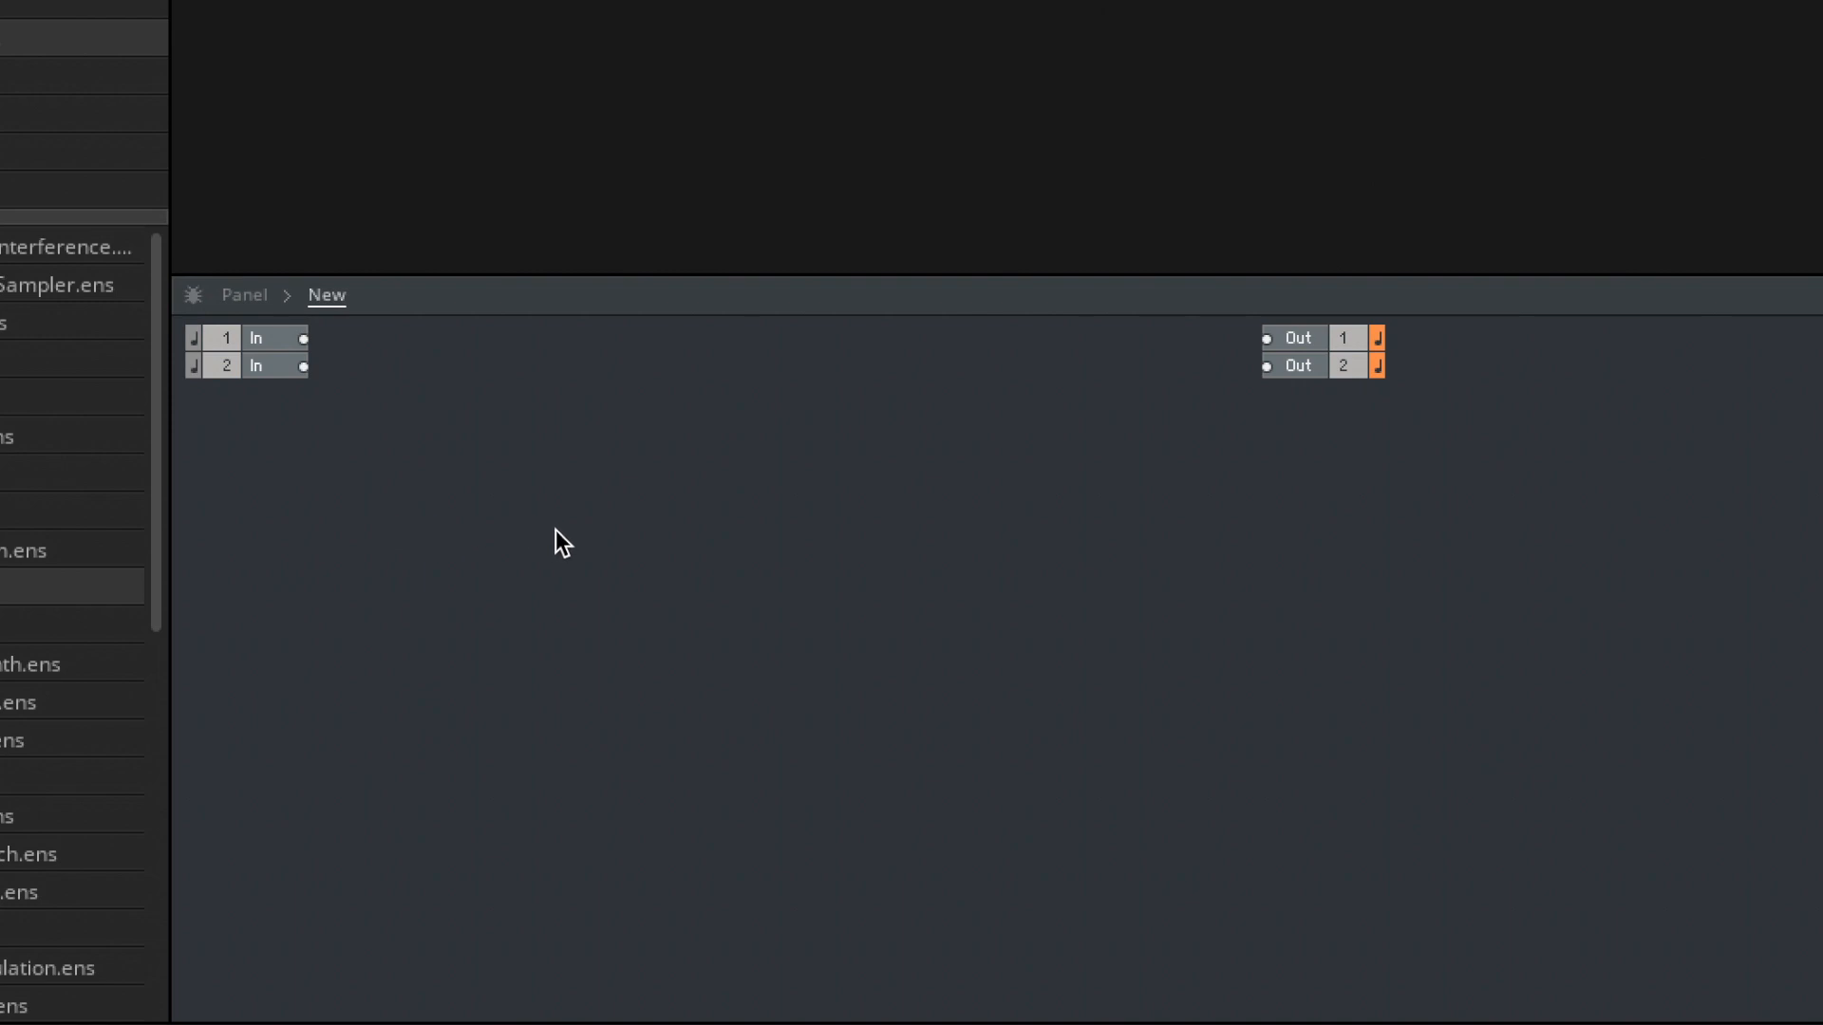
- Delete both ensemble input terminals and add a new macro named FM Op in the structure
drag(556, 530, 220, 315)
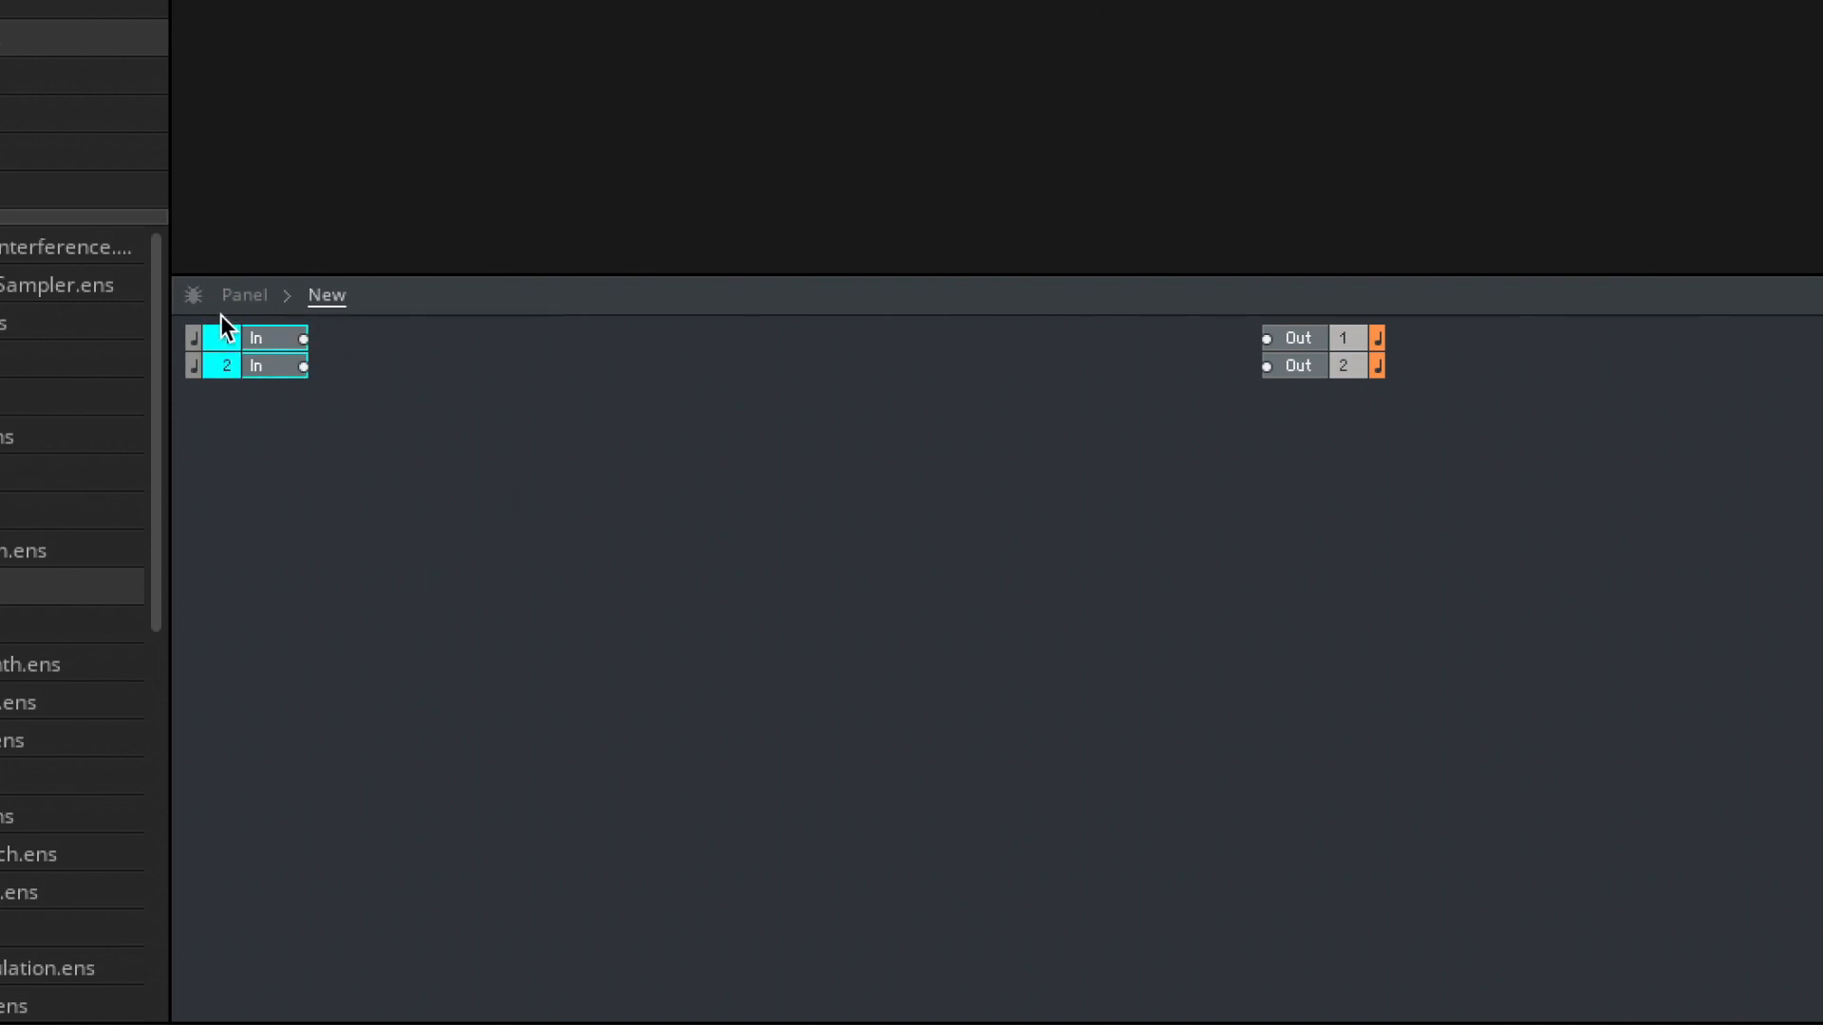
key(Delete)
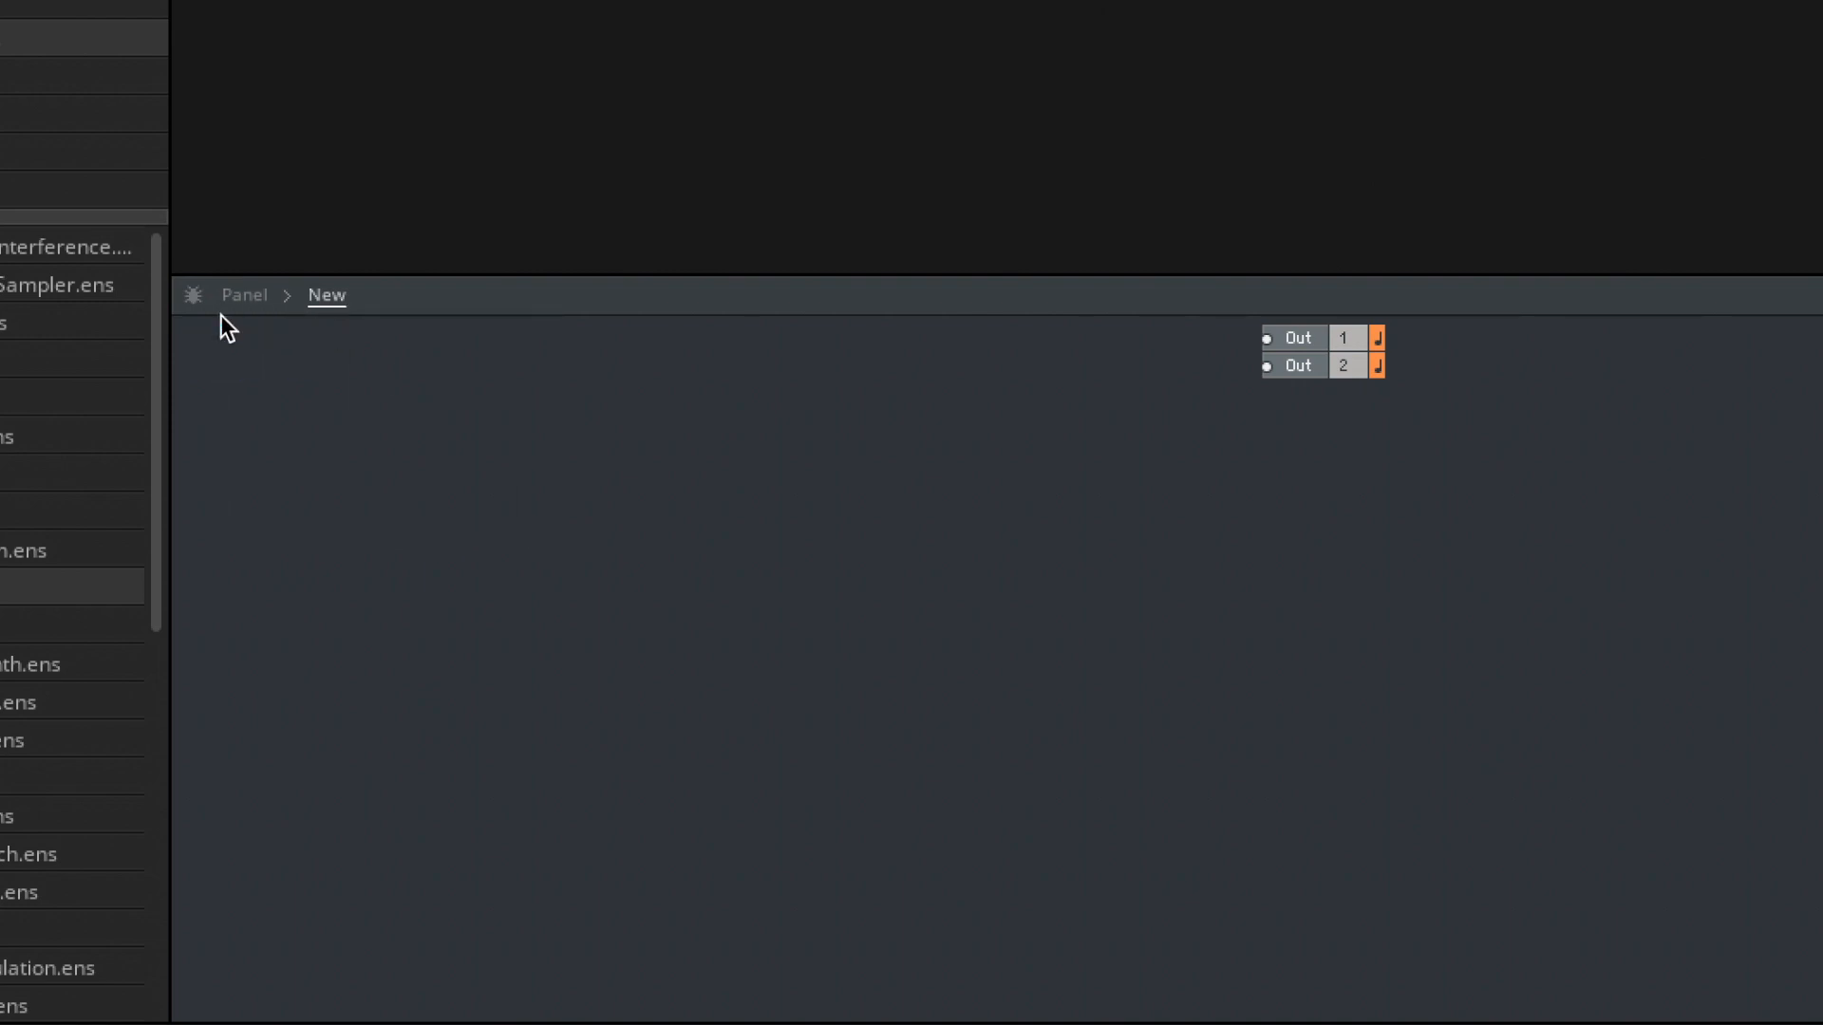
right_click(440, 439)
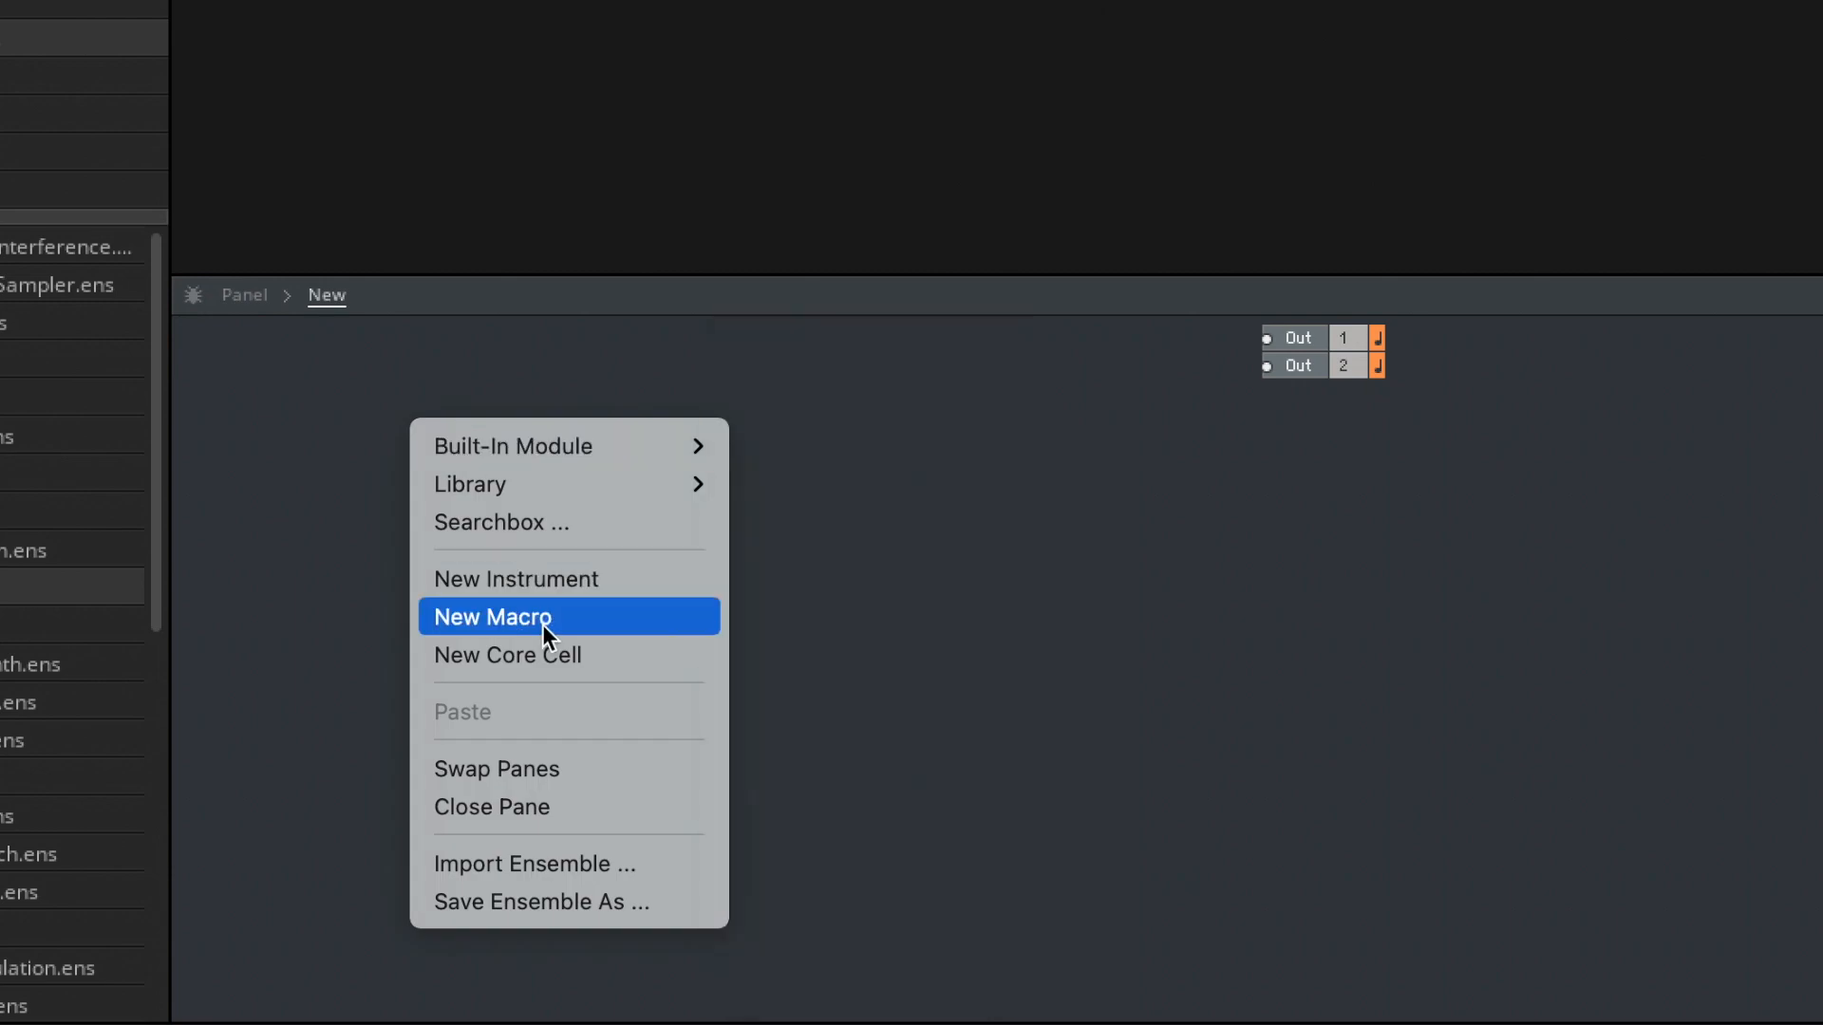
click(545, 617)
double_click(487, 516)
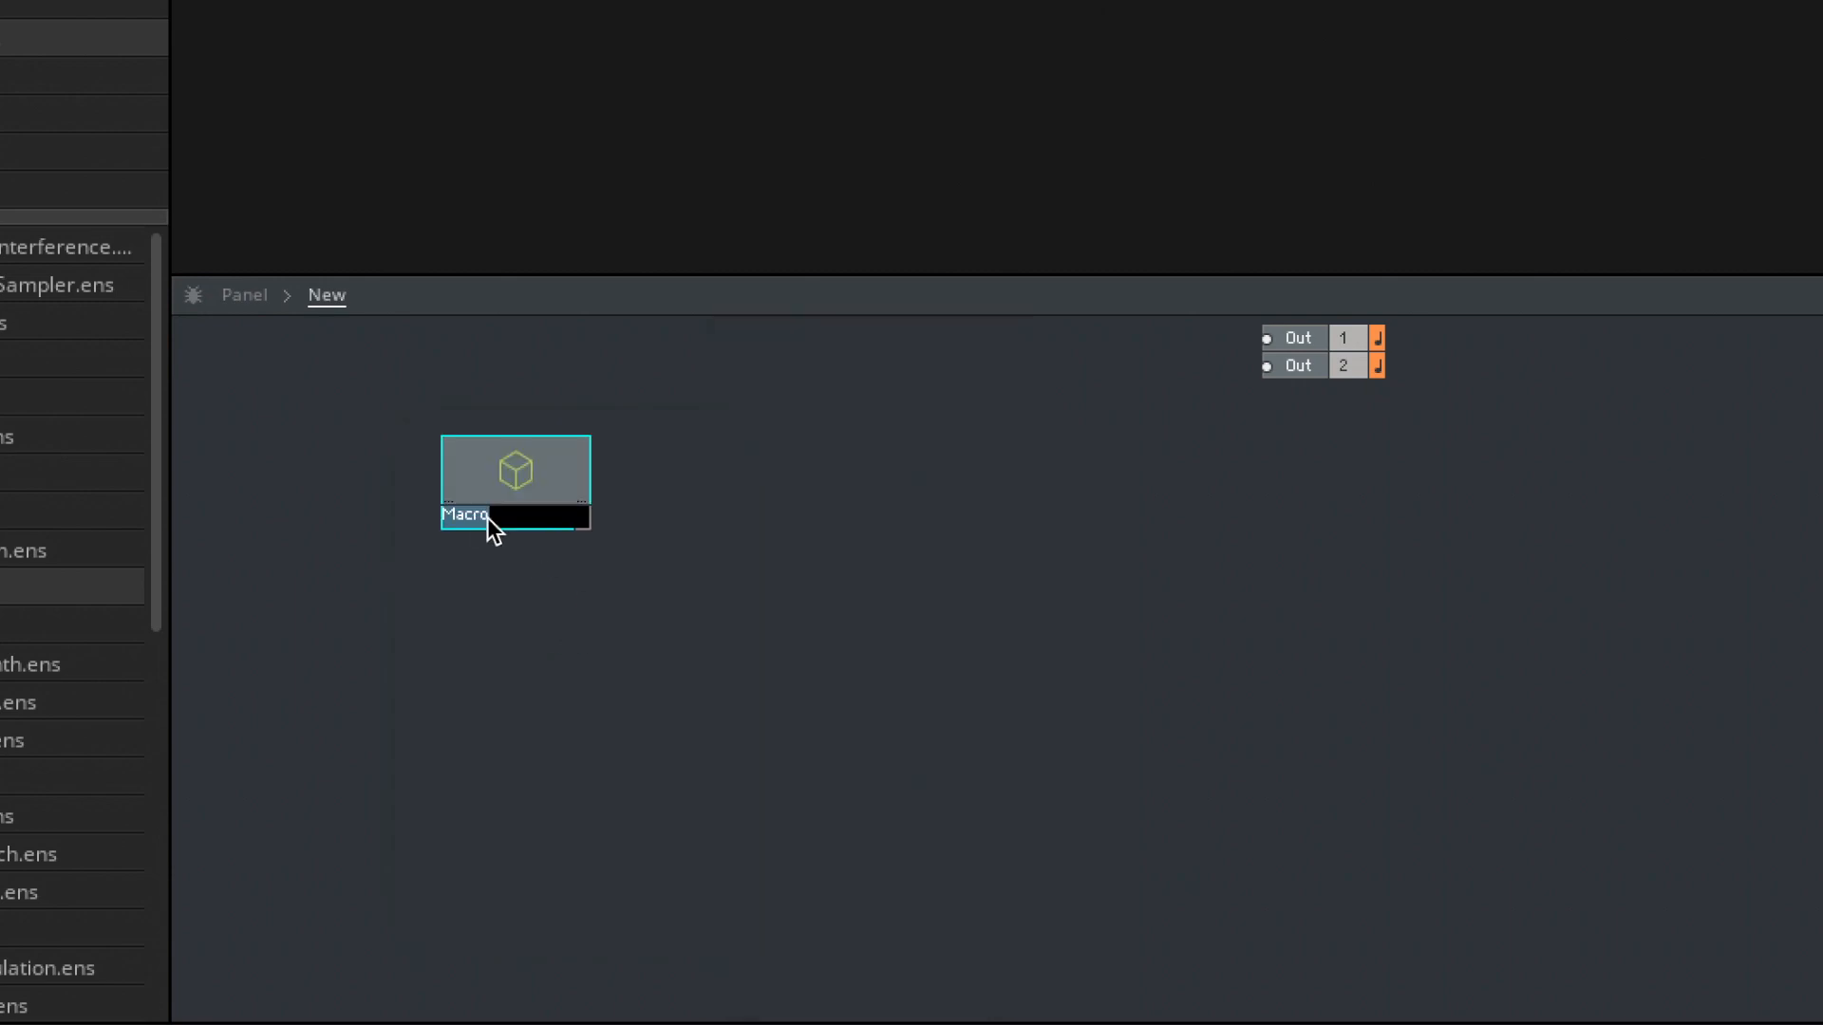
text(FM Op)
click(1040, 437)
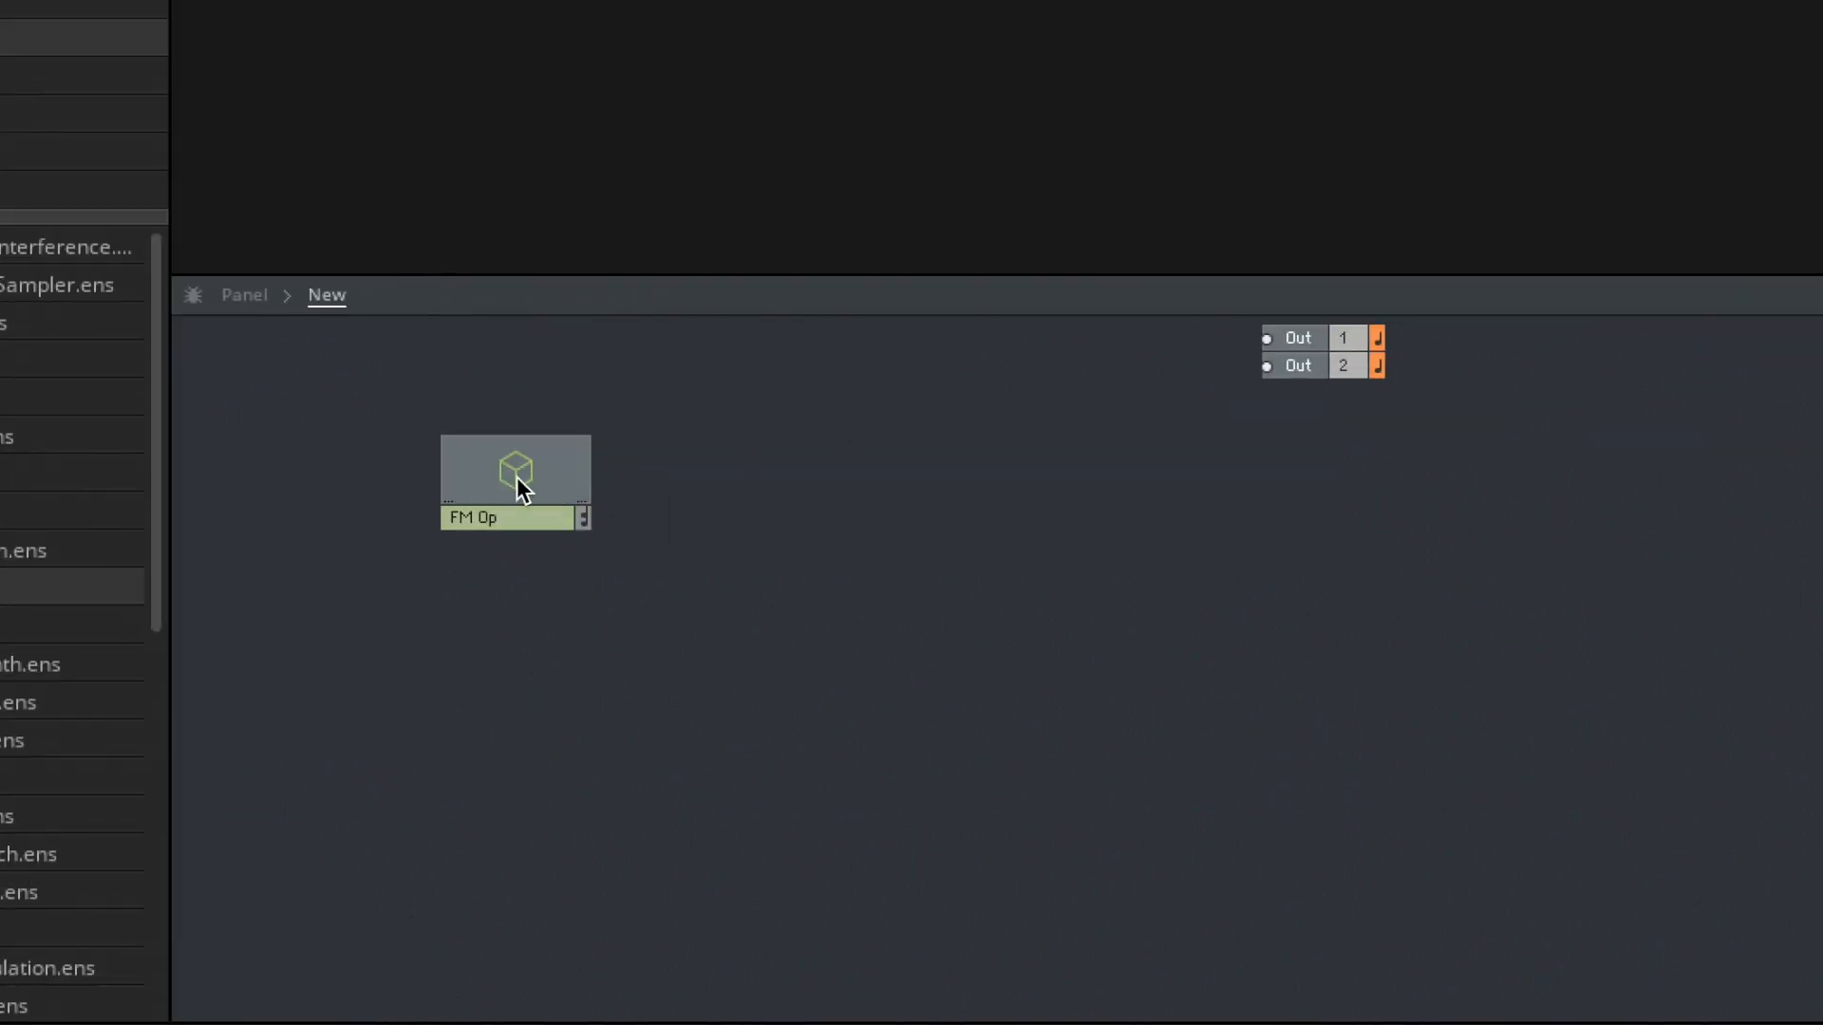
drag(518, 477, 793, 513)
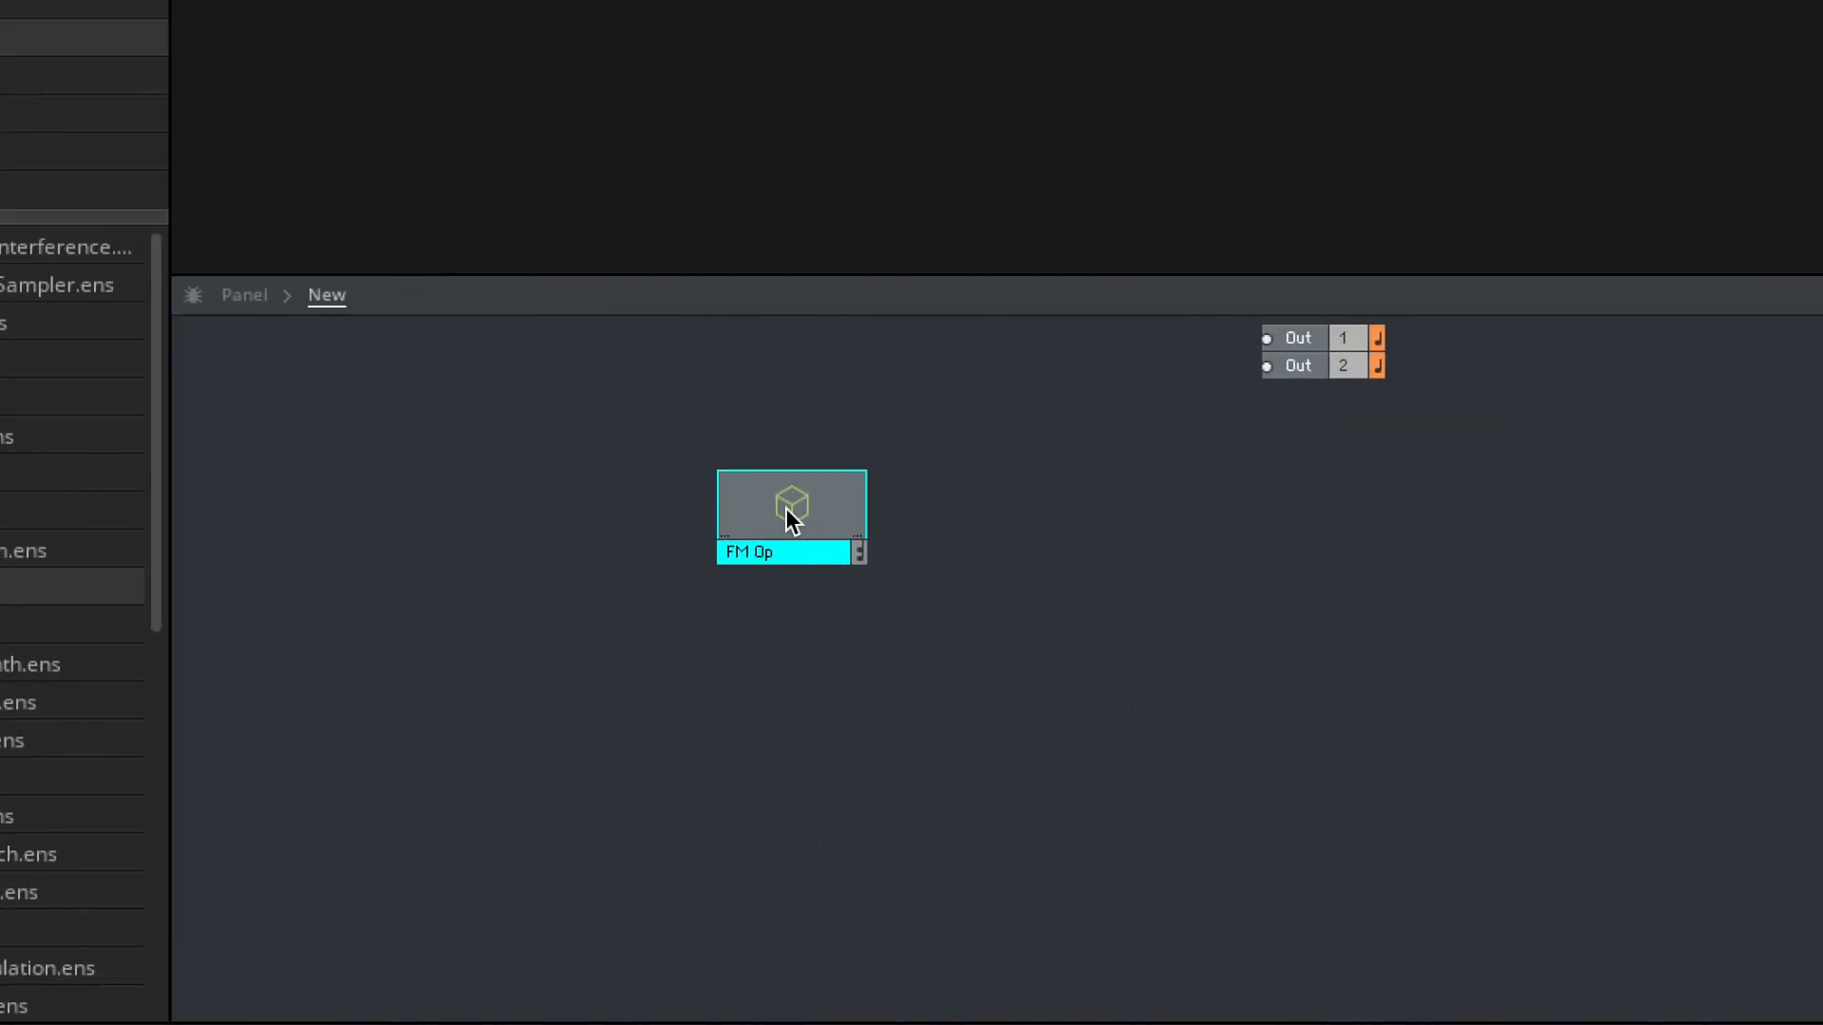
- Open the FM Op macro and add a Sine FM oscillator inside it
double_click(786, 508)
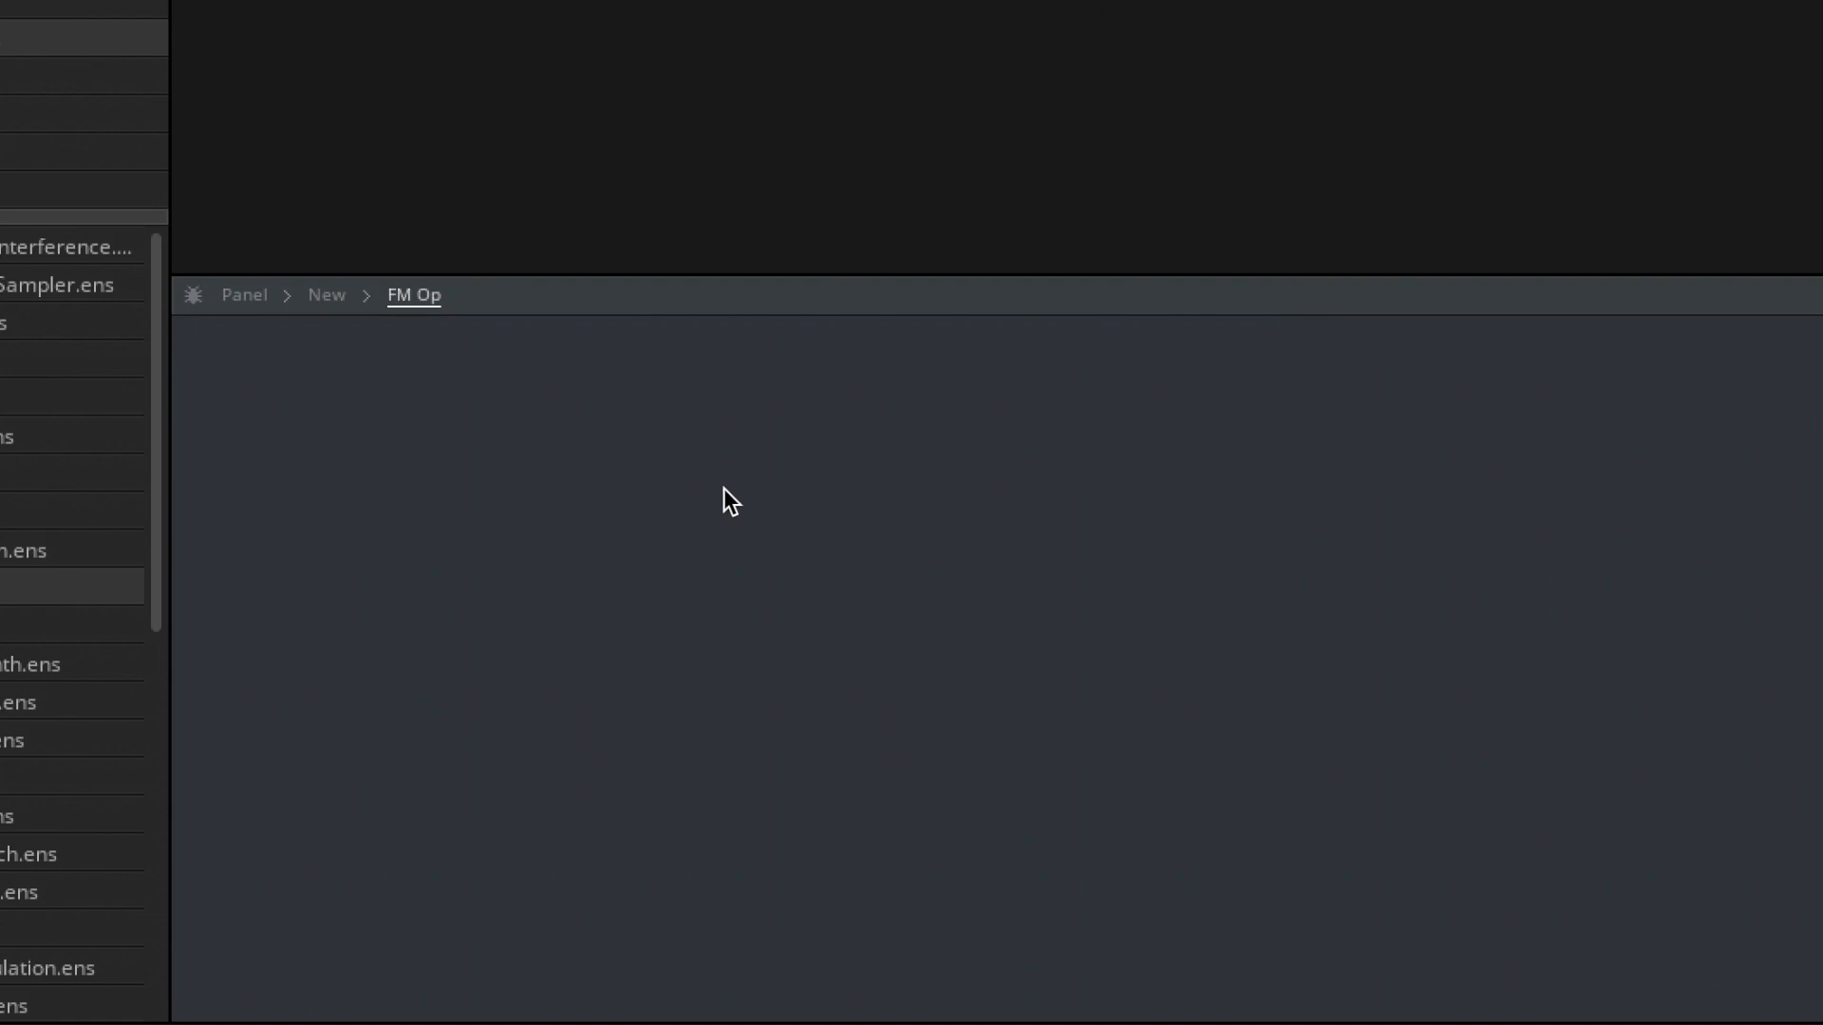
right_click(719, 477)
mouse_move(773, 486)
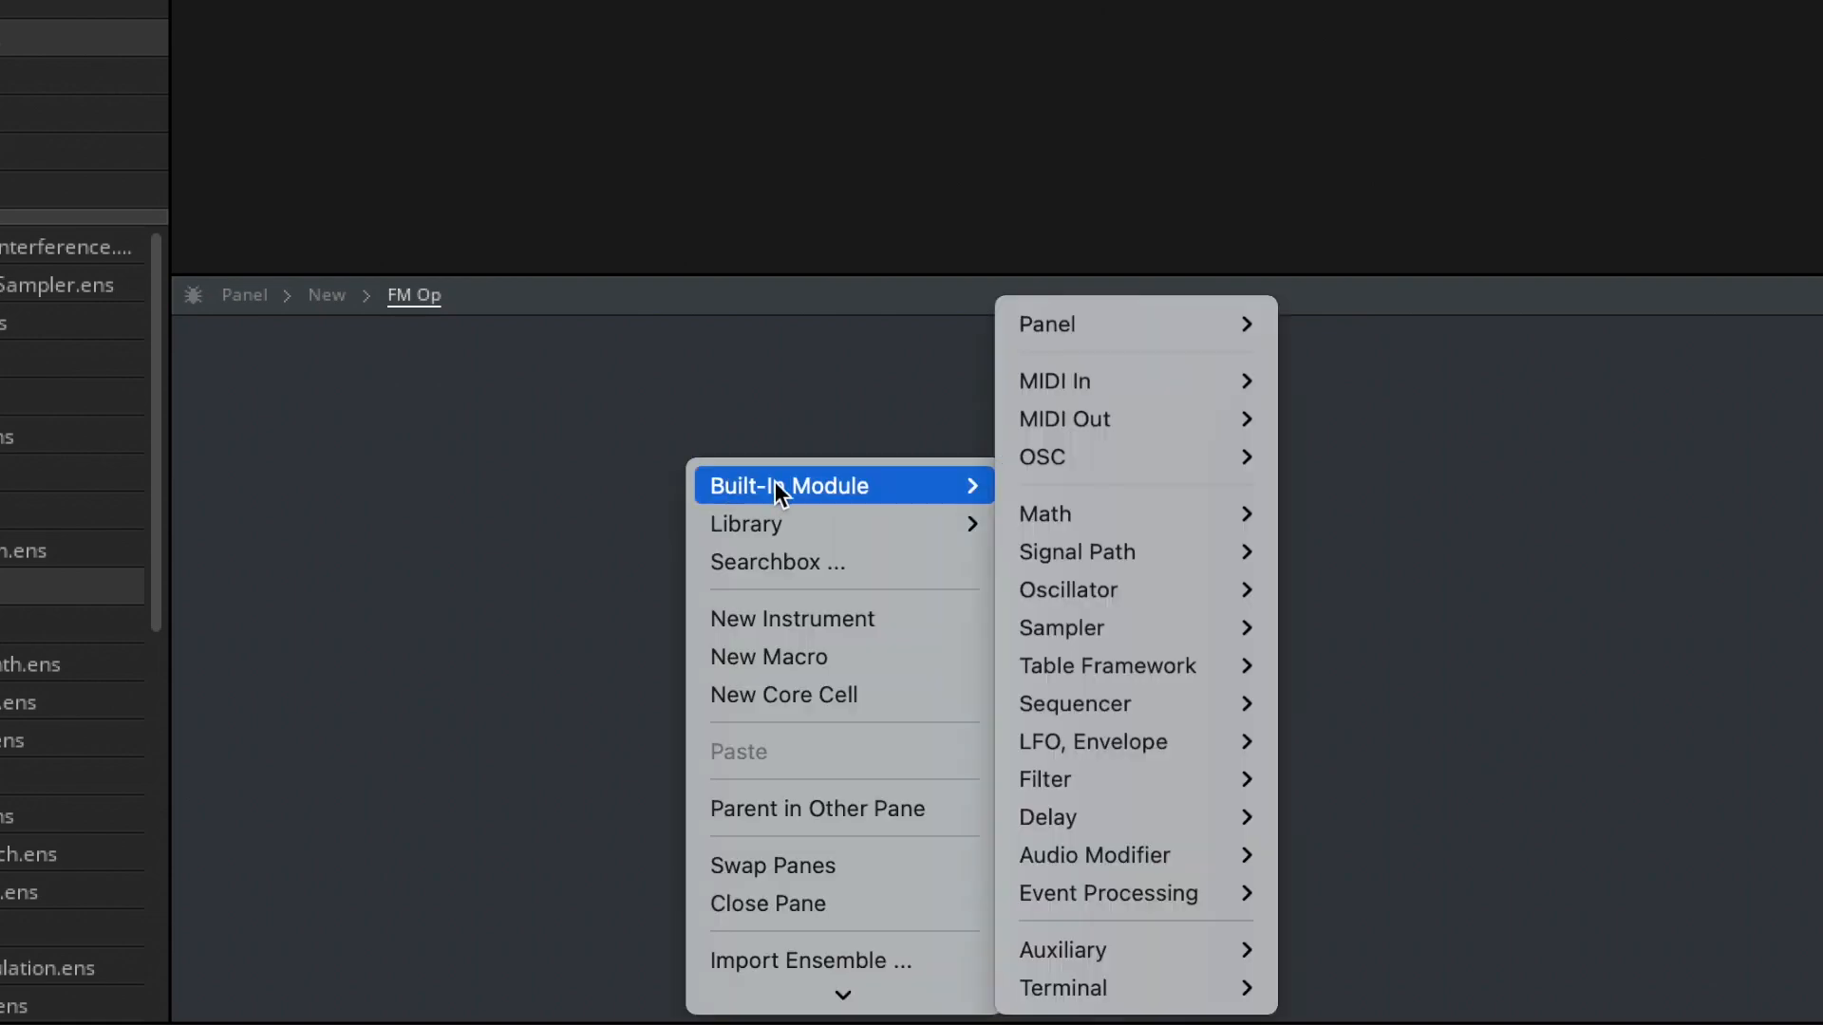
mouse_move(1132, 596)
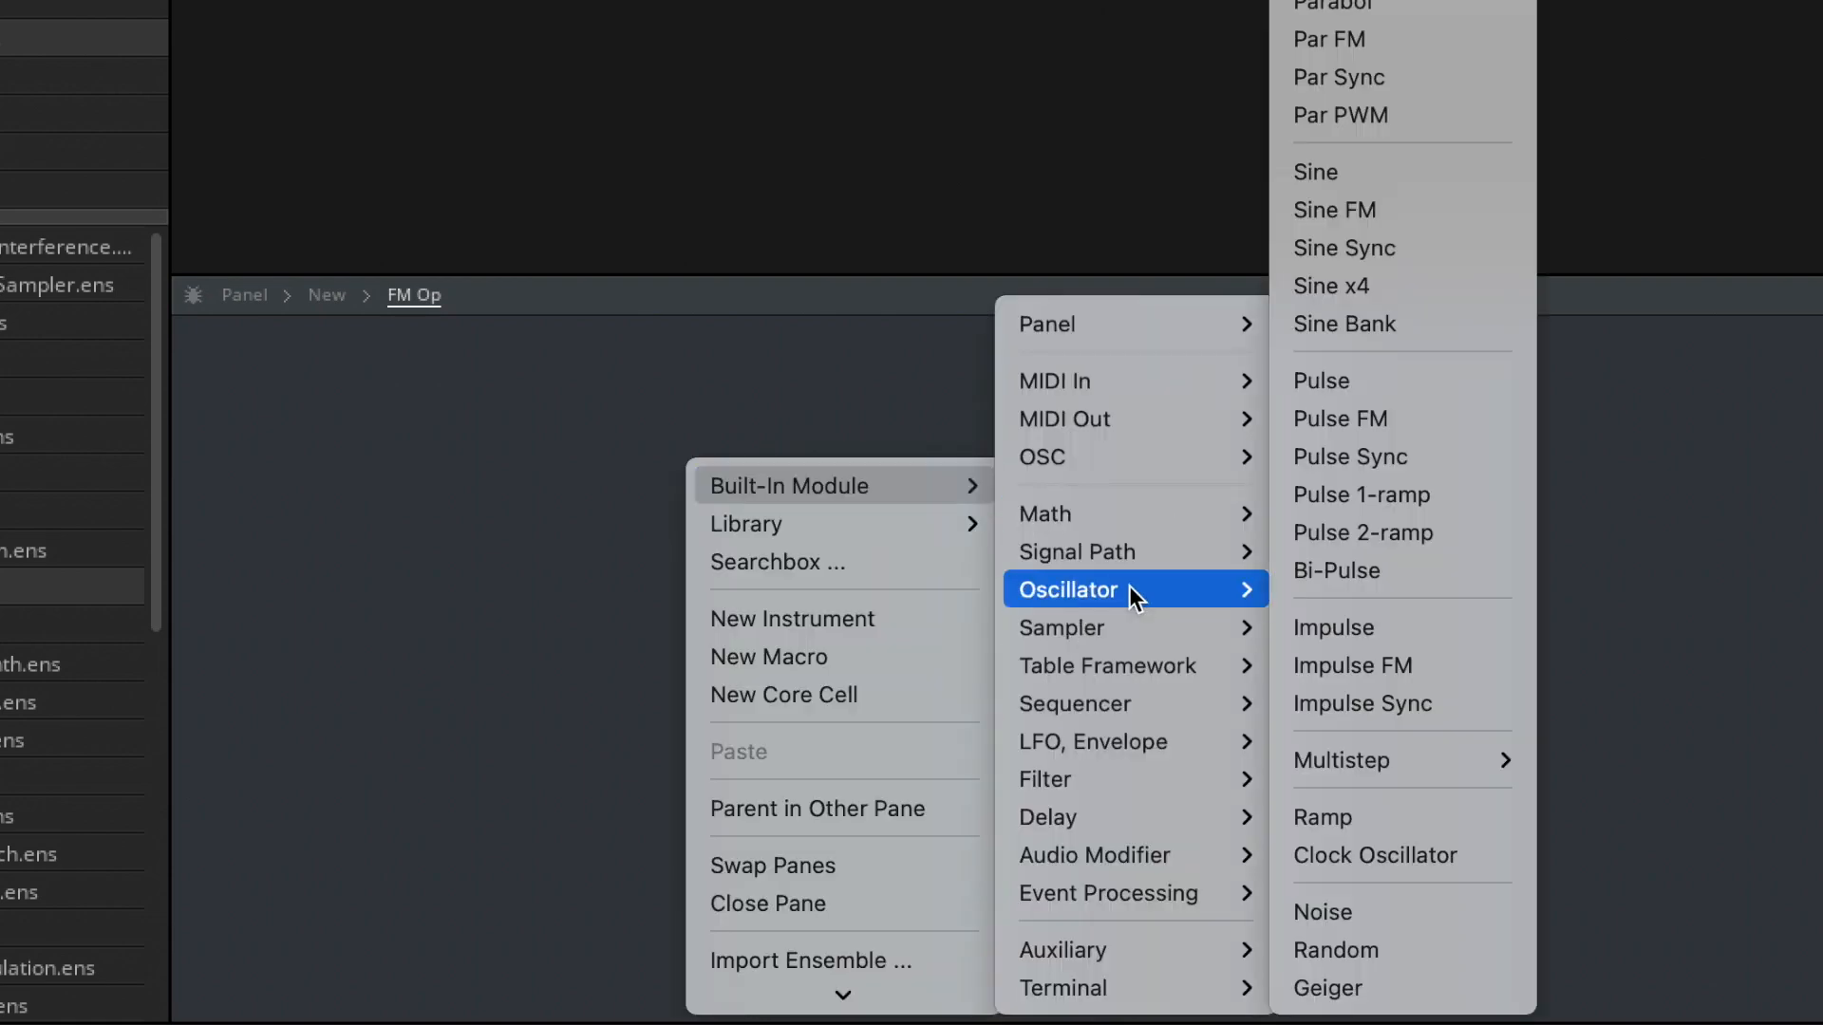
click(1451, 202)
drag(796, 546, 909, 514)
- Add an Out terminal beside the Sine FM oscillator and connect the oscillator's output to it
click(1129, 499)
text(out)
key(Return)
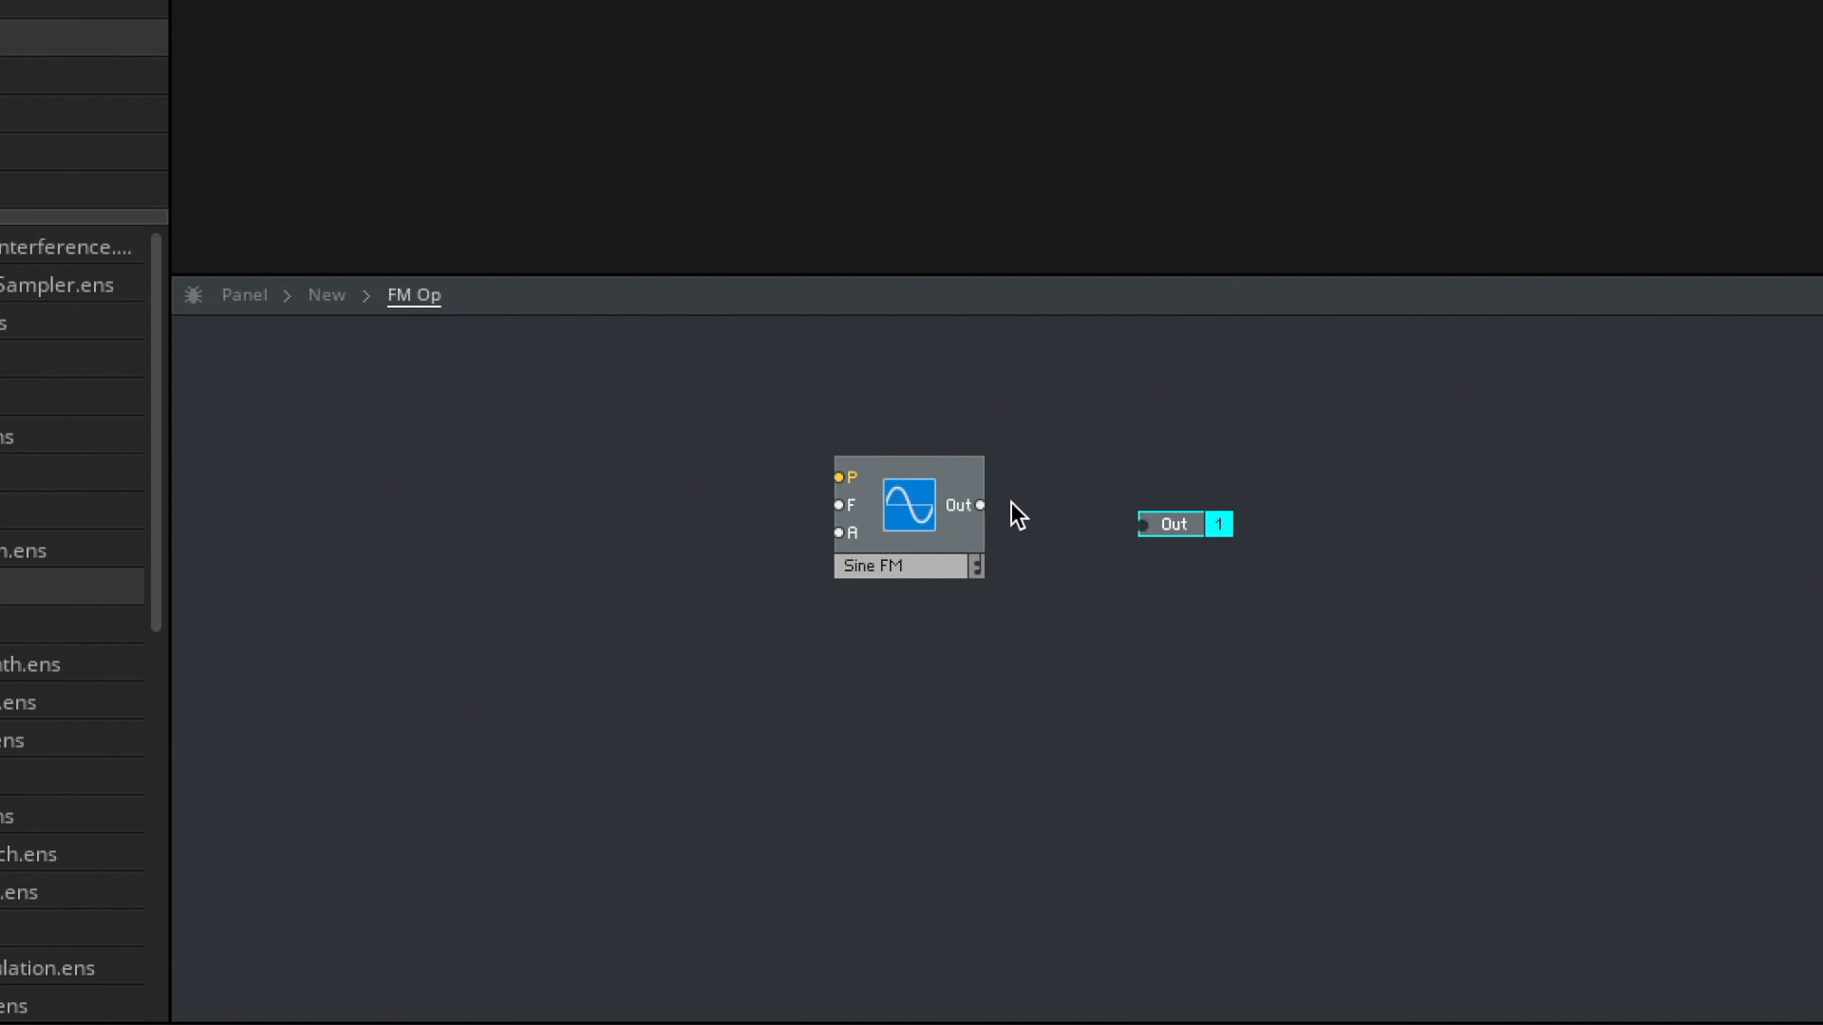
mouse_move(1089, 527)
mouse_down()
mouse_move(1159, 522)
mouse_move(1070, 502)
mouse_up()
- Add a NotePitch module and connect it to the P input of the Sine FM oscillator
double_click(579, 482)
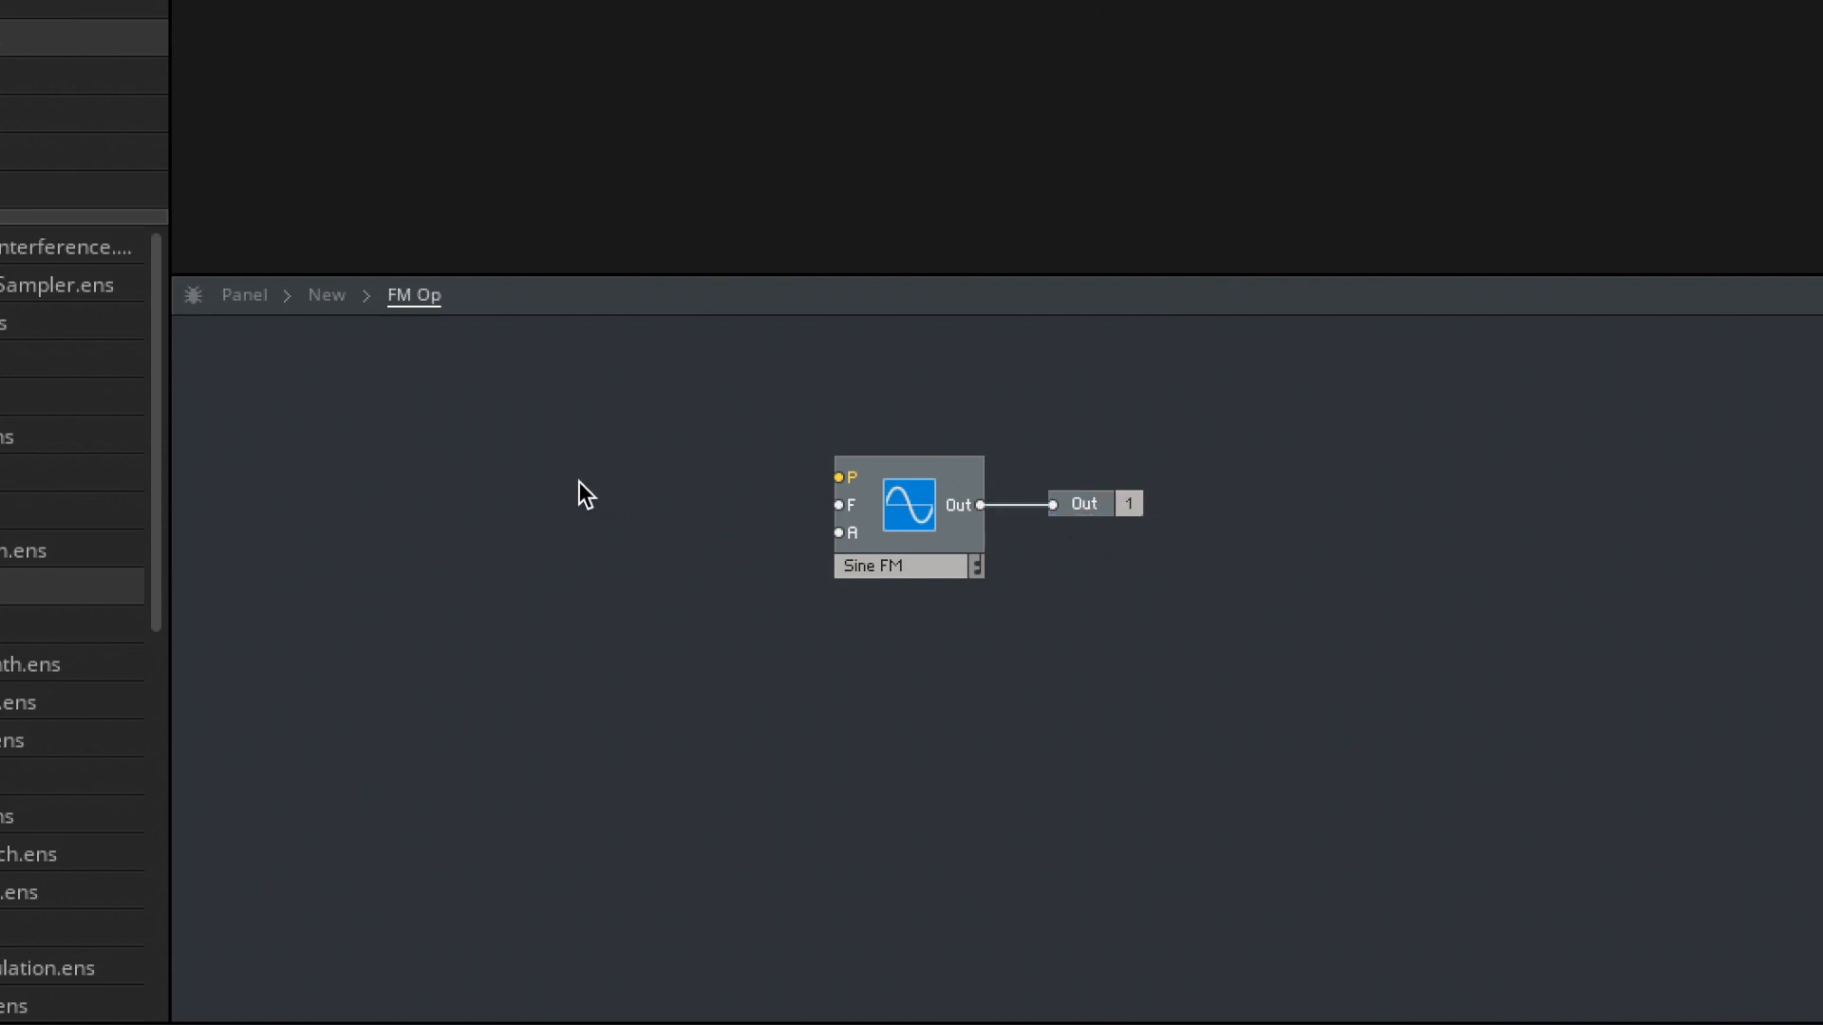
text(note)
key(Return)
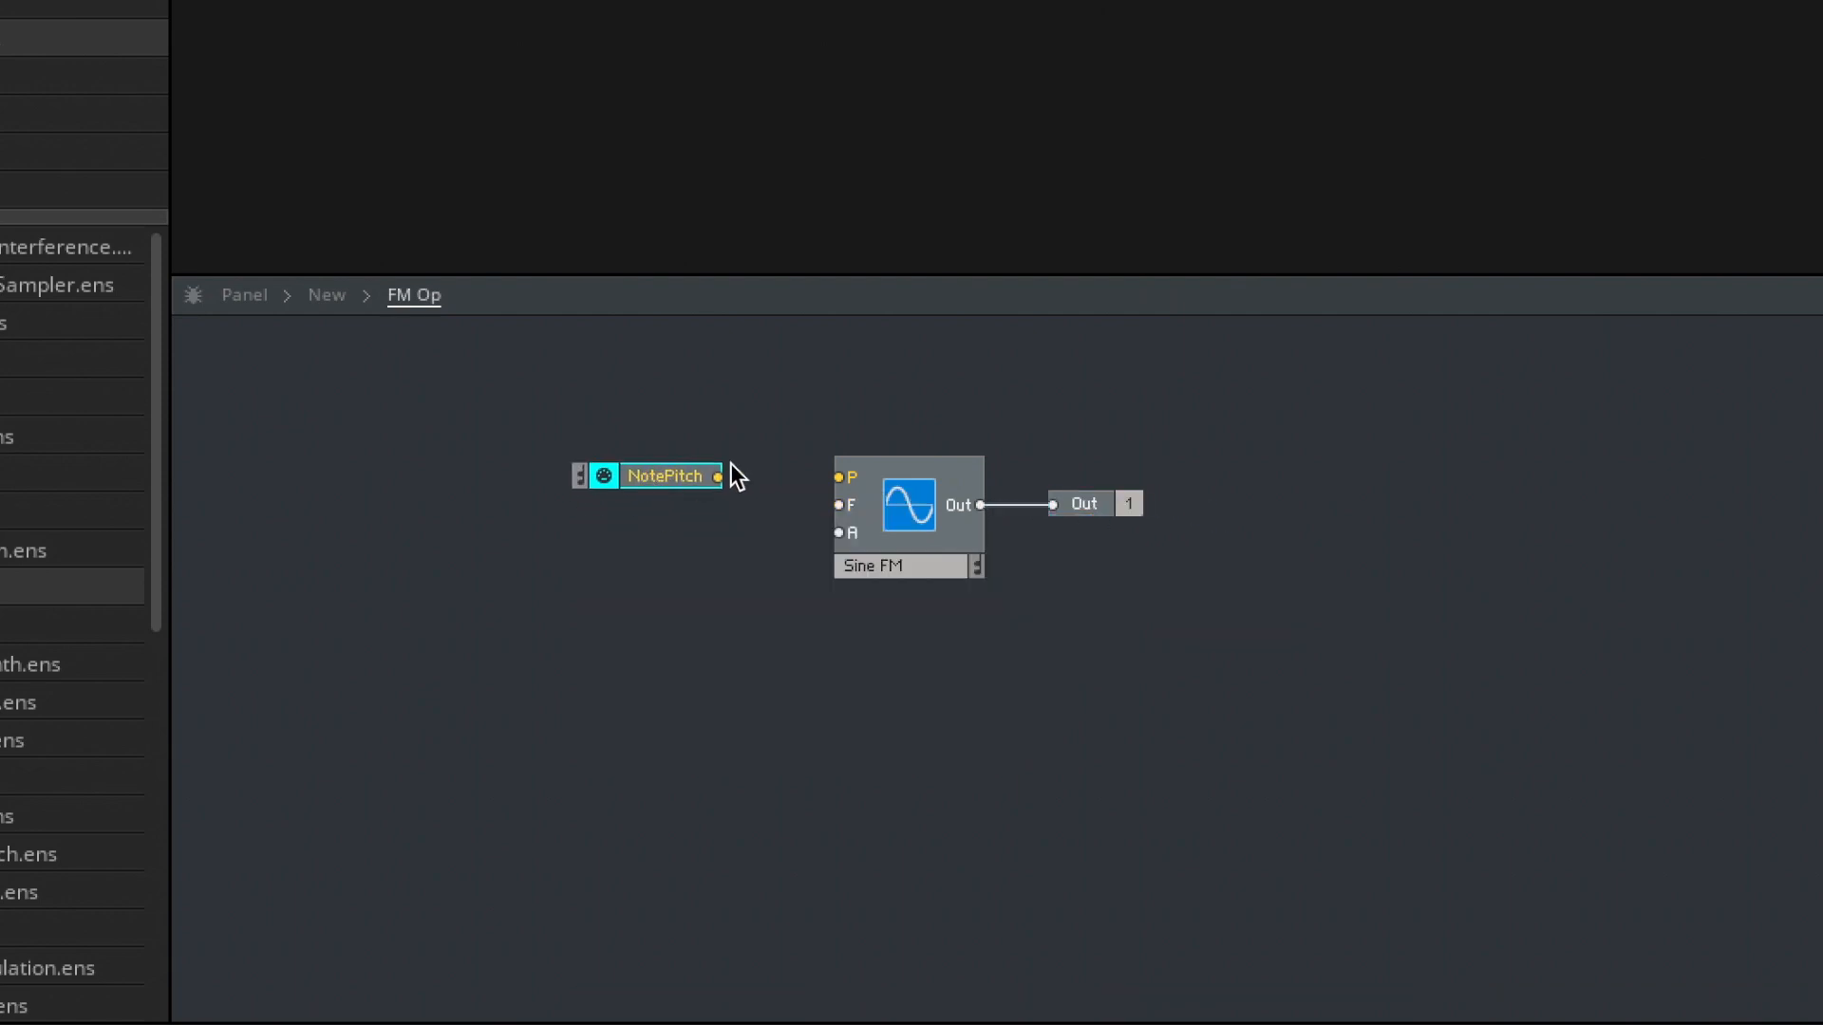
drag(813, 475, 839, 477)
- Add a Gate module and place it below and slightly left of NotePitch
double_click(587, 581)
text(ga)
key(Return)
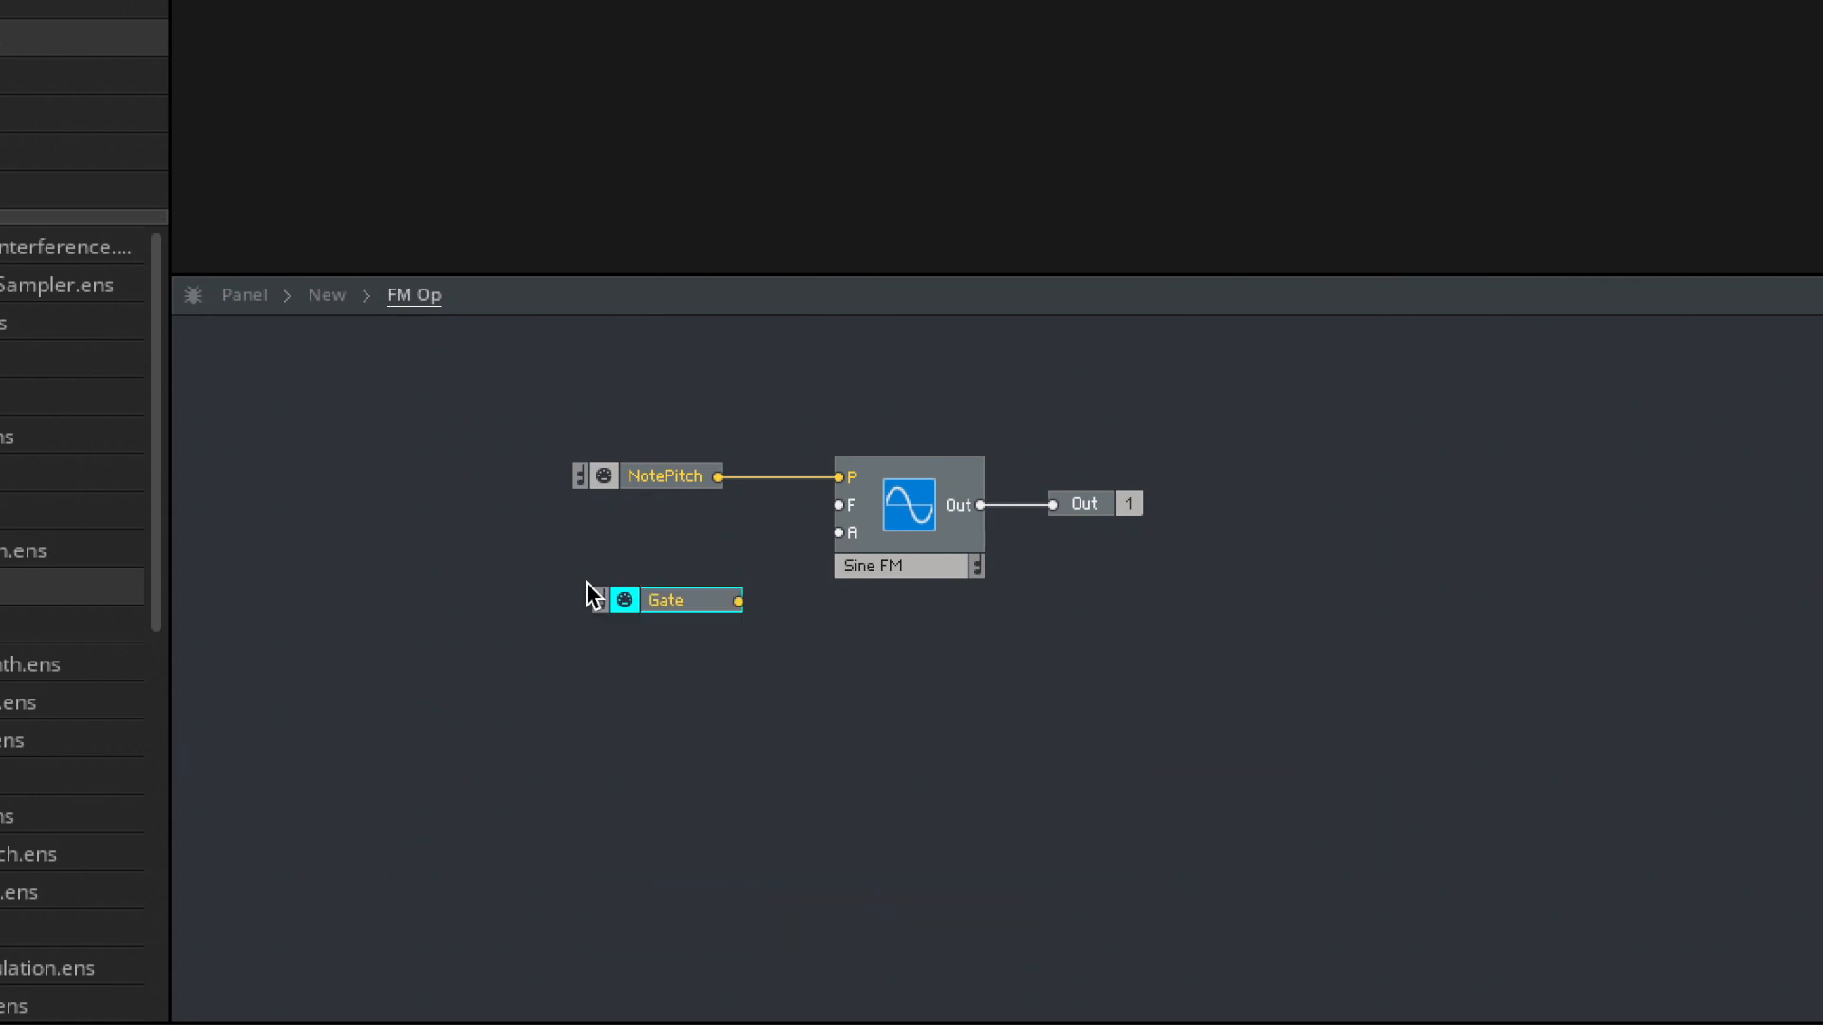
drag(577, 587, 529, 573)
click(663, 594)
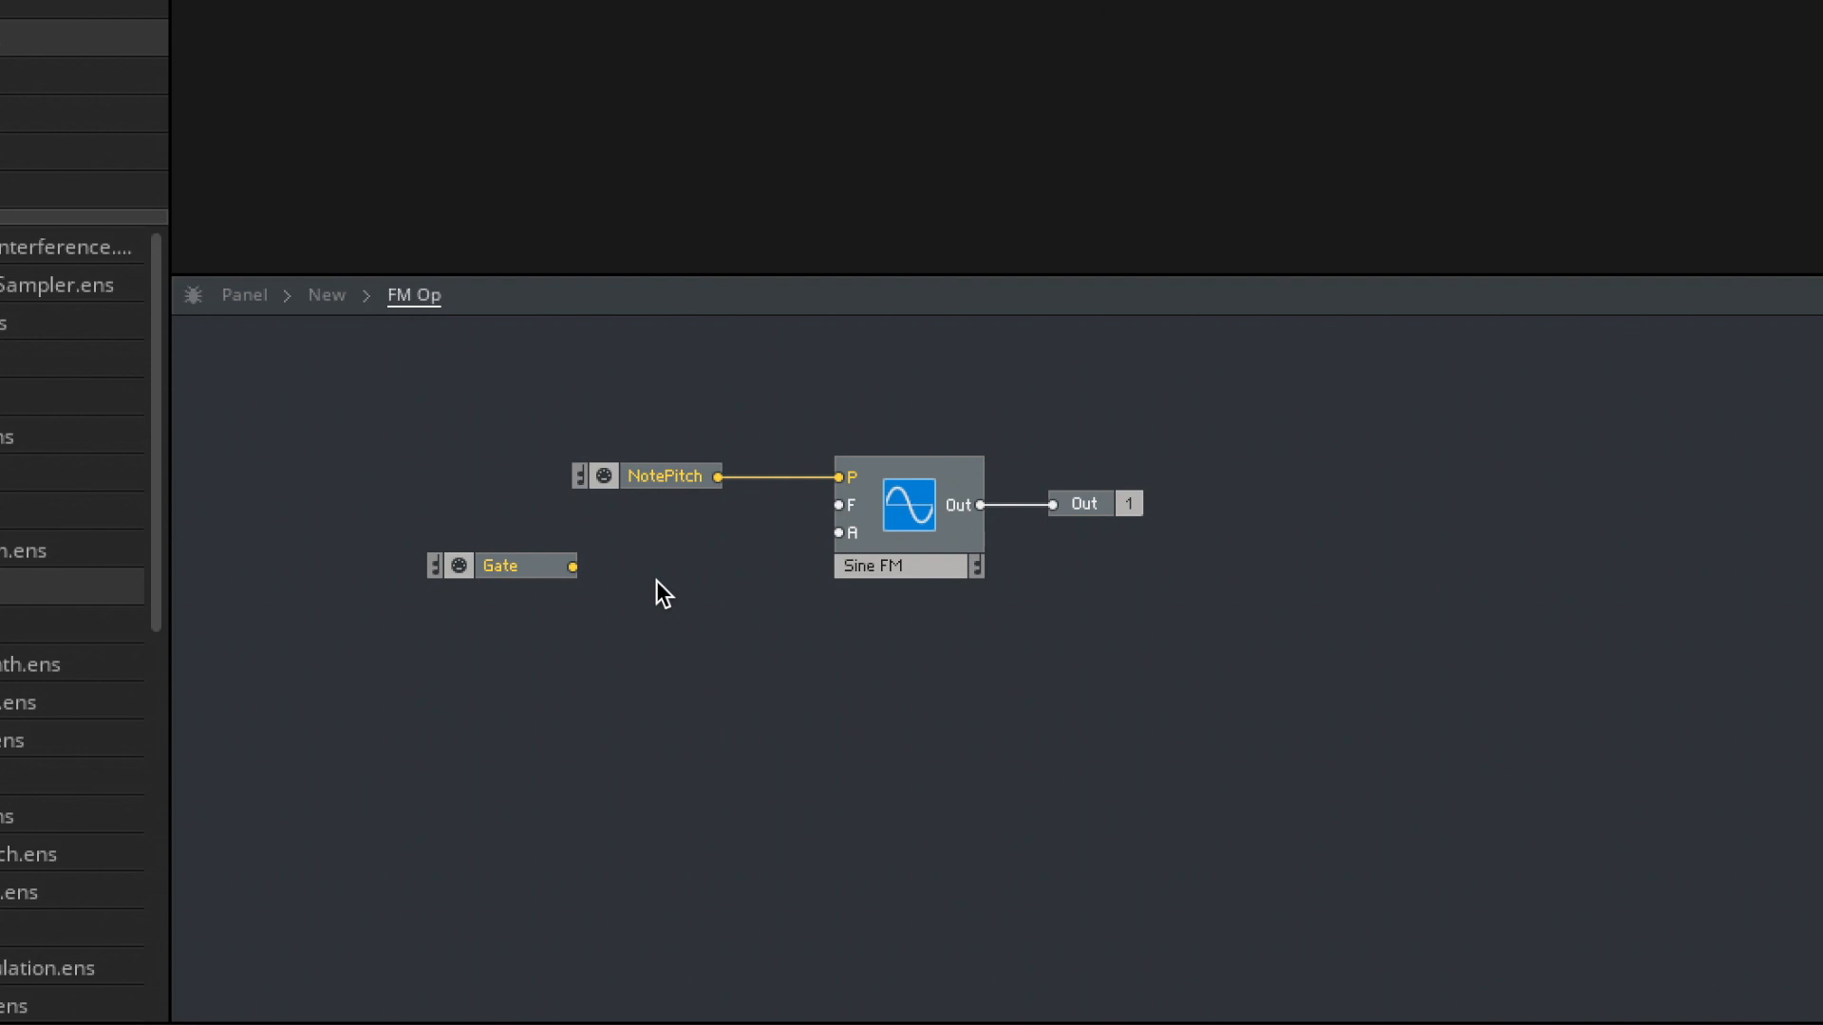
- Add an ADSR Envelope, feeding Gate into its G input and its output into the Sine FM oscillator's A input
double_click(657, 581)
text(ads)
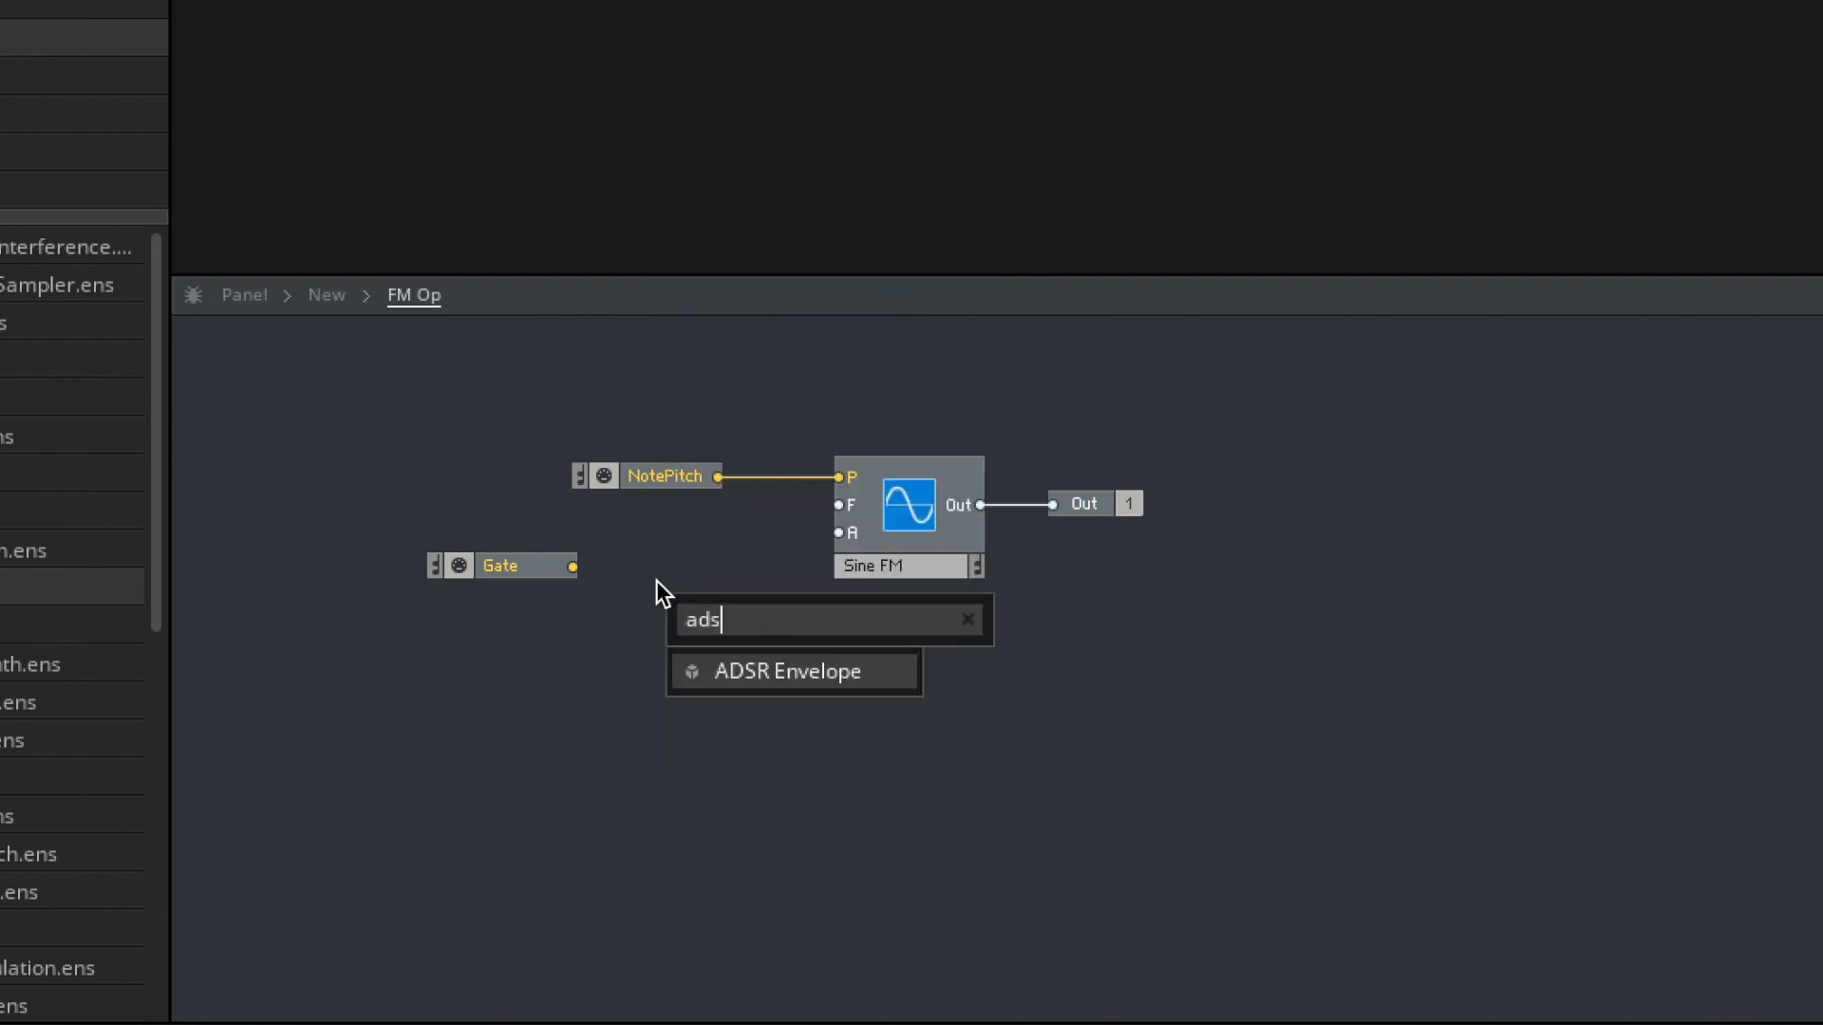
key(Return)
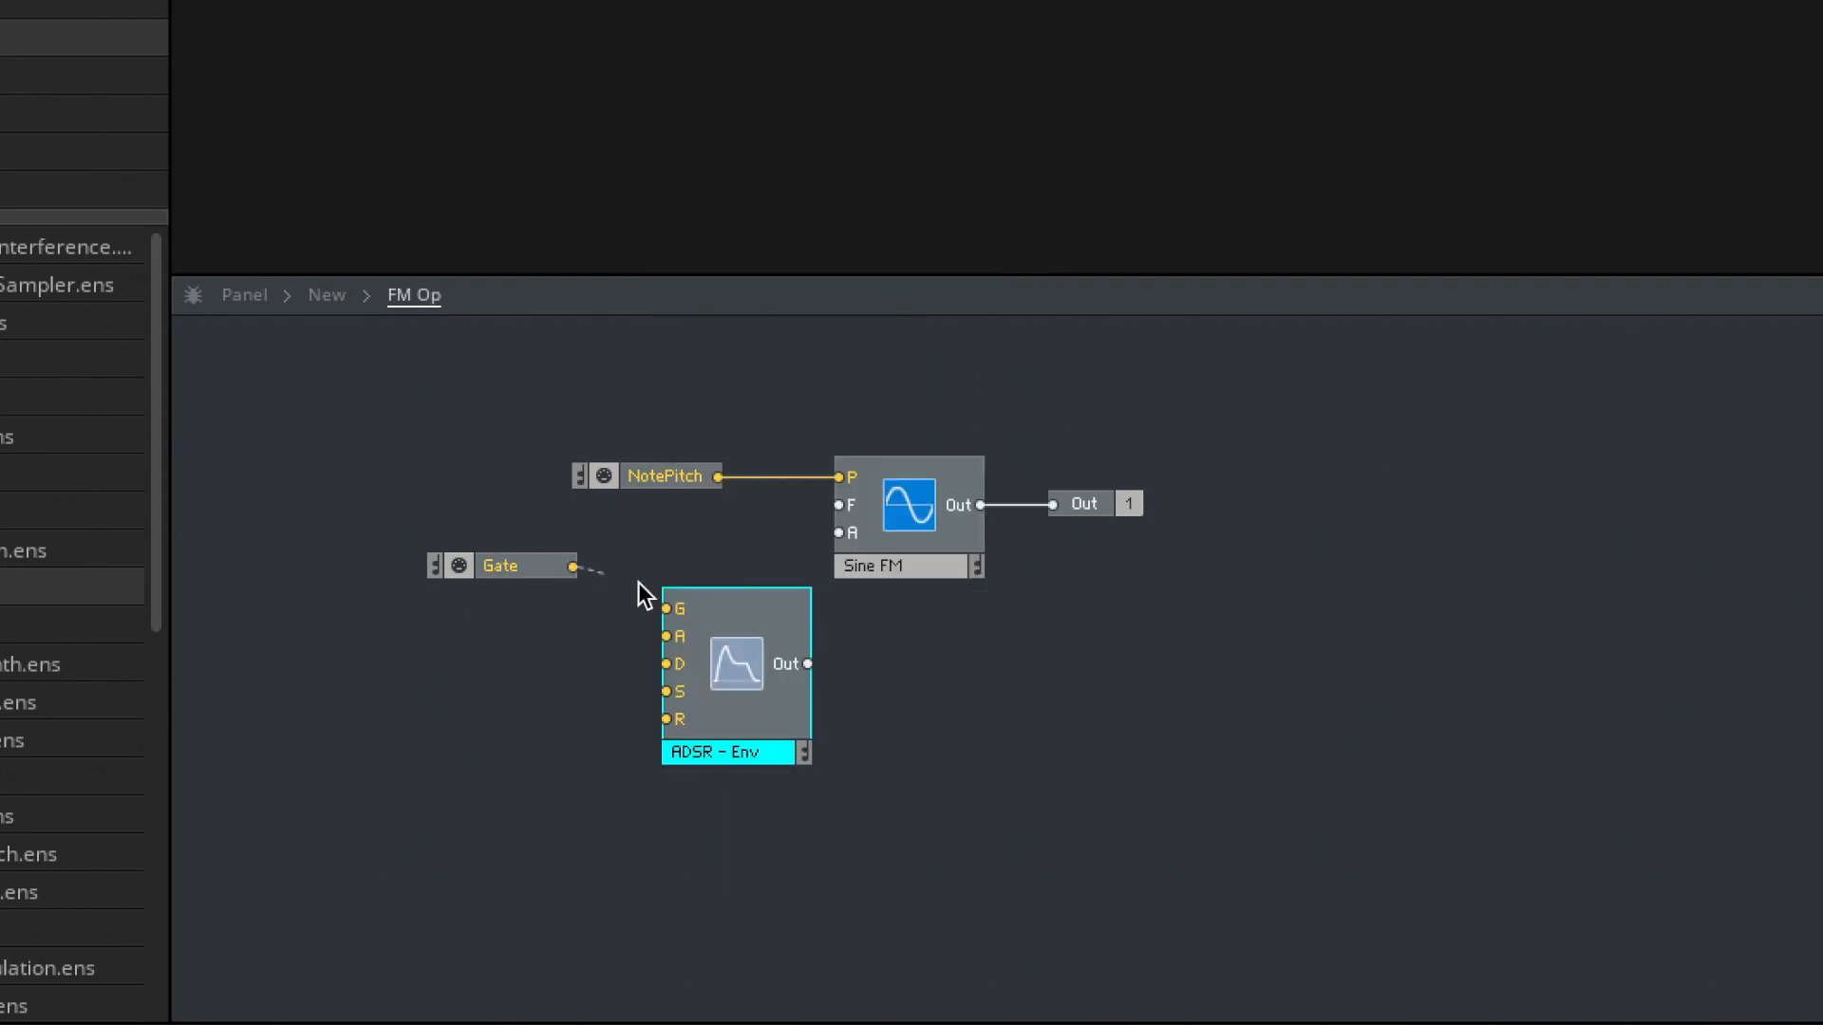
drag(638, 583, 866, 538)
- Create controls for the attack, decay, sustain and release inputs of the ADSR envelope
right_click(598, 594)
click(632, 608)
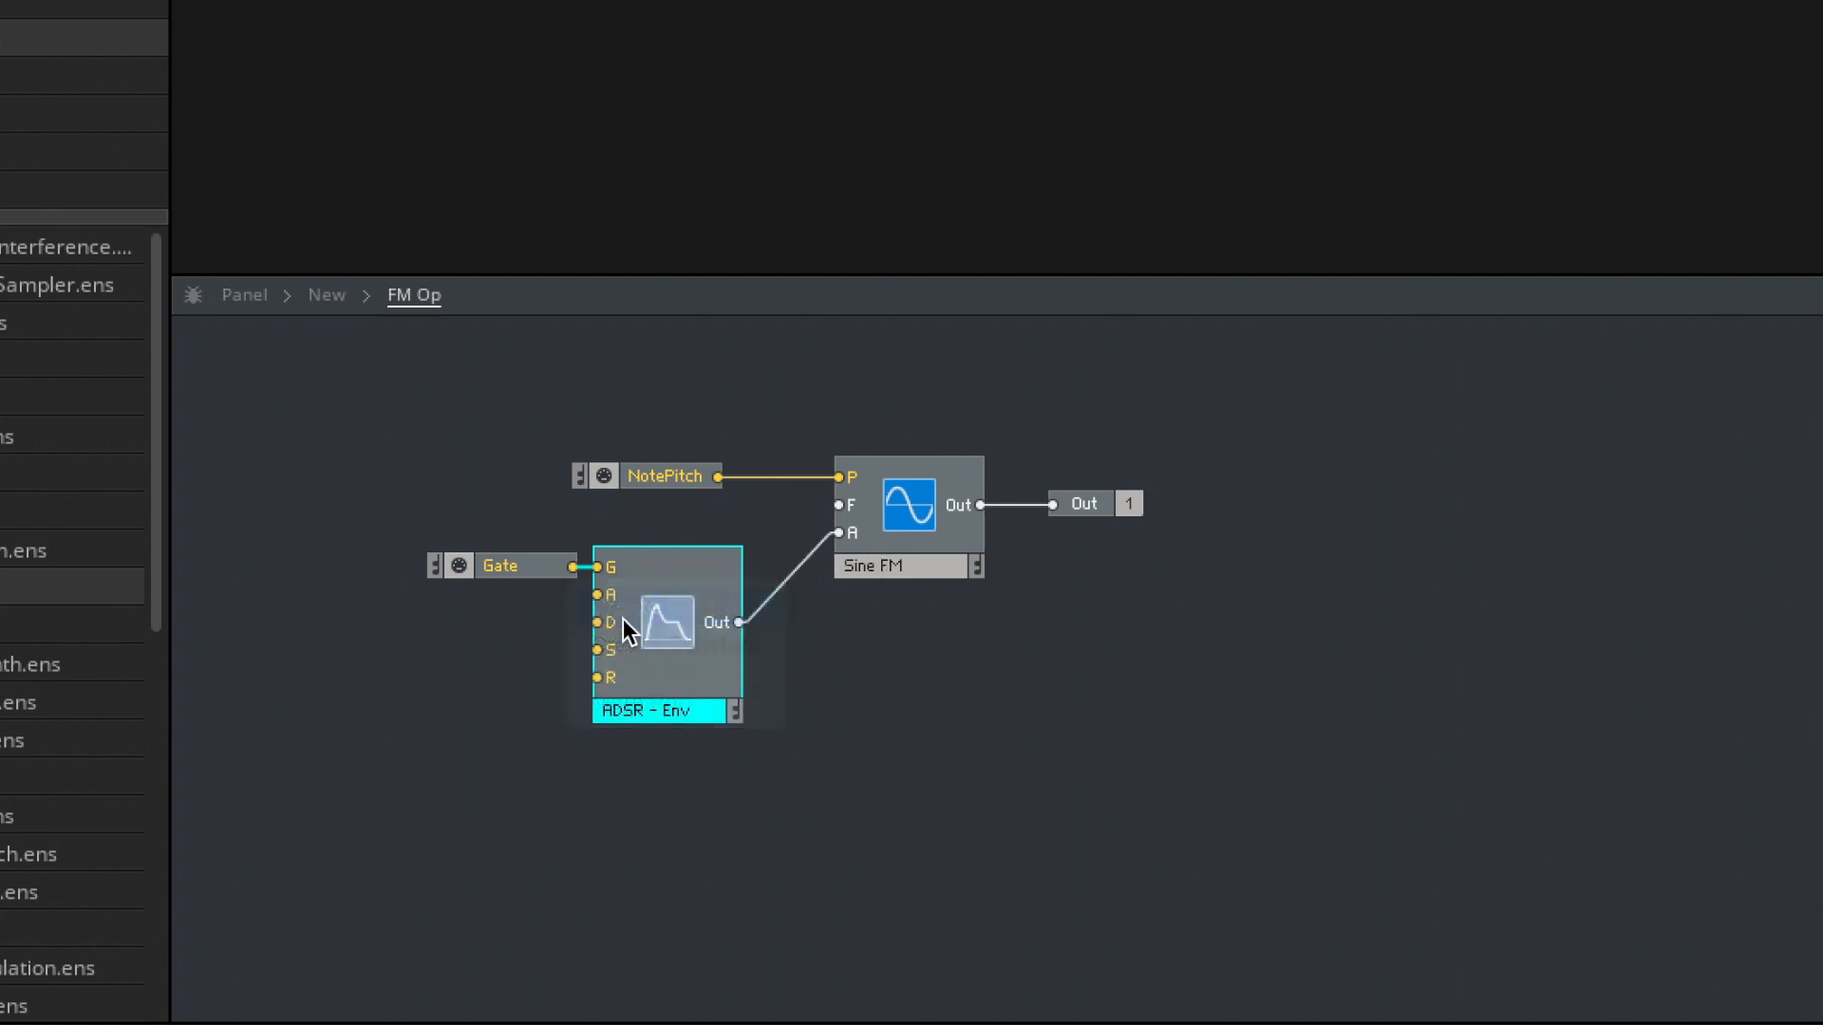
right_click(614, 621)
click(607, 641)
right_click(607, 650)
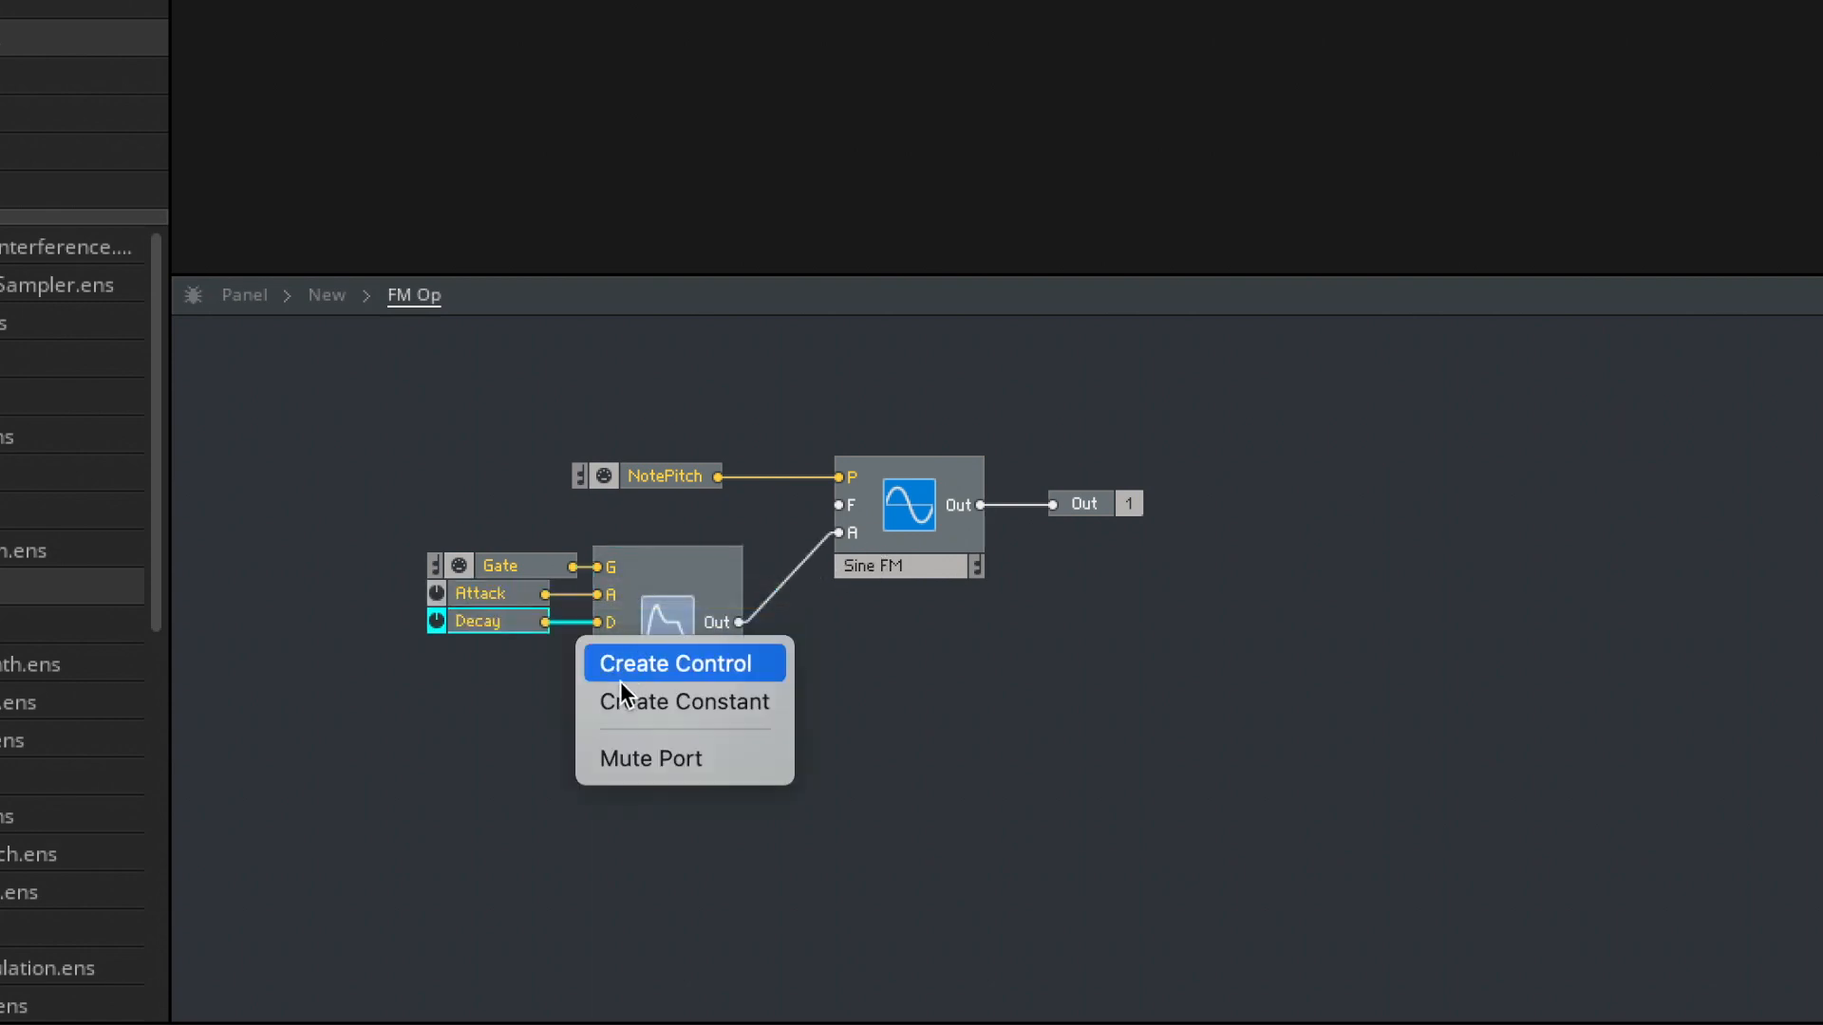
click(624, 670)
right_click(609, 677)
click(655, 691)
- Rename the Attack, Decay, Sustain and Release controls to A, D, S and R
double_click(514, 596)
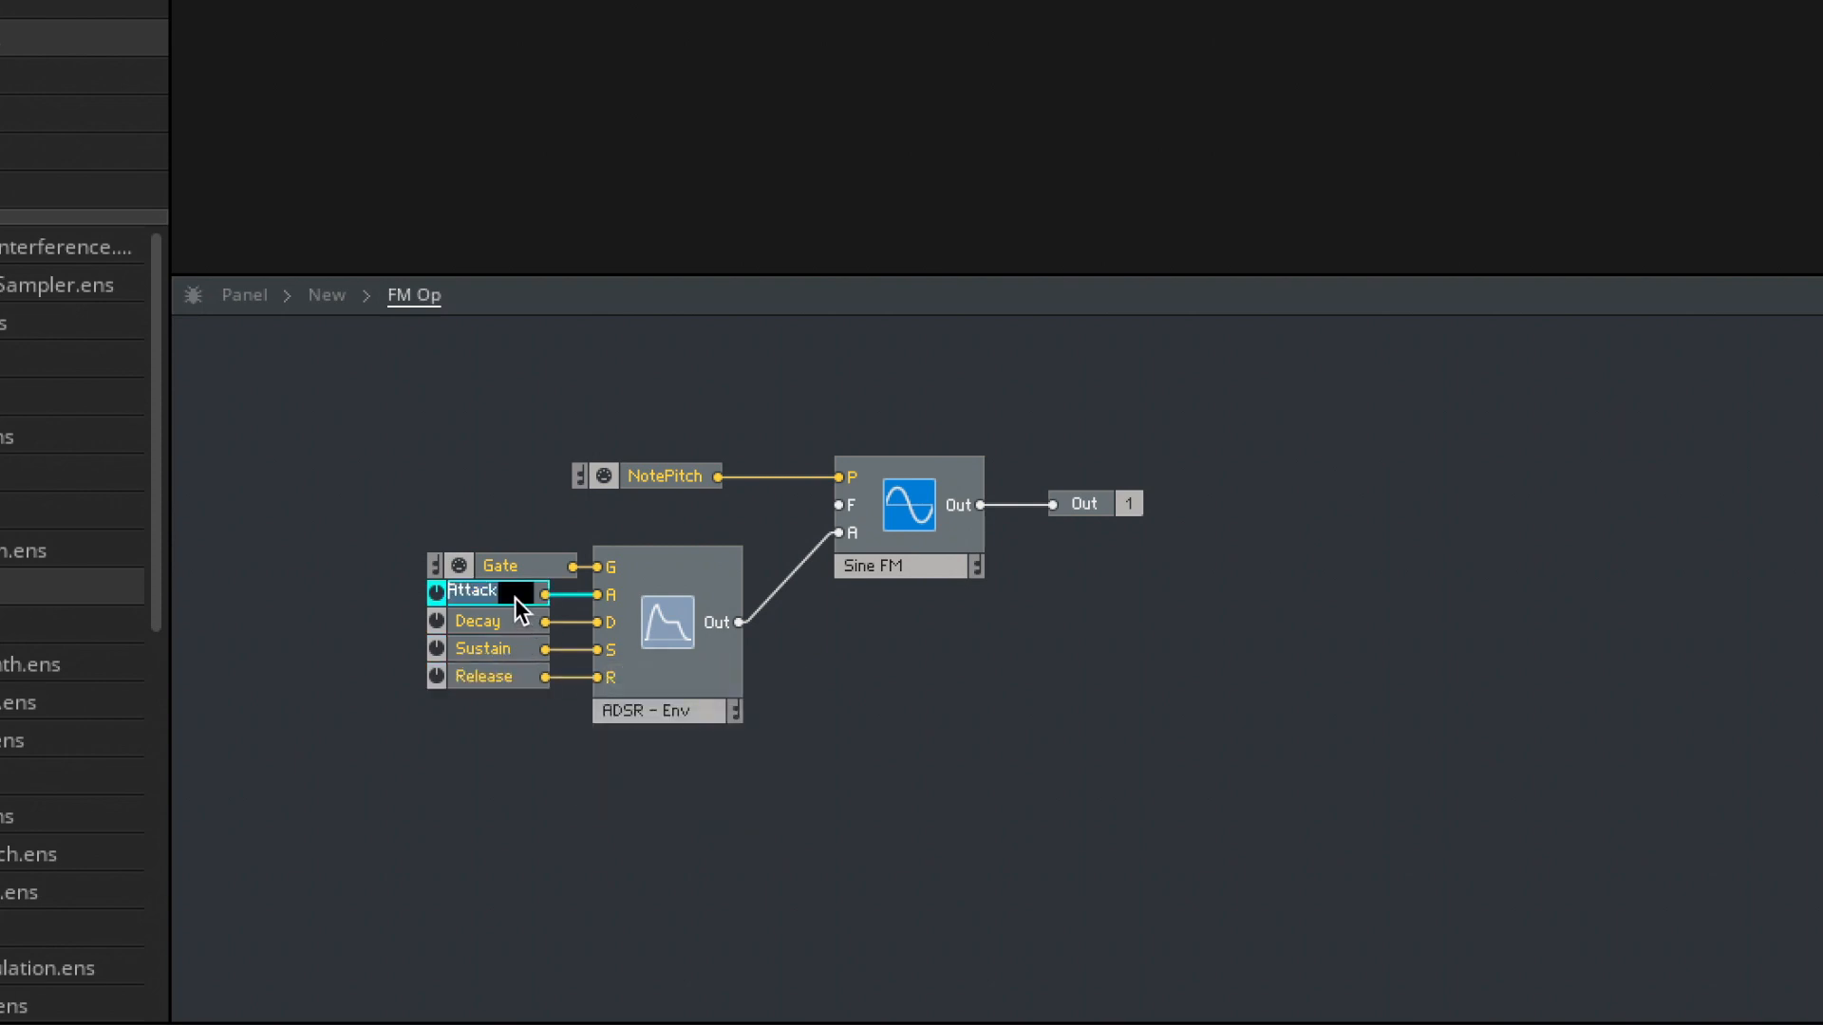
text(A)
double_click(509, 619)
text(D)
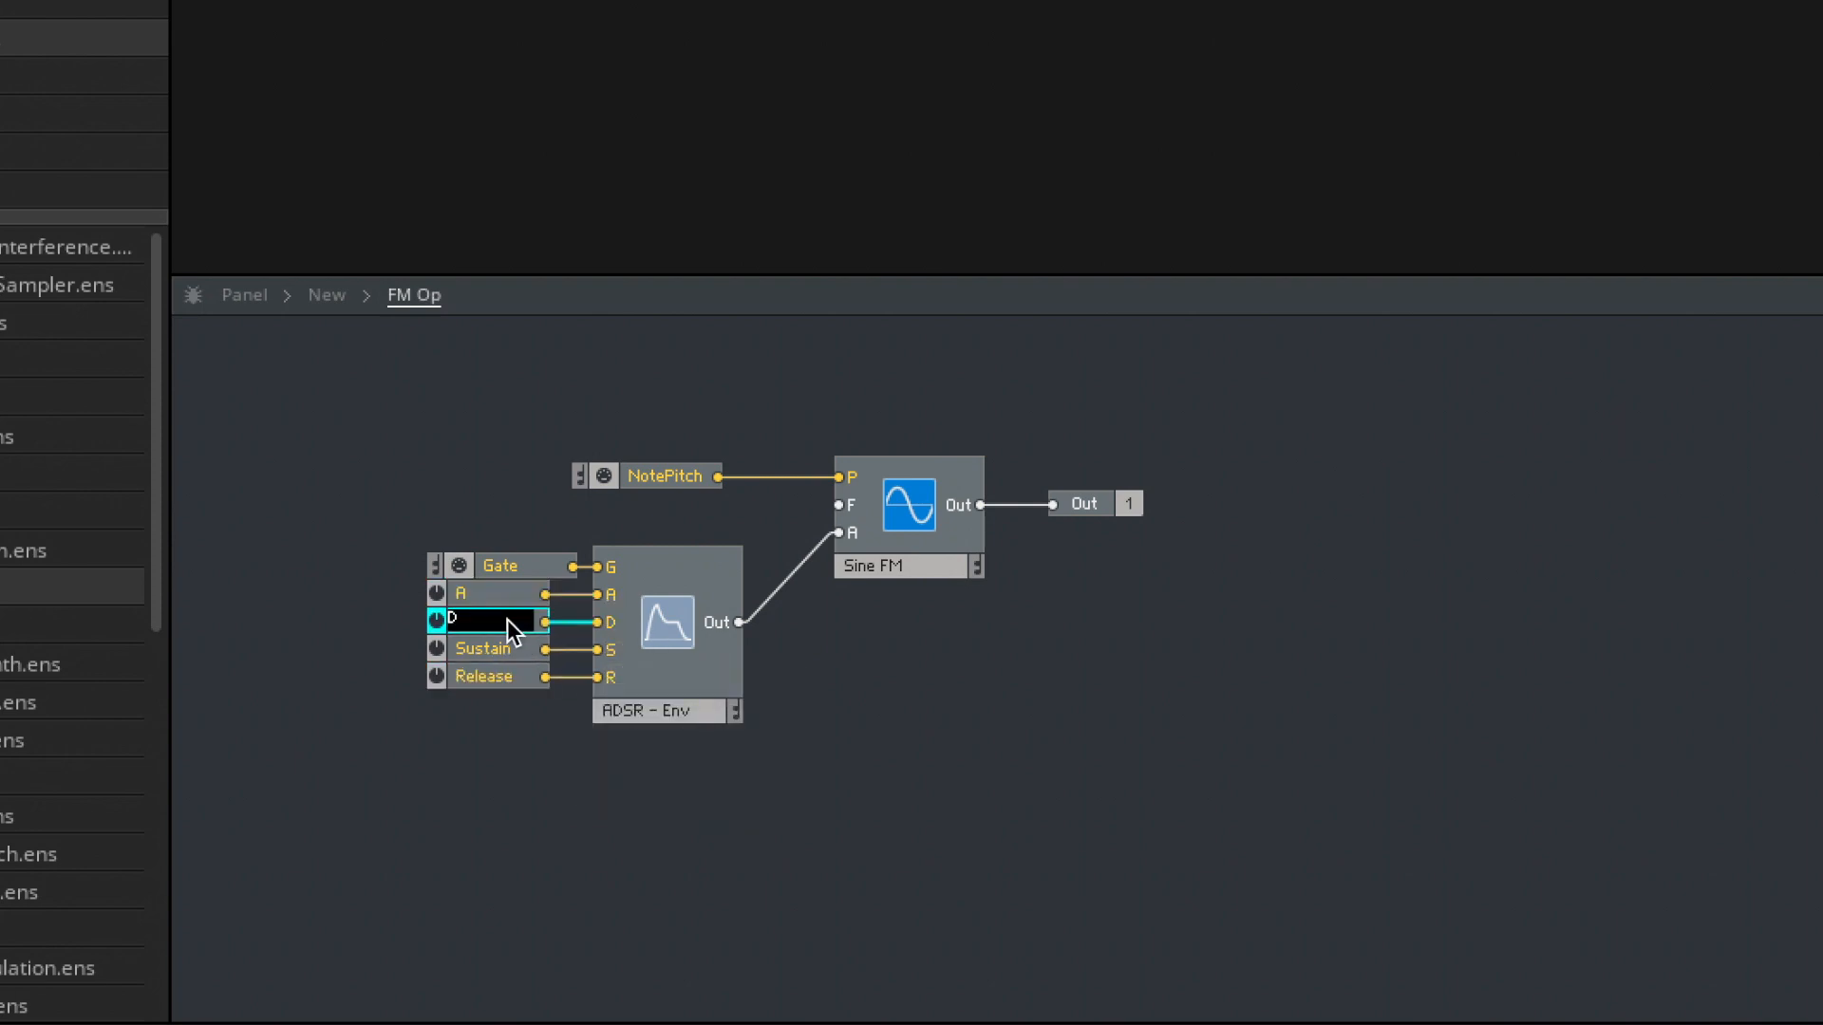
double_click(480, 647)
text(S)
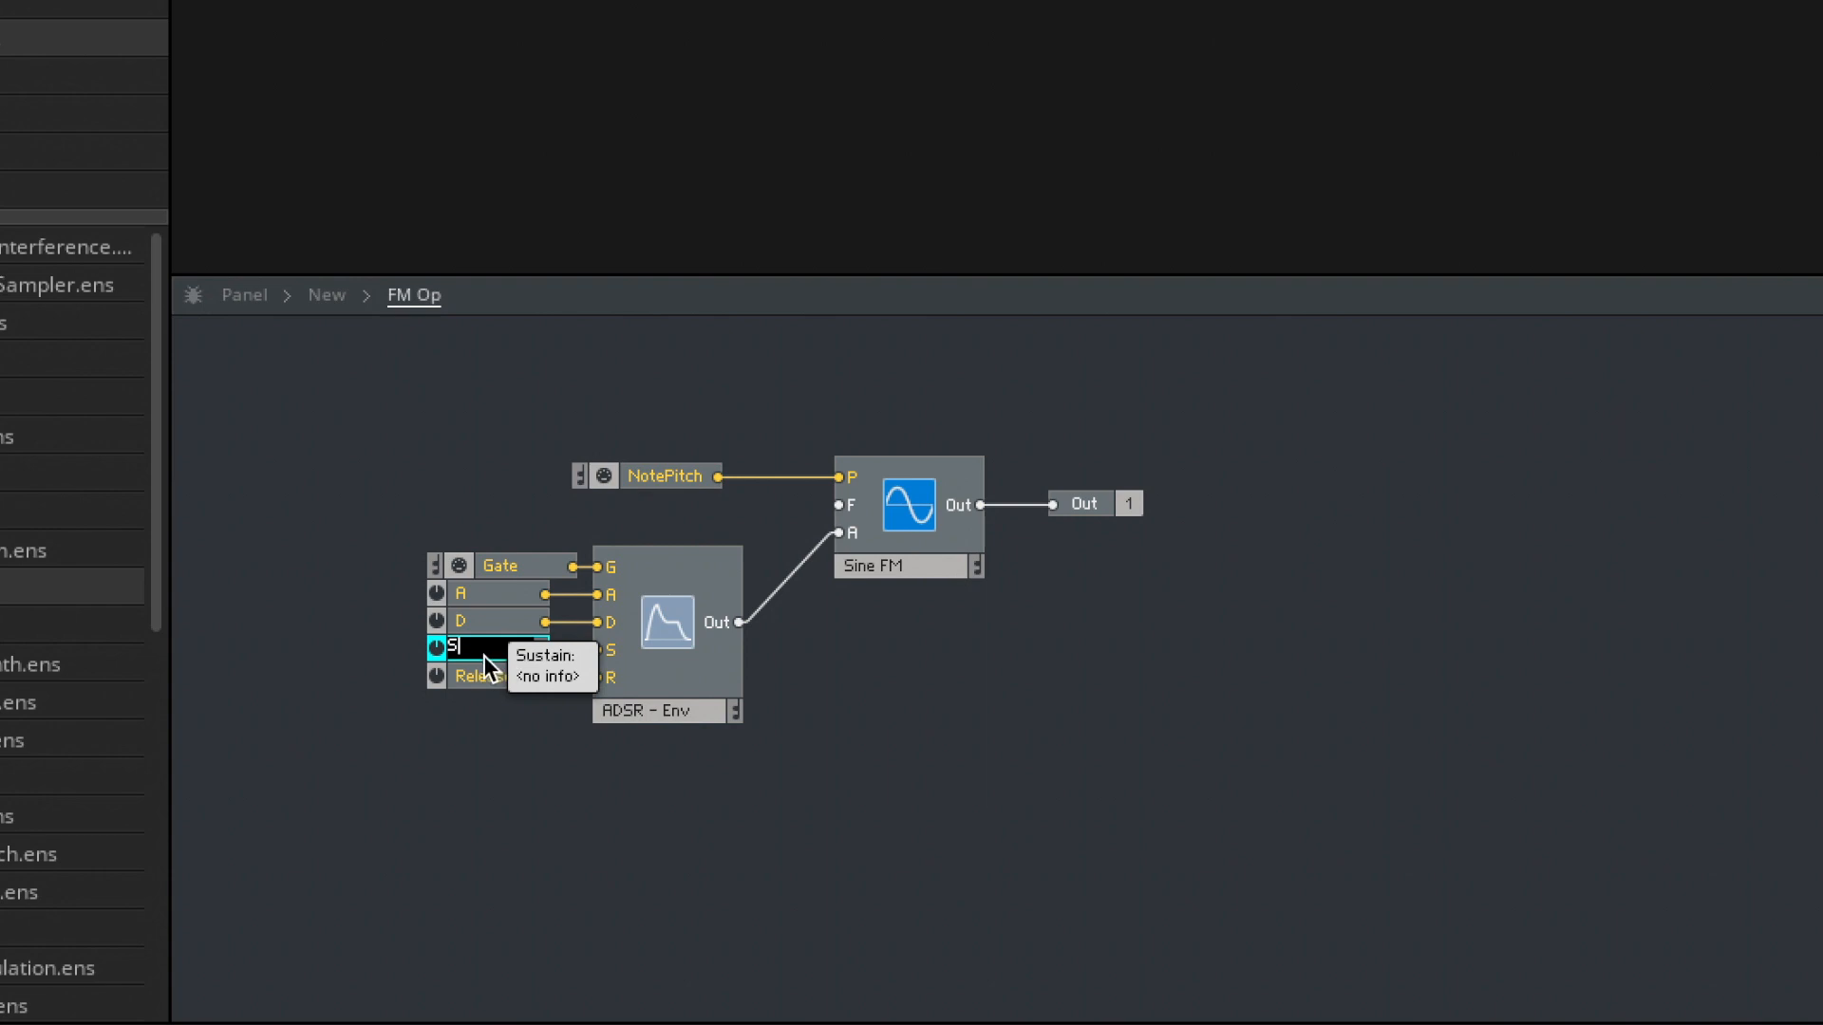
double_click(486, 678)
text(R)
click(652, 856)
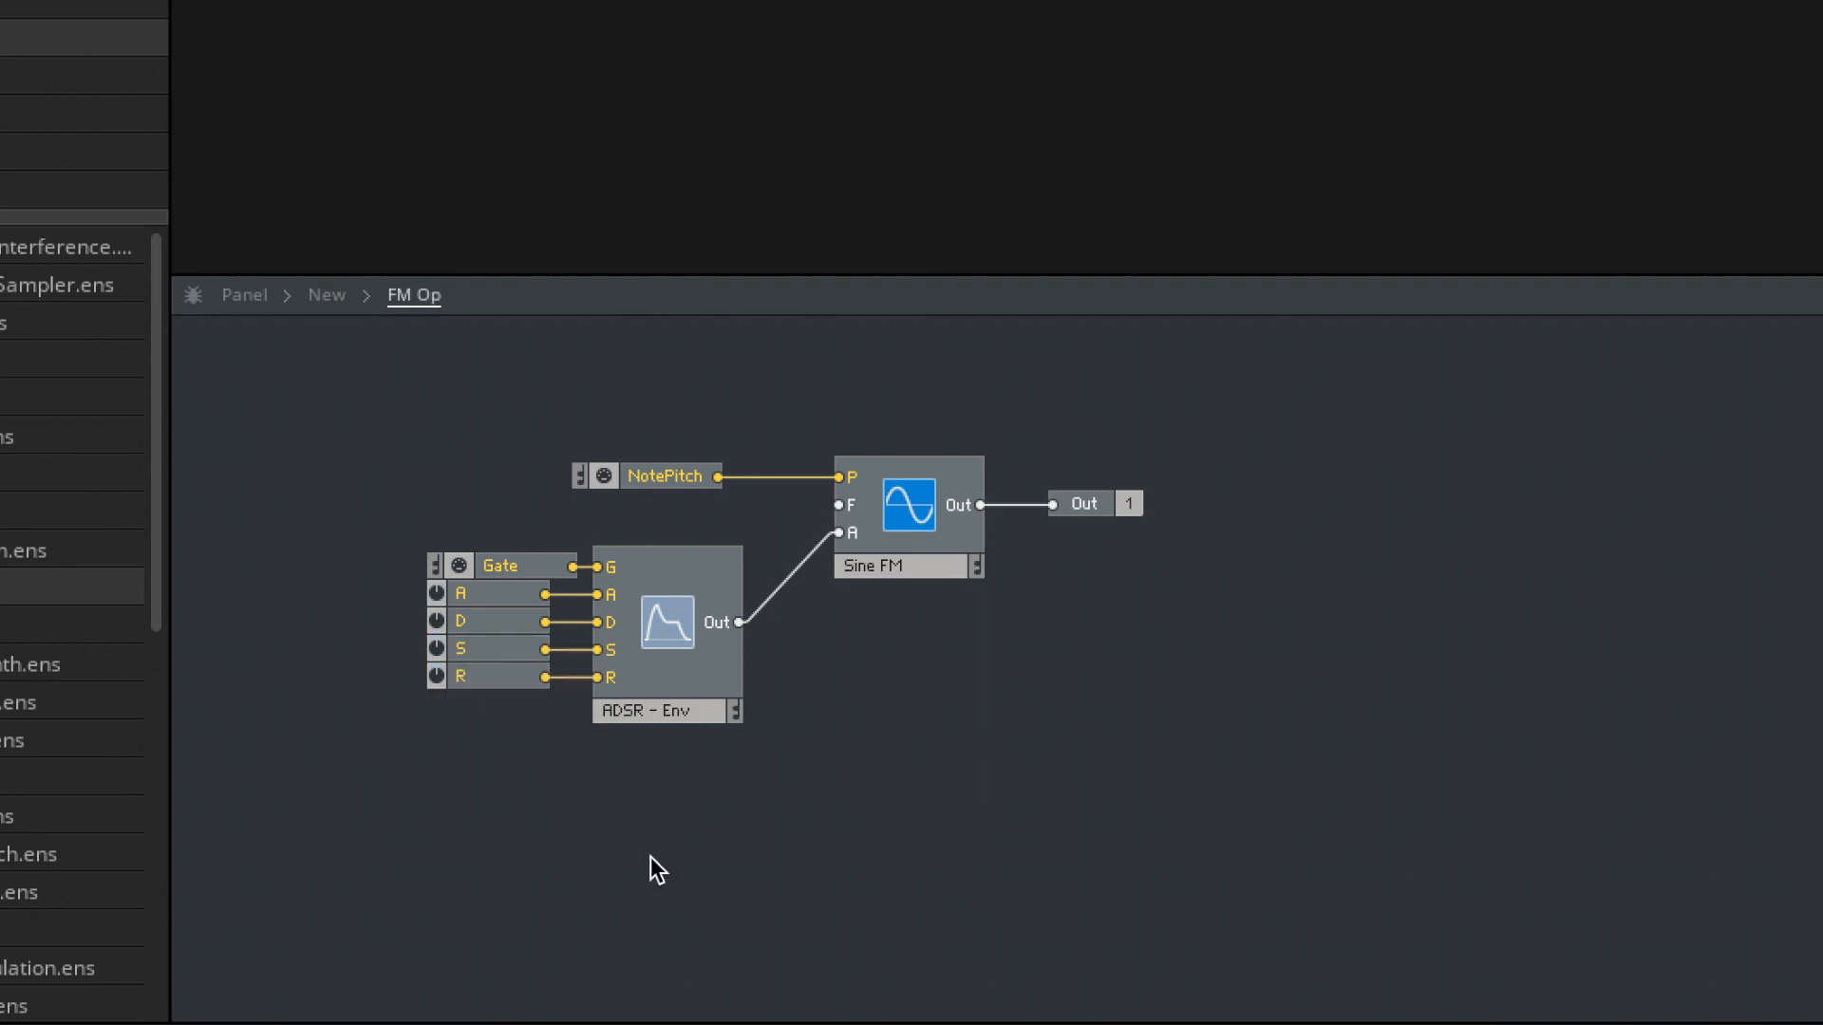
- Make the ADSR envelope's display visible on the instrument panel
click(667, 710)
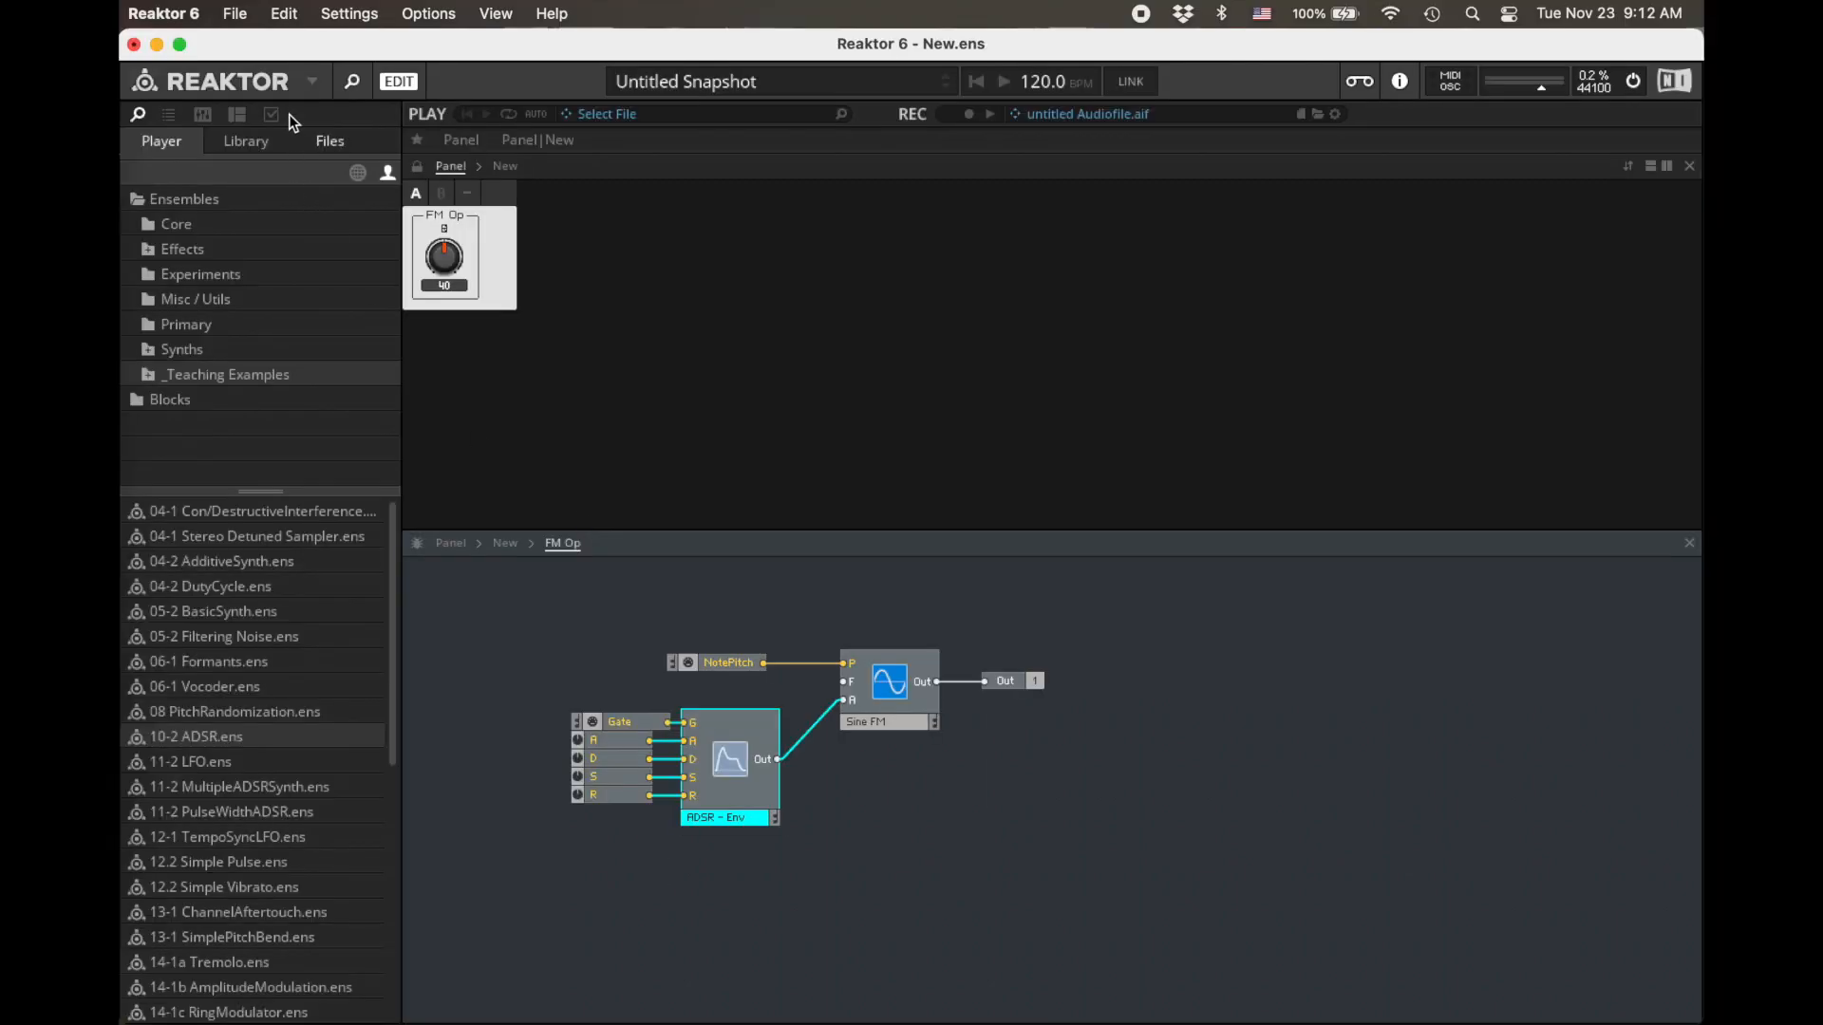
click(271, 115)
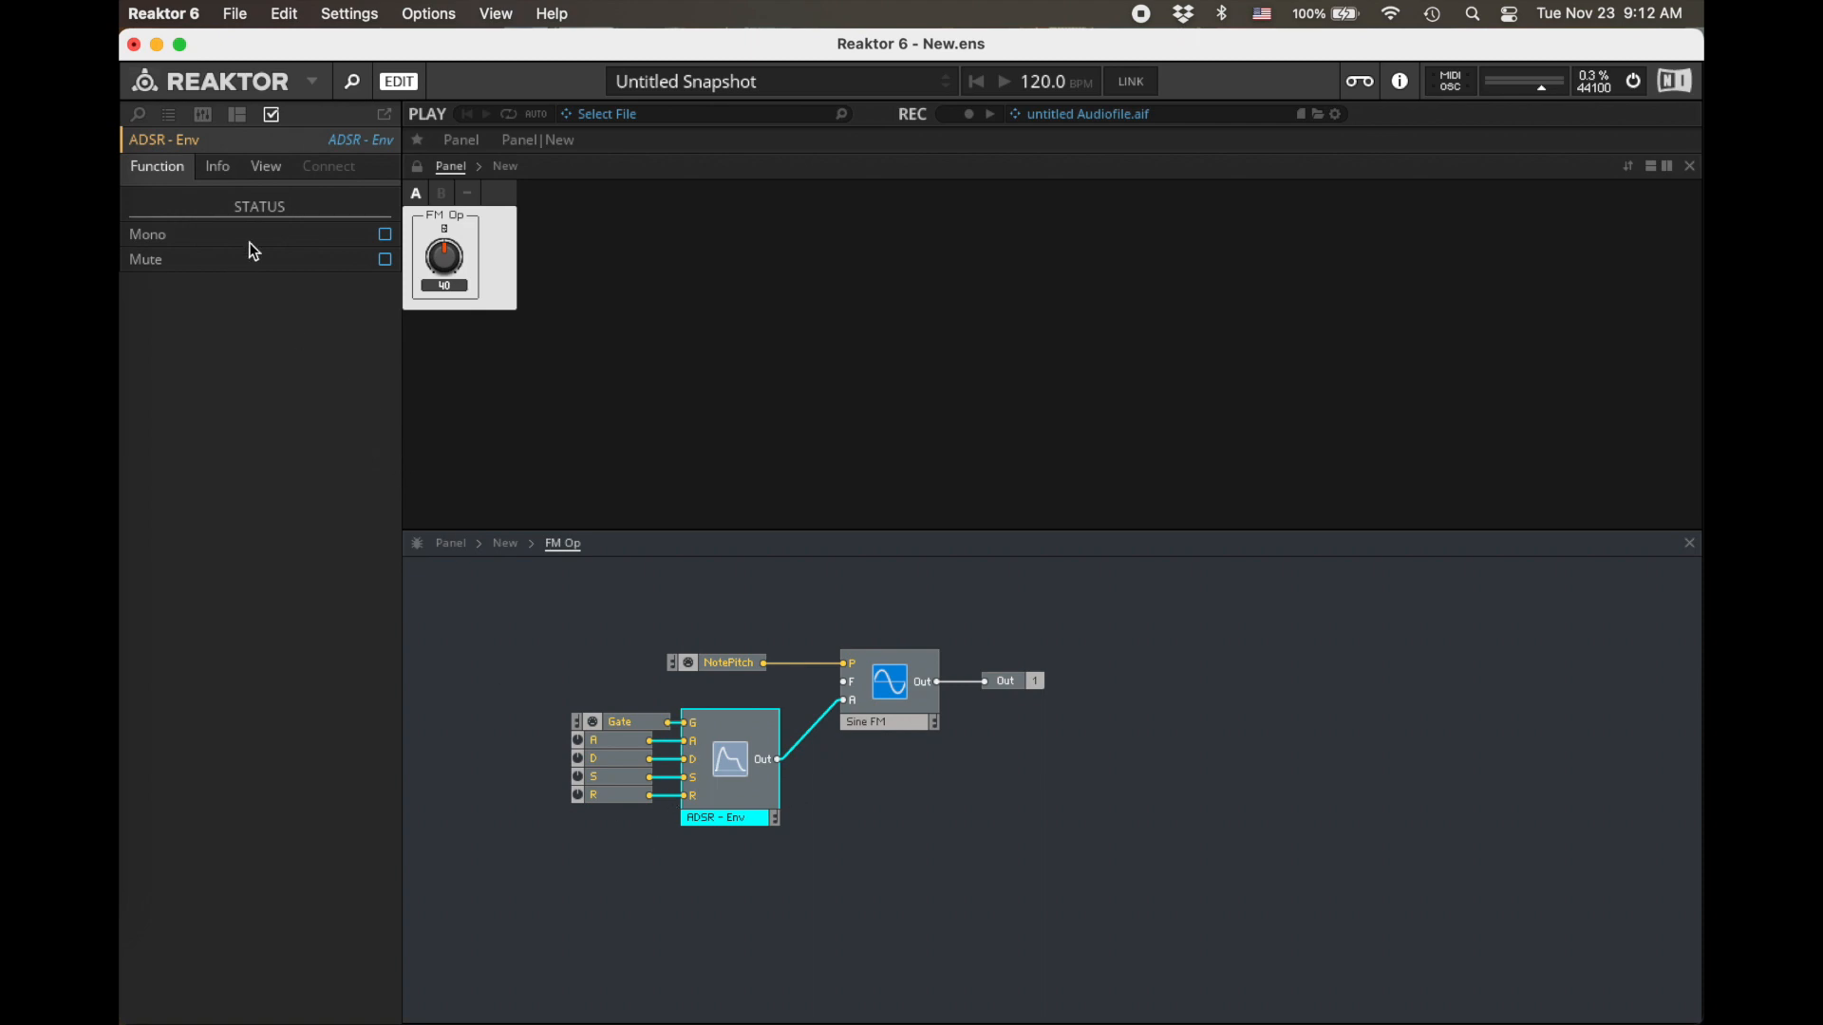
click(265, 169)
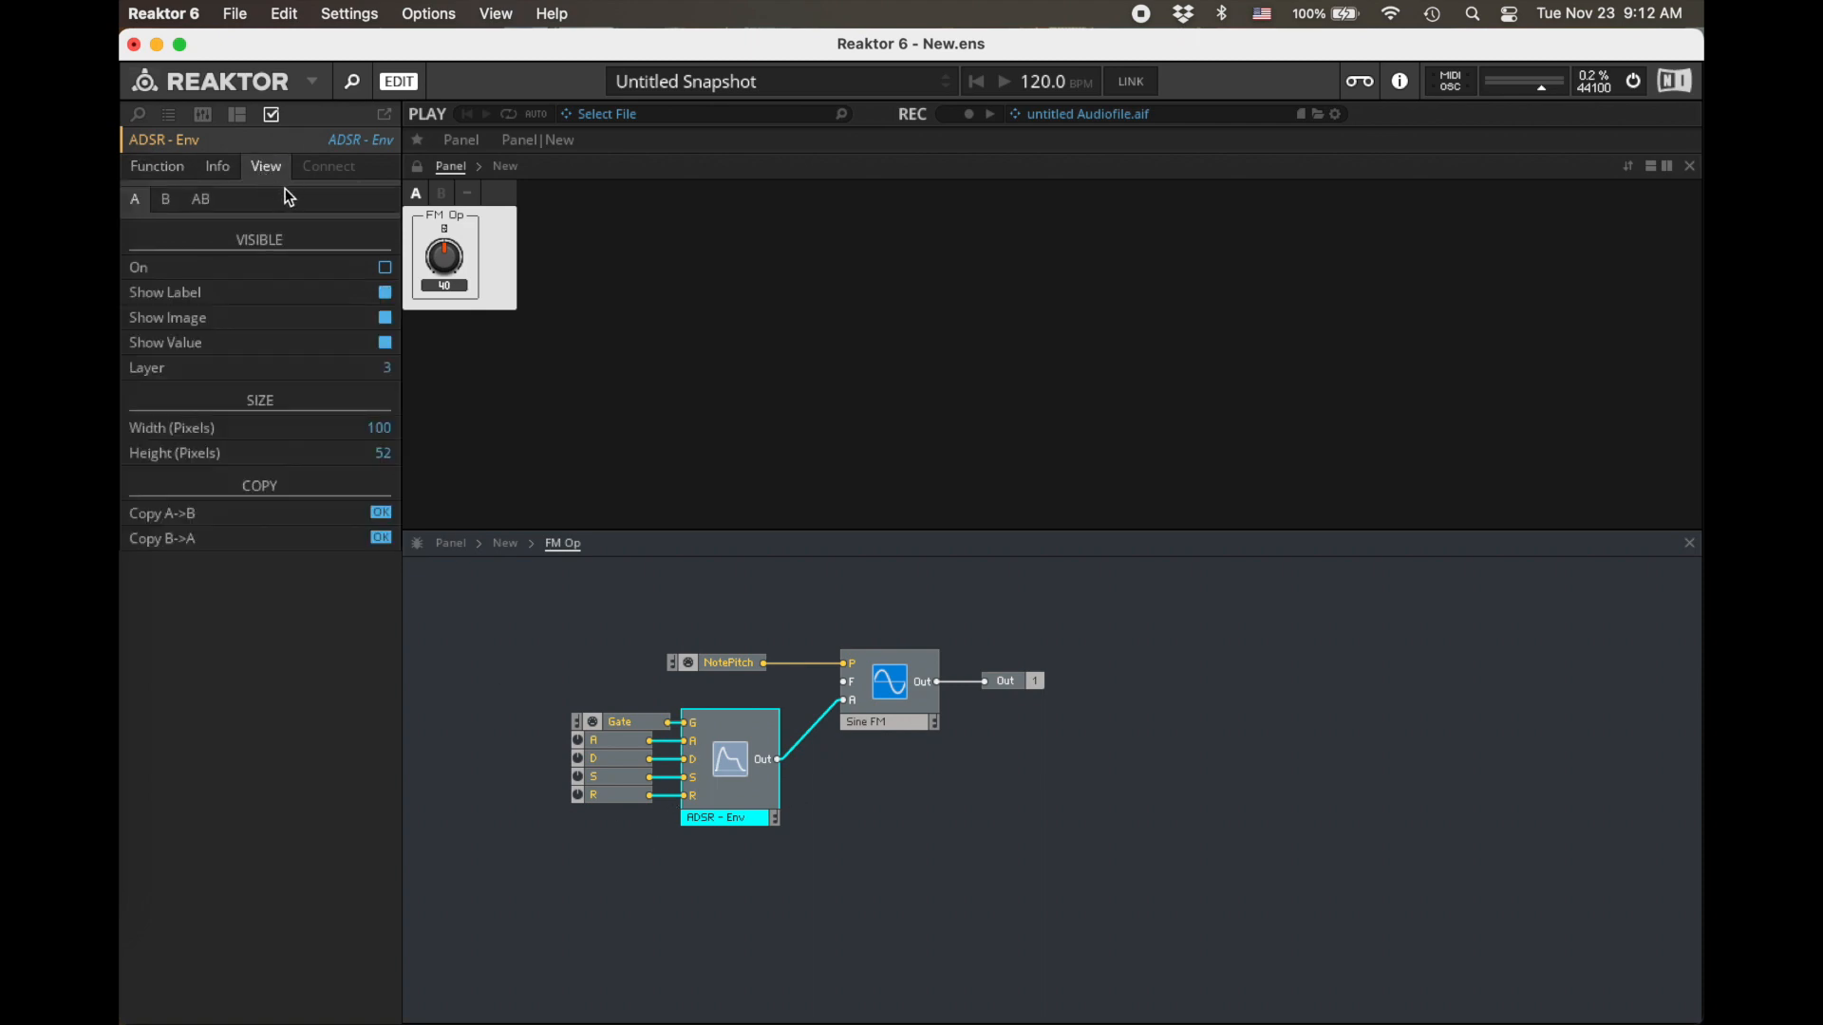
click(385, 268)
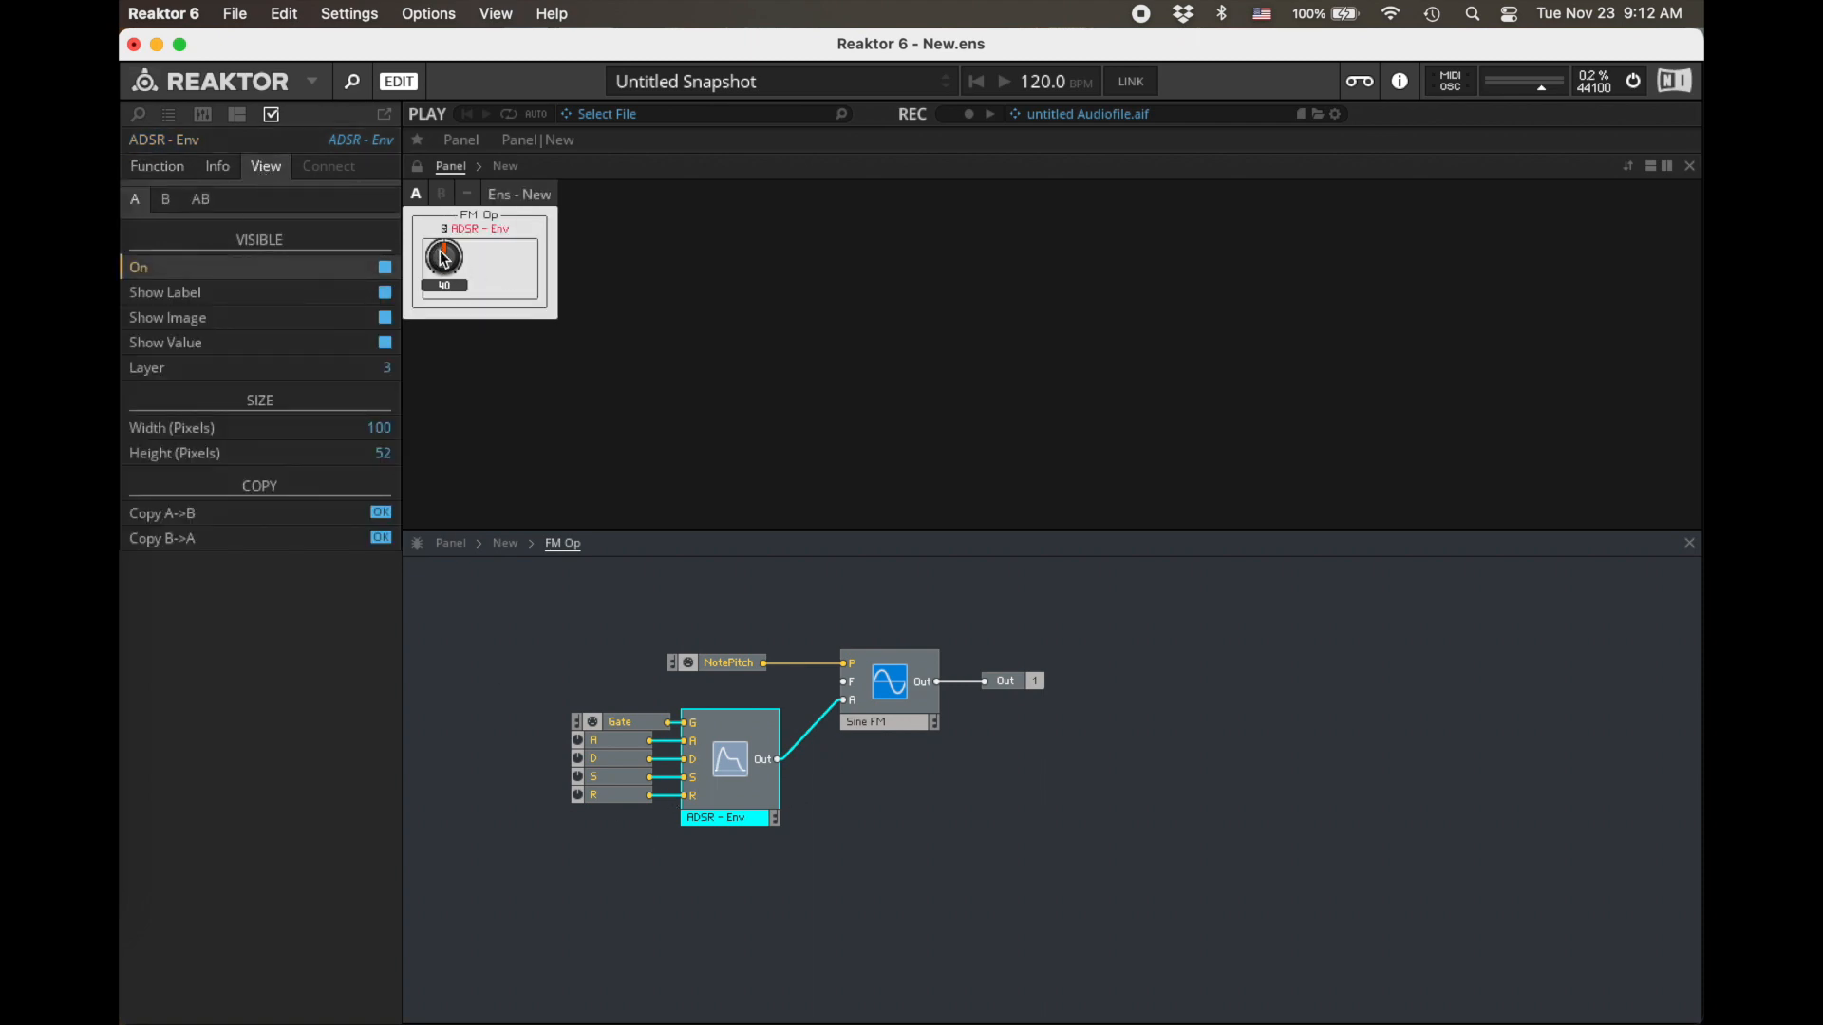
- Unlock the panel layout, set the A, D, S and R knobs to Small and line them up below the envelope display
click(418, 167)
drag(444, 256, 532, 337)
click(384, 453)
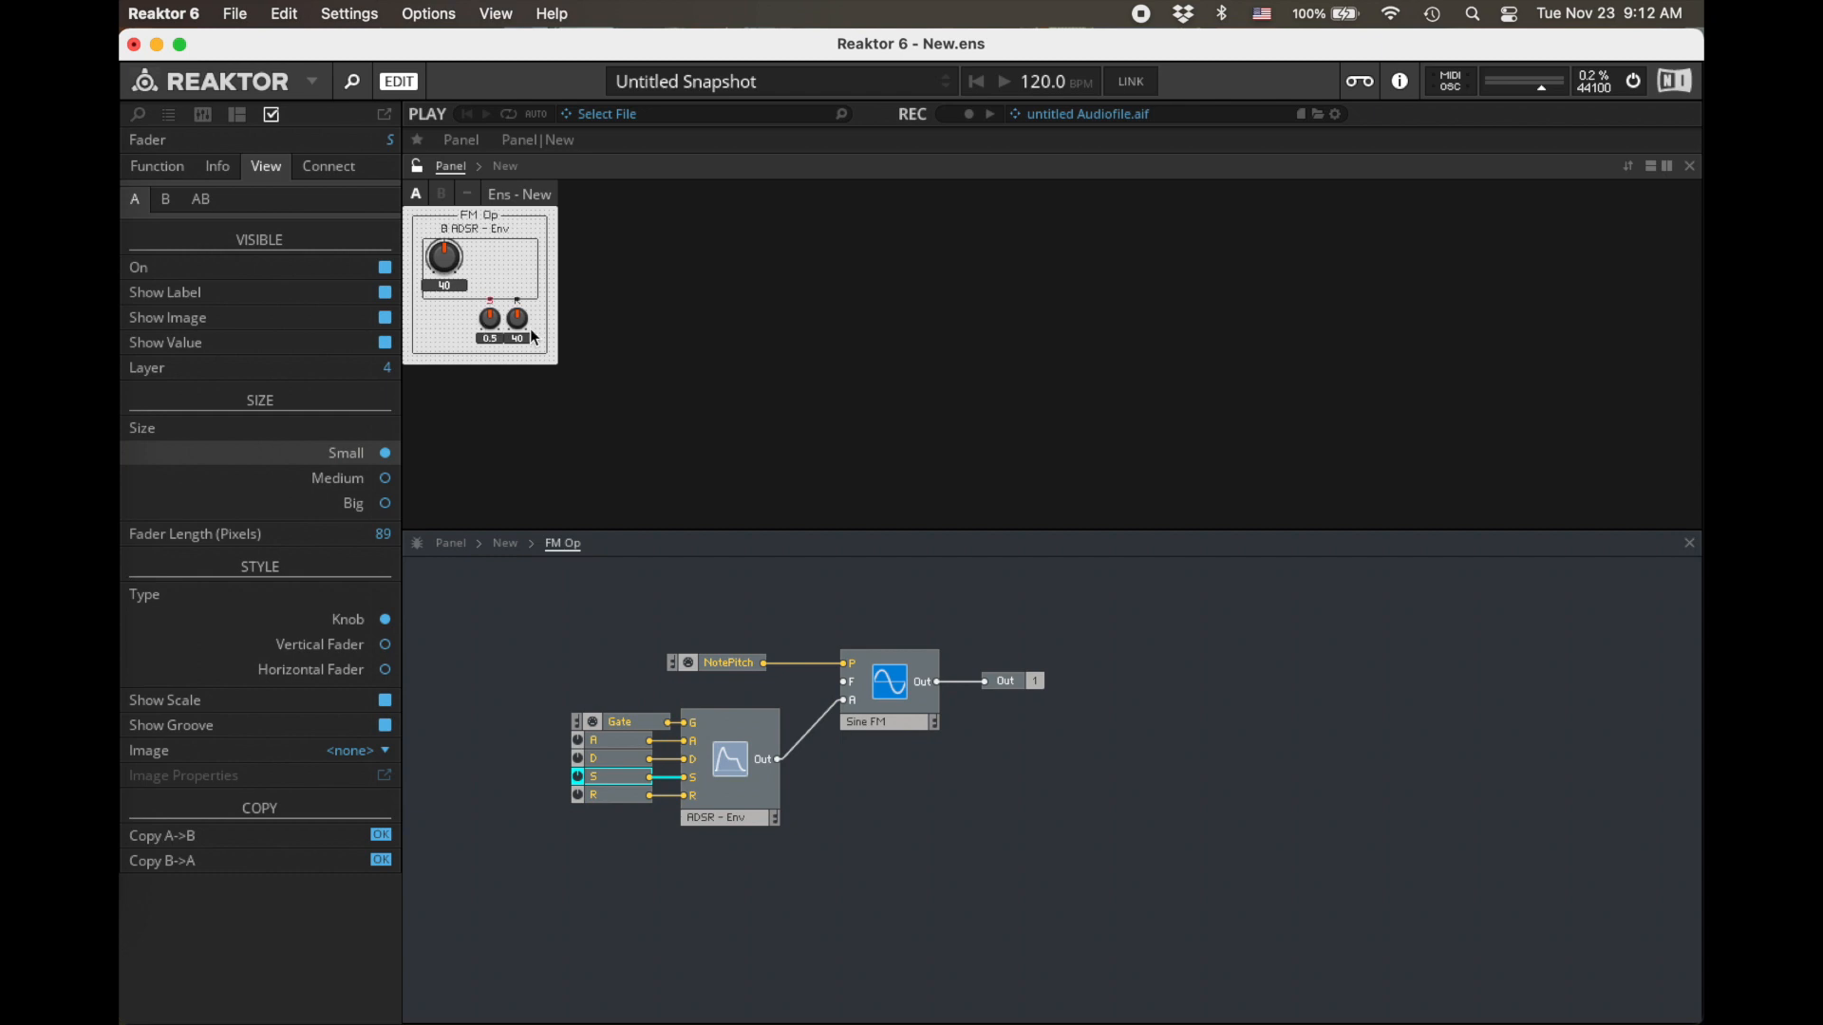
drag(444, 257, 435, 327)
click(384, 453)
click(384, 453)
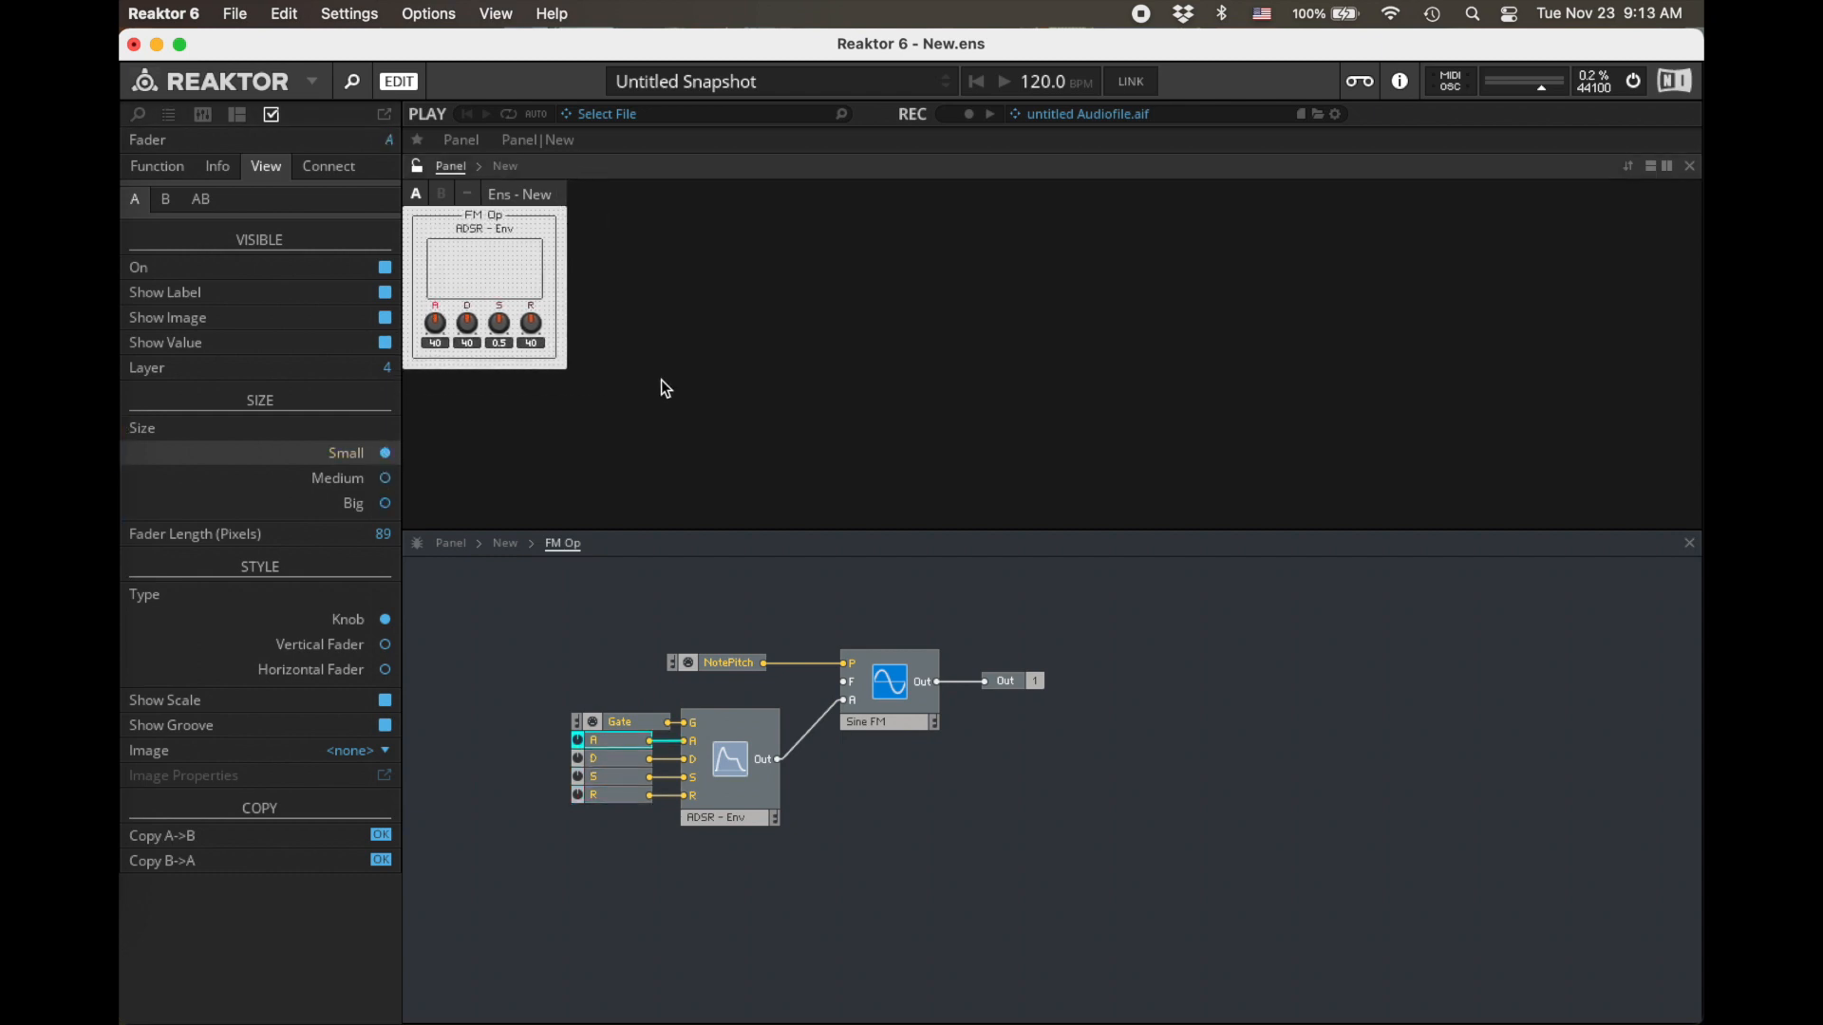
click(494, 658)
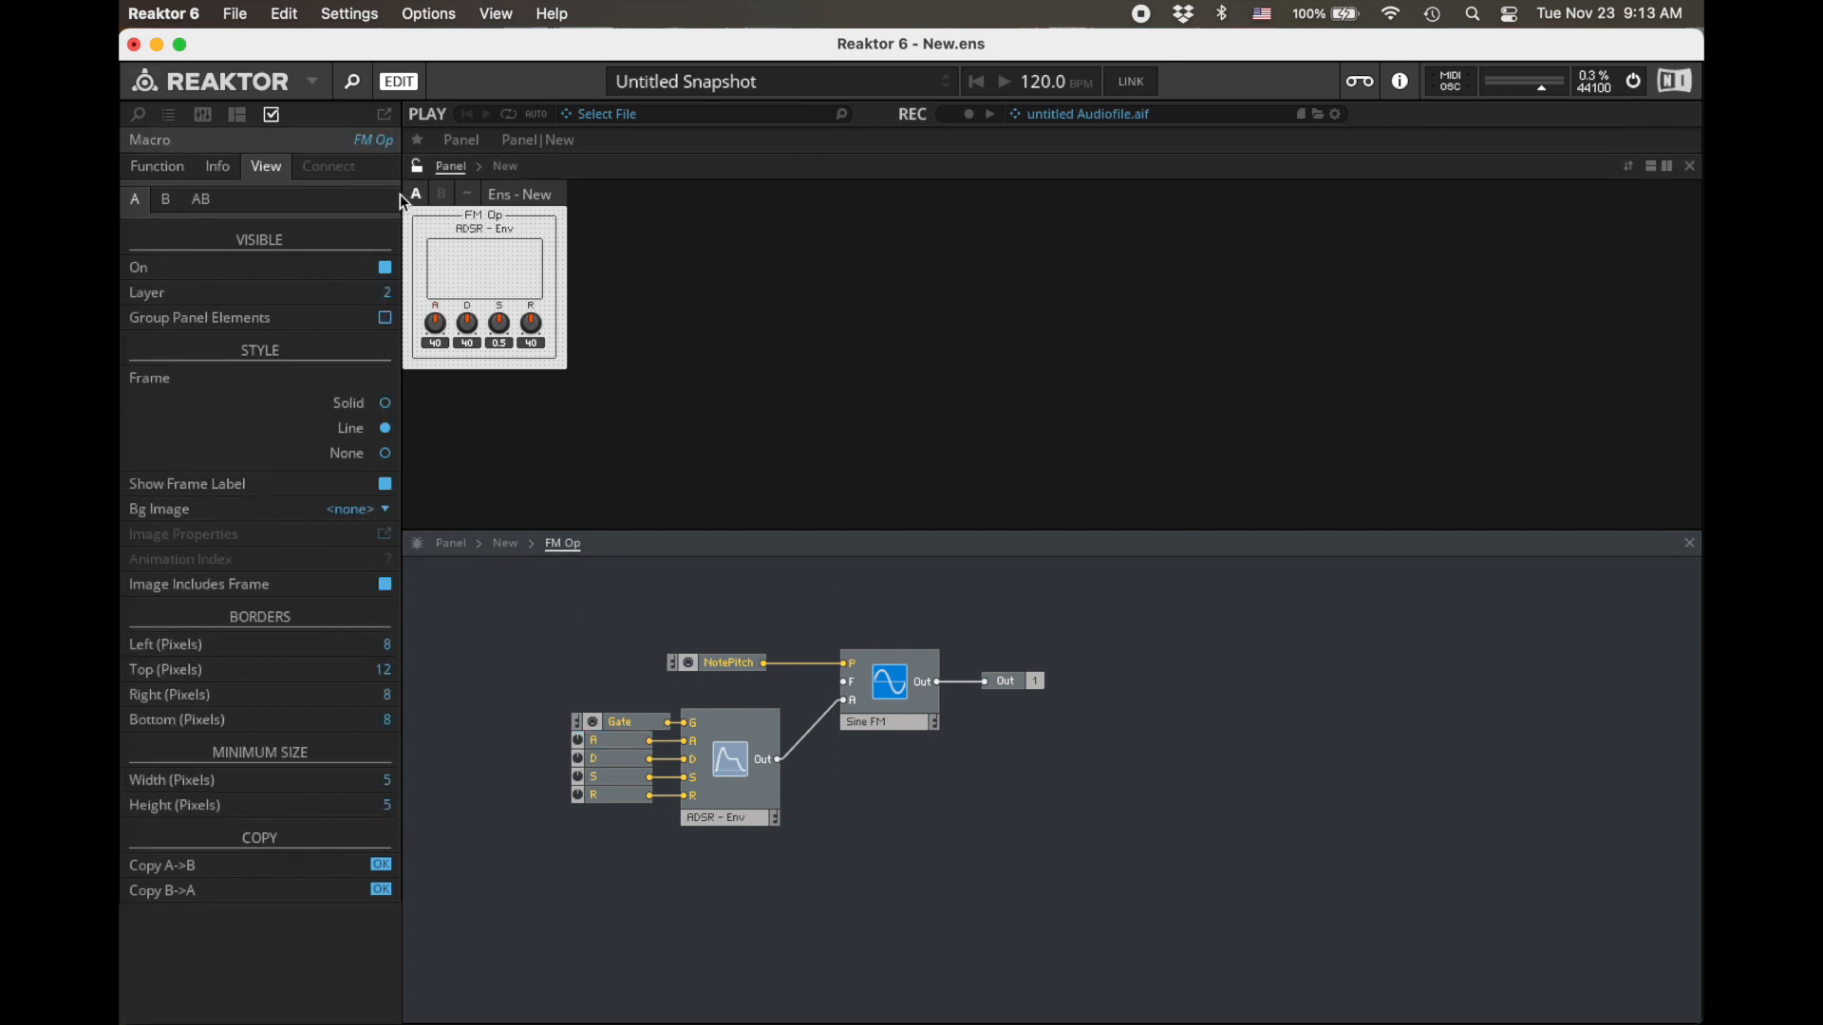
click(502, 232)
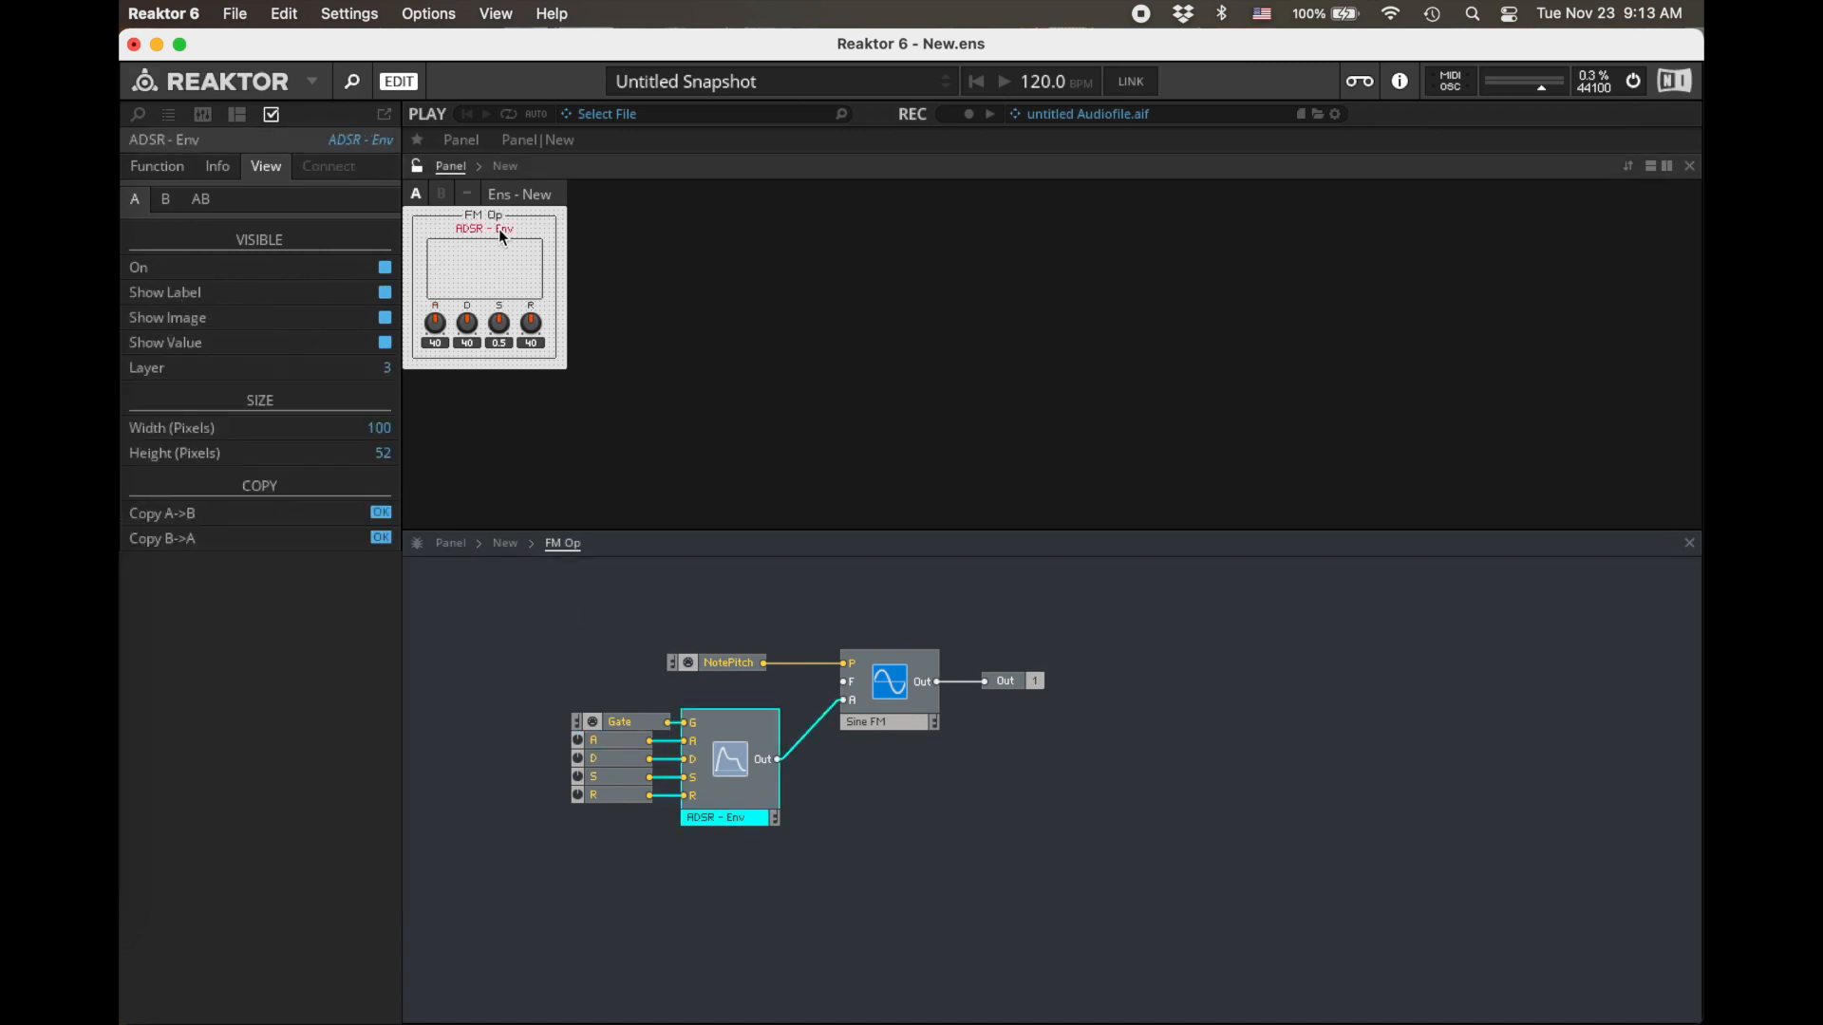
- Return to the parent structure, connect FM Op's output to Out 1 and Out 2, and move both terminals beside the macro
double_click(549, 657)
drag(859, 681, 1124, 571)
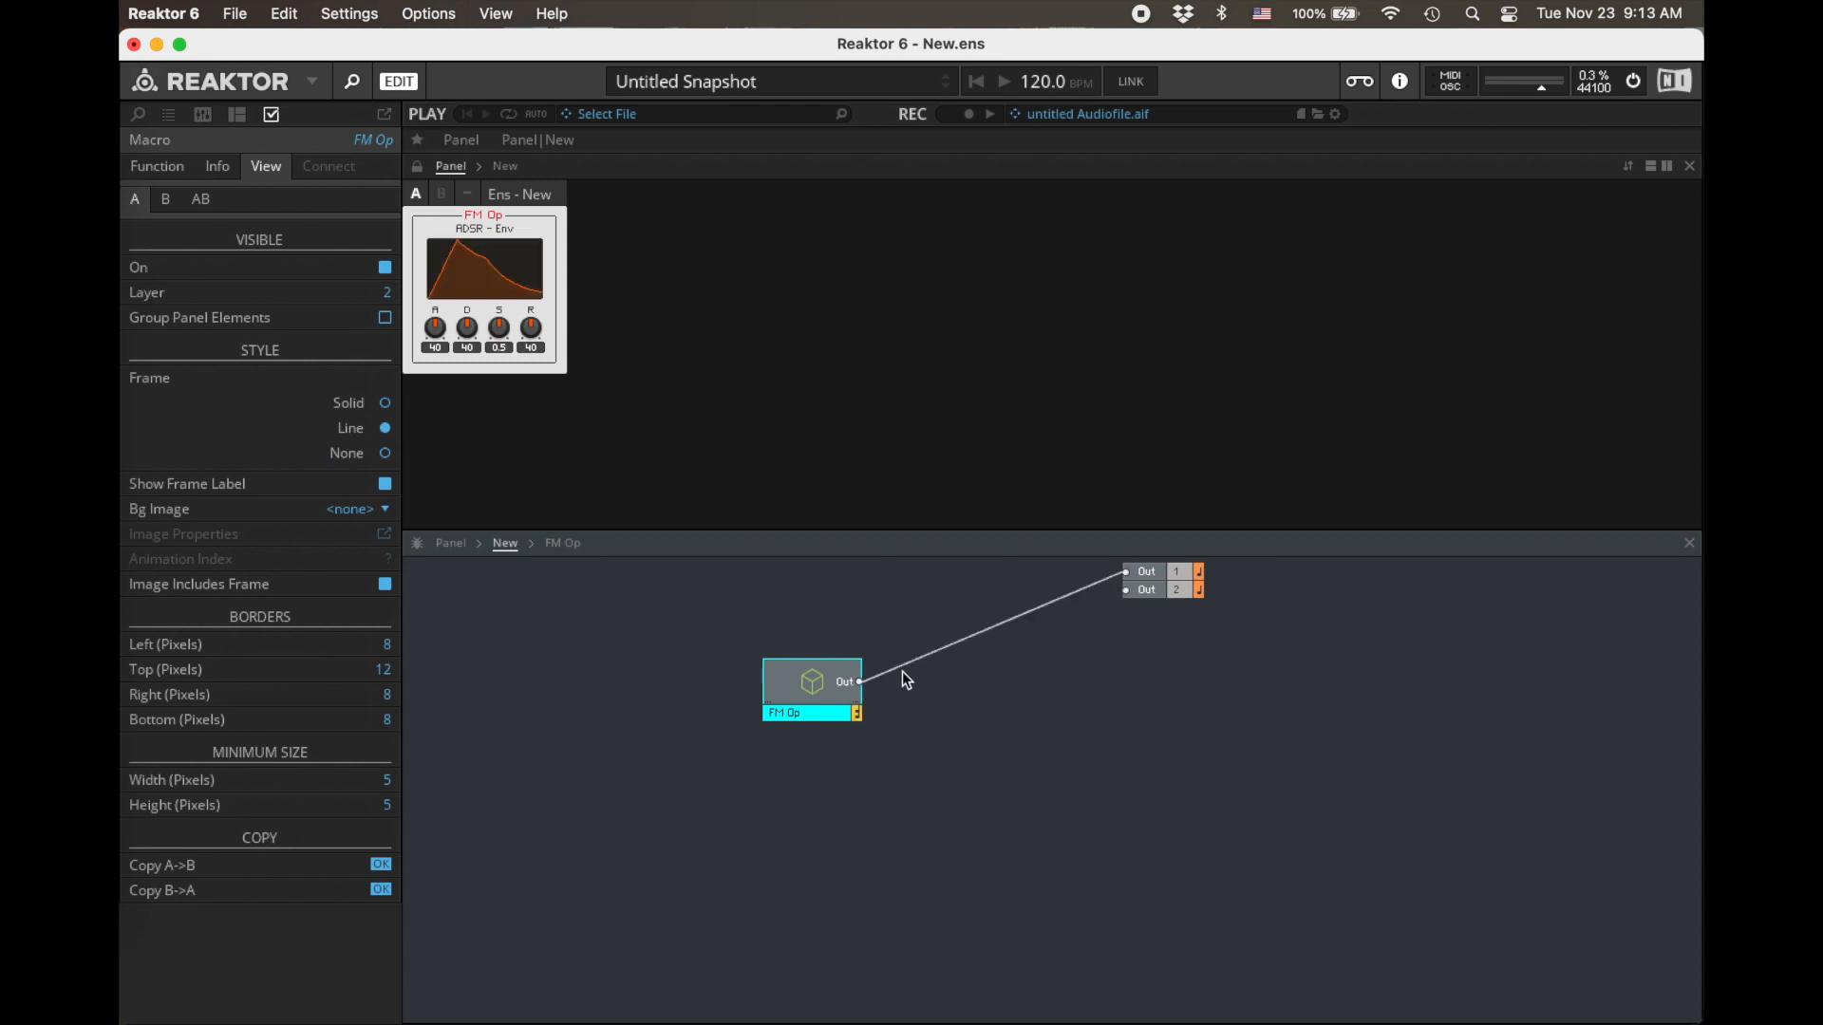
drag(859, 682, 1000, 670)
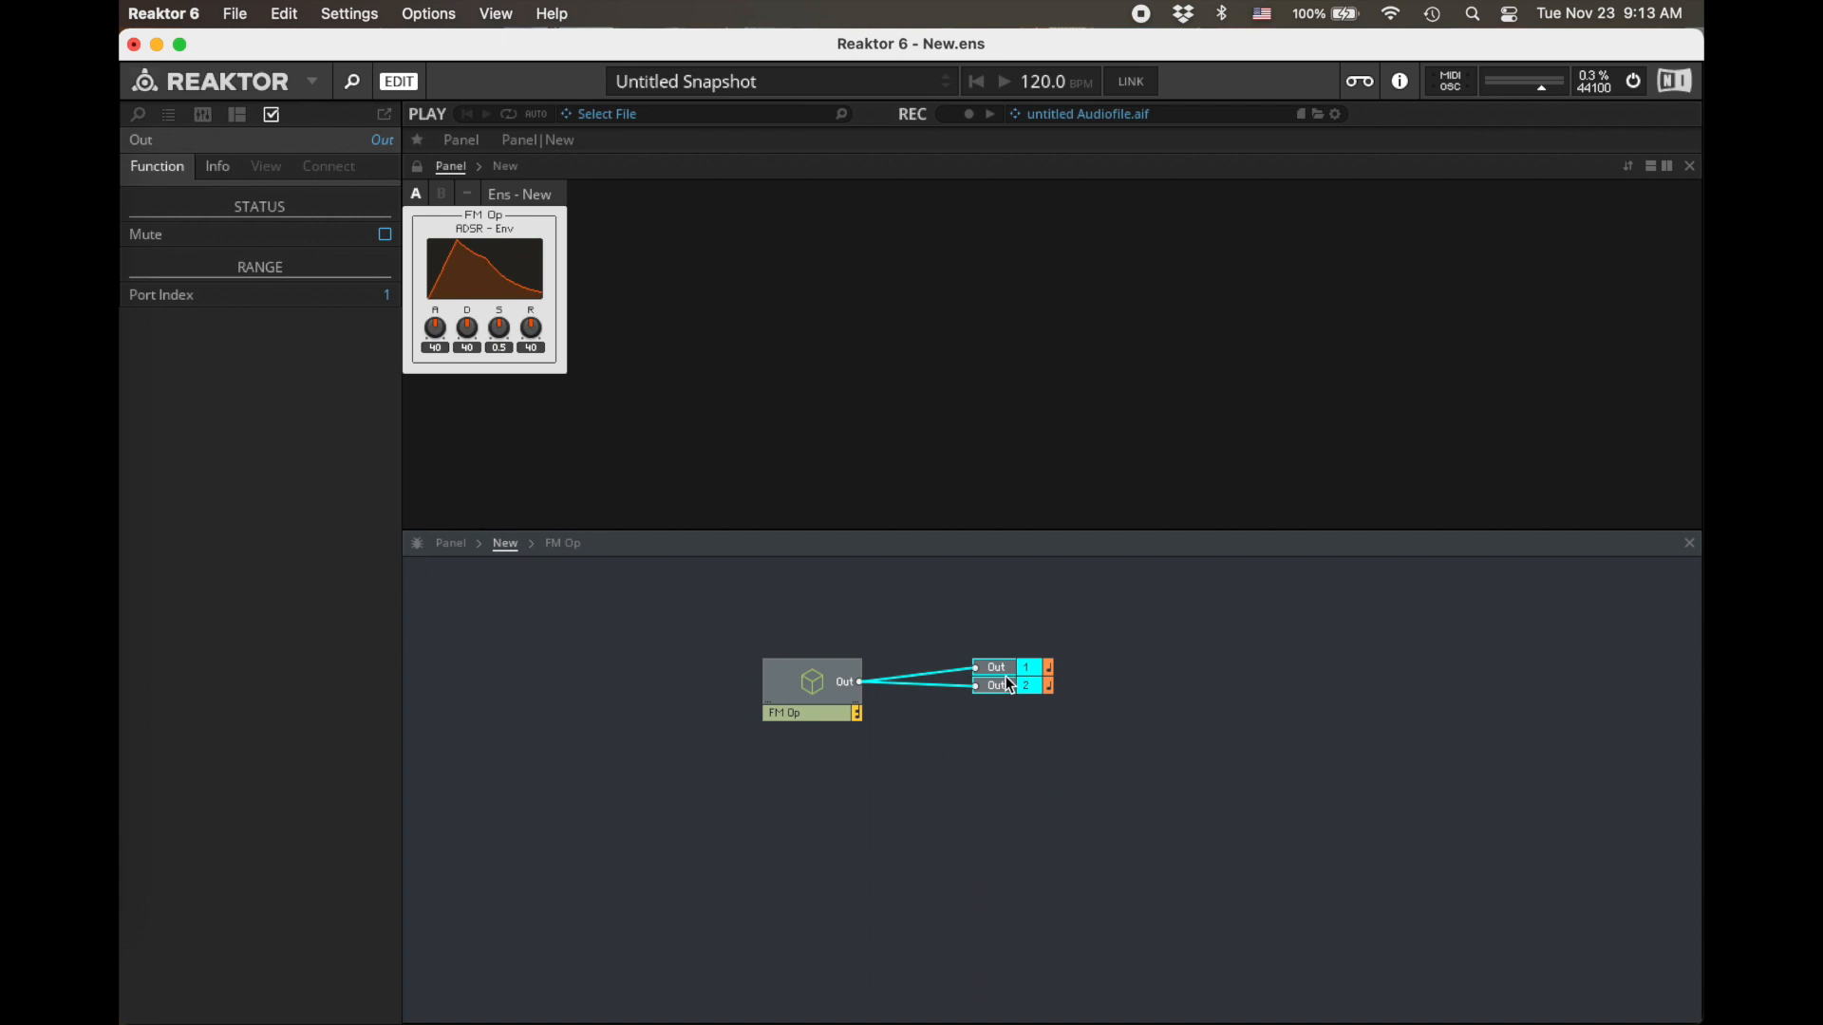
click(979, 791)
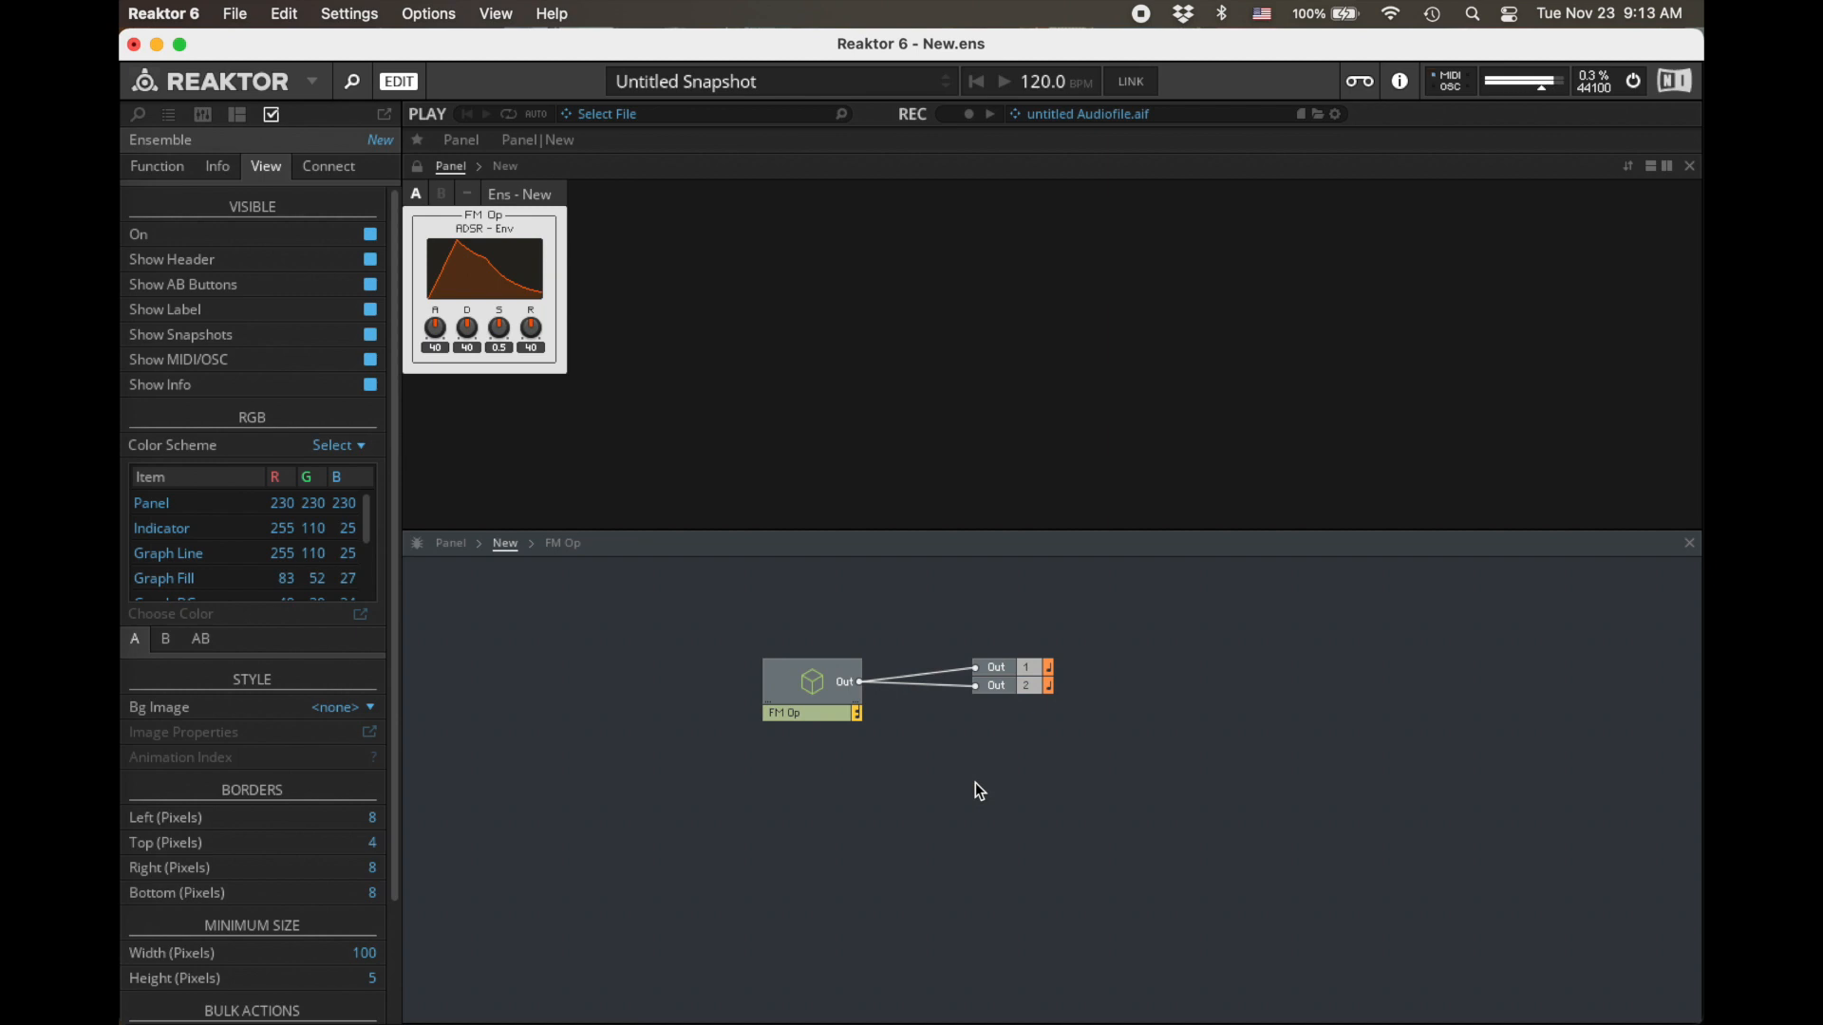
- Open the FM Op macro's structure and move NotePitch and the Out terminal farther away from the Sine FM oscillator
double_click(812, 683)
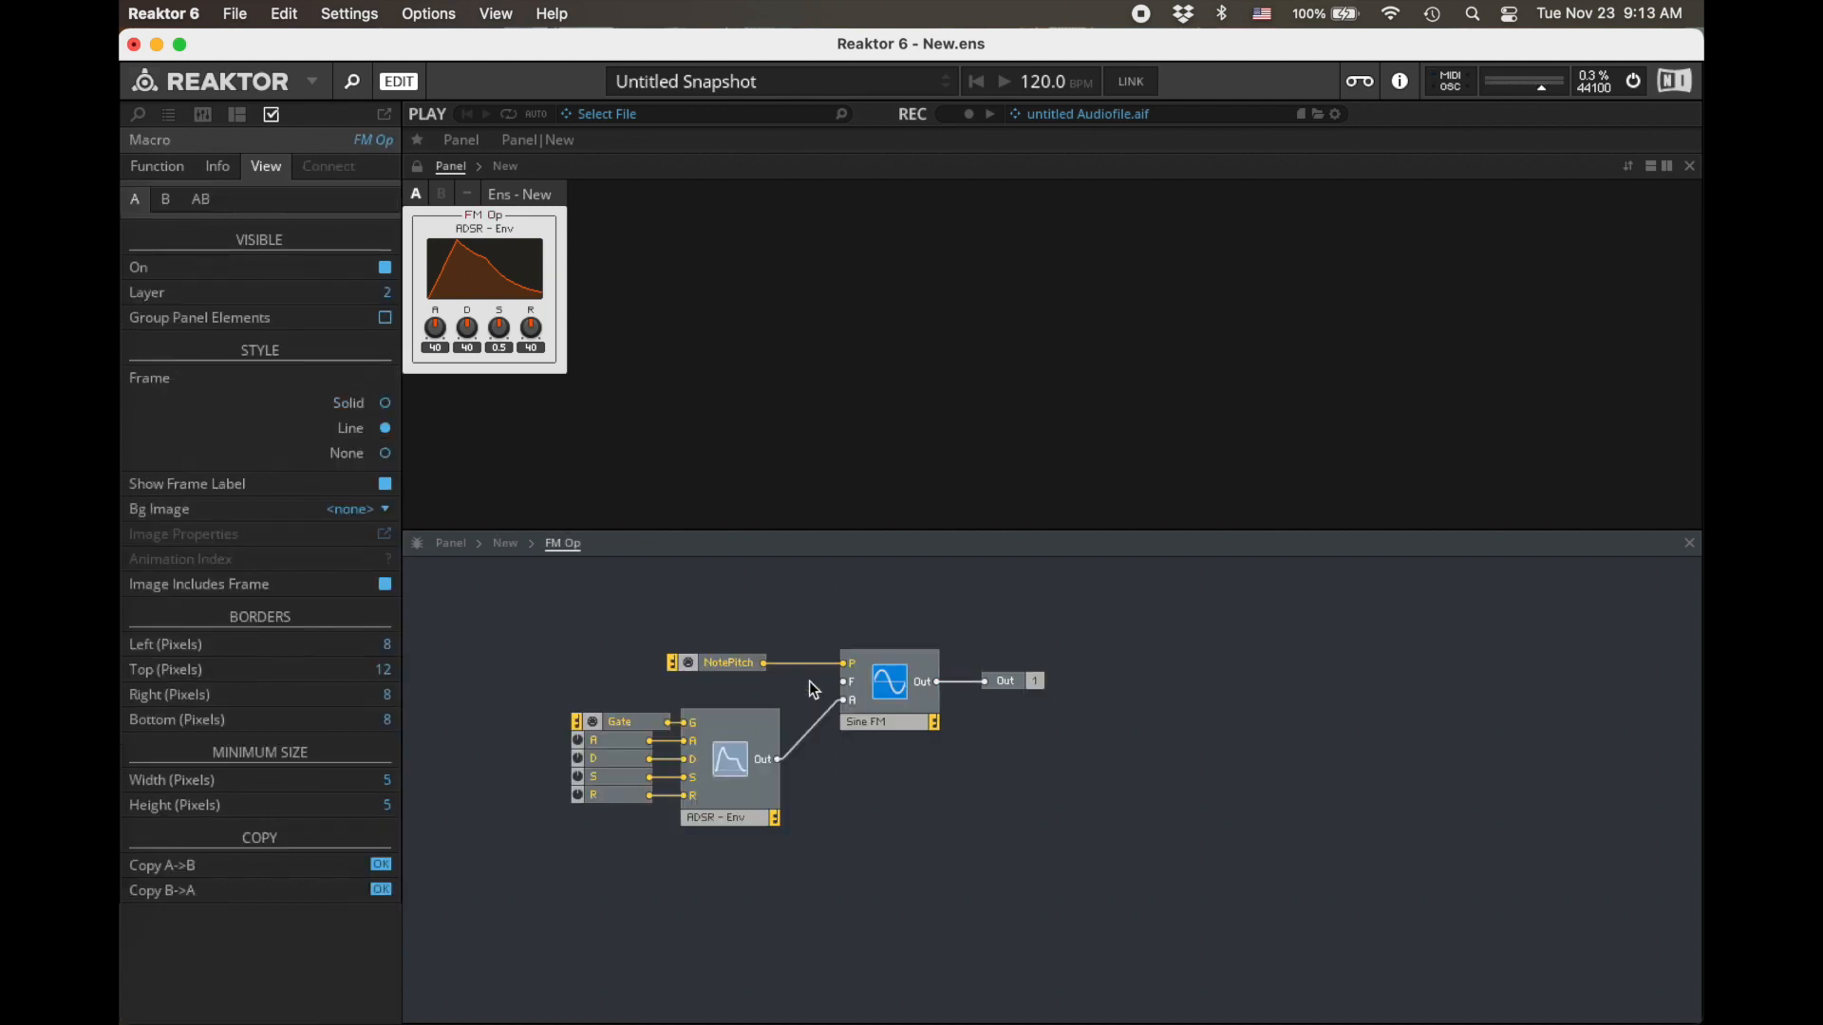
drag(691, 663, 689, 638)
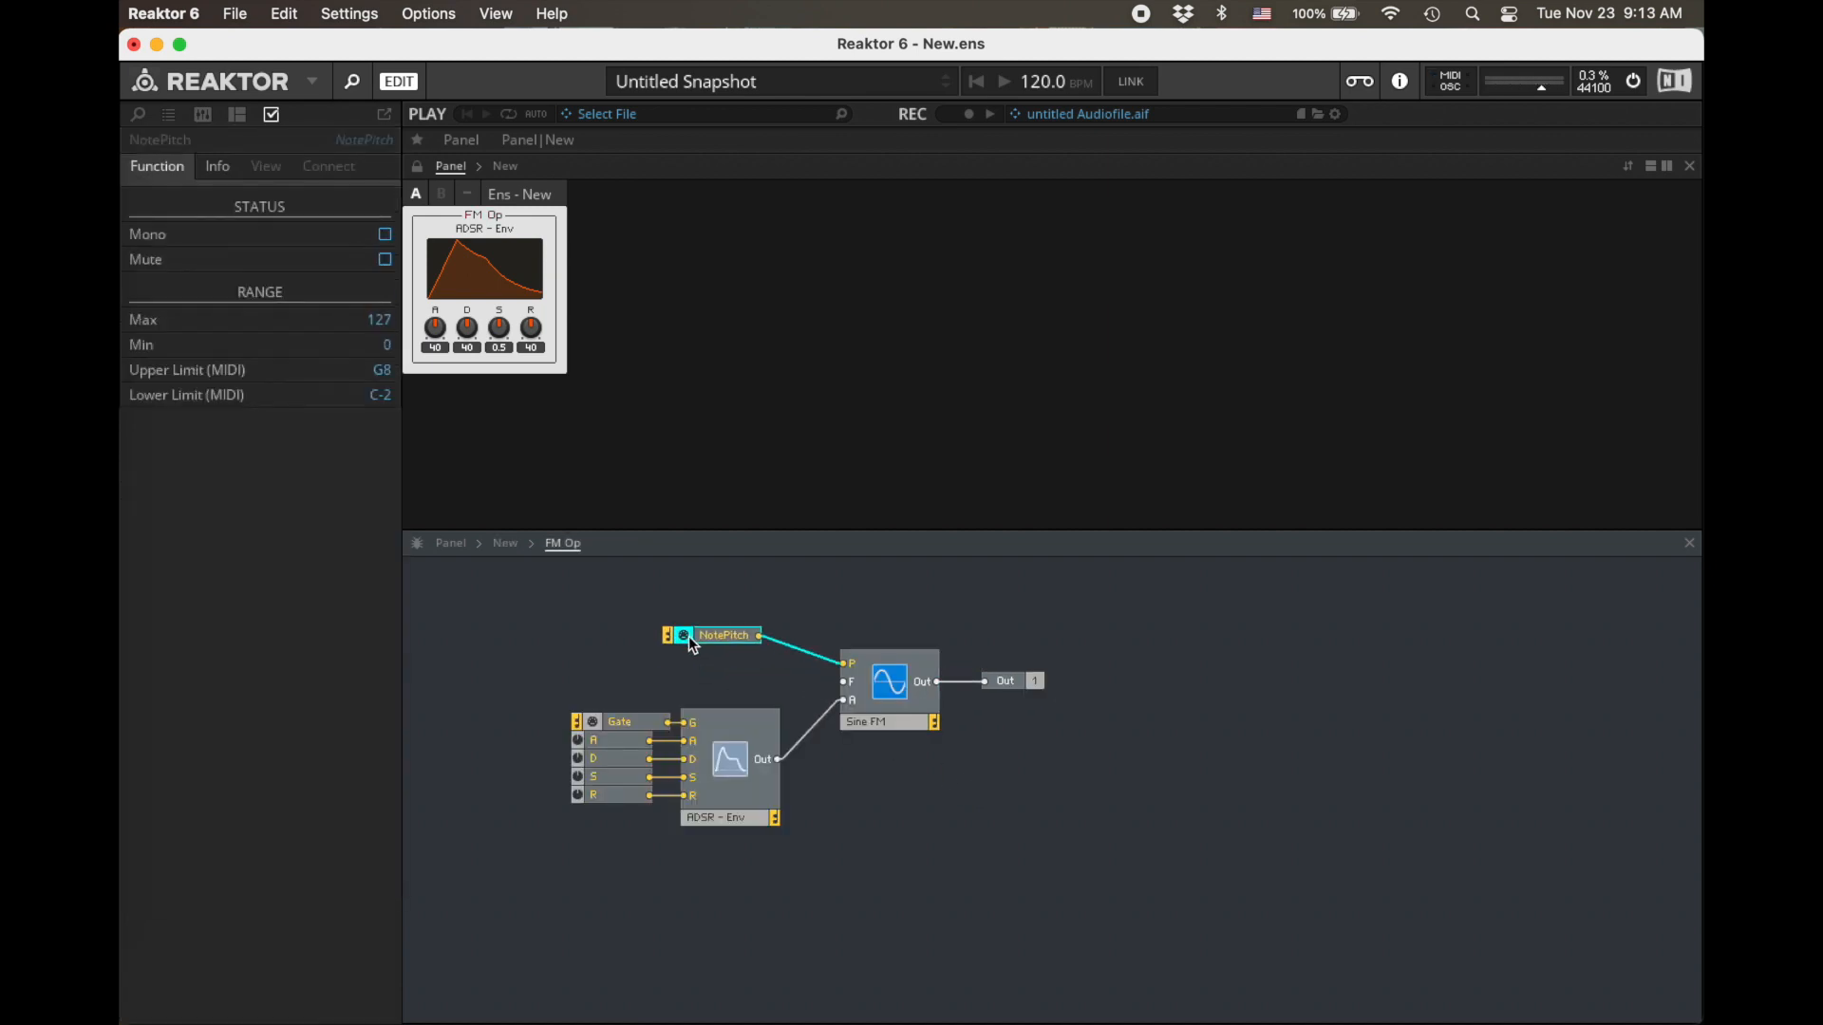
drag(1011, 683, 1078, 683)
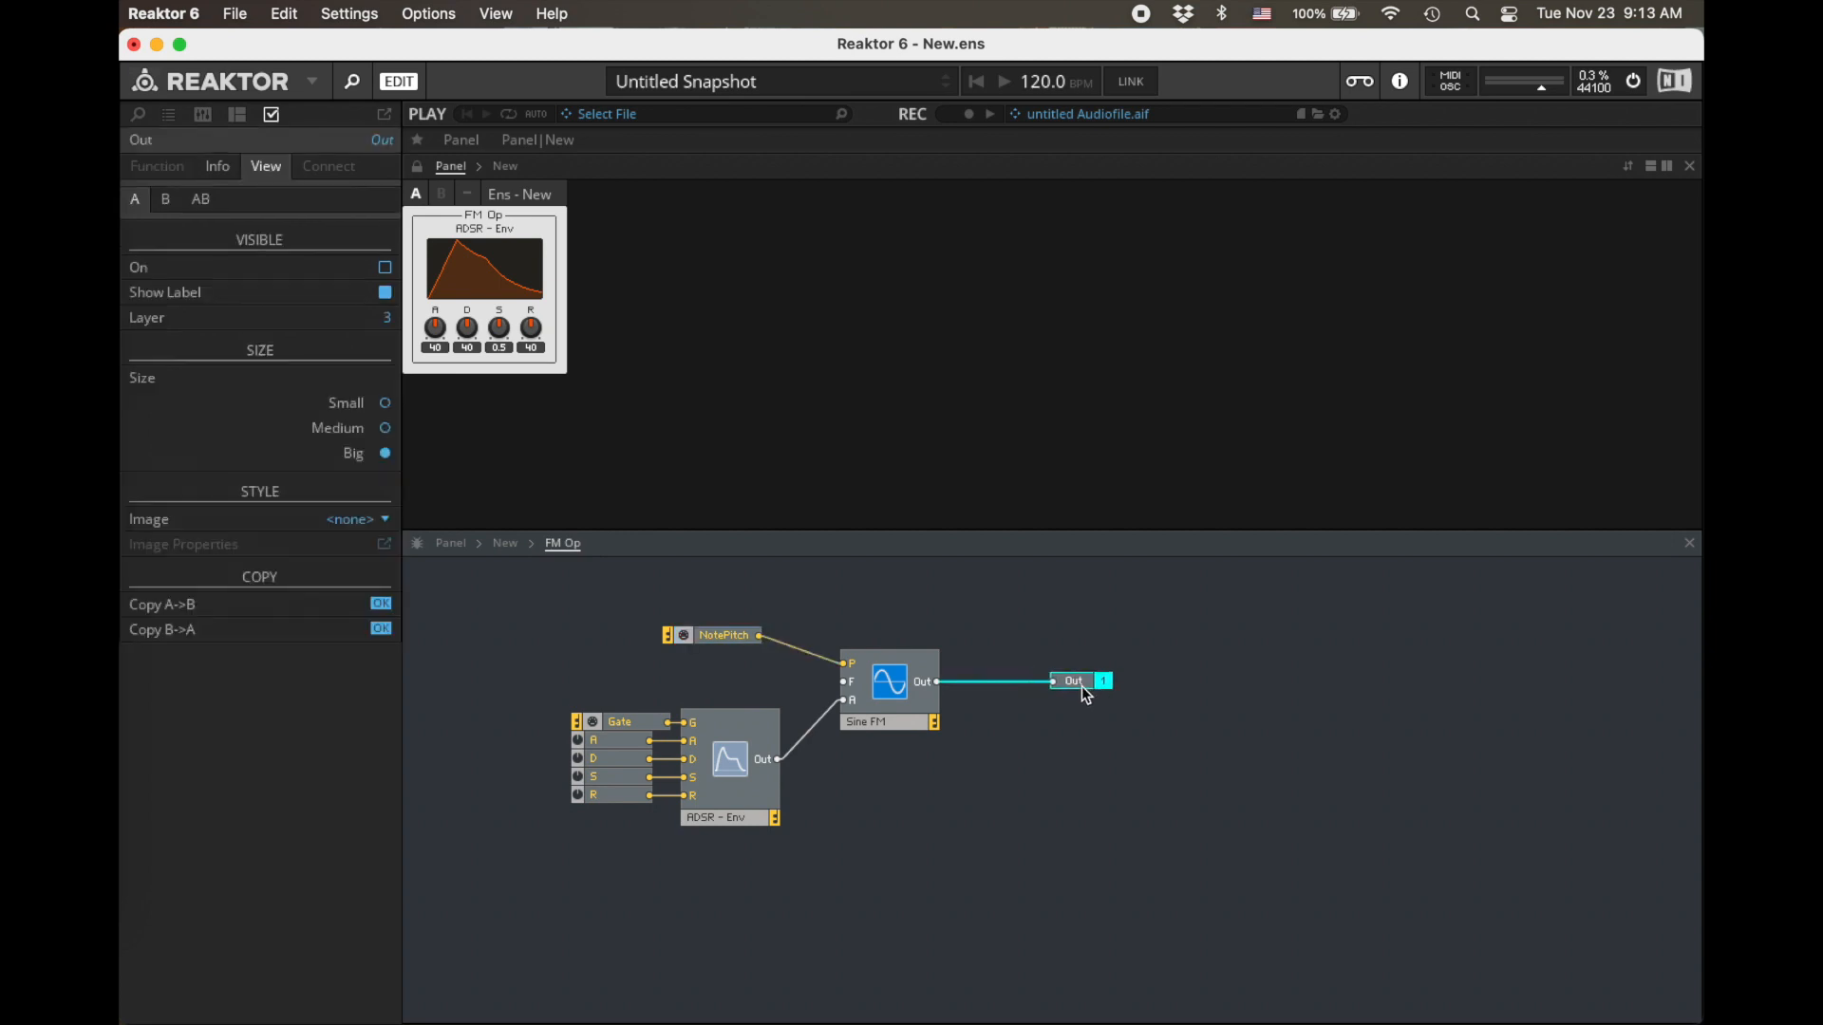
click(1107, 799)
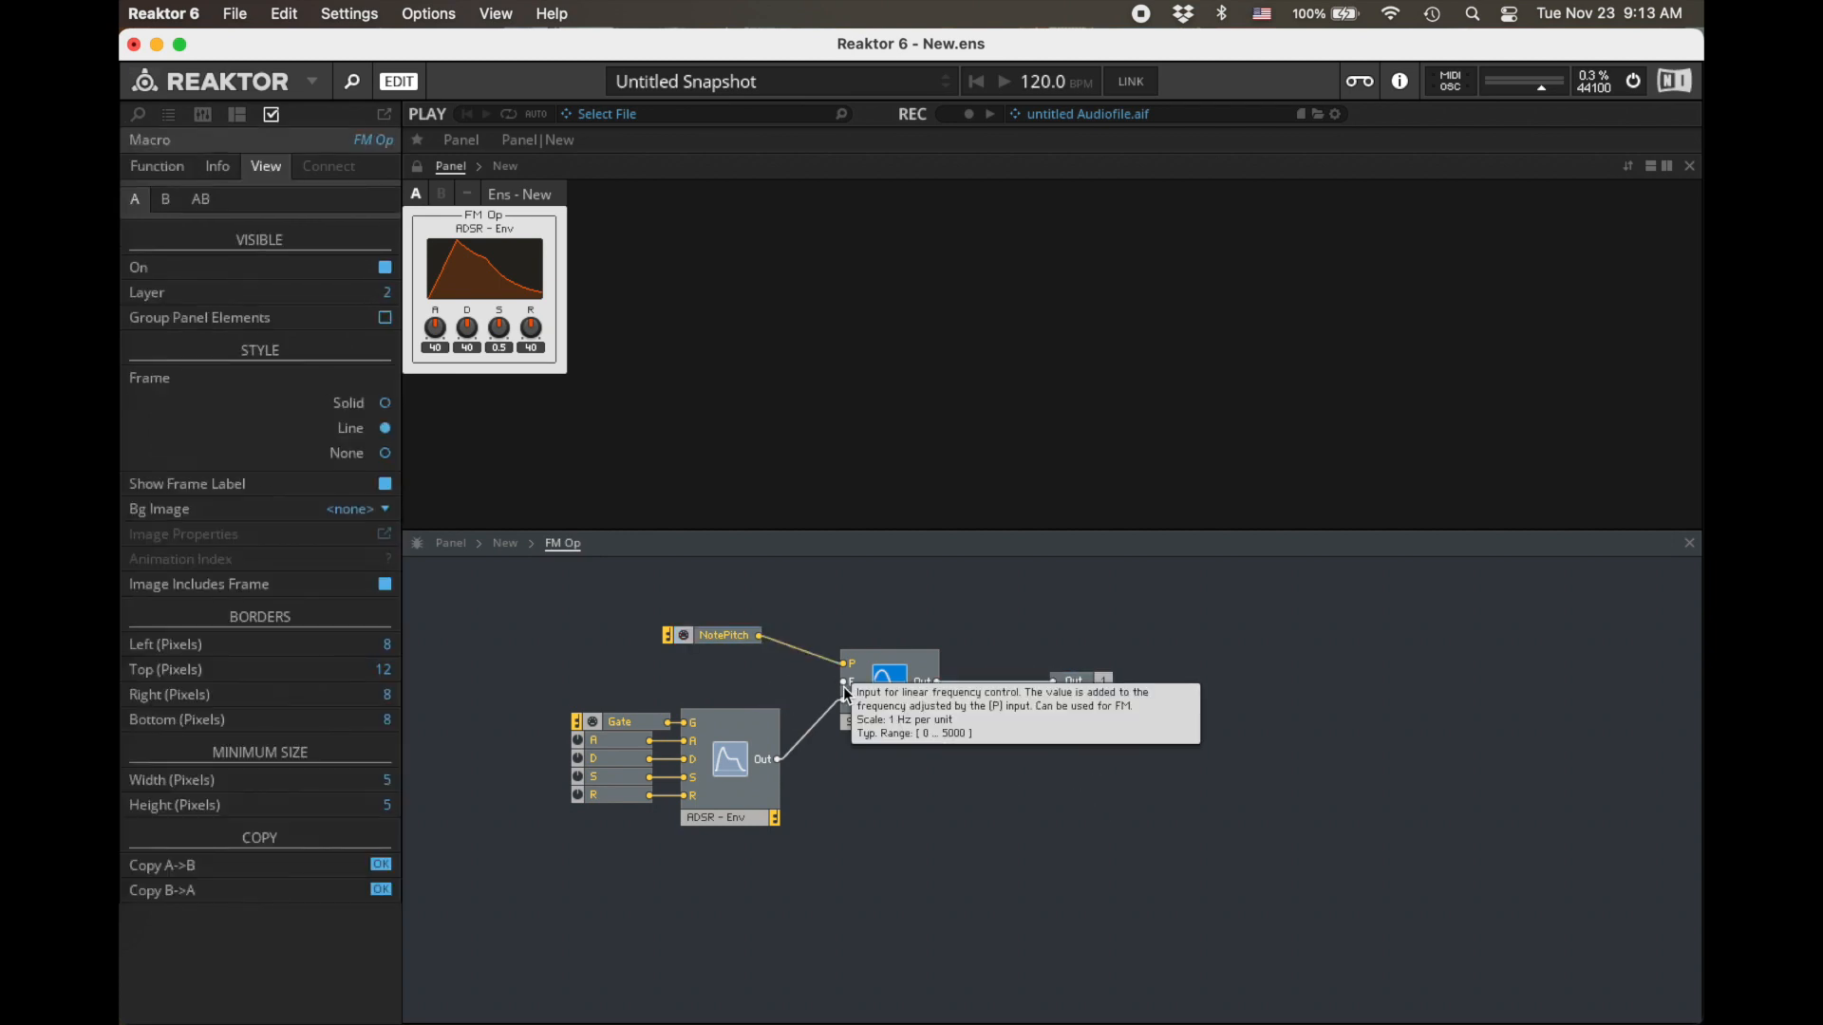
- Create a Freq control for the Sine FM oscillator's F input and place its knob beside the envelope display on the unlocked panel
right_click(844, 683)
click(870, 694)
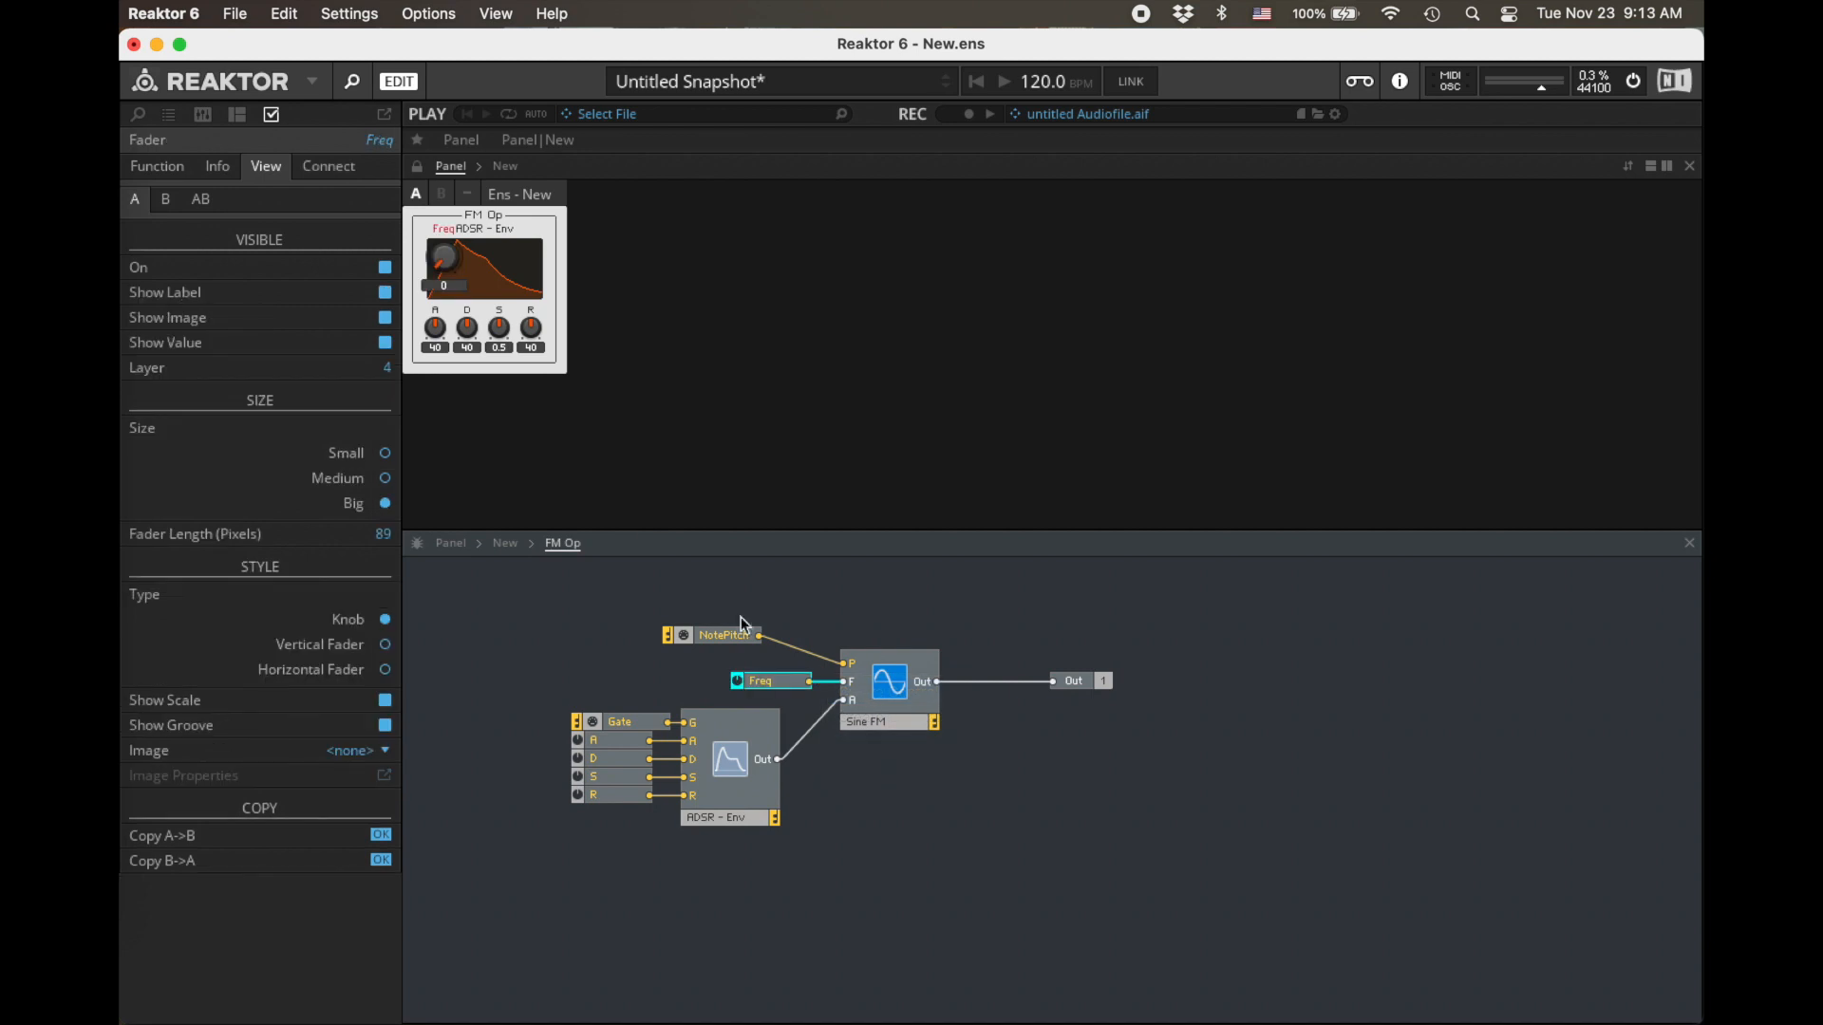
click(417, 168)
drag(442, 237, 611, 251)
click(418, 168)
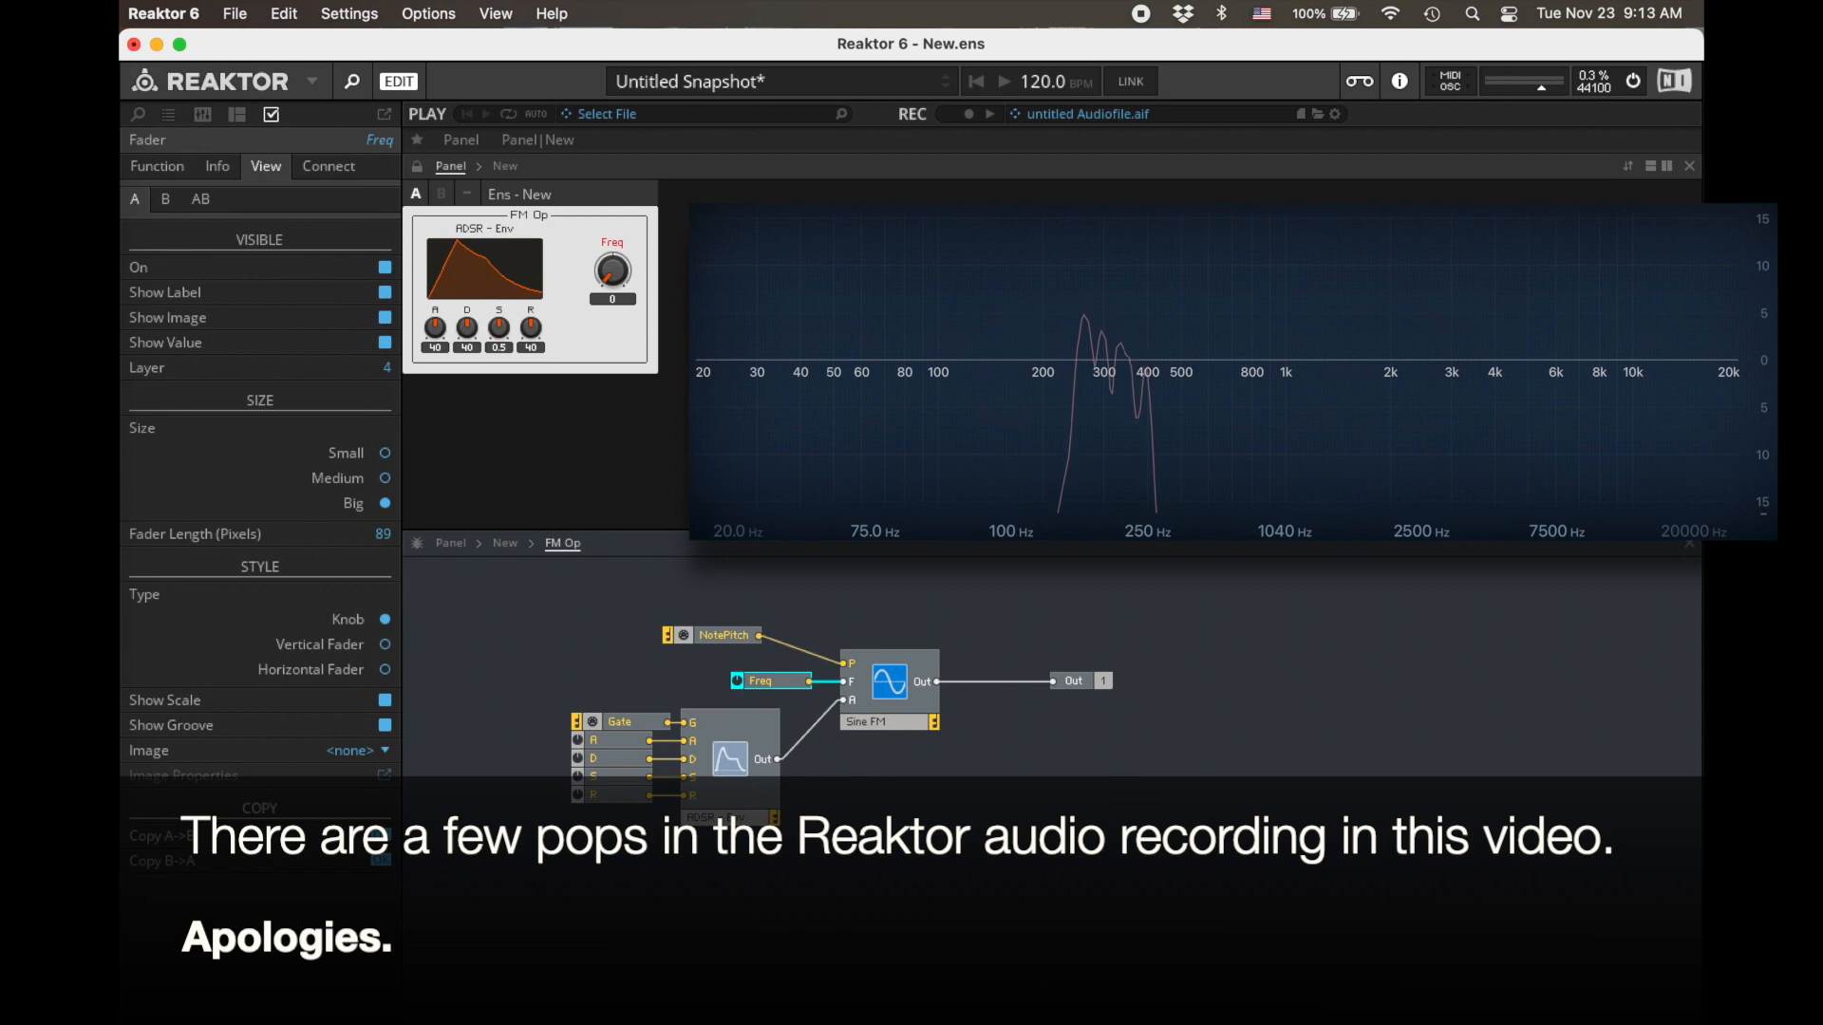
- Audition the Freq knob at 1750, 350, 50 and 150
drag(612, 275, 612, 237)
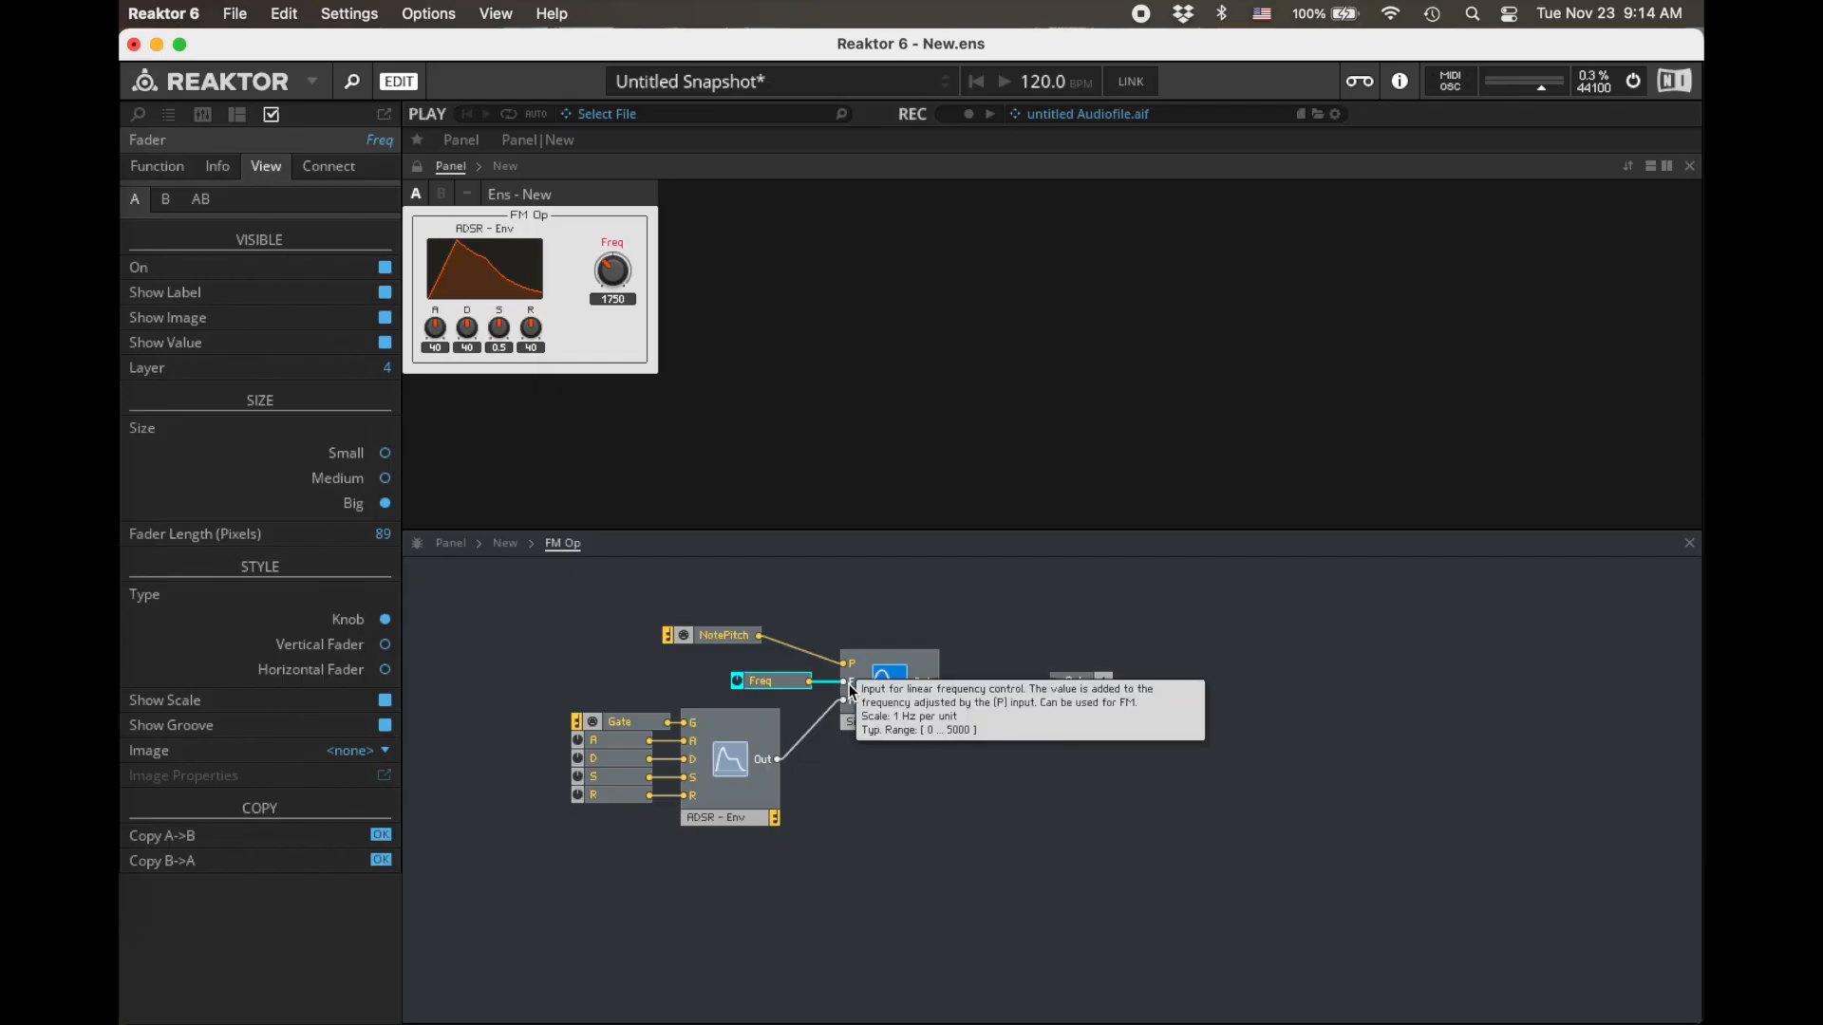
drag(612, 272, 618, 298)
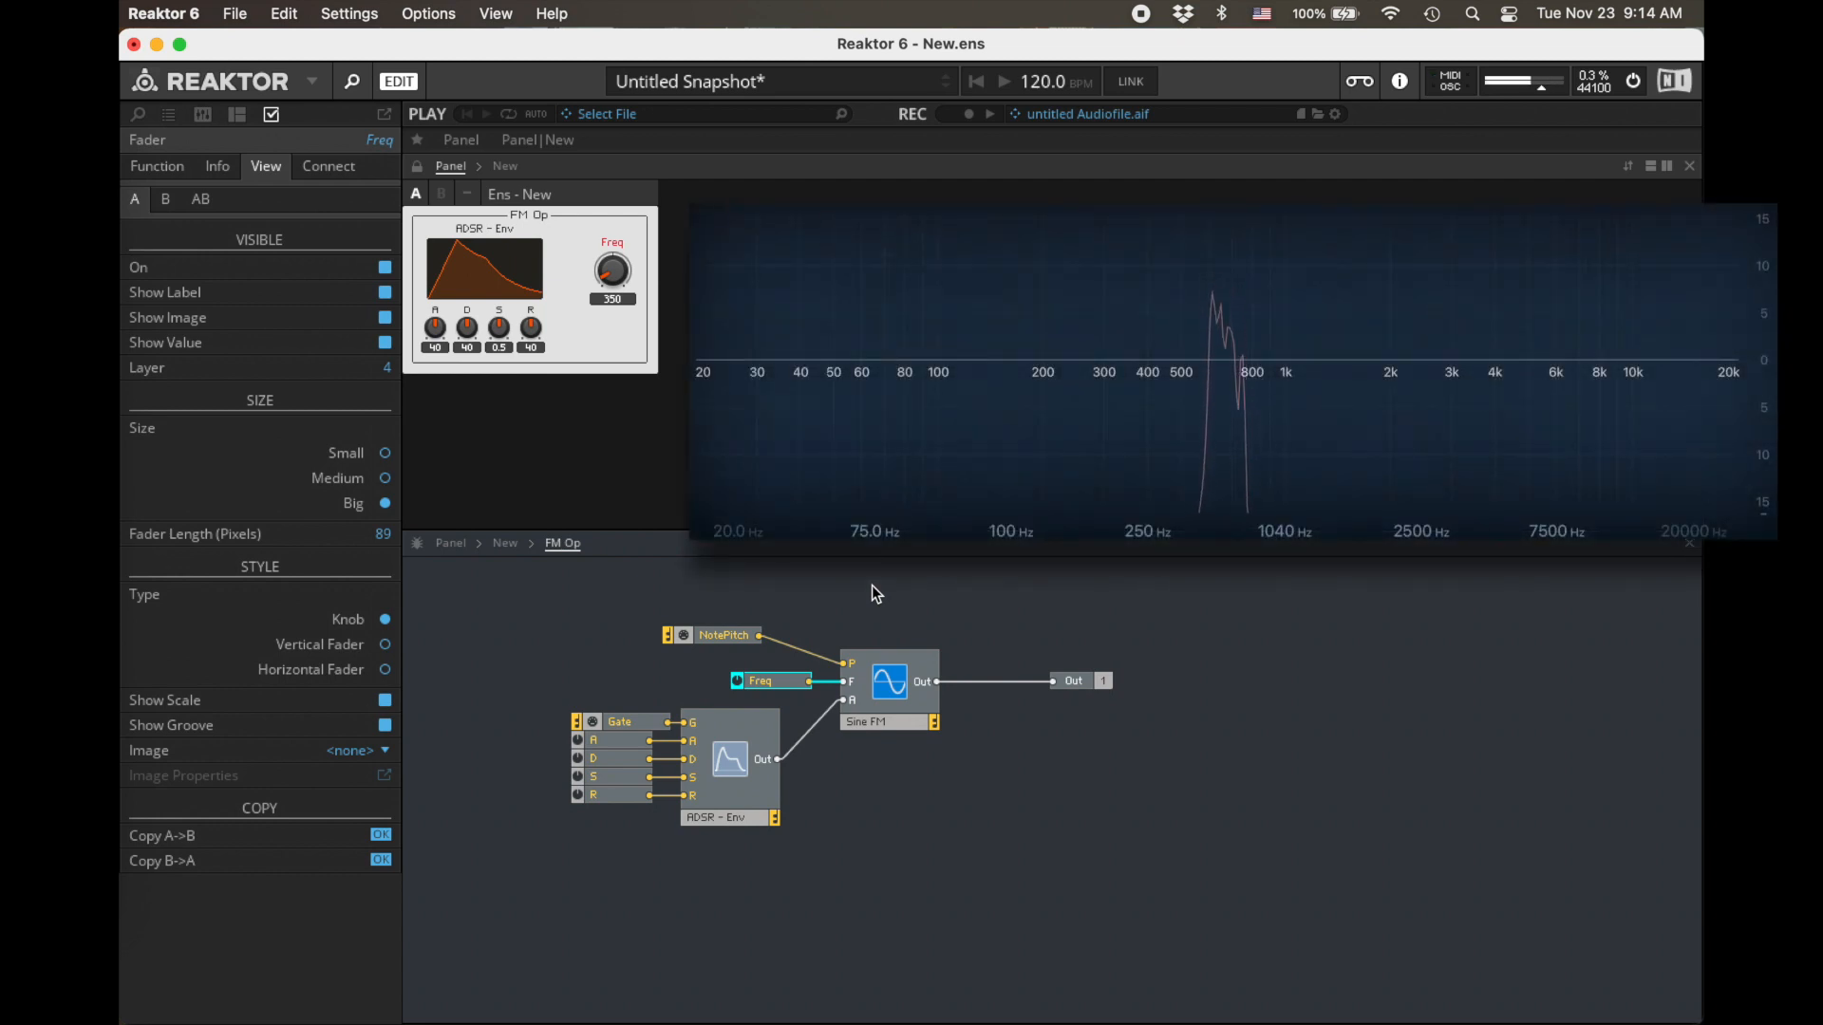
drag(617, 284, 638, 384)
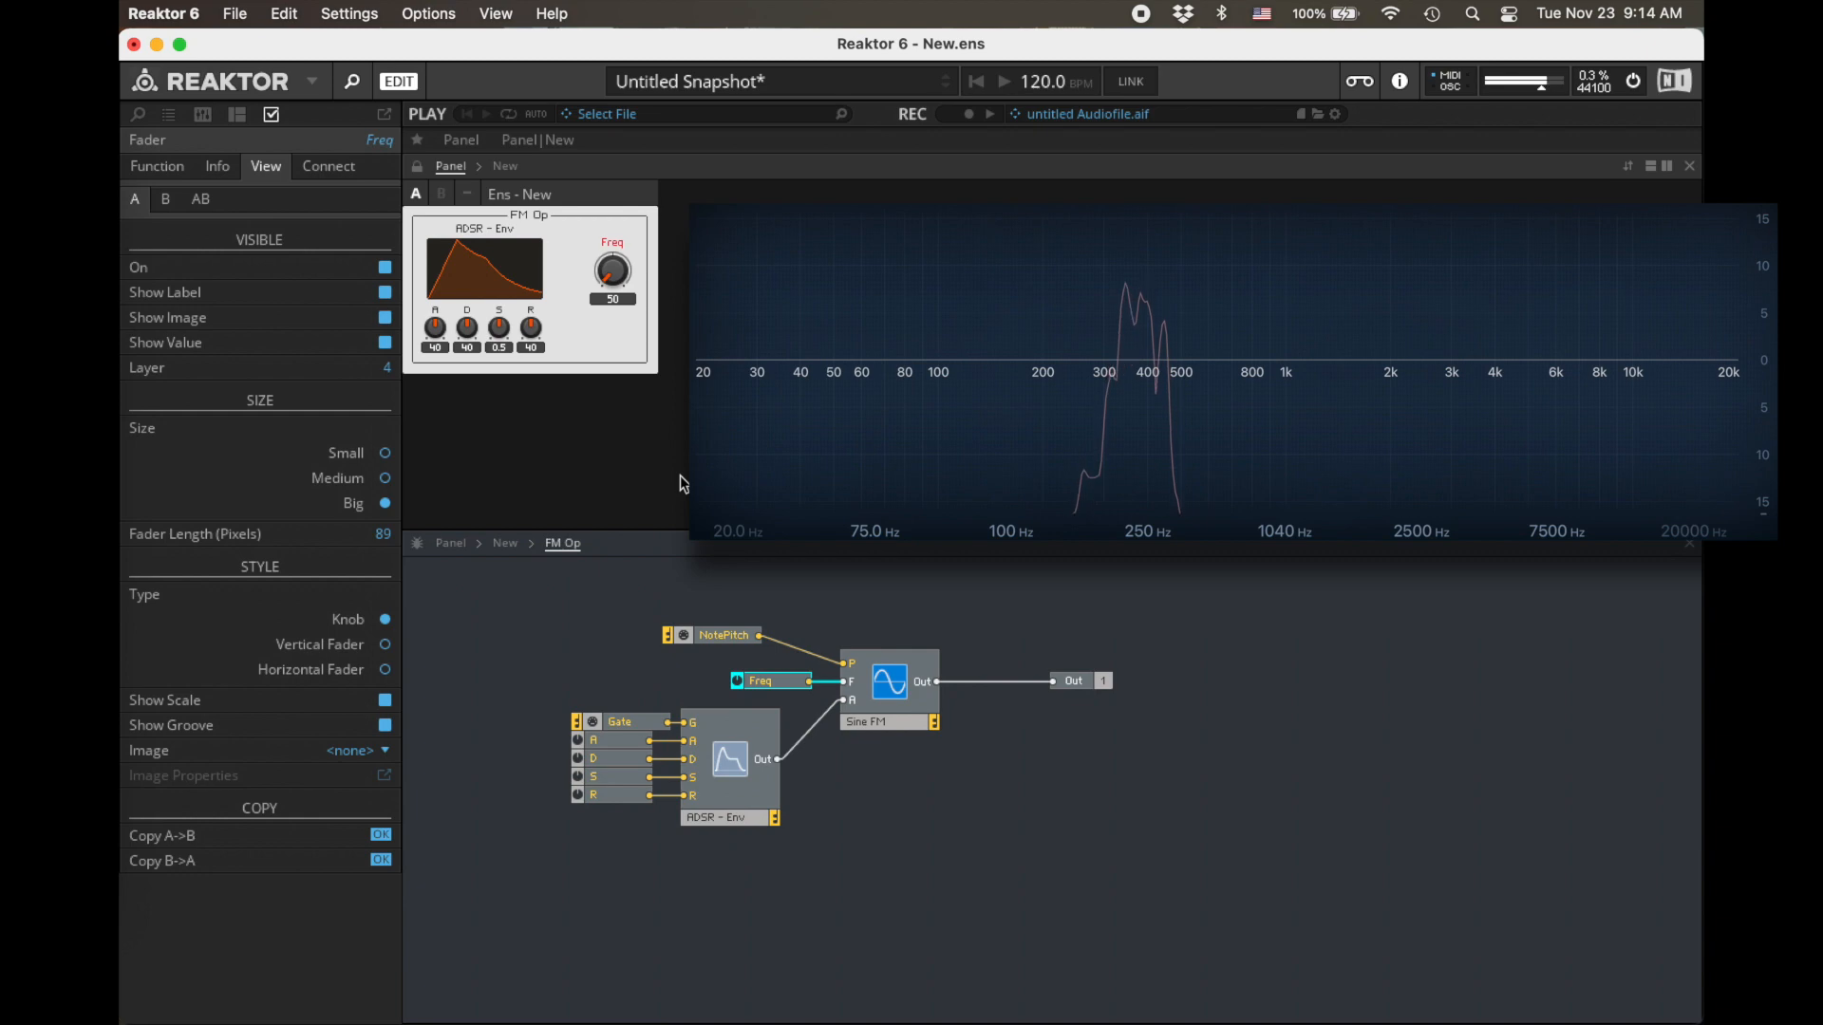
drag(618, 282, 618, 237)
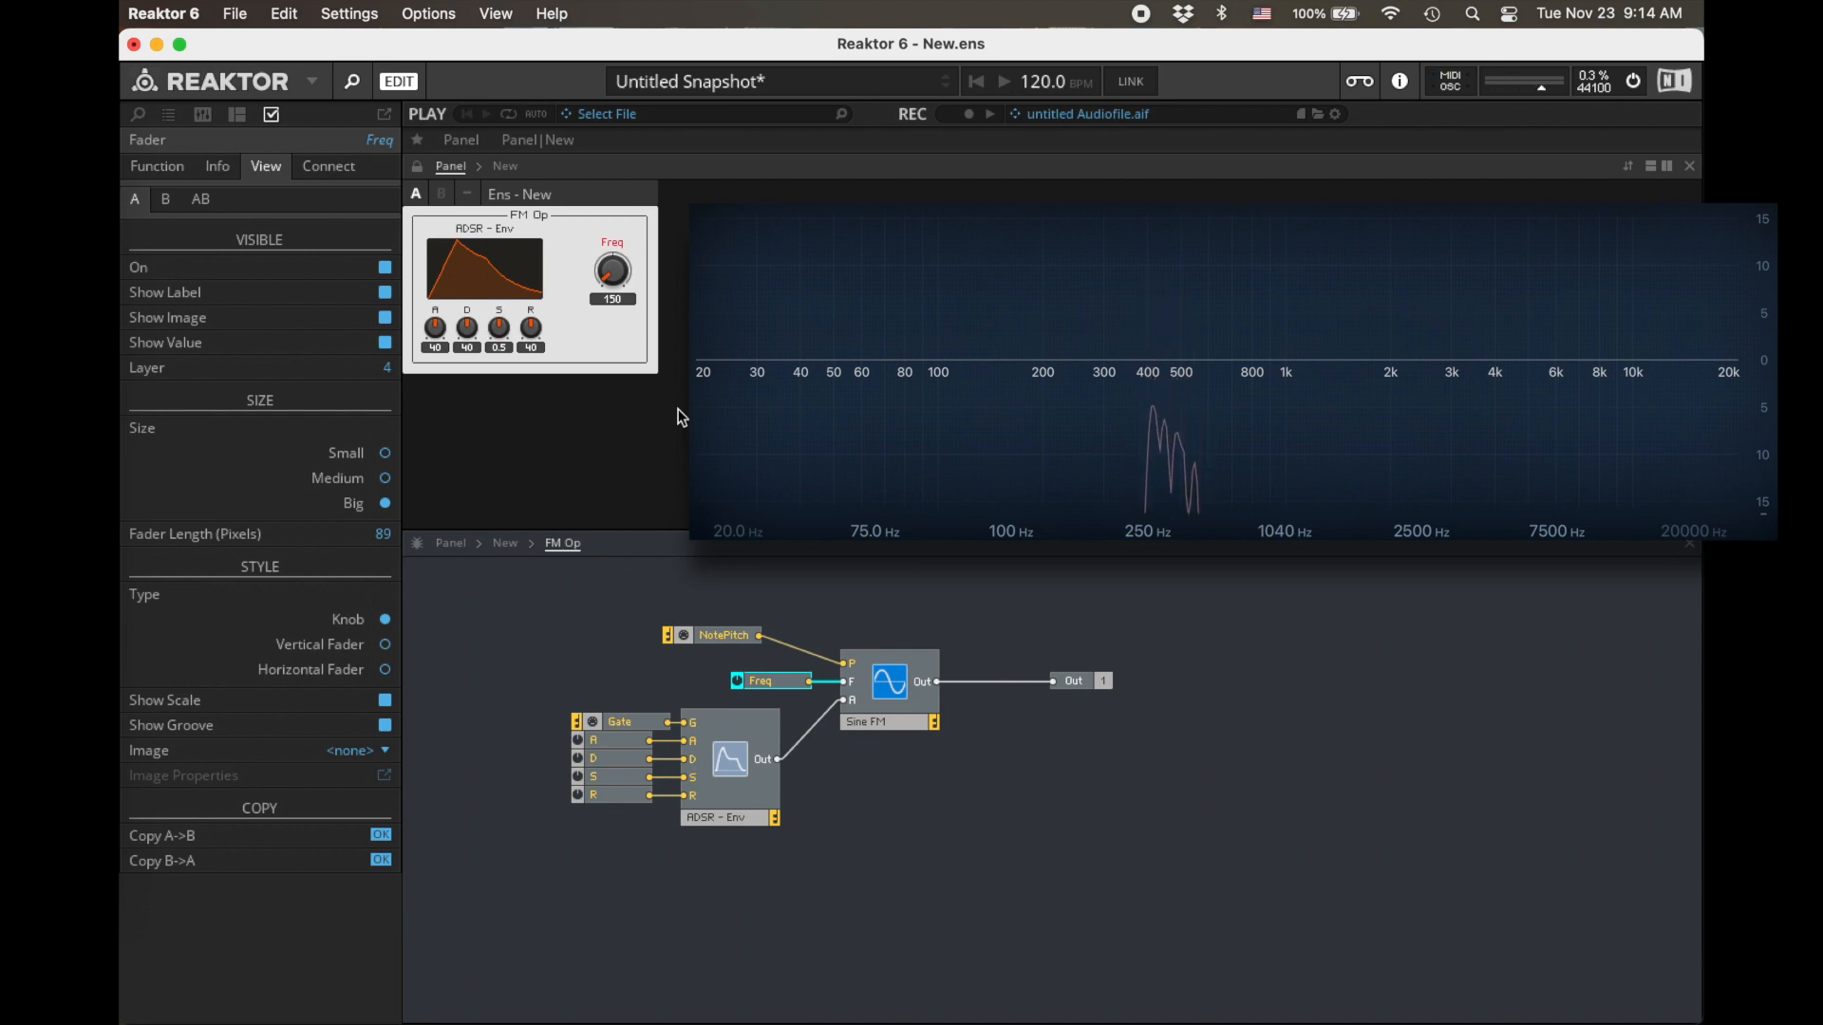
- Delete the Freq control feeding the Sine FM oscillator's F input
click(710, 699)
mouse_move(758, 681)
mouse_down()
mouse_move(788, 676)
mouse_move(769, 680)
mouse_up()
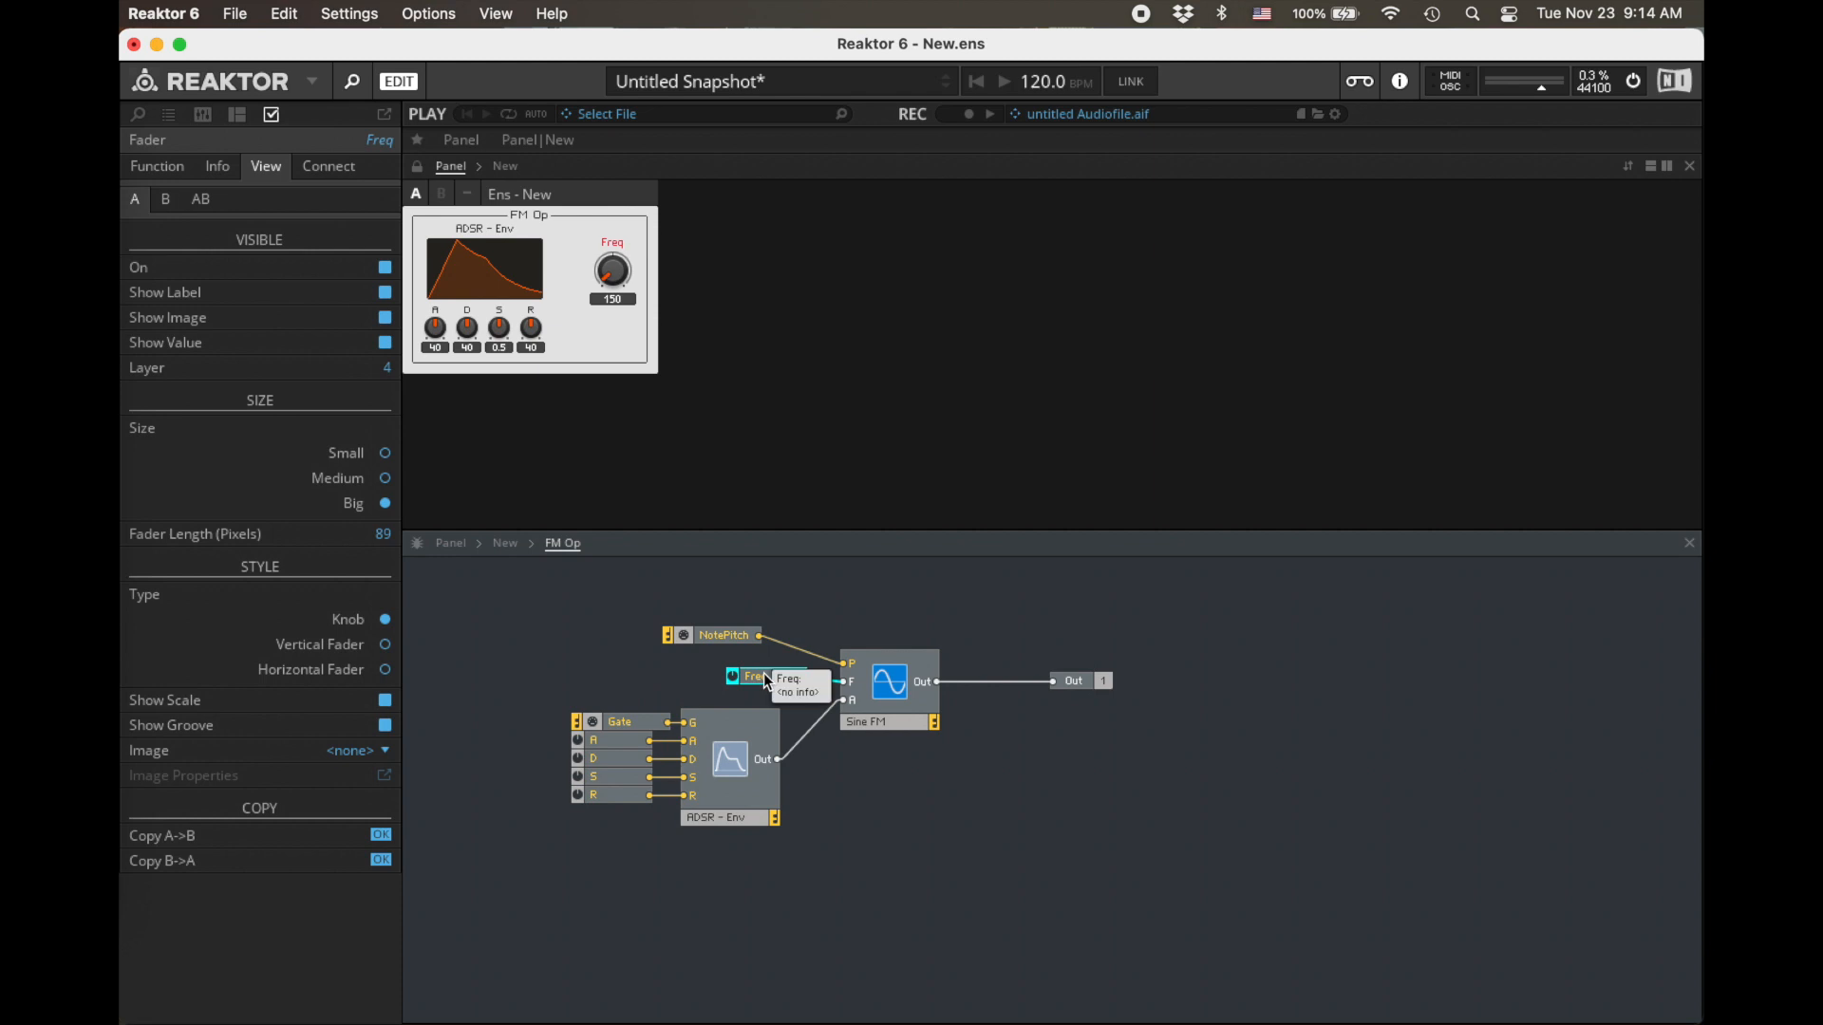
key(Delete)
- Add an LFO module with a constant of 6 on its F input and a constant of 1 on its A input
double_click(443, 614)
text(lfo)
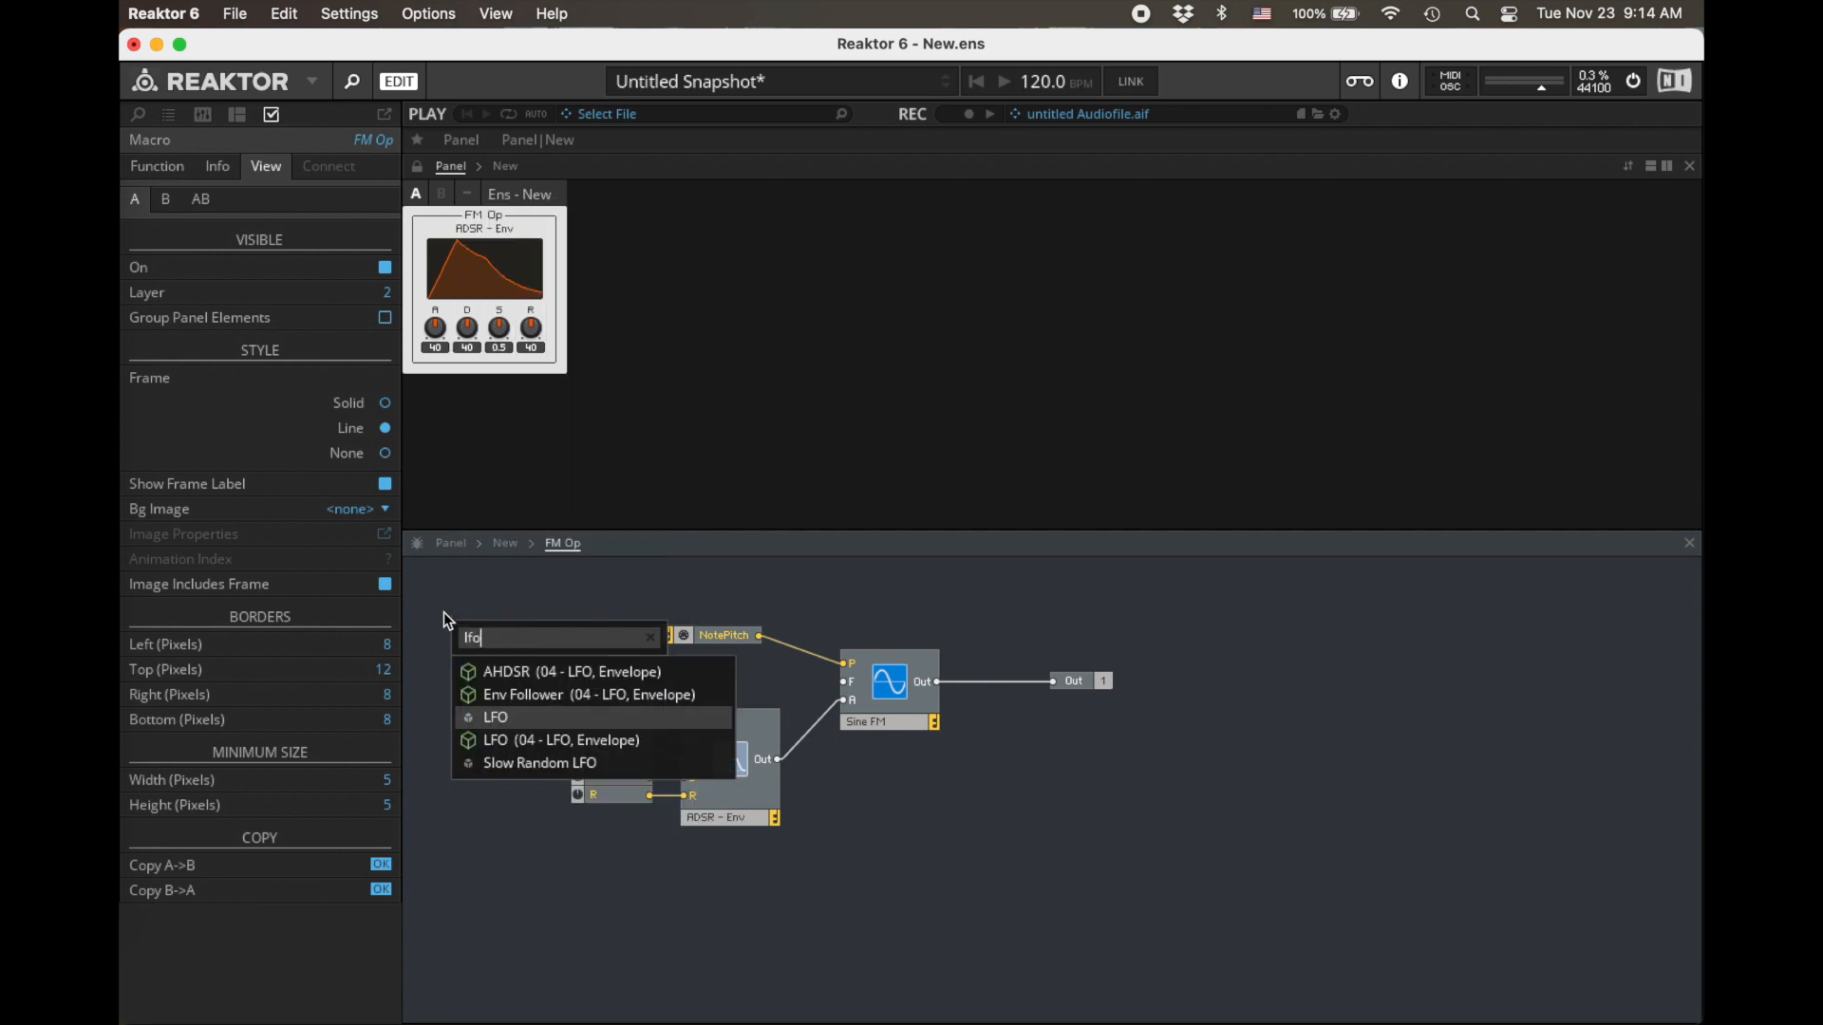
key(Return)
right_click(453, 634)
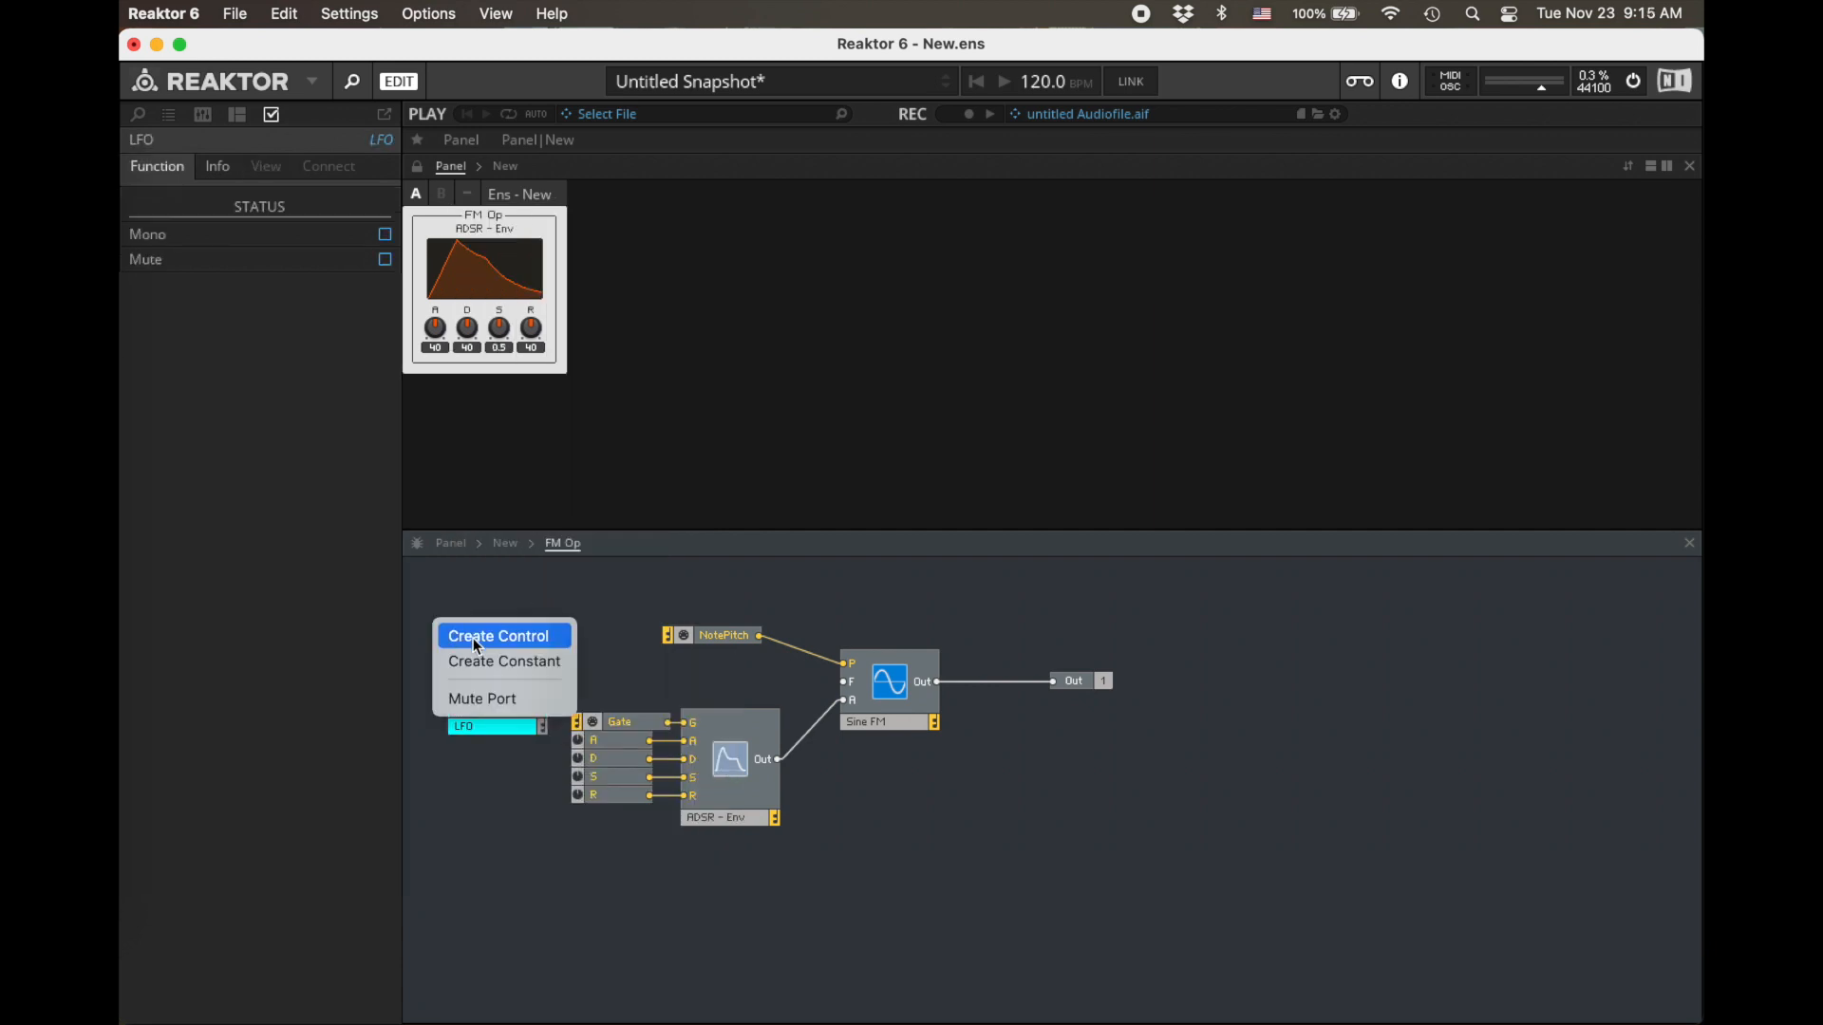
click(480, 655)
right_click(521, 651)
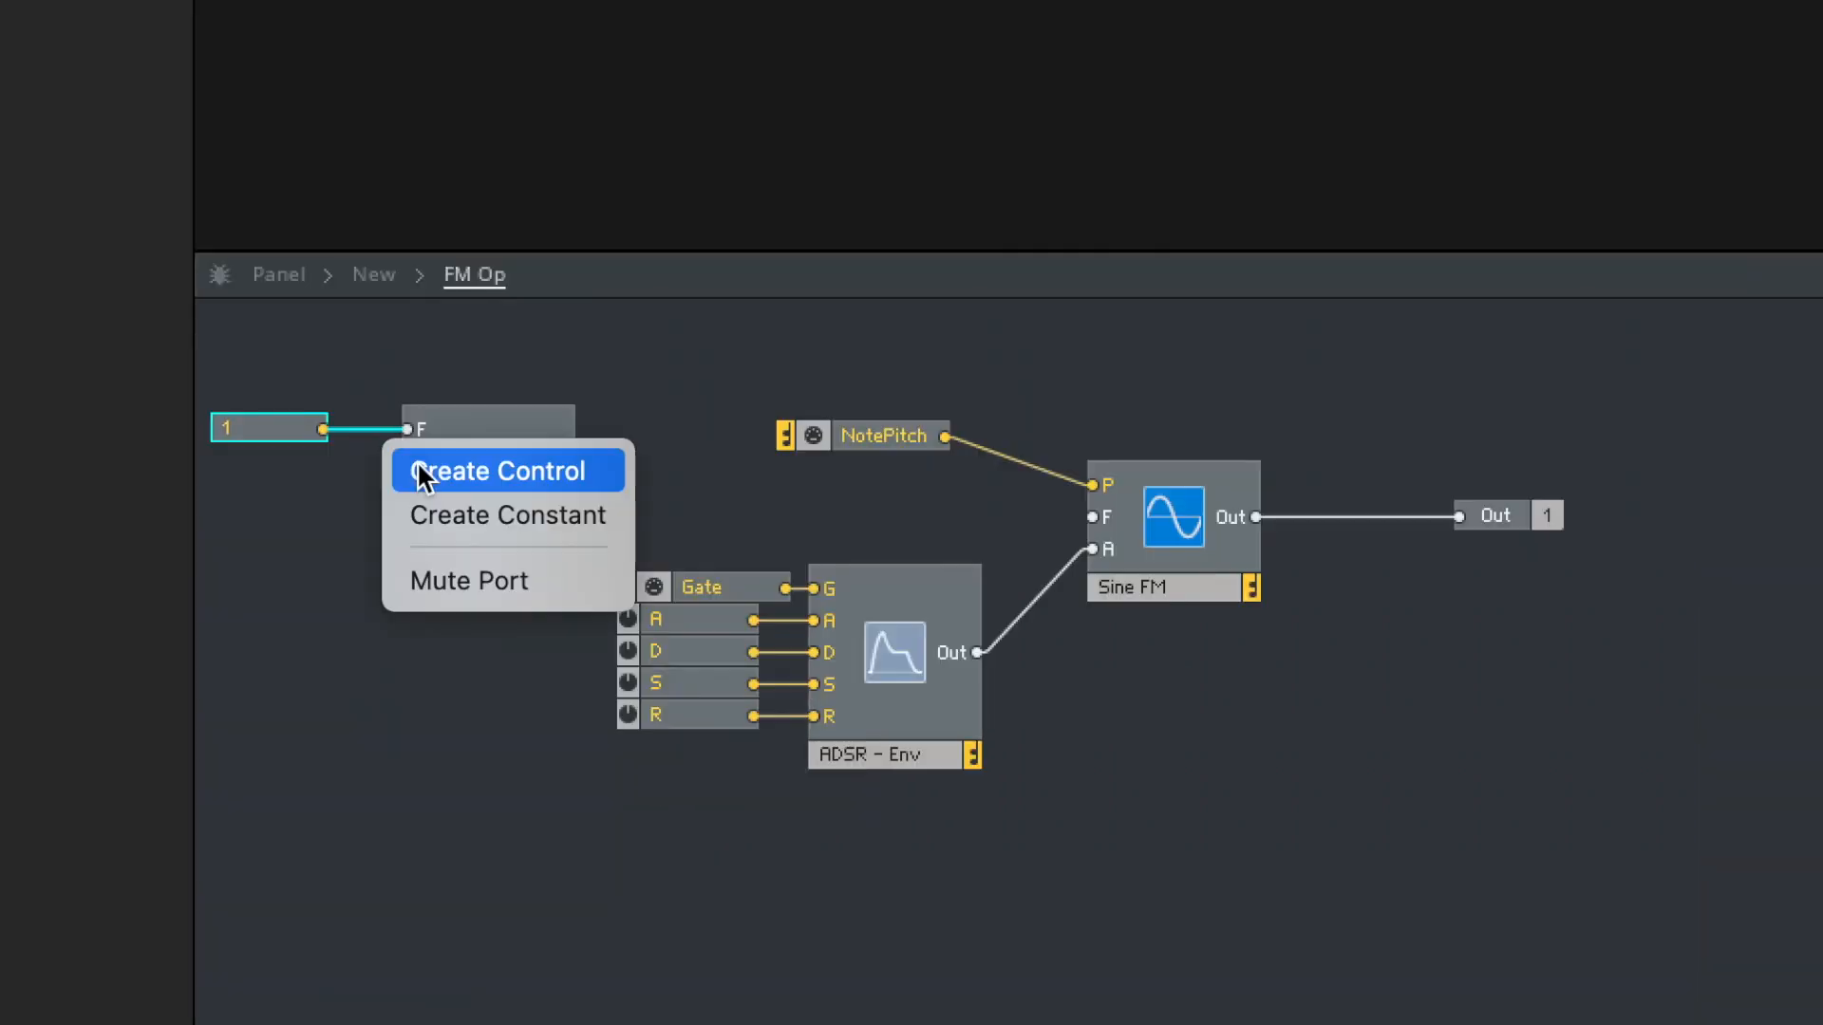
click(611, 681)
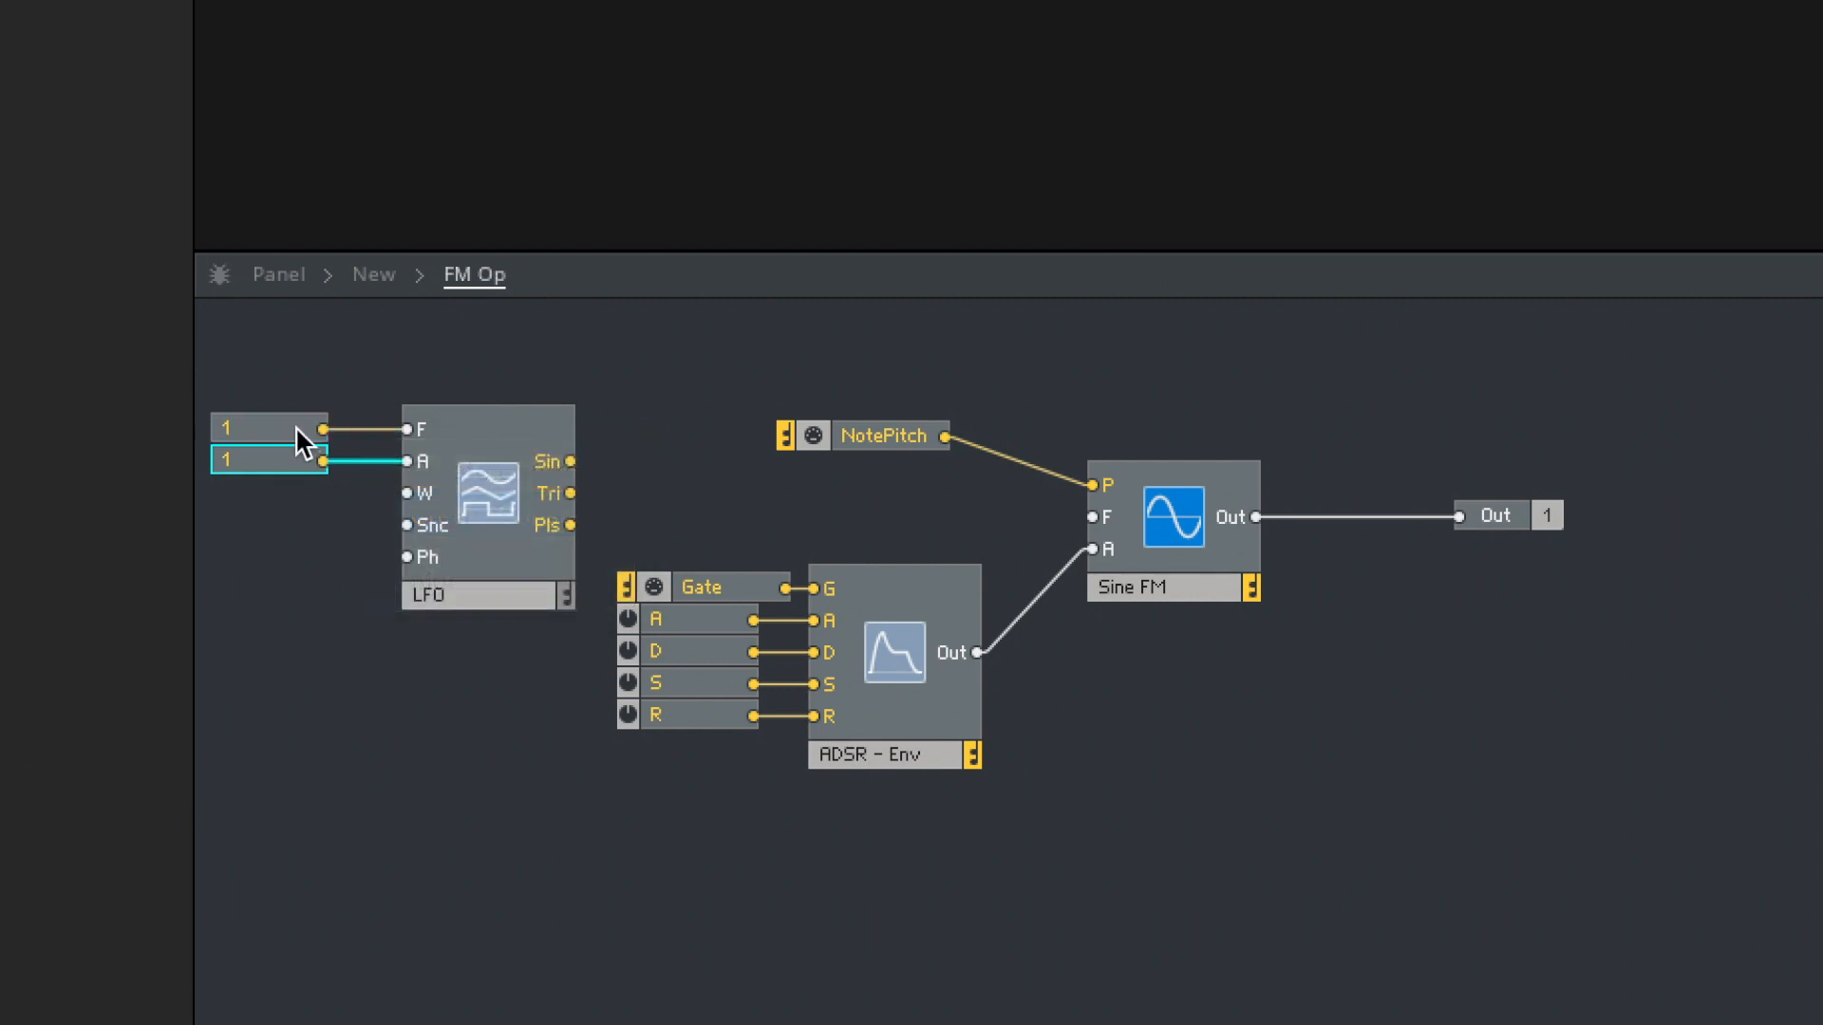
double_click(296, 429)
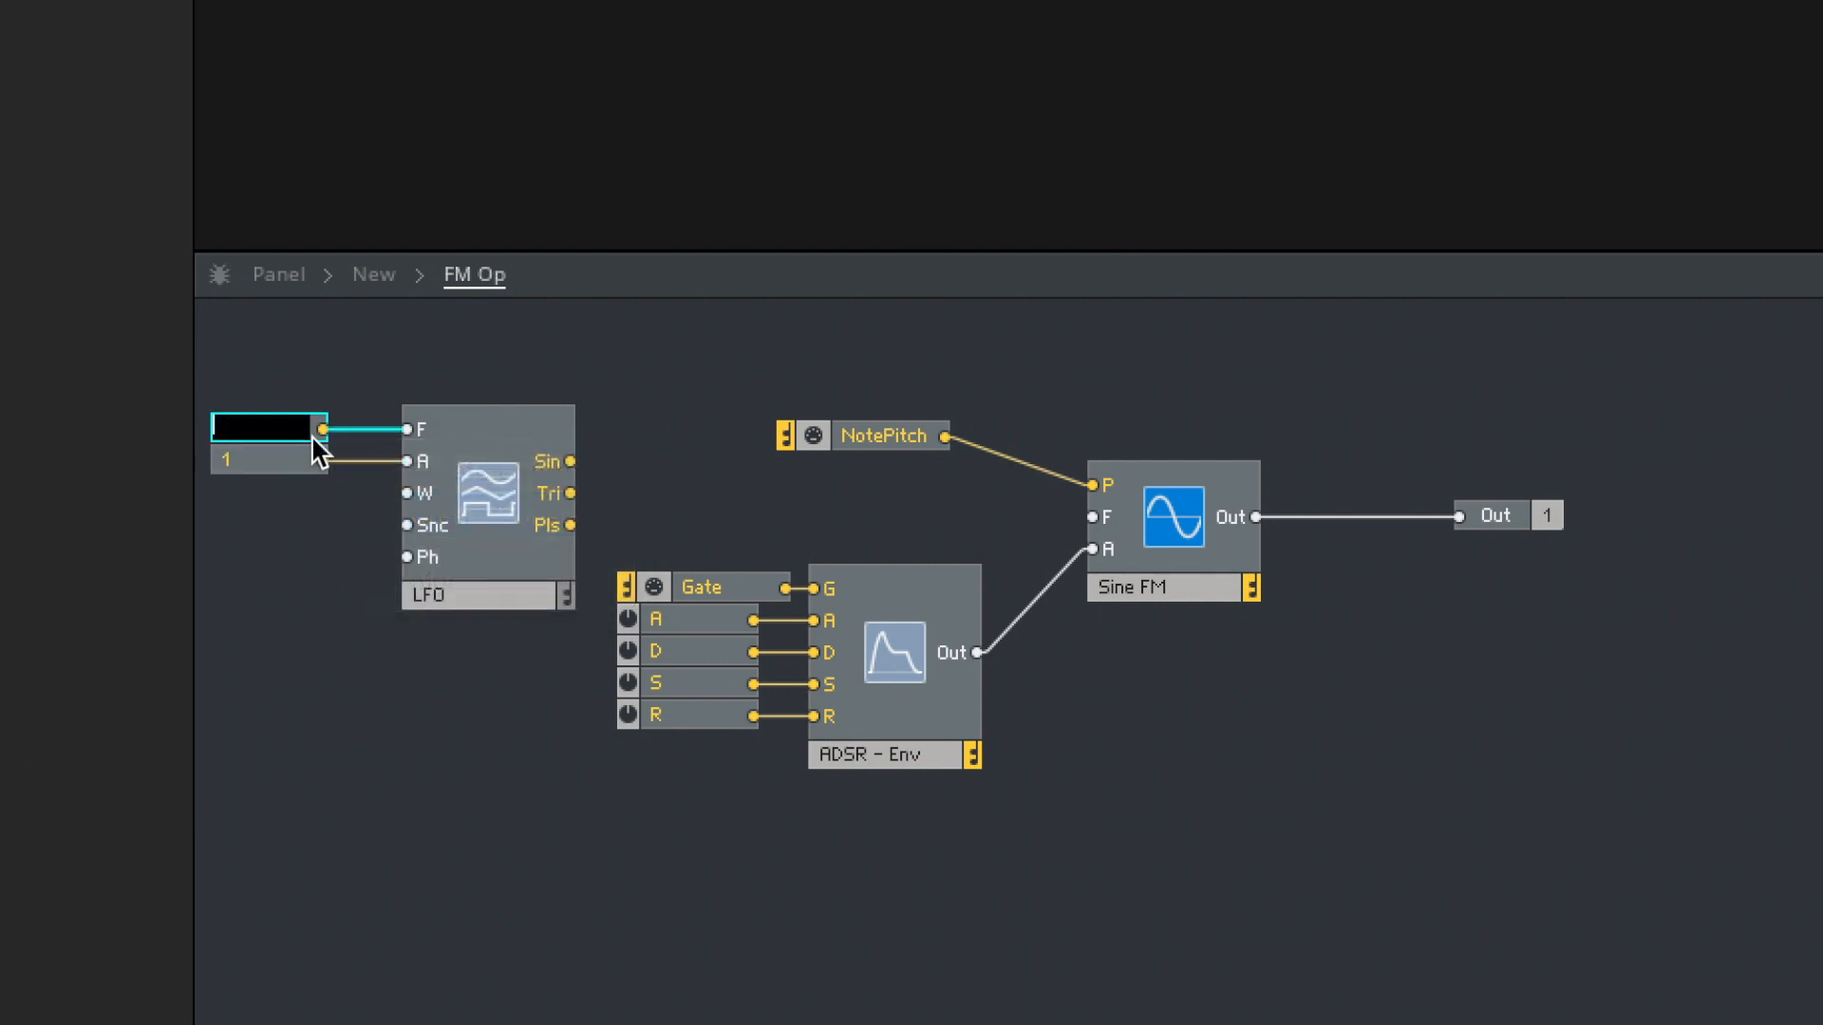
text(6)
key(Return)
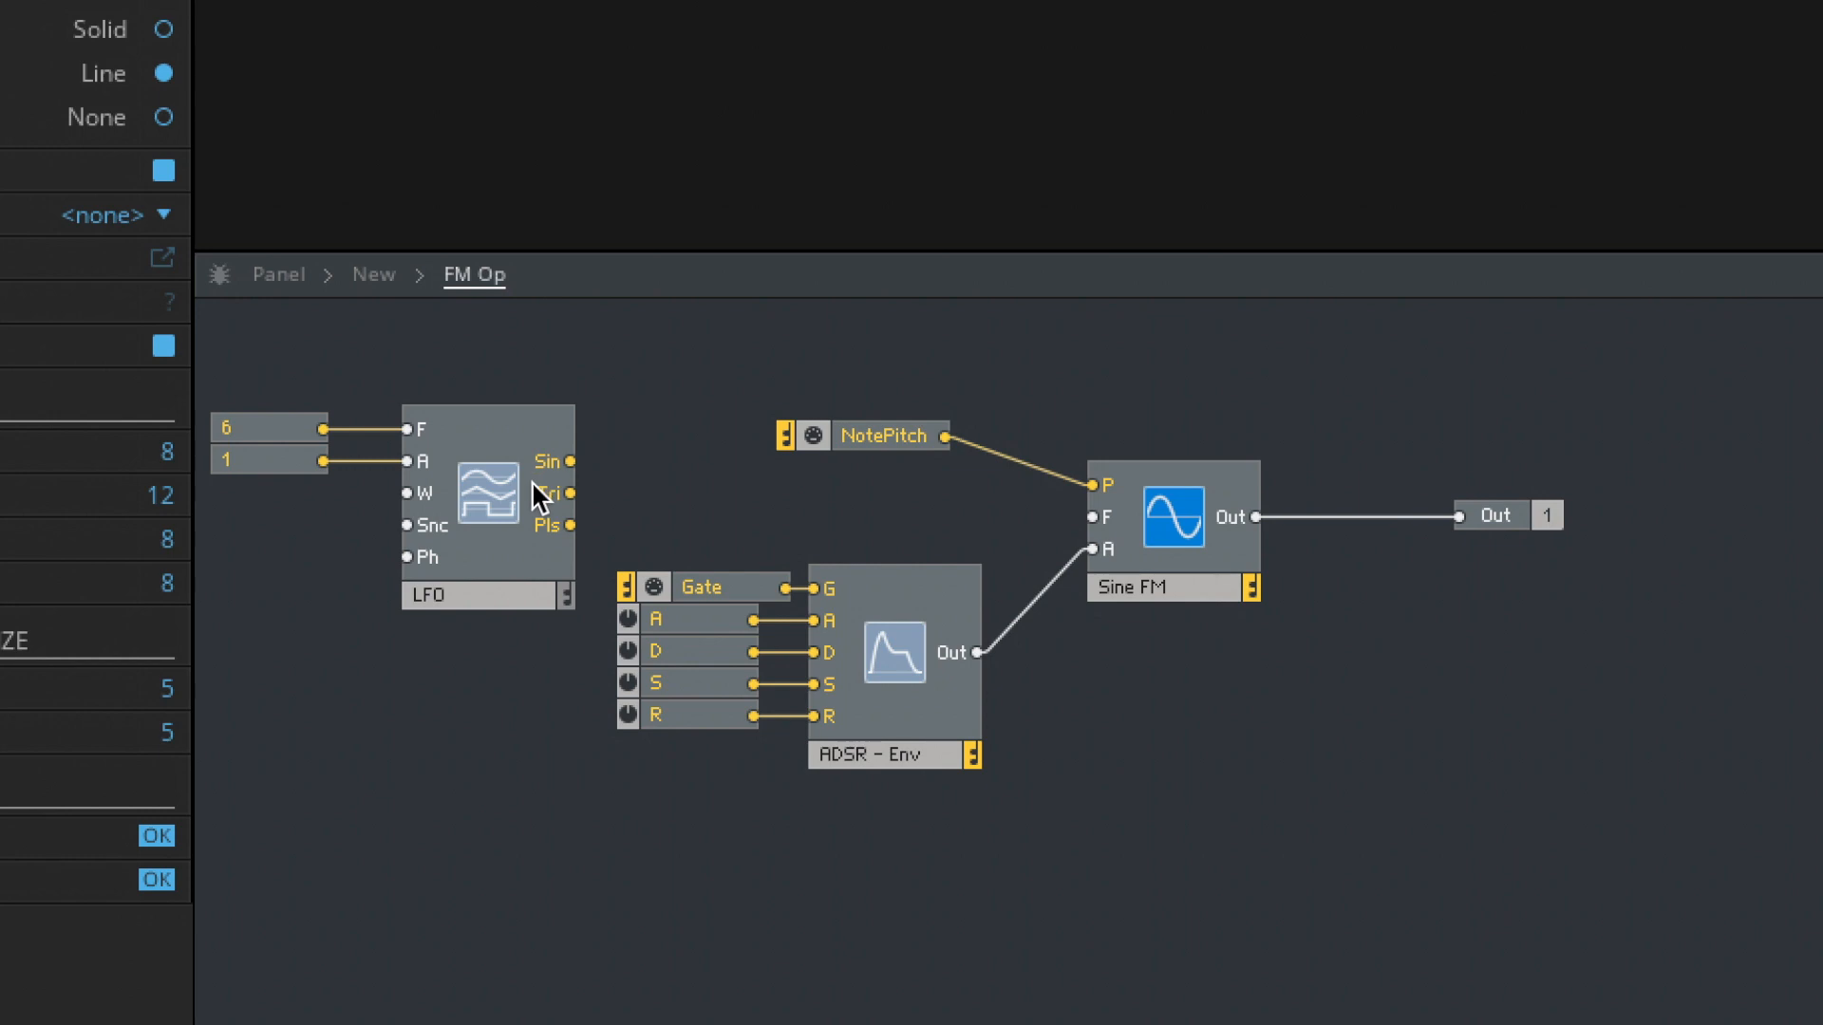
- Connect the LFO's Tri output to the Sine FM oscillator's F input and move NotePitch up clear of the wire
drag(558, 494, 1092, 517)
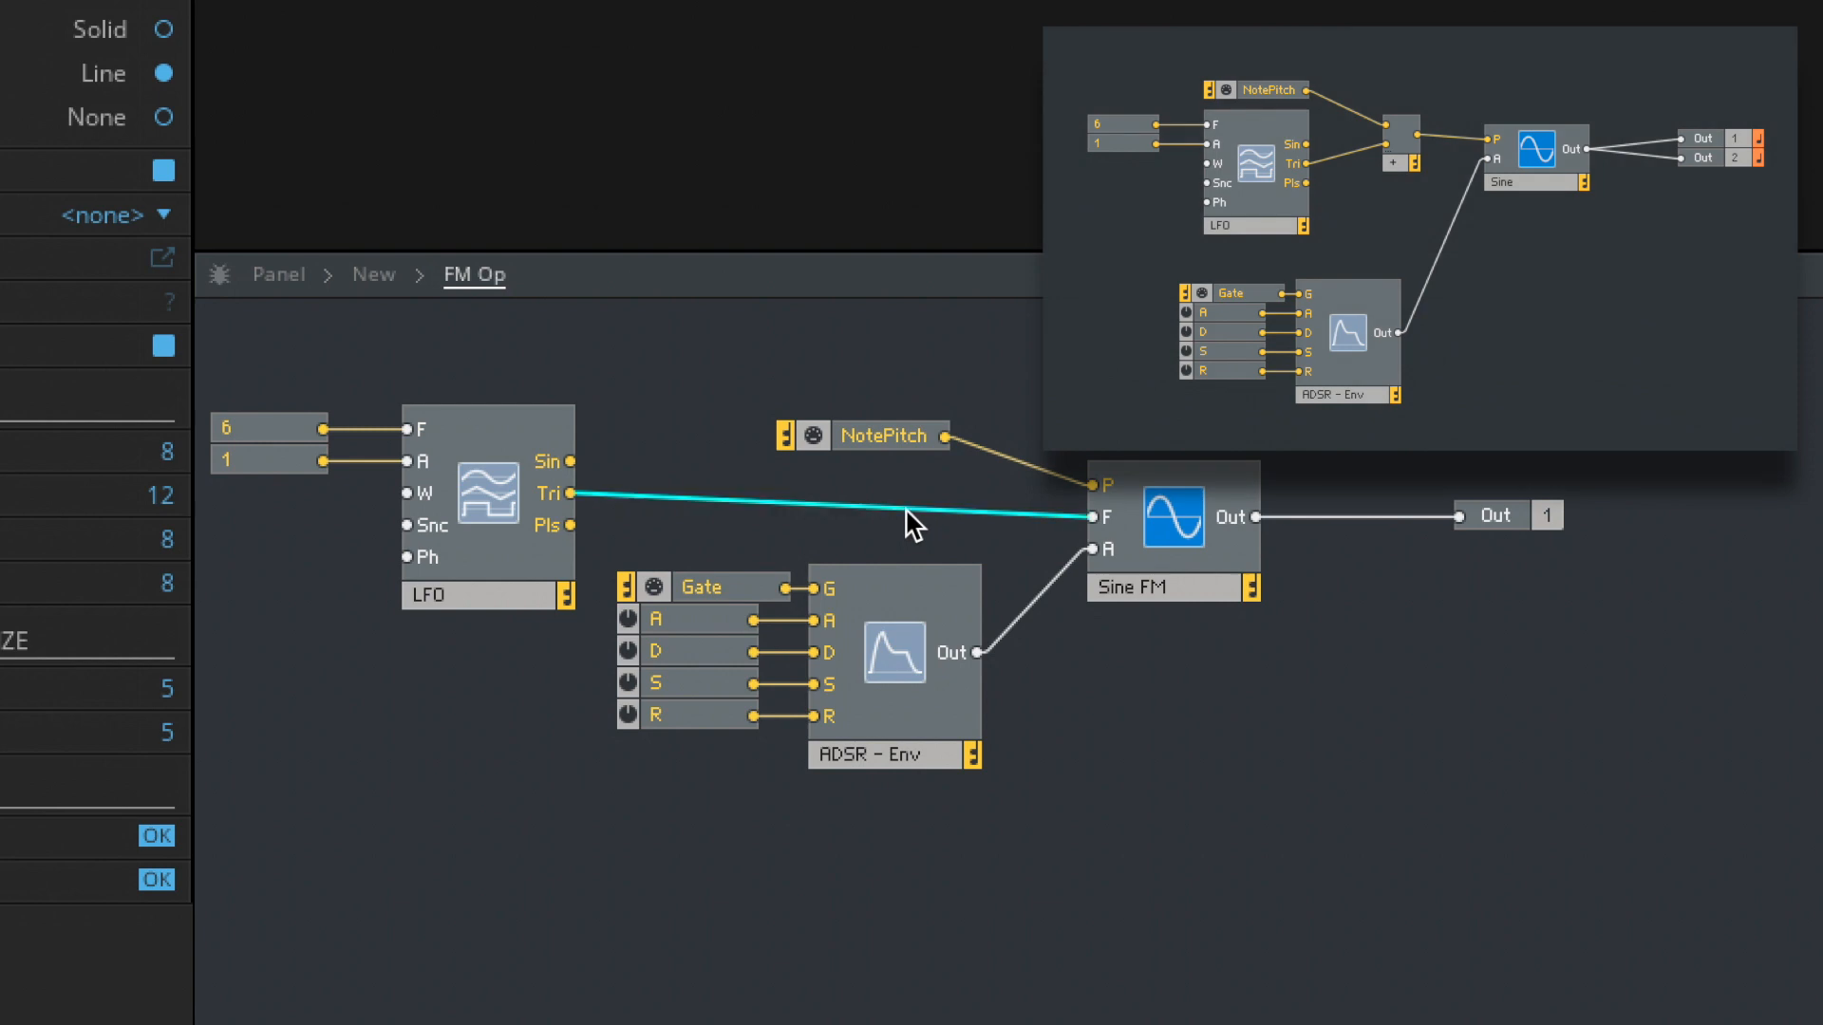
drag(867, 435, 845, 368)
- Delete the wire between the LFO and Sine FM, add a Multiply module and feed it from the LFO's Tri output
click(755, 503)
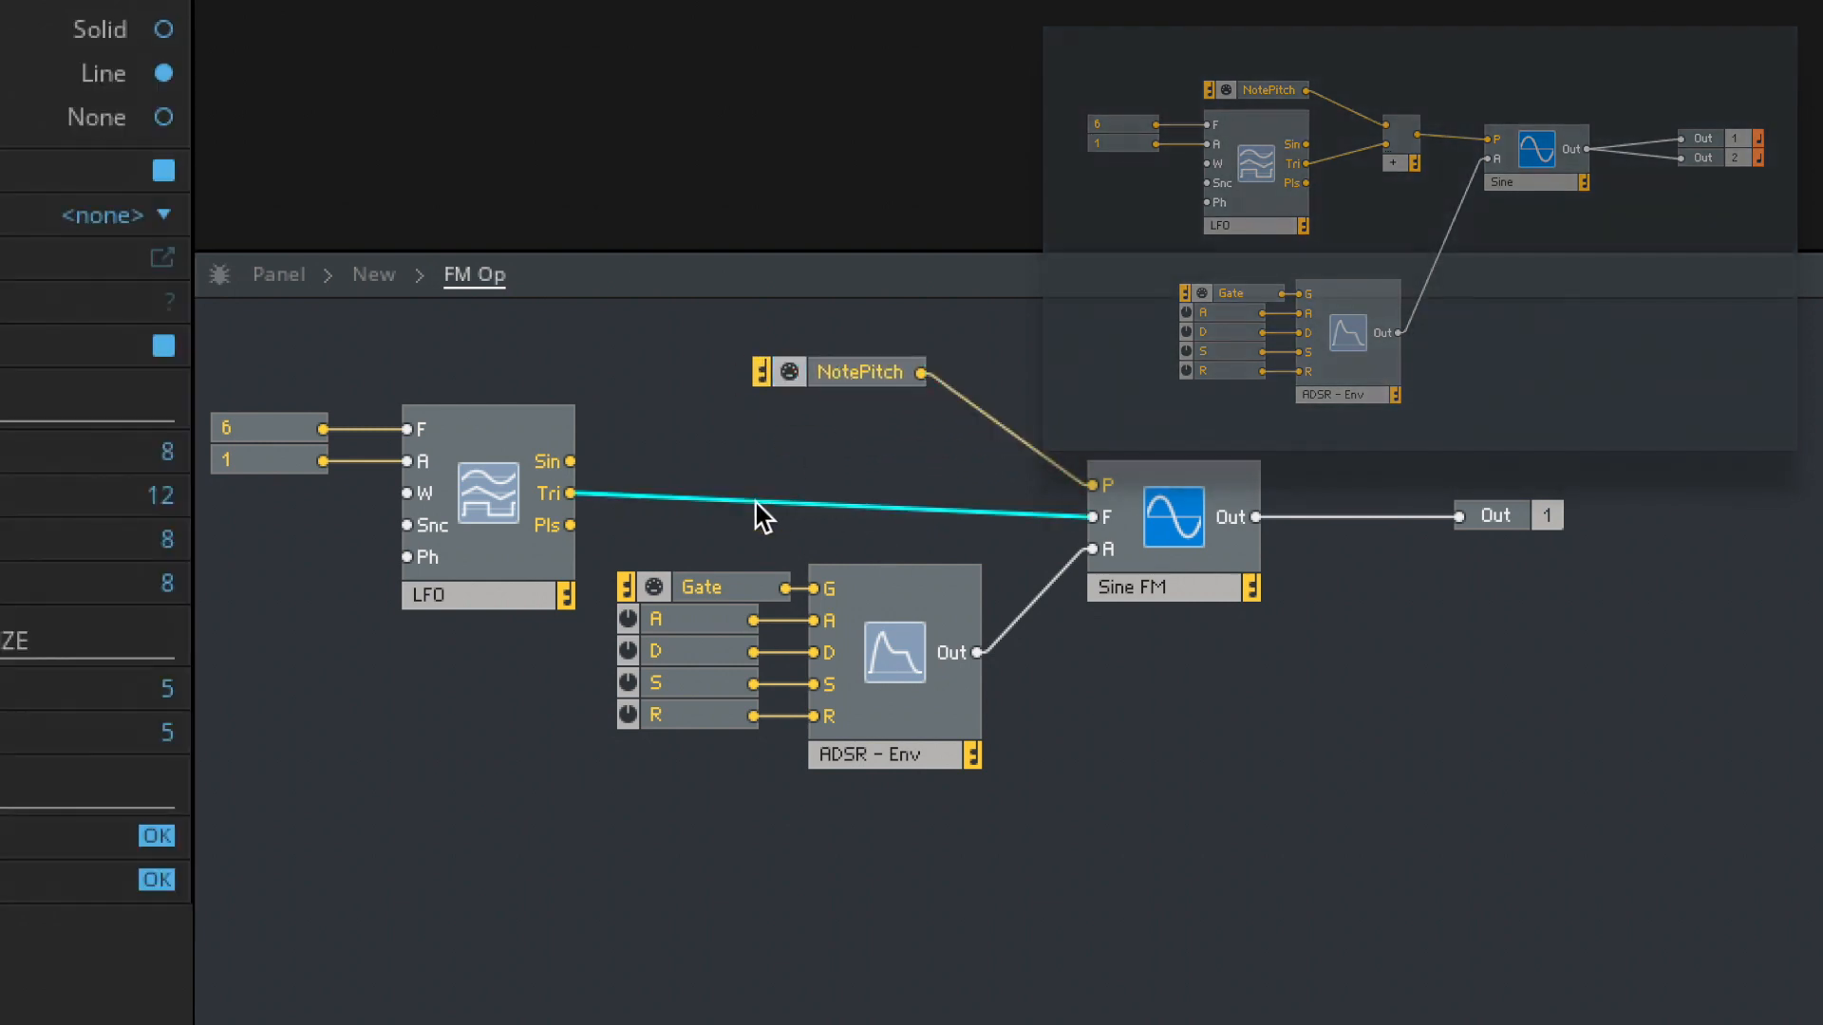
key(Delete)
double_click(777, 460)
text(mul)
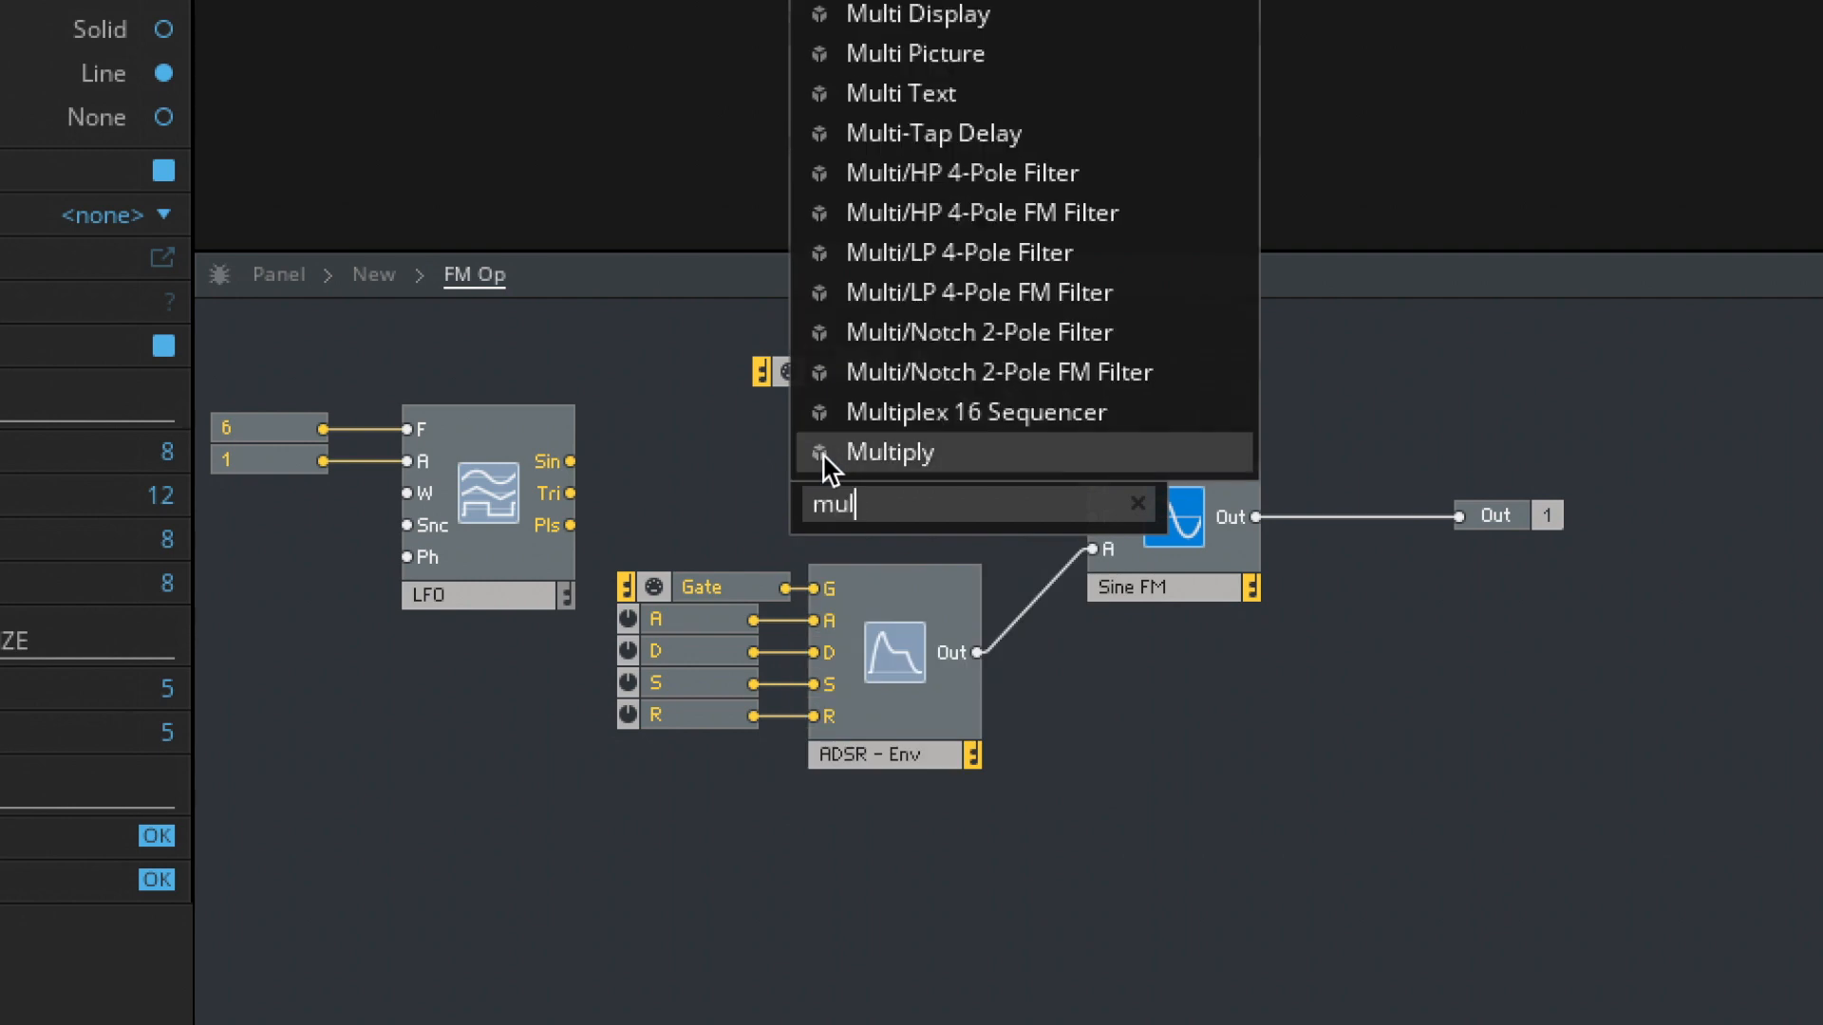
key(Return)
drag(570, 492, 790, 487)
- Create a constant of 100 on the multiplier's second input and connect the multiplier's output to Sine FM's F input
right_click(793, 519)
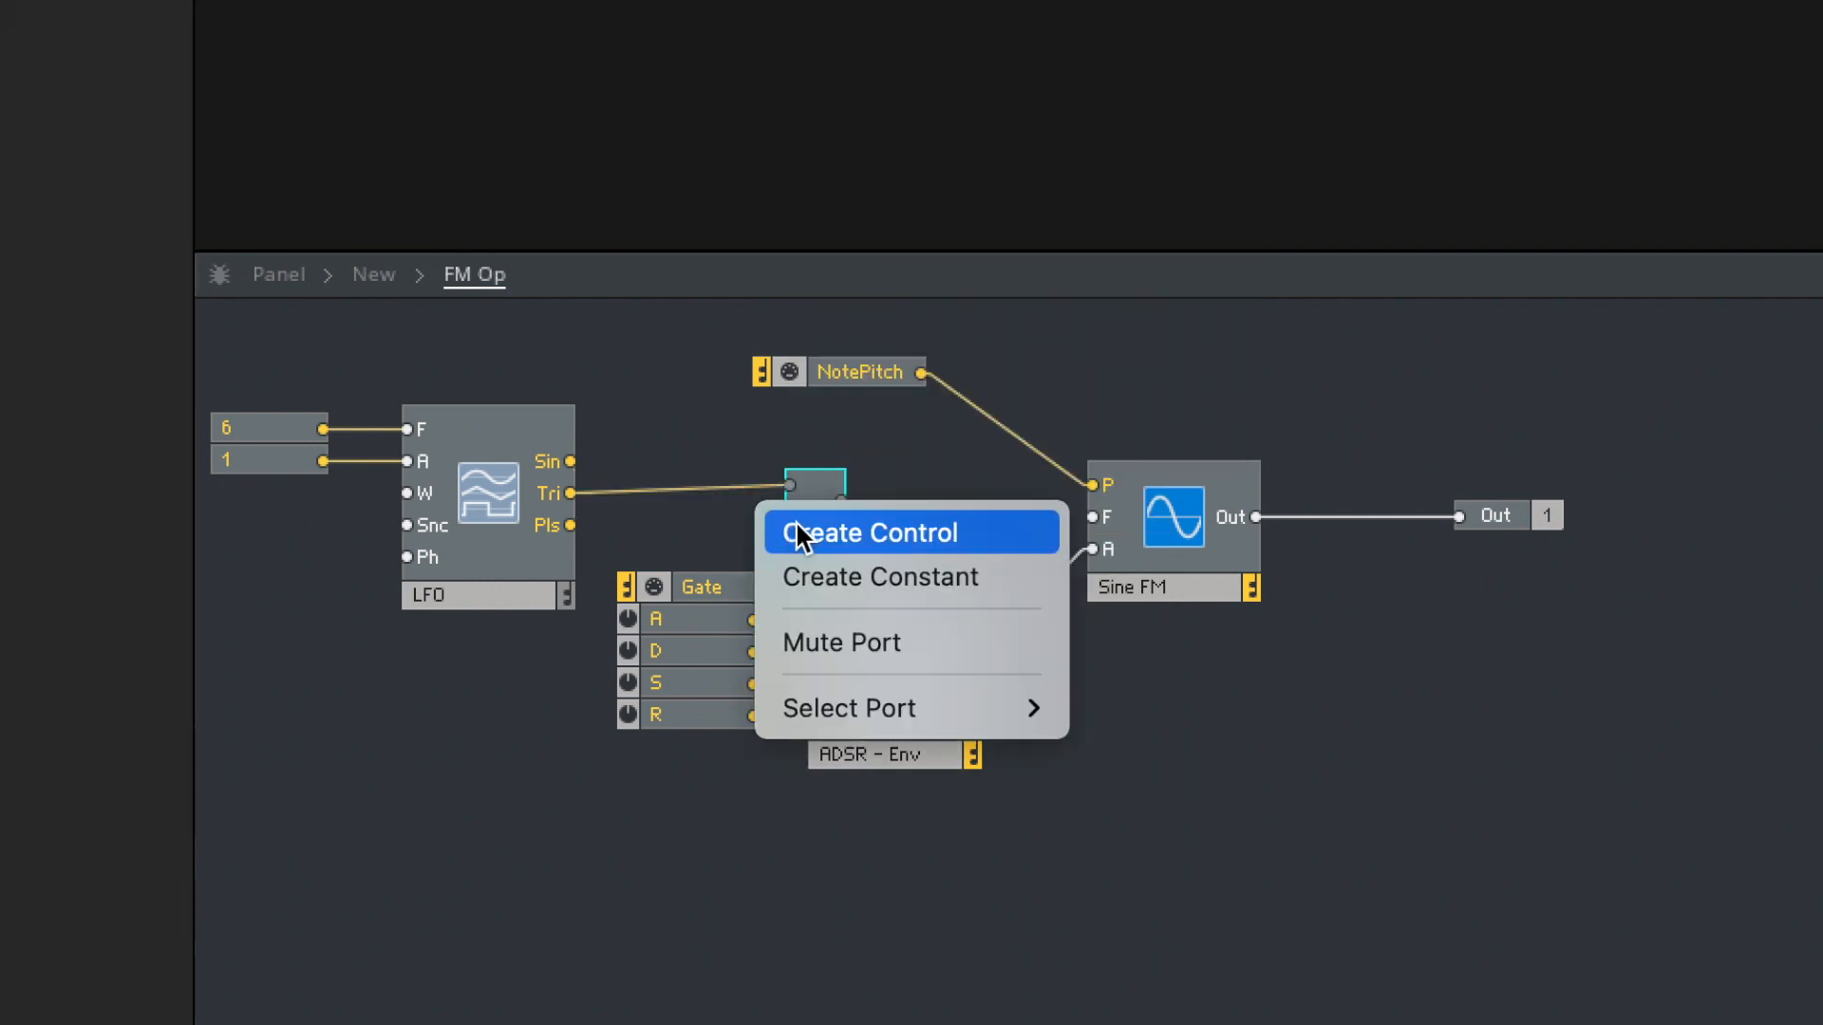
click(846, 579)
double_click(664, 520)
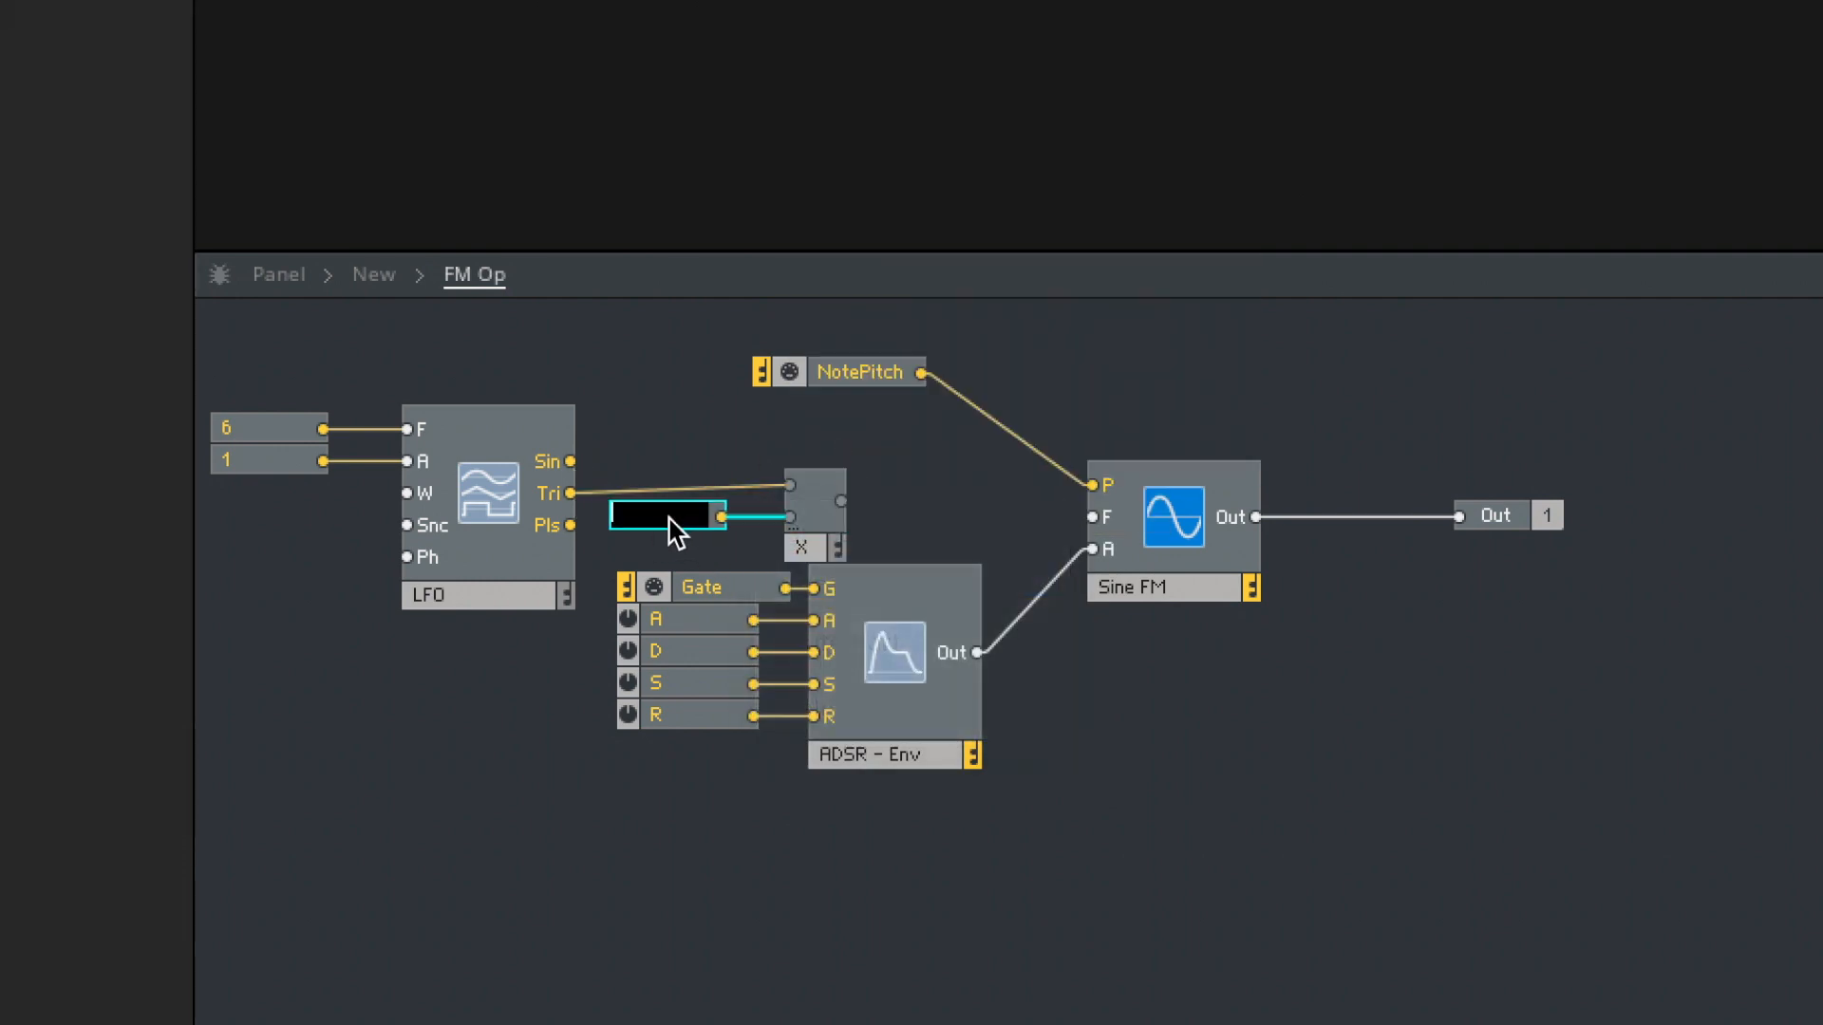
text(00)
key(Return)
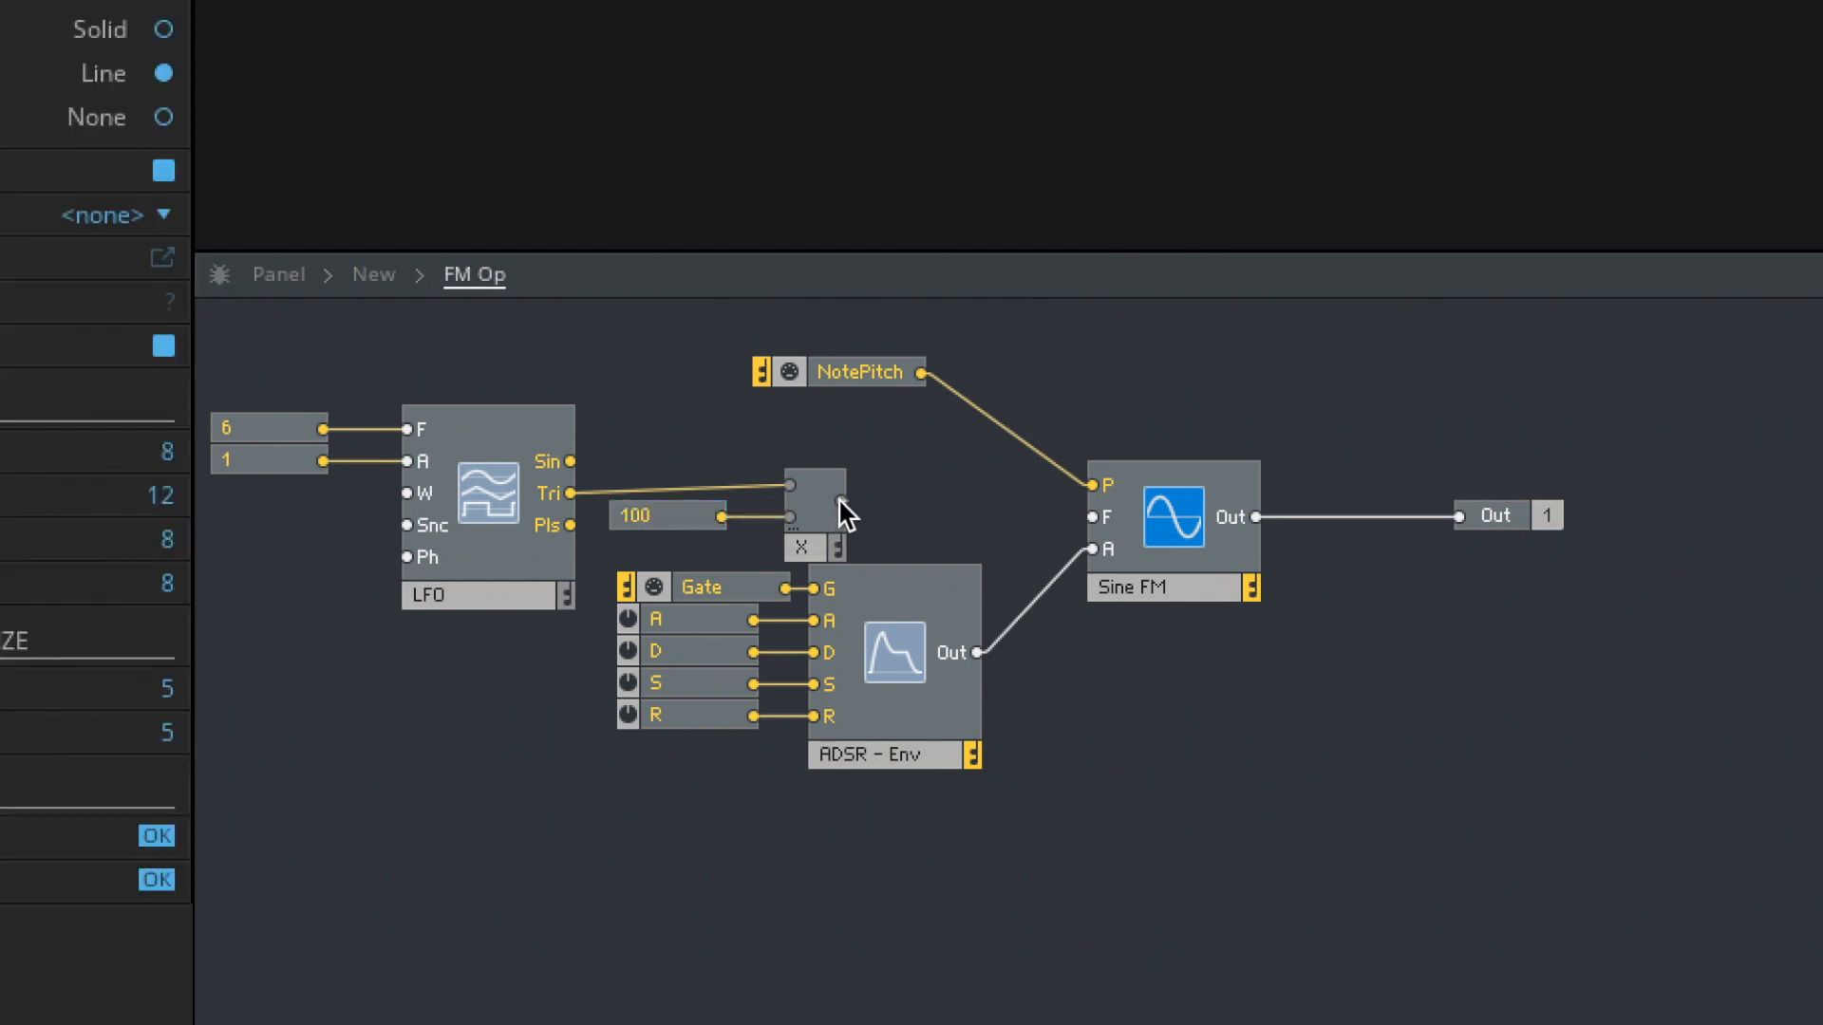
drag(840, 502, 1092, 517)
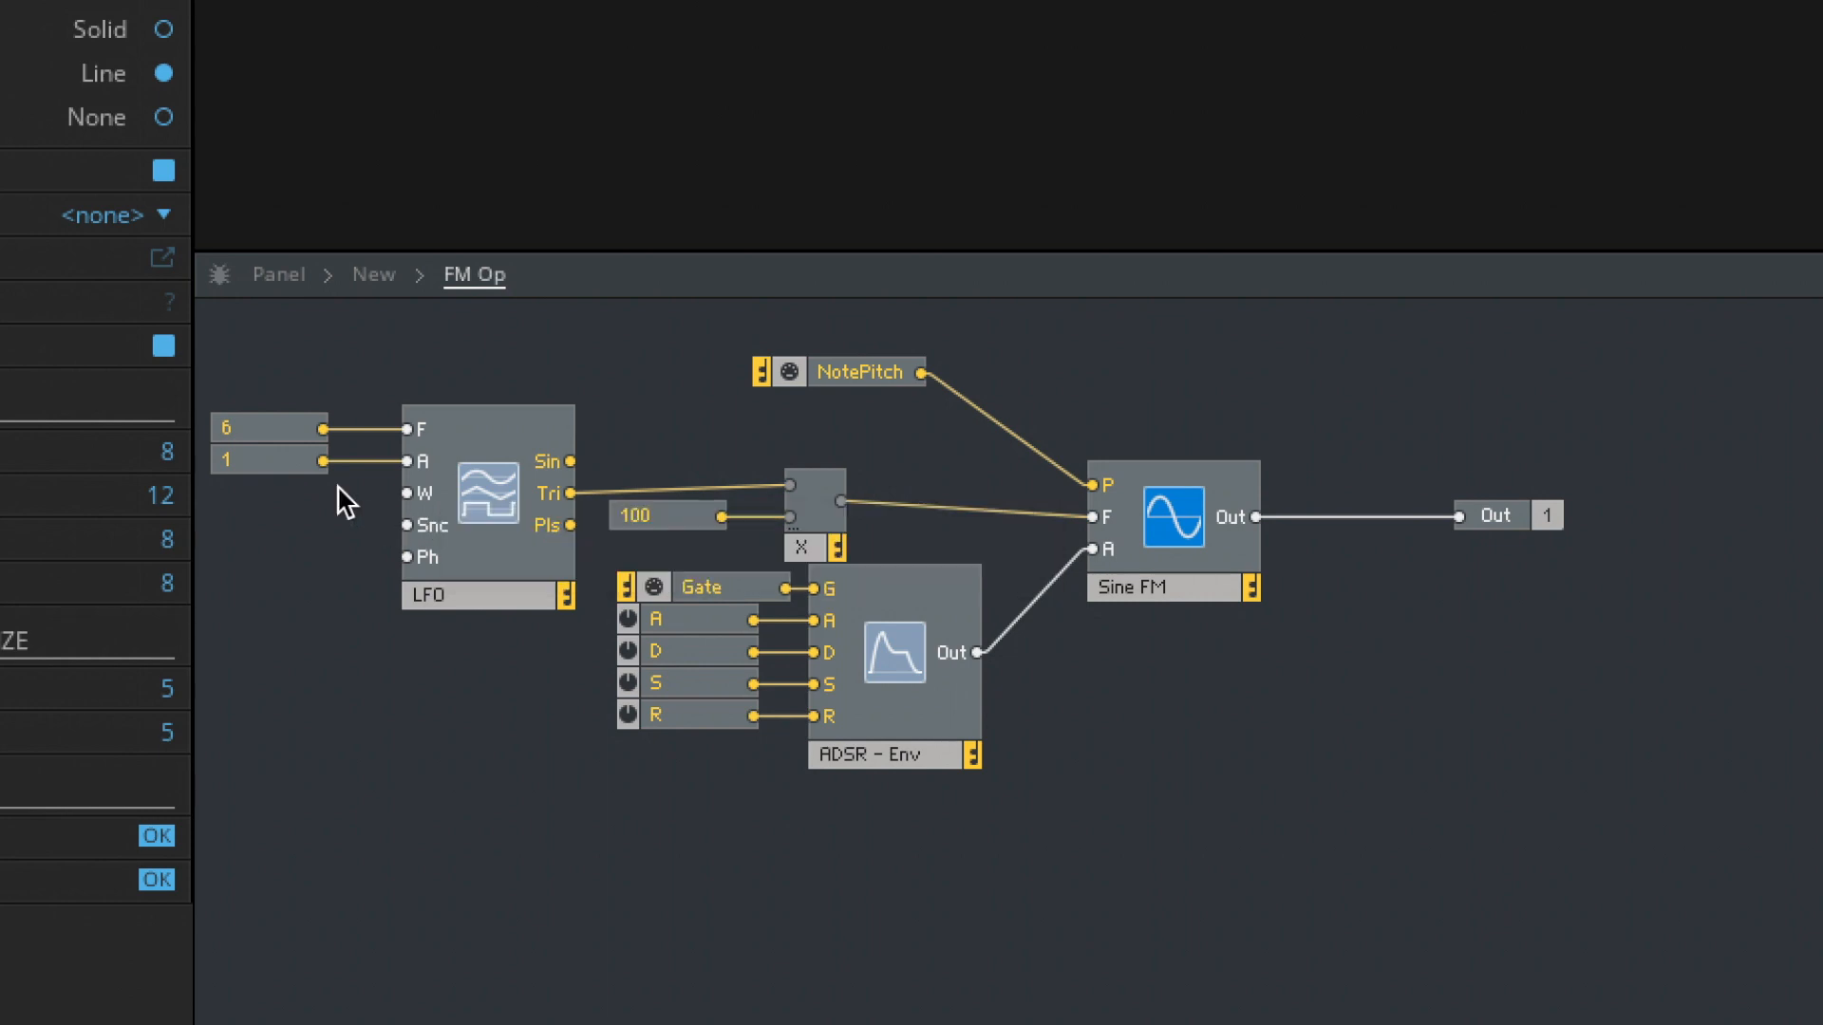
- Delete the LFO and put a built-in Sine oscillator module in its place
click(465, 591)
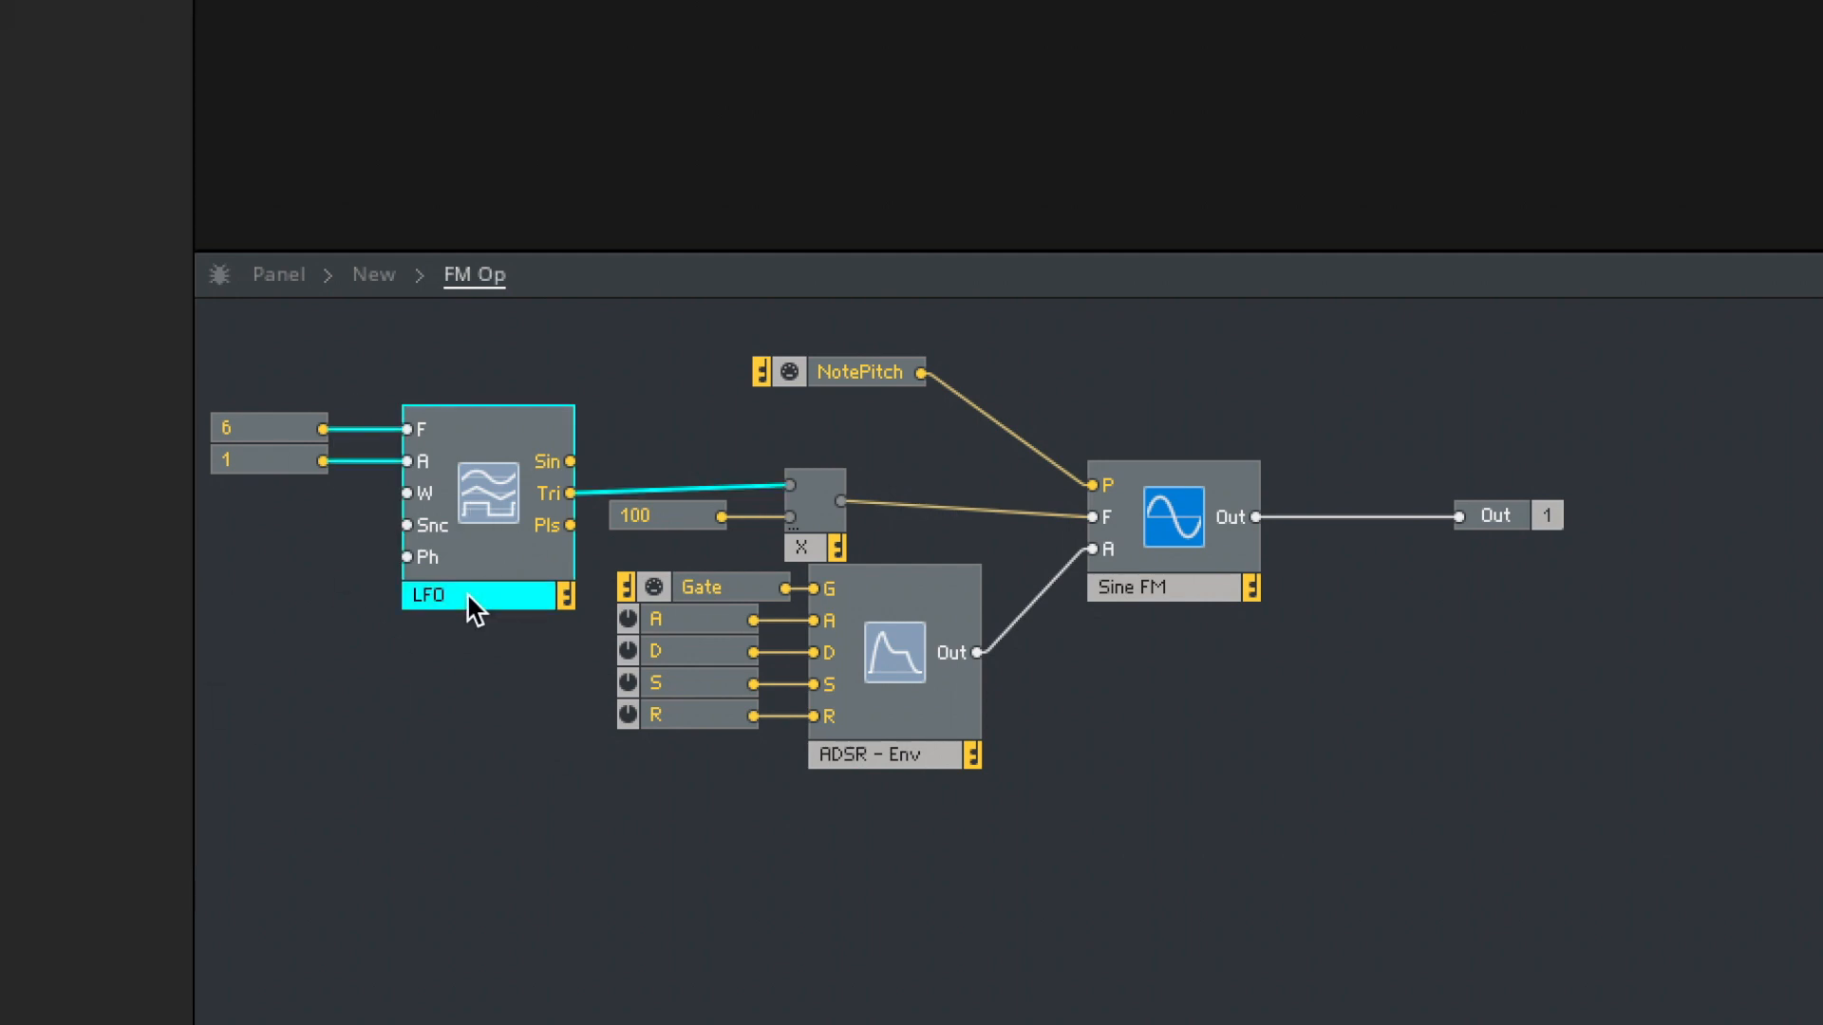
key(Delete)
right_click(451, 423)
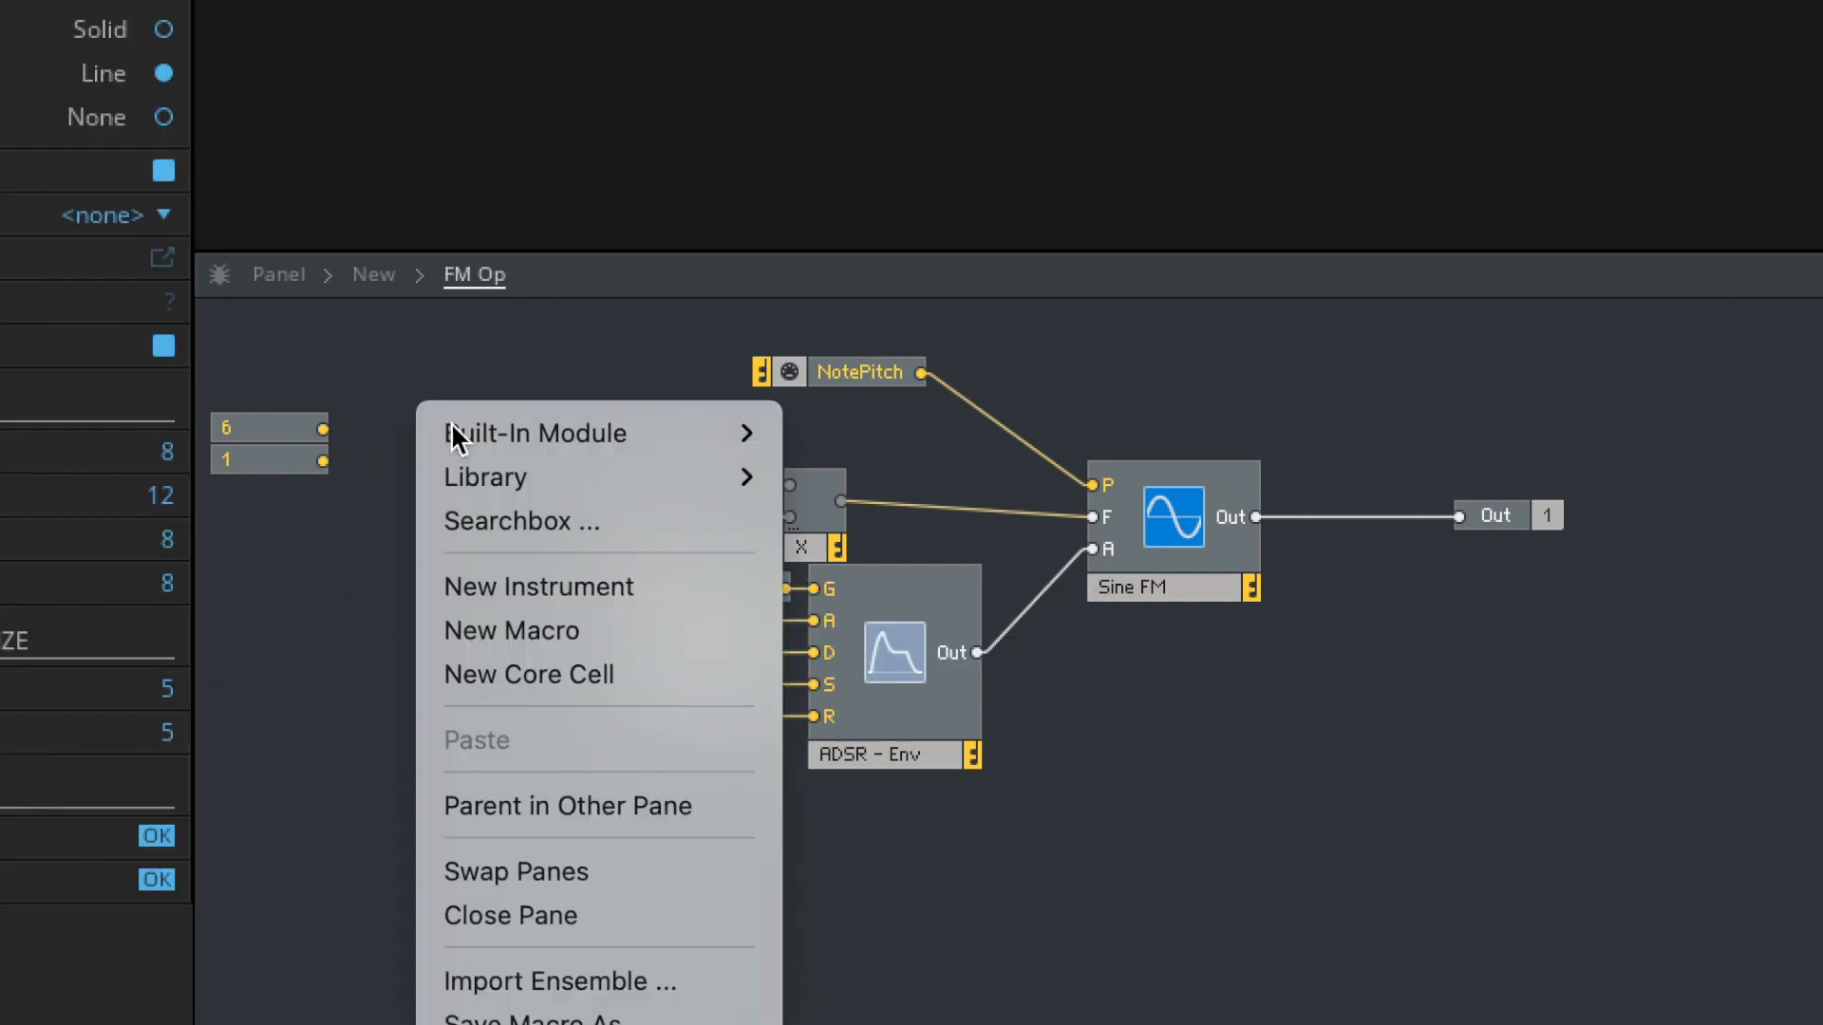
mouse_move(452, 422)
mouse_move(959, 573)
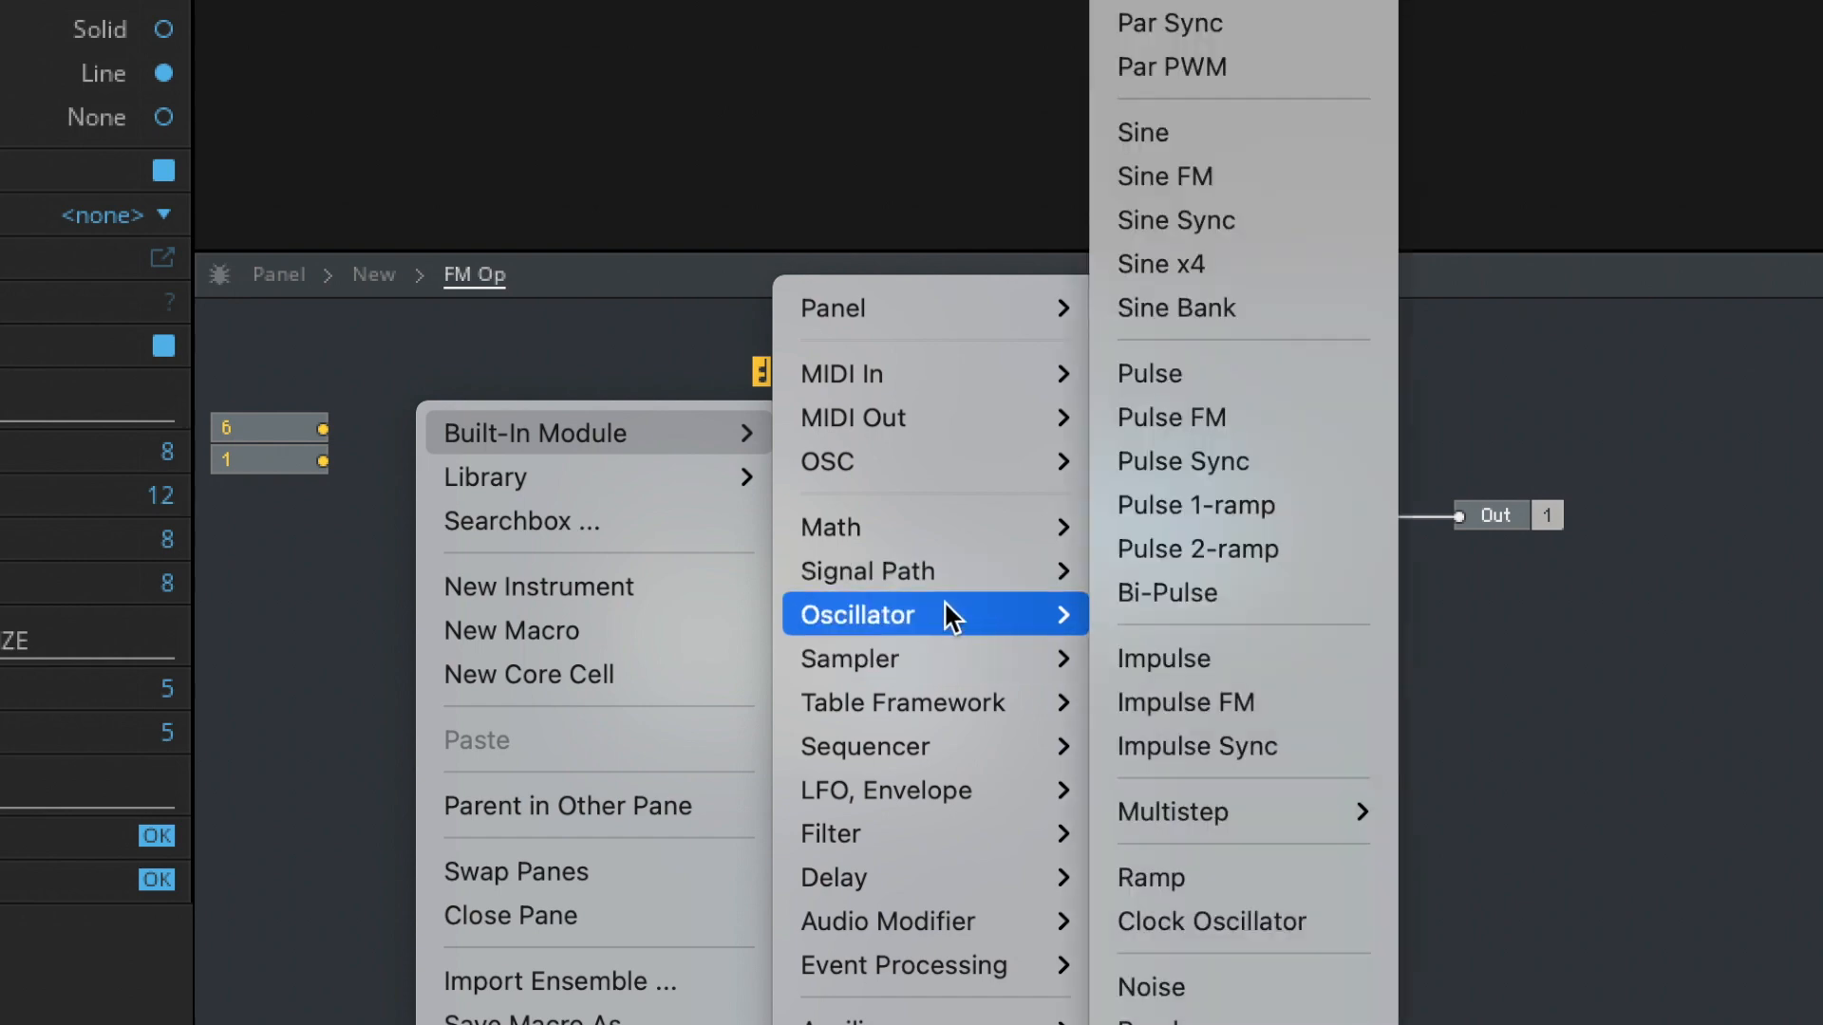
mouse_move(936, 618)
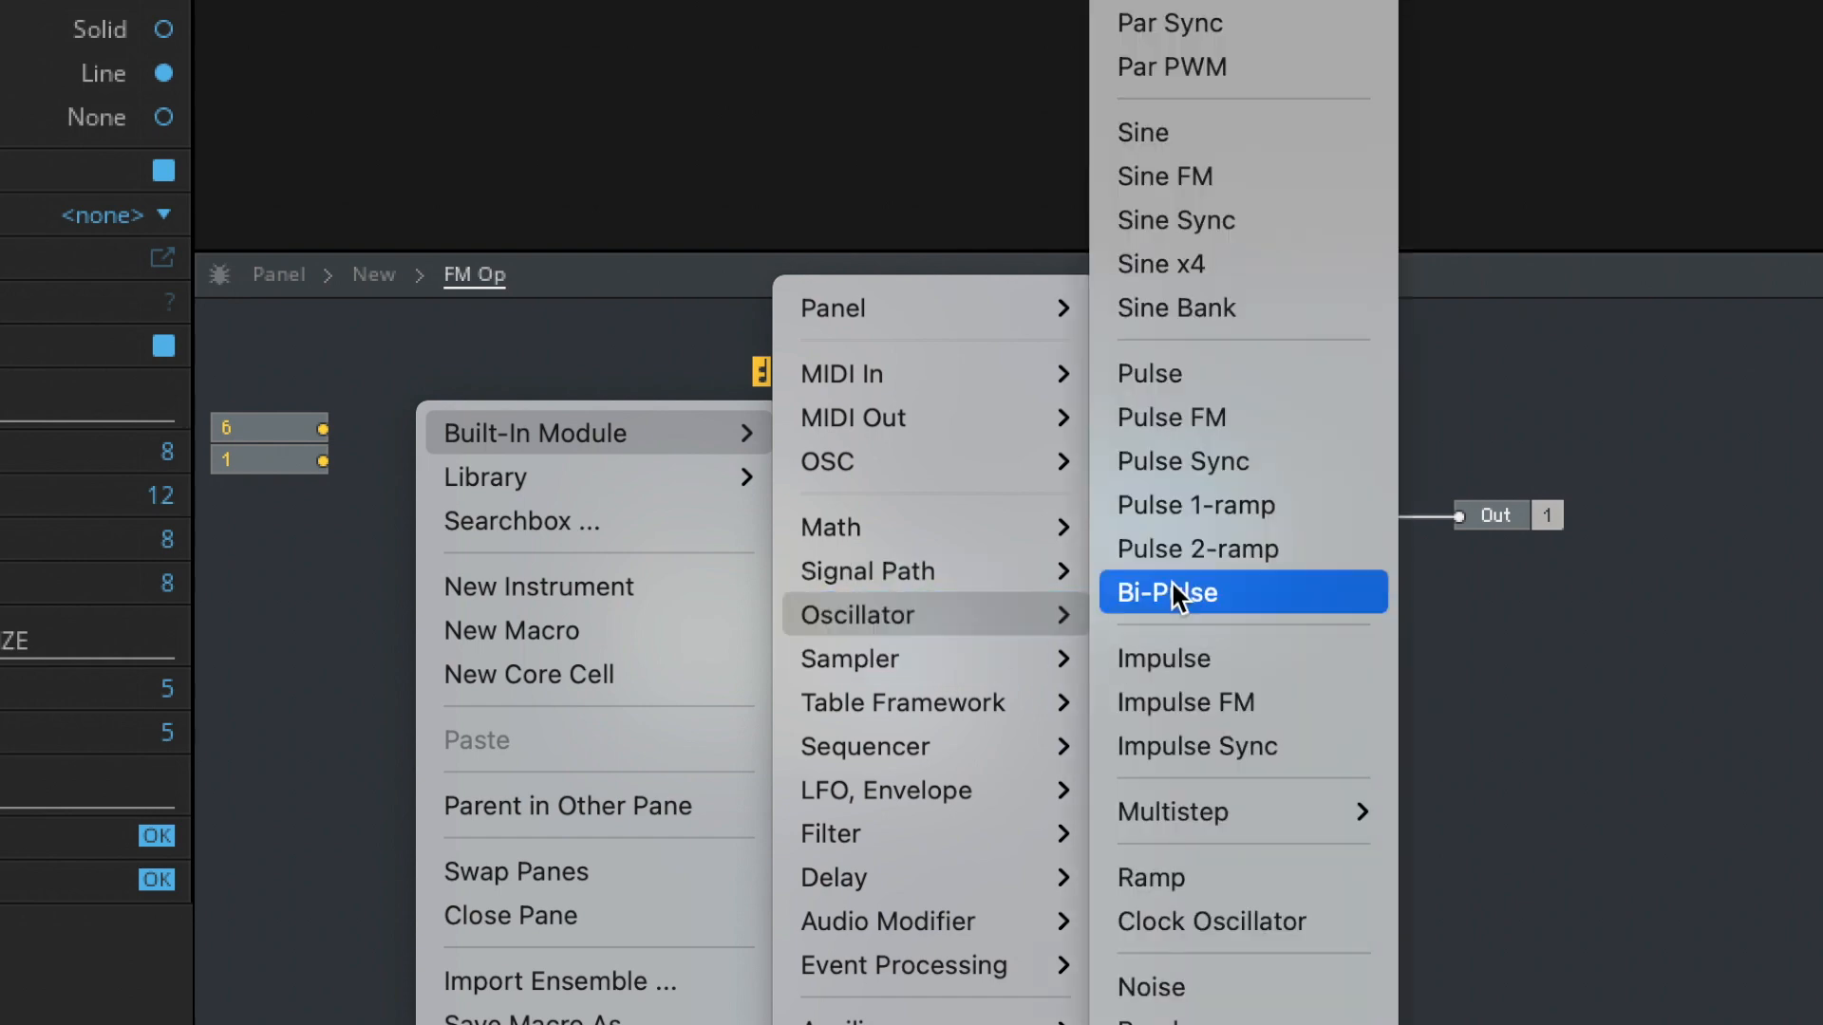
click(1221, 133)
drag(520, 439, 465, 423)
- Delete the constant 6 and connect the constant 1 to the Sine oscillator's A input
click(275, 422)
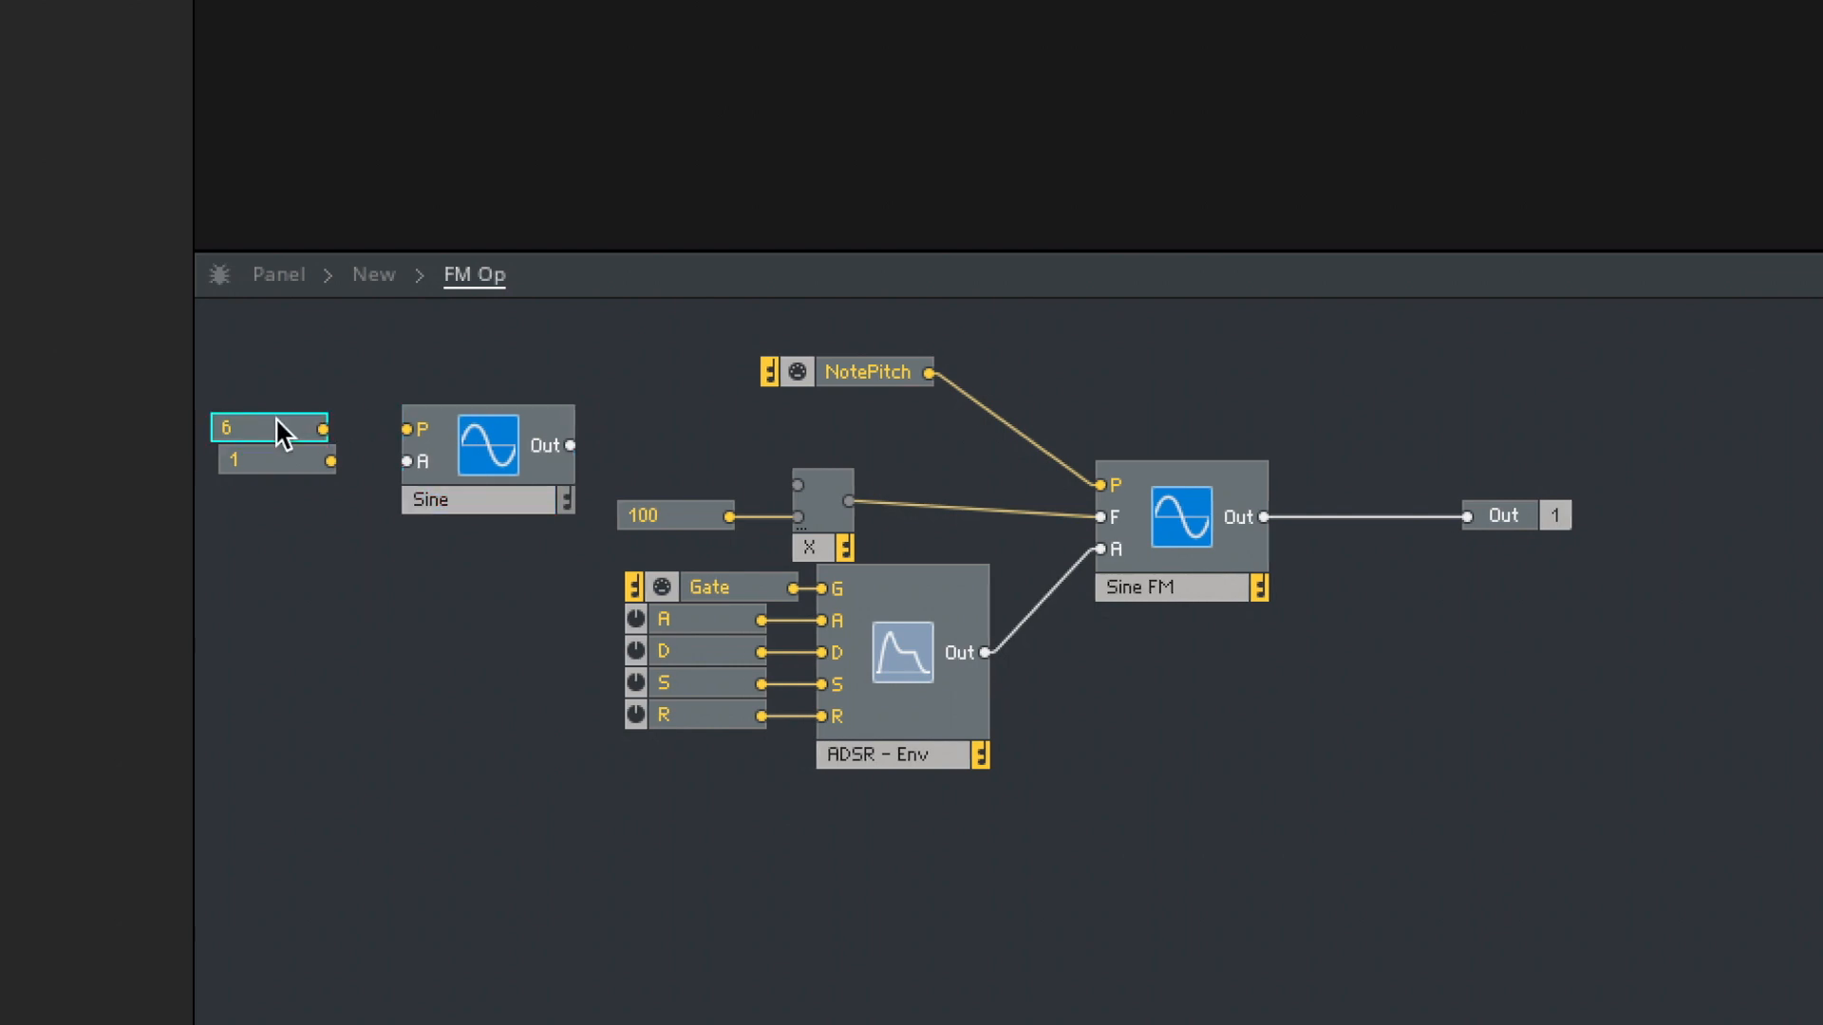
key(Delete)
drag(331, 462, 402, 465)
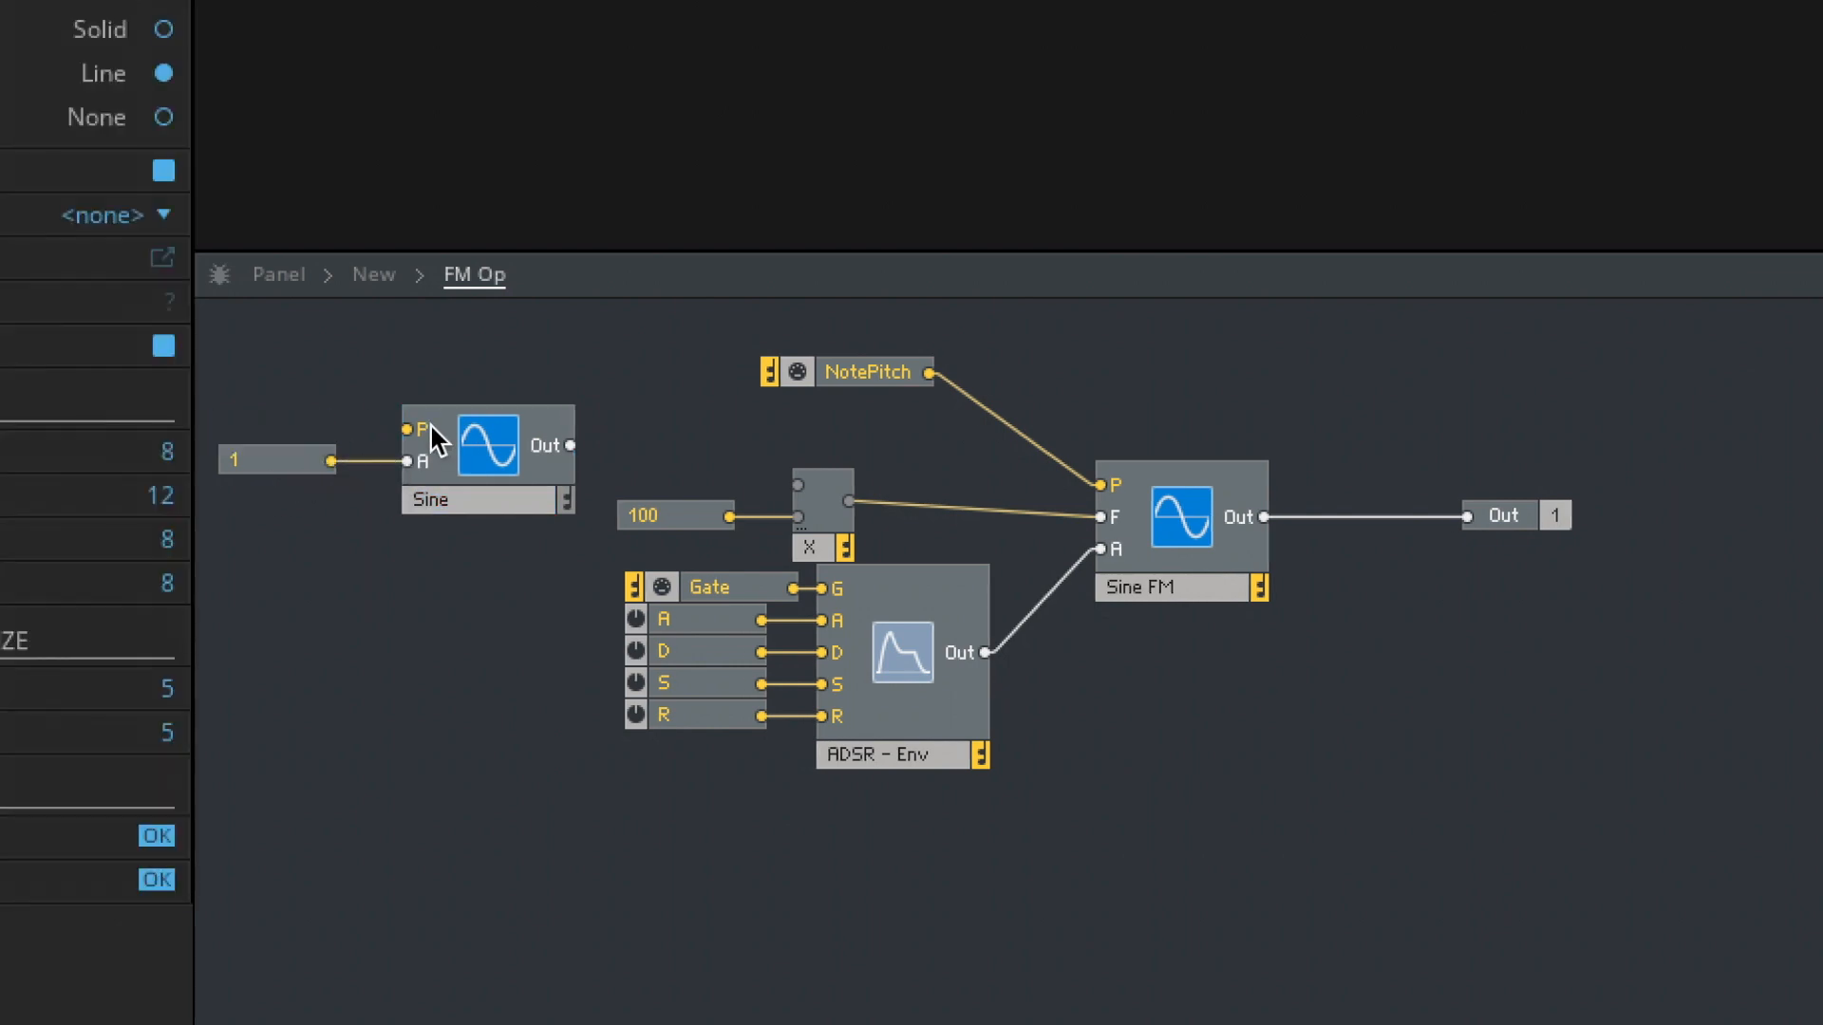
- Create a Pitch control for the Sine oscillator's P input and connect the oscillator's output to the multiplier's free input
right_click(430, 425)
click(501, 434)
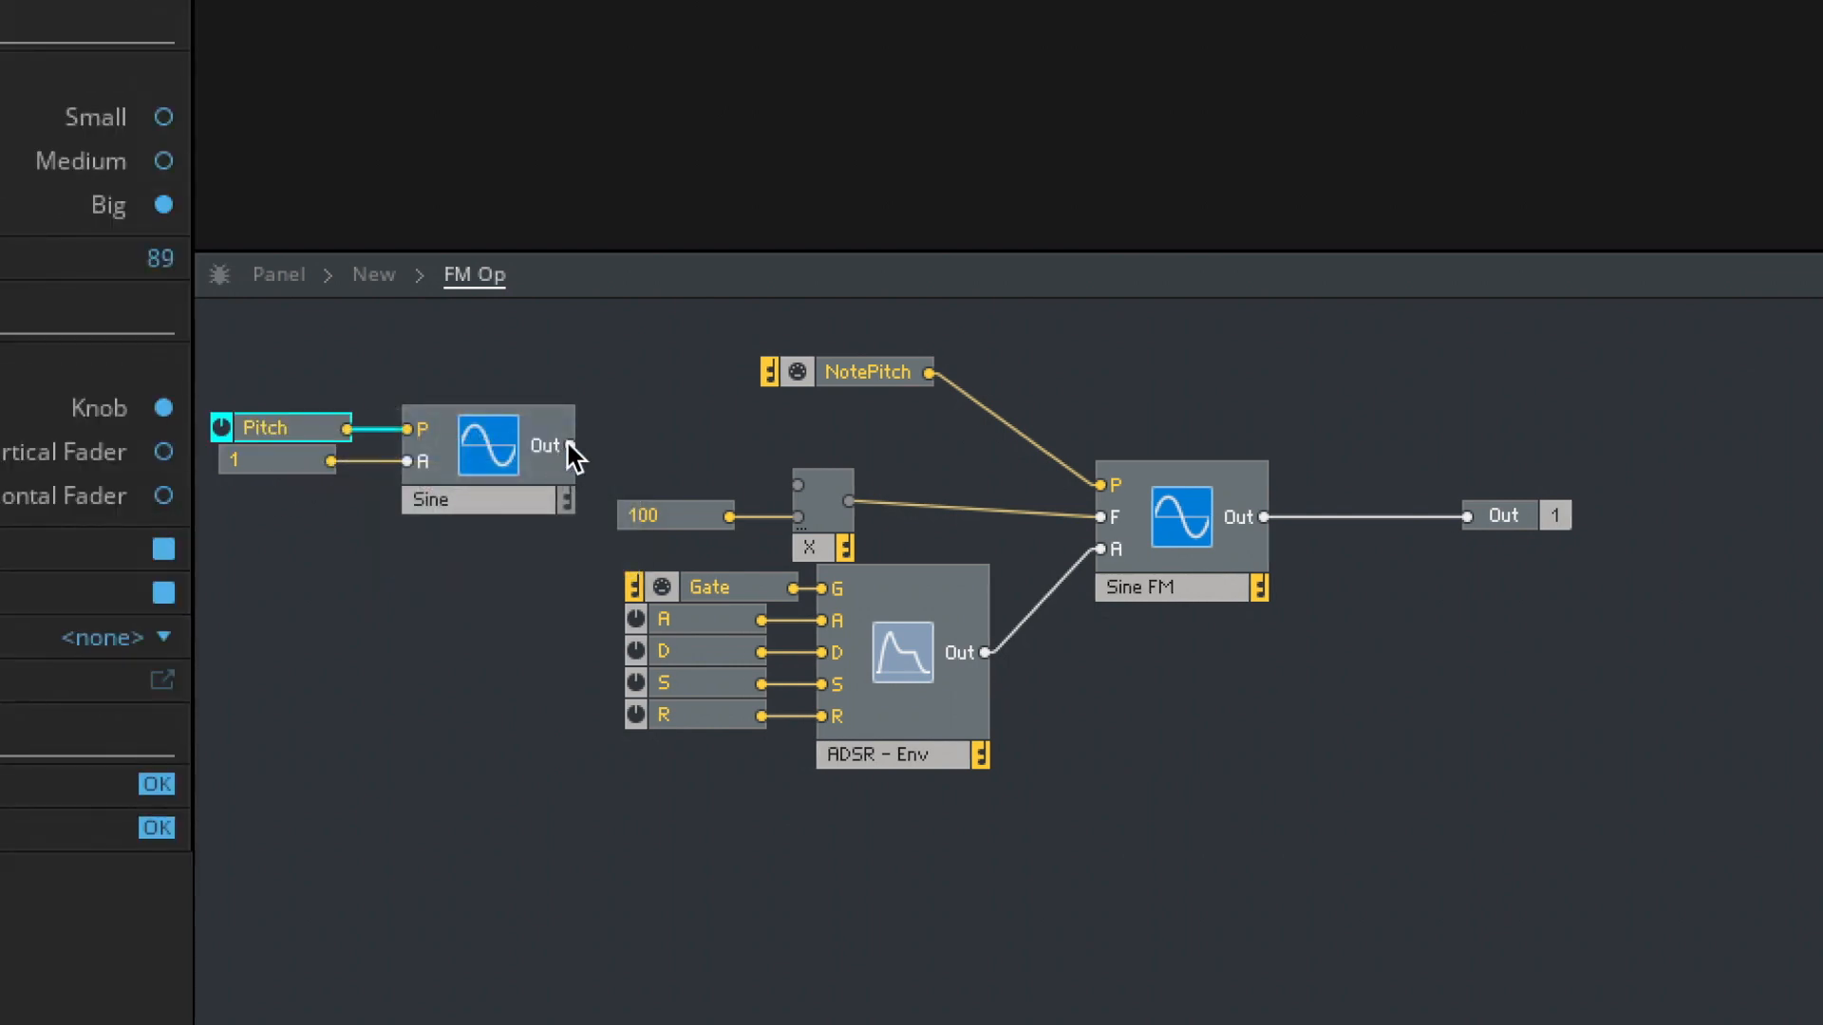
drag(799, 481, 800, 482)
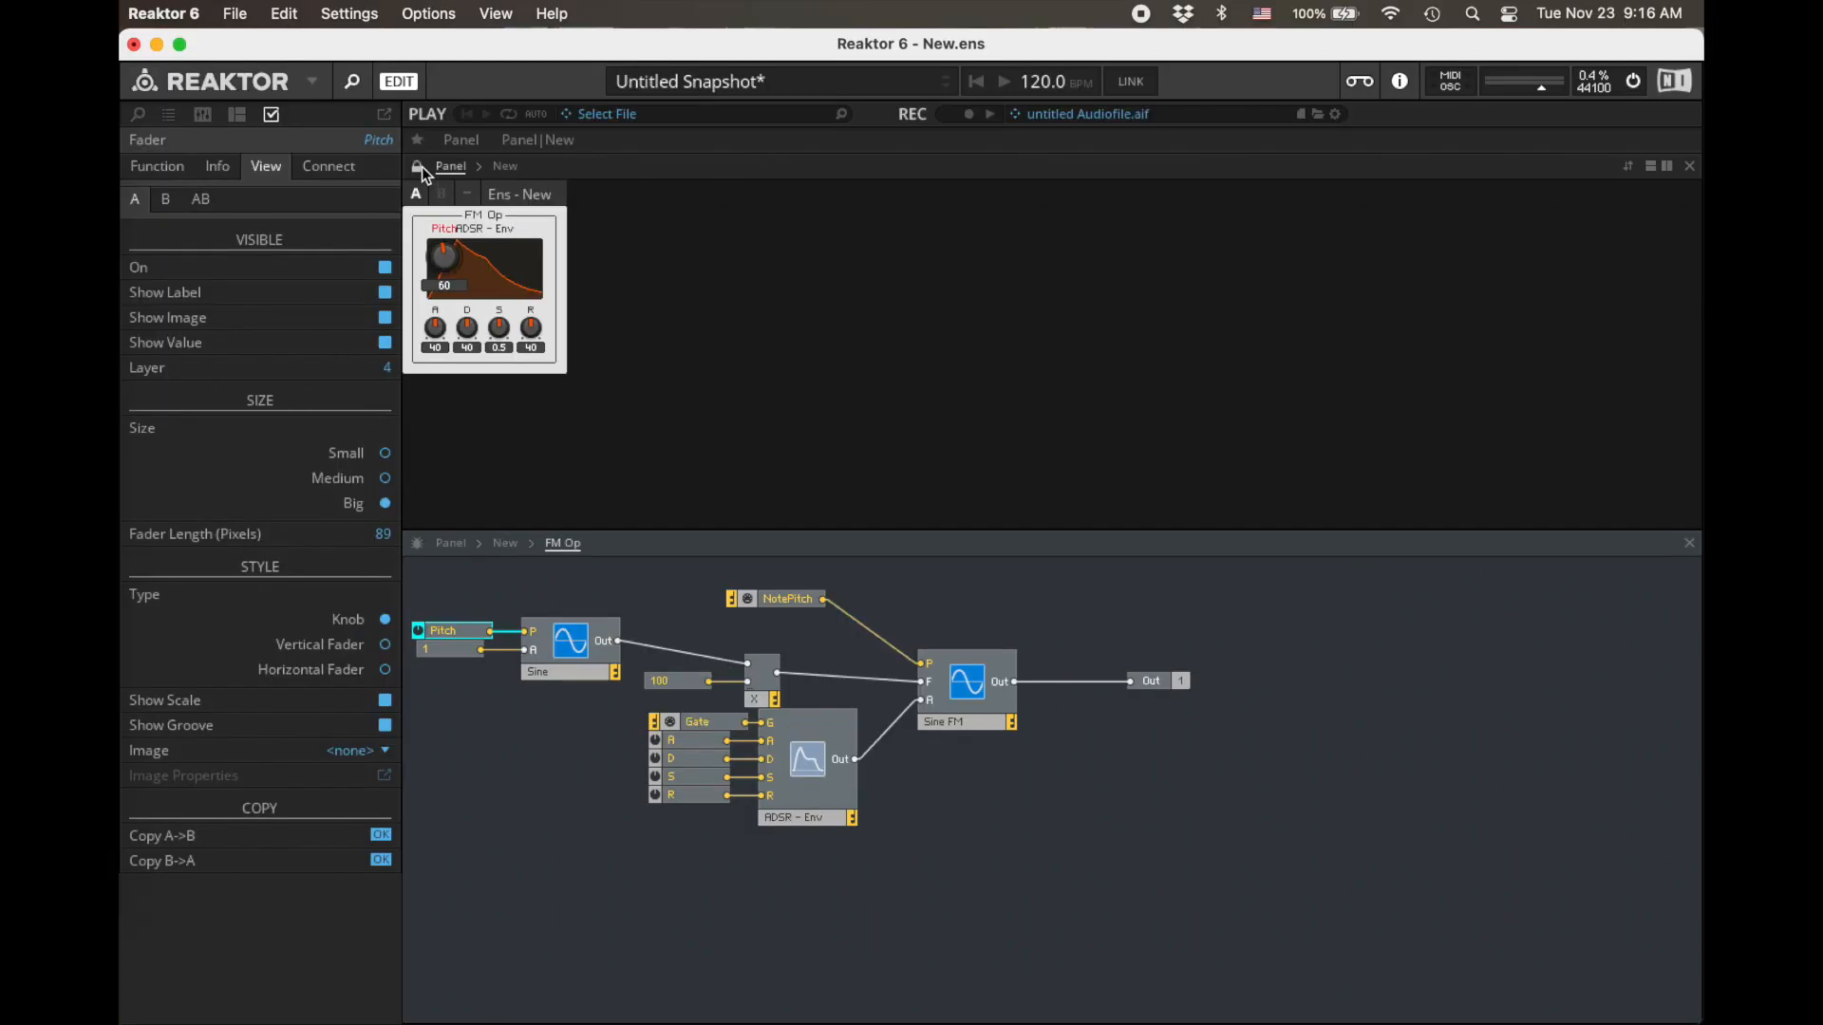
- Place the Pitch knob beside the envelope display on the unlocked panel, and turn it up to 89 and down to 2
click(418, 167)
drag(443, 256, 595, 267)
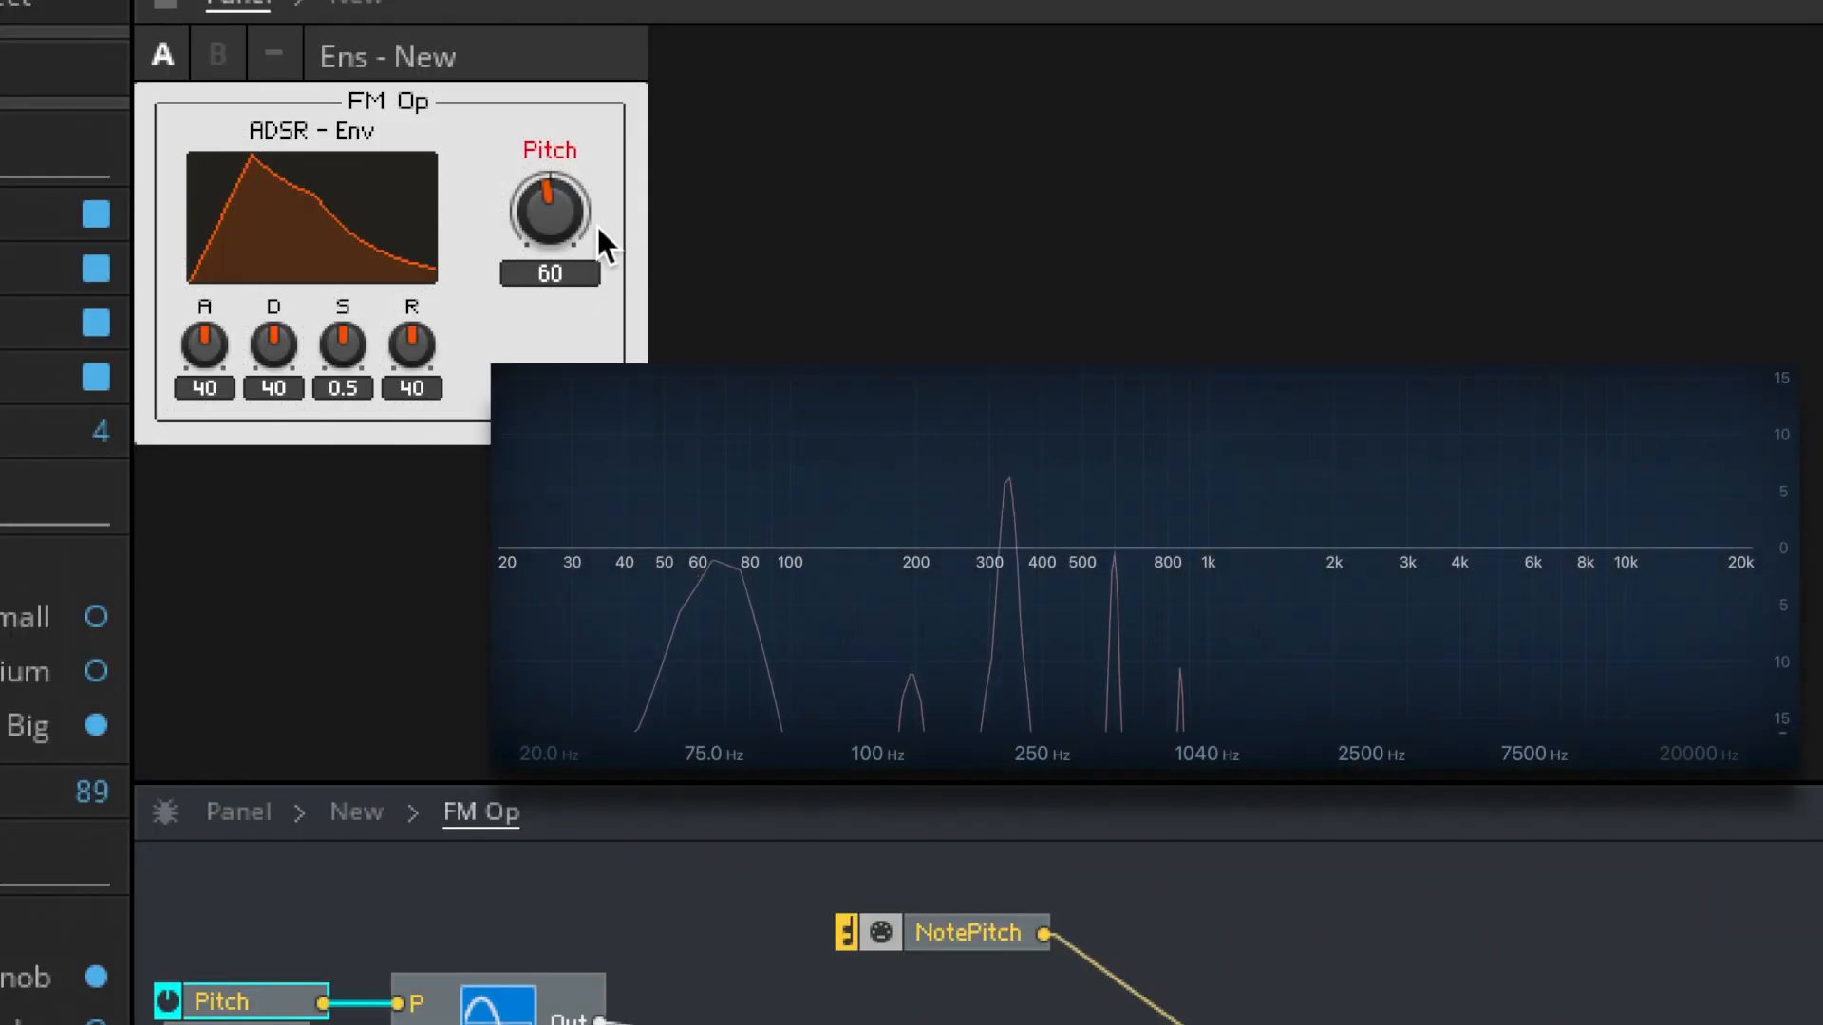
drag(561, 205, 590, 129)
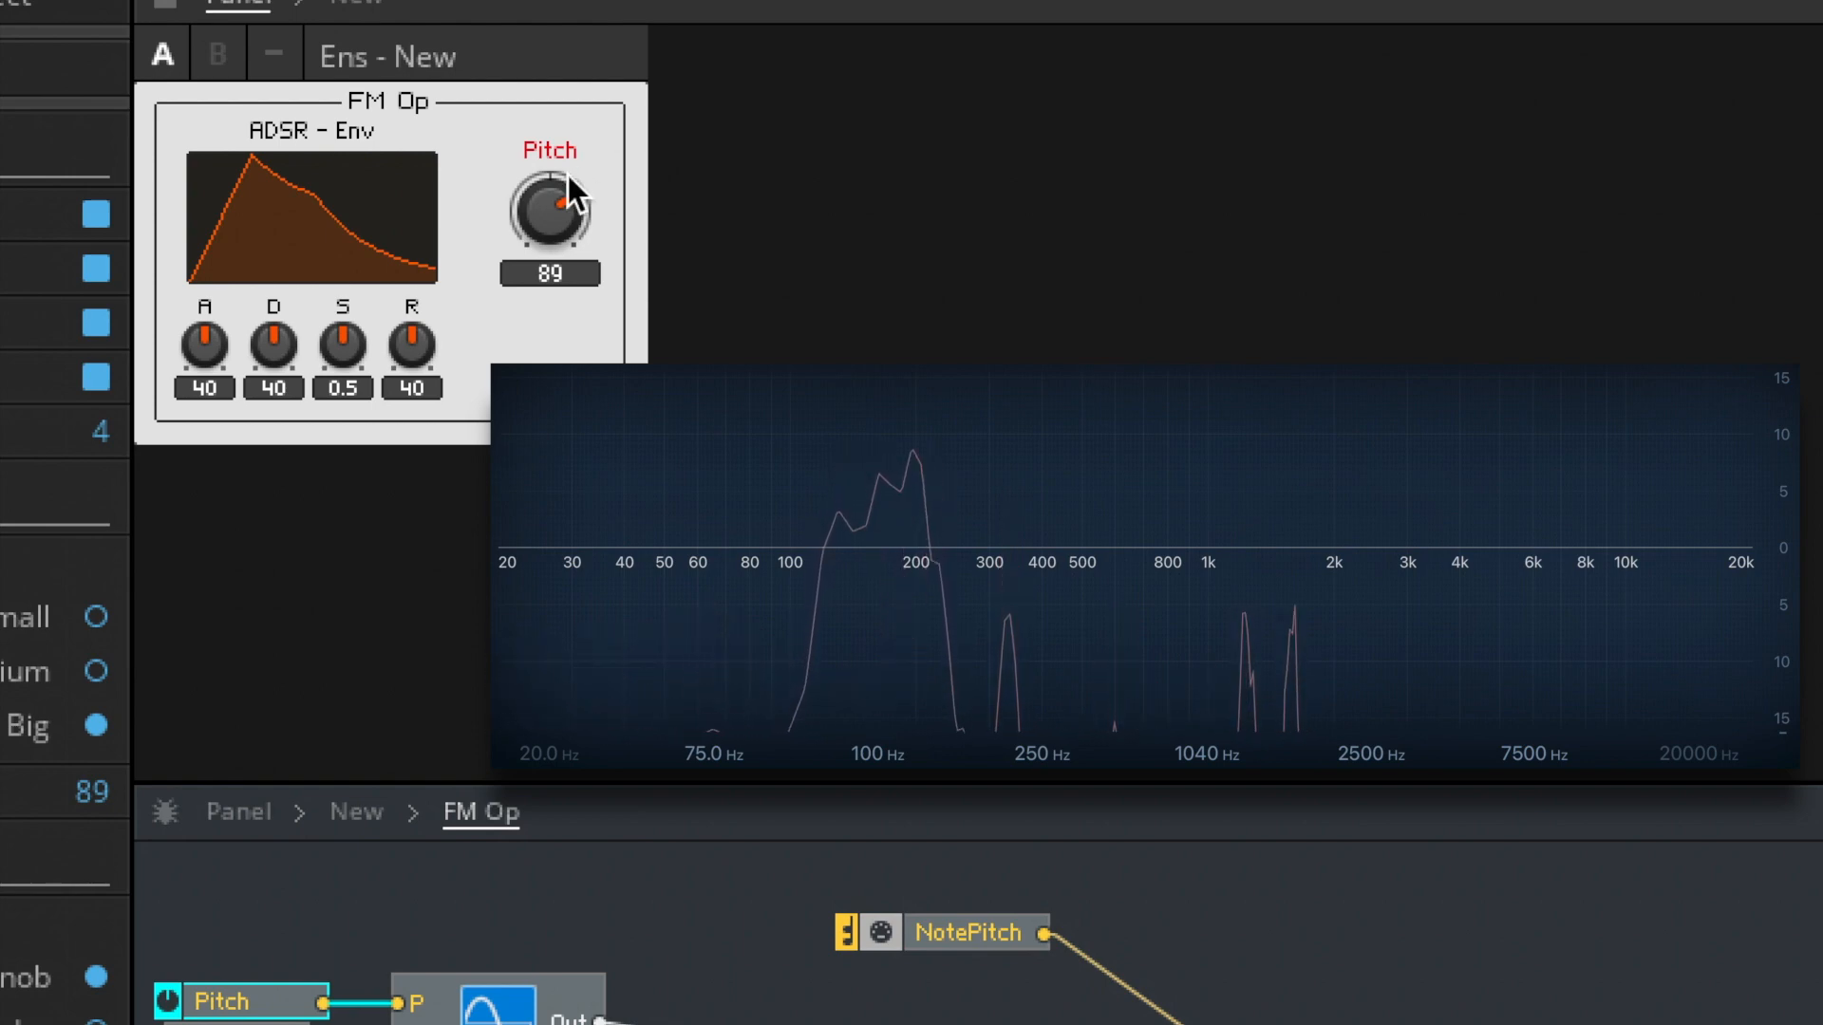
drag(549, 196, 549, 218)
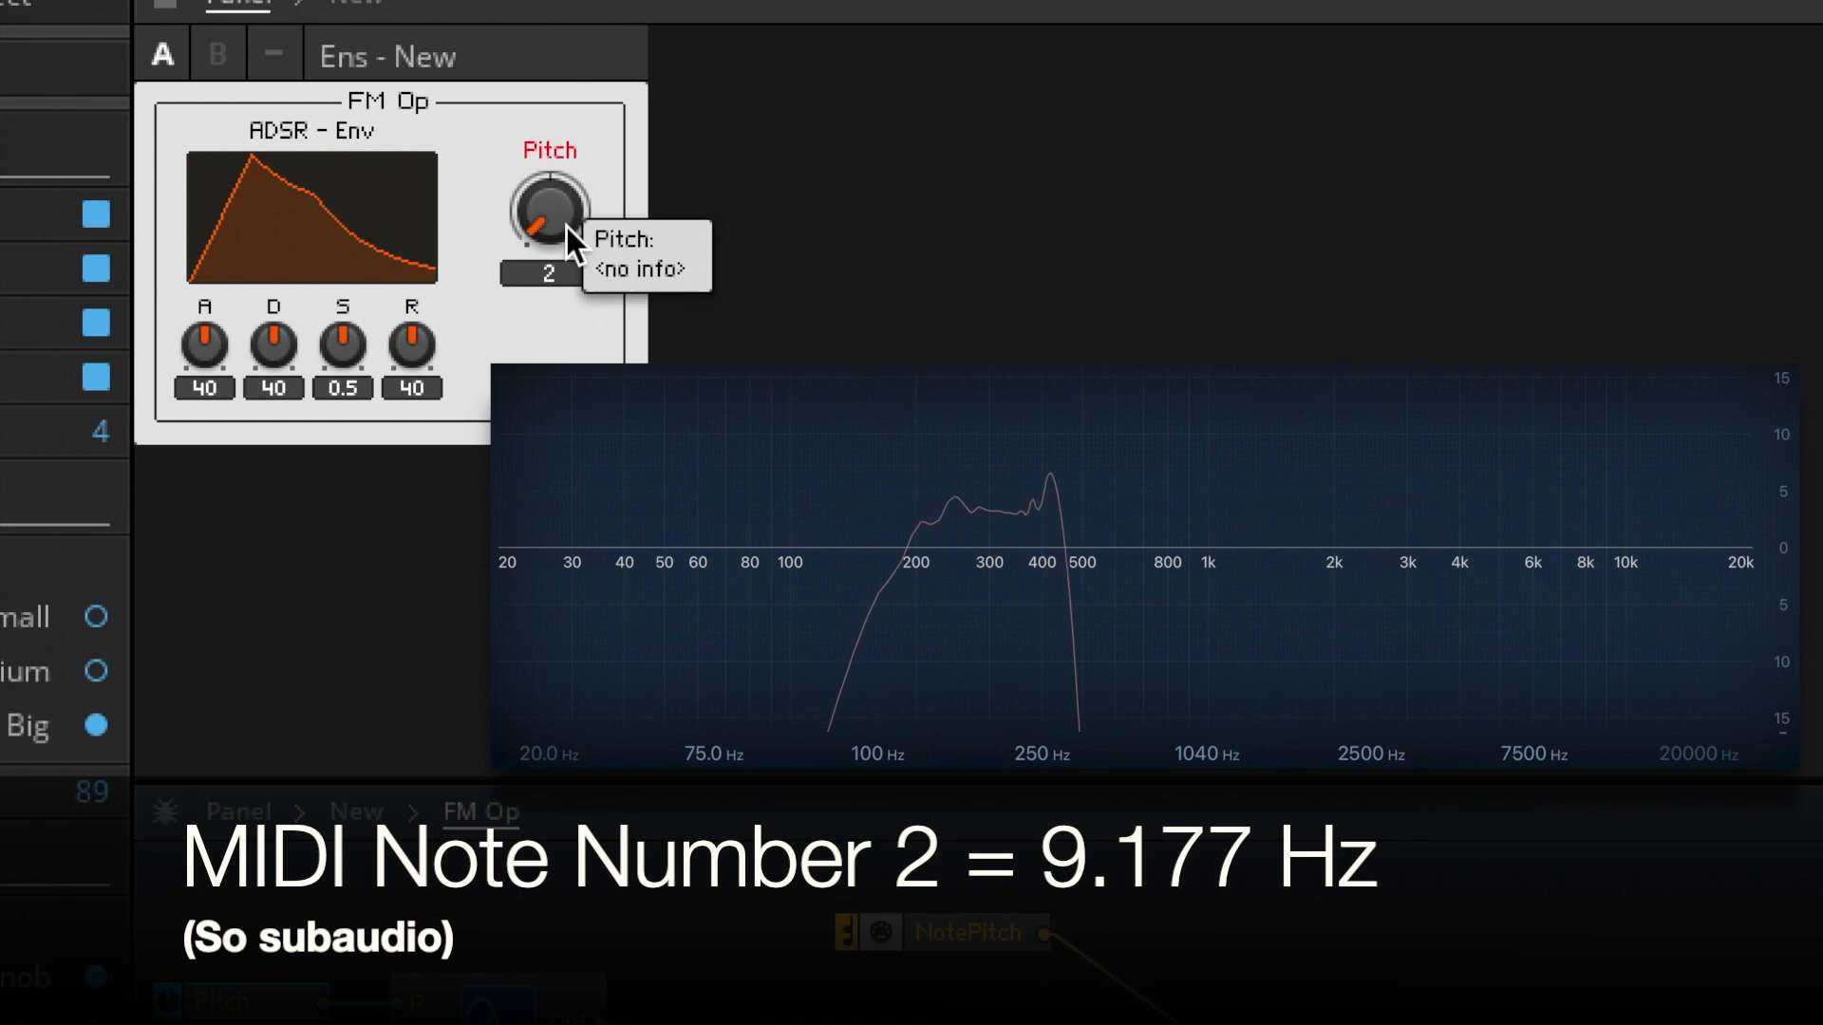
- Raise the Pitch knob to 40 and on to 59 to hear how the modulator frequency changes the sound
drag(544, 227, 564, 138)
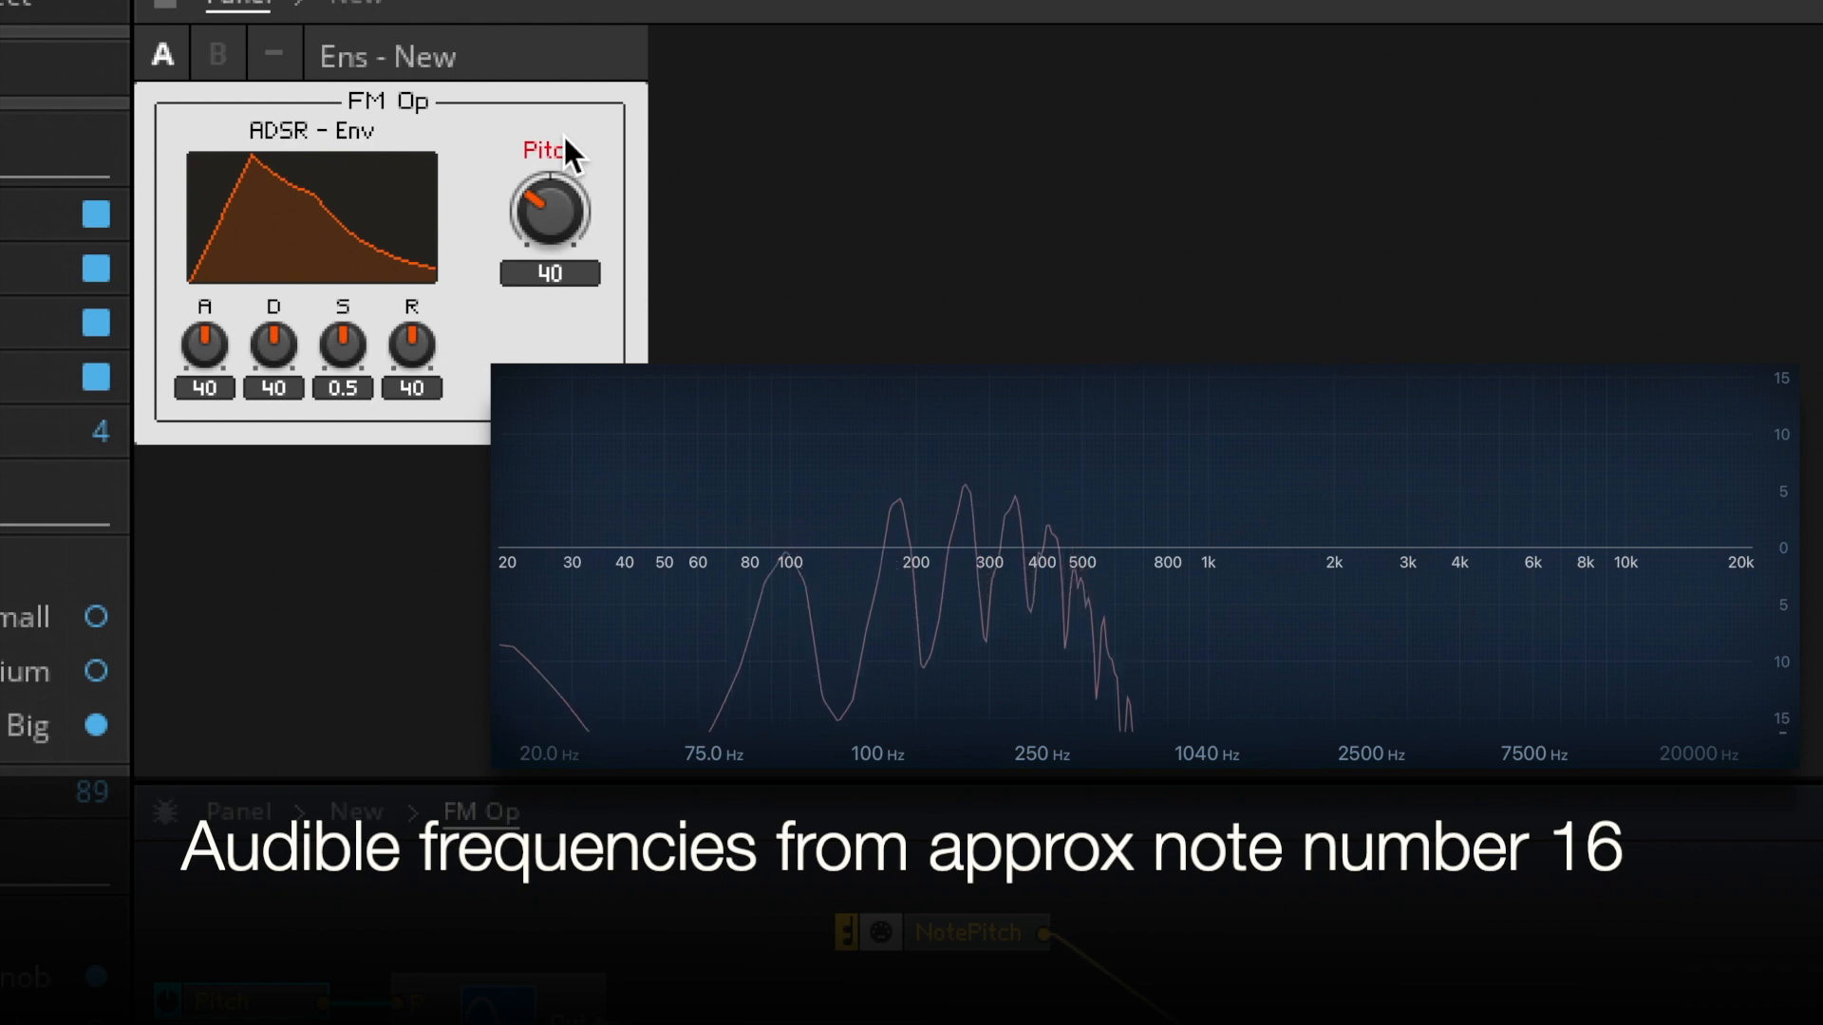
drag(519, 211, 520, 163)
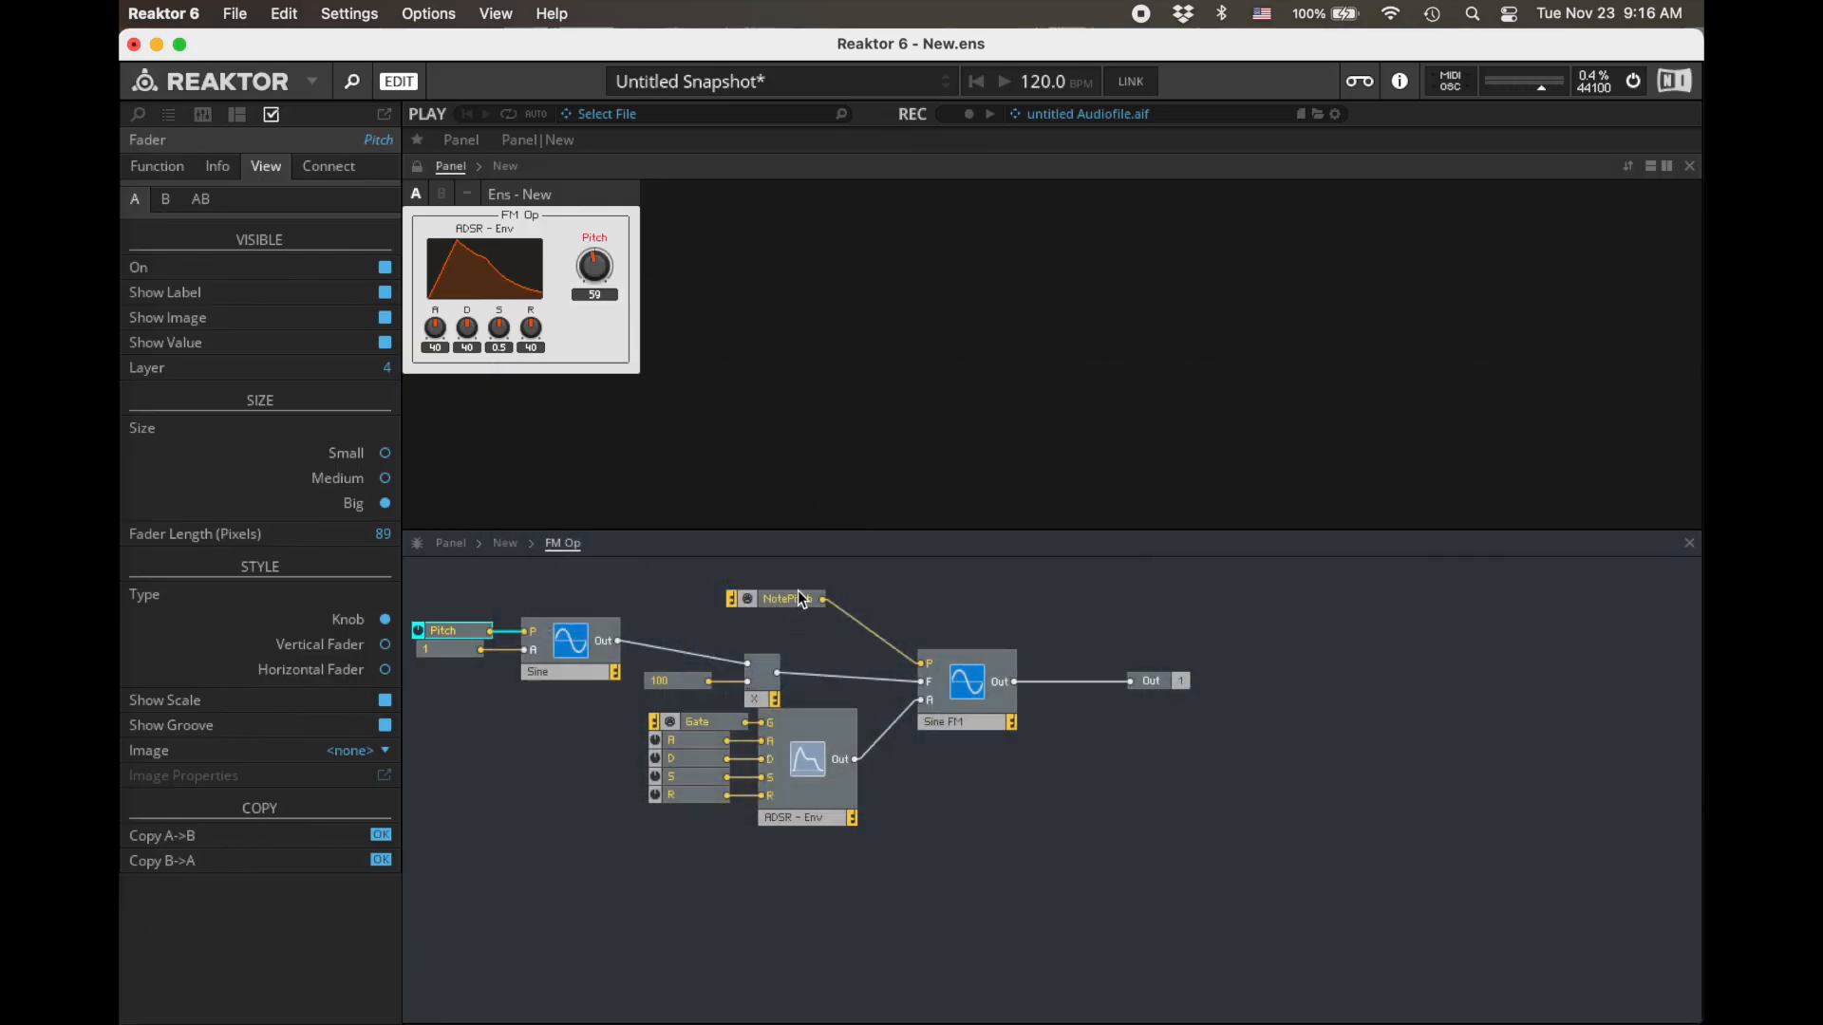
- Delete the whole modulator section: the Pitch control, the Sine oscillator, the multiplier and the constants 1 and 100
click(812, 688)
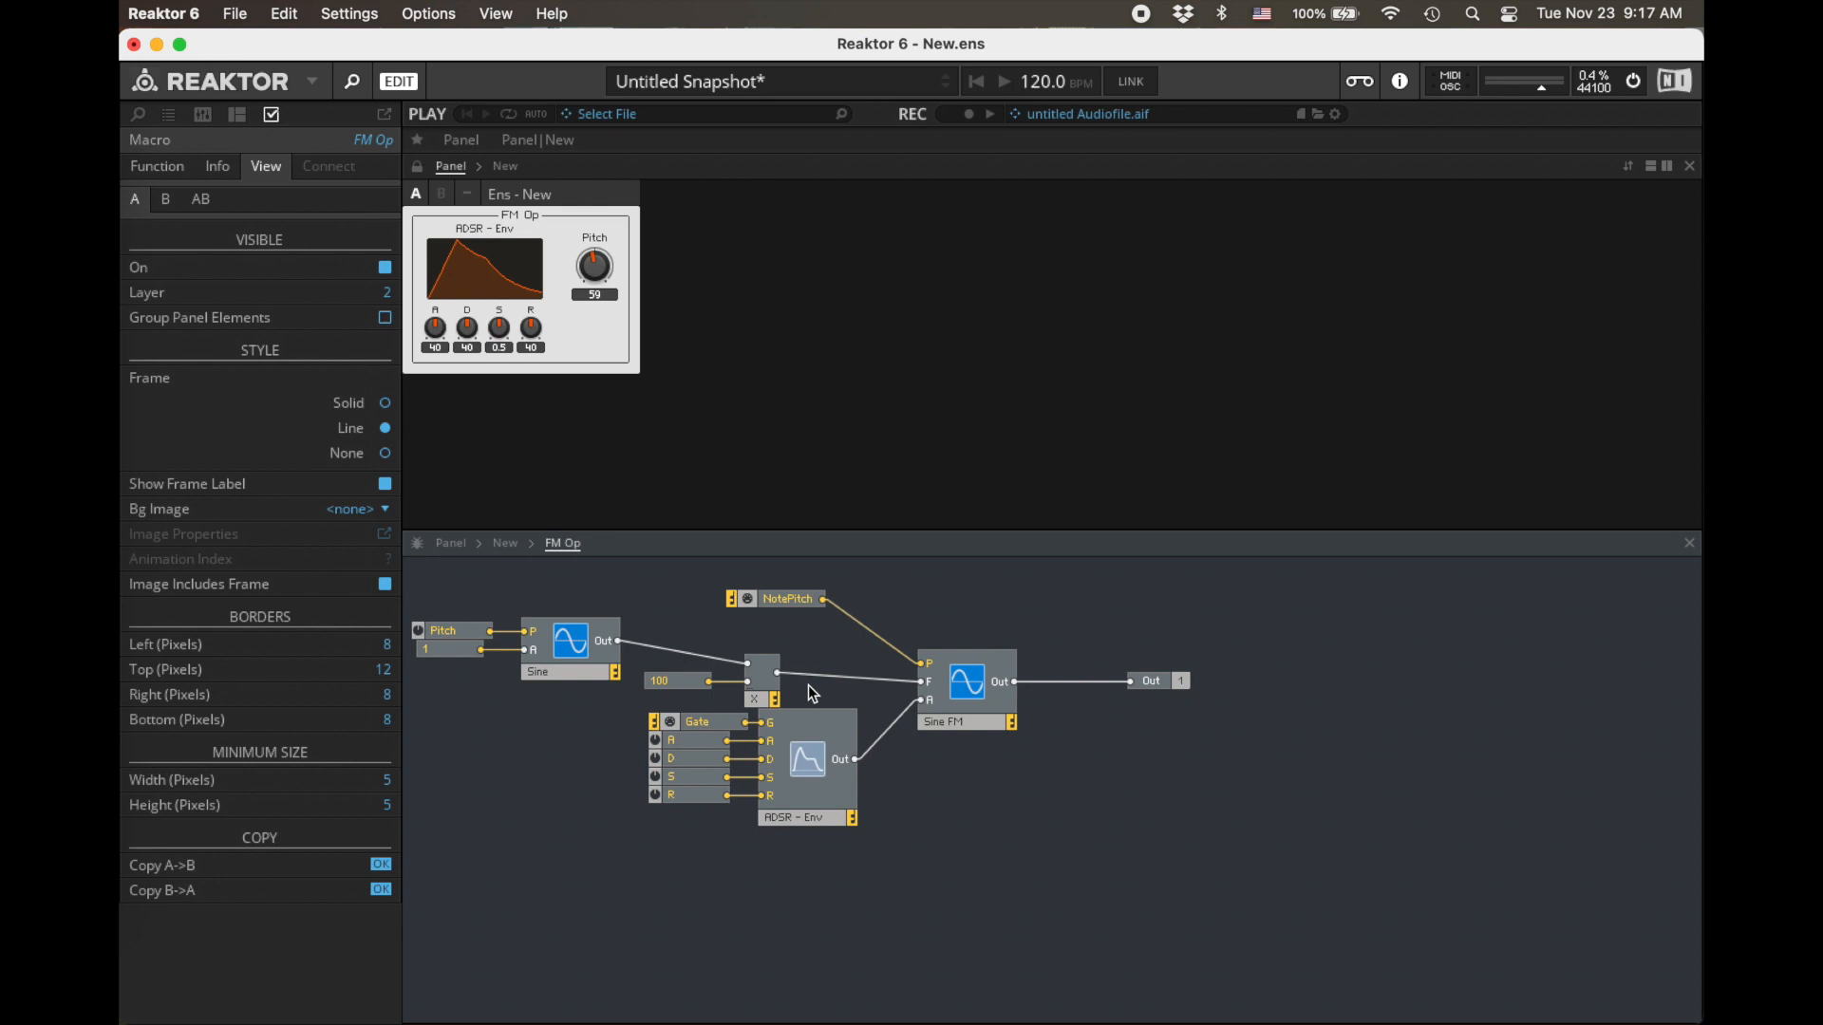
drag(811, 688, 448, 632)
key(Delete)
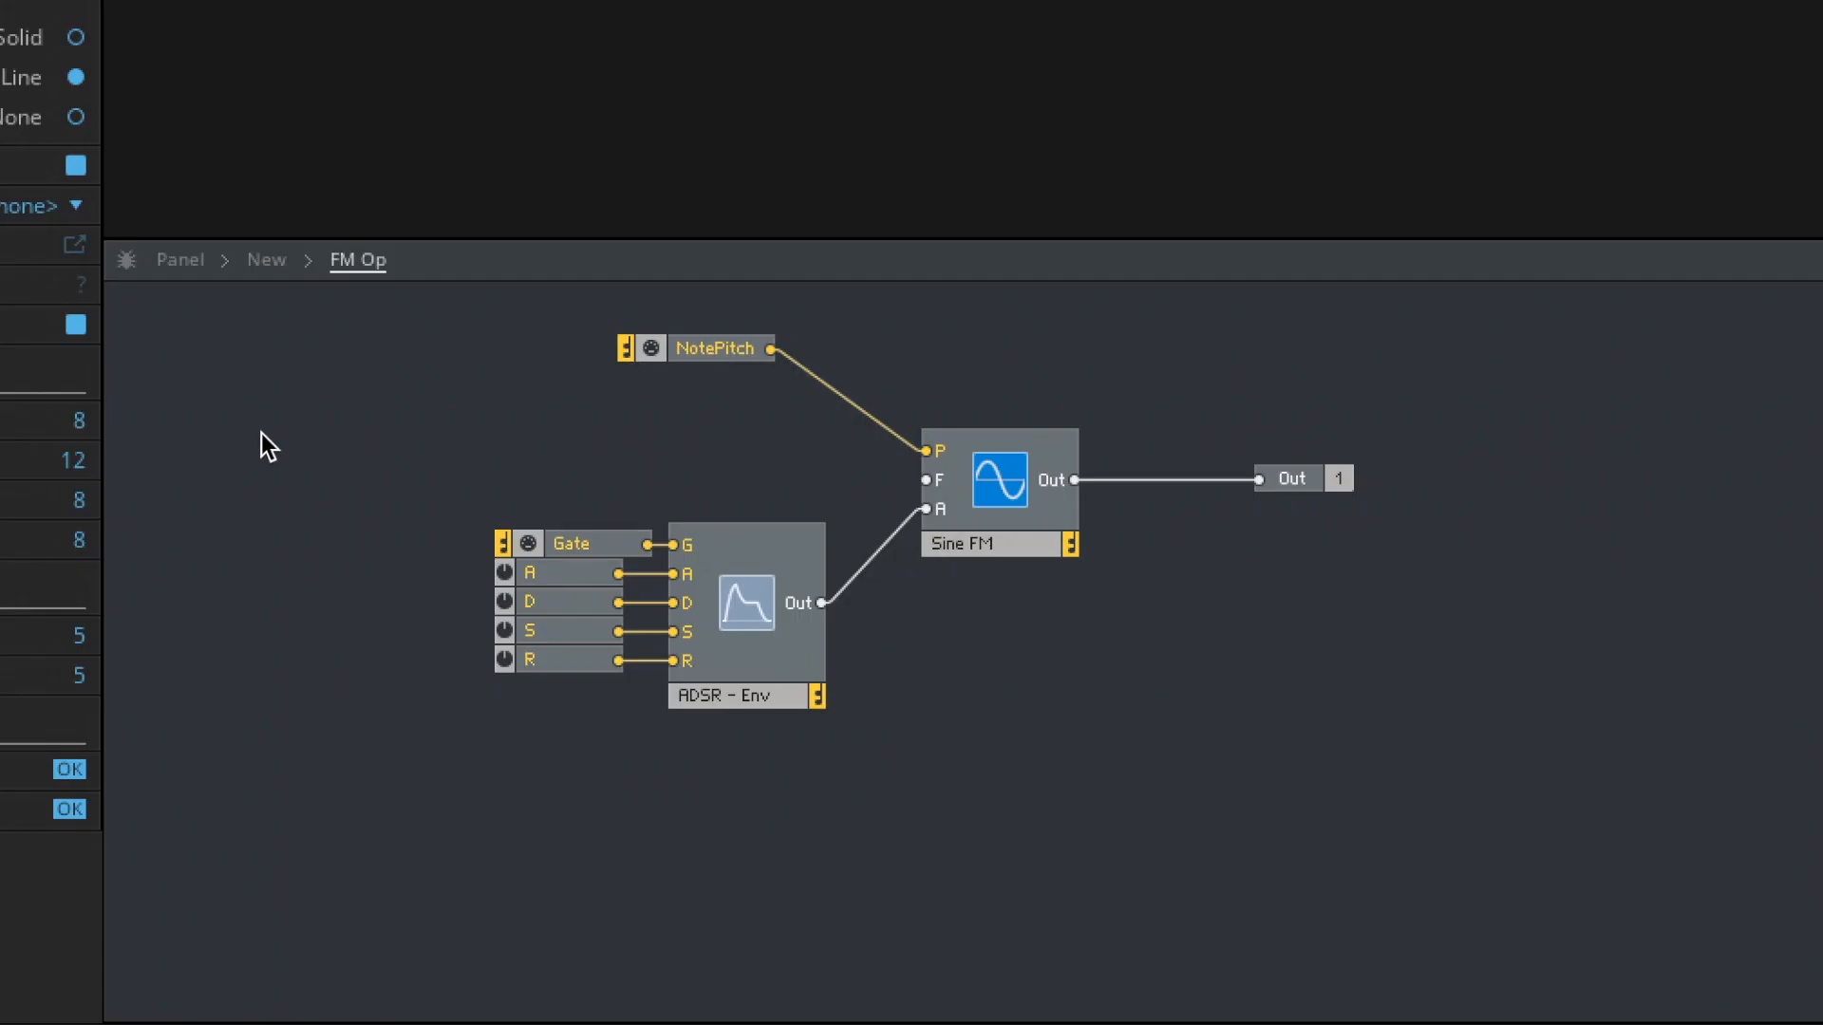
- Add an In port to the FM Op macro, connect it to the Sine FM oscillator's F input and name it F
double_click(260, 433)
text(in)
key(Return)
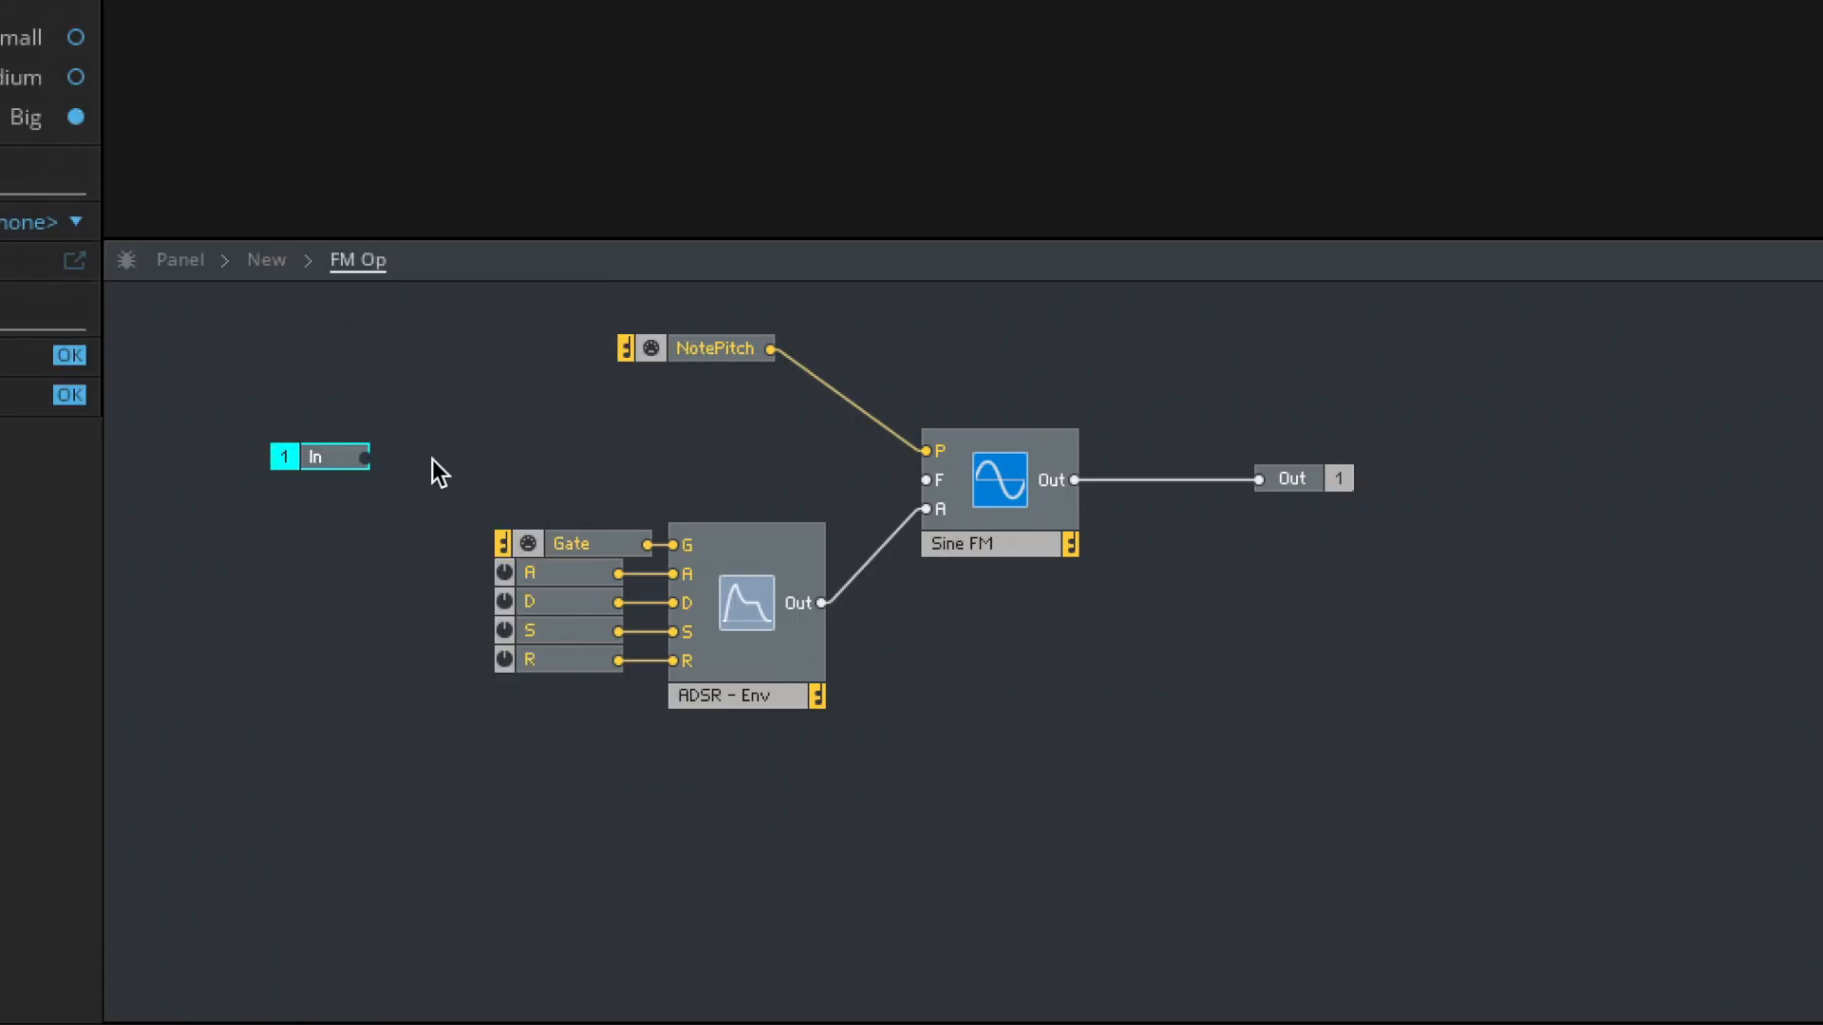
drag(365, 458, 927, 479)
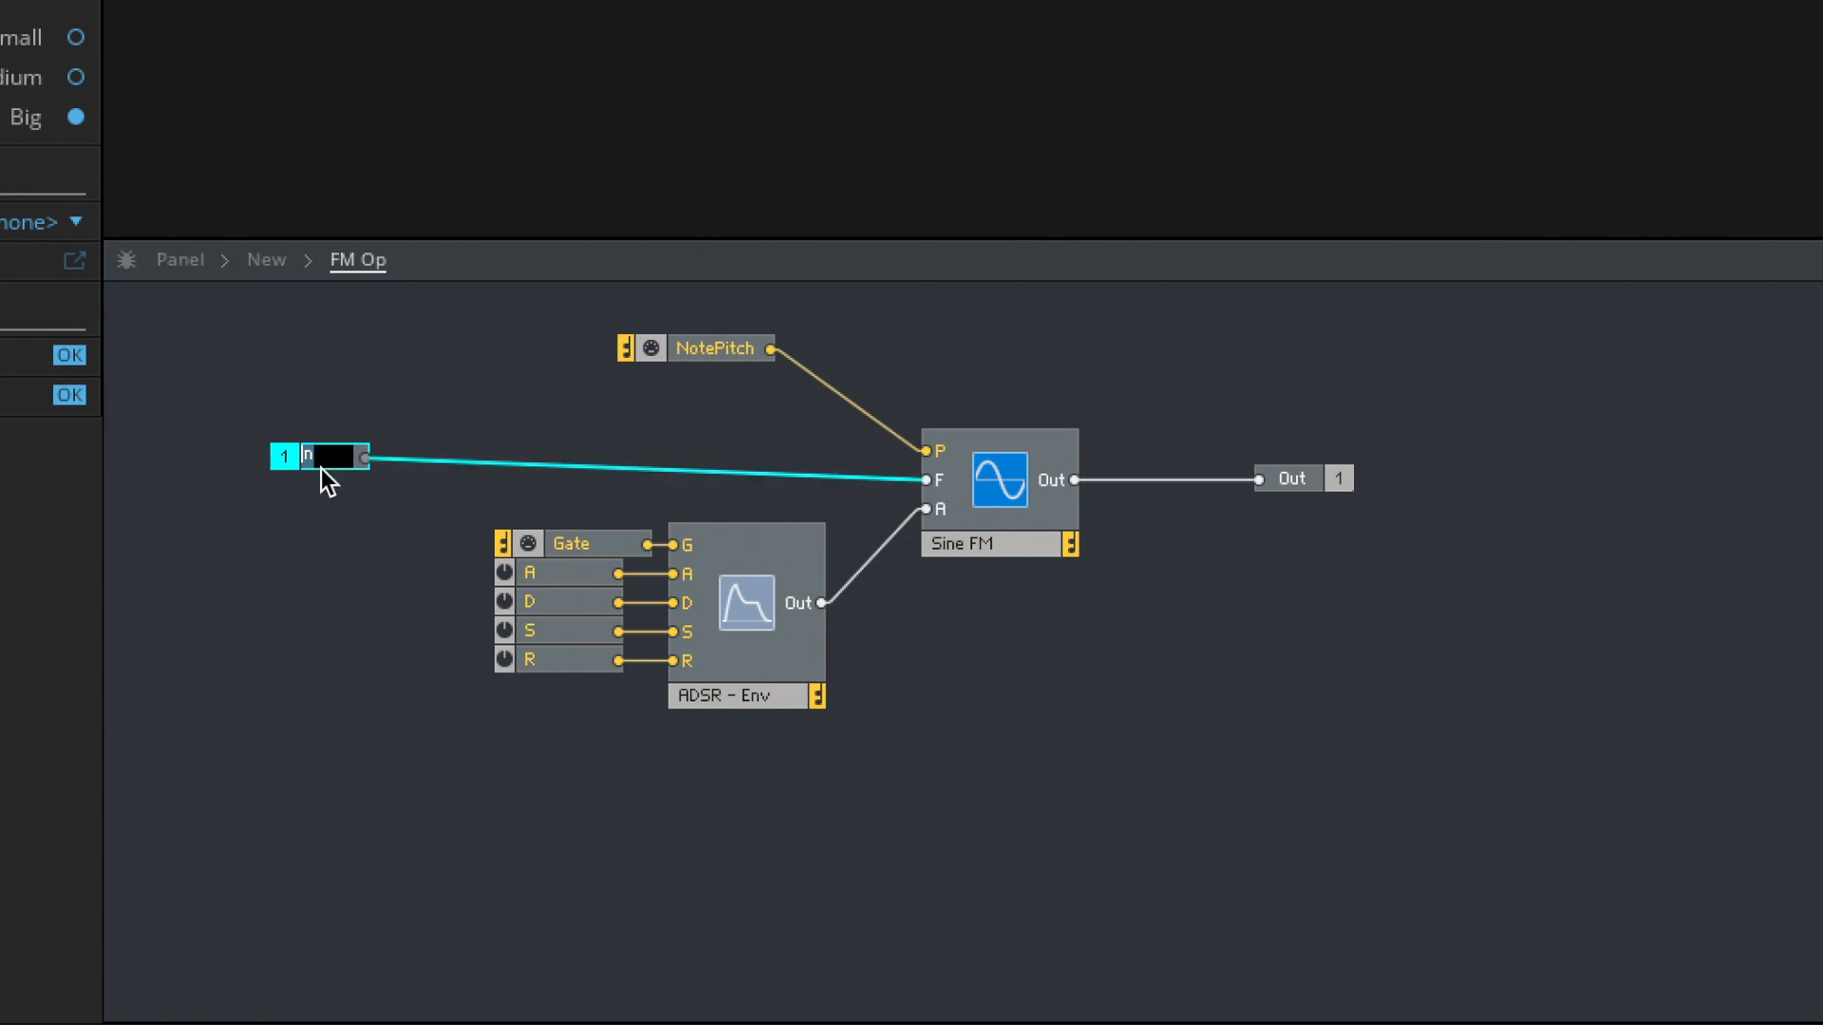
text(F)
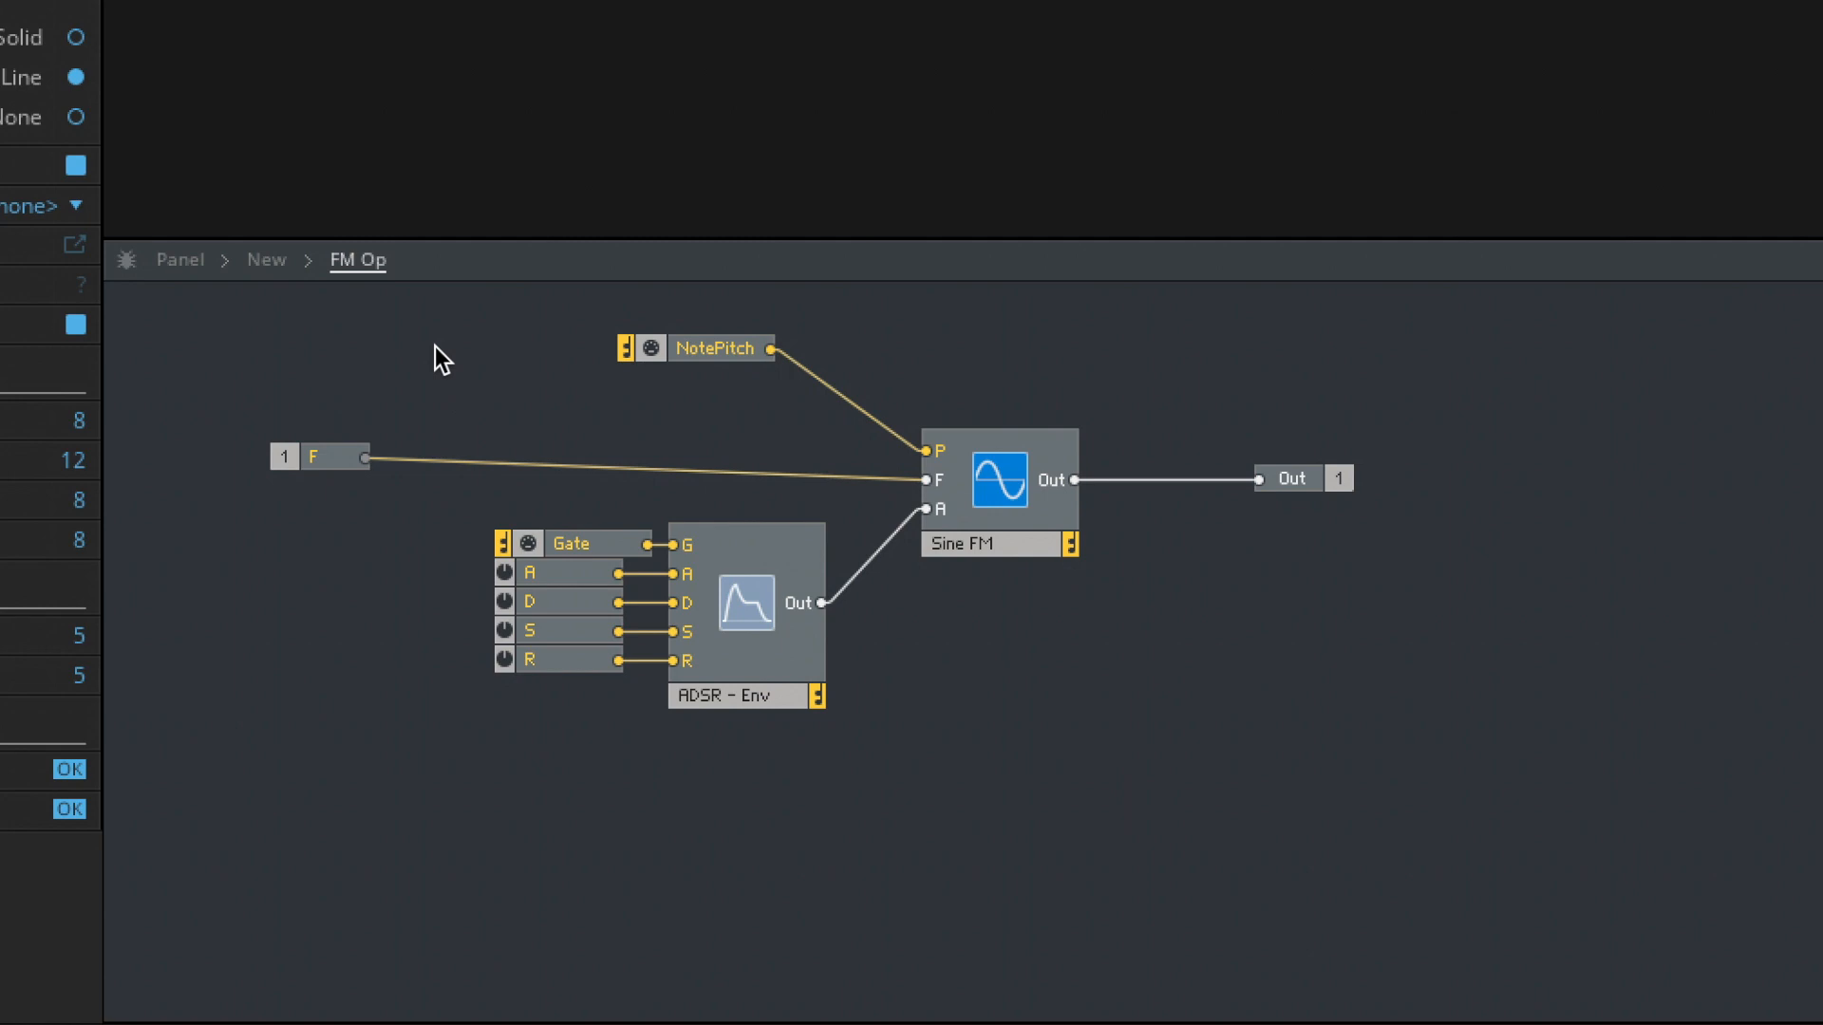
- Try duplicating the FM Op macro in the enclosing New structure, and return inside the original macro
double_click(437, 346)
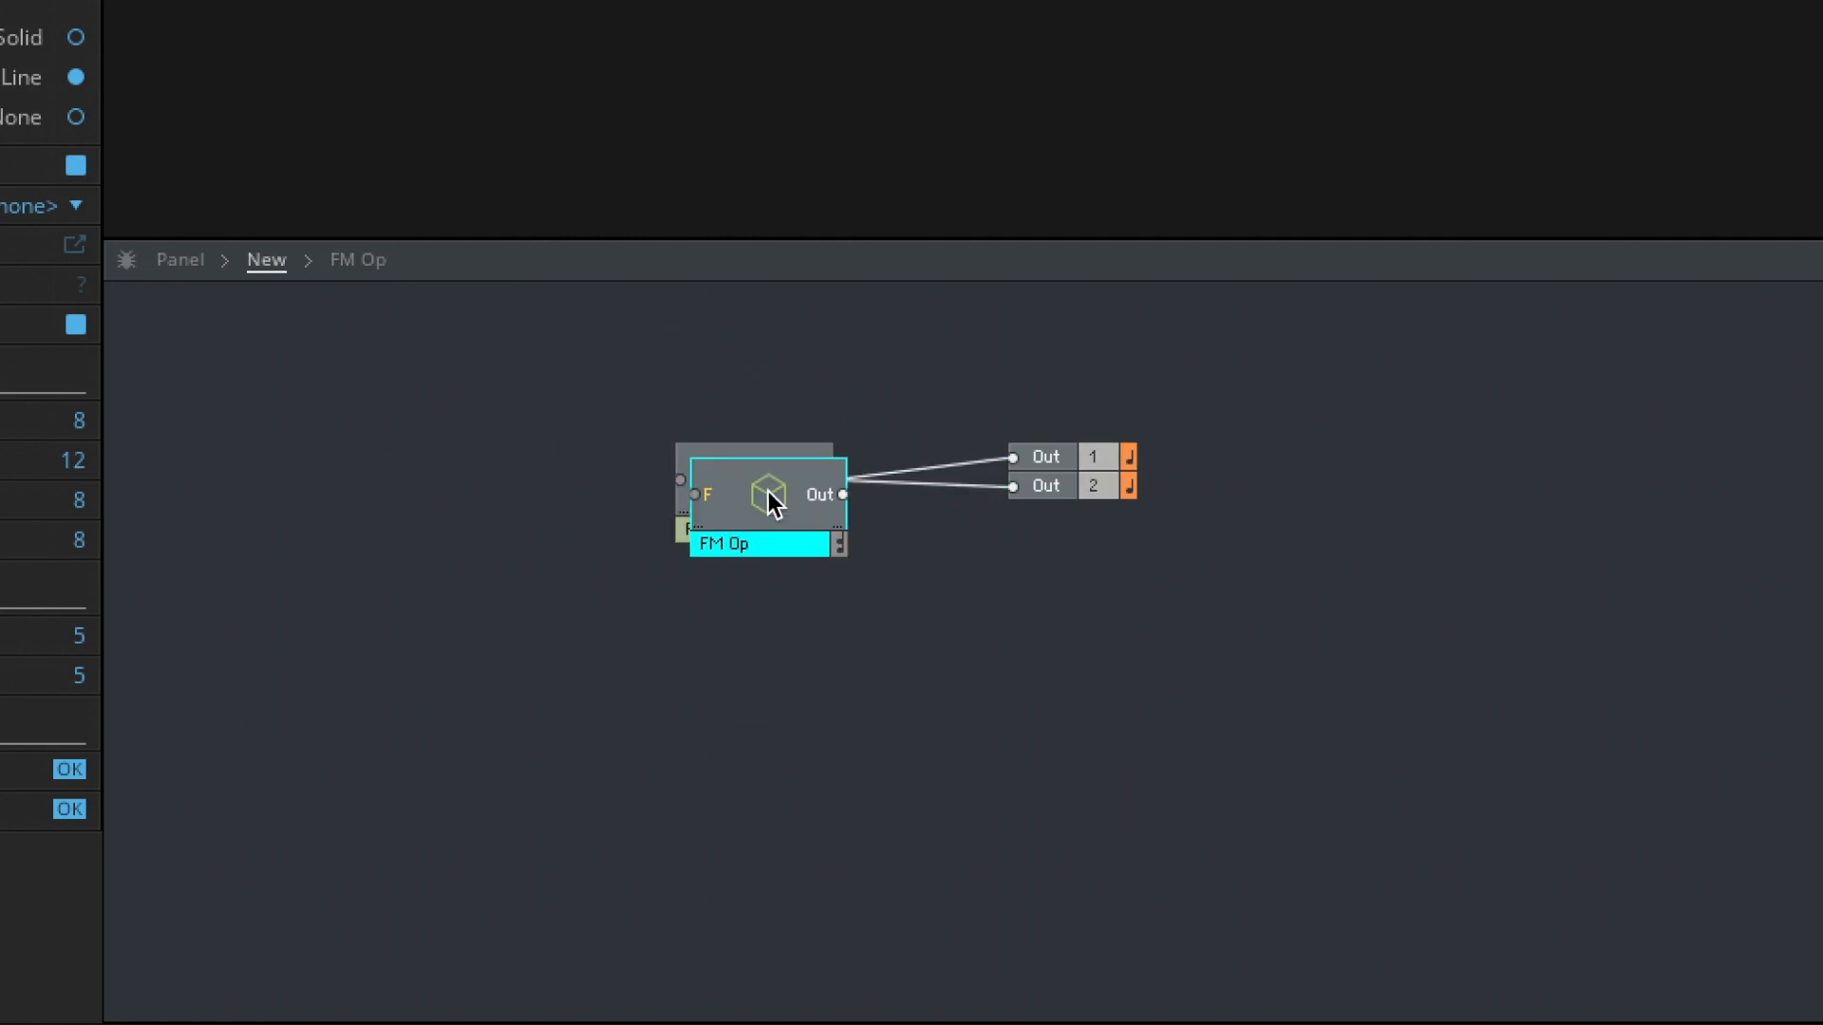
drag(707, 517, 529, 514)
key(Delete)
double_click(737, 483)
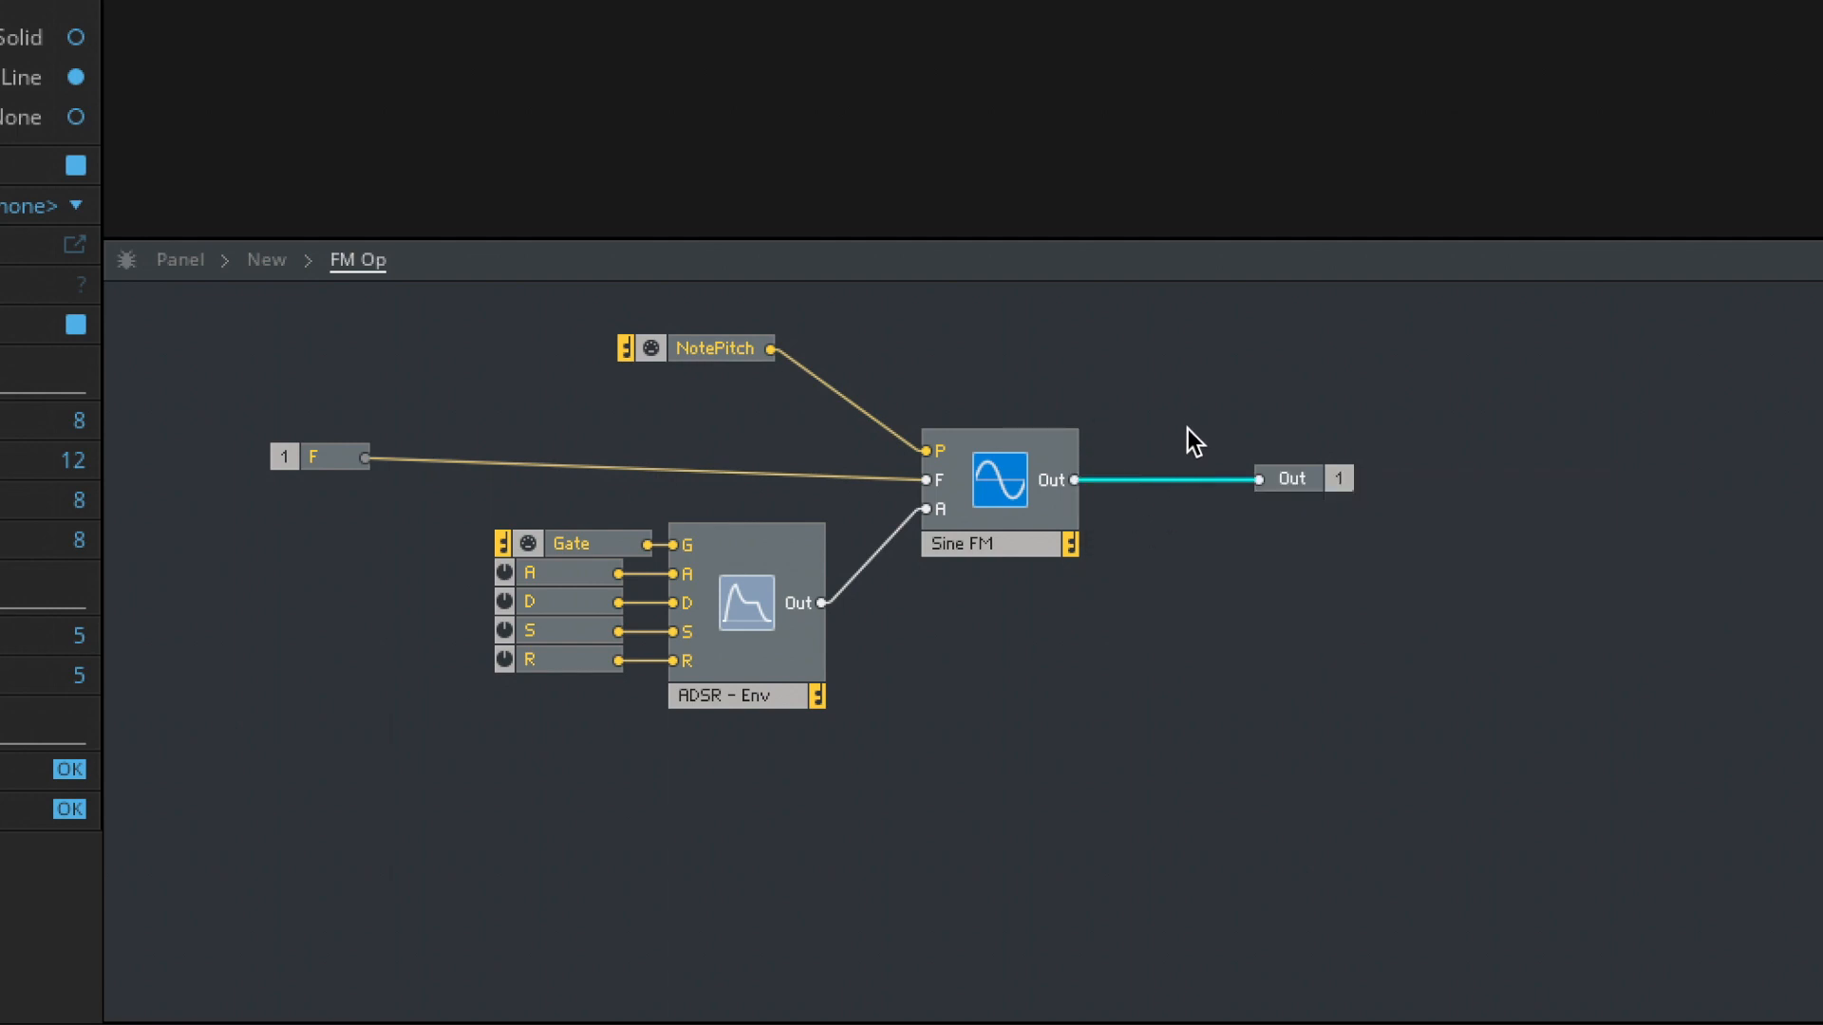
- Disconnect the F port from the Sine FM oscillator and move the port to just above the Gate module
click(682, 480)
key(Delete)
drag(346, 470, 497, 491)
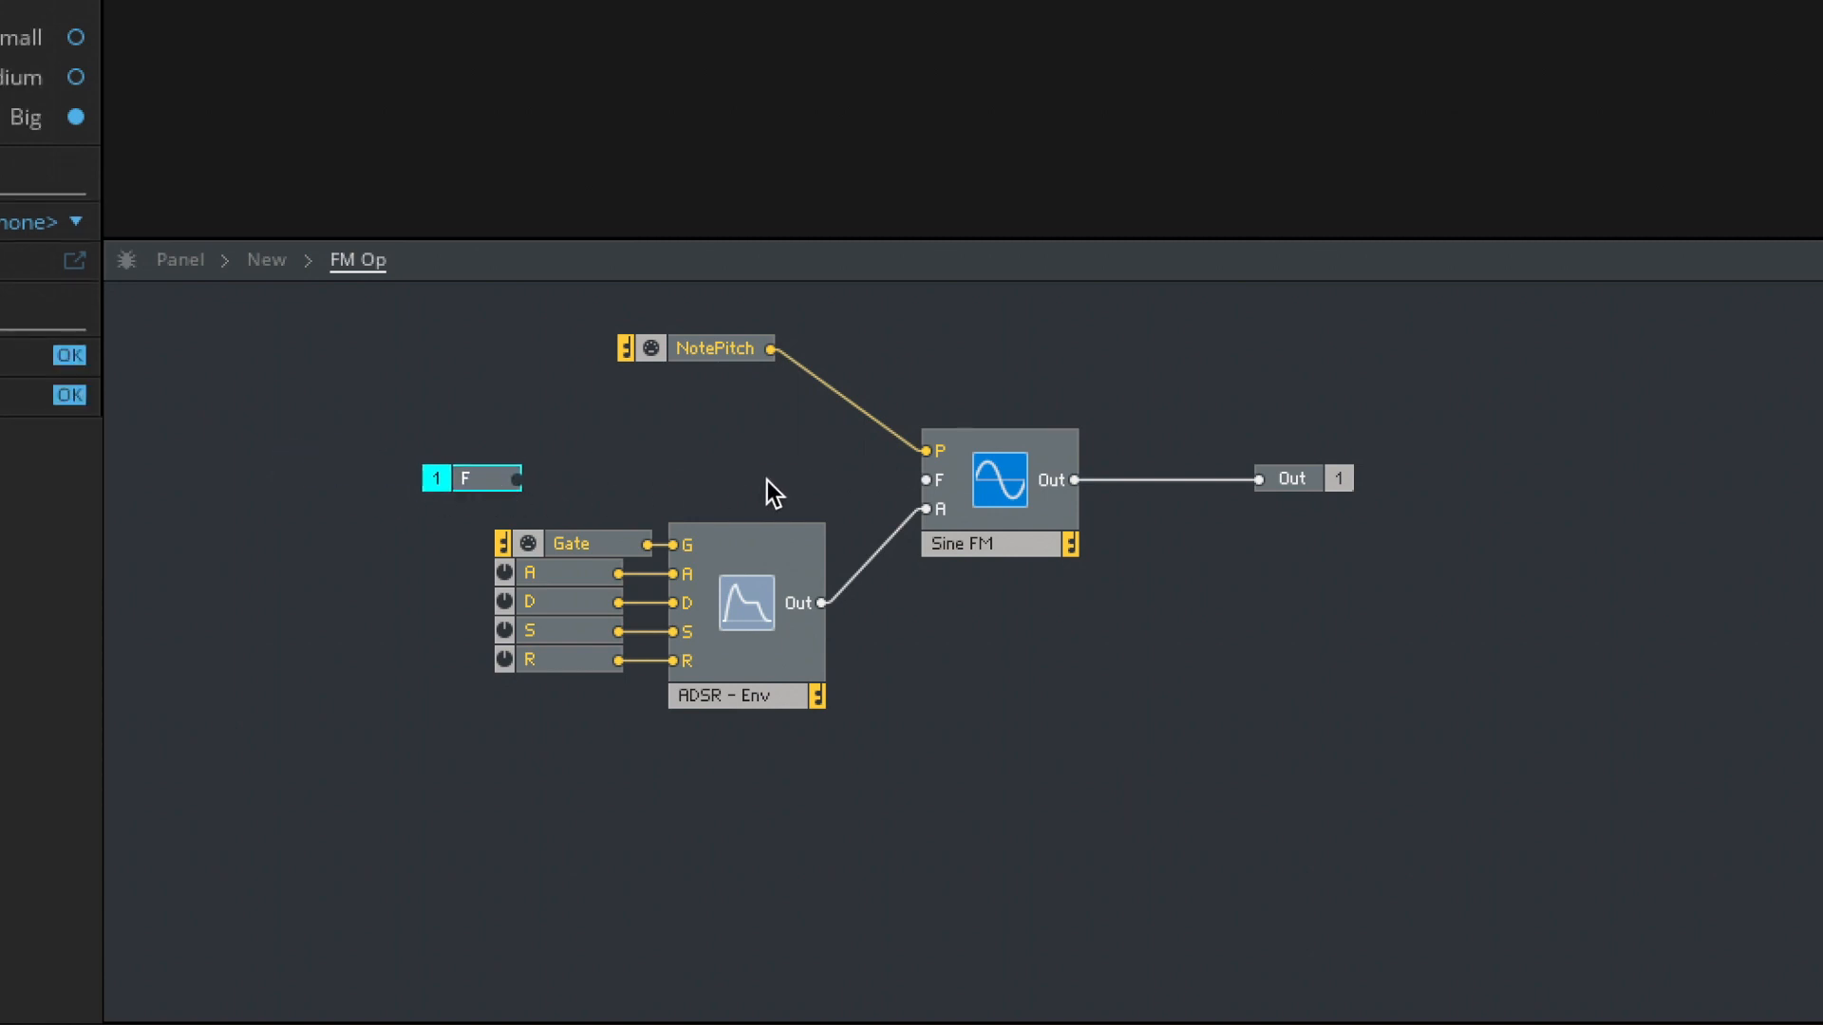
- Move NotePitch further from the Sine FM oscillator and delete the wire to the oscillator's P input
drag(678, 357, 429, 342)
click(657, 408)
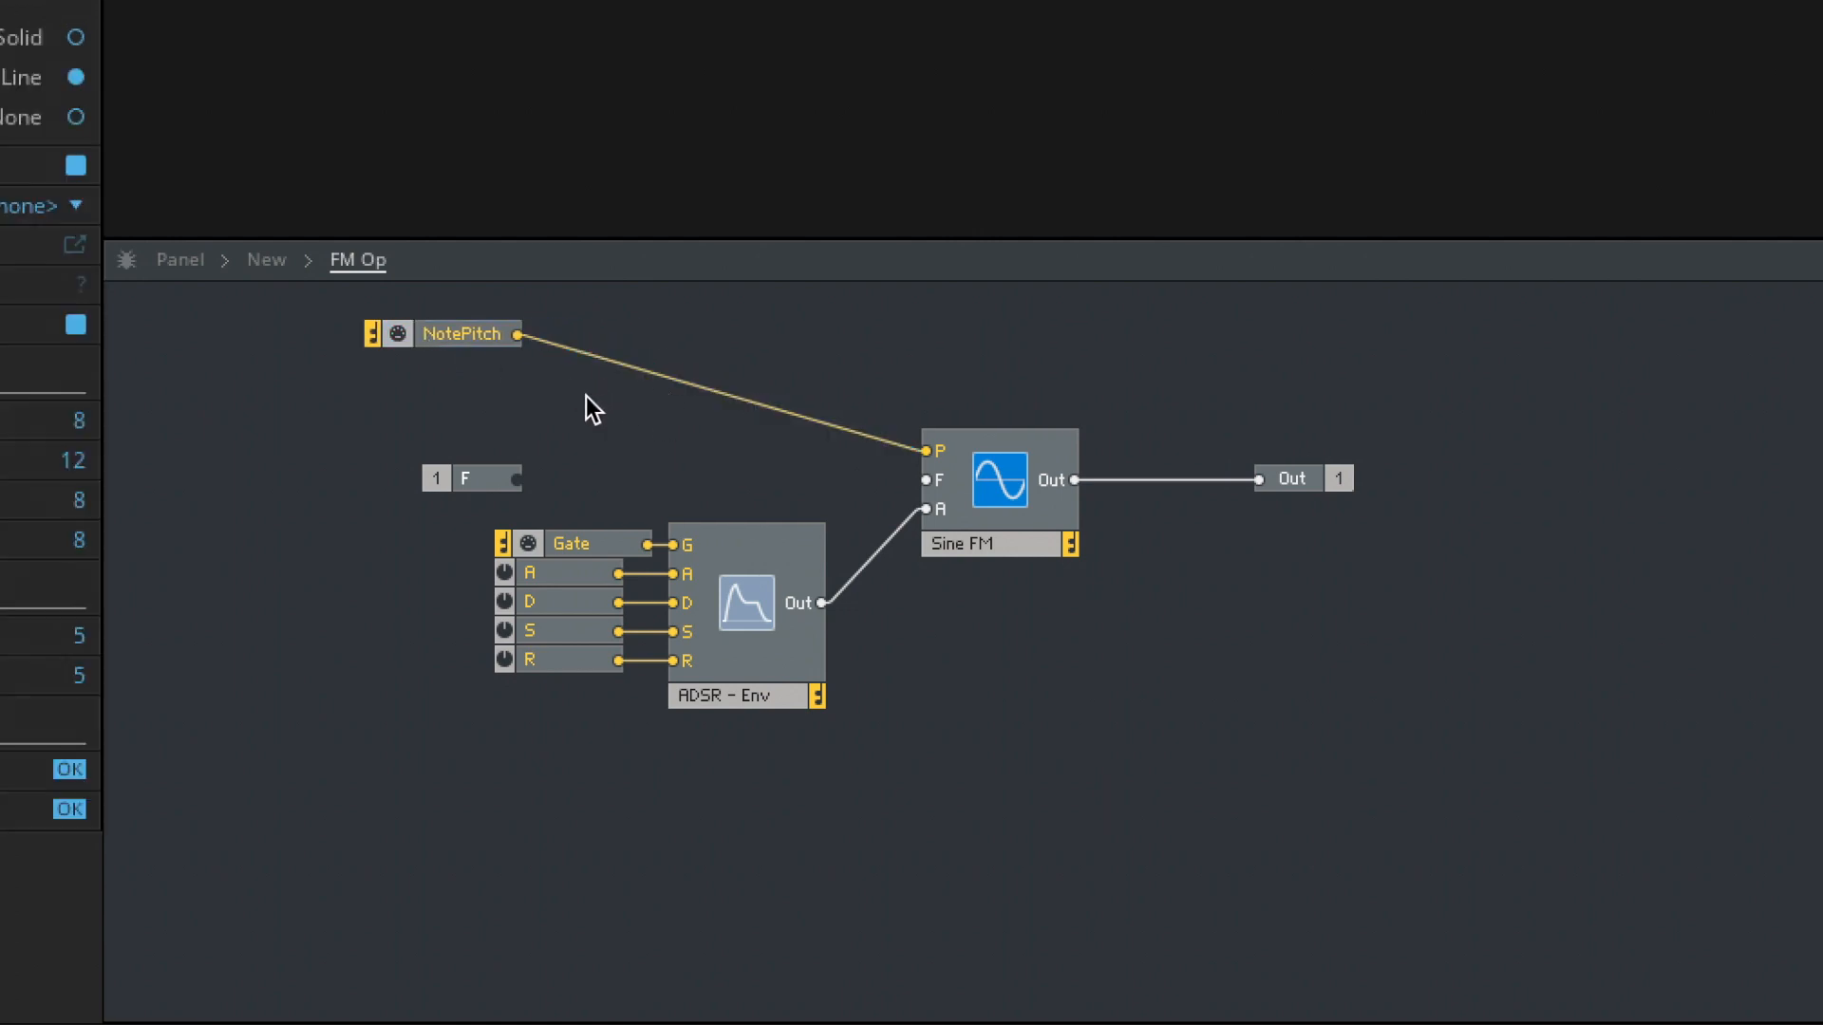
drag(431, 330, 465, 351)
click(642, 386)
click(668, 380)
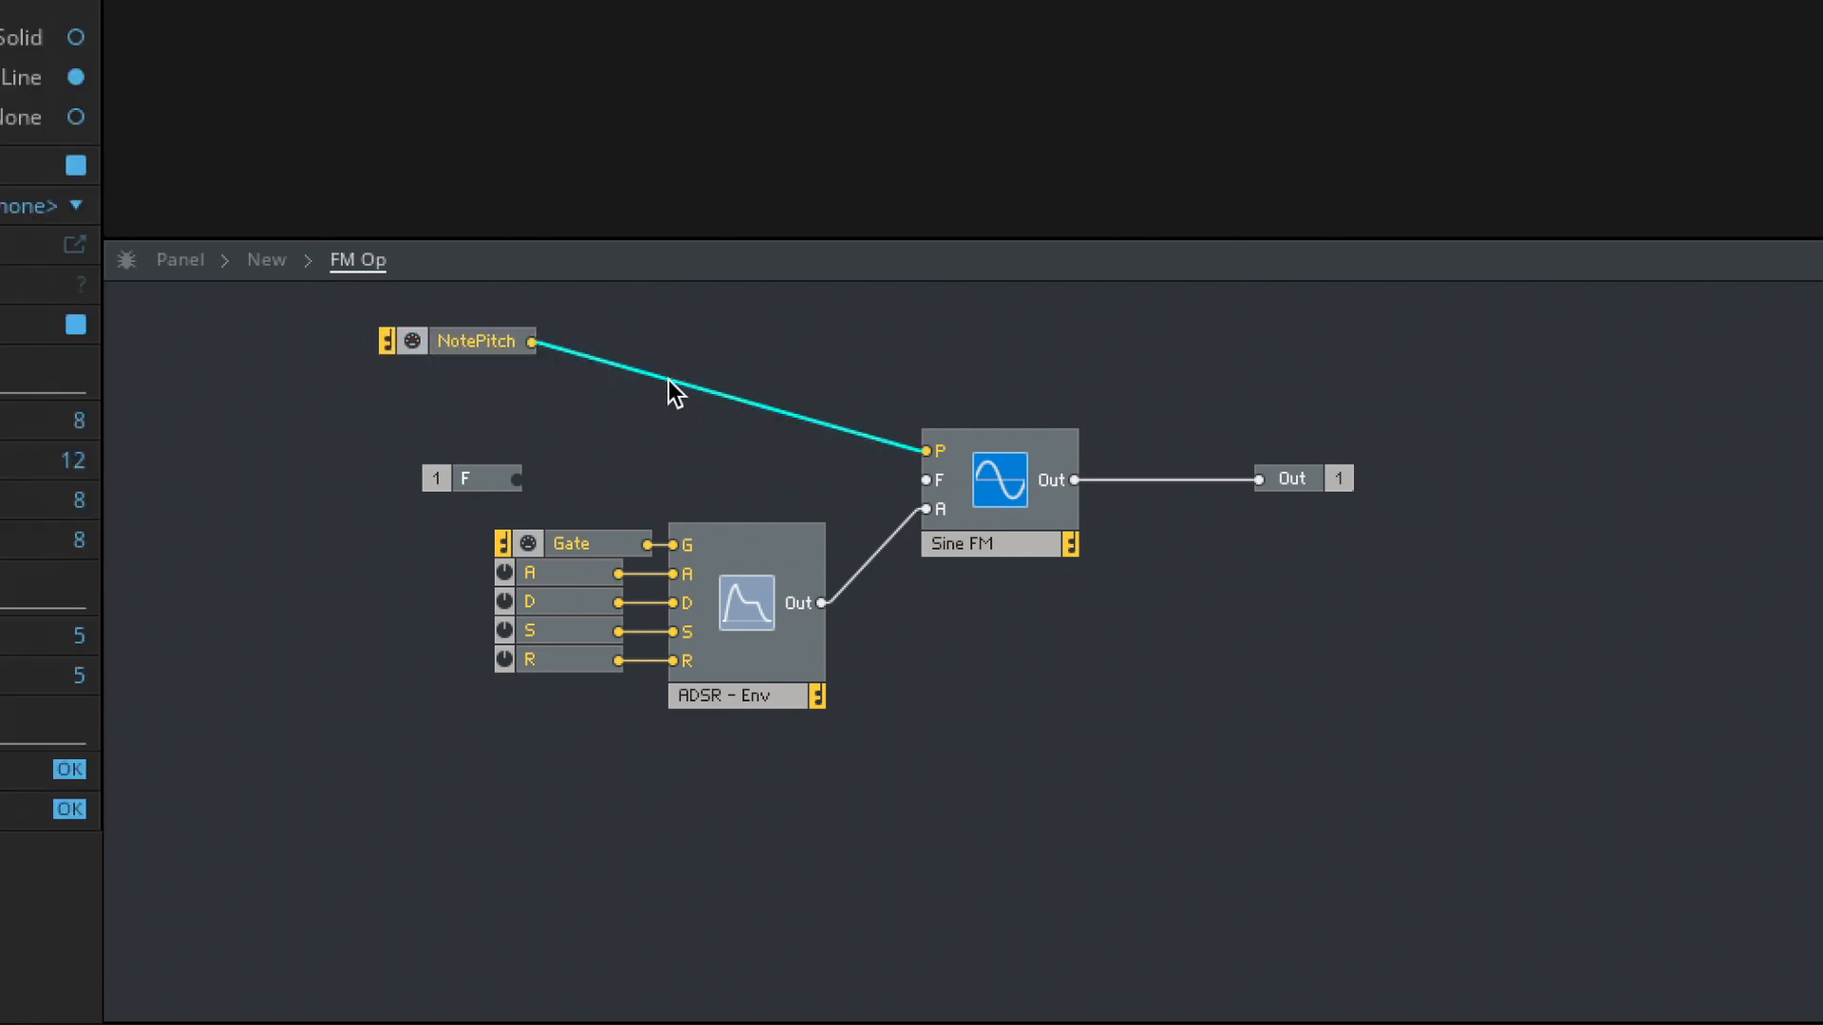
key(Delete)
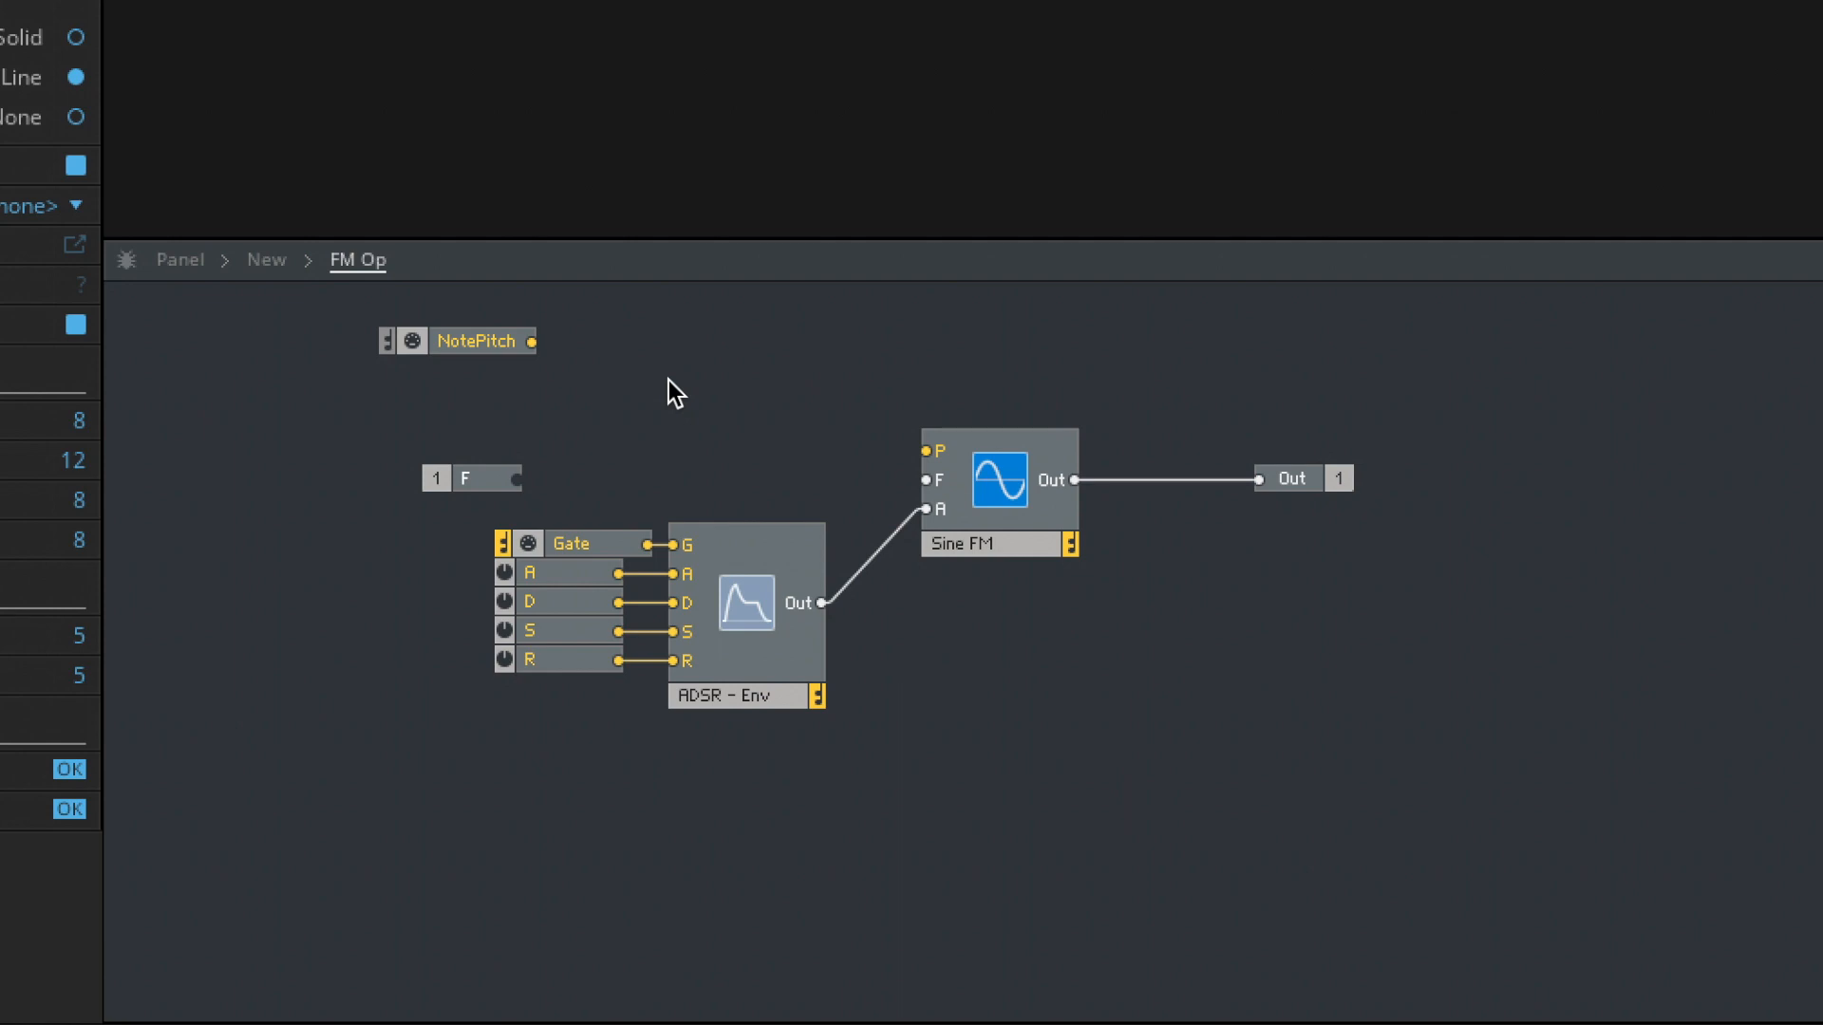
- Add an Expon. (F) module beside NotePitch and connect NotePitch to its P input
double_click(603, 325)
text(exp)
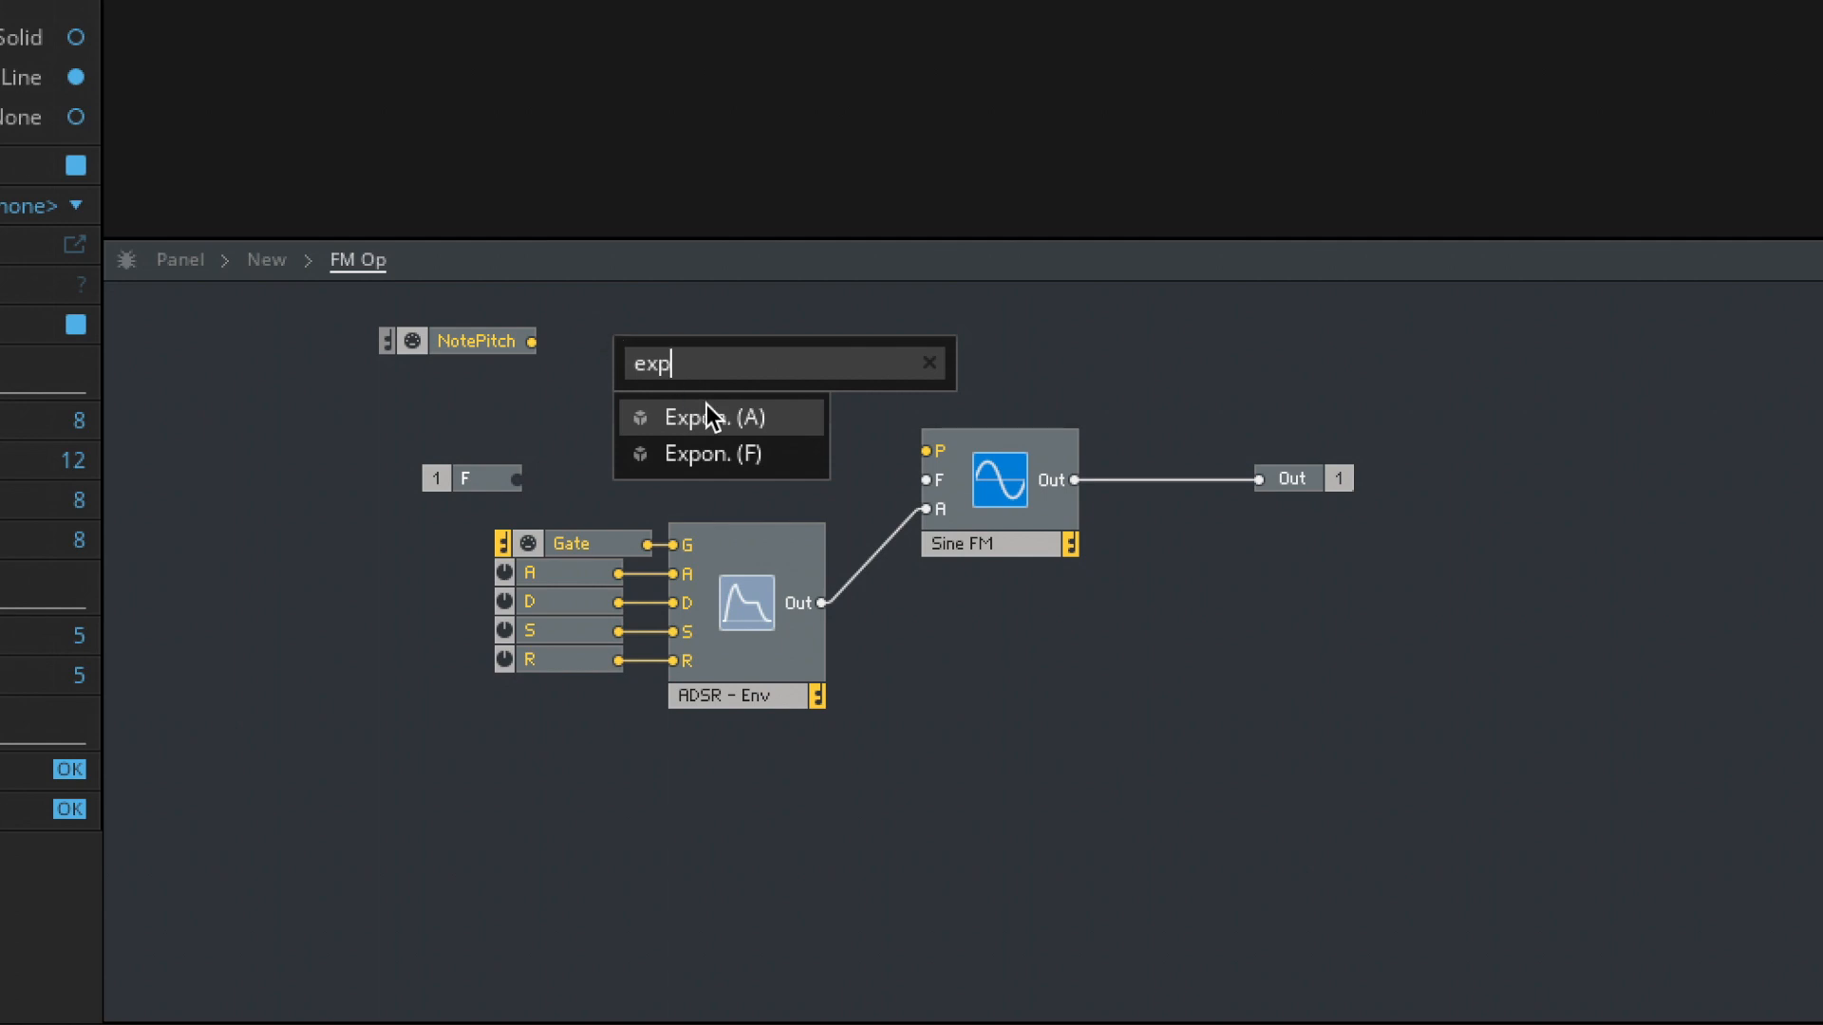
click(712, 452)
drag(531, 342, 602, 373)
drag(480, 345, 476, 344)
click(725, 345)
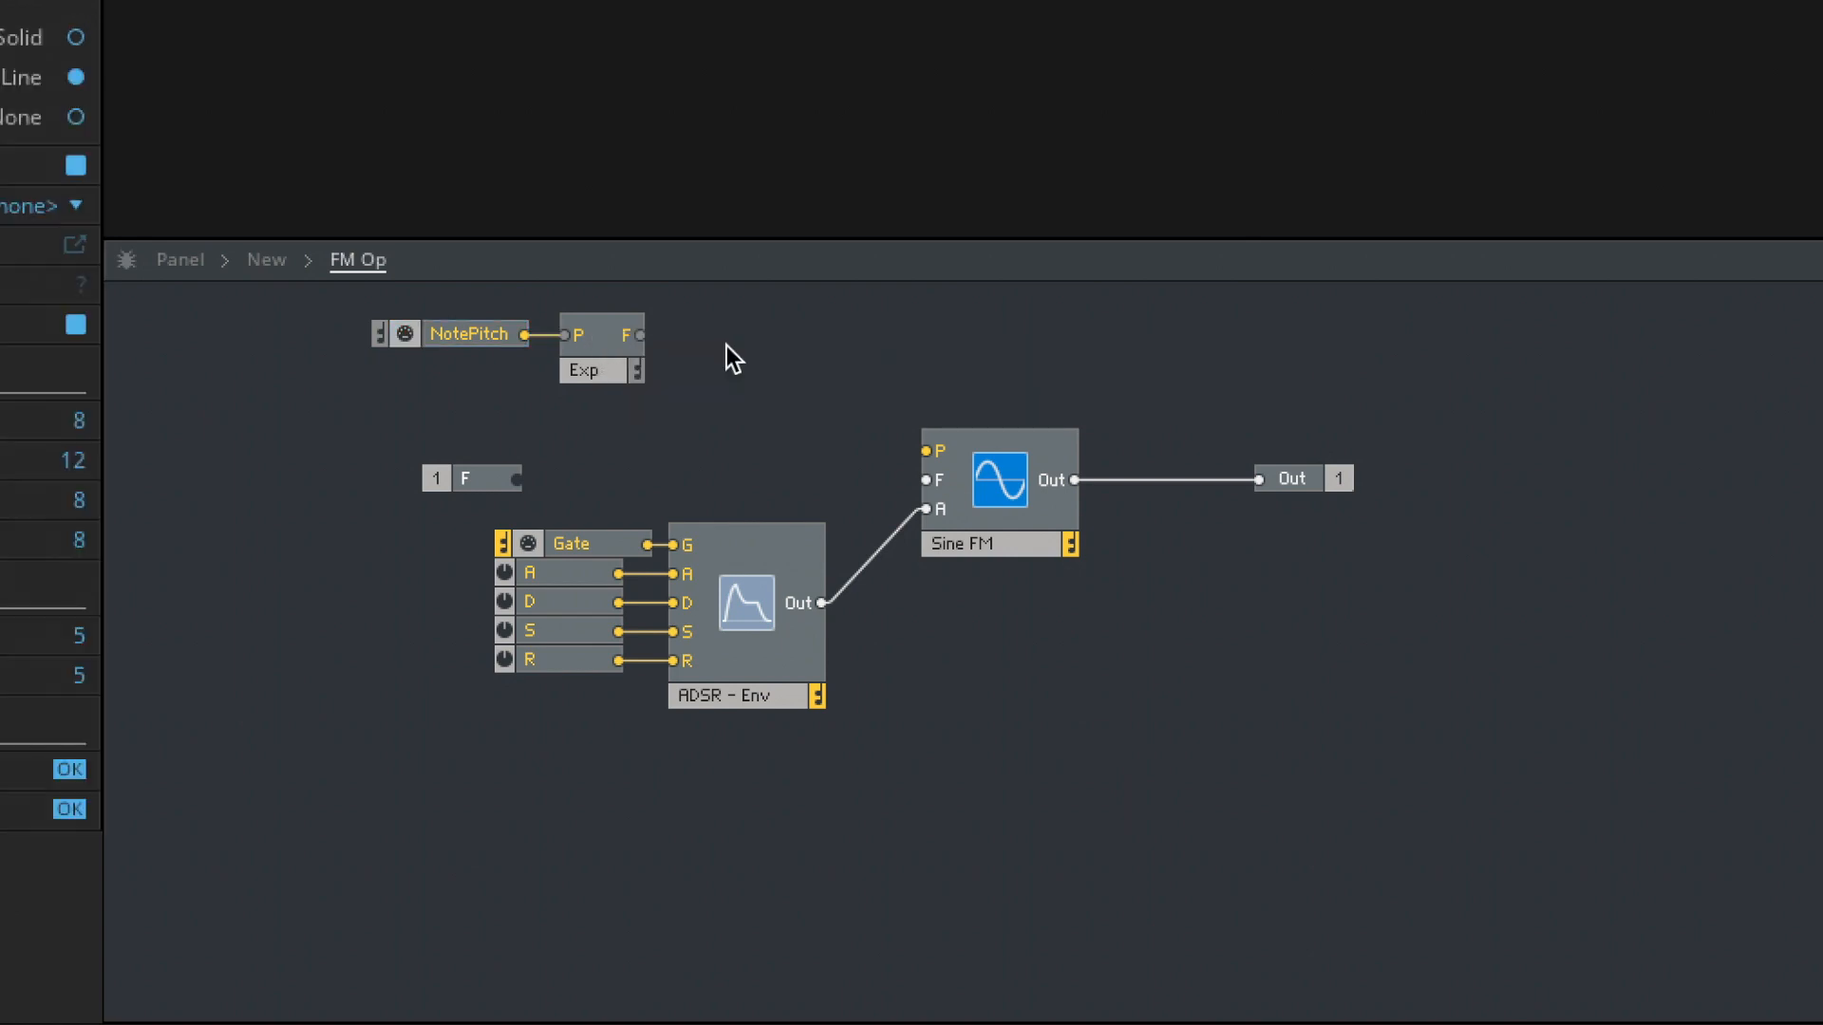
- Add a Log. (F) module and wire it between the Exp module's output and the Sine FM oscillator's P input
double_click(727, 345)
text(log)
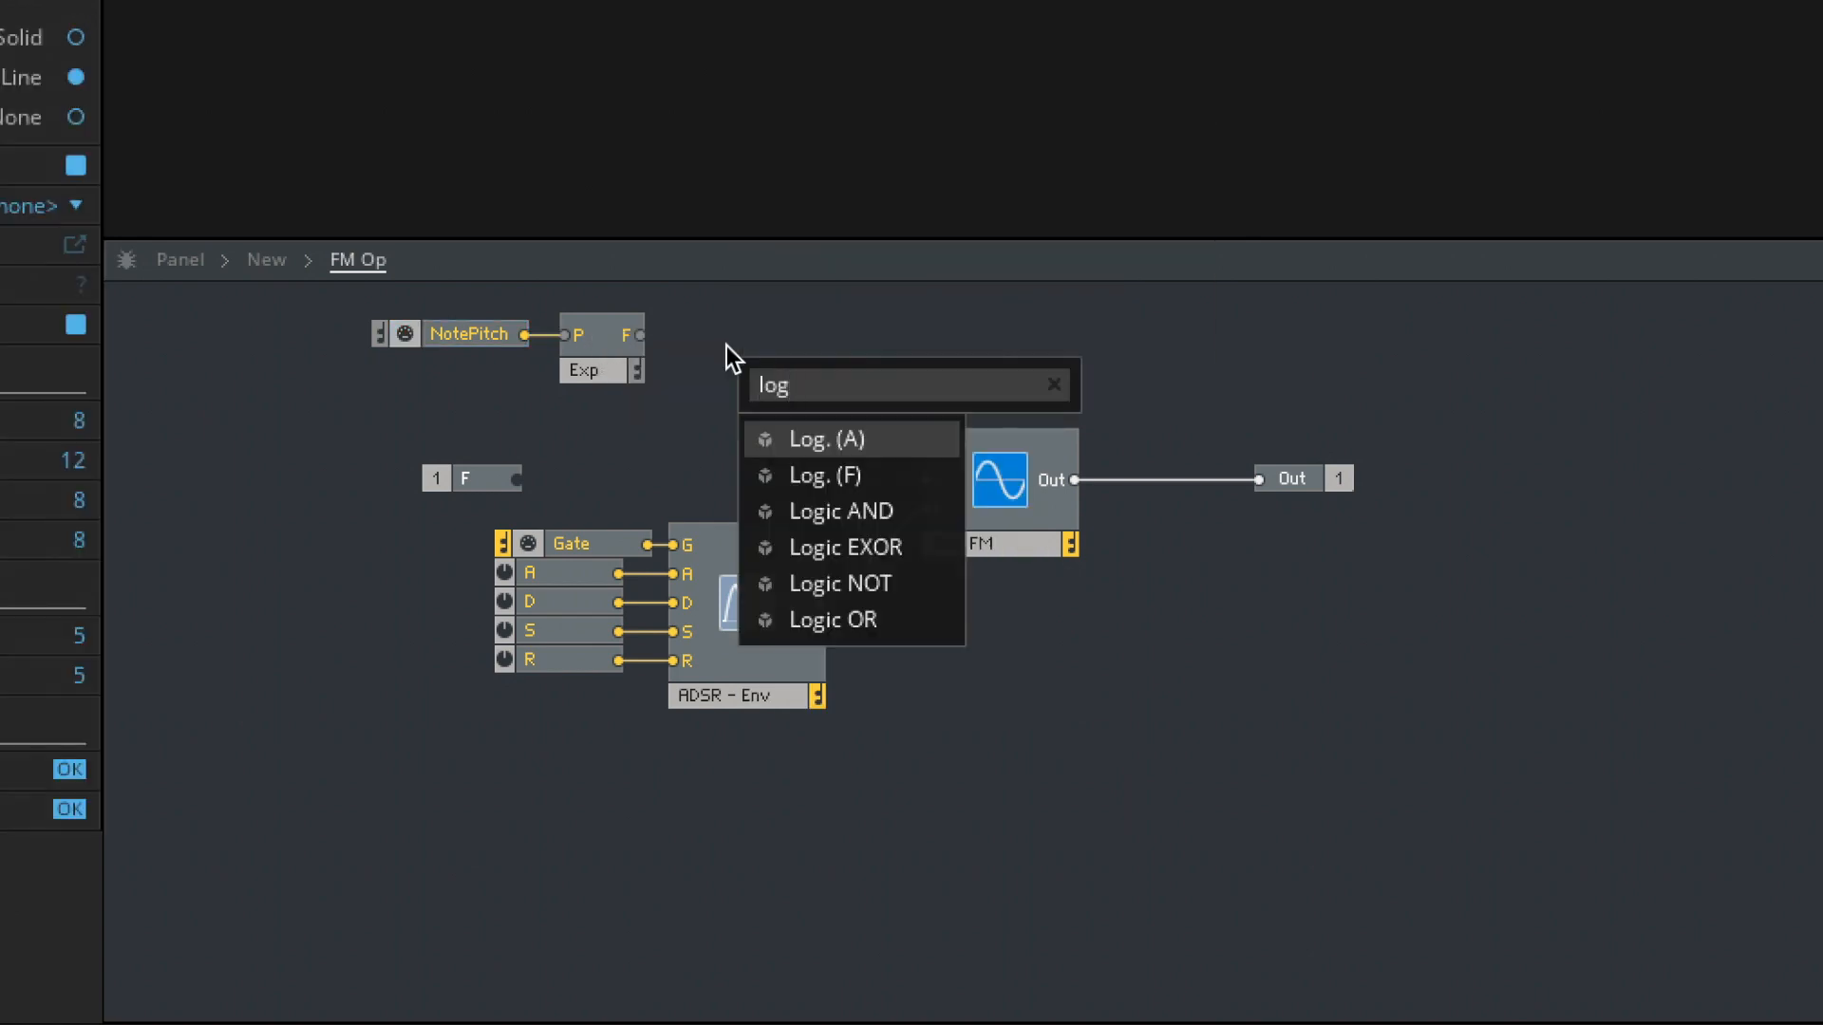
click(858, 476)
drag(628, 336, 927, 451)
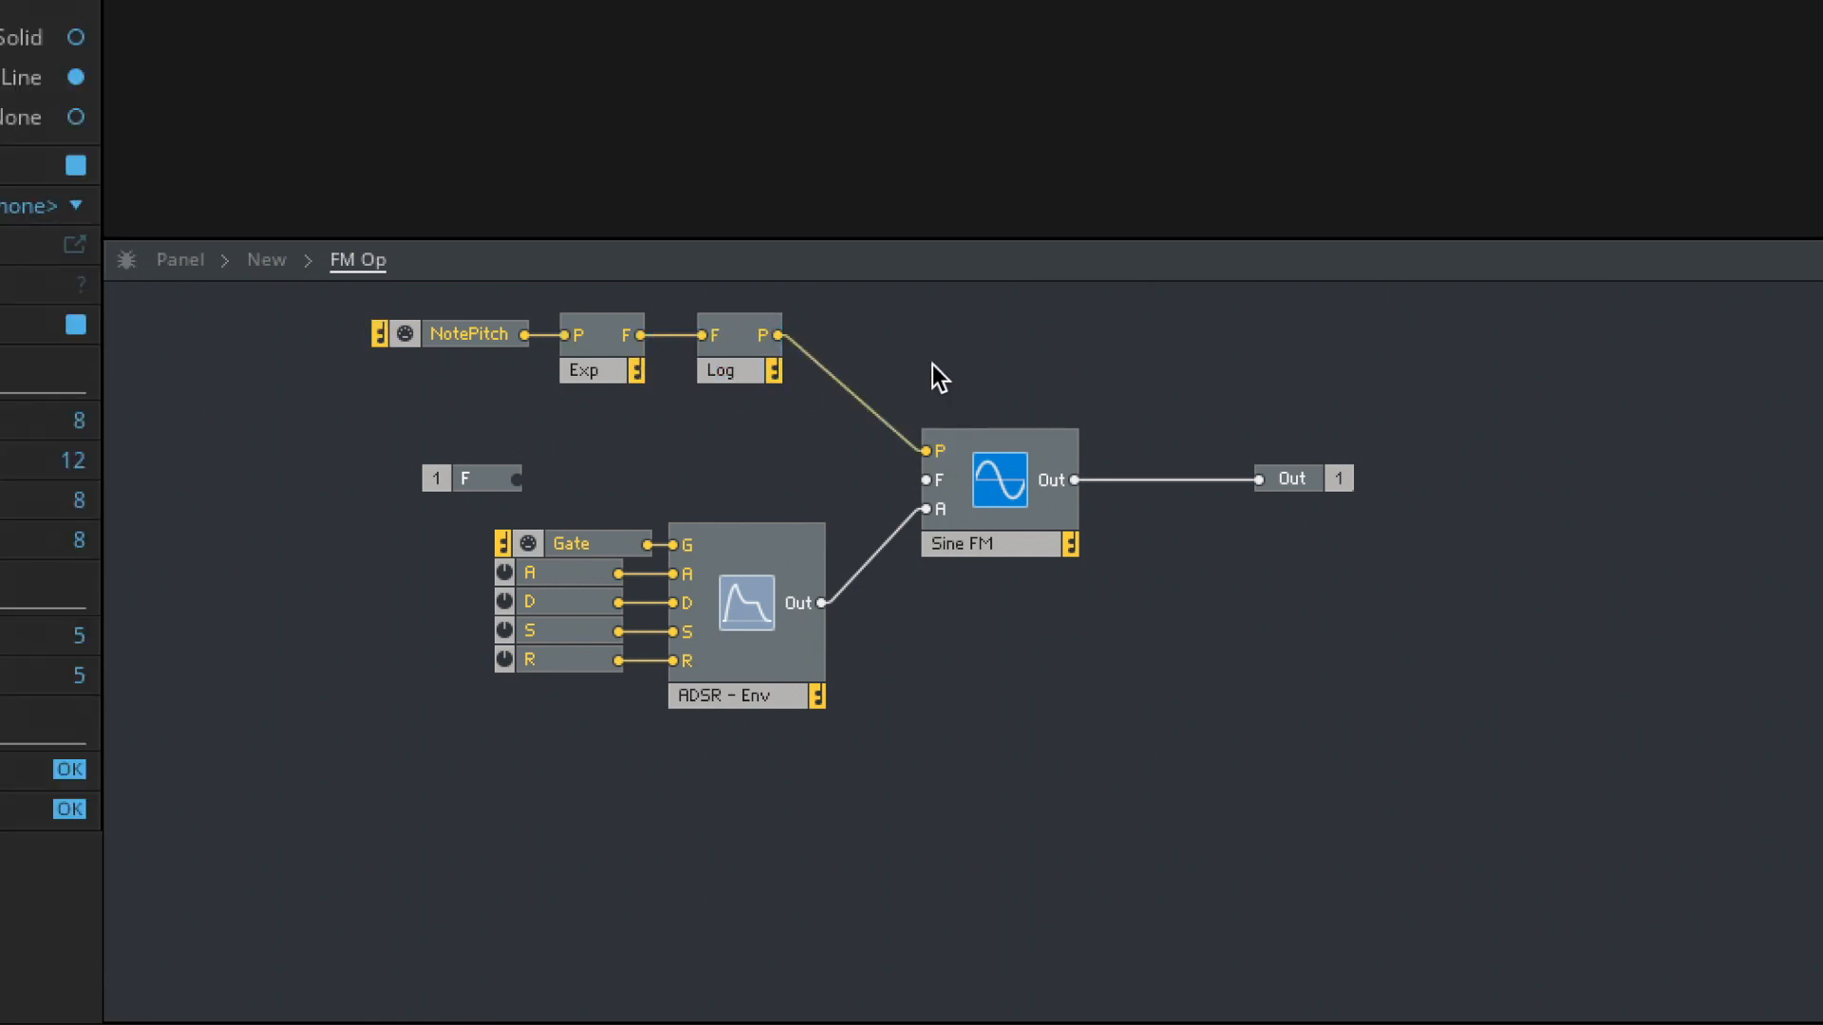
- Move the Log module away from the Exp module and delete the wire between them
click(583, 369)
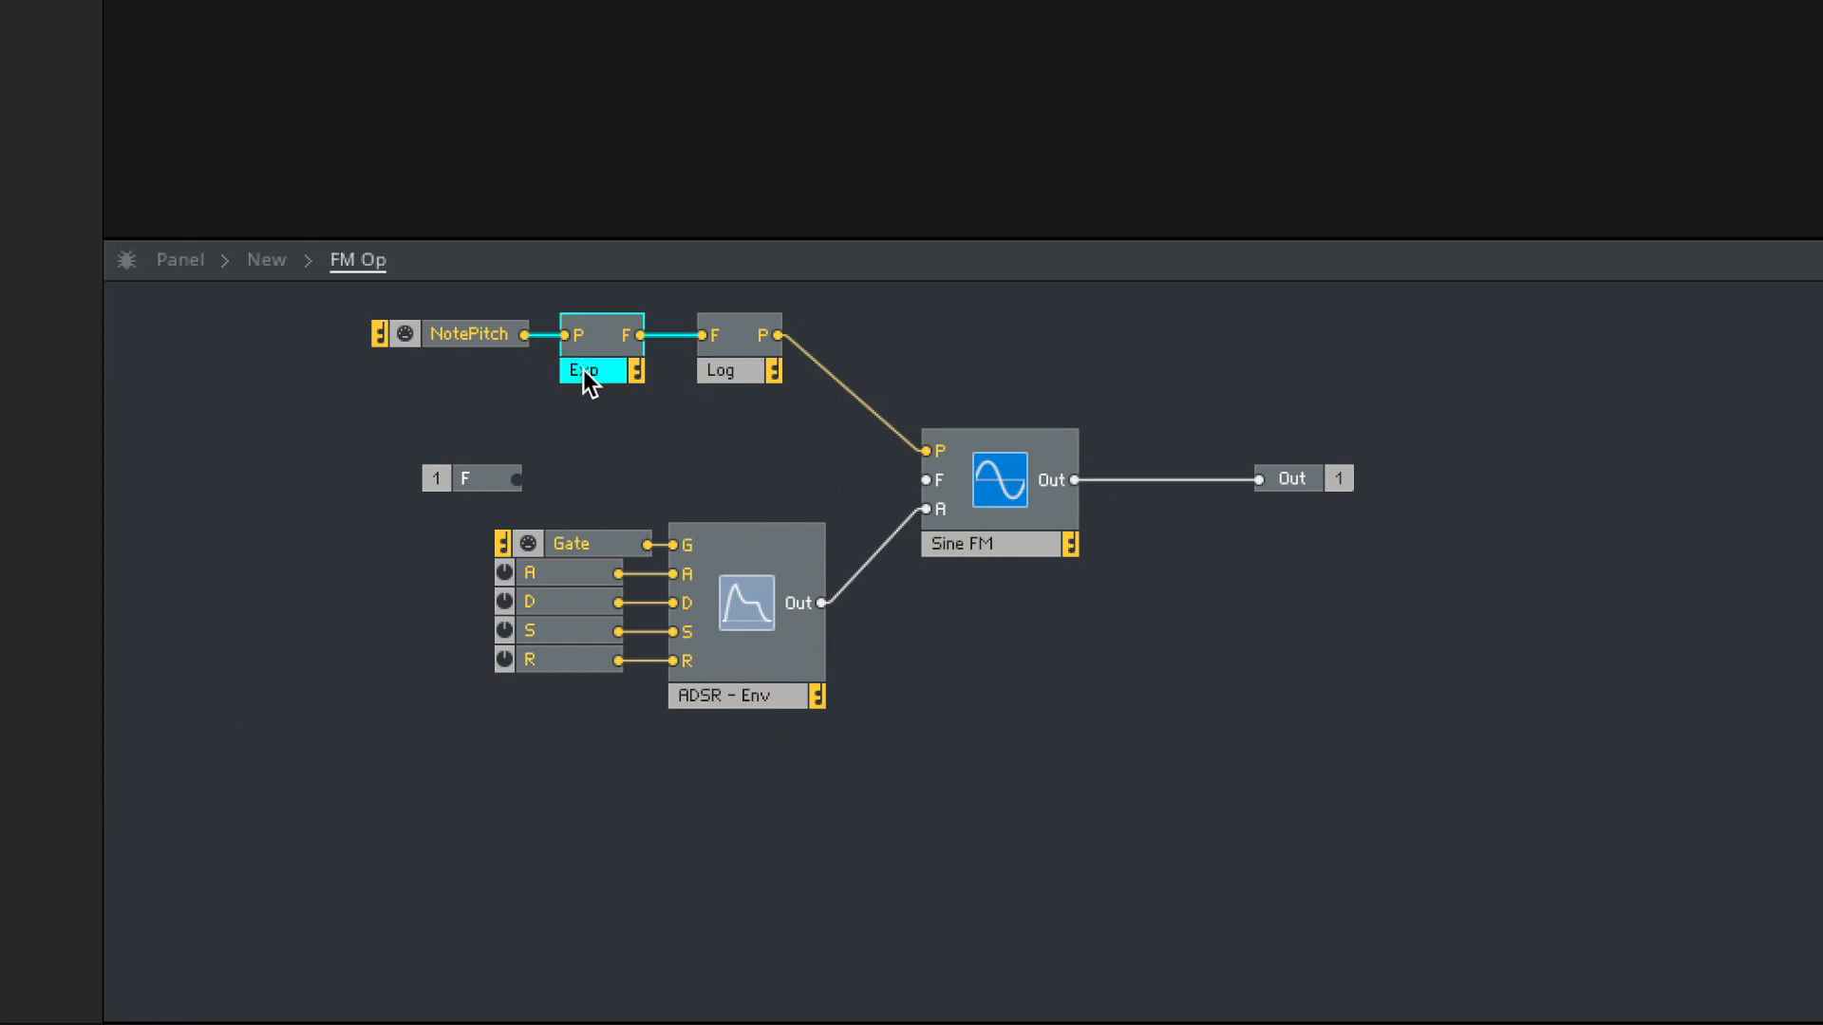
click(725, 368)
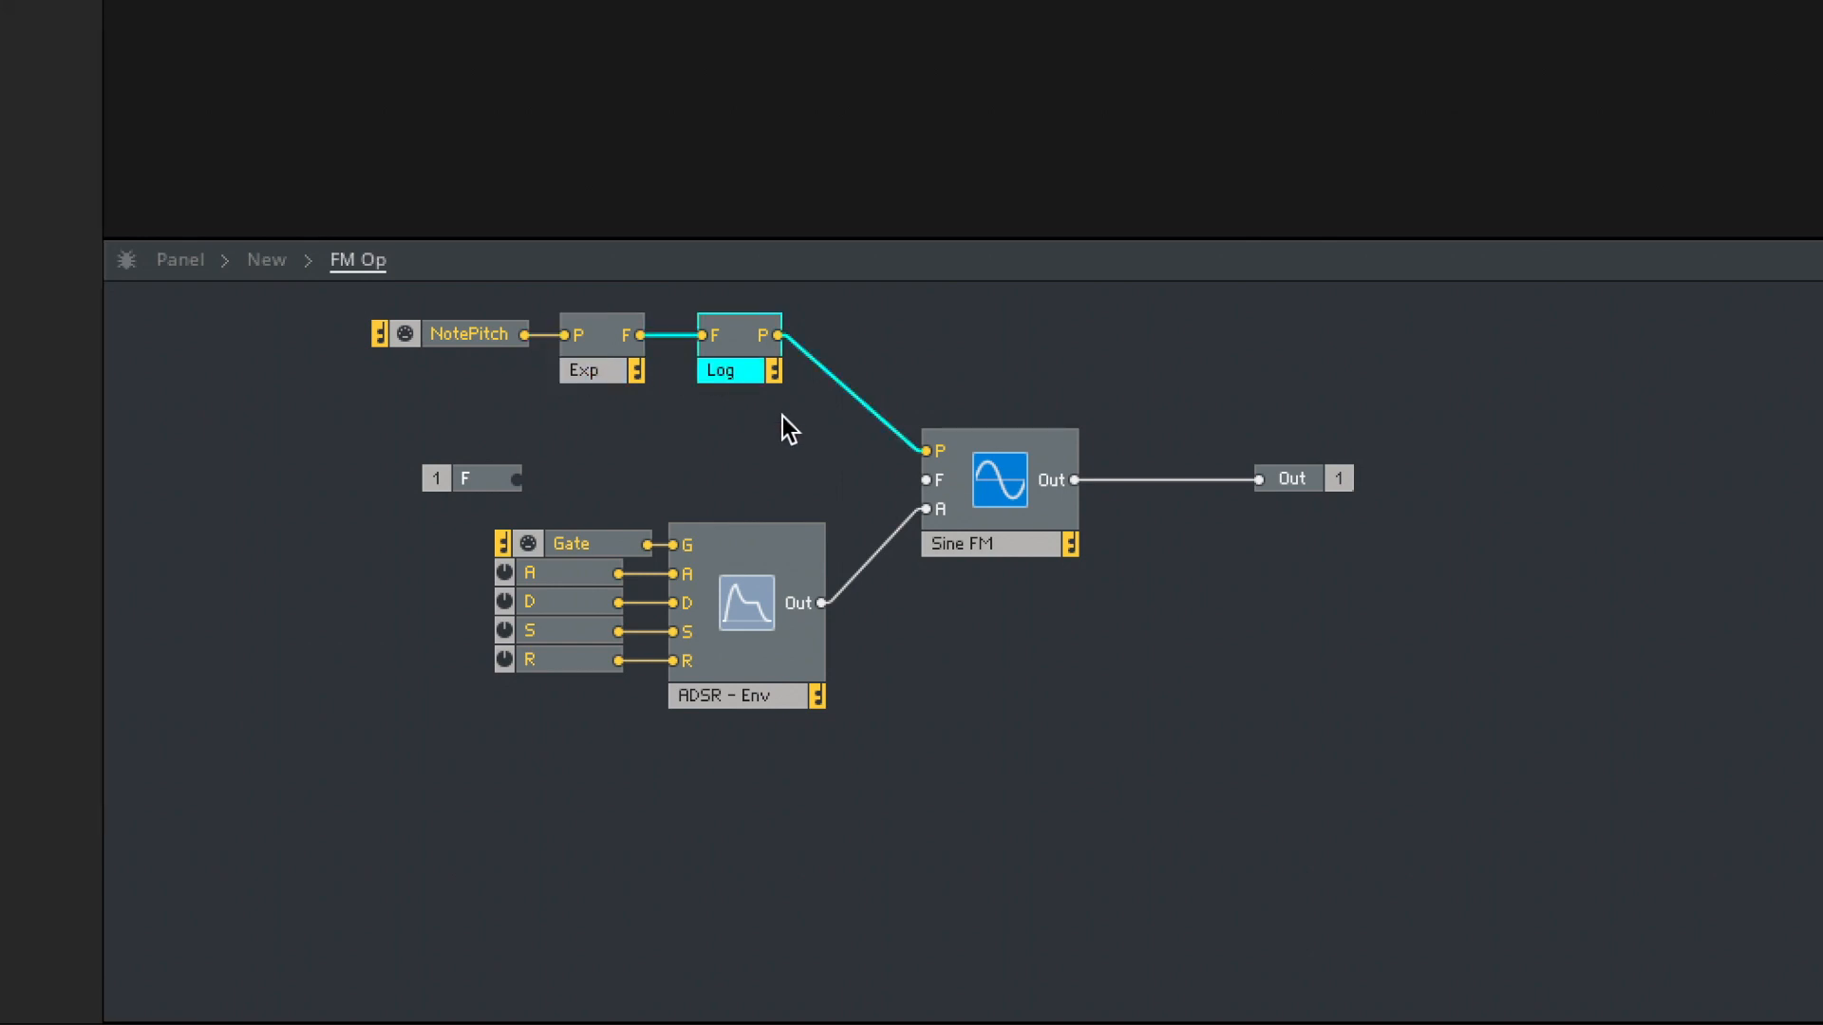
drag(727, 376, 798, 376)
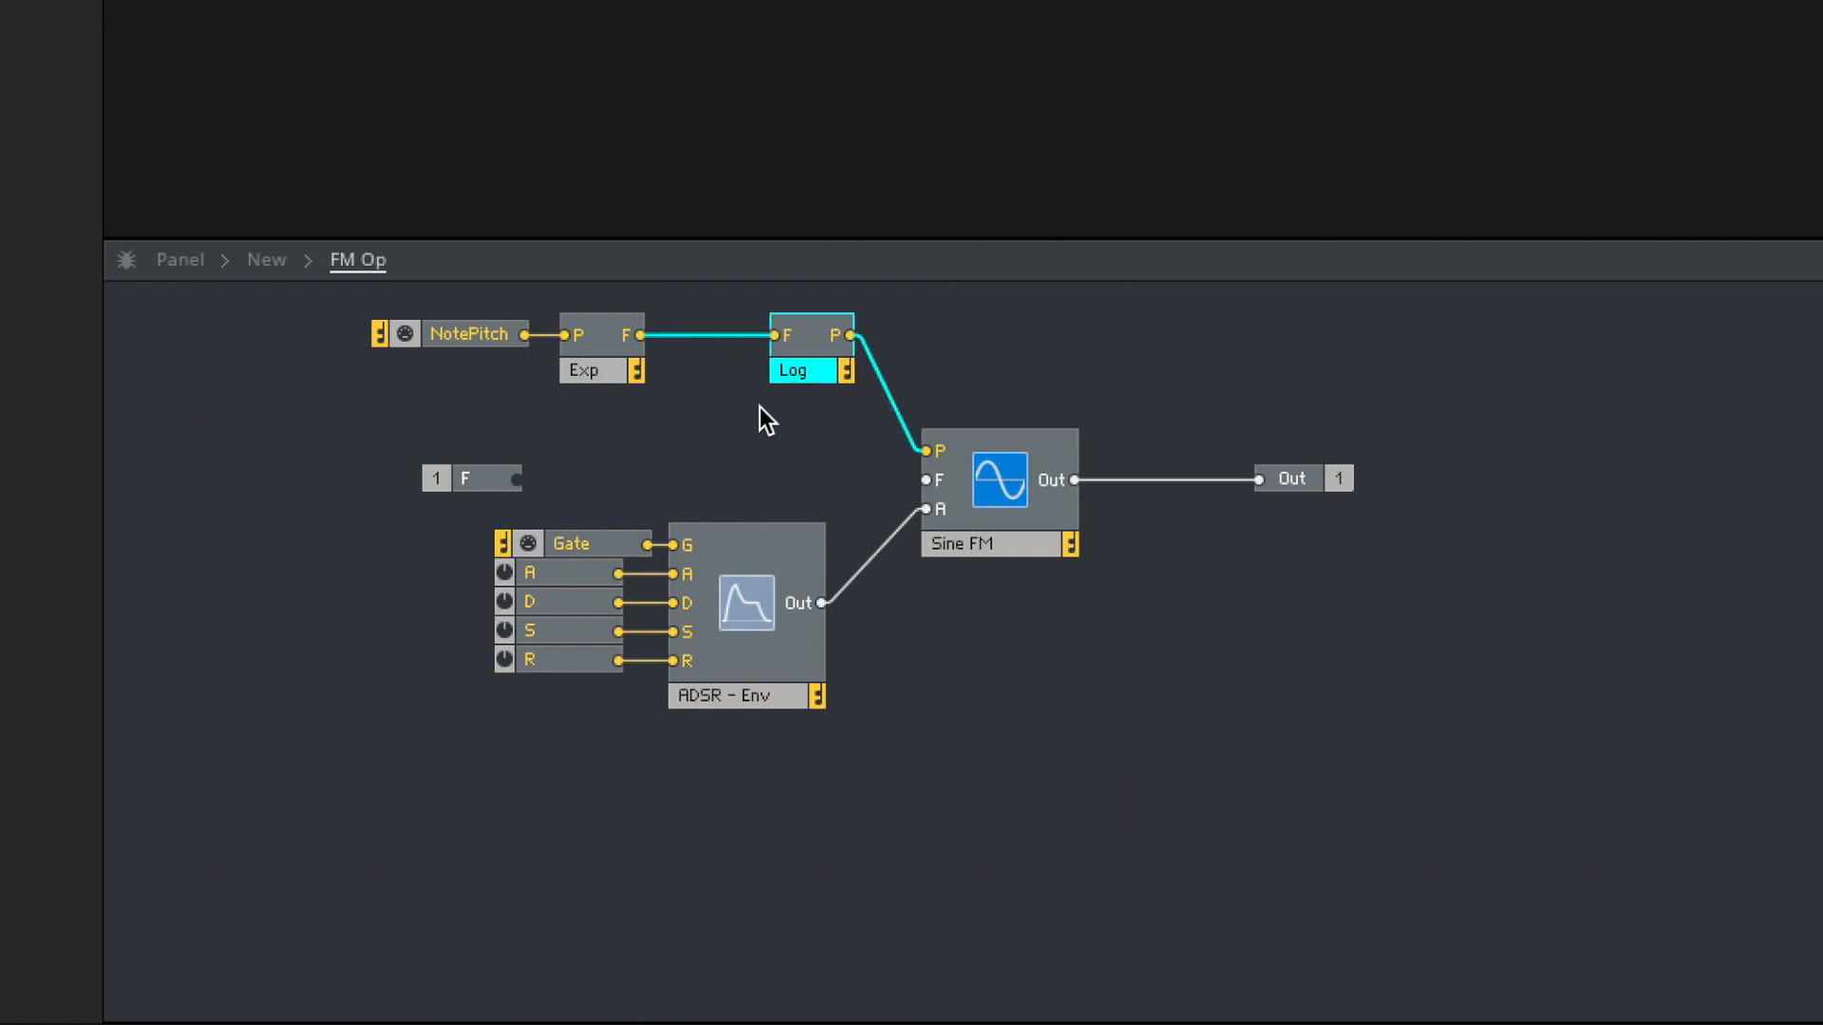
click(759, 406)
click(689, 334)
key(Delete)
- Add a Multiply module and wire it between the Exp module's F output and the Log module's F input
double_click(689, 334)
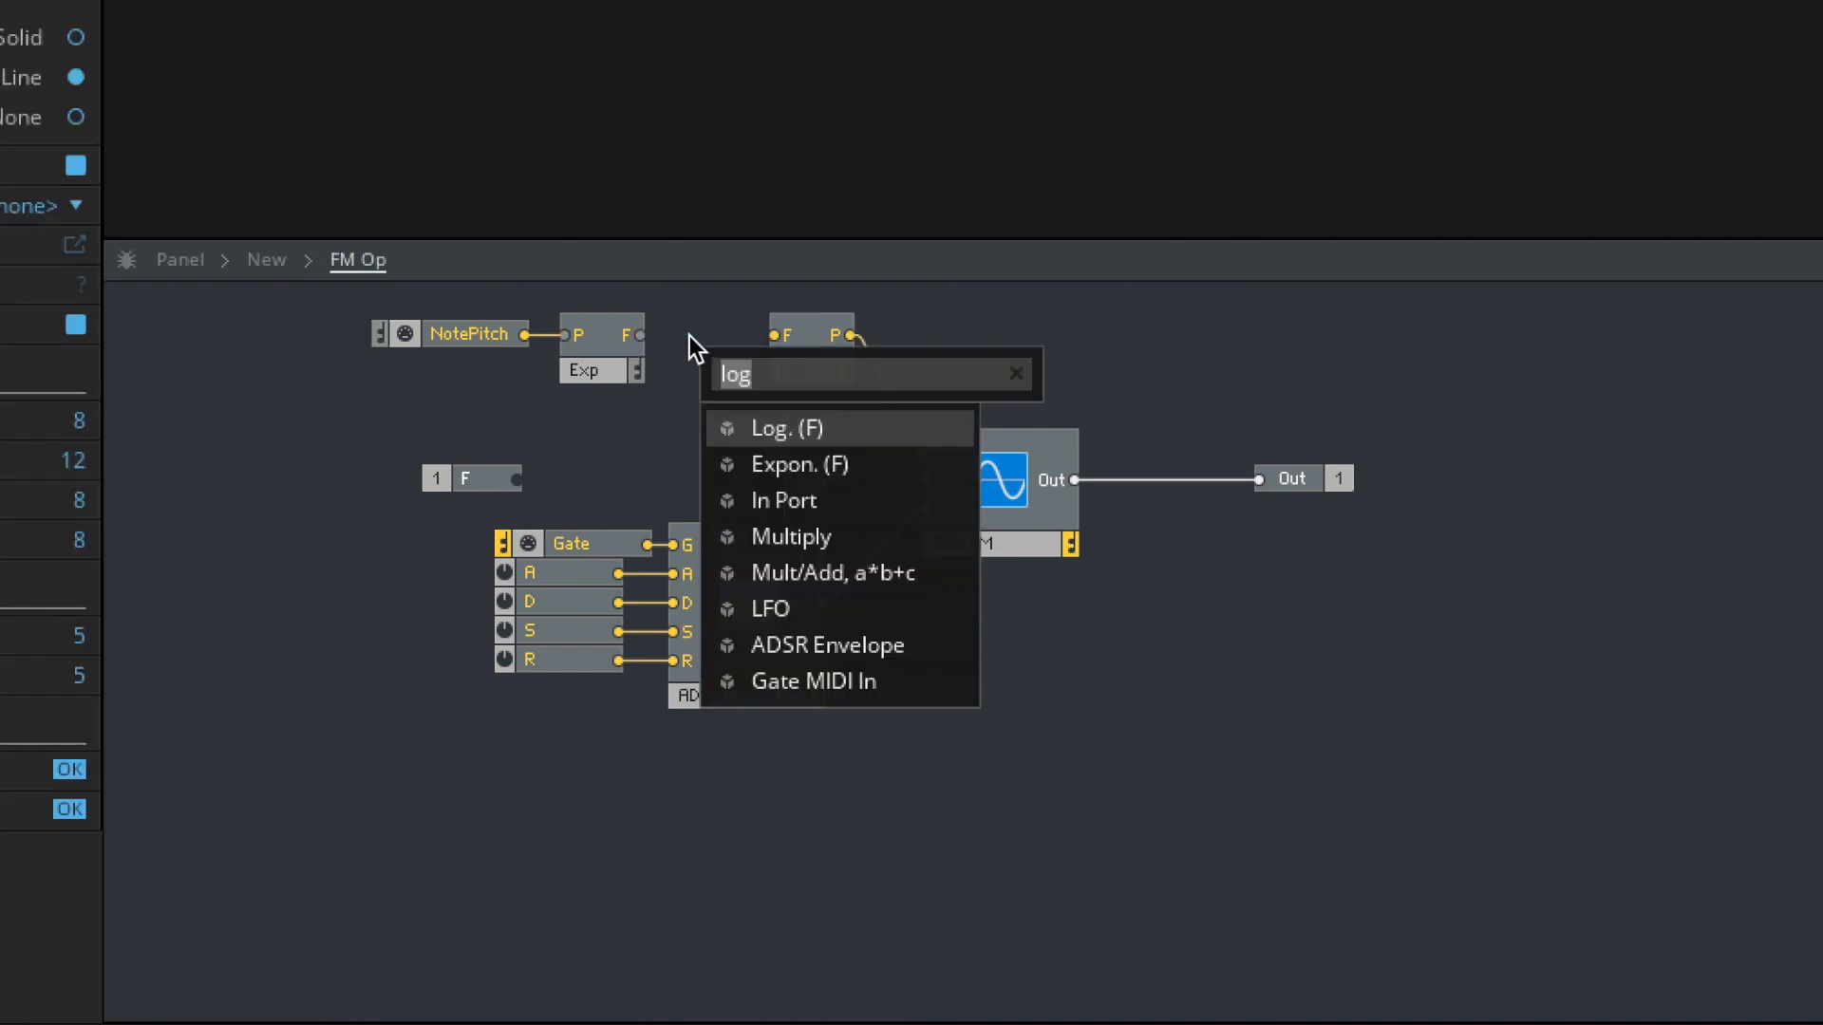
text(mult)
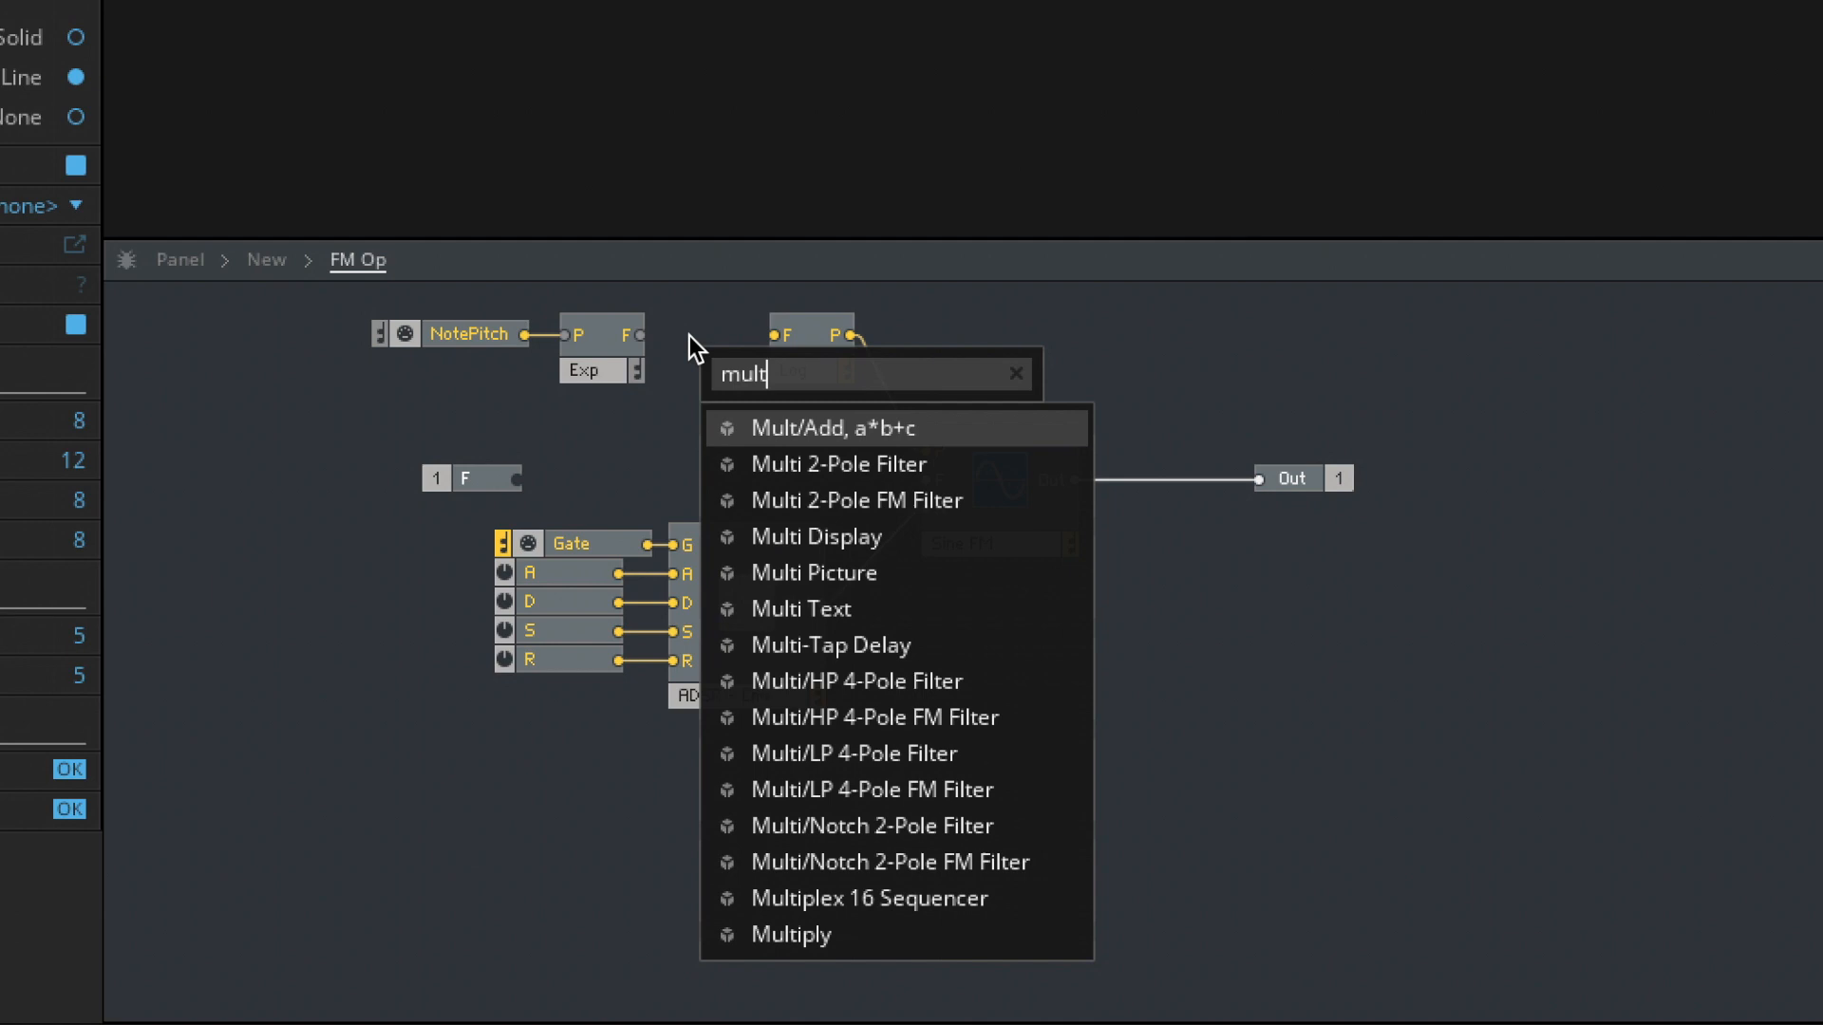
text(i)
click(848, 903)
drag(642, 395, 394, 327)
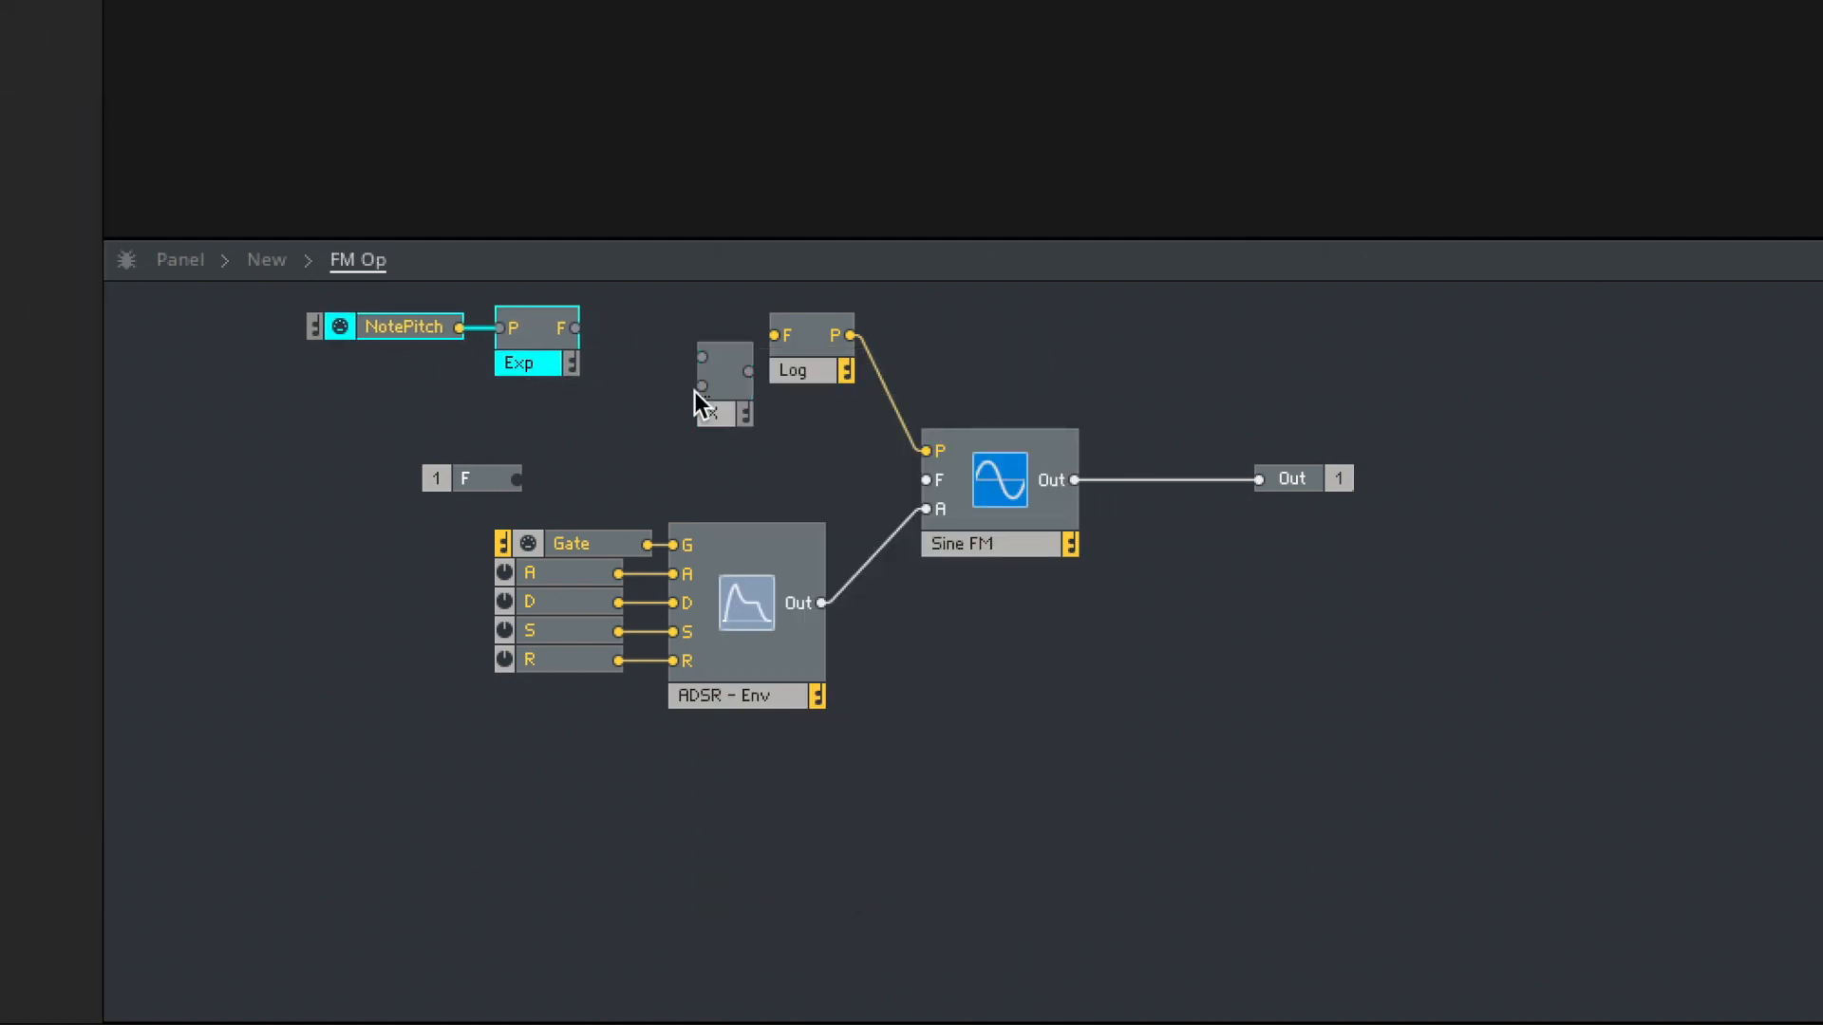
drag(714, 413, 682, 385)
drag(572, 329, 773, 335)
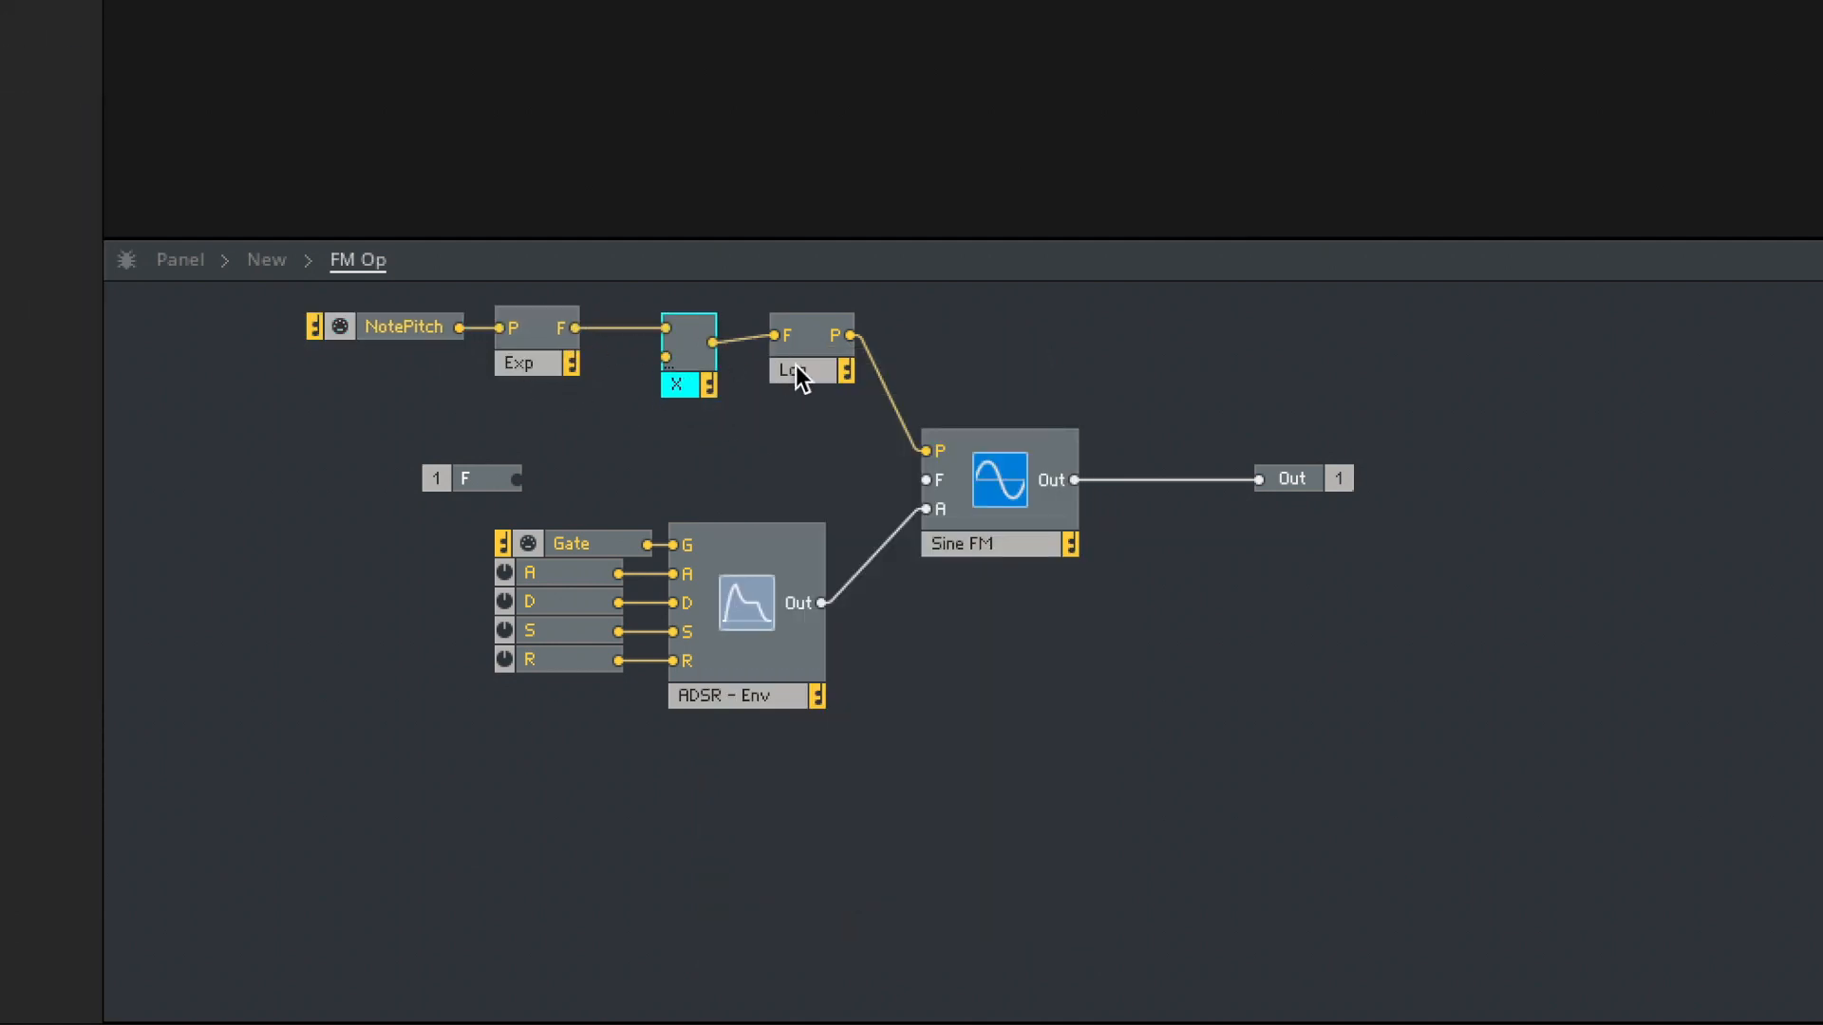
- Widen the gap between the Exp module and the multiplier, placing the multiplier close to the Log module
click(675, 436)
drag(675, 436, 506, 355)
click(636, 372)
drag(636, 373, 672, 376)
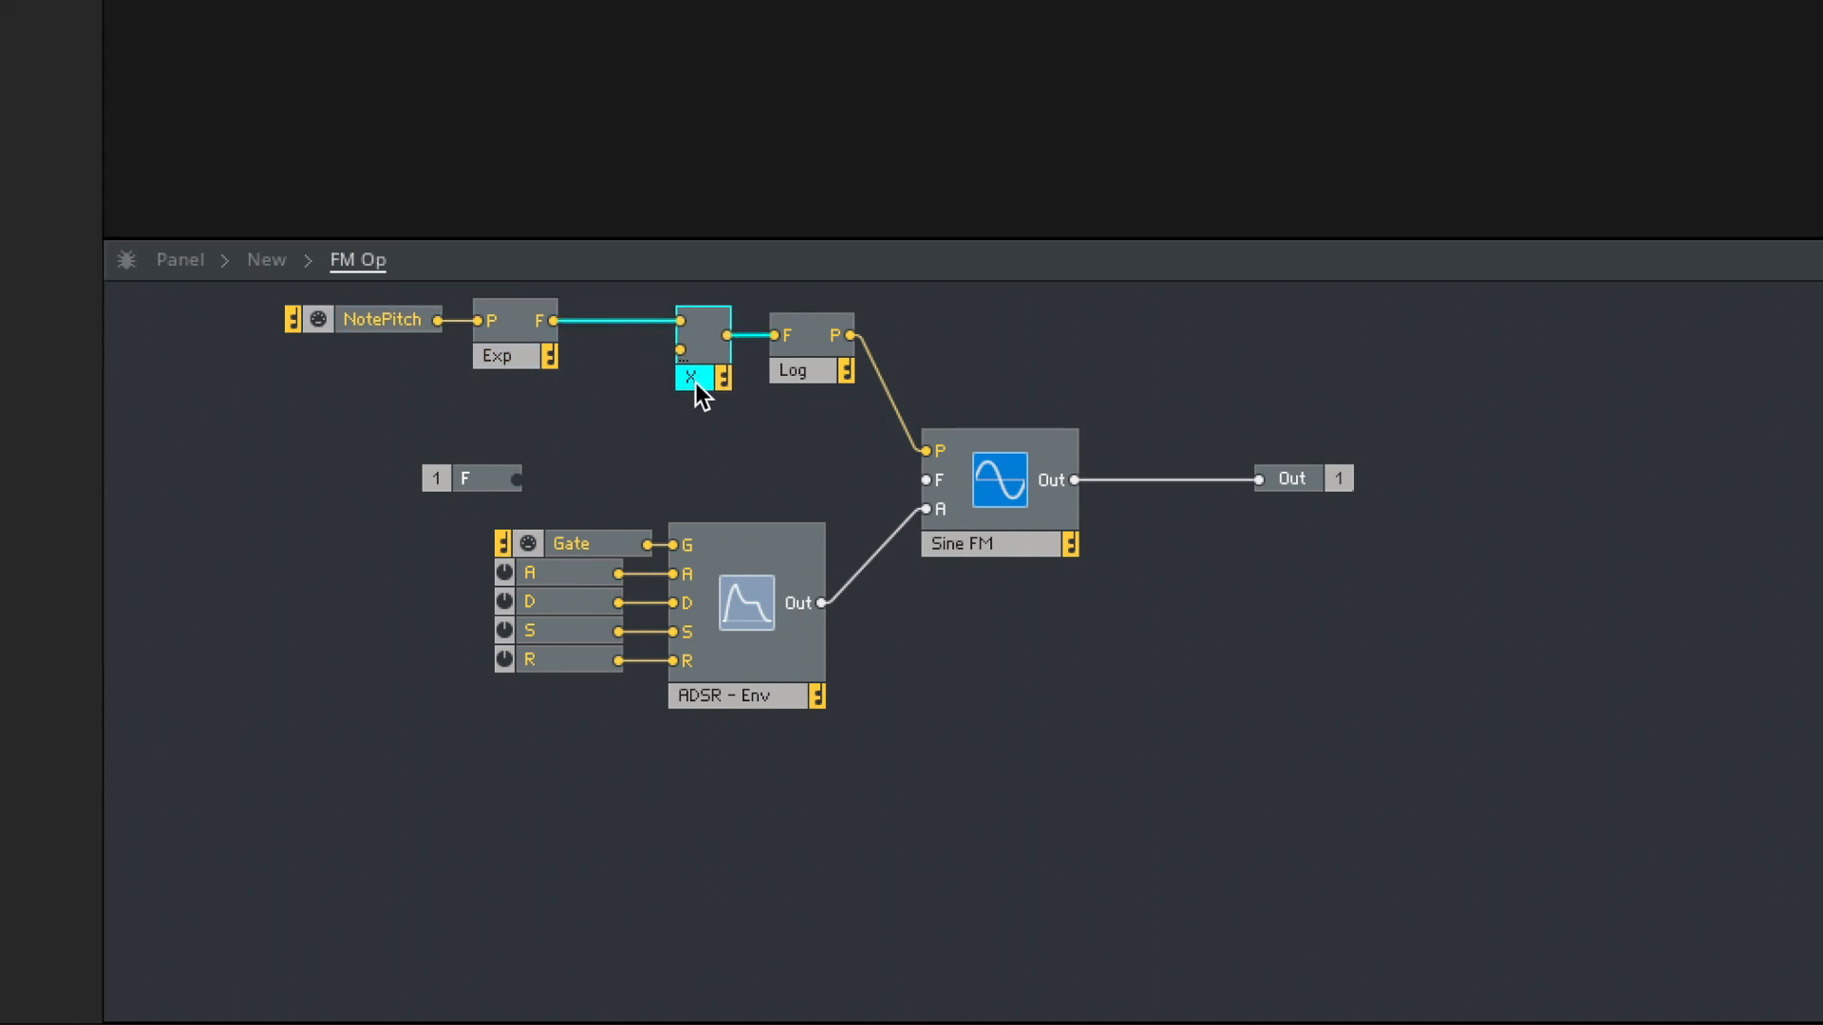
- Create a control for the multiplier's free input, place it beside the Exp module and rename it F-Mult
right_click(680, 349)
click(756, 402)
drag(459, 395, 430, 325)
drag(528, 357, 463, 359)
double_click(545, 349)
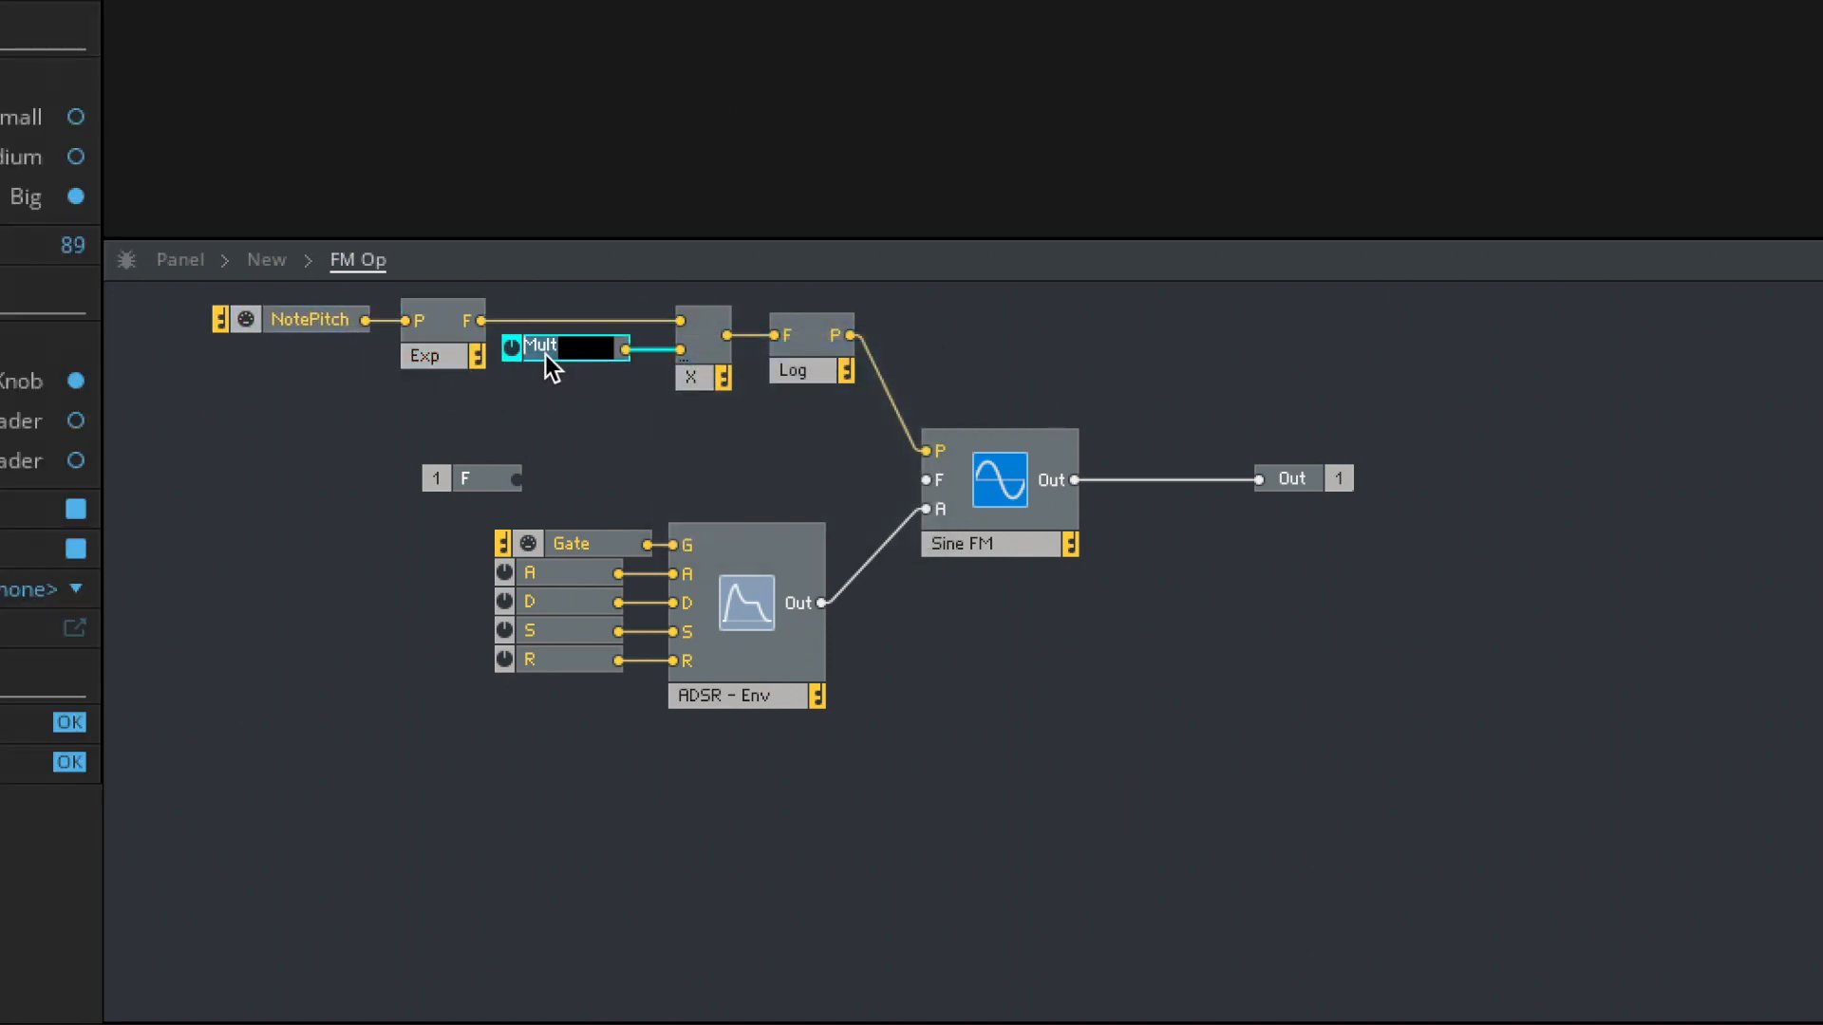
text(F-Mult)
key(Return)
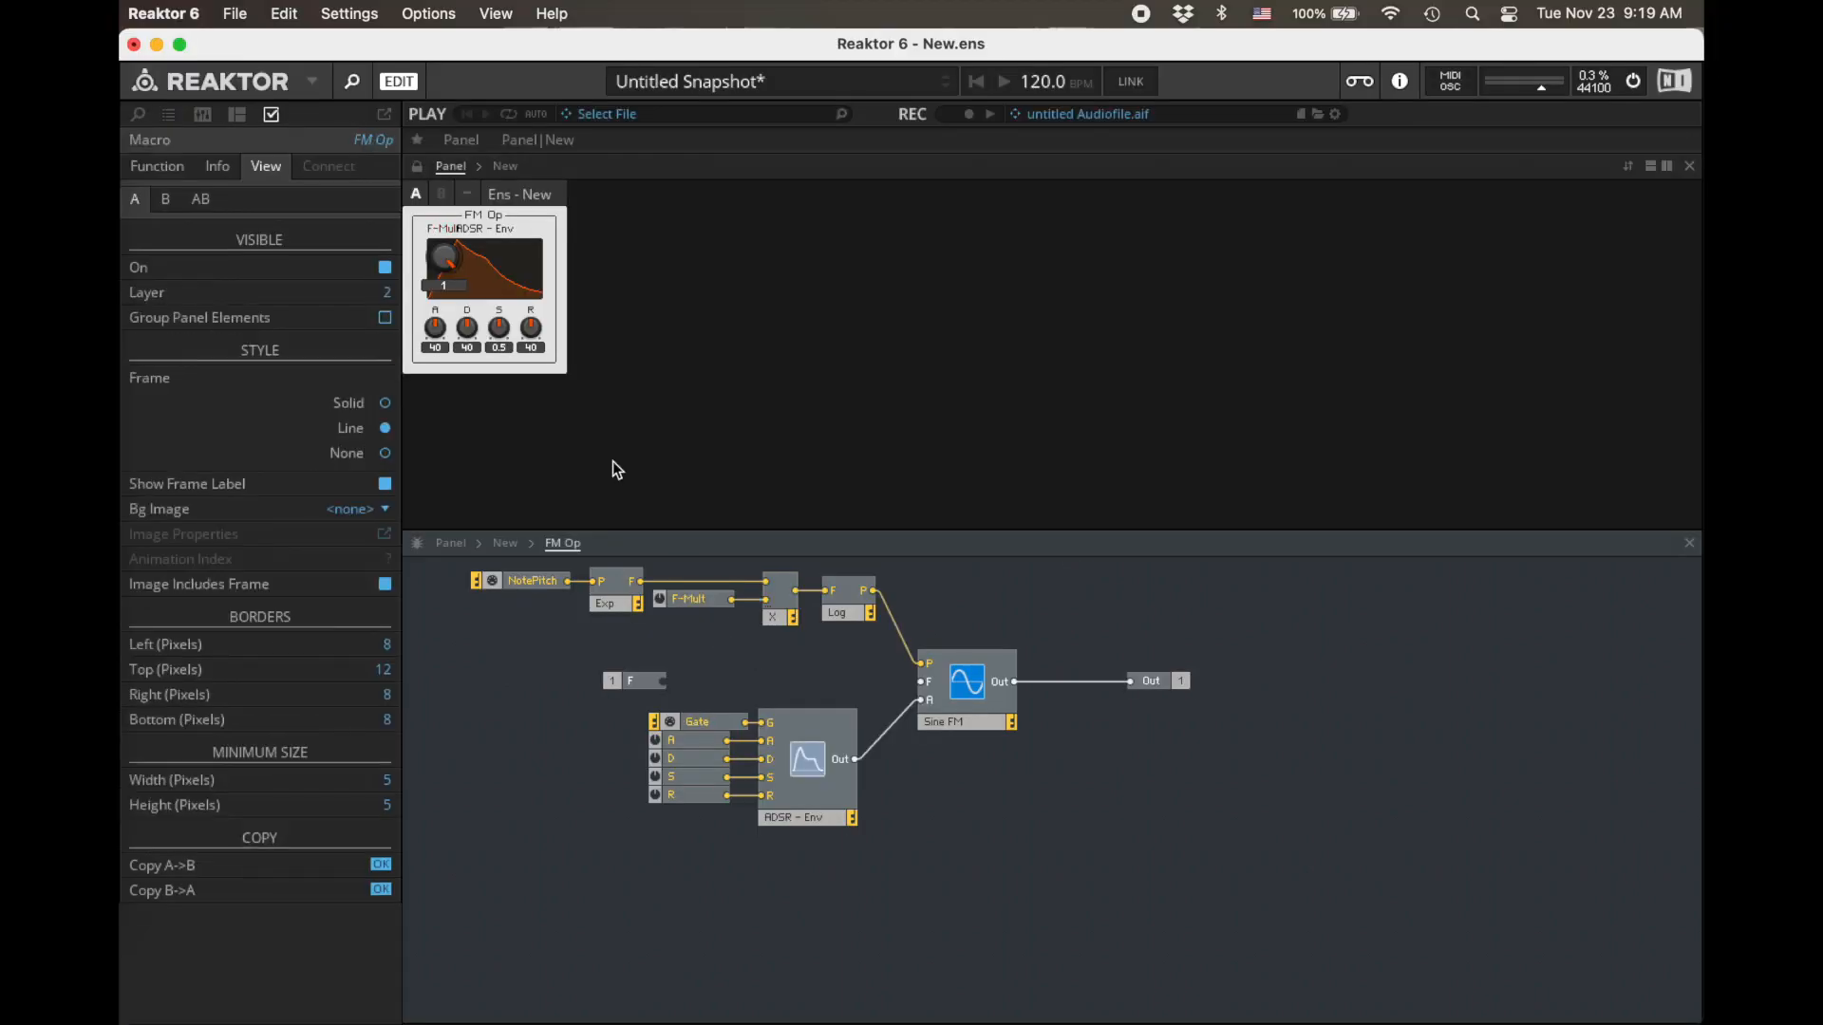
- Unlock the panel, place the F-Mult knob beside the envelope display and lock the panel again
click(418, 166)
drag(432, 234, 592, 239)
click(417, 167)
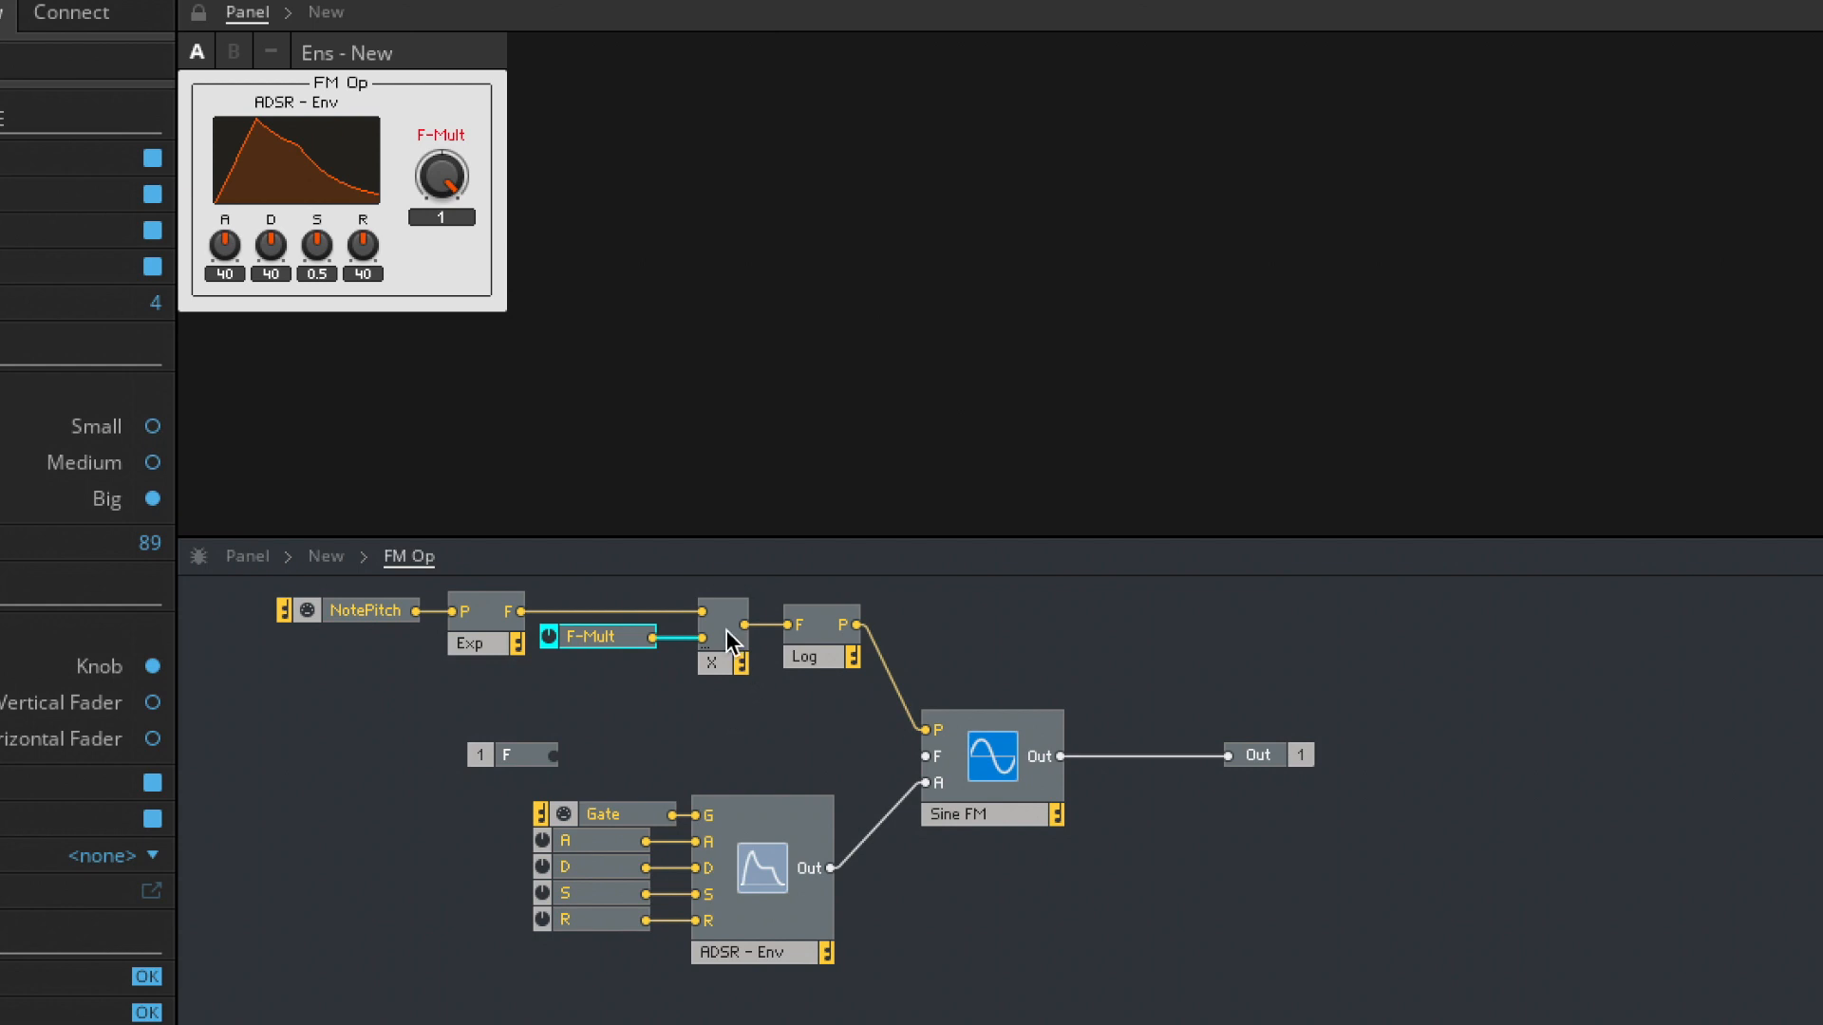
- Turn the F-Mult knob to 0.68, down to 0.22 and back up to 0.69 to test the frequency scaling
drag(441, 181, 440, 190)
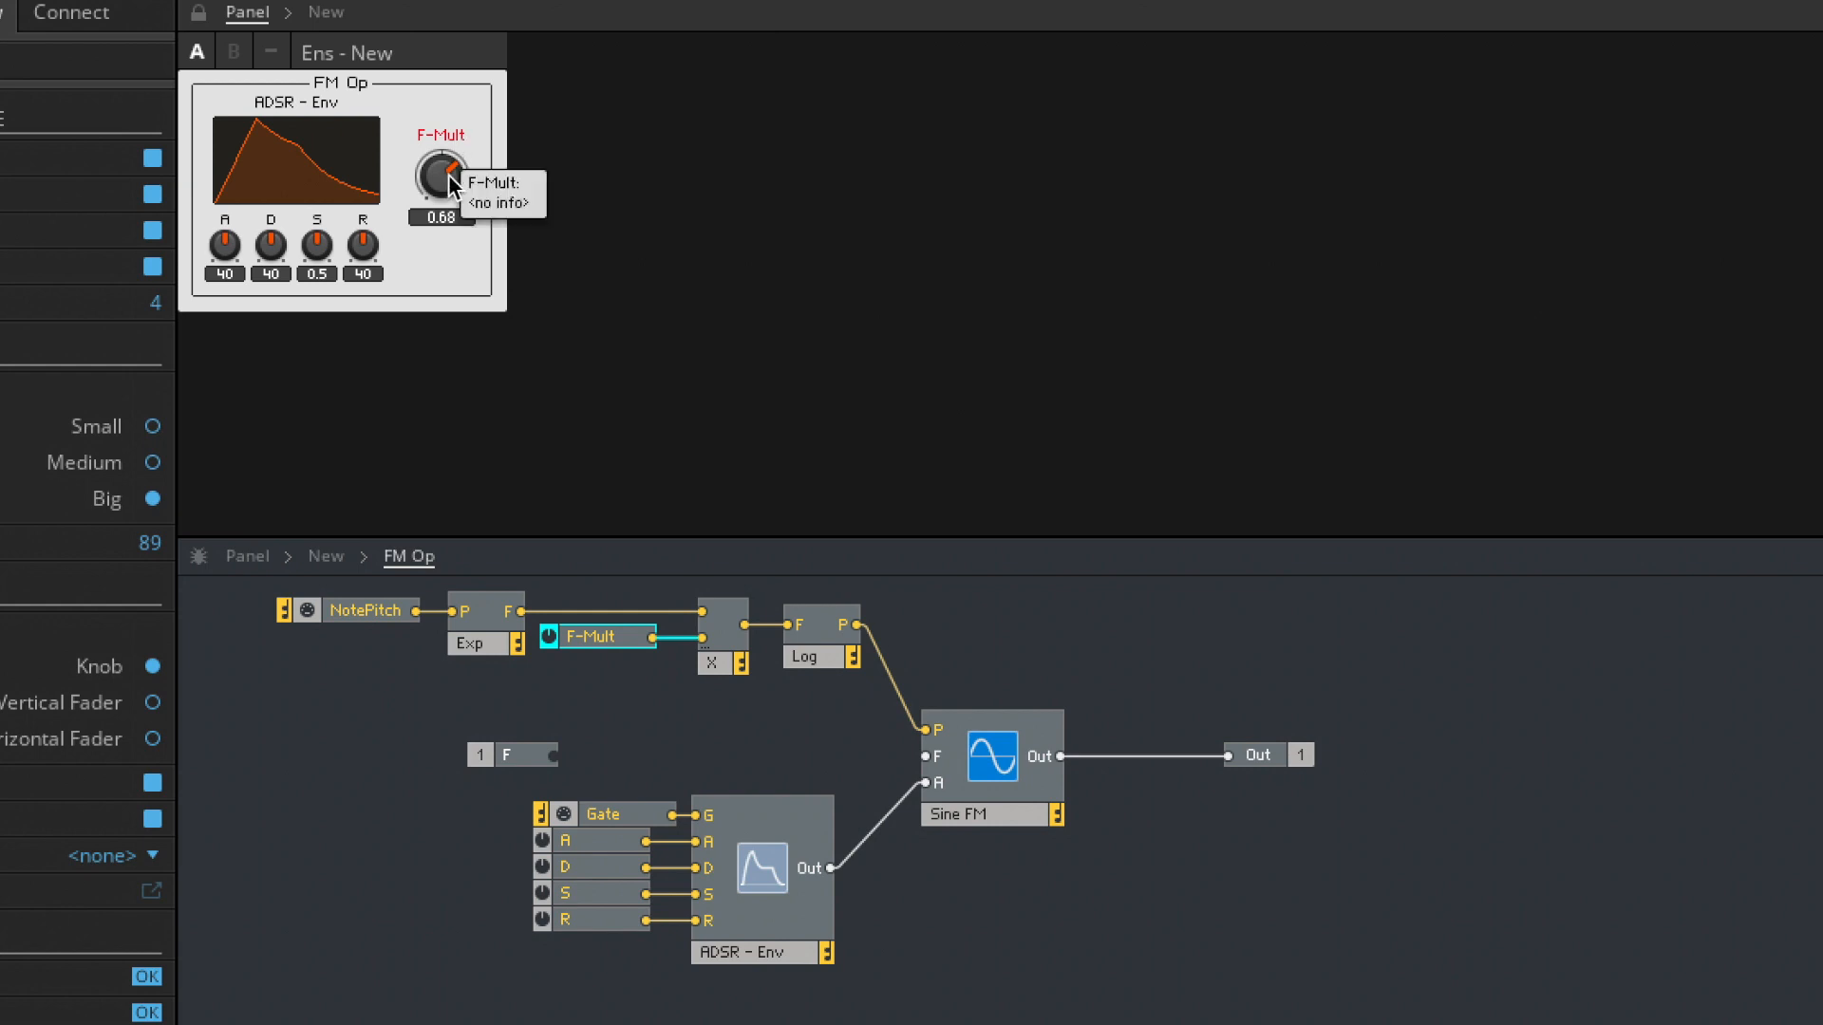
drag(448, 173, 445, 269)
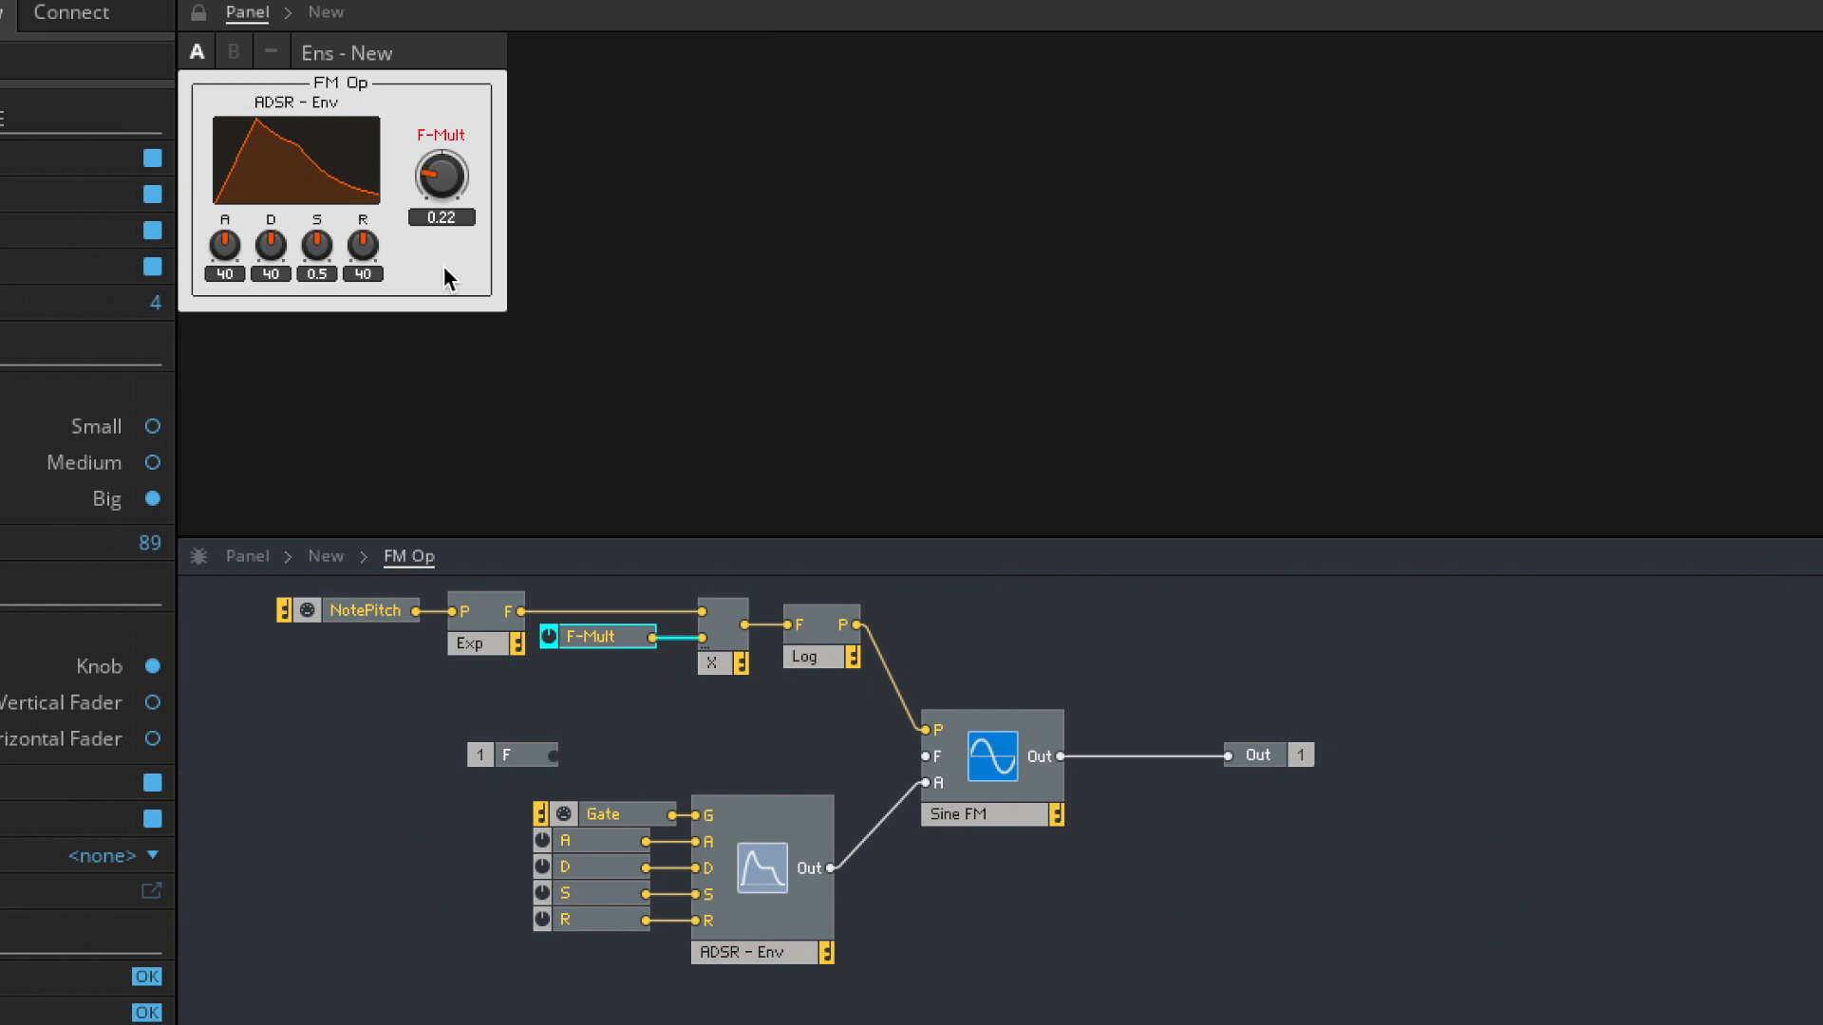
drag(456, 213, 462, 167)
drag(442, 185, 457, 139)
- Set the maximum of the F-Mult control's range to 8
click(487, 647)
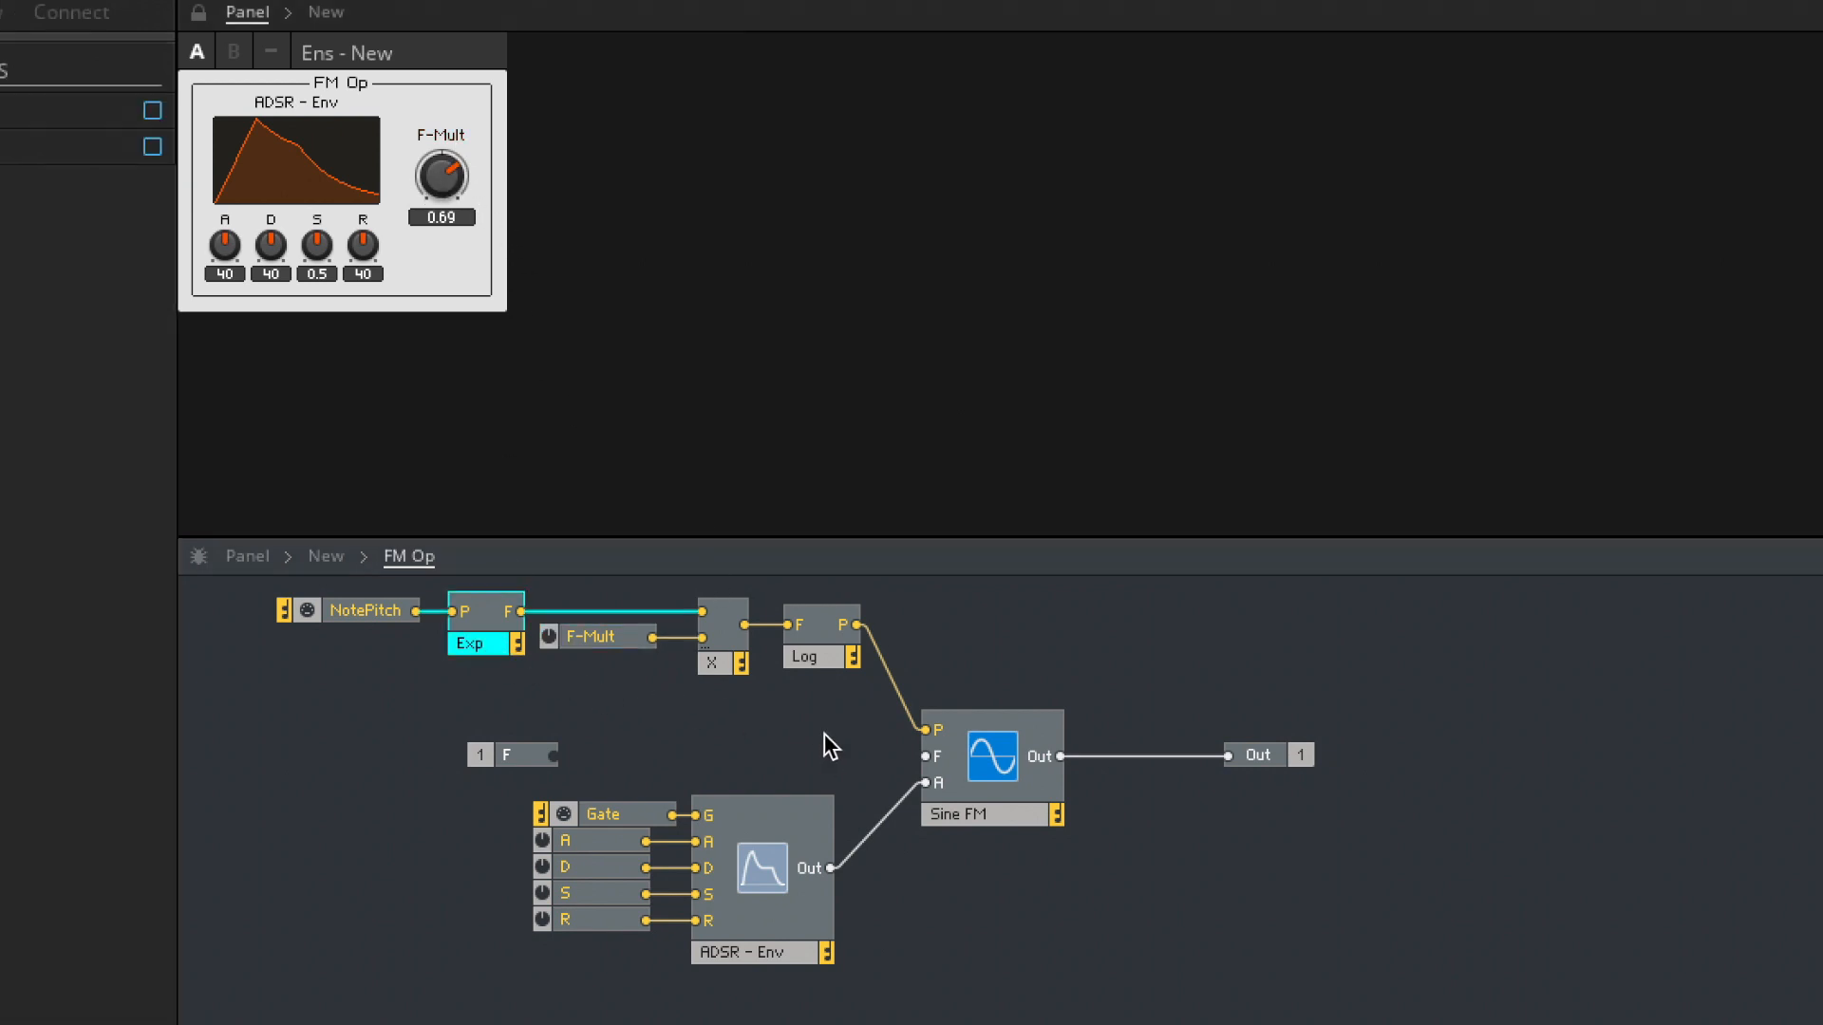
click(597, 672)
click(600, 639)
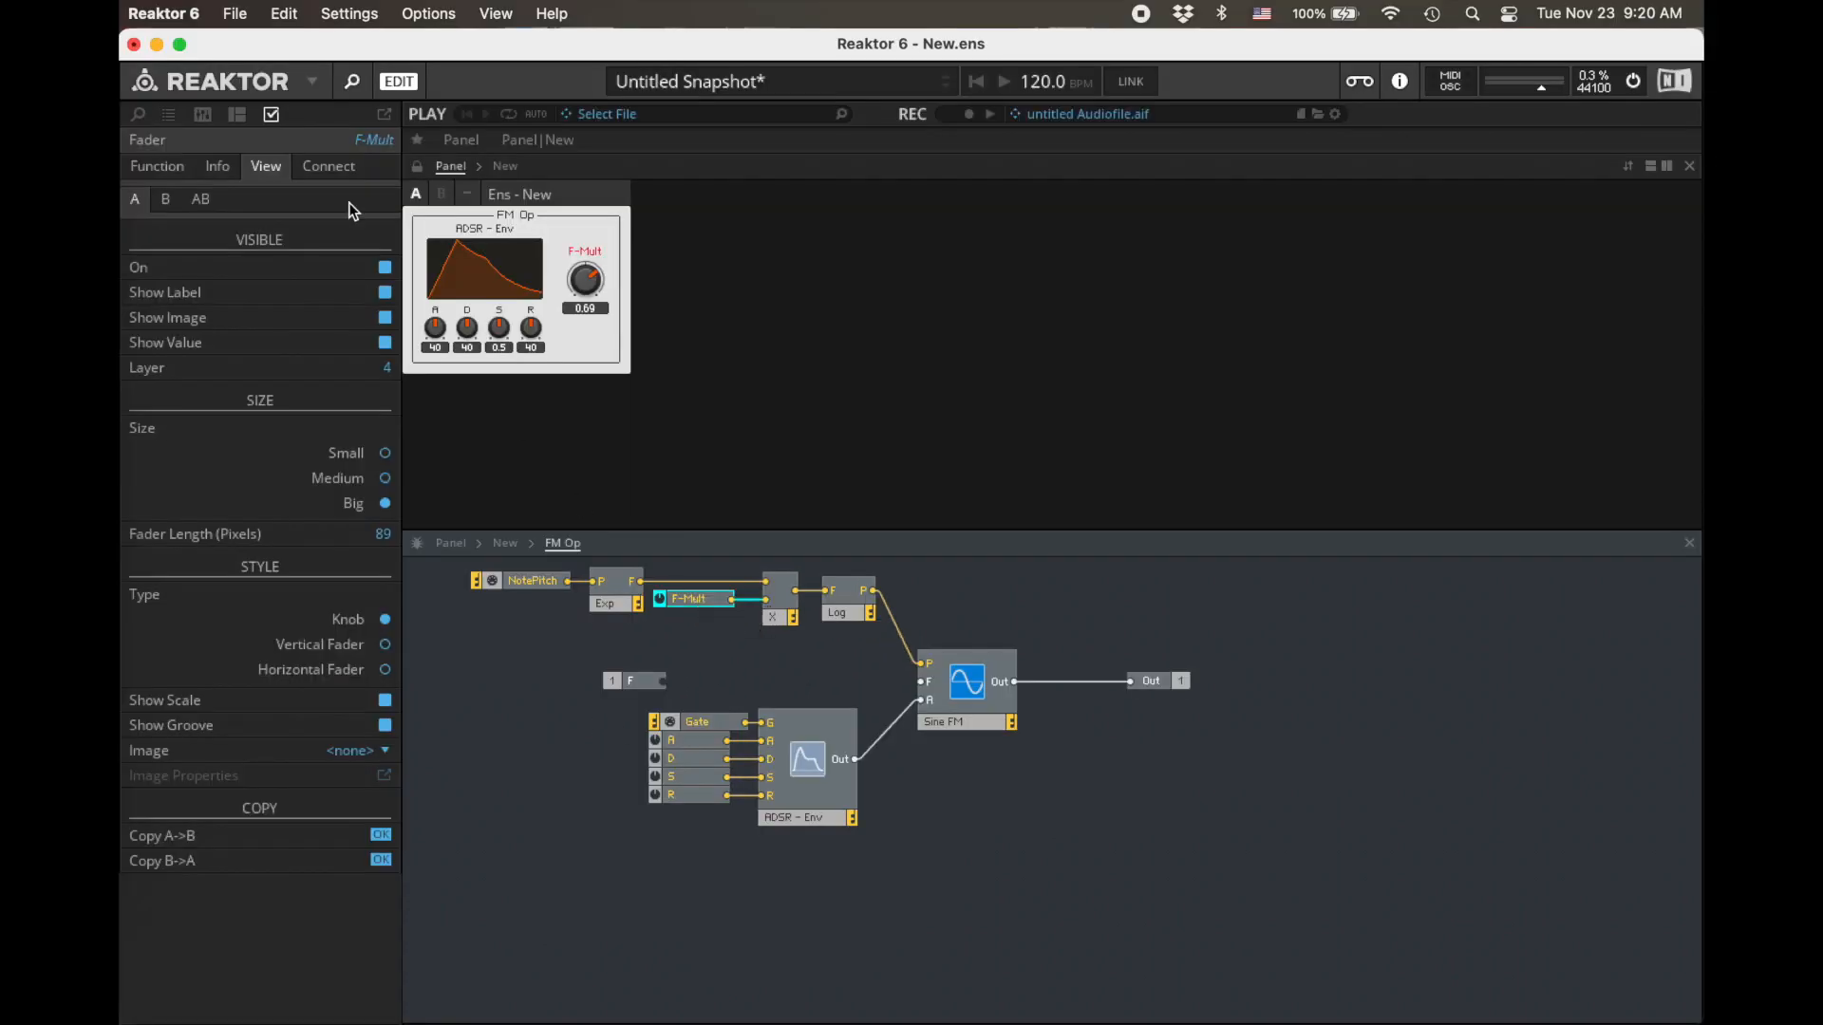
click(158, 171)
click(160, 175)
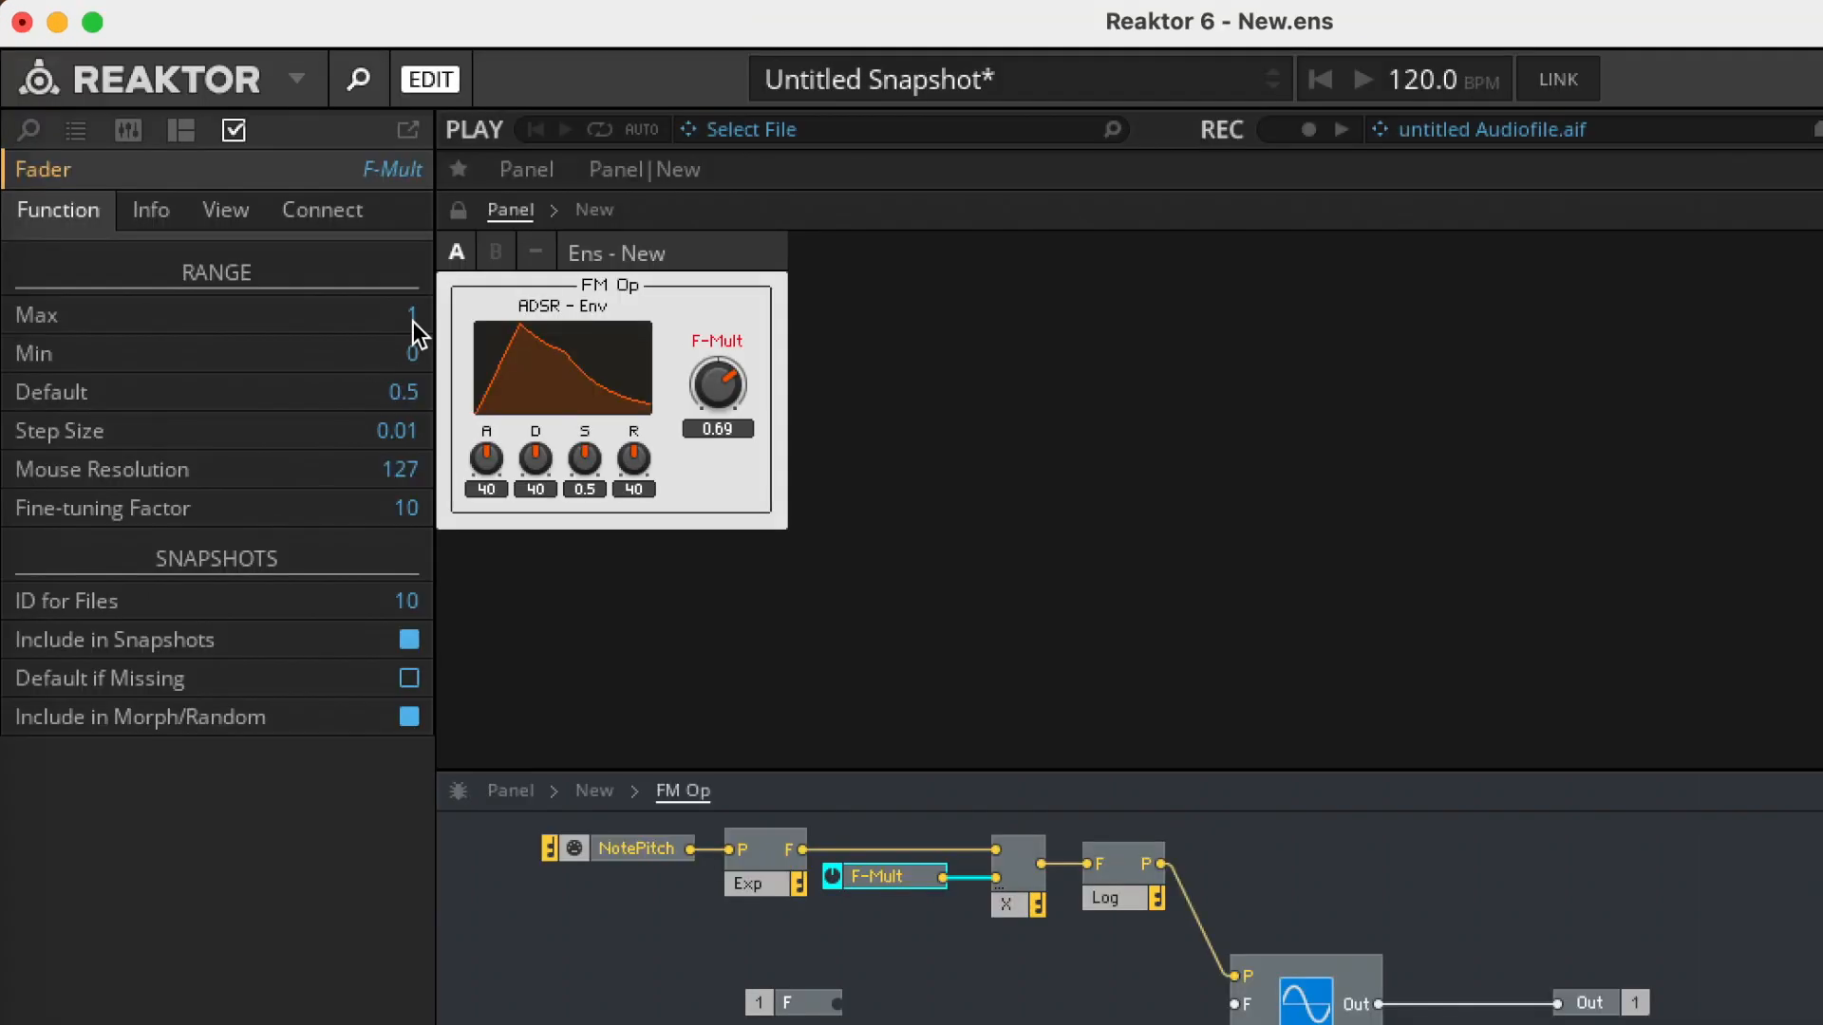
double_click(388, 239)
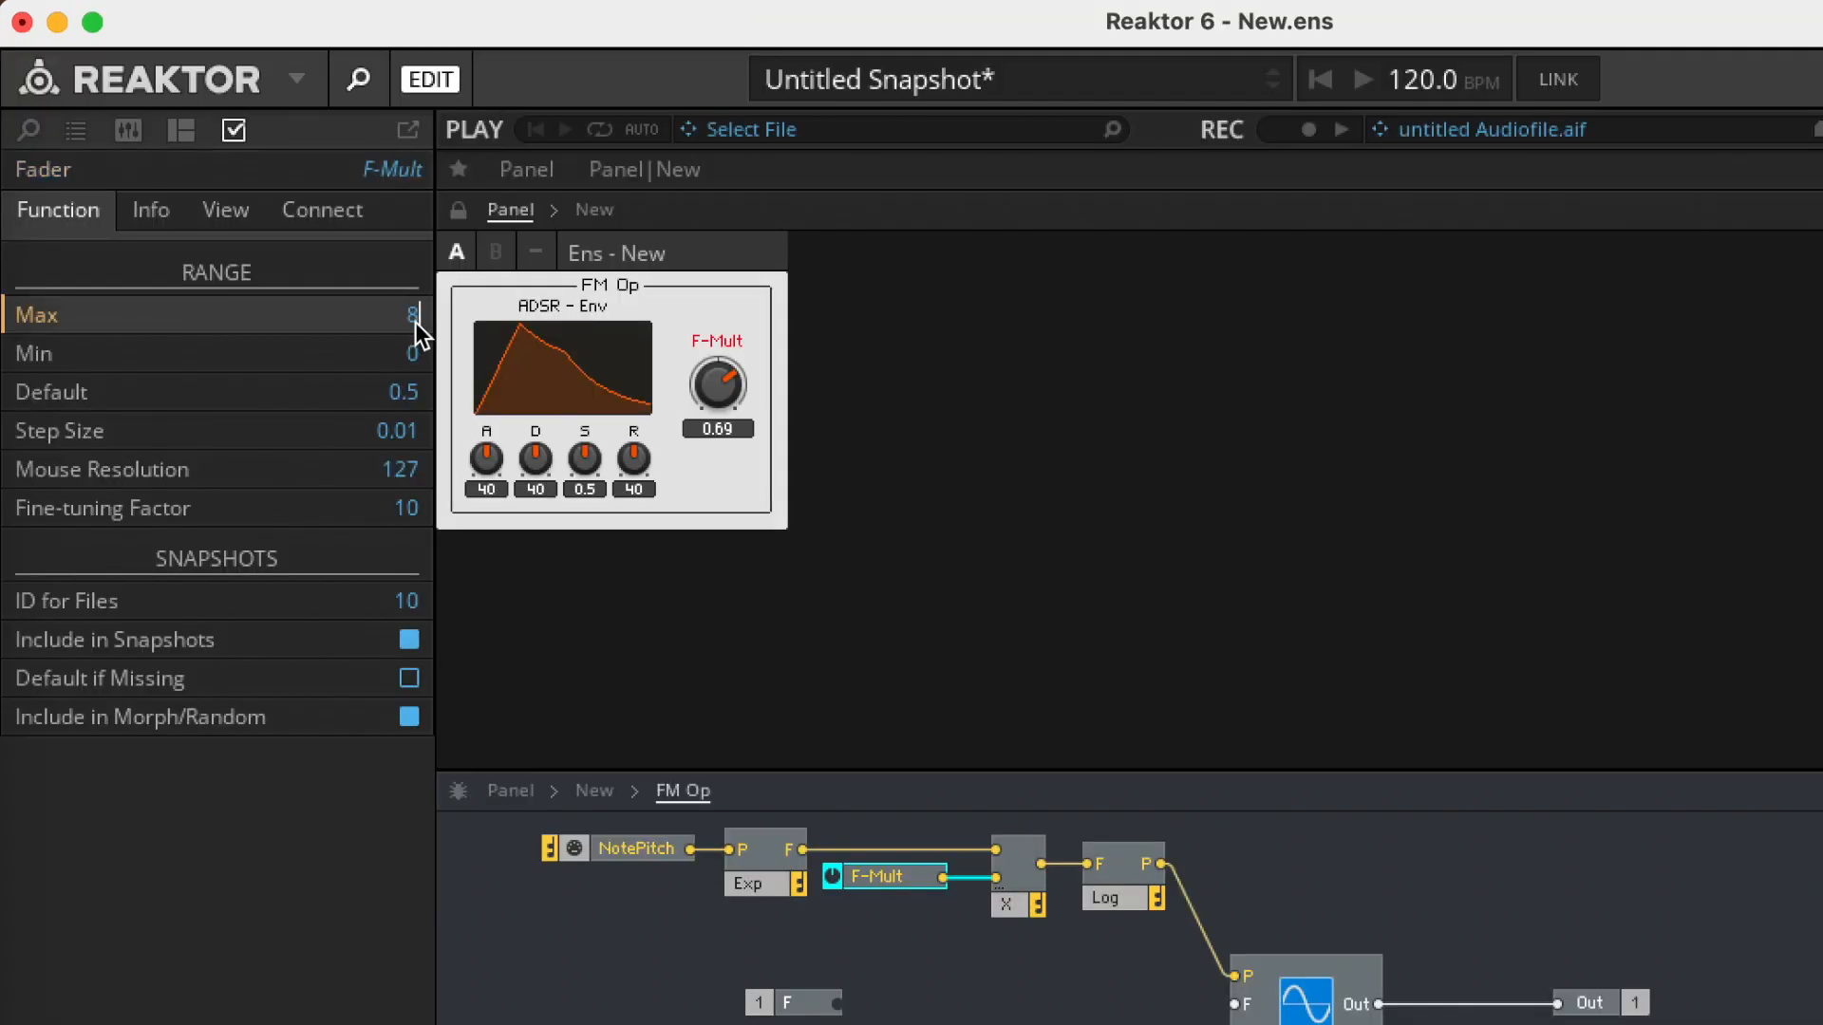
click(870, 573)
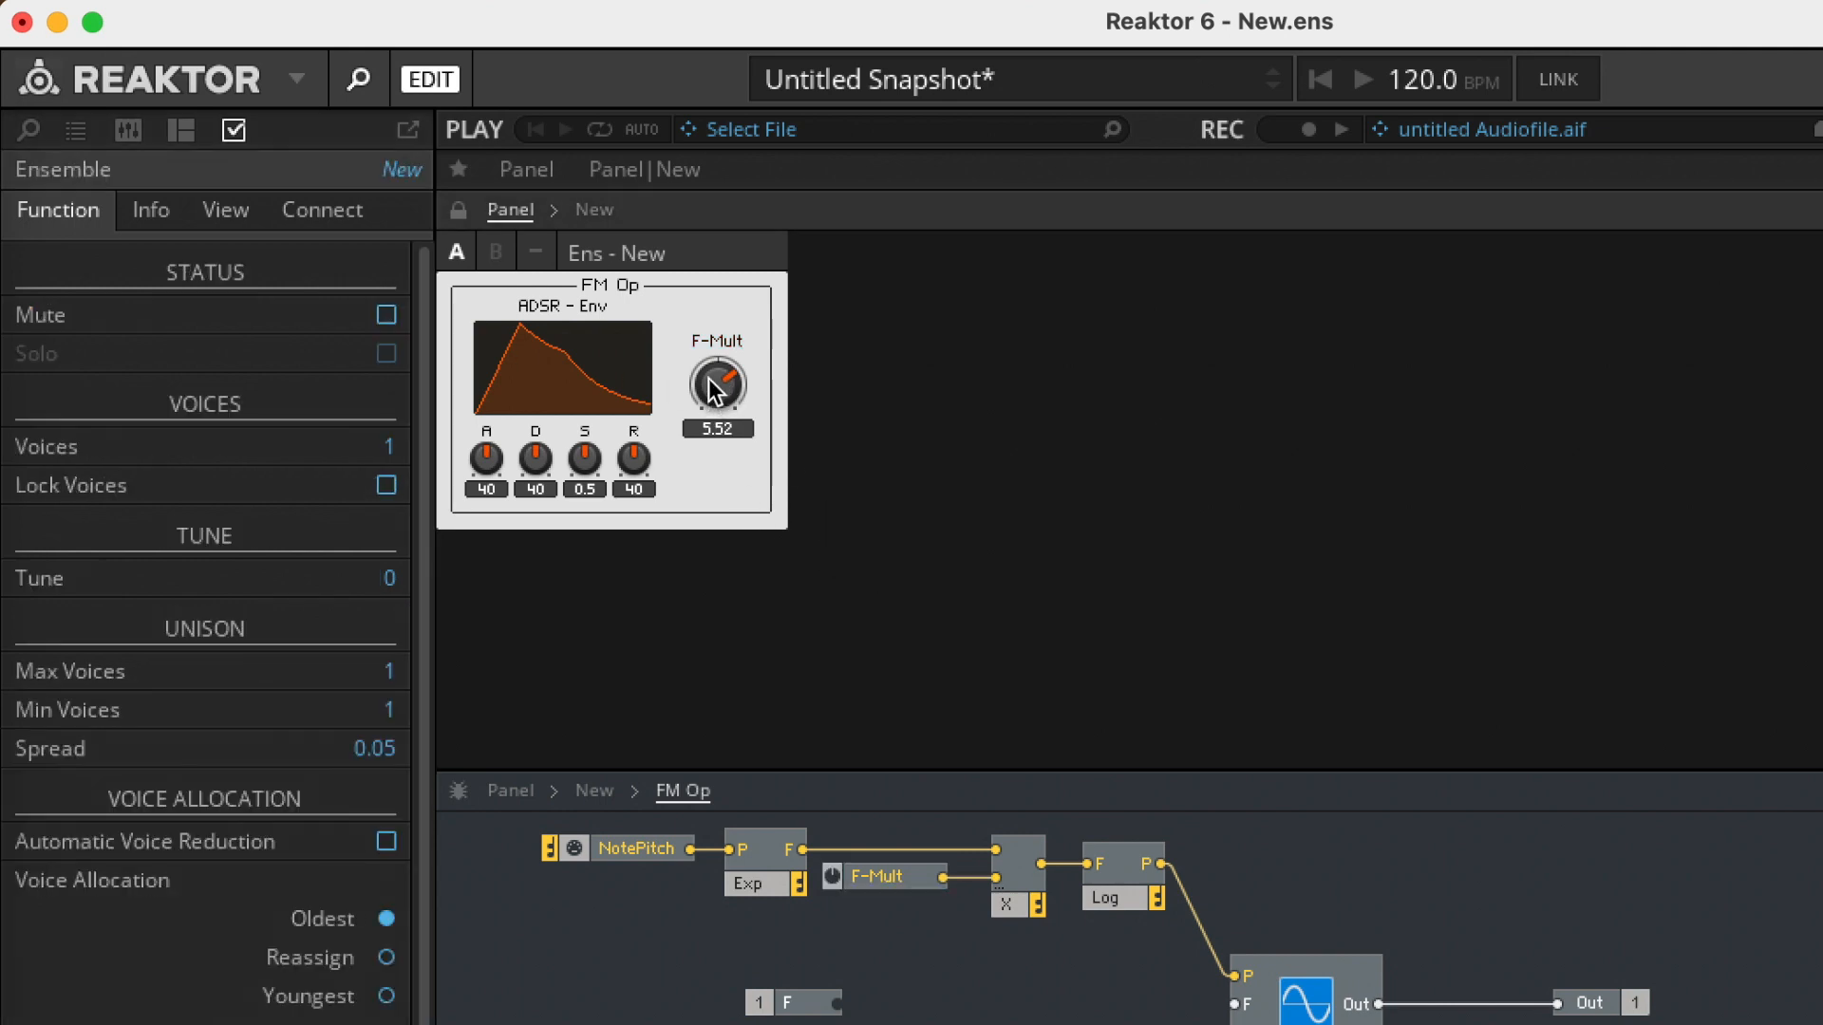
- Turn the F-Mult knob up to 8 and down to 0 to test the extremes of its range
drag(715, 389, 721, 271)
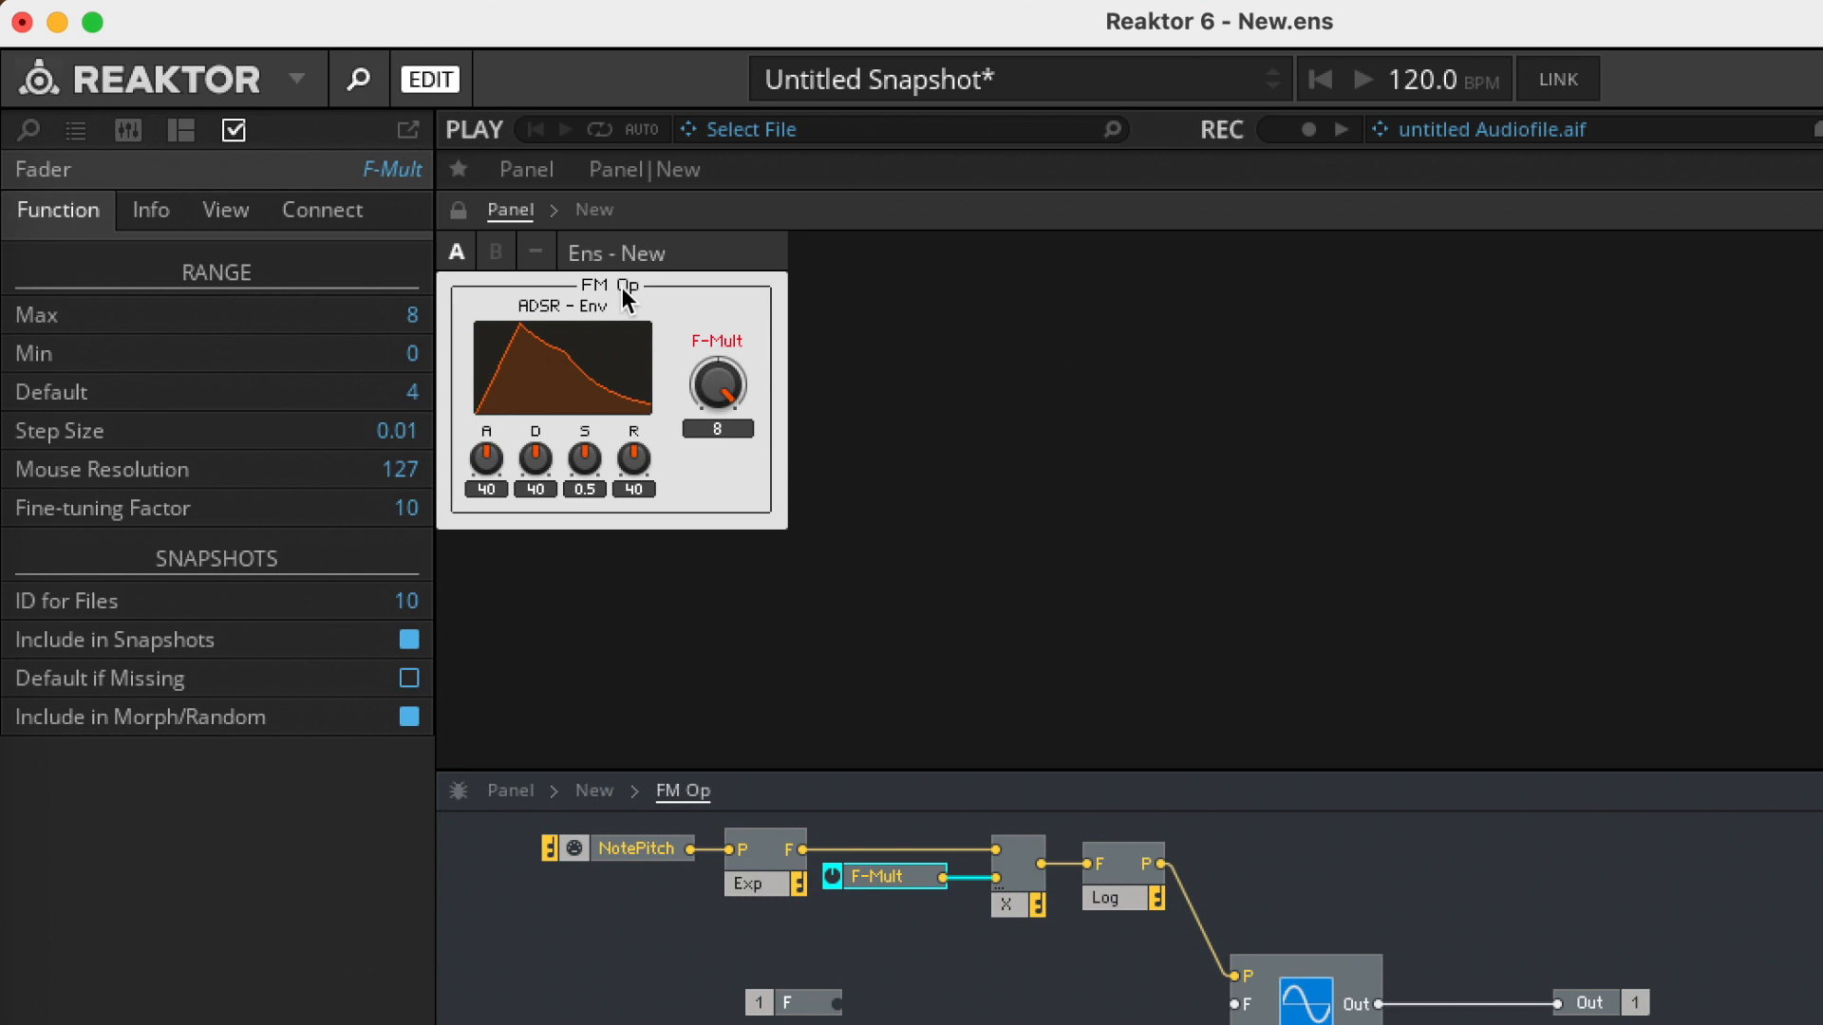
click(154, 210)
click(59, 215)
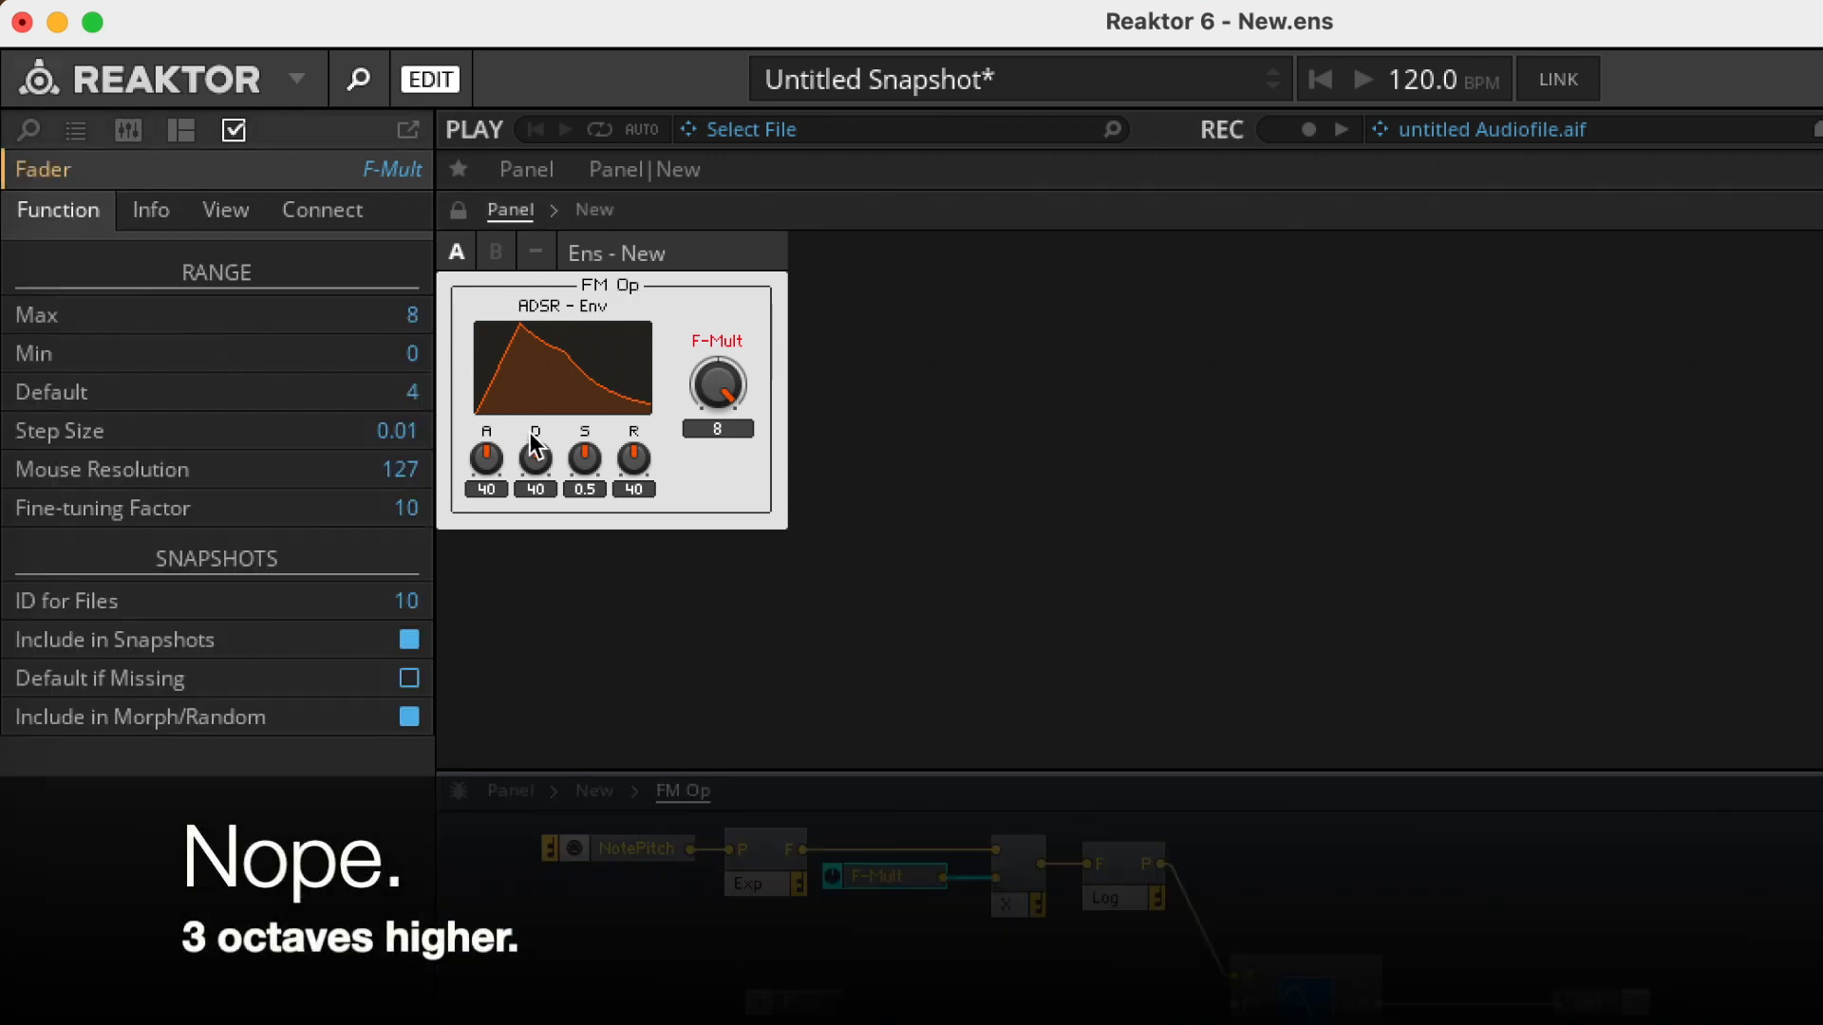
double_click(410, 354)
click(691, 315)
click(807, 826)
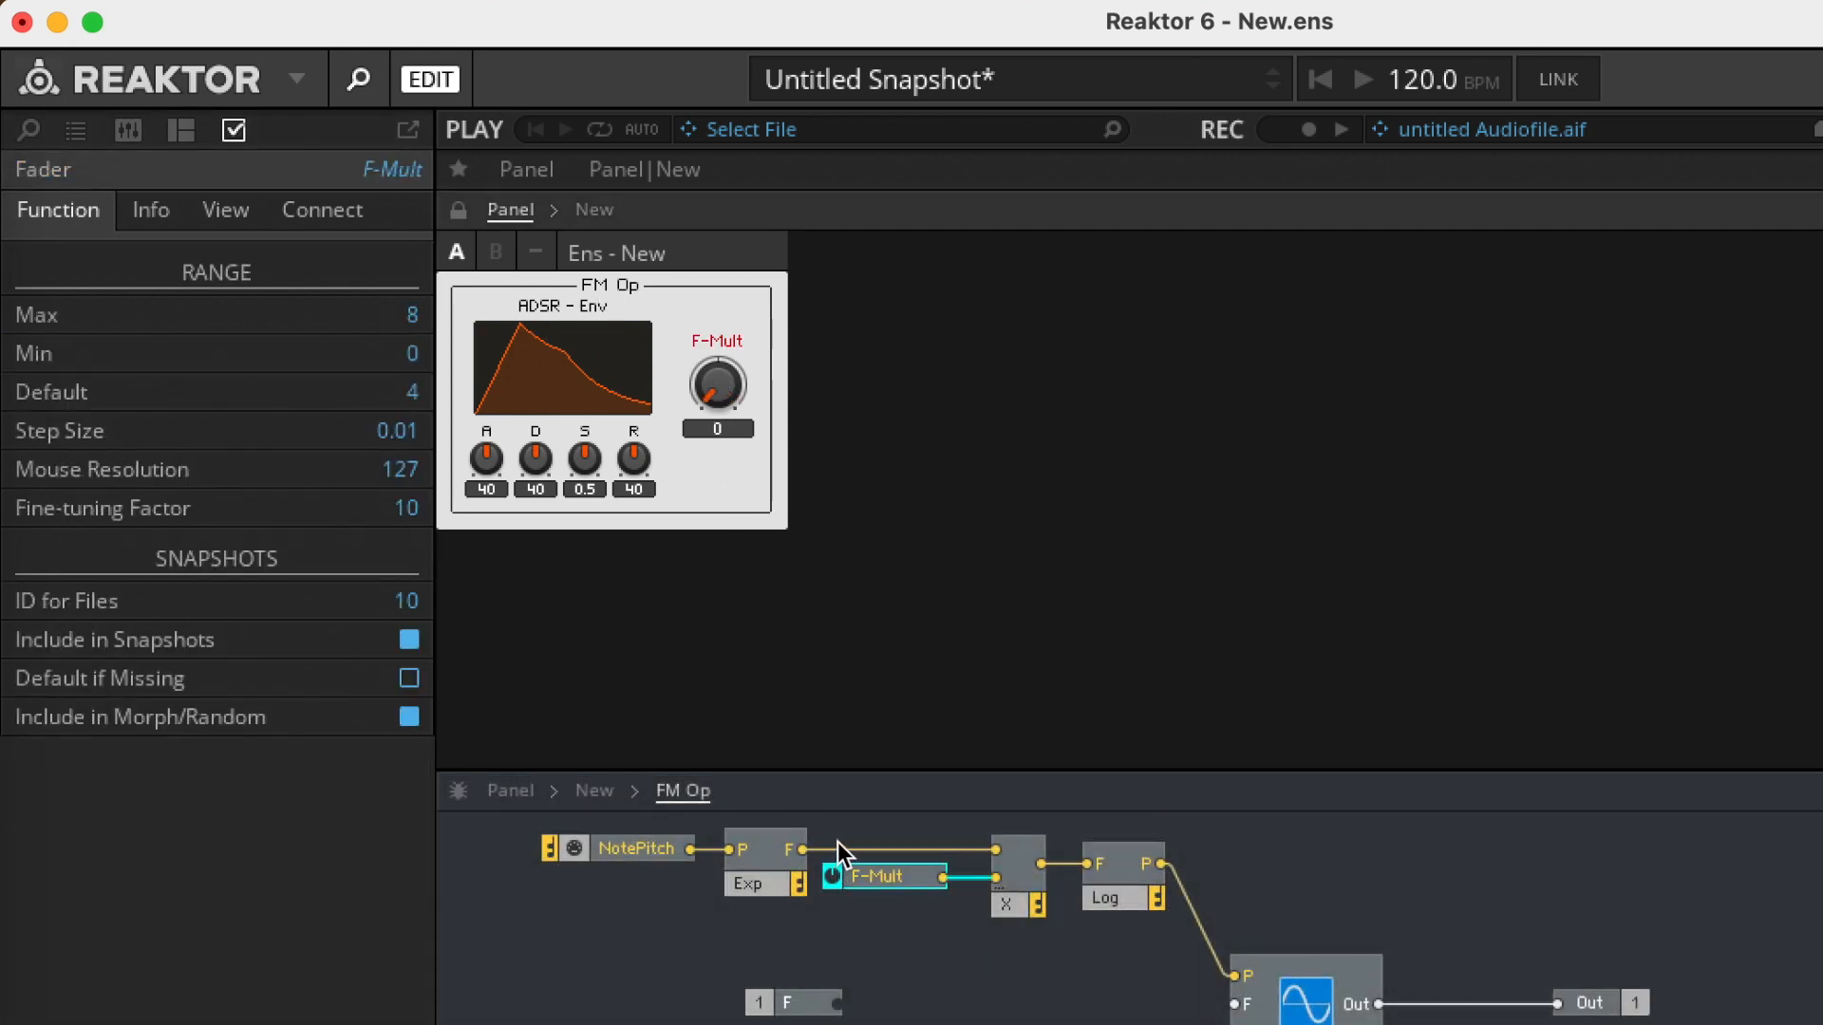
- Set the F-Mult control's minimum to 0.1 and its step size to 0.1
double_click(414, 355)
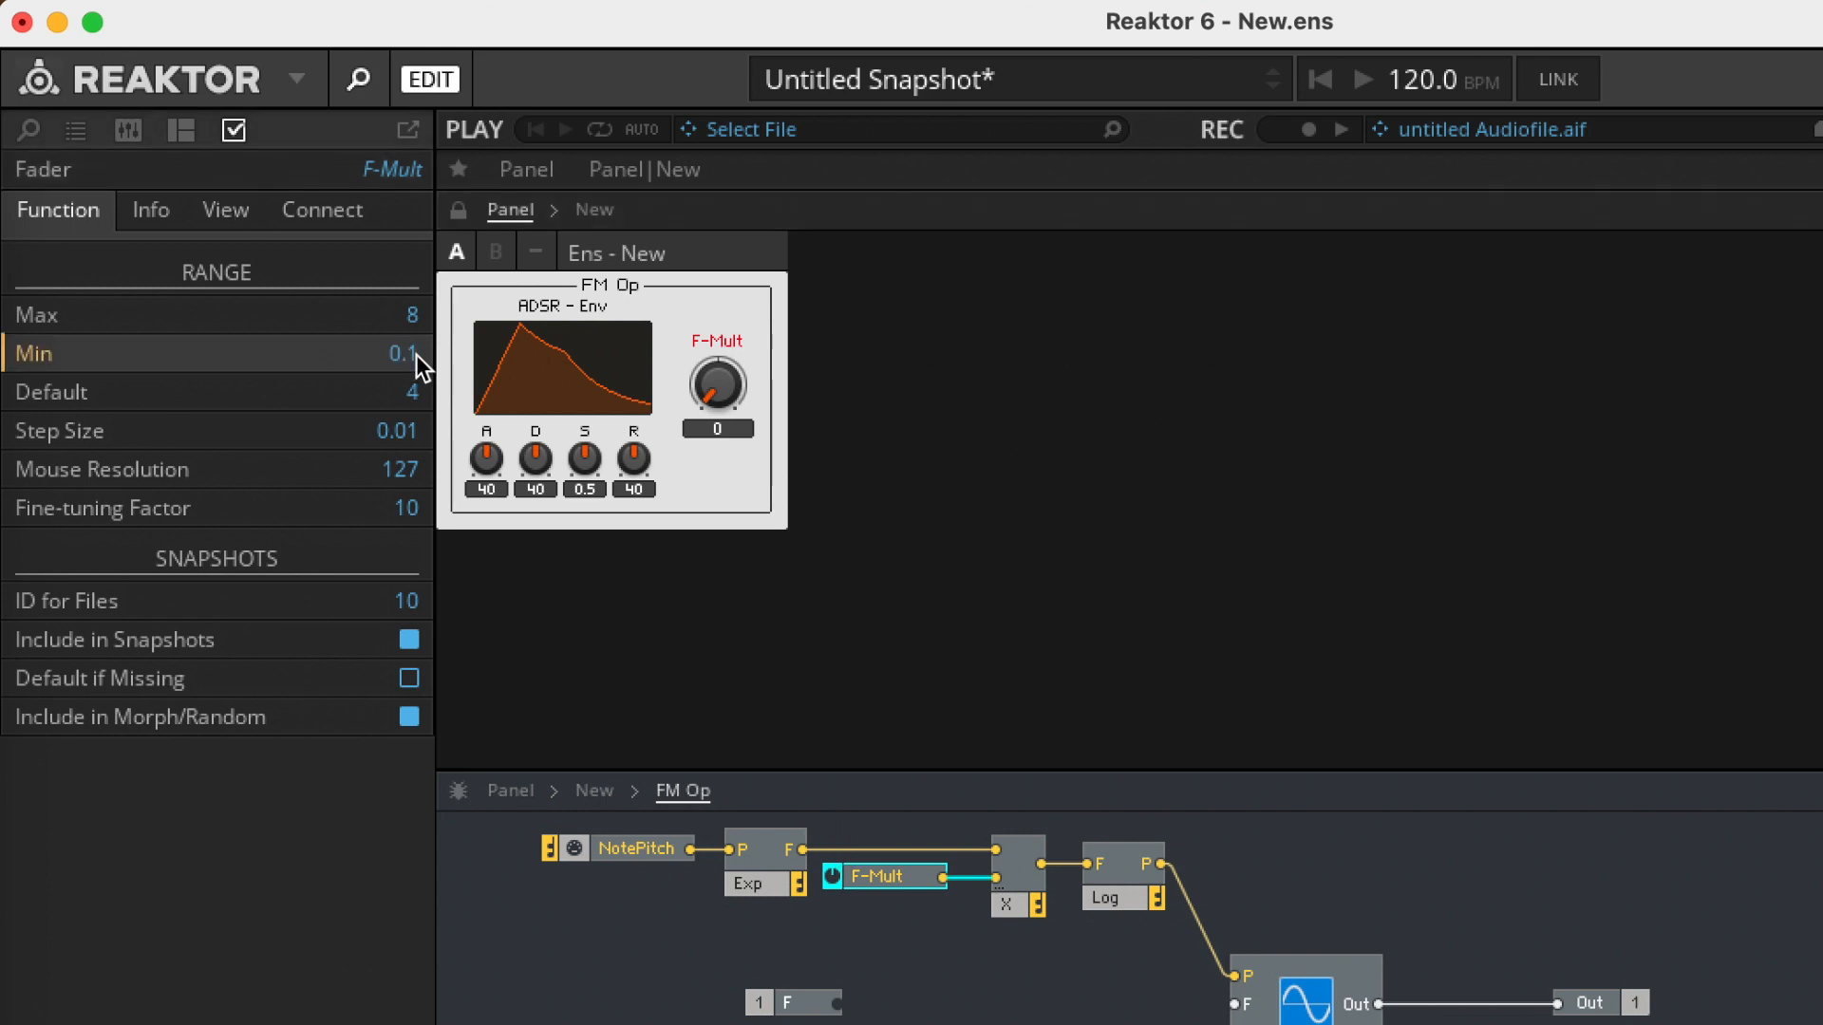
text(.1)
double_click(414, 429)
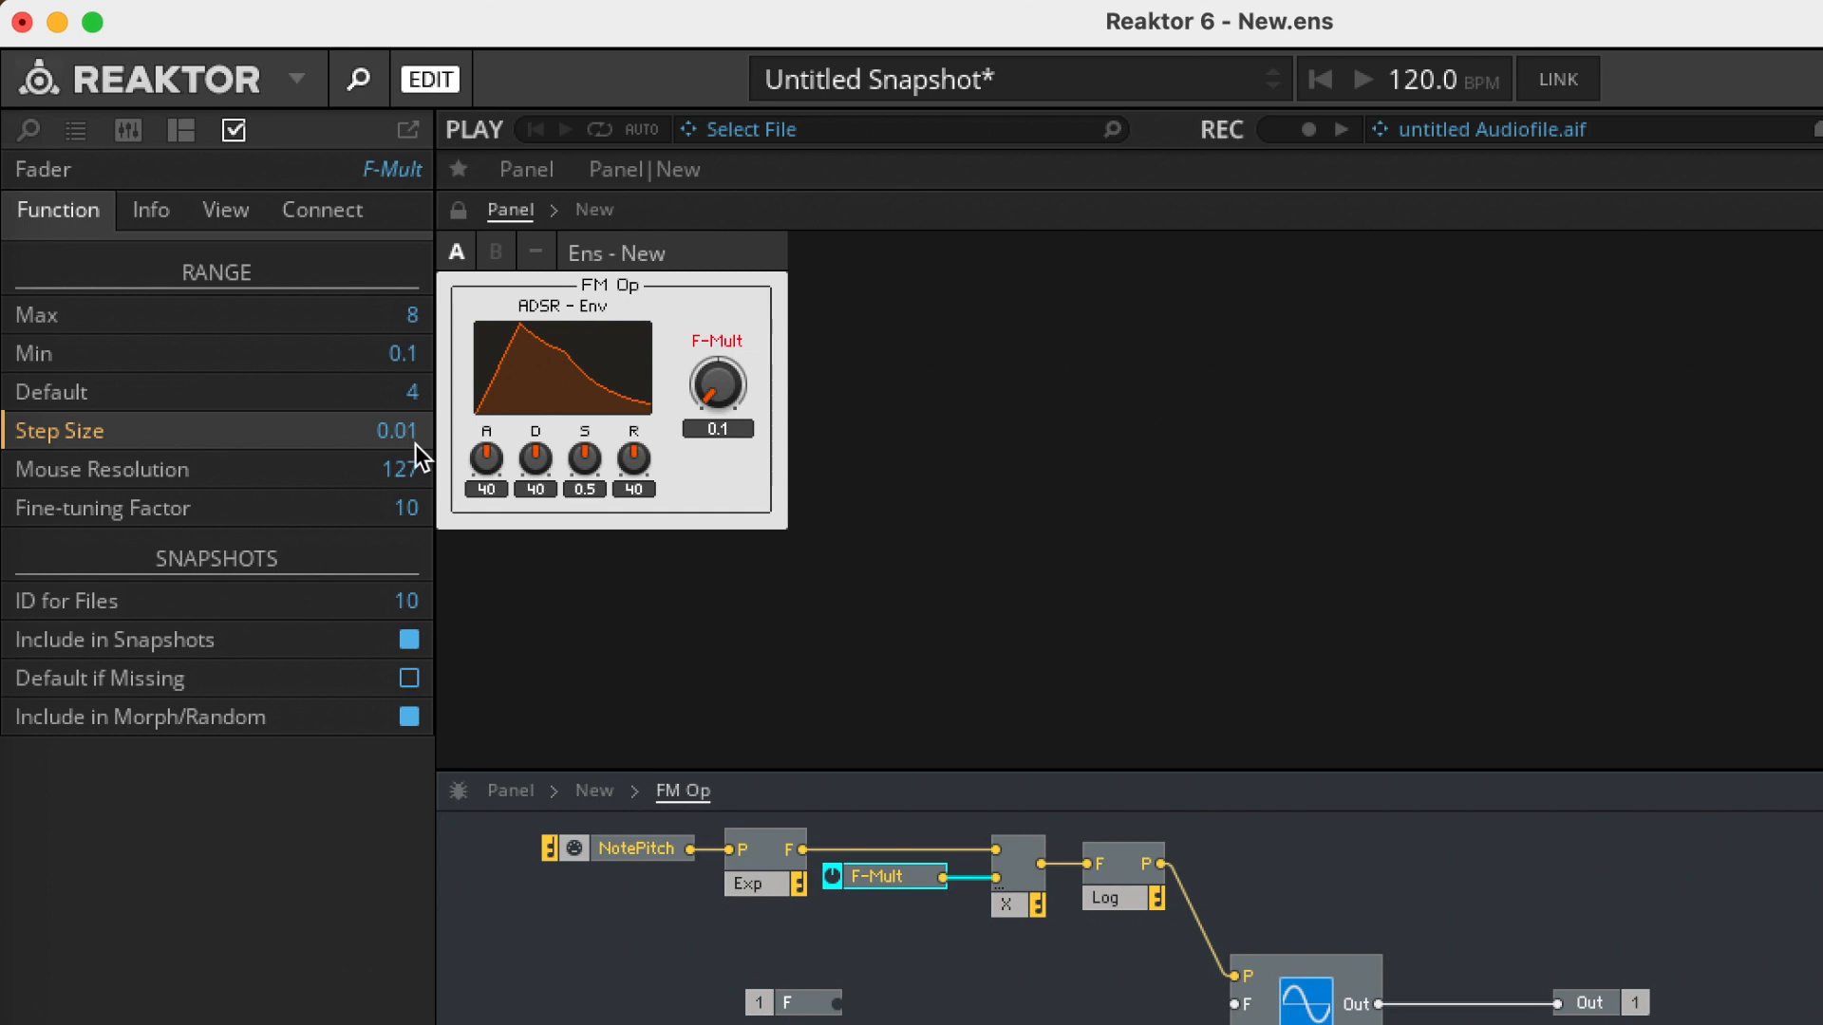
click(733, 396)
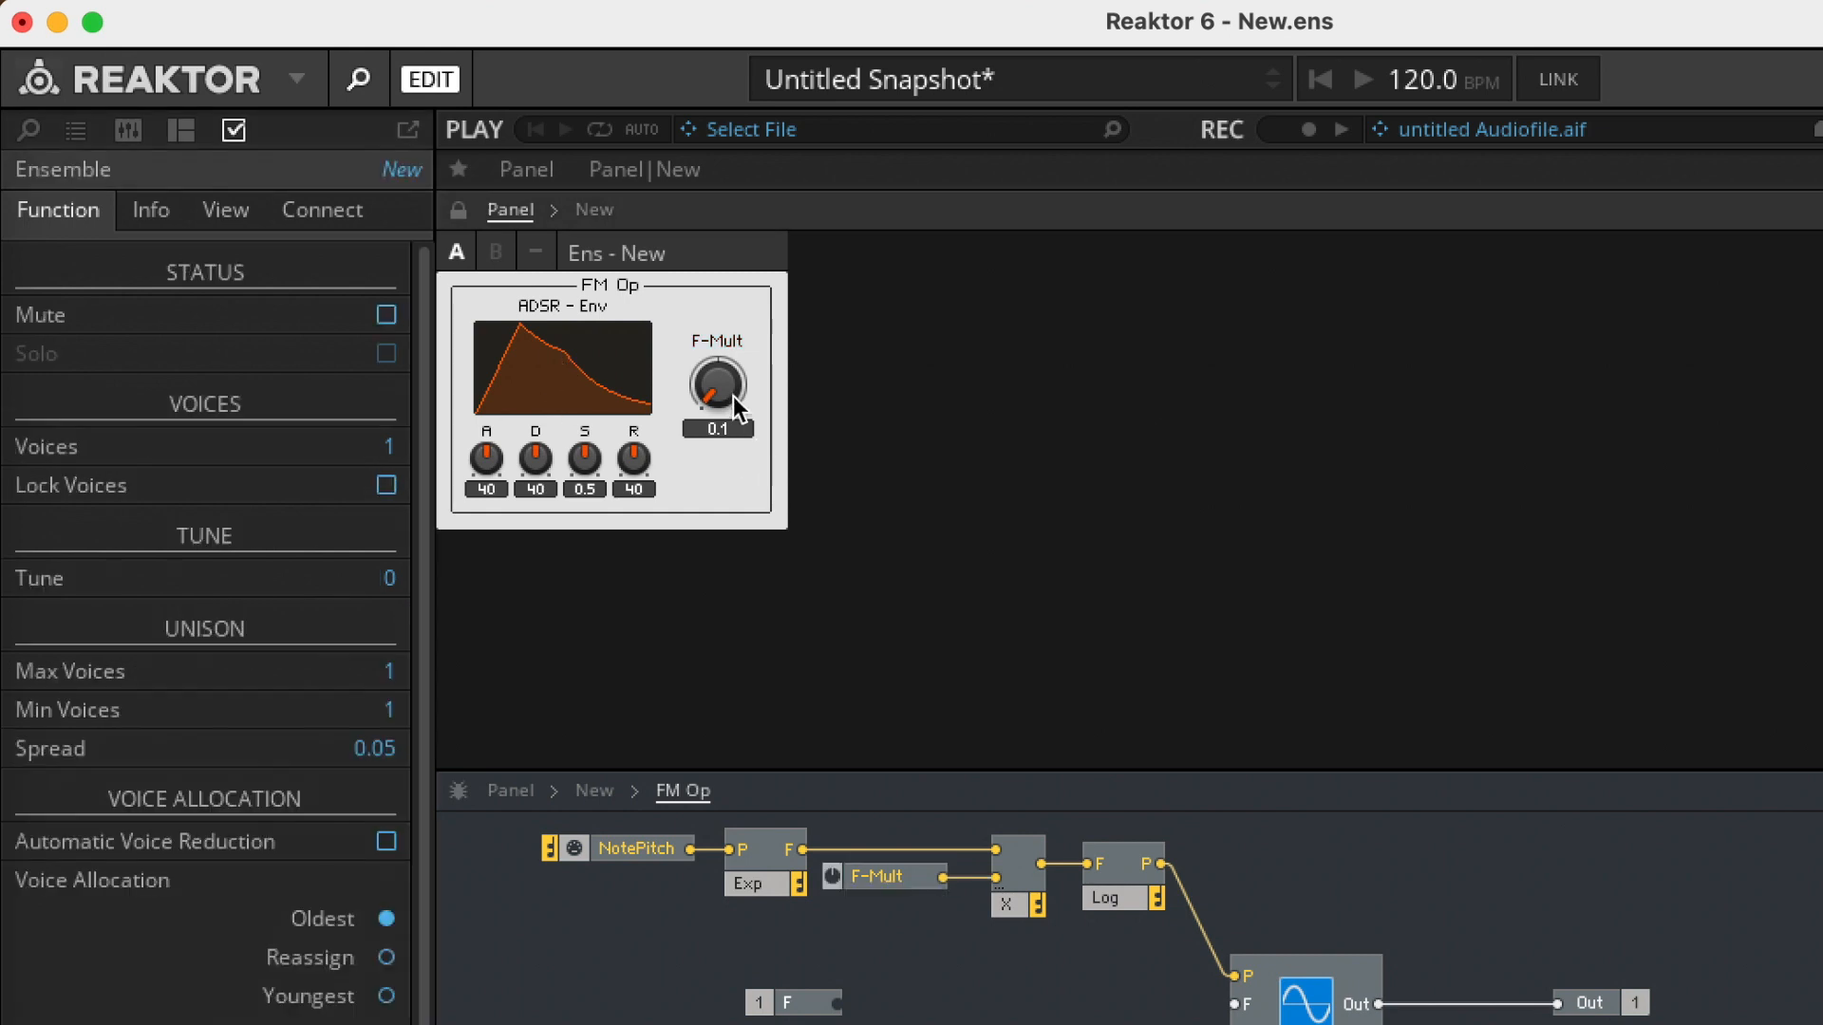
- Try several positions of the F-Mult knob, including 3.8, and set it to 2
drag(729, 385, 720, 287)
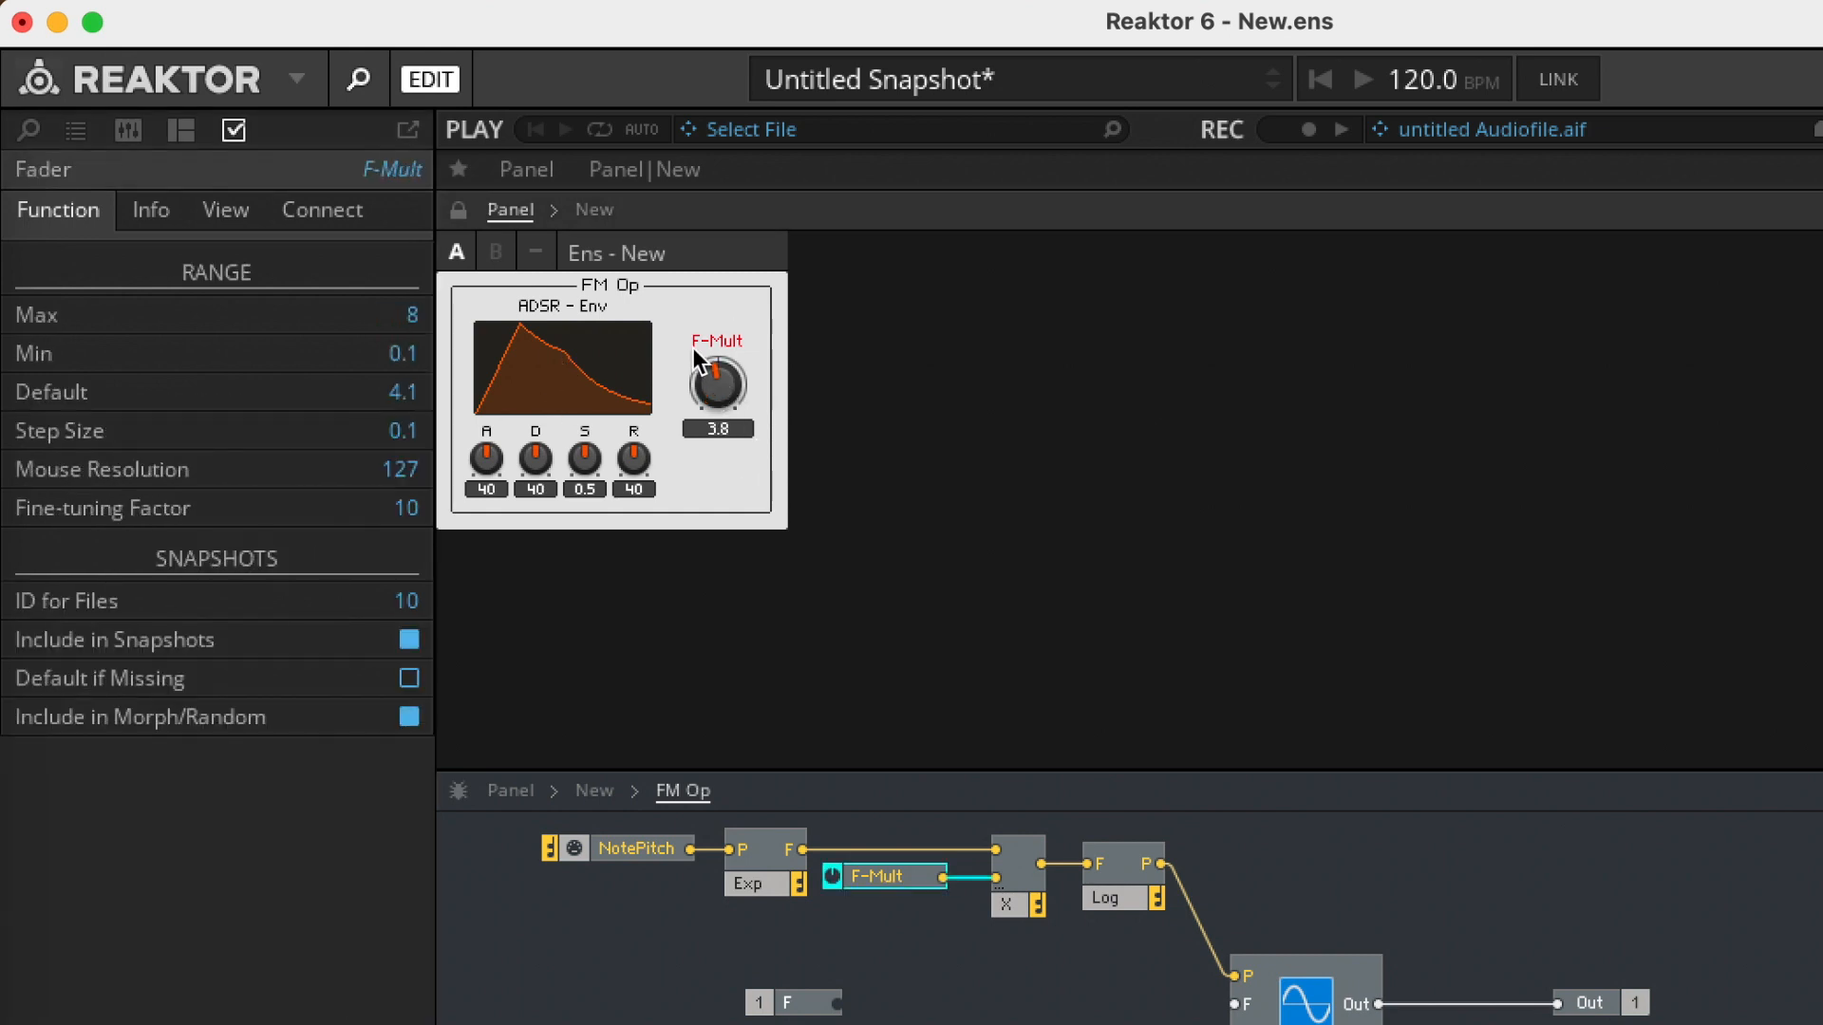
drag(714, 386, 729, 293)
drag(731, 359, 727, 364)
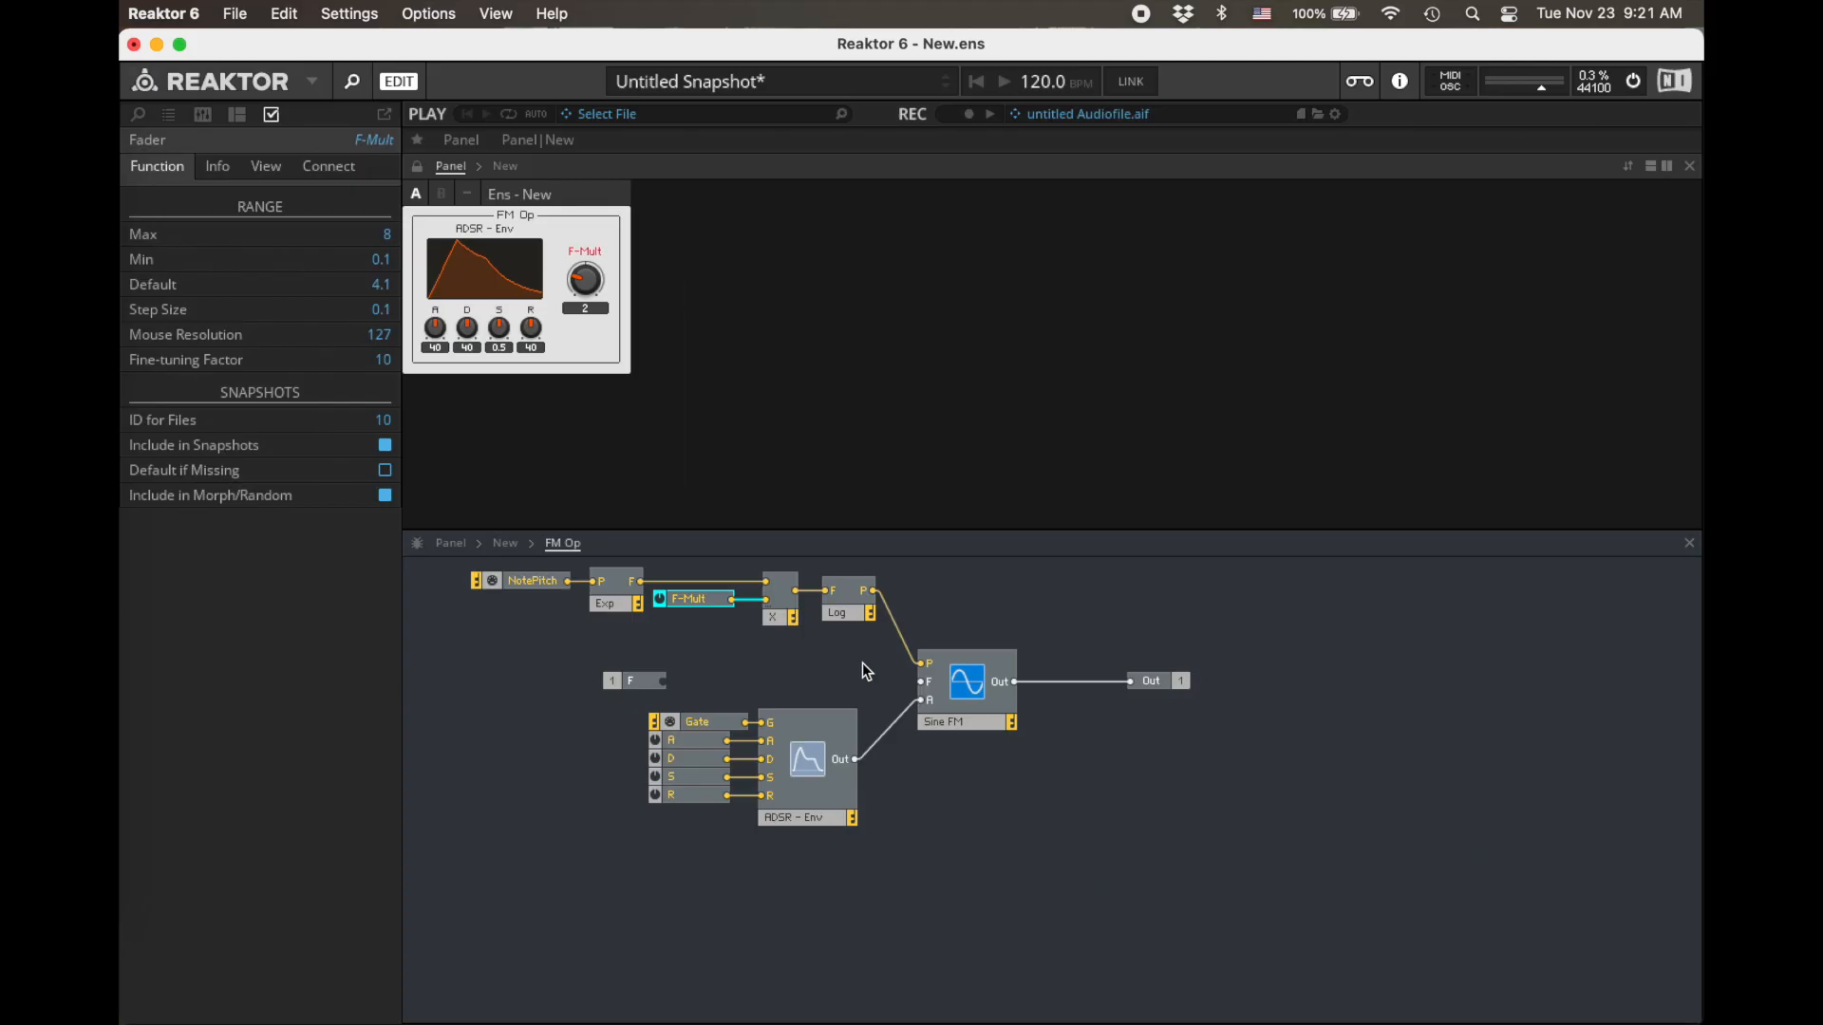
- Move the NotePitch, Exp, F-Mult and multiplier modules together away from the Log module to make room
click(1144, 975)
drag(819, 647, 479, 567)
drag(698, 493, 623, 493)
click(532, 589)
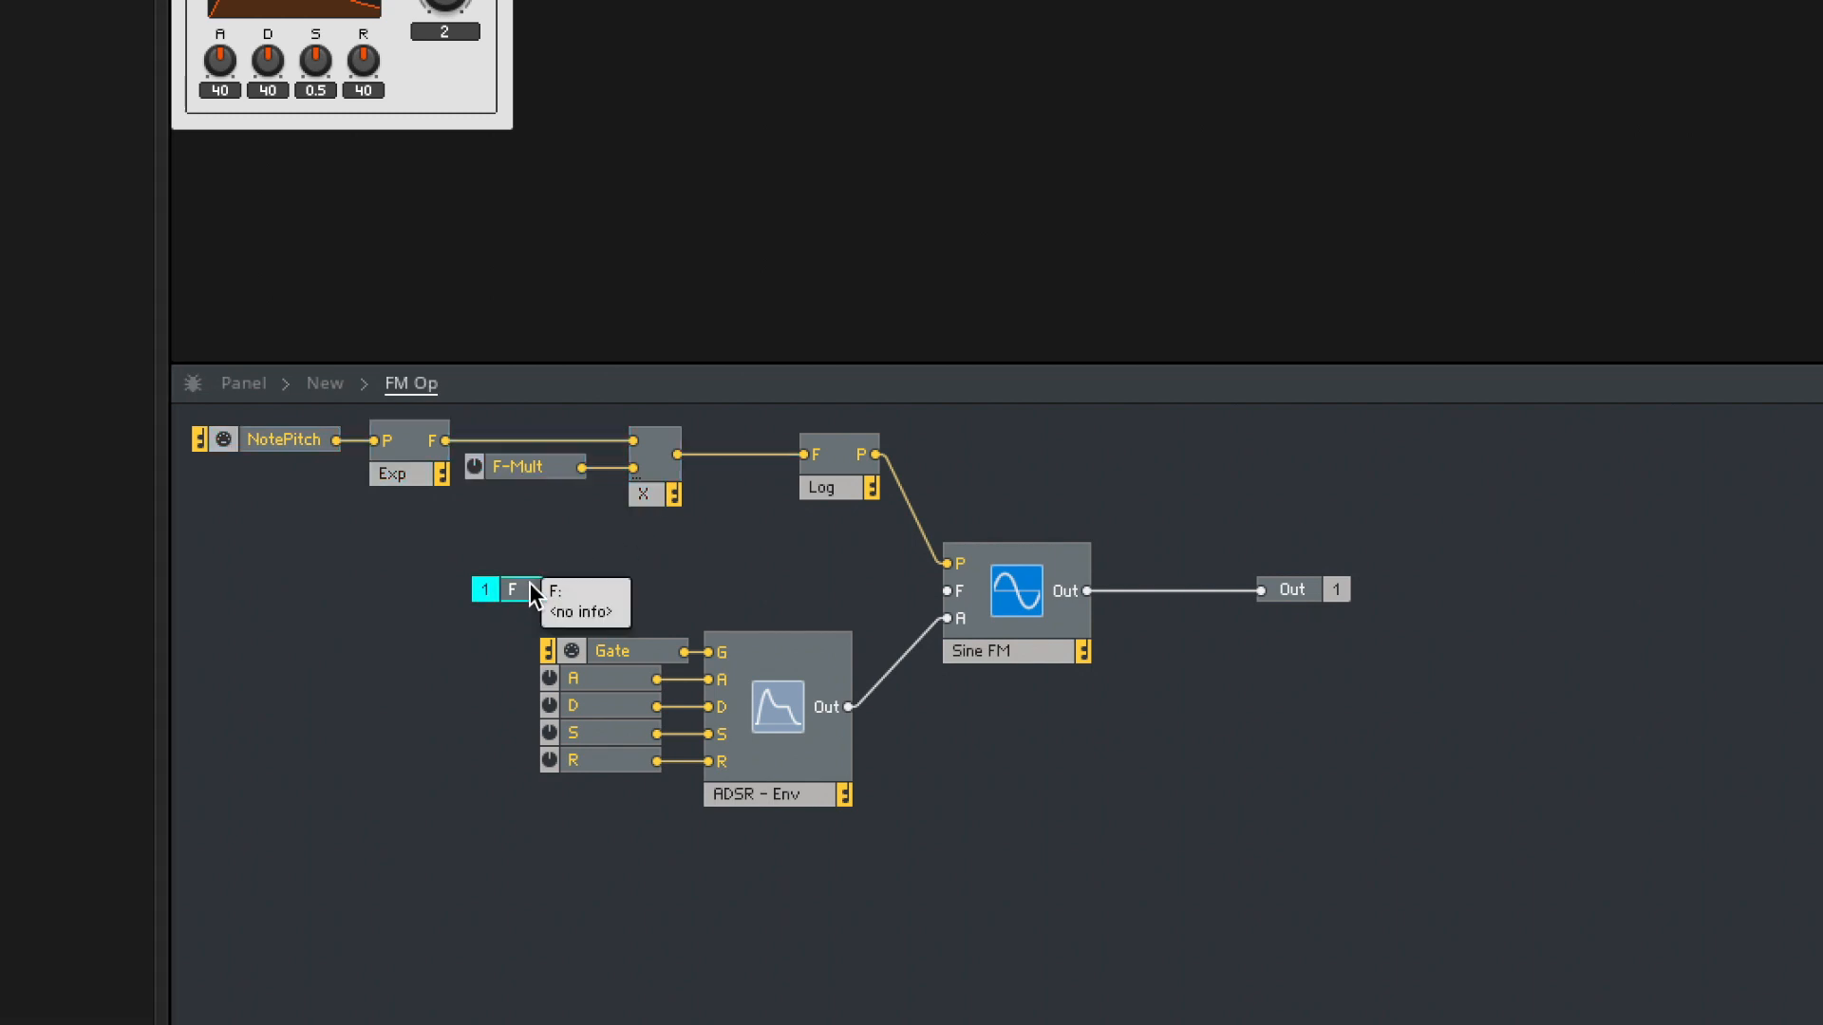
click(682, 545)
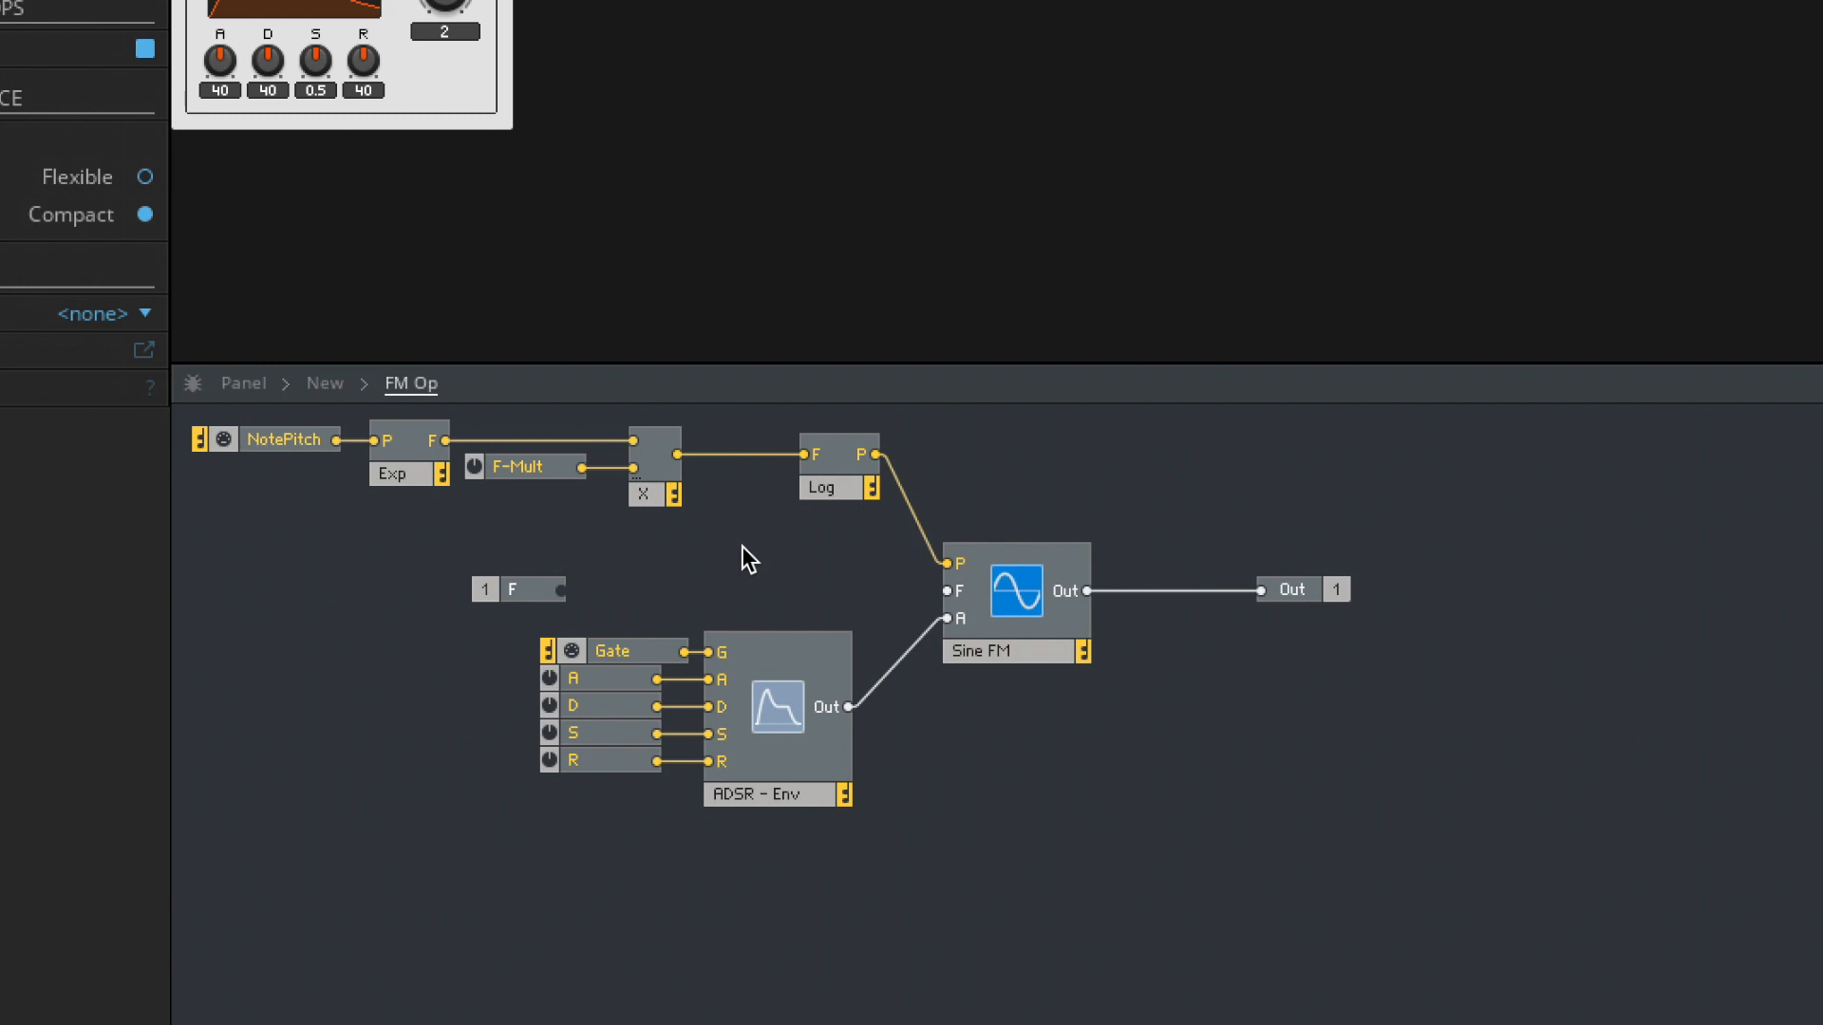
click(649, 487)
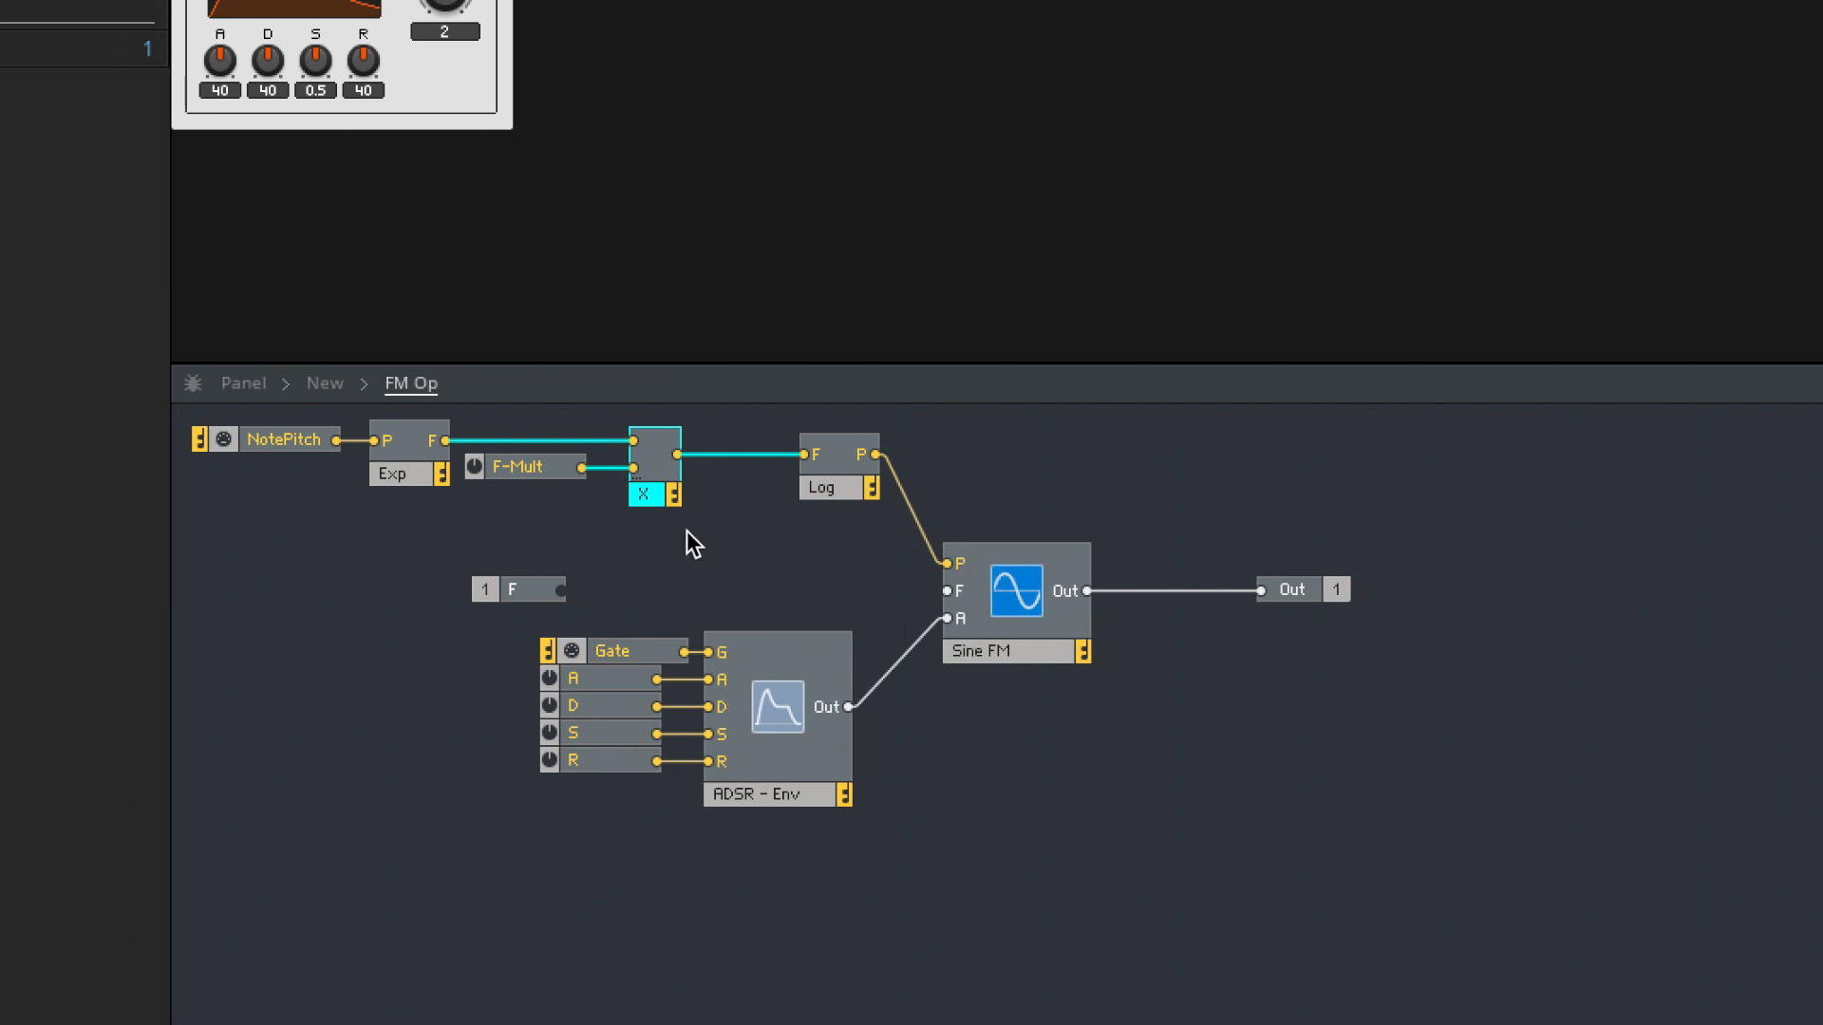
click(729, 492)
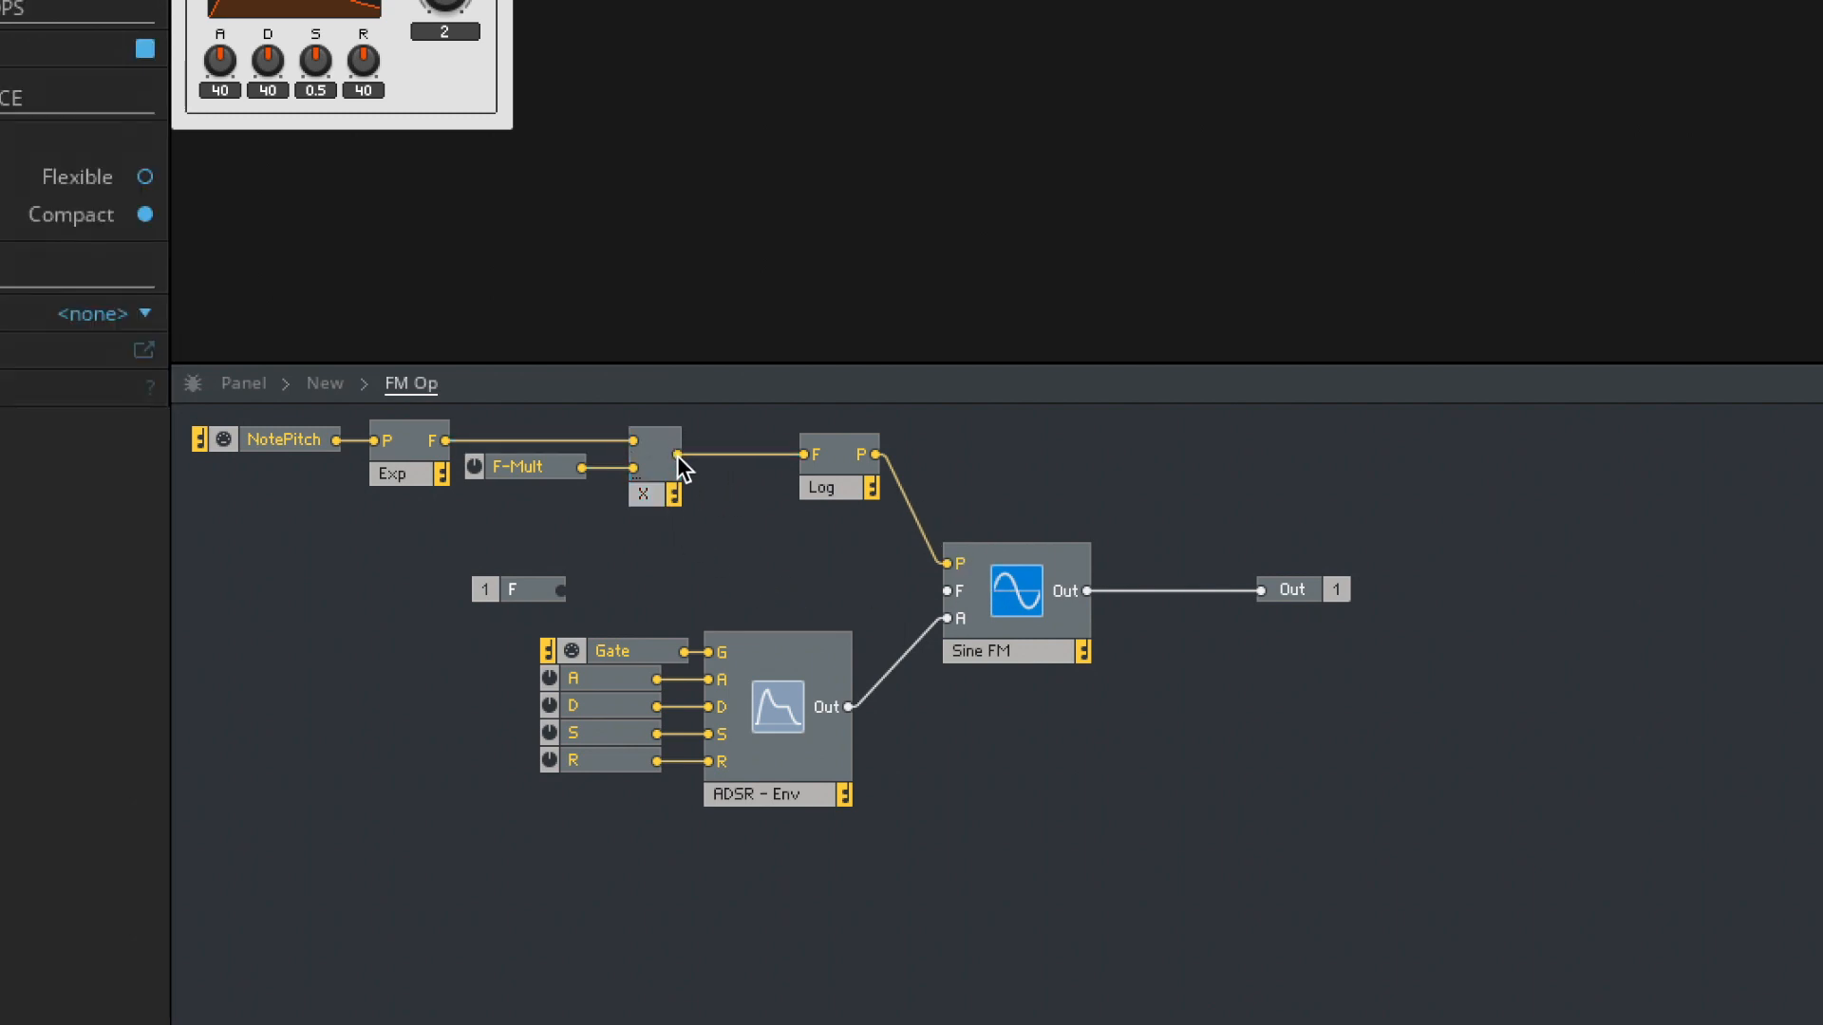
click(665, 461)
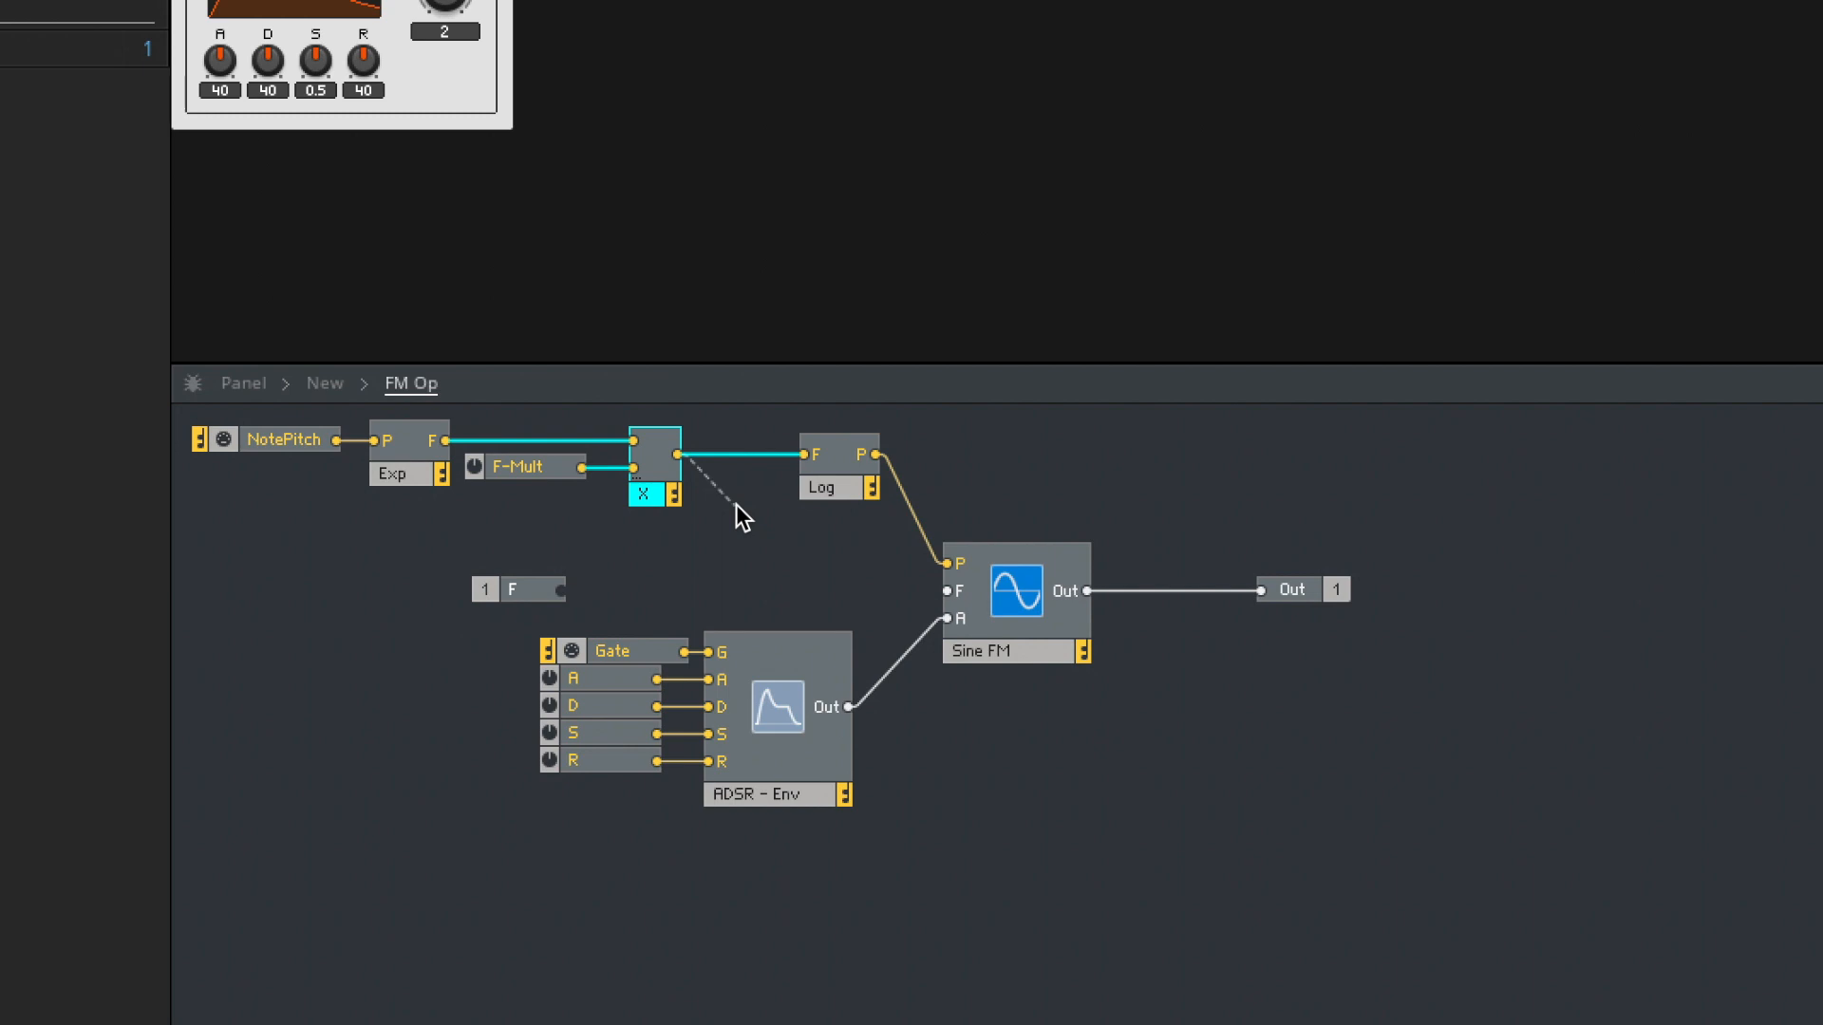
- Move the F input terminal slightly and add a second Multiply module between it and the Sine FM module
drag(531, 591, 553, 542)
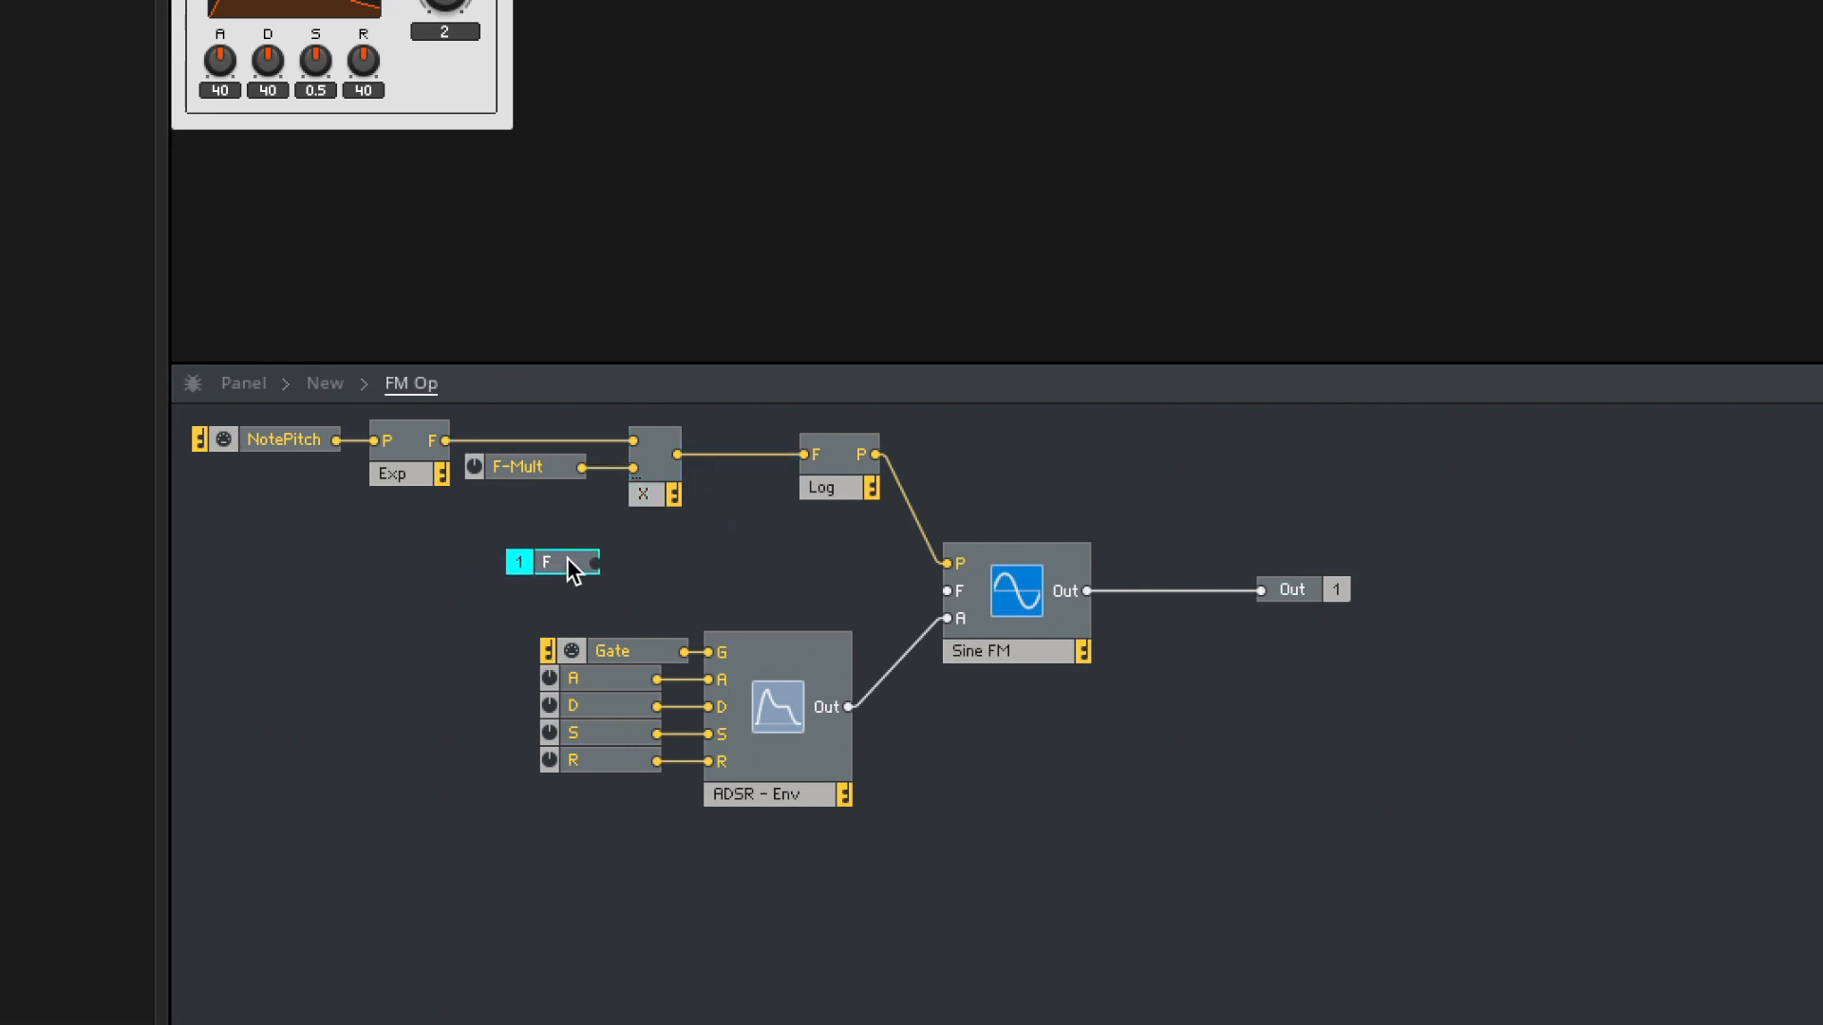
click(716, 572)
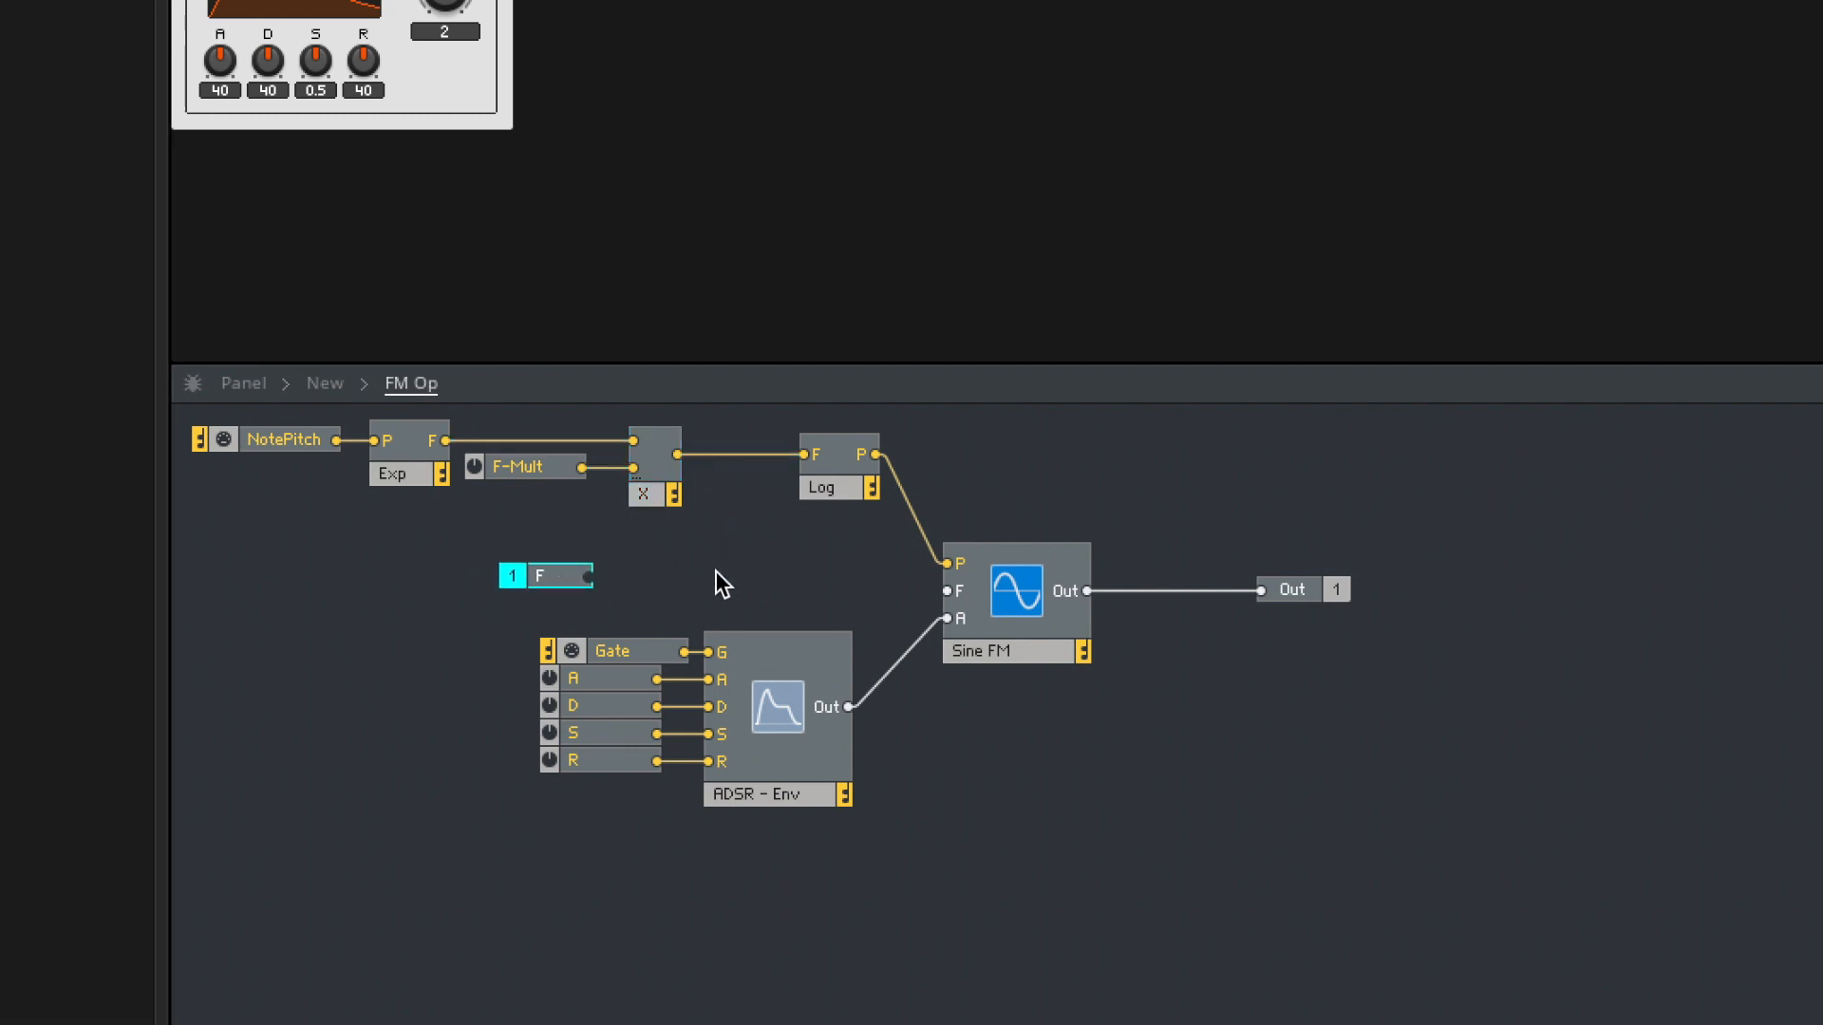
double_click(715, 571)
text(mul)
click(765, 565)
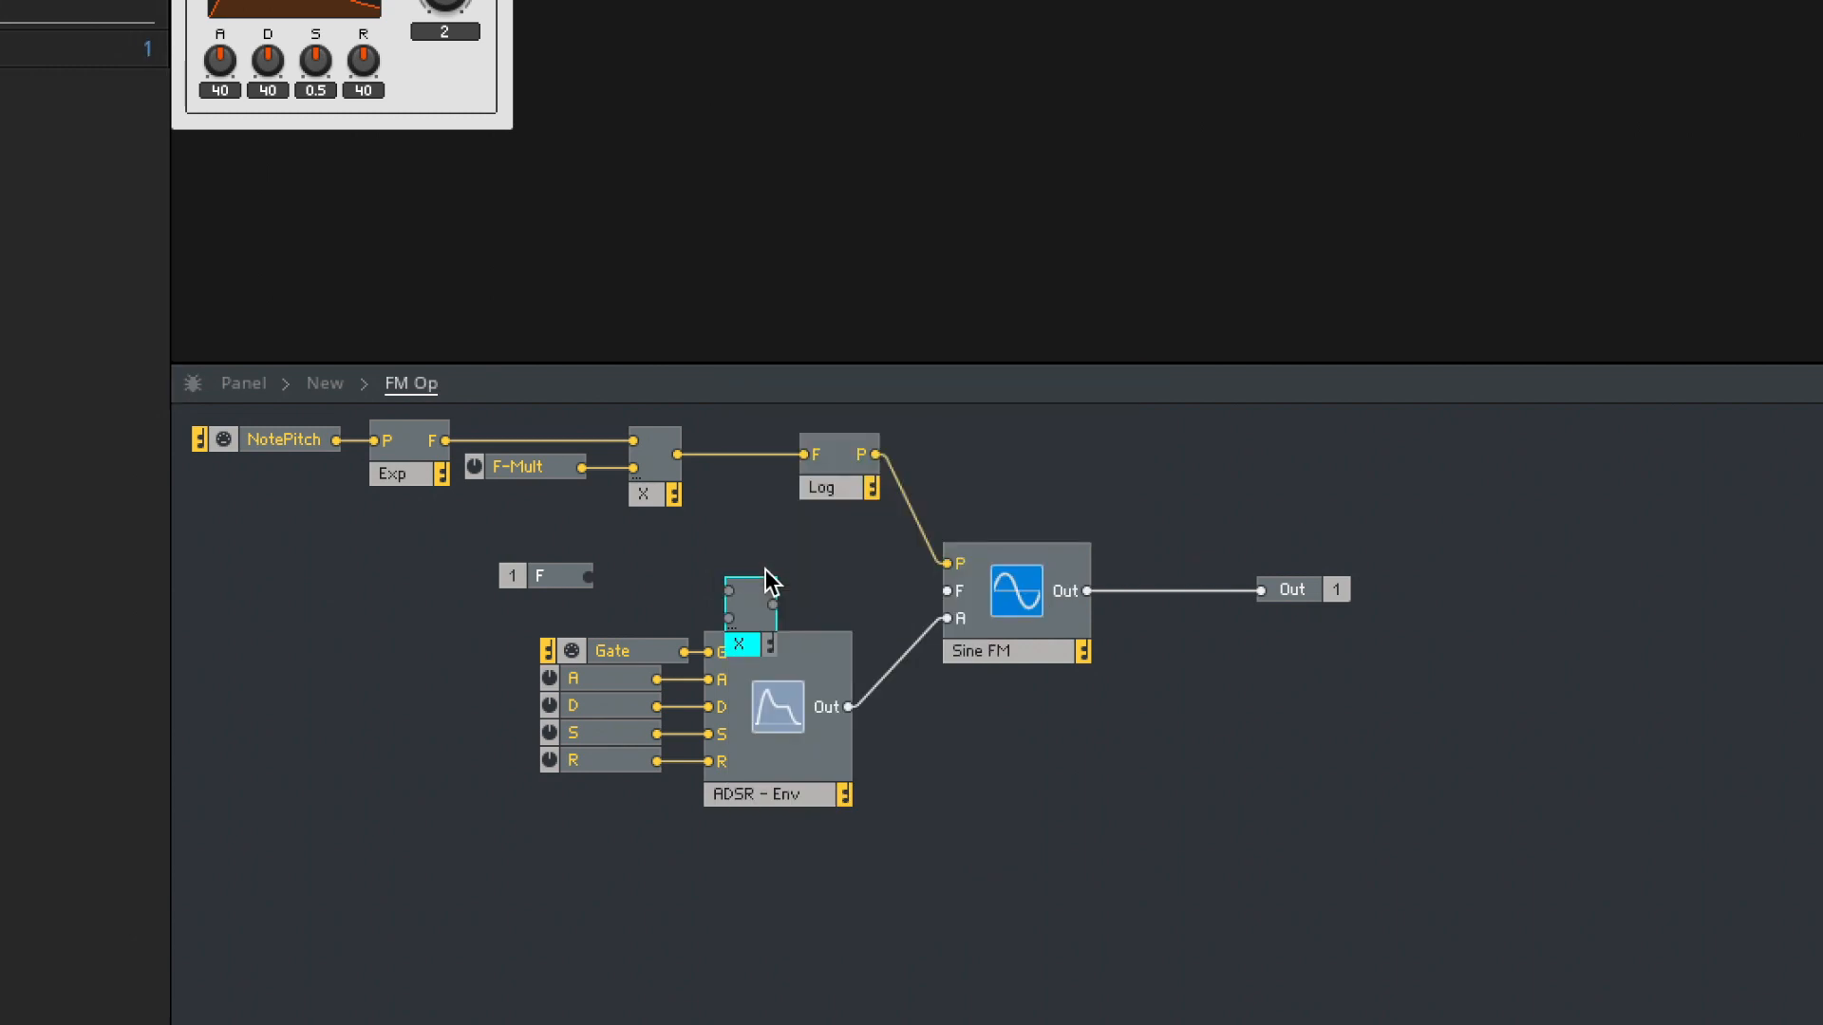
- Wire the first multiplier's output and the F terminal into the new multiplier, and its output to Sine FM's F input
drag(677, 455, 756, 522)
drag(588, 576, 947, 590)
drag(767, 577, 767, 604)
- Check the FM Op macro's F input in the parent structure and reopen the macro's internal structure
click(653, 454)
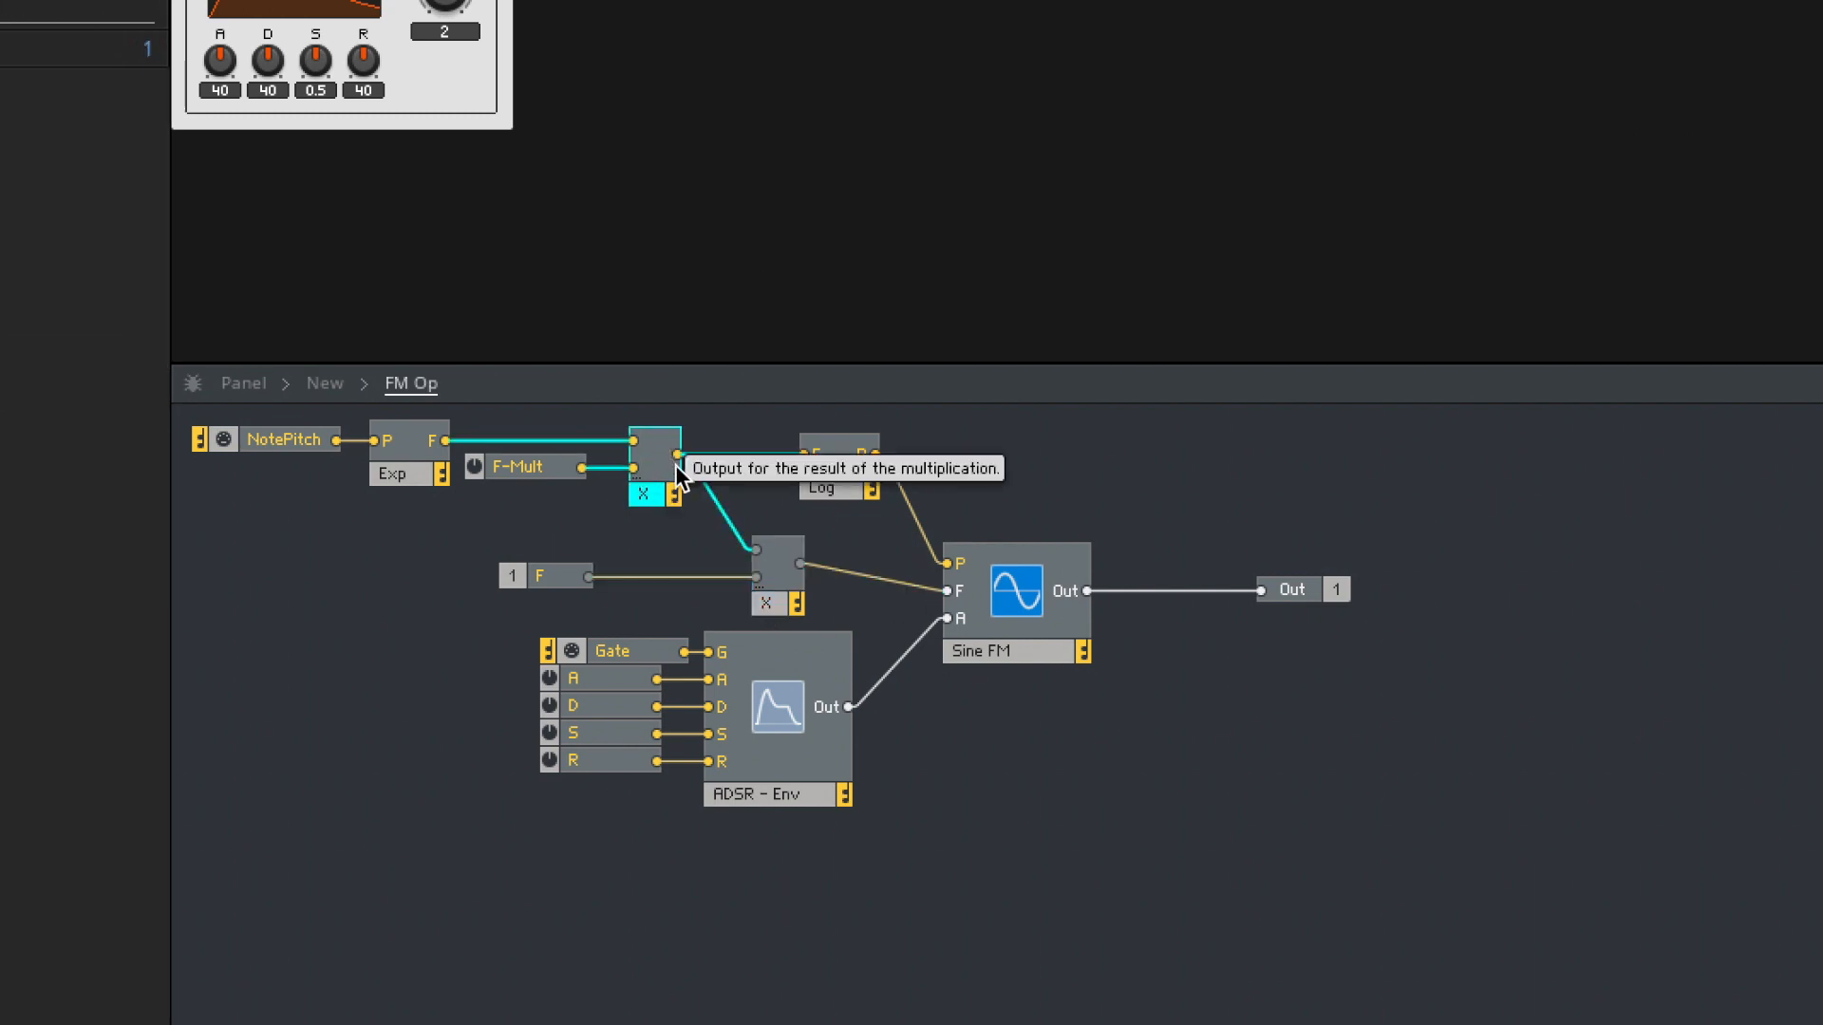
click(531, 581)
double_click(271, 625)
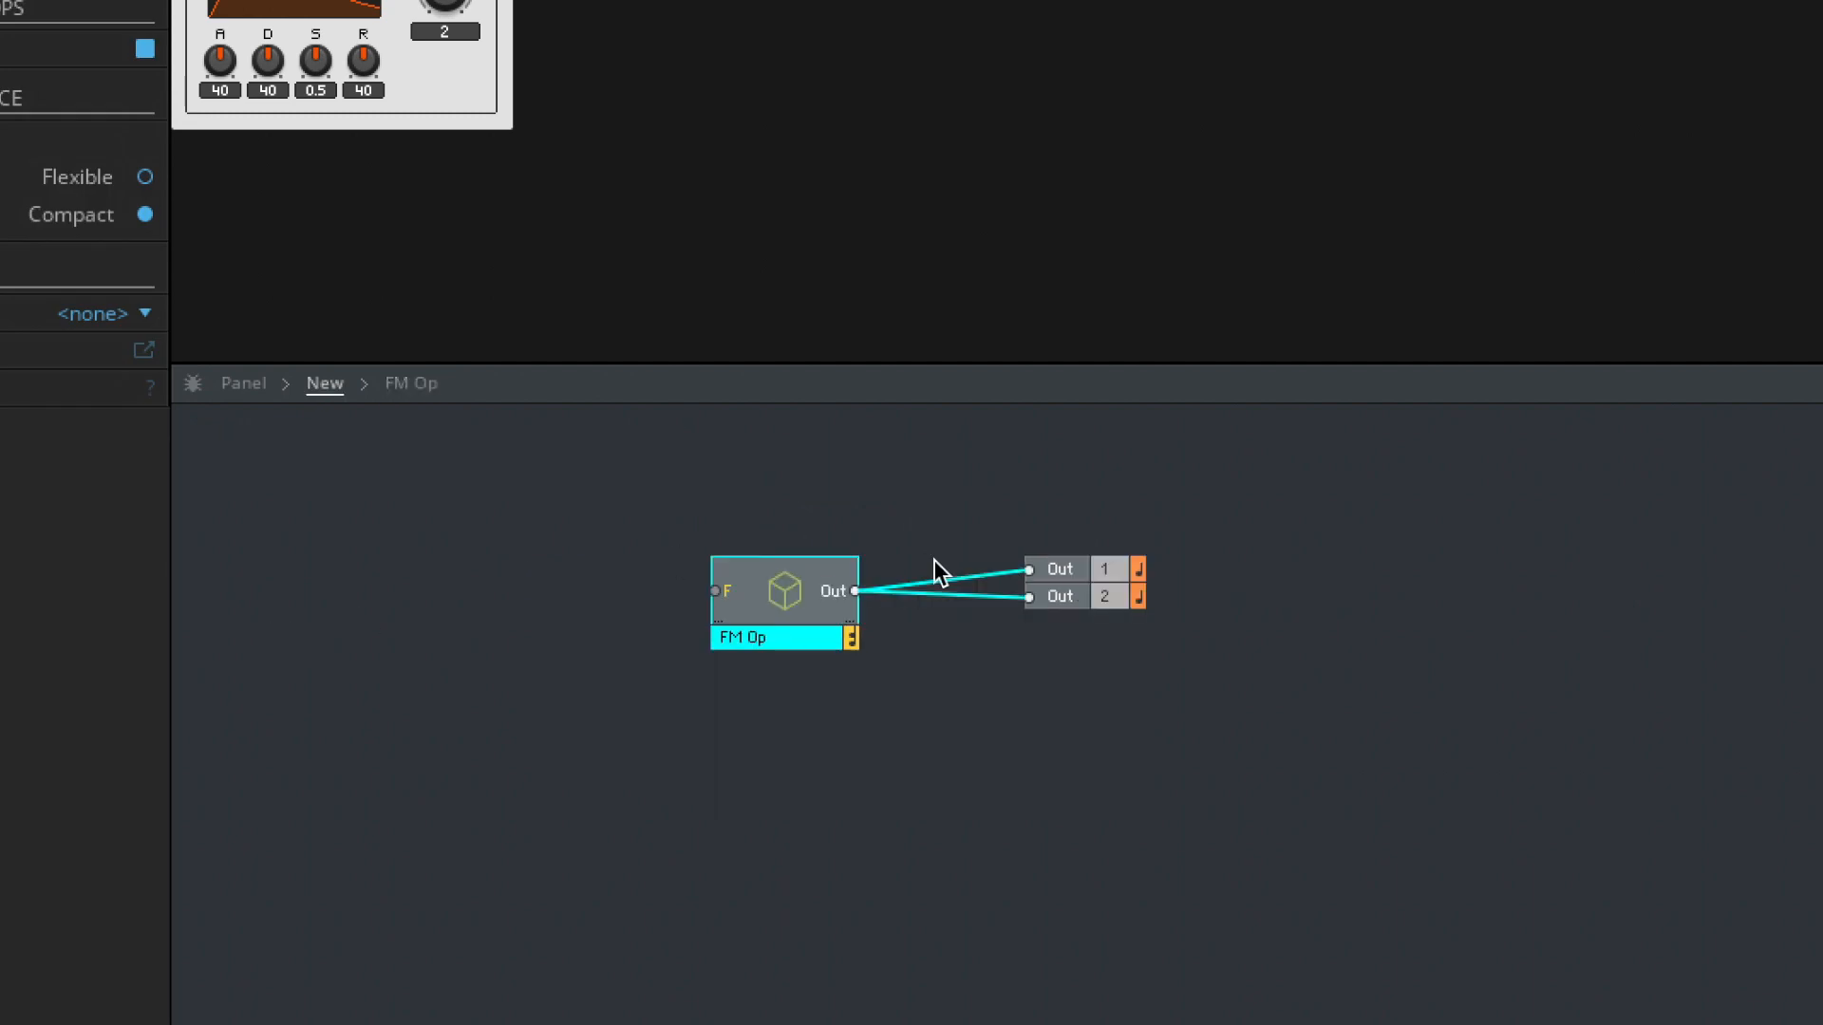
double_click(778, 594)
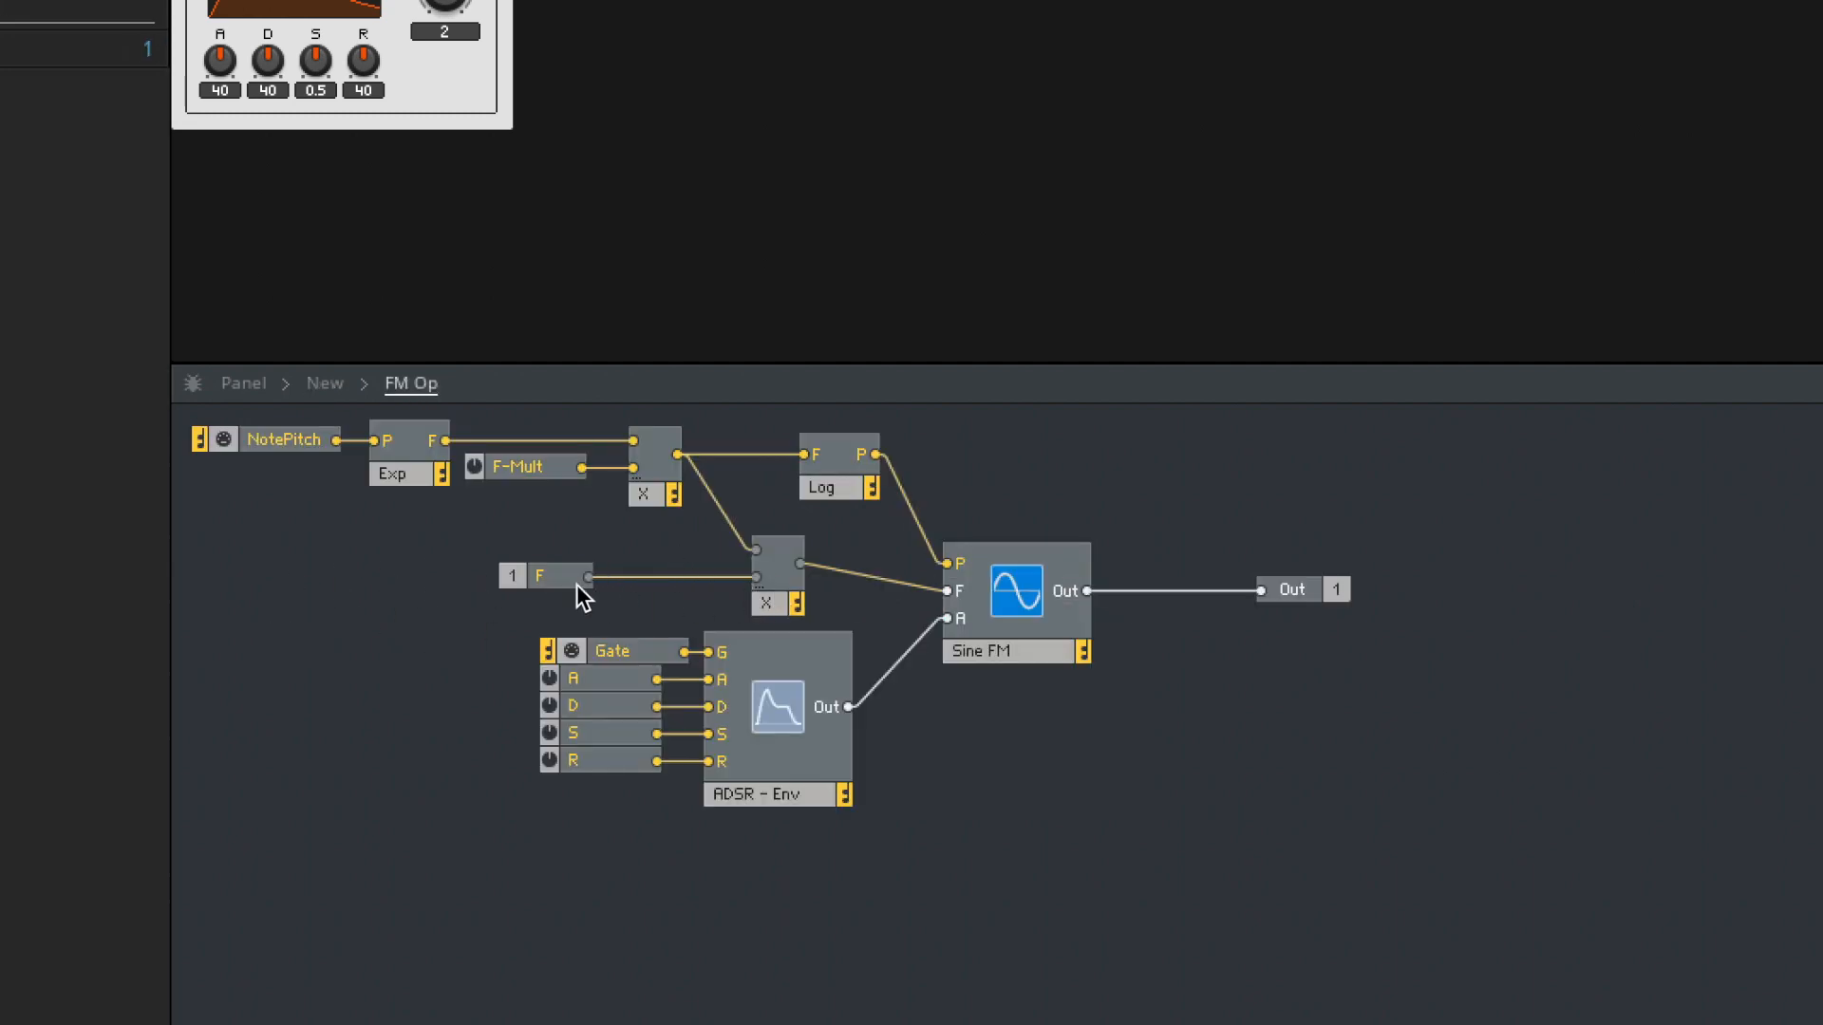
click(658, 494)
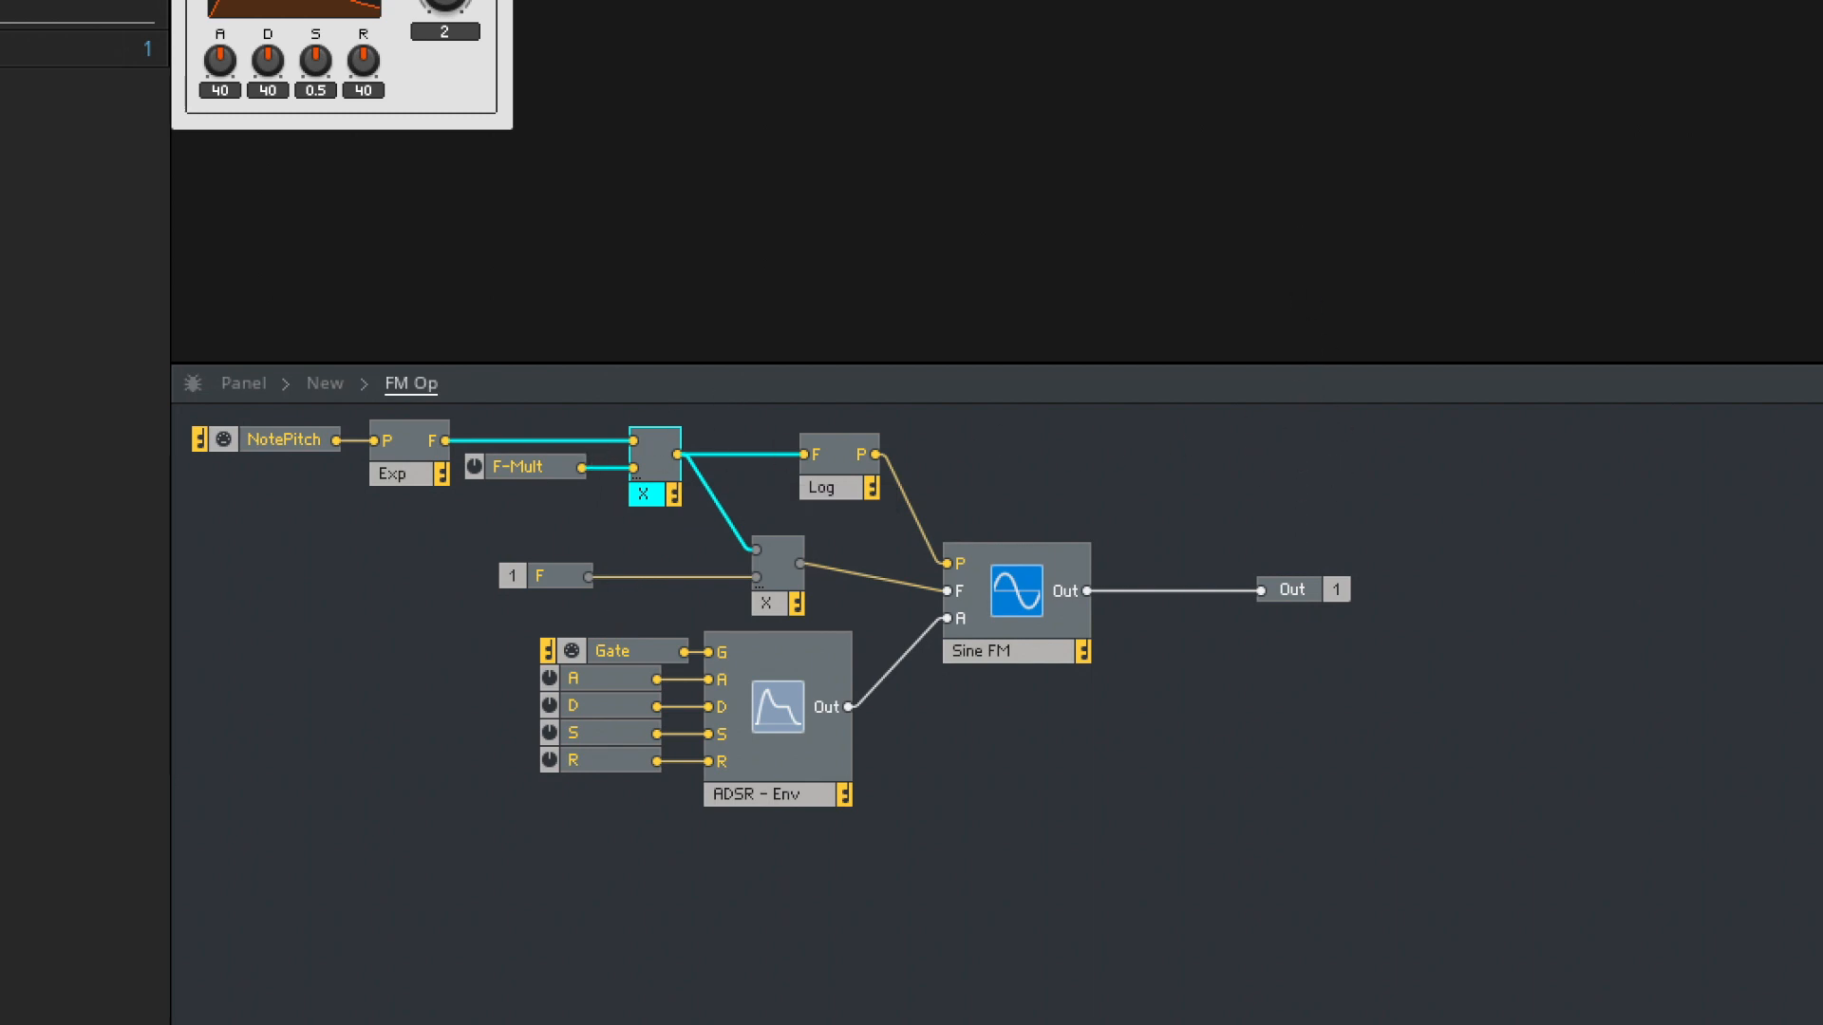
- Move the F input terminal farther from the second multiplier and delete the wire between them
drag(544, 579, 368, 578)
click(460, 593)
key(Delete)
- Add a third Multiply module after the F terminal, wiring F into it and its output to the second multiplier's free input
double_click(490, 575)
text(mul)
click(539, 567)
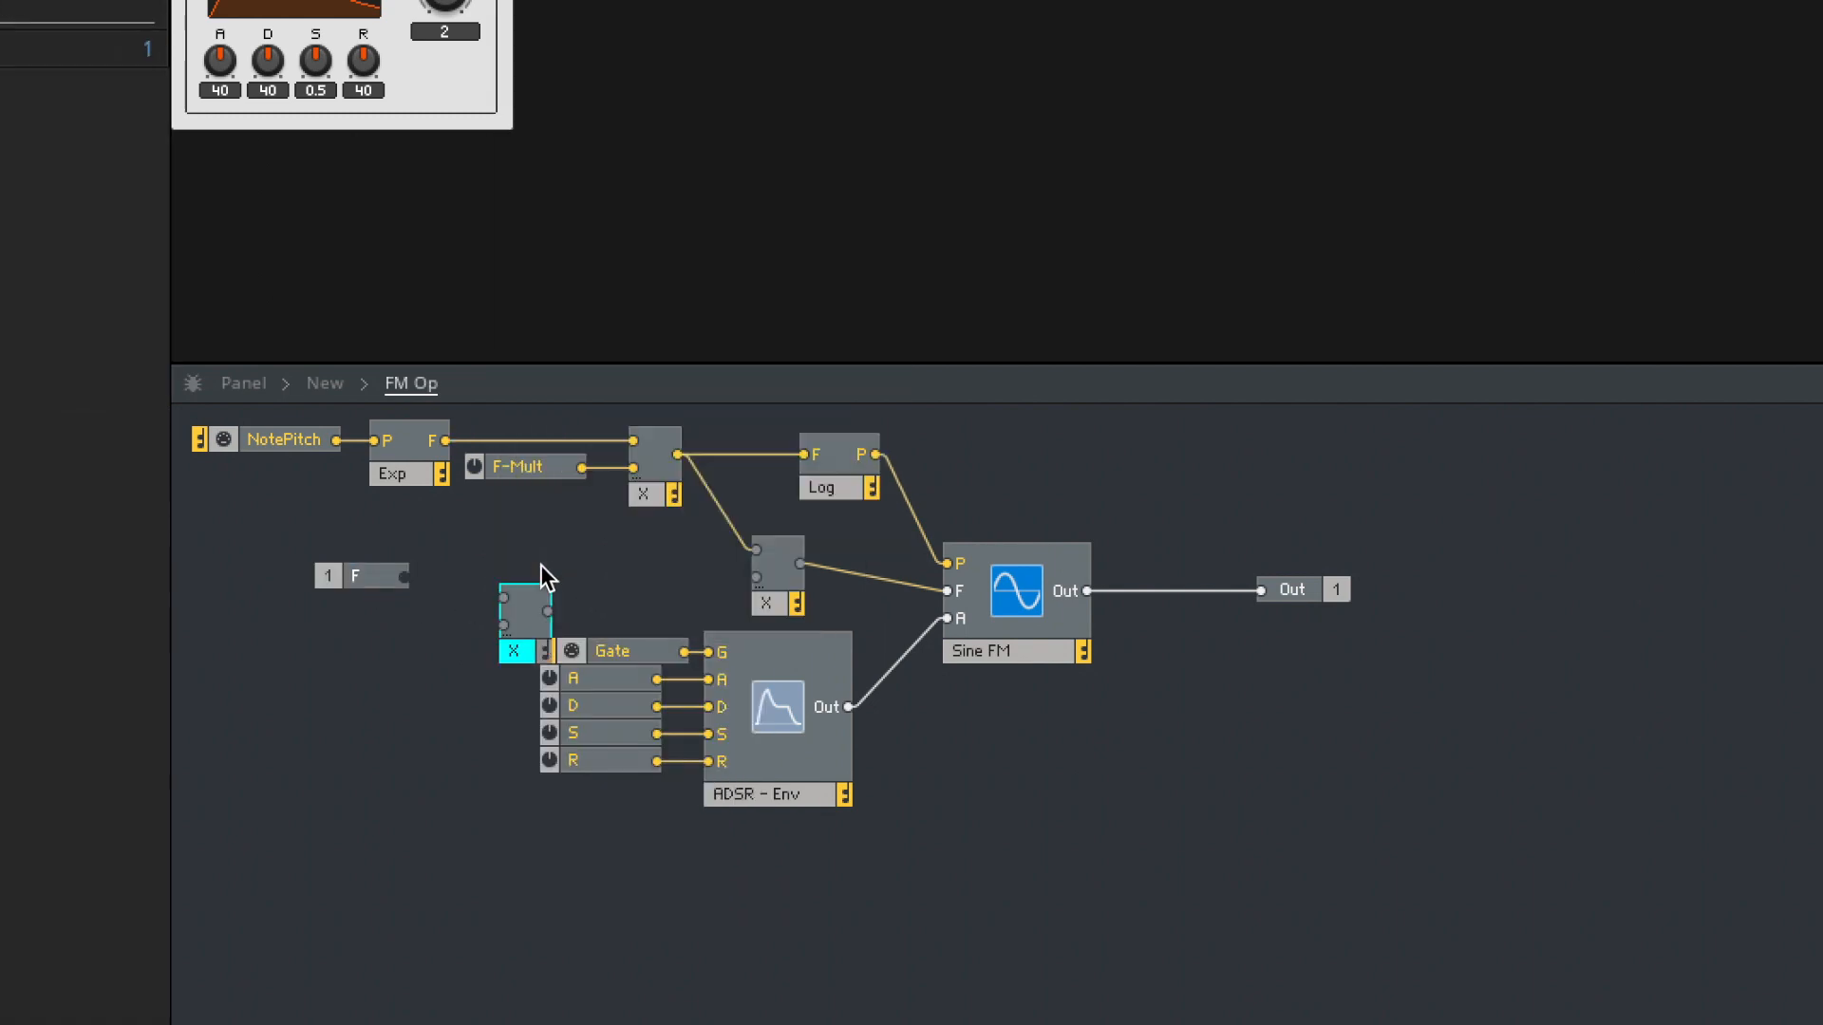
drag(564, 578, 756, 576)
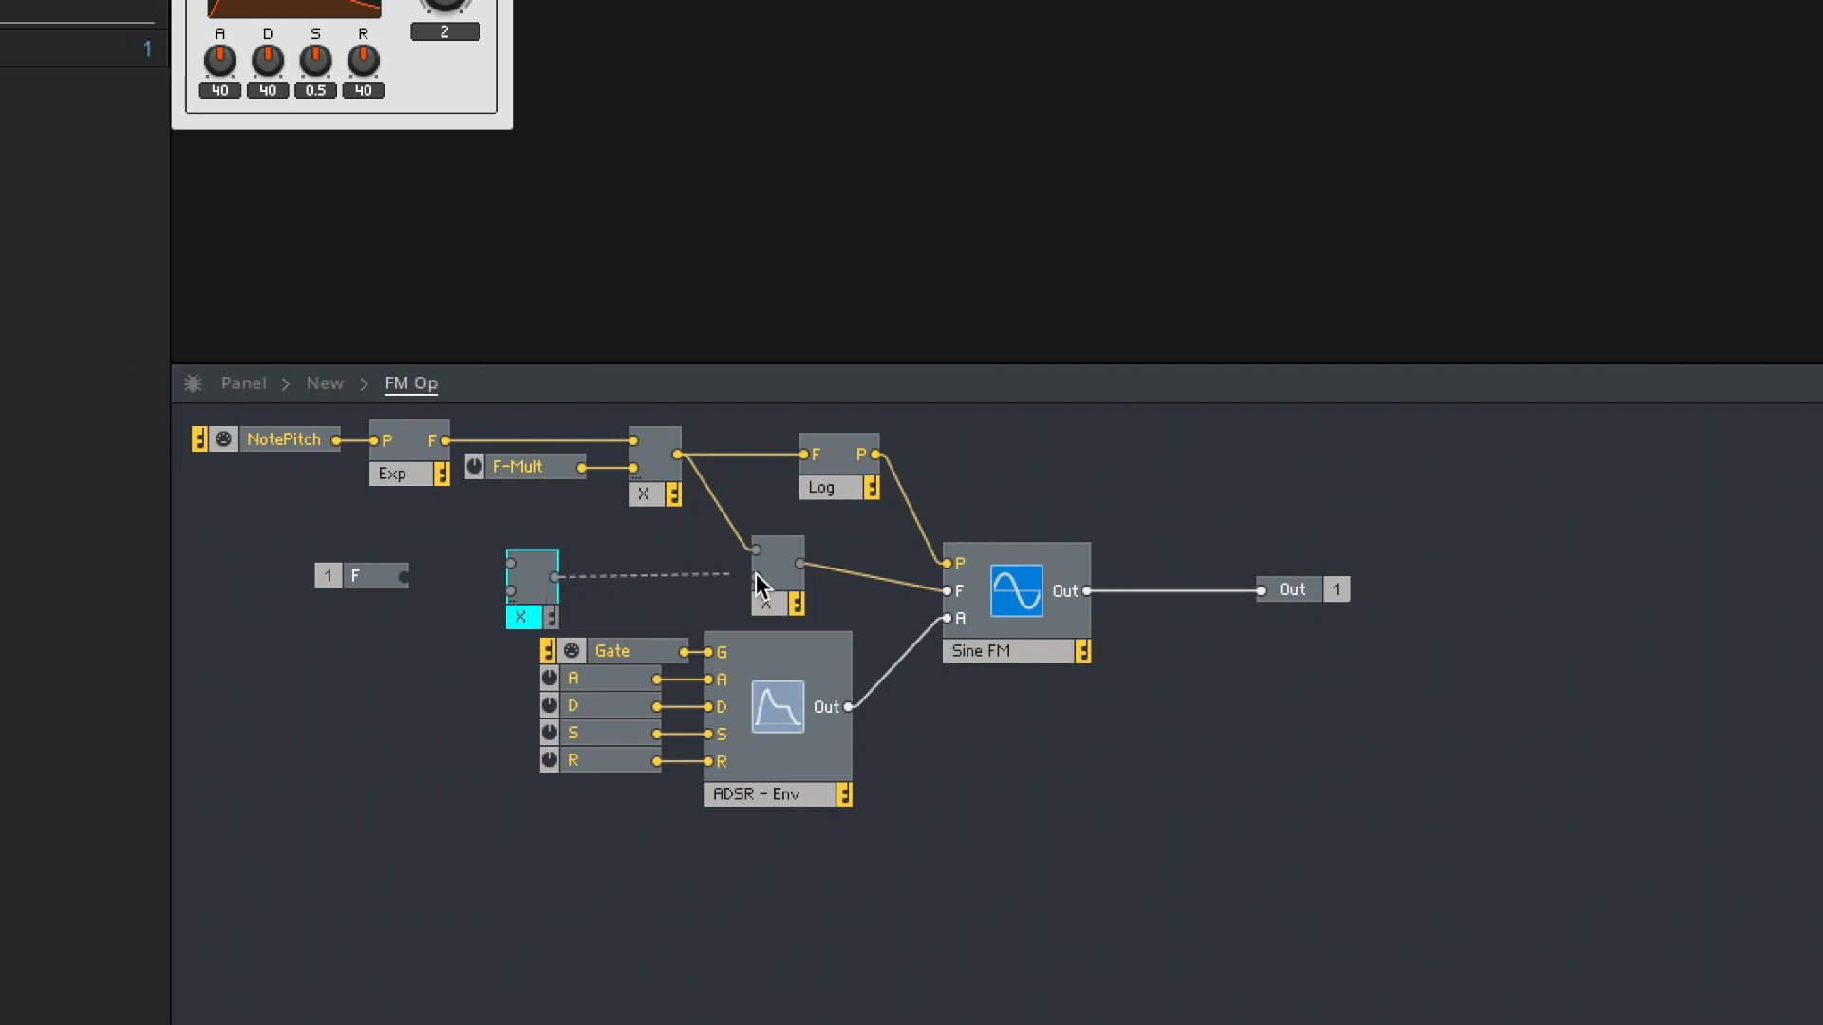
mouse_move(402, 572)
mouse_down()
mouse_move(510, 566)
mouse_move(406, 571)
mouse_up()
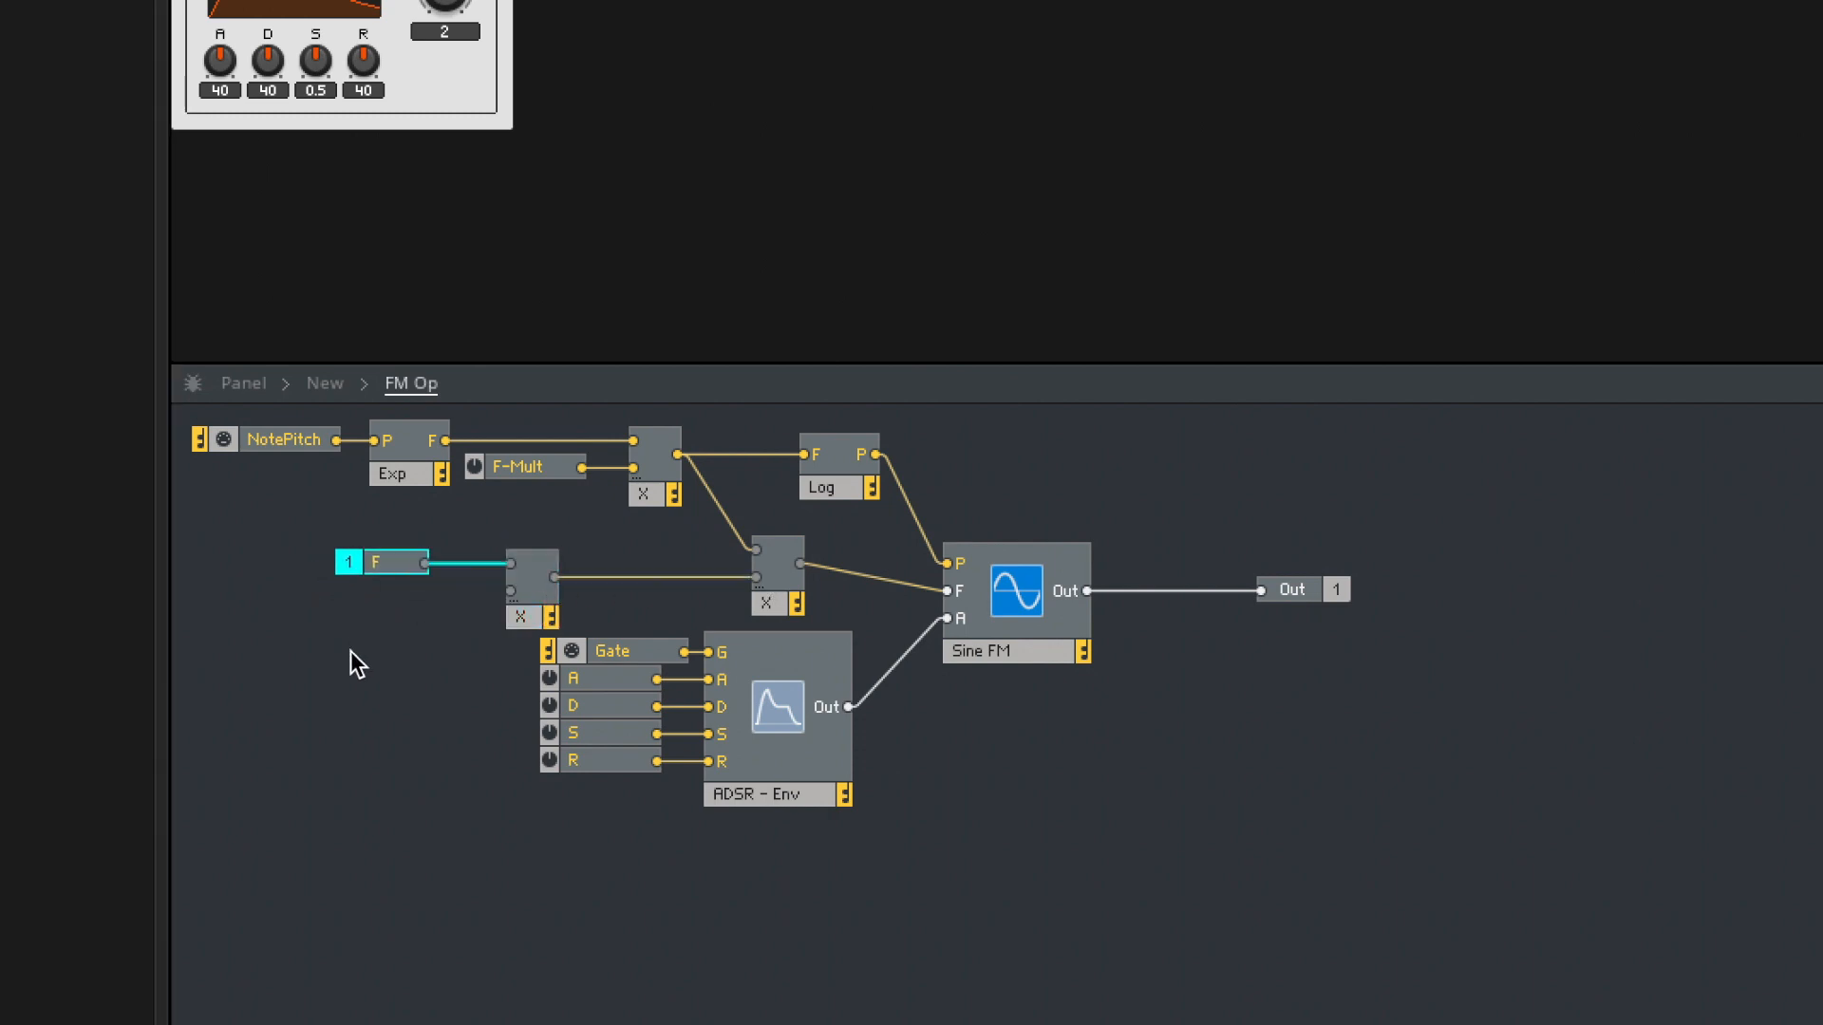
- Create a control for the third multiplier's free input and rename it Deviantion
right_click(510, 592)
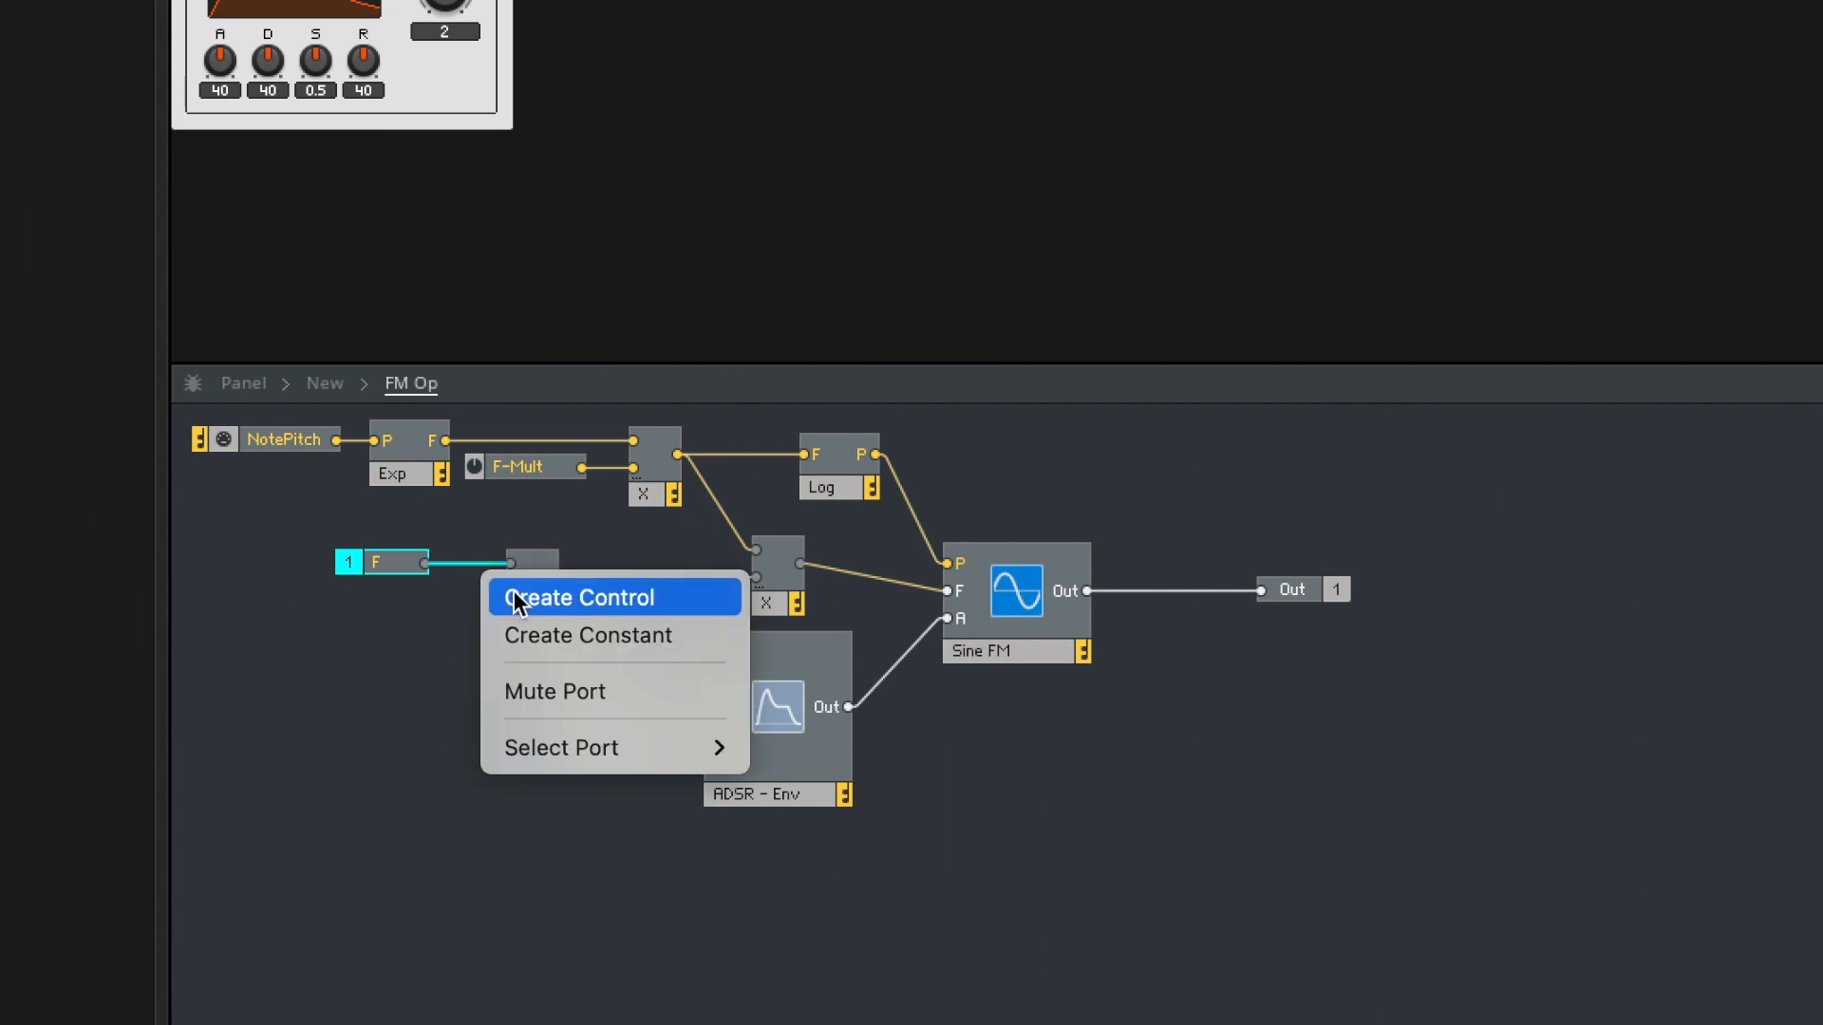
click(528, 605)
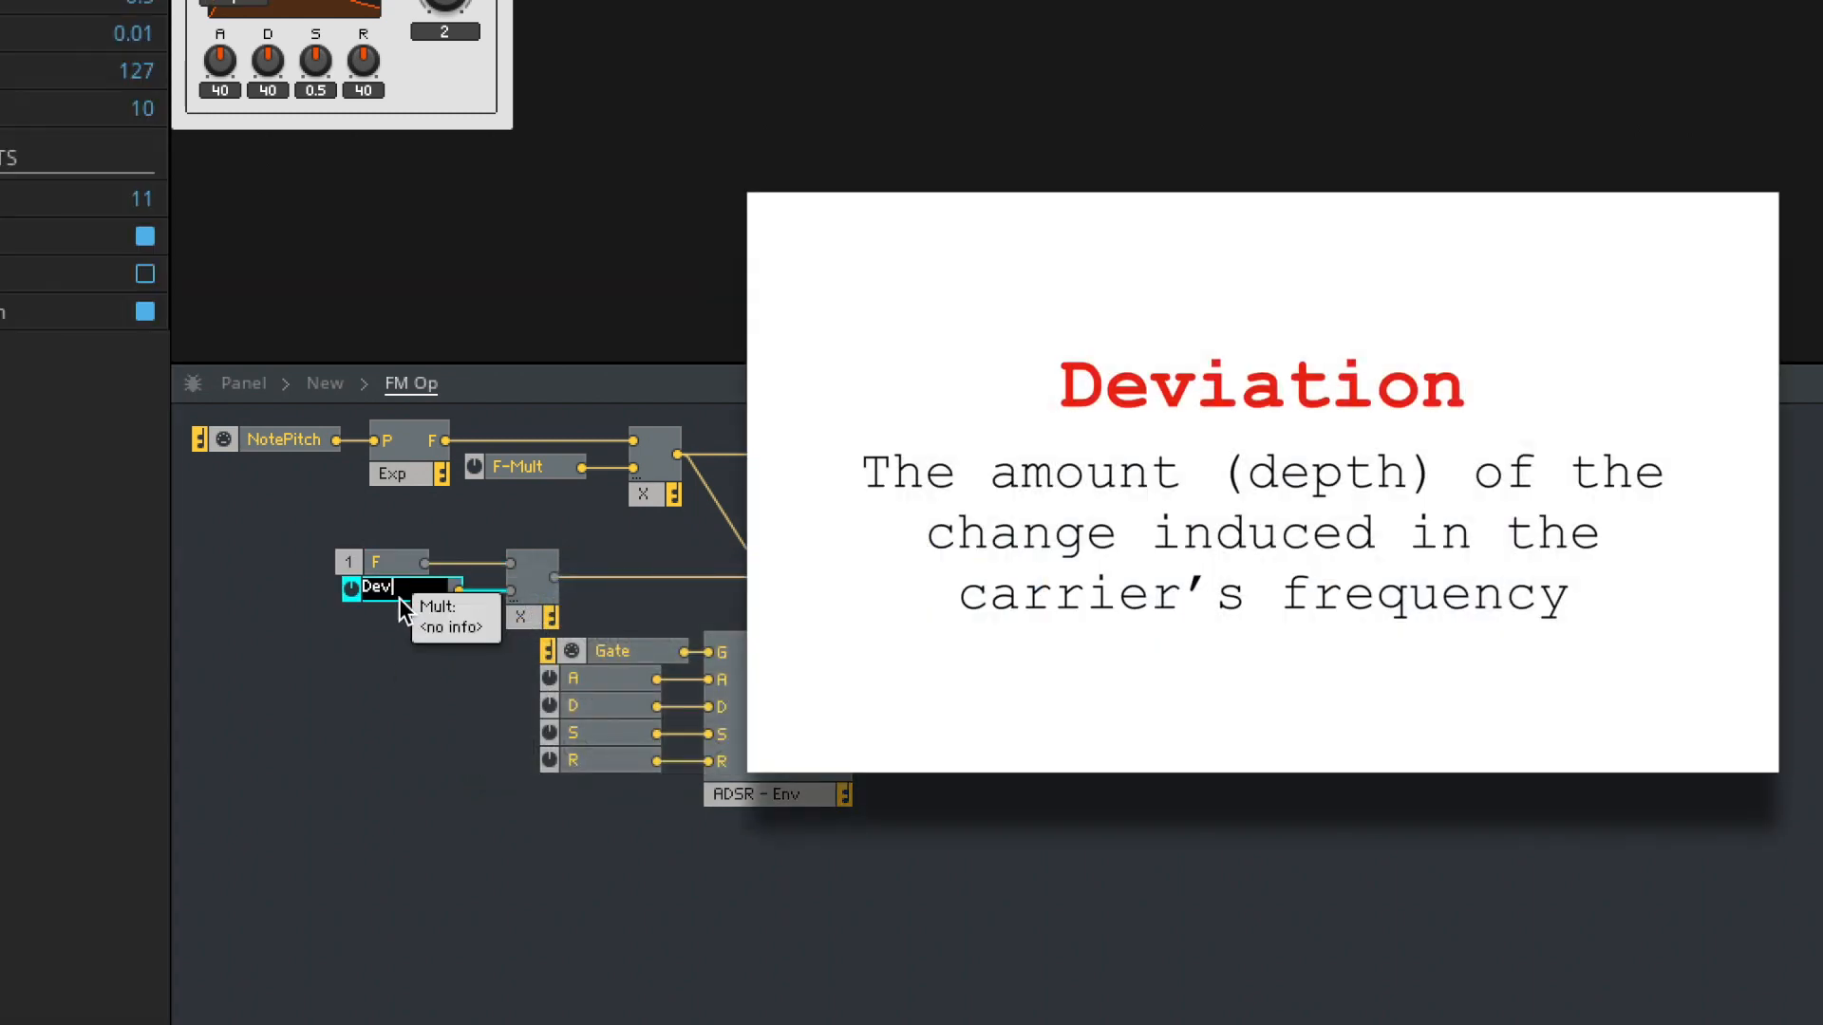
key(Return)
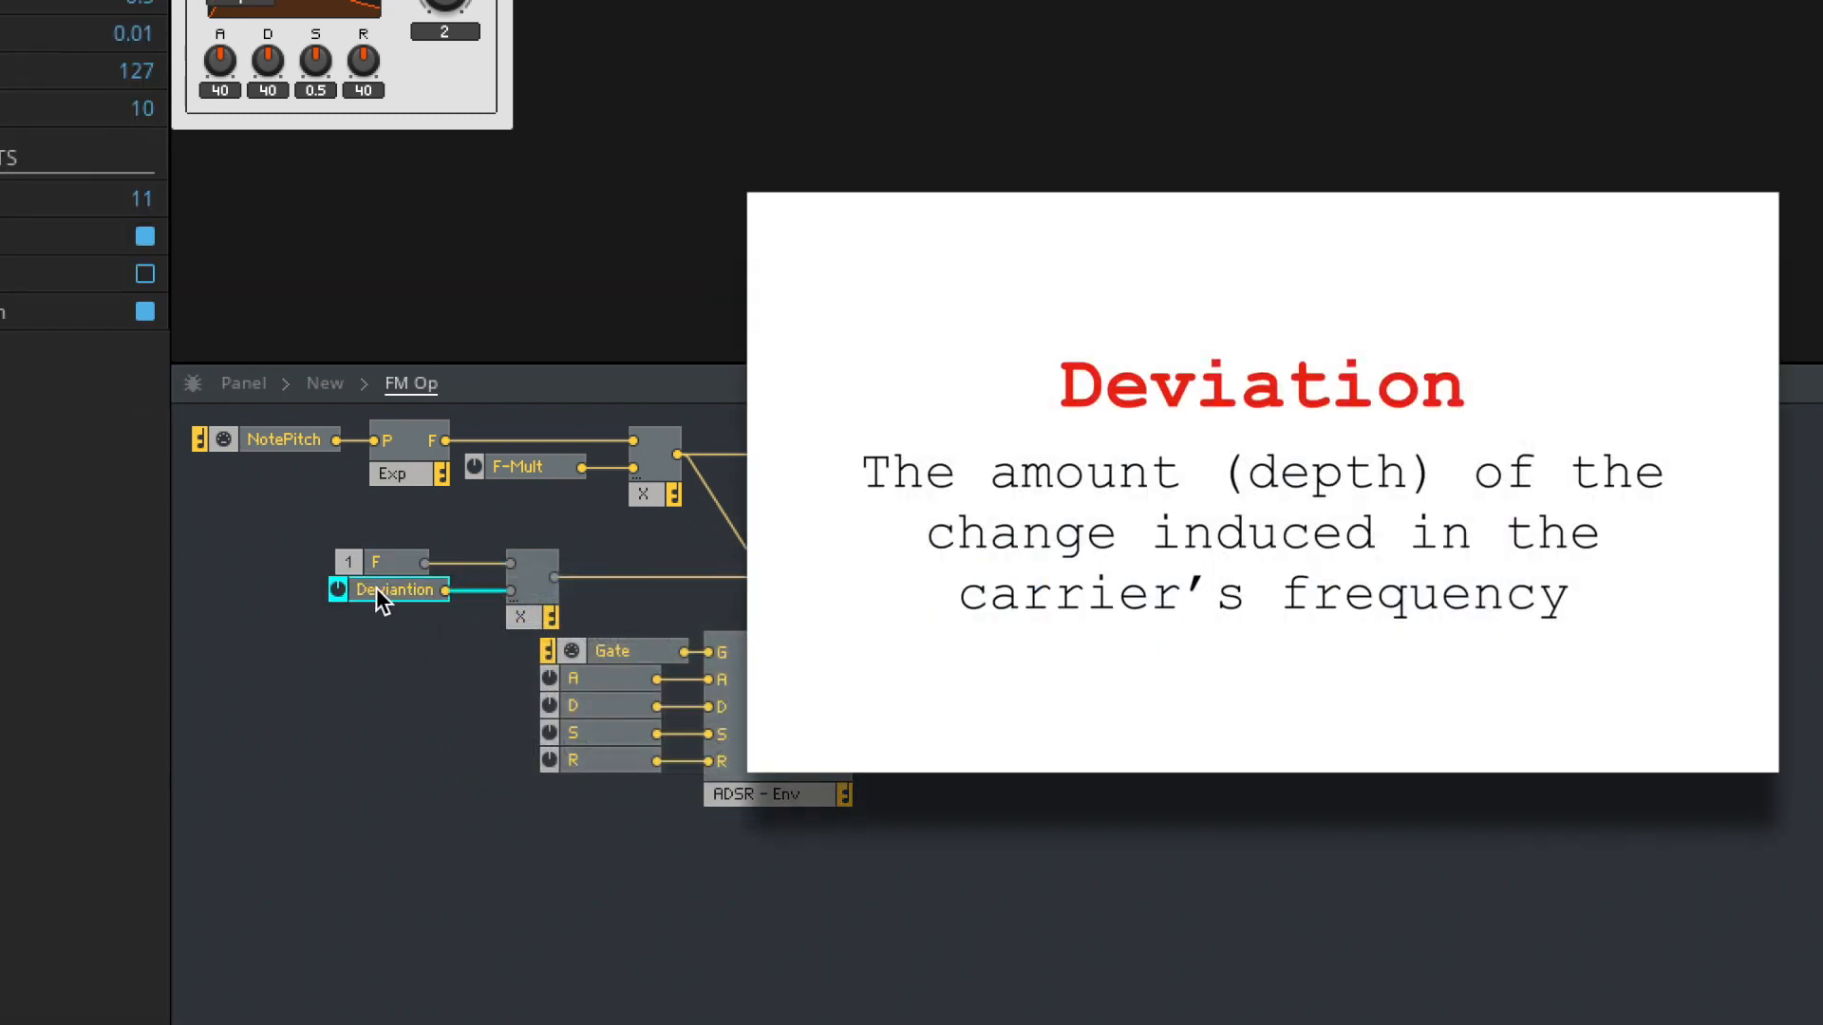
click(374, 560)
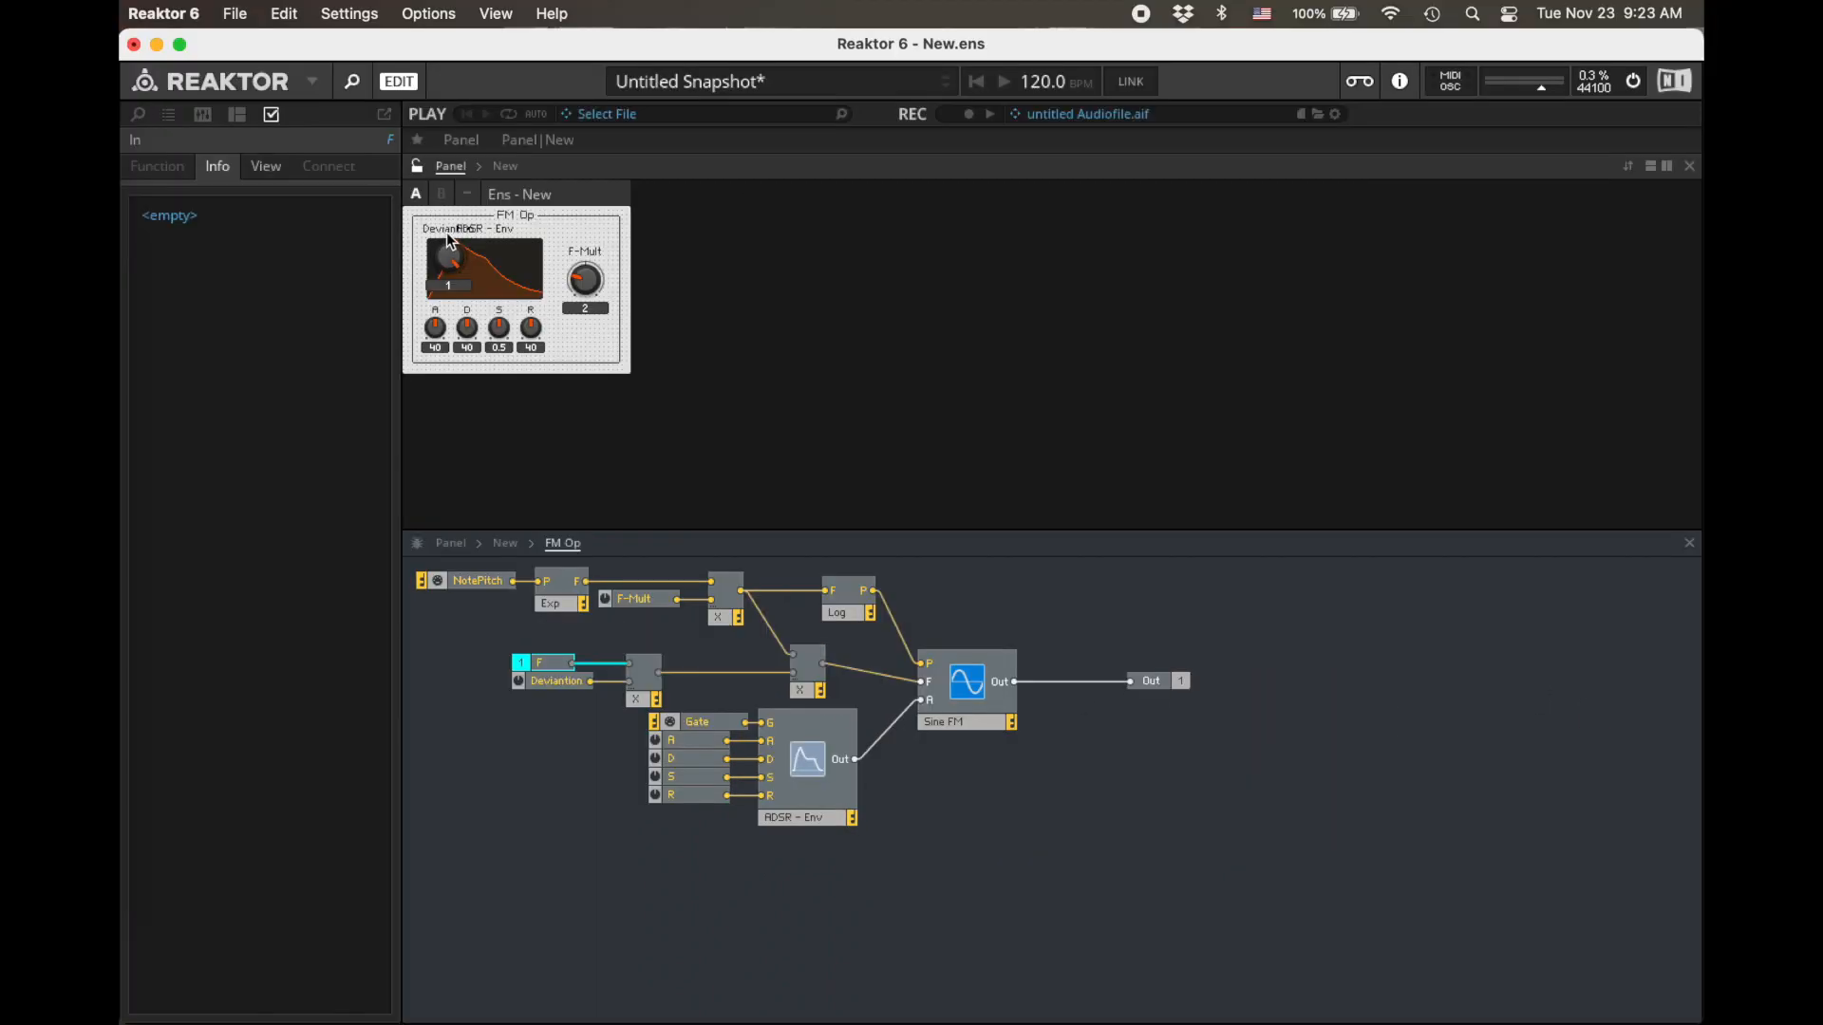
- Arrange the Deviantion knob below the F-Mult knob on the panel and set its maximum to 8
drag(446, 231, 587, 327)
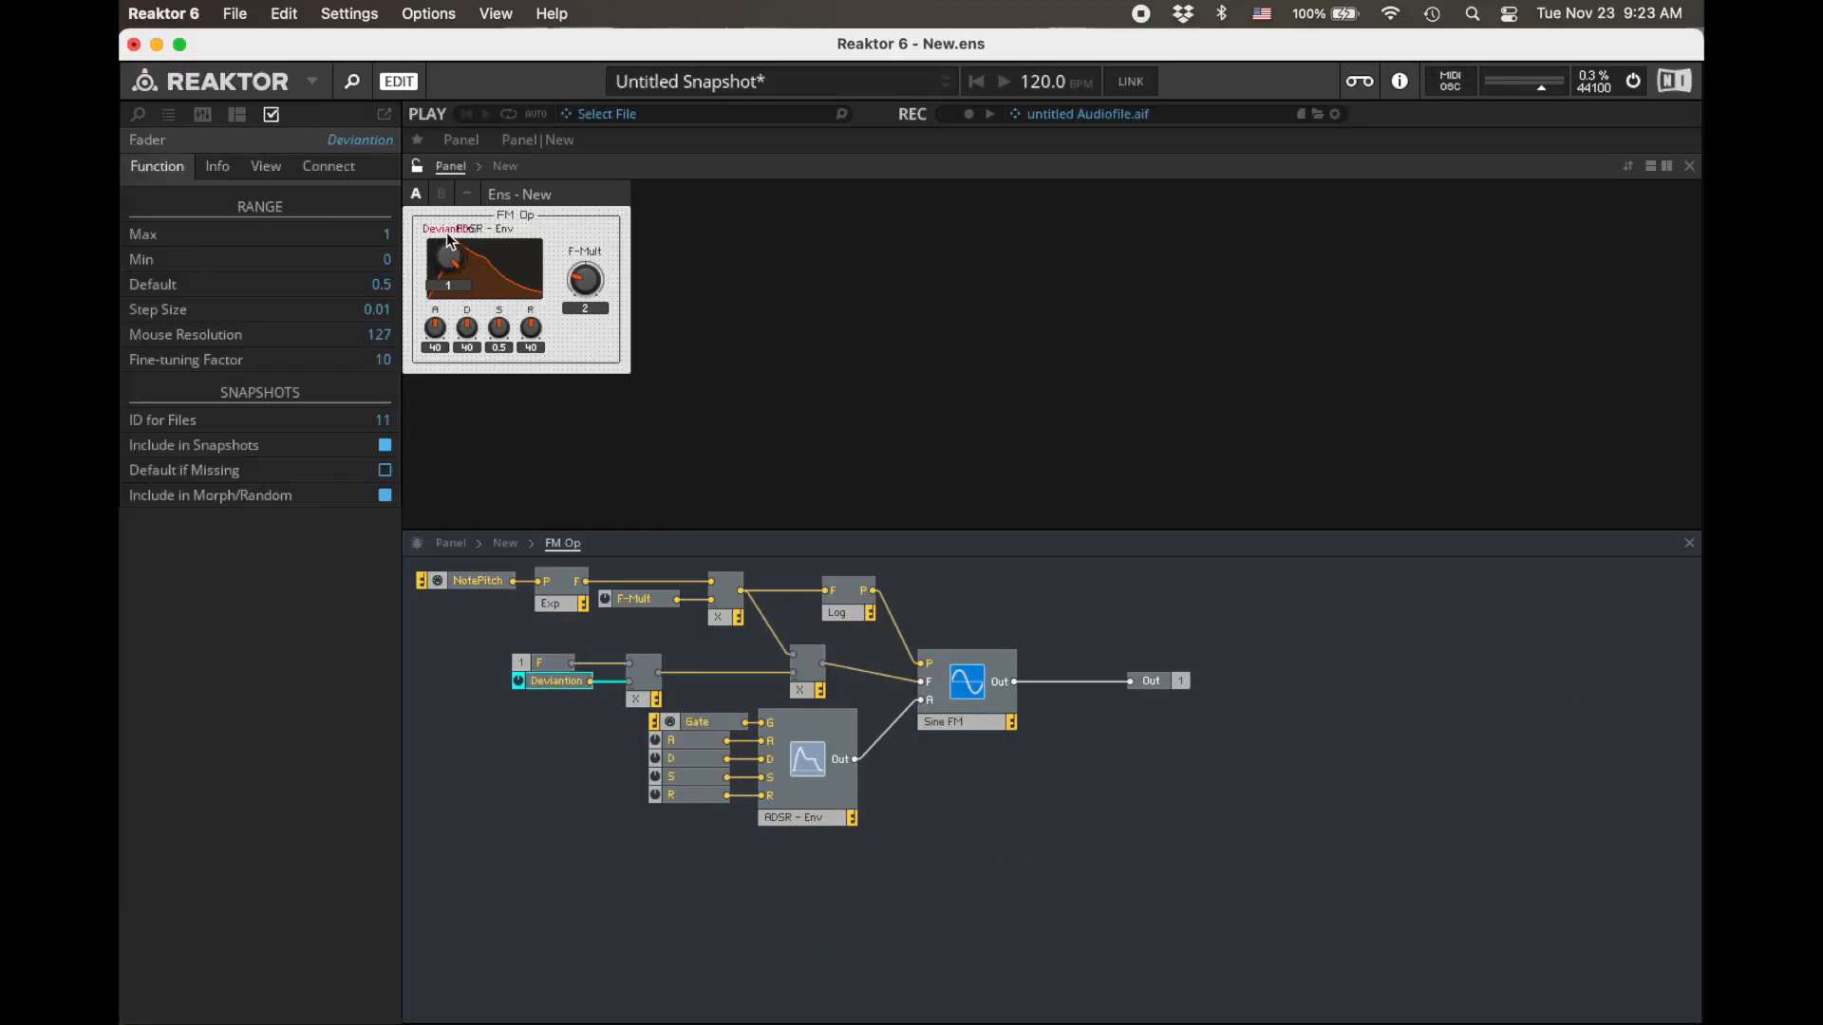
drag(588, 264, 589, 241)
drag(593, 328, 589, 306)
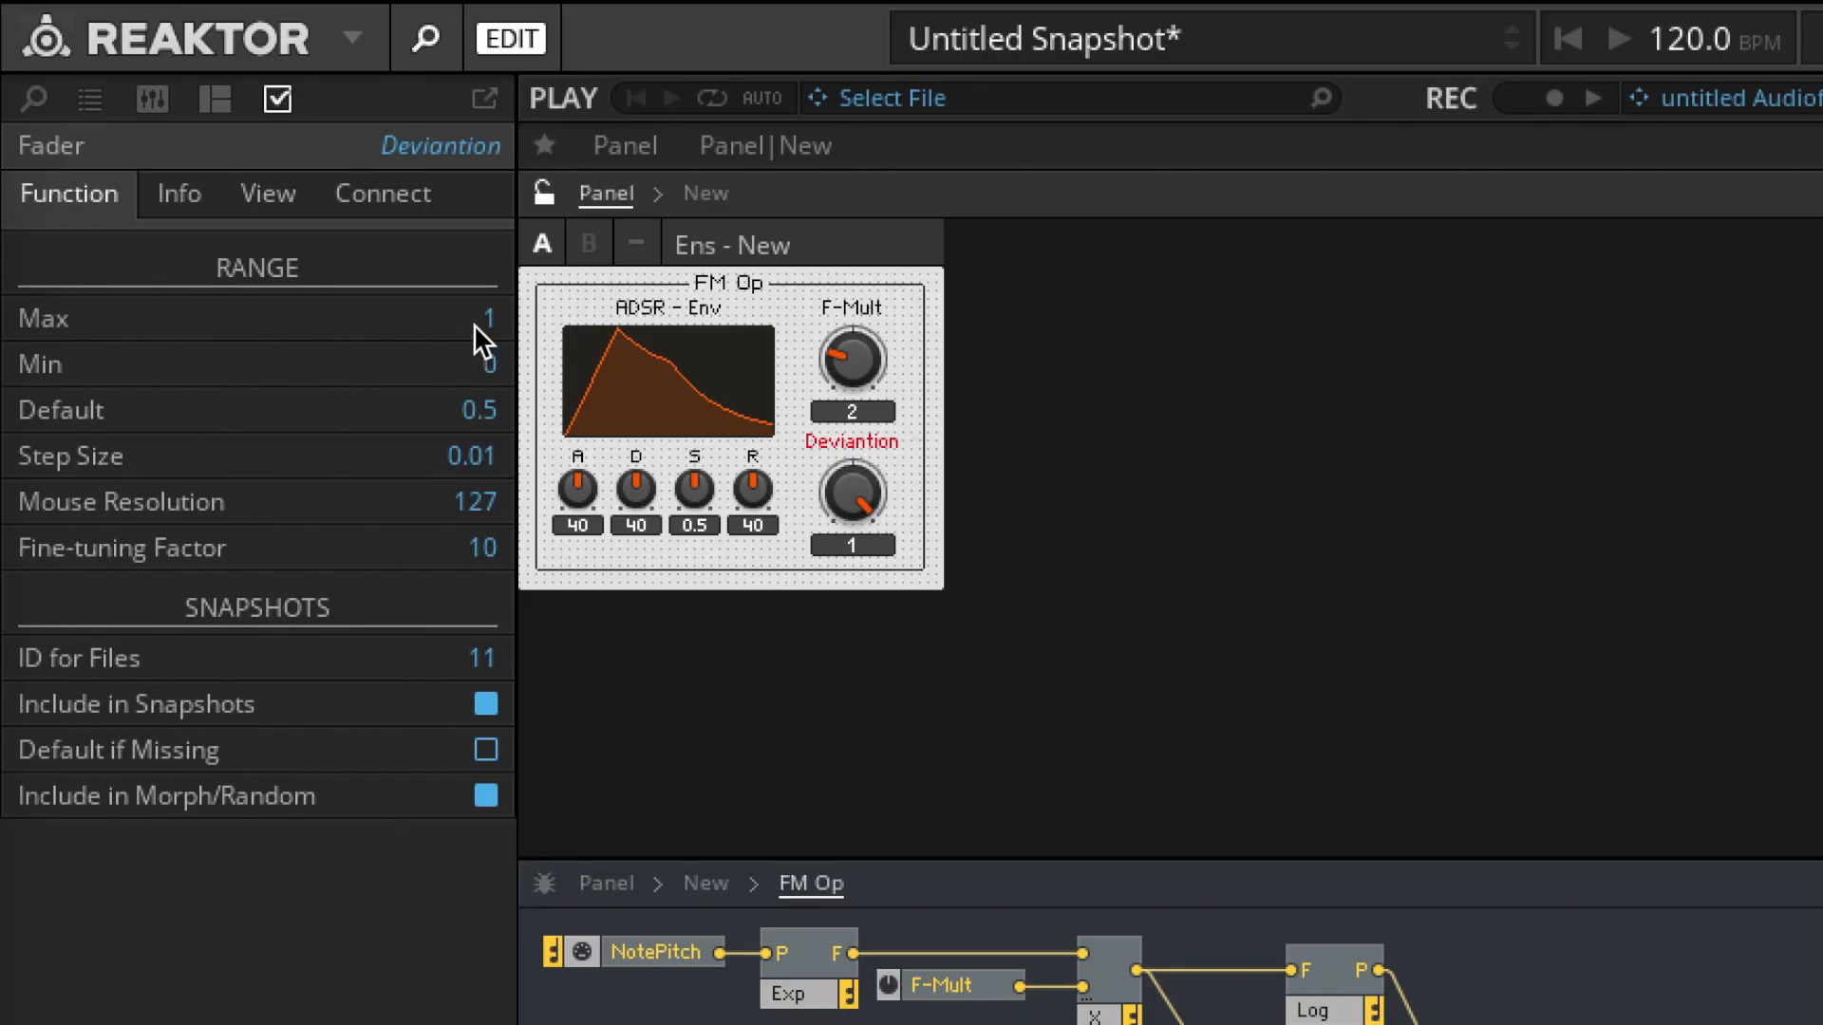
click(474, 326)
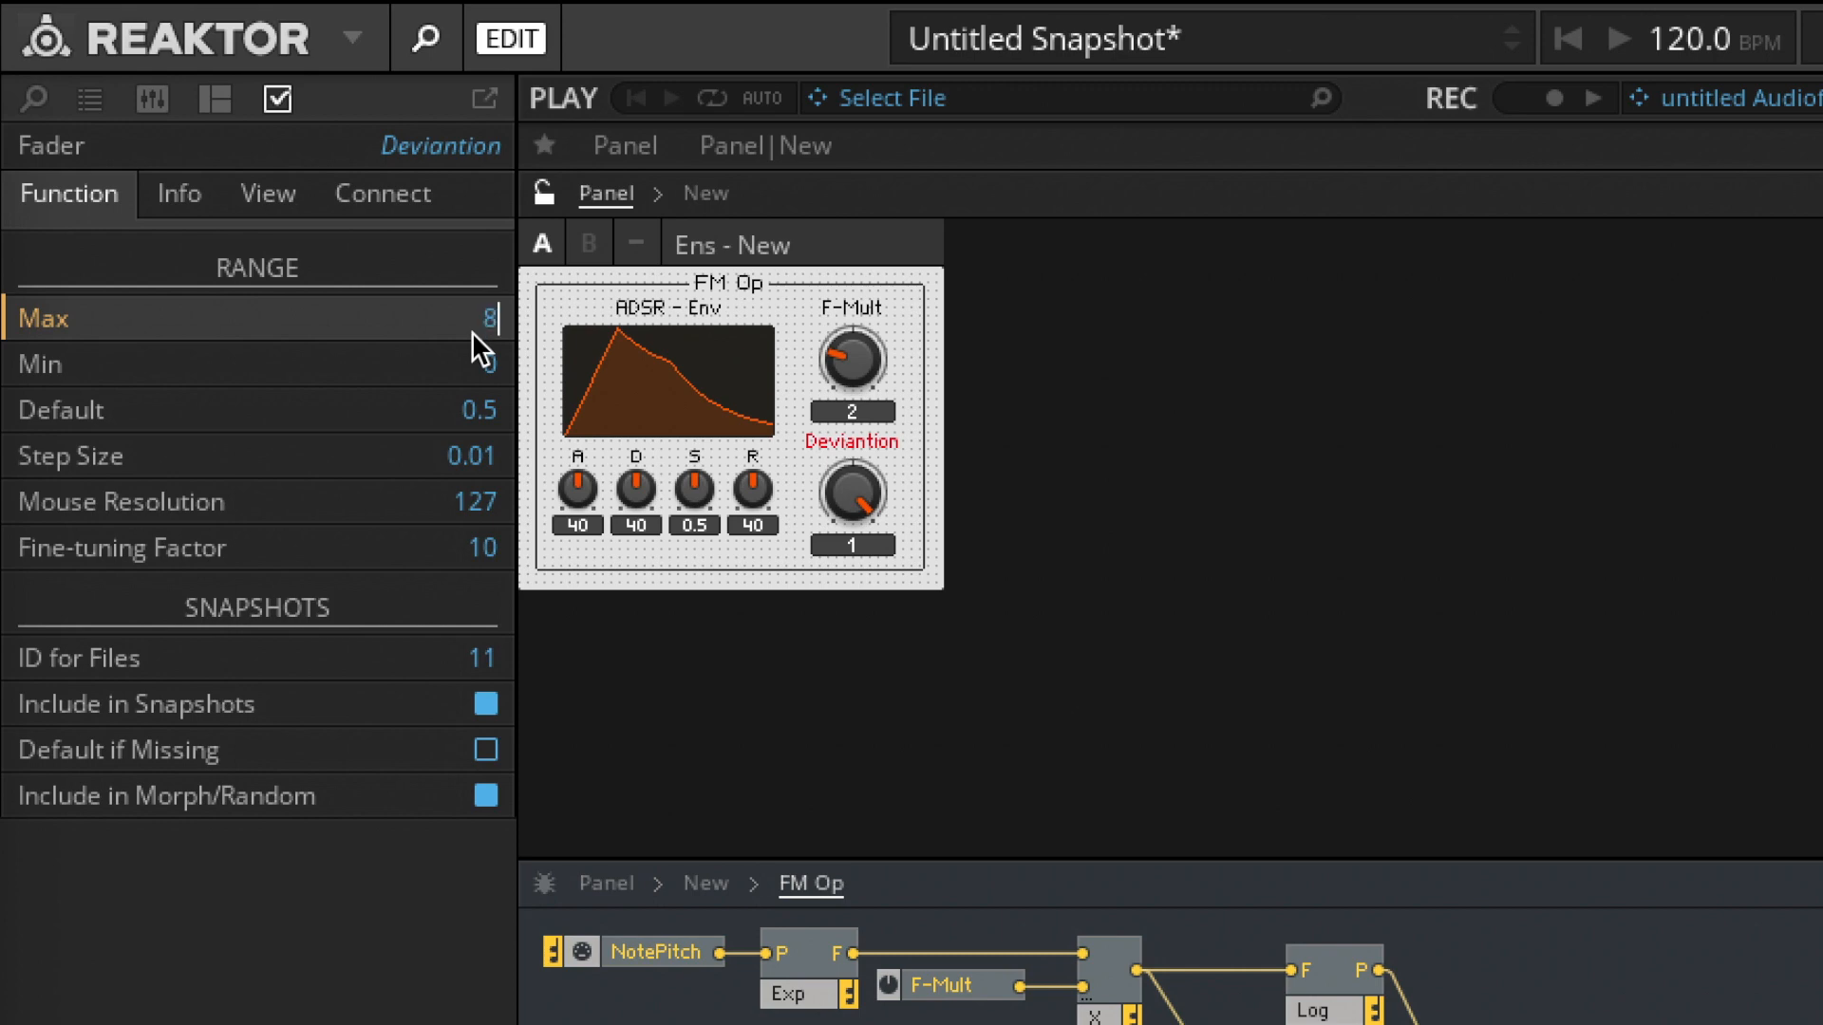
click(802, 608)
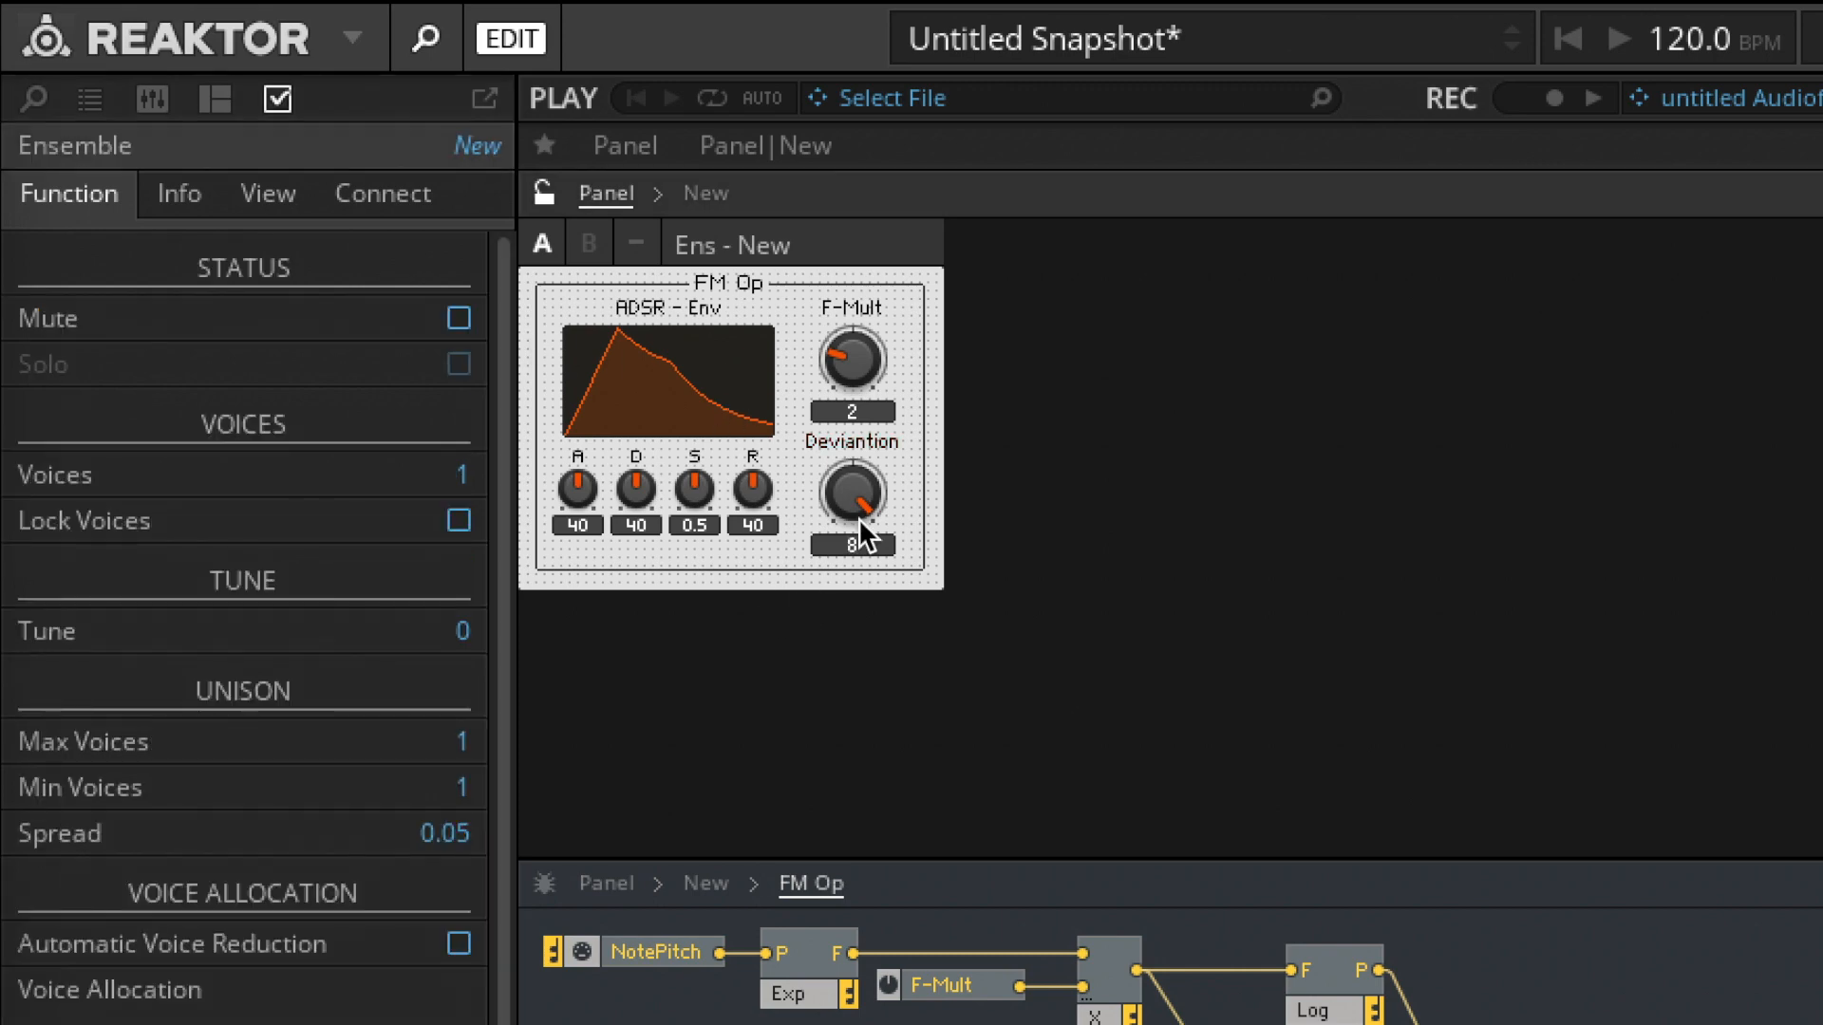
- Lock the panel and turn the Deviantion knob down to 0
drag(851, 482, 863, 649)
drag(874, 539, 842, 671)
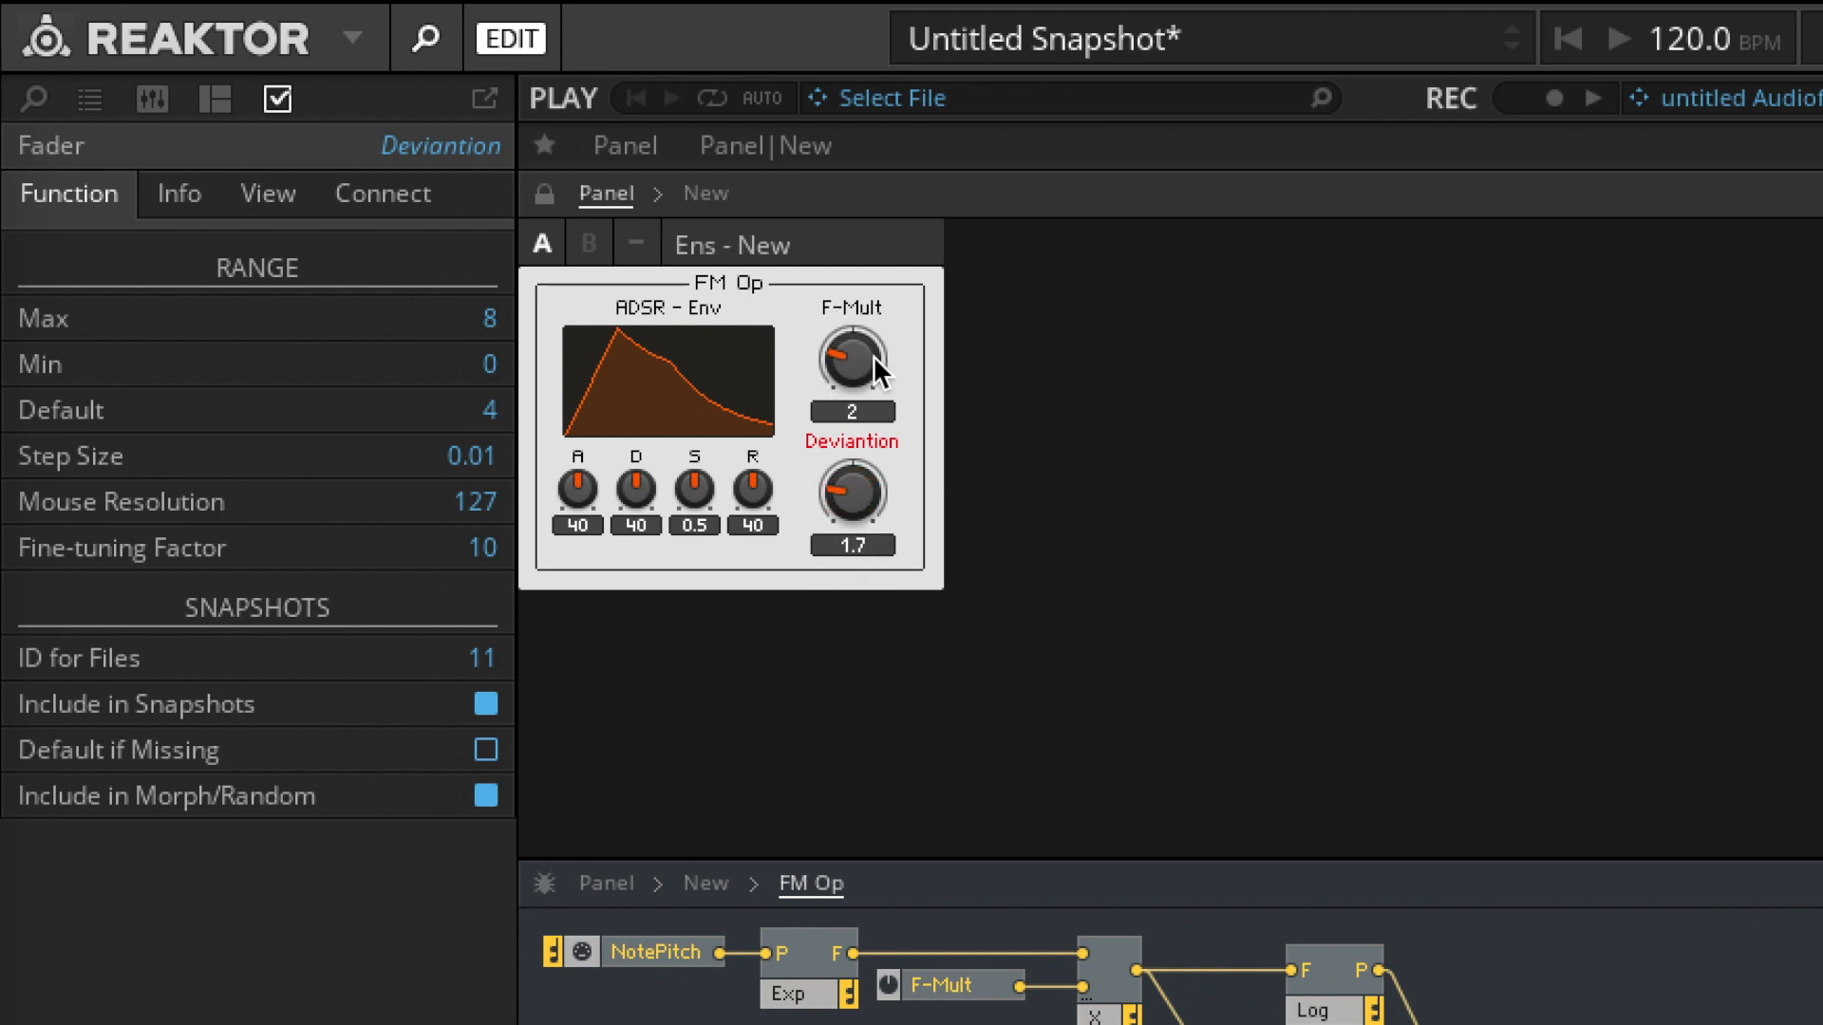
drag(856, 492, 830, 626)
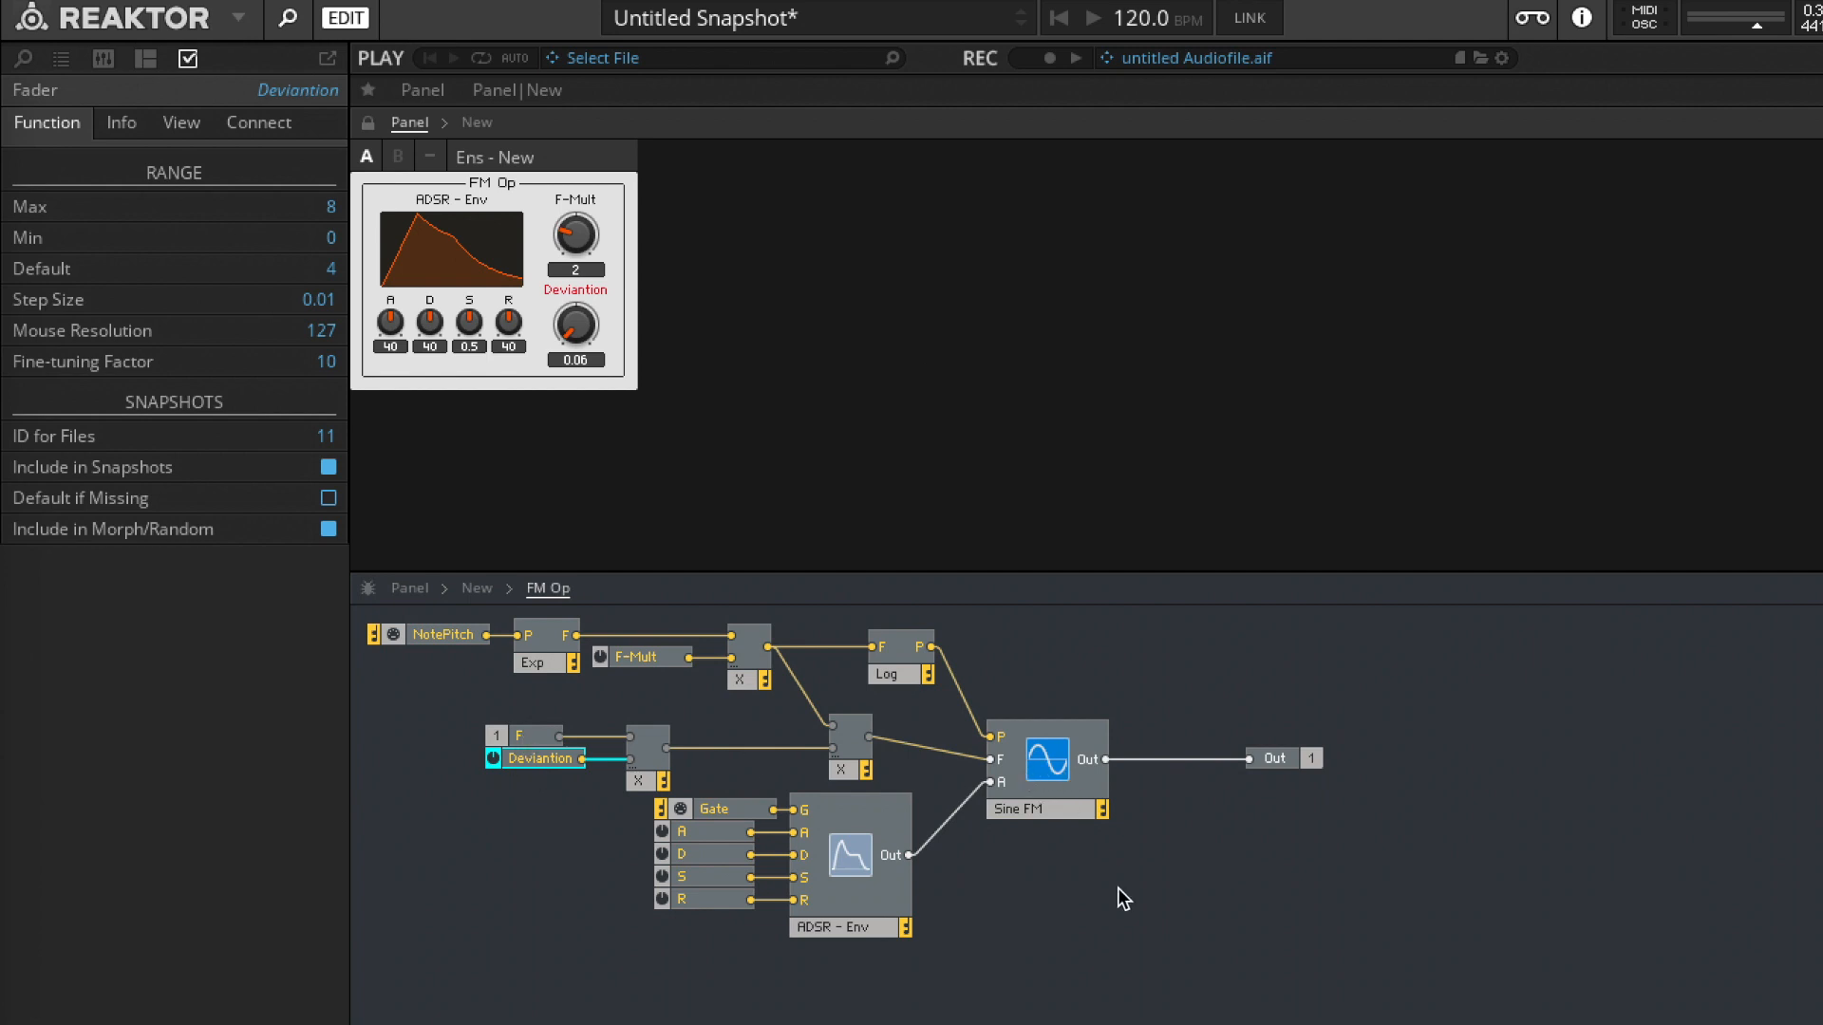
drag(556, 331, 584, 409)
- Return to the parent structure, duplicate the FM Op macro and place the copy on the original's input side
double_click(1082, 893)
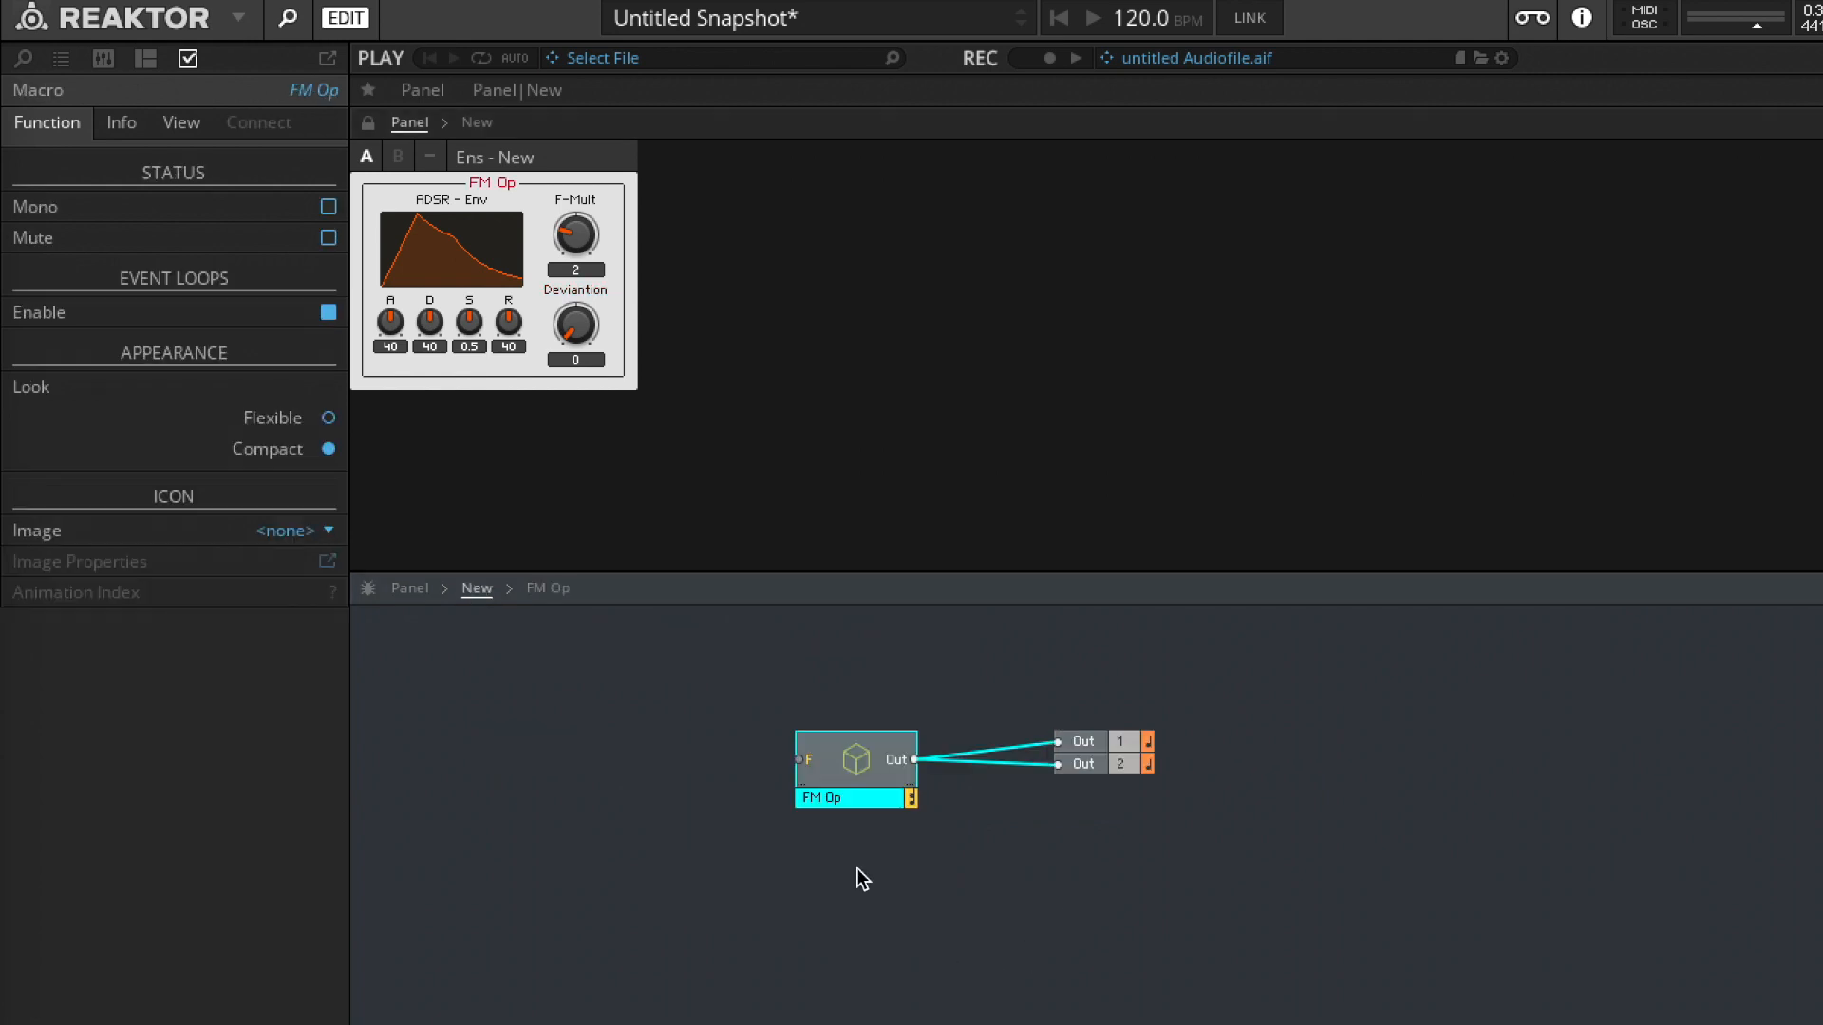
key(ctrl+v)
drag(858, 786, 661, 774)
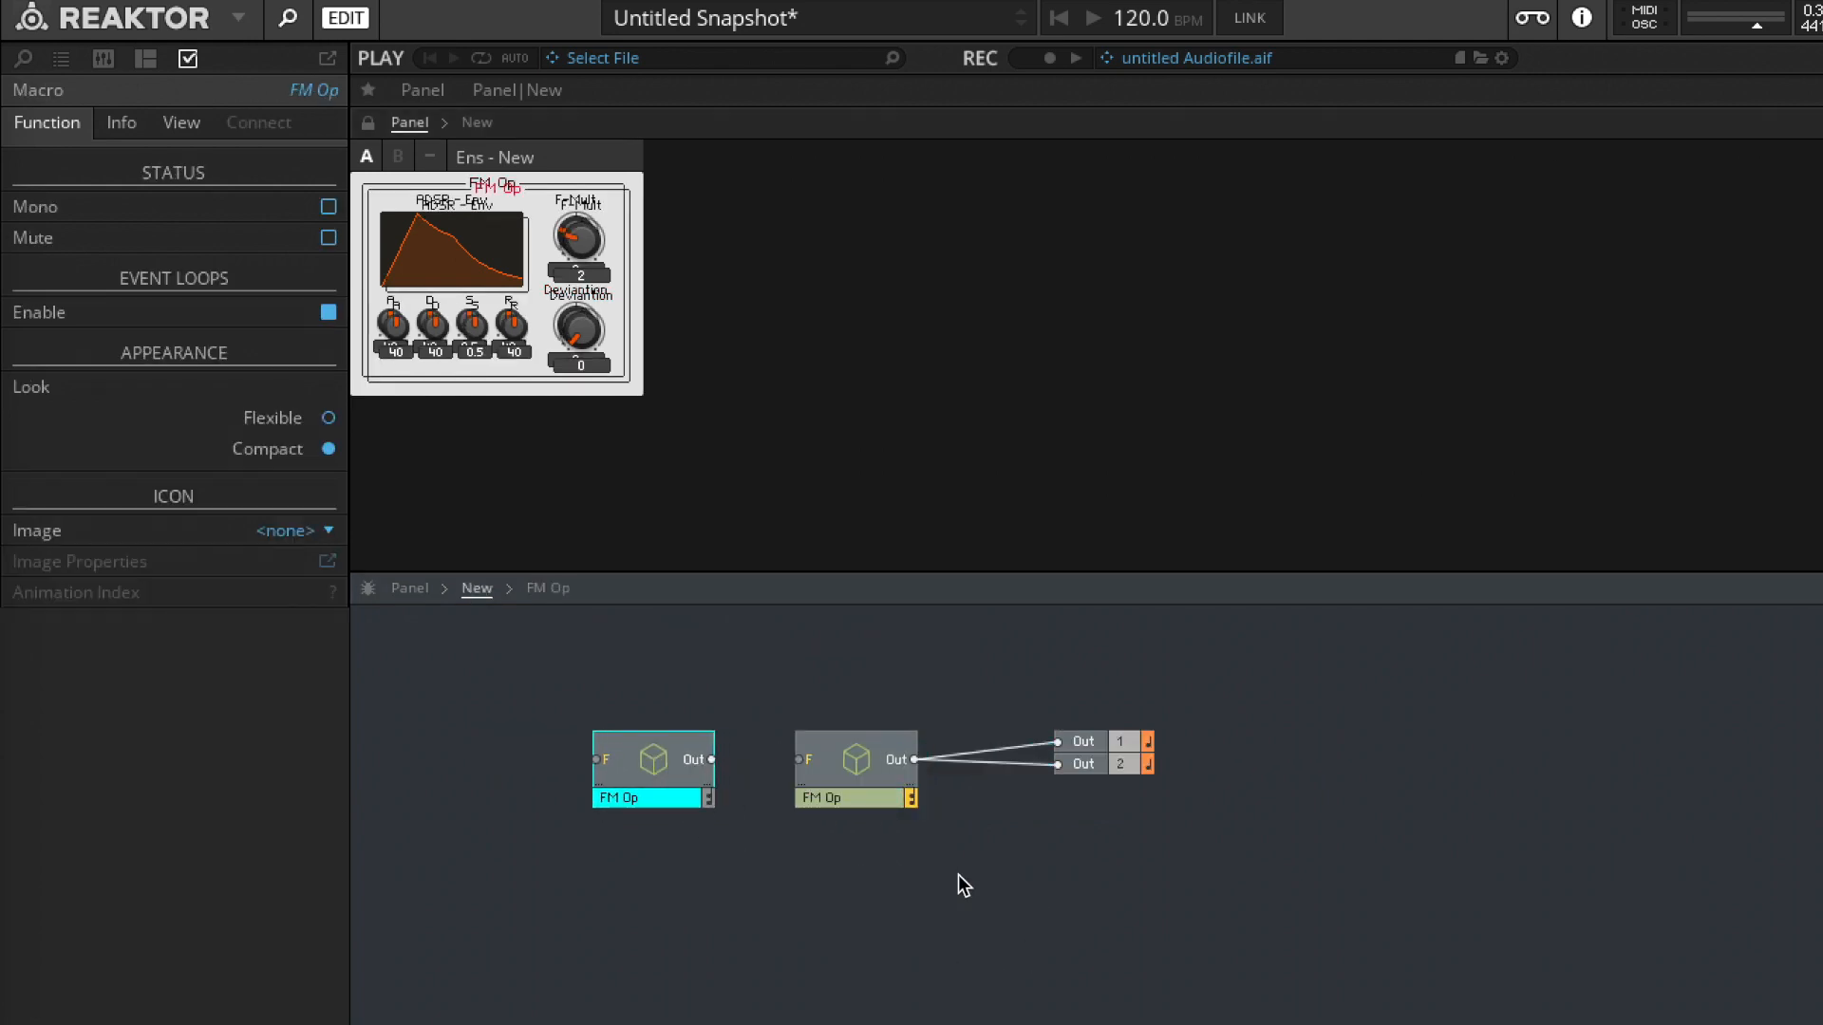
- Rename the macro feeding the outputs as FM Op 1 and its duplicate as FM Op 2
double_click(874, 797)
key(End)
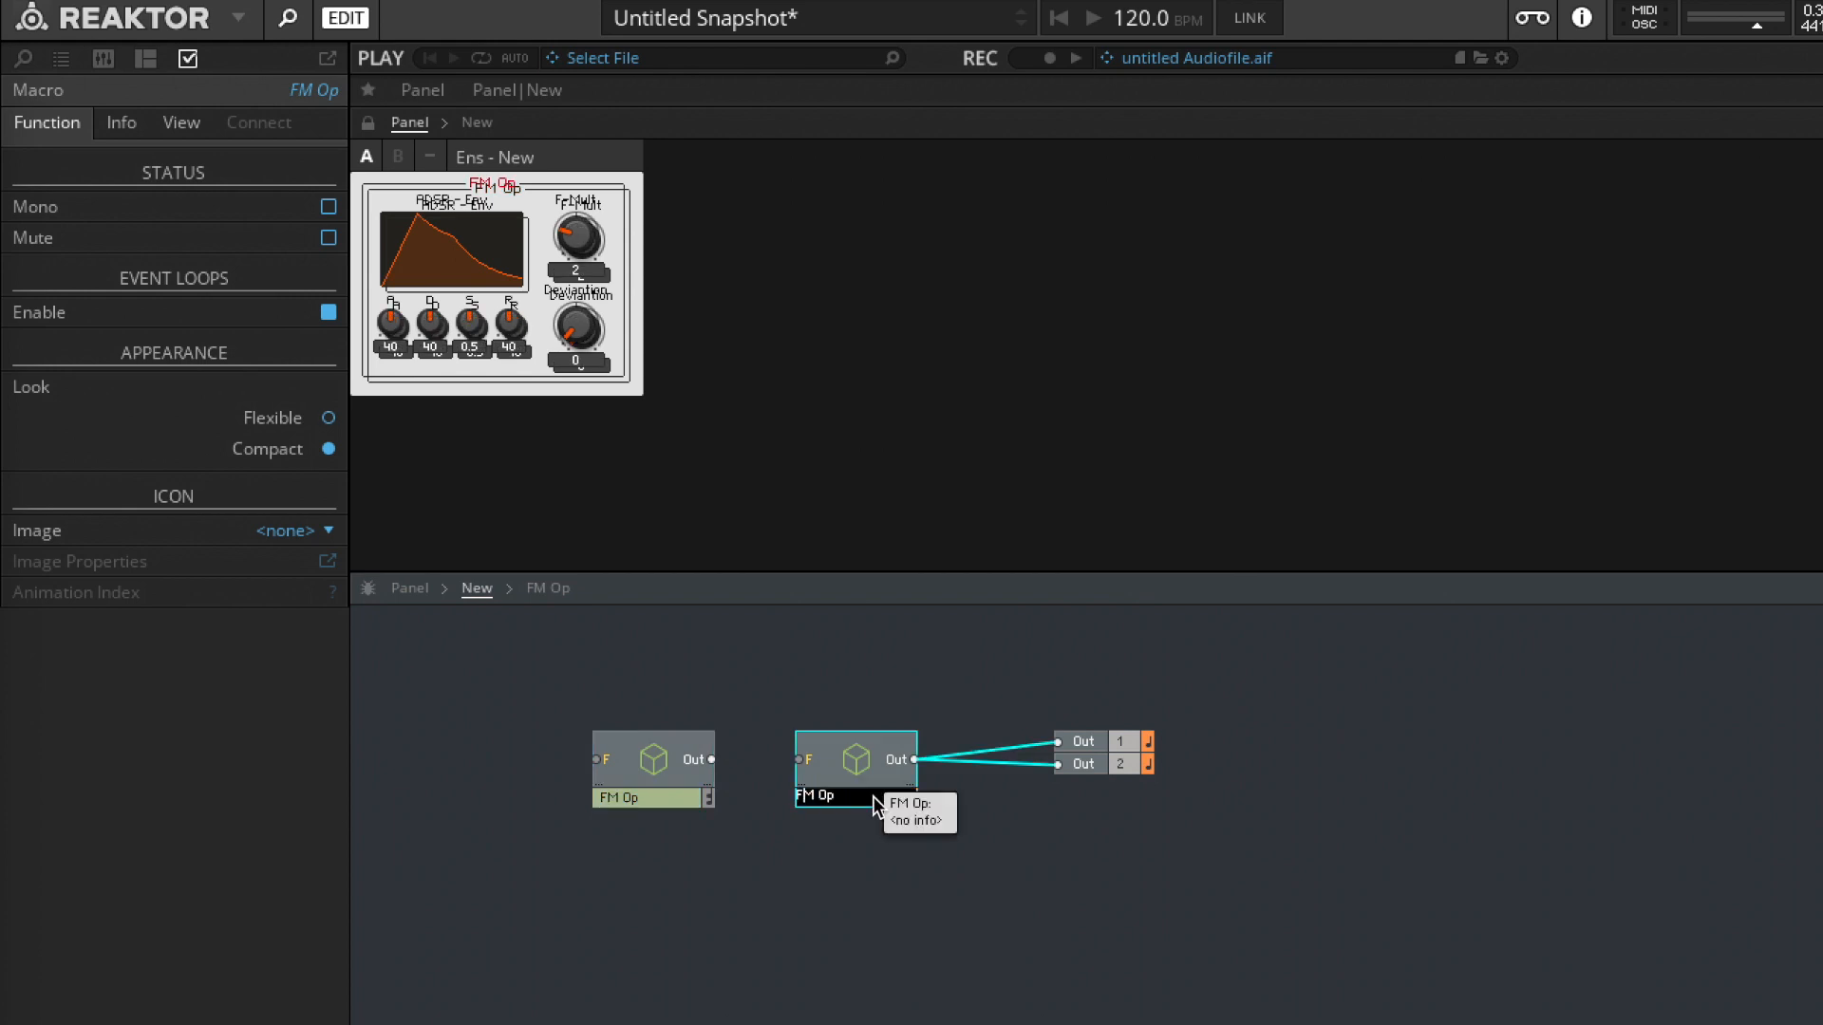
text(1)
click(725, 839)
double_click(652, 800)
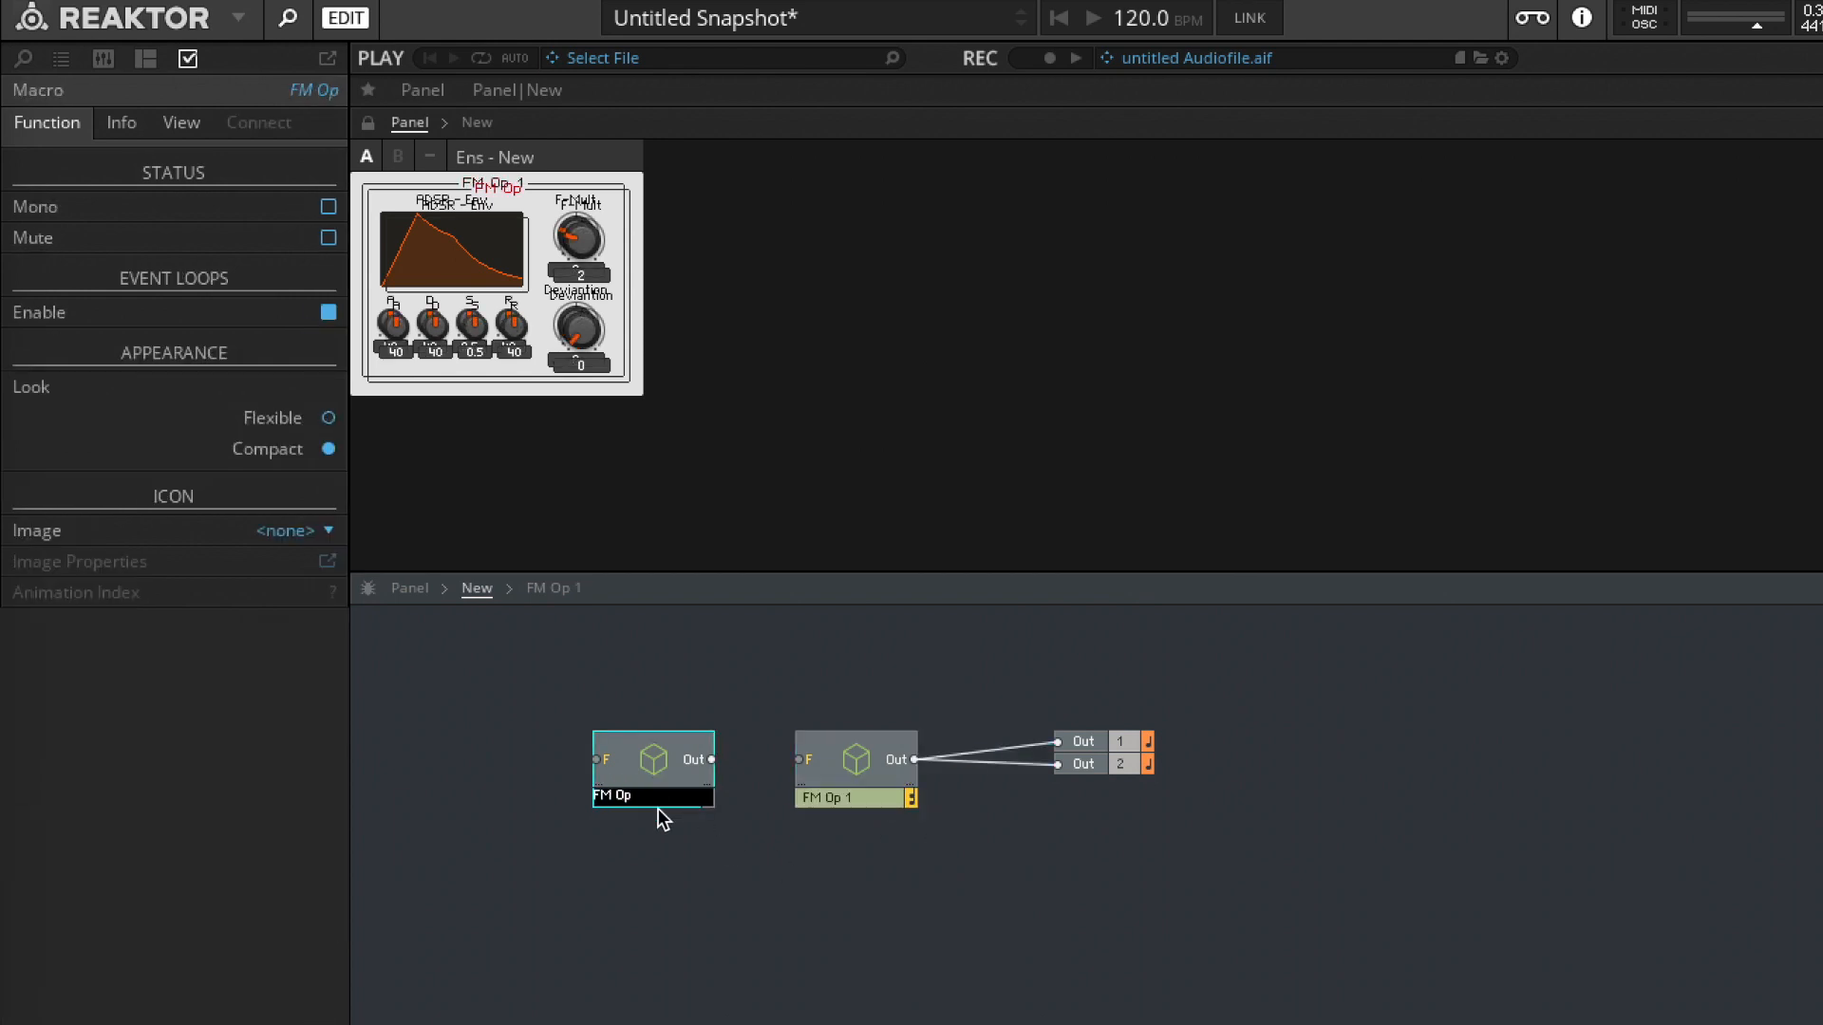
click(662, 818)
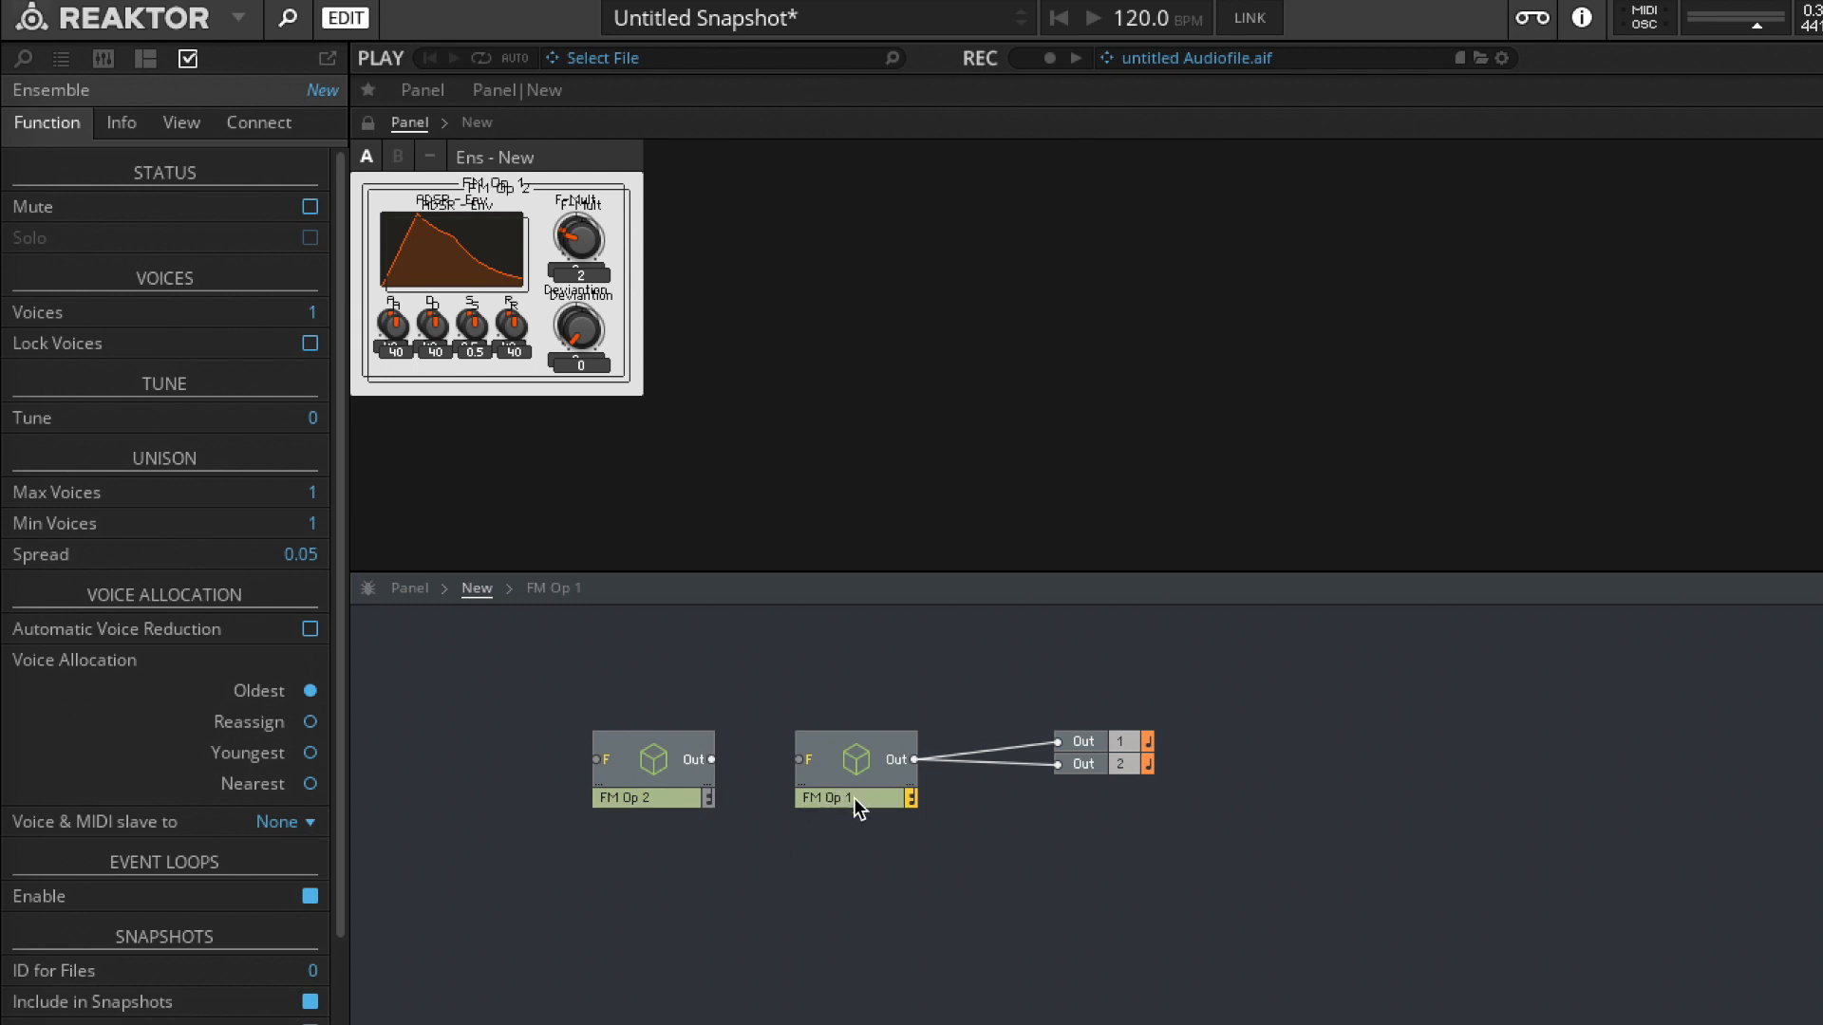
- Wire FM Op 2's output to FM Op 1's F input, and place the FM Op 2 controls beside FM Op 1 on the unlocked panel, locking it again
drag(707, 760, 799, 760)
click(368, 122)
drag(513, 186, 230, 180)
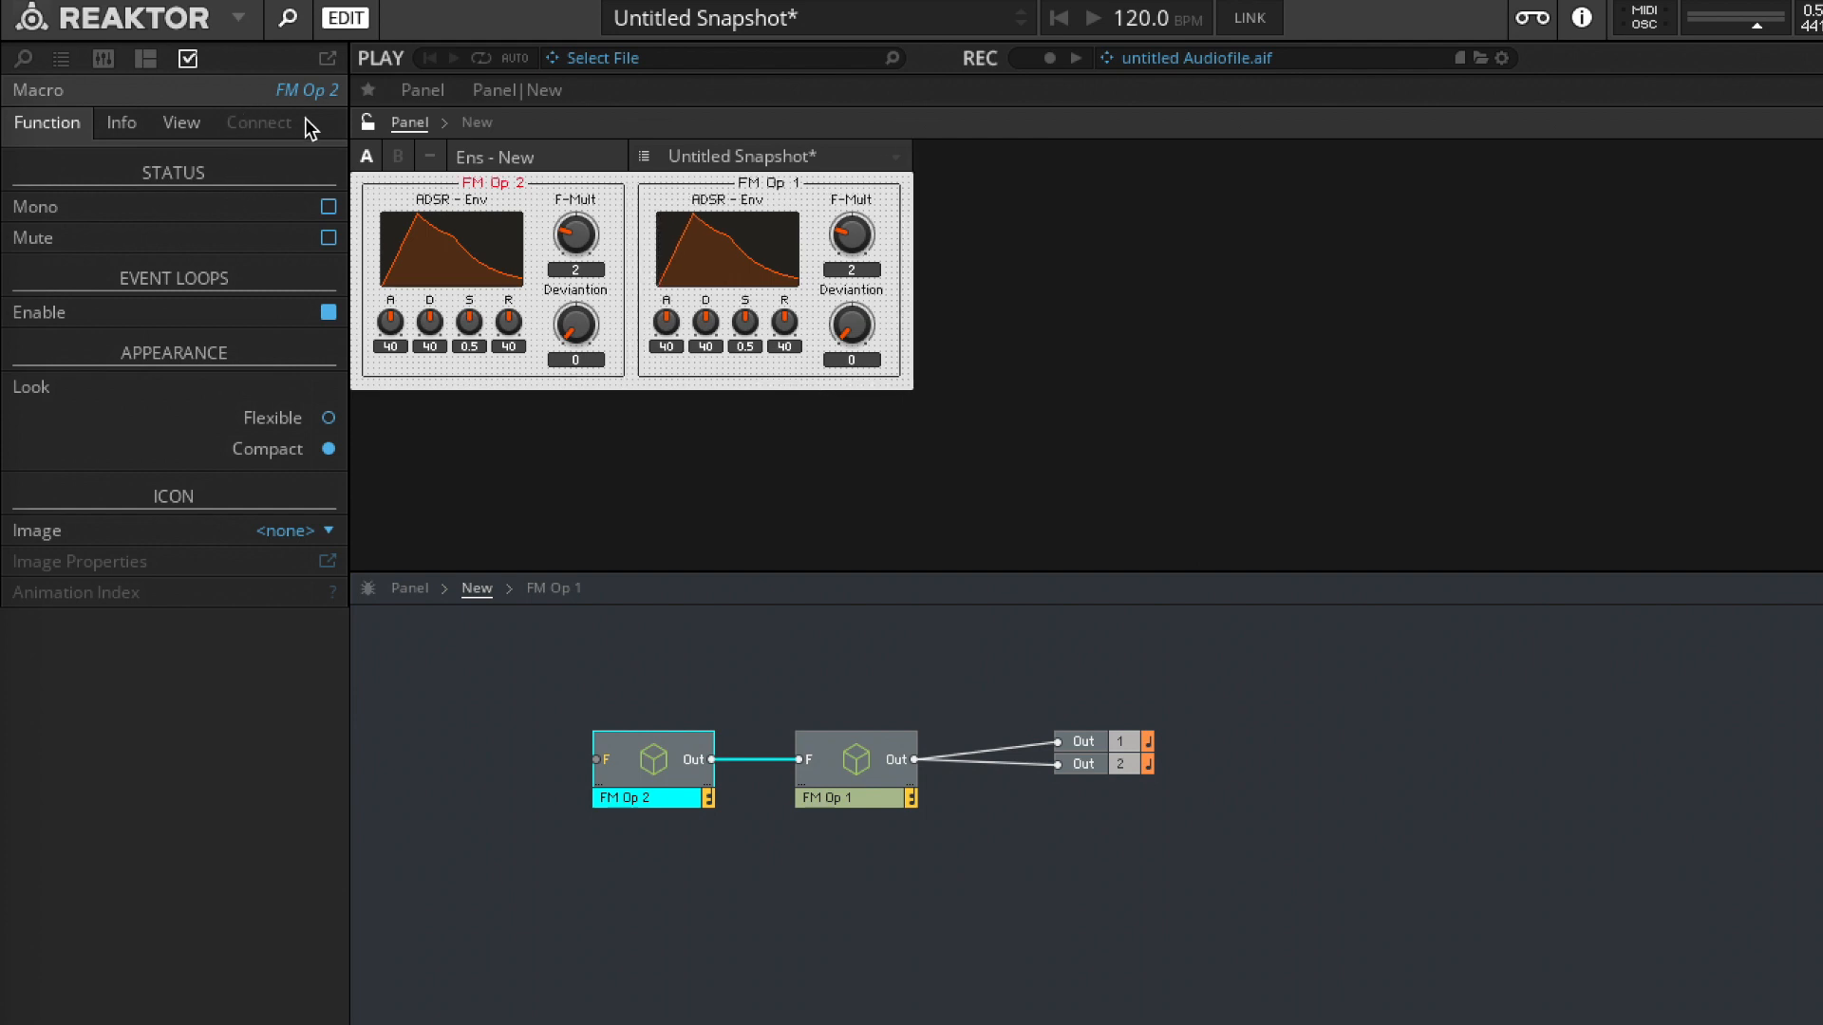
click(371, 120)
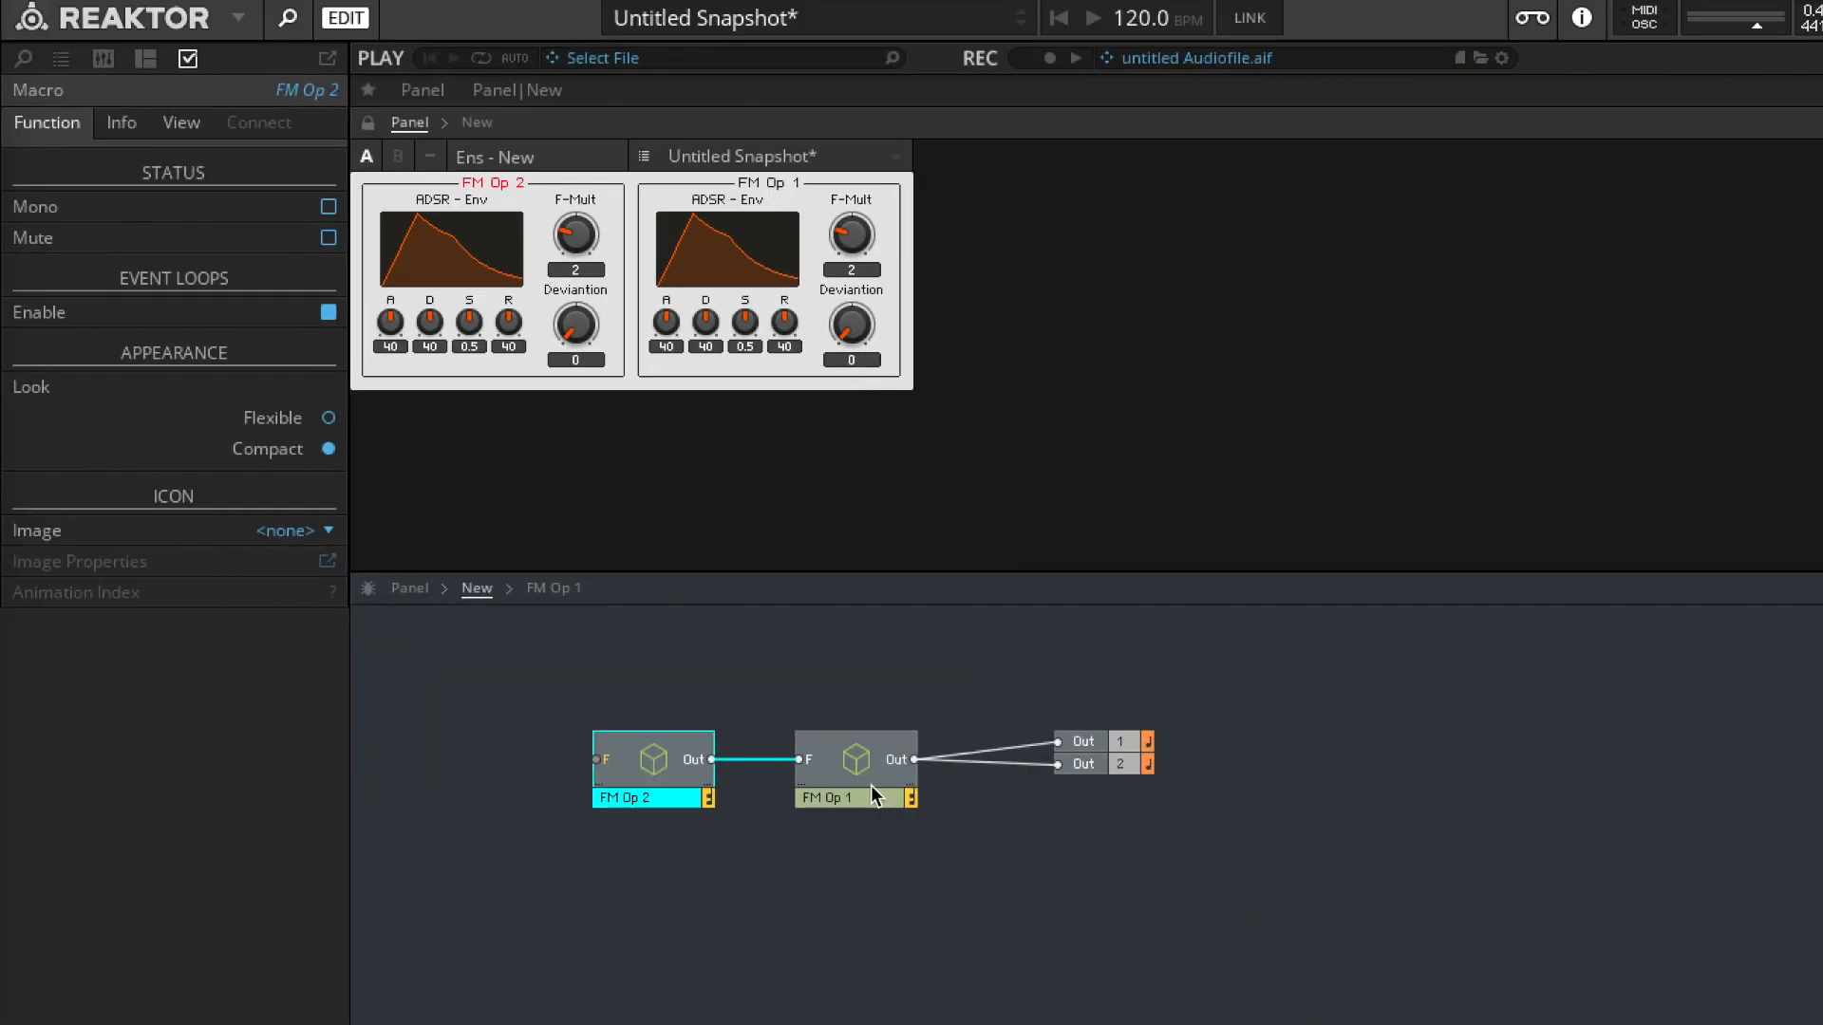
- Open the FM Op 1 macro and nudge its F input terminal and the multiplier feeding Sine FM slightly toward the input side
click(854, 992)
double_click(857, 764)
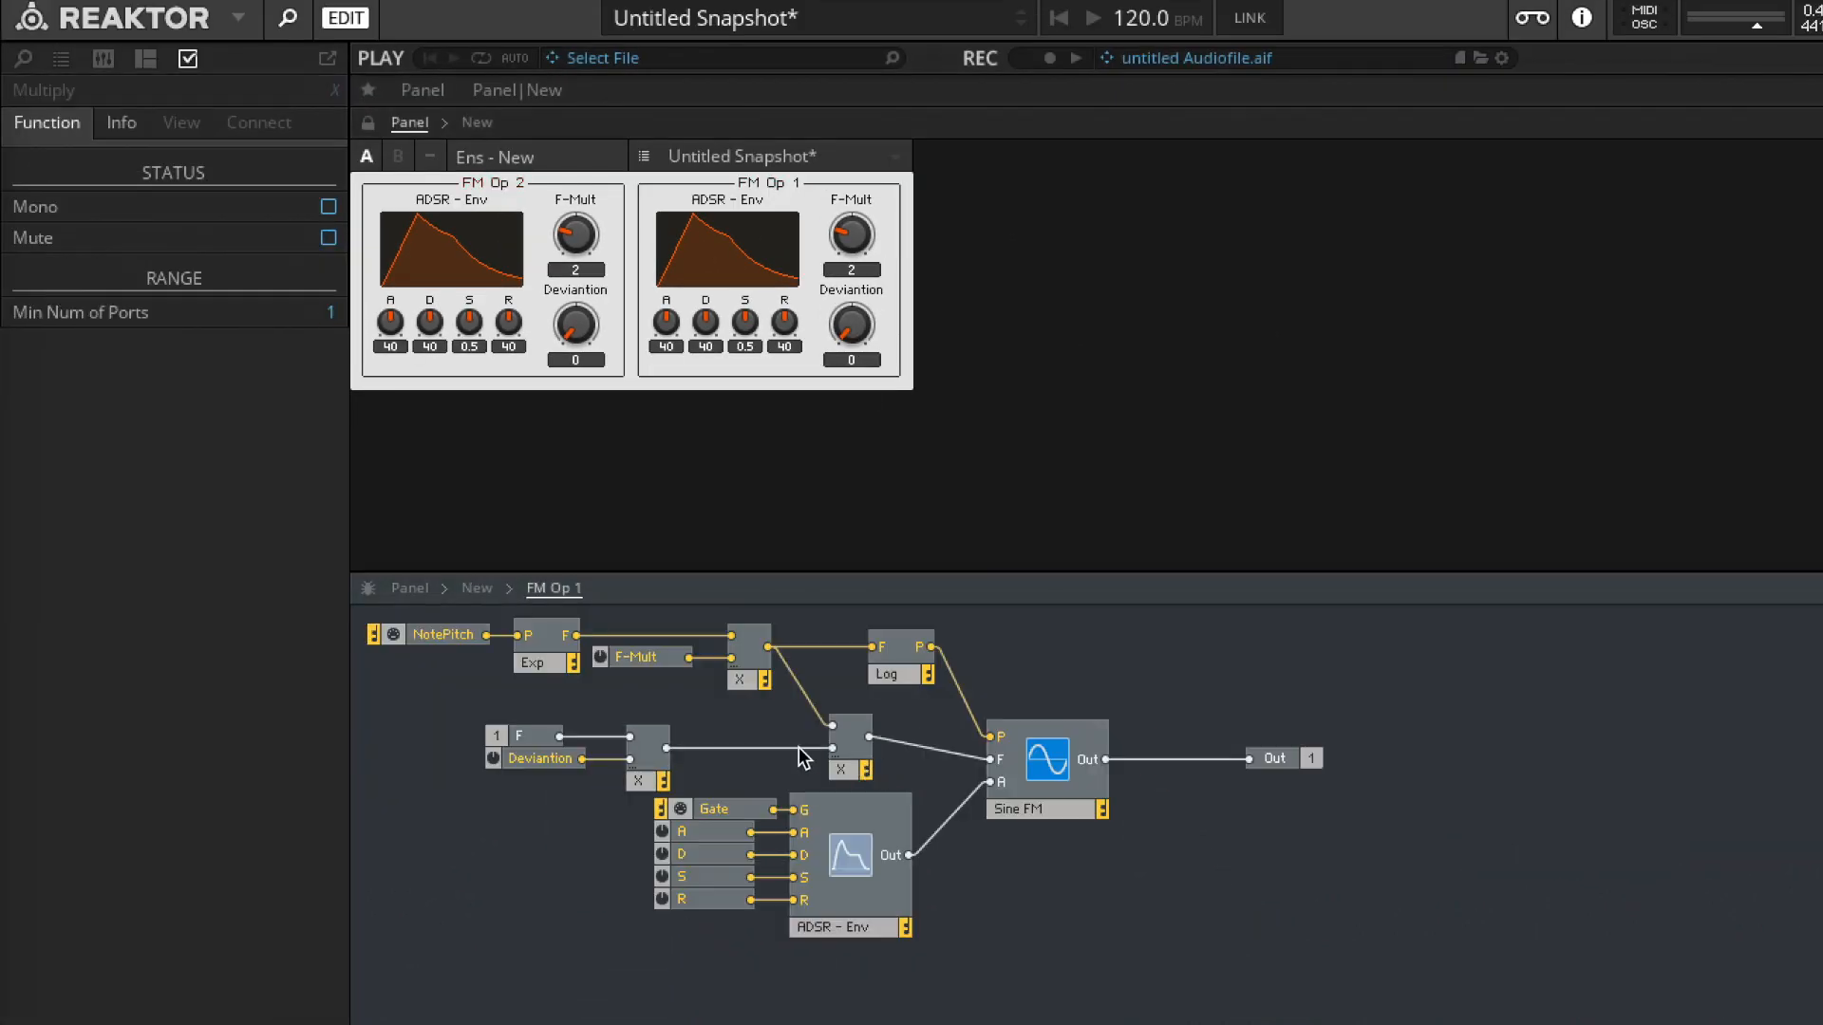
click(547, 759)
click(517, 729)
drag(517, 729, 518, 736)
click(536, 764)
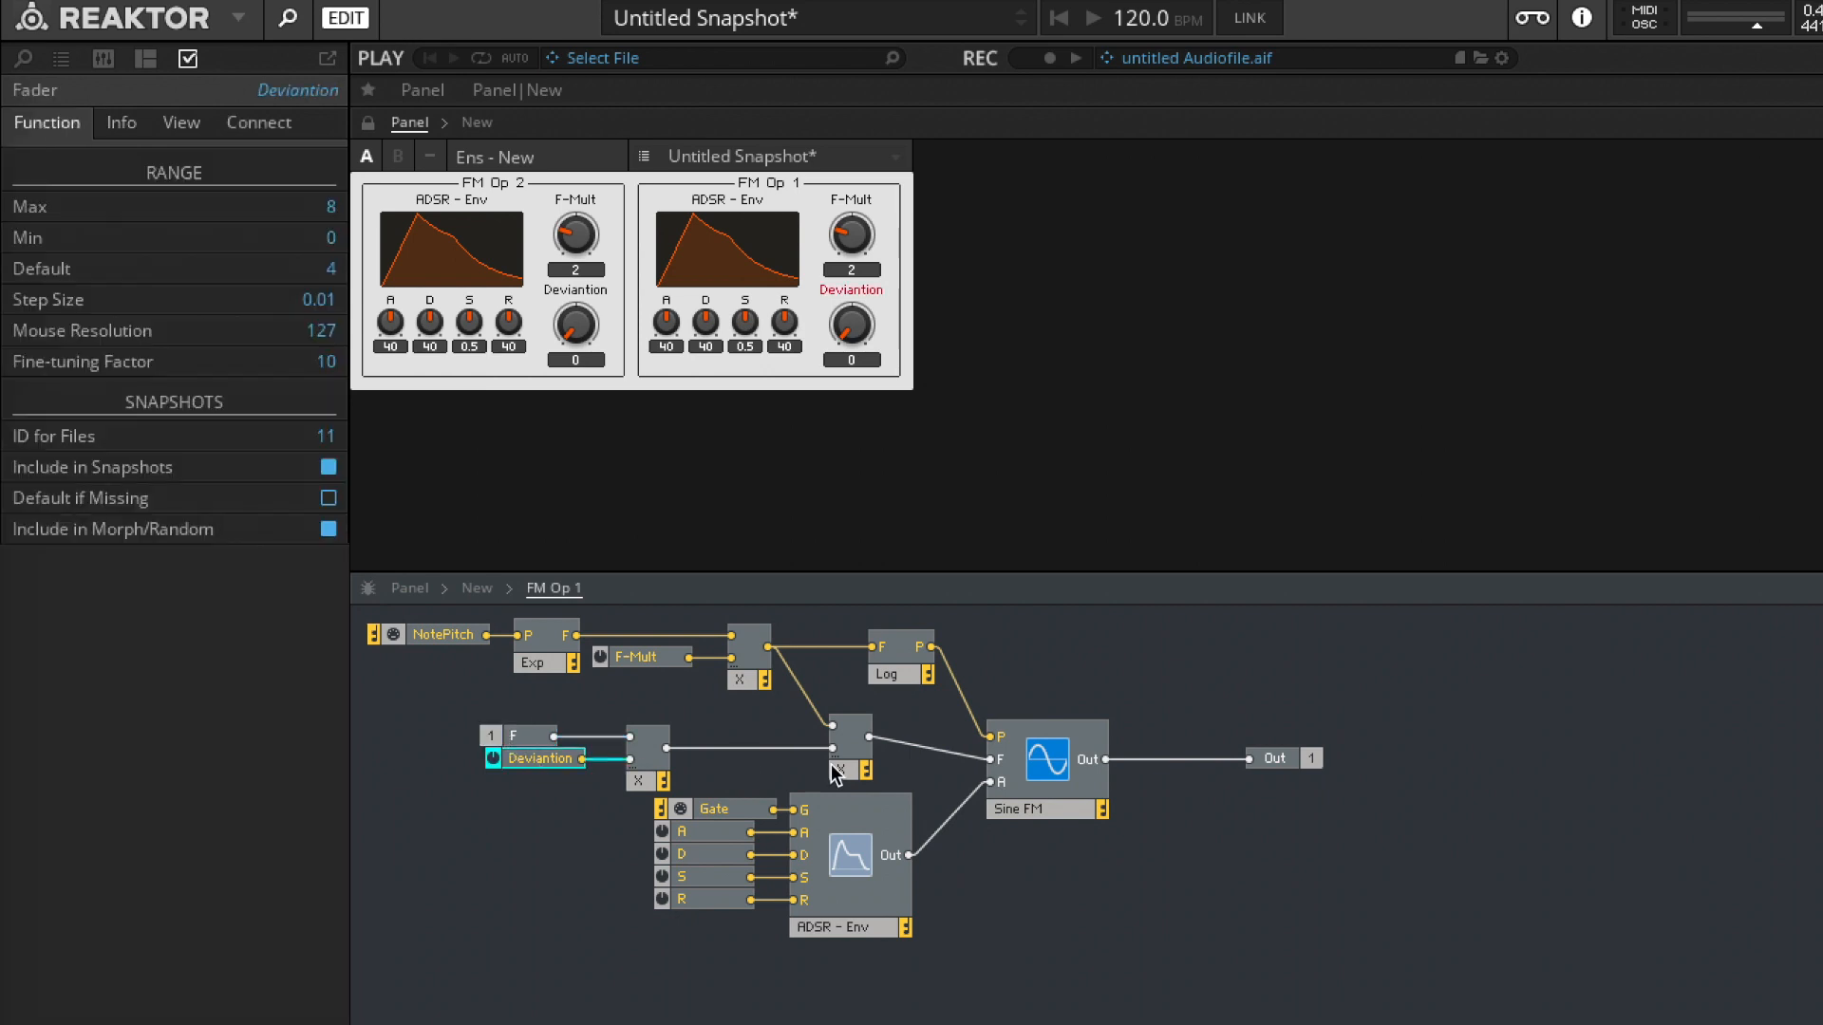
drag(846, 772, 841, 772)
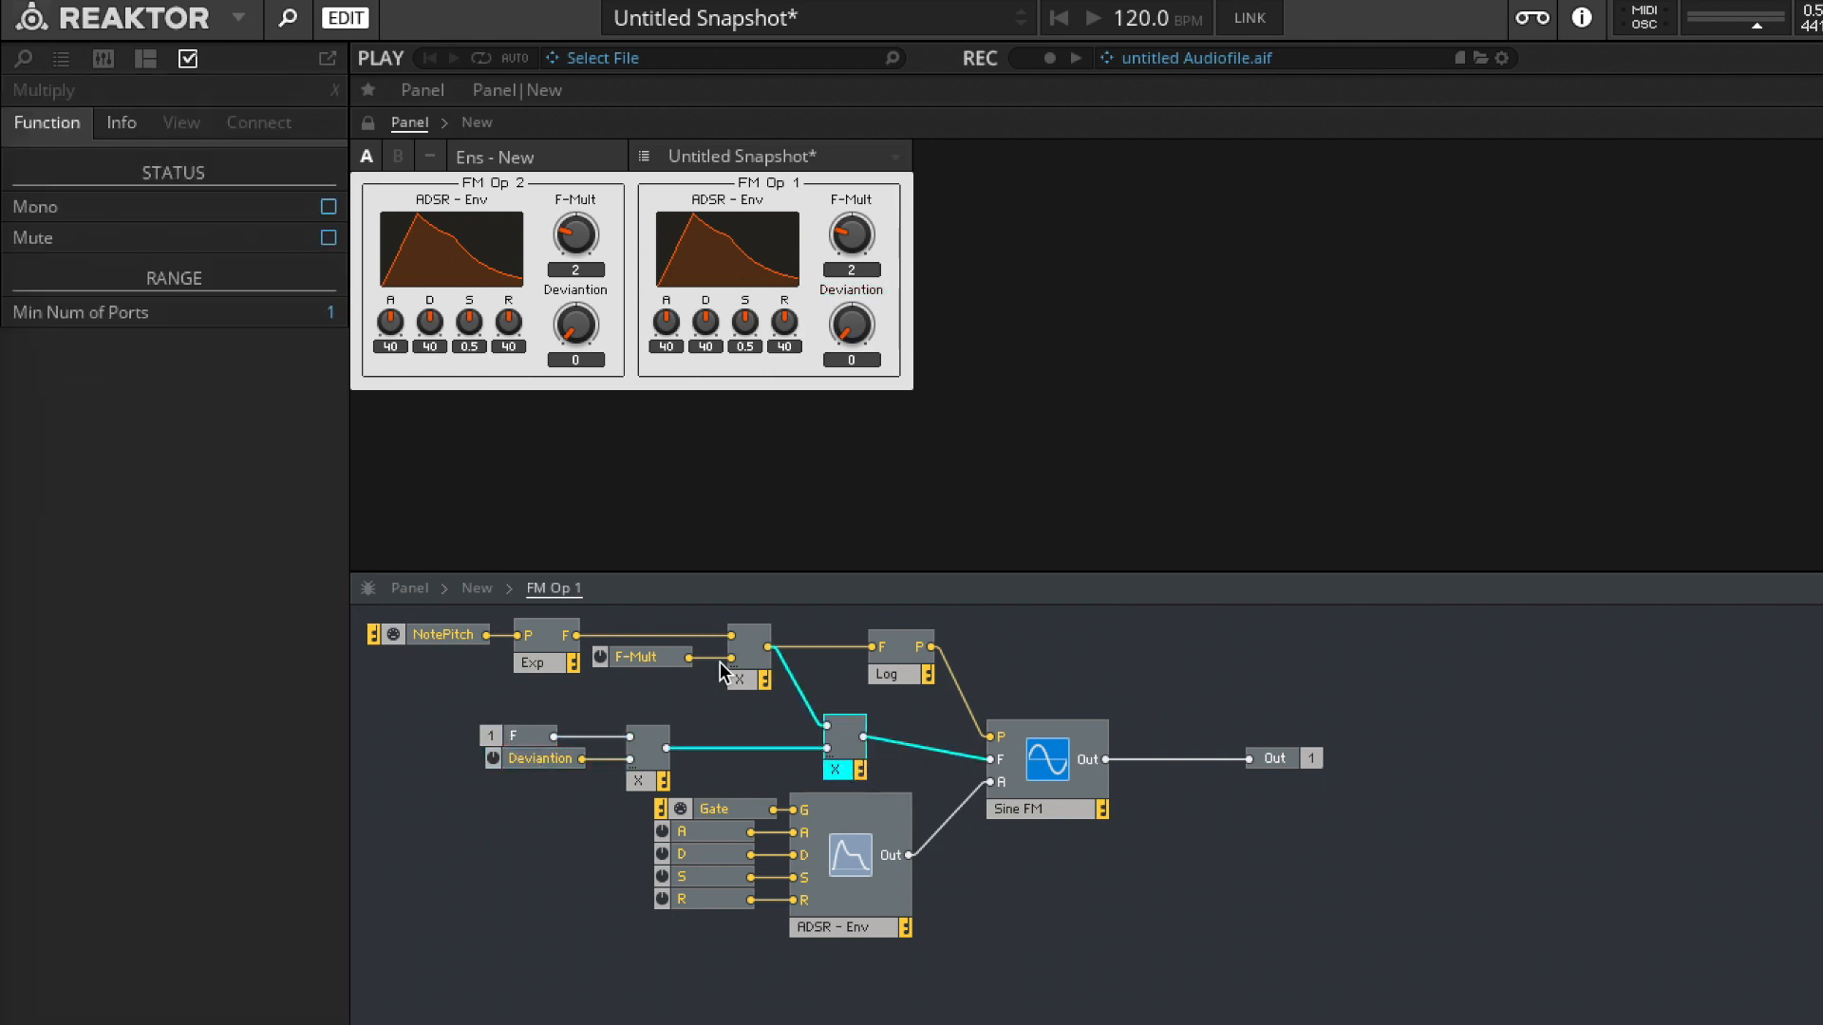
click(1285, 873)
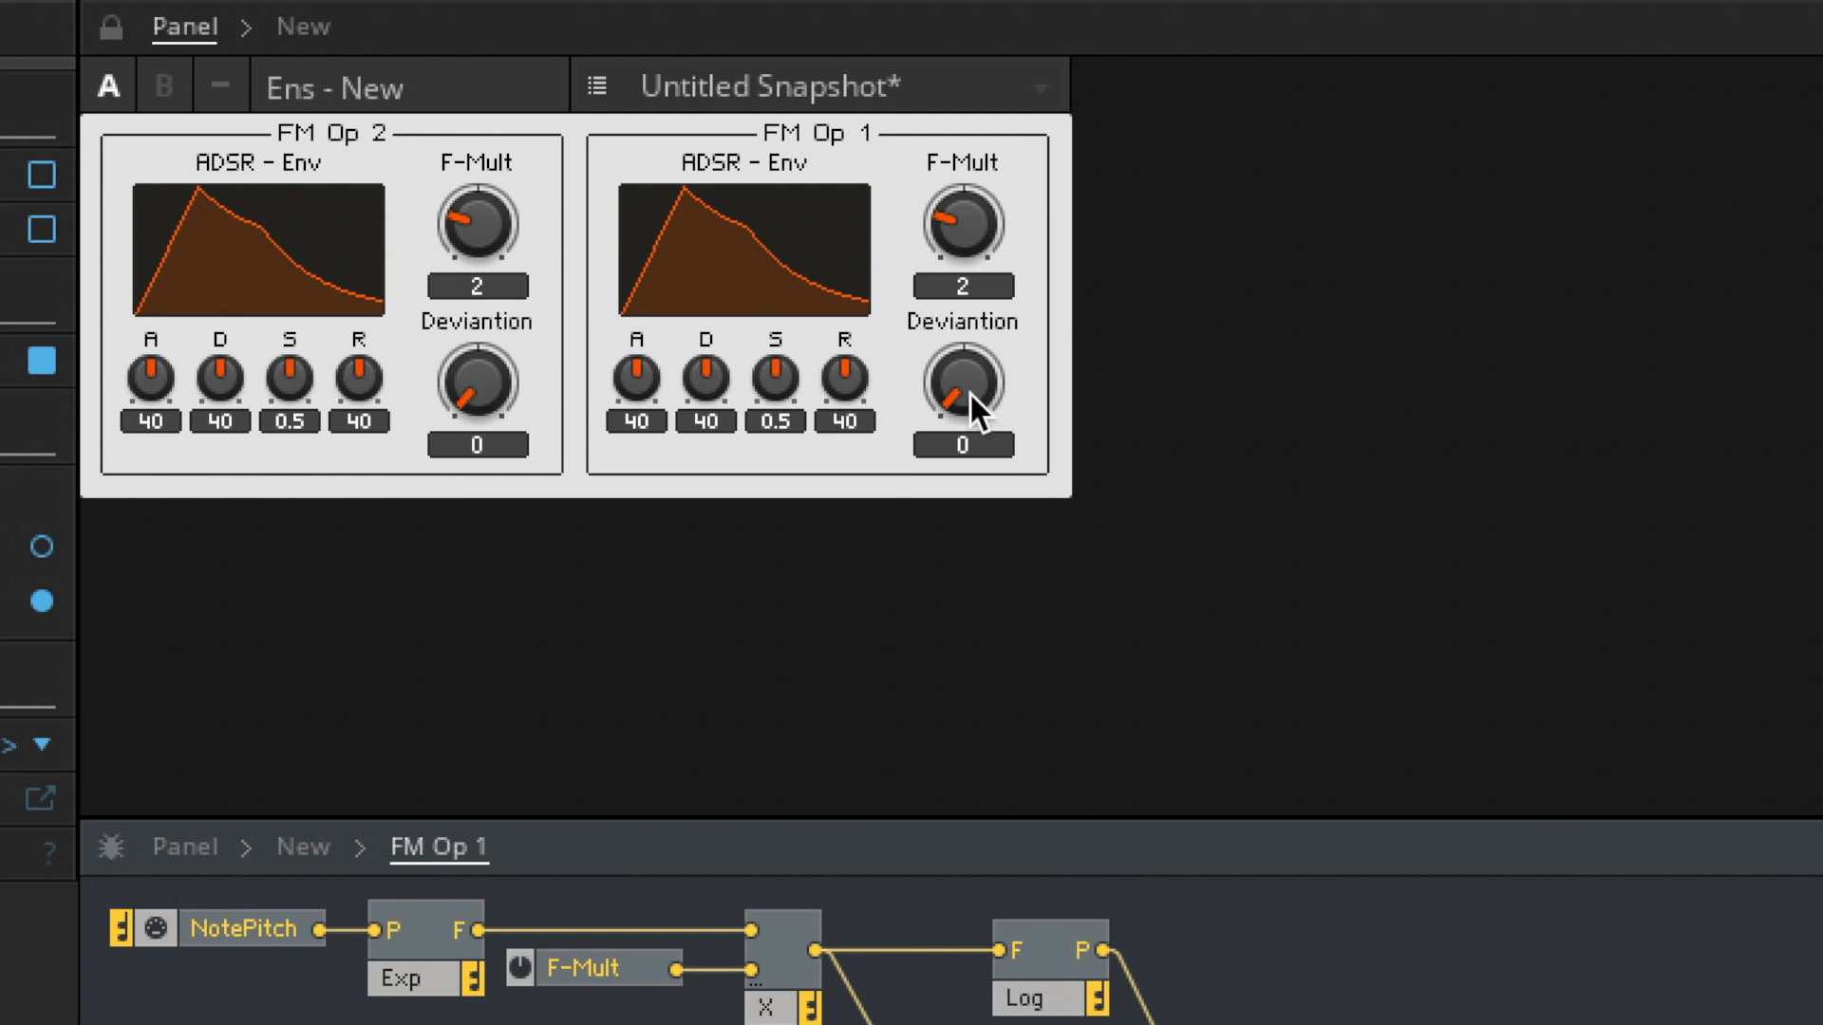
- Raise FM Op 1's Deviantion to 7.25 and set its F-Mult to 1
click(970, 395)
drag(971, 395, 1004, 121)
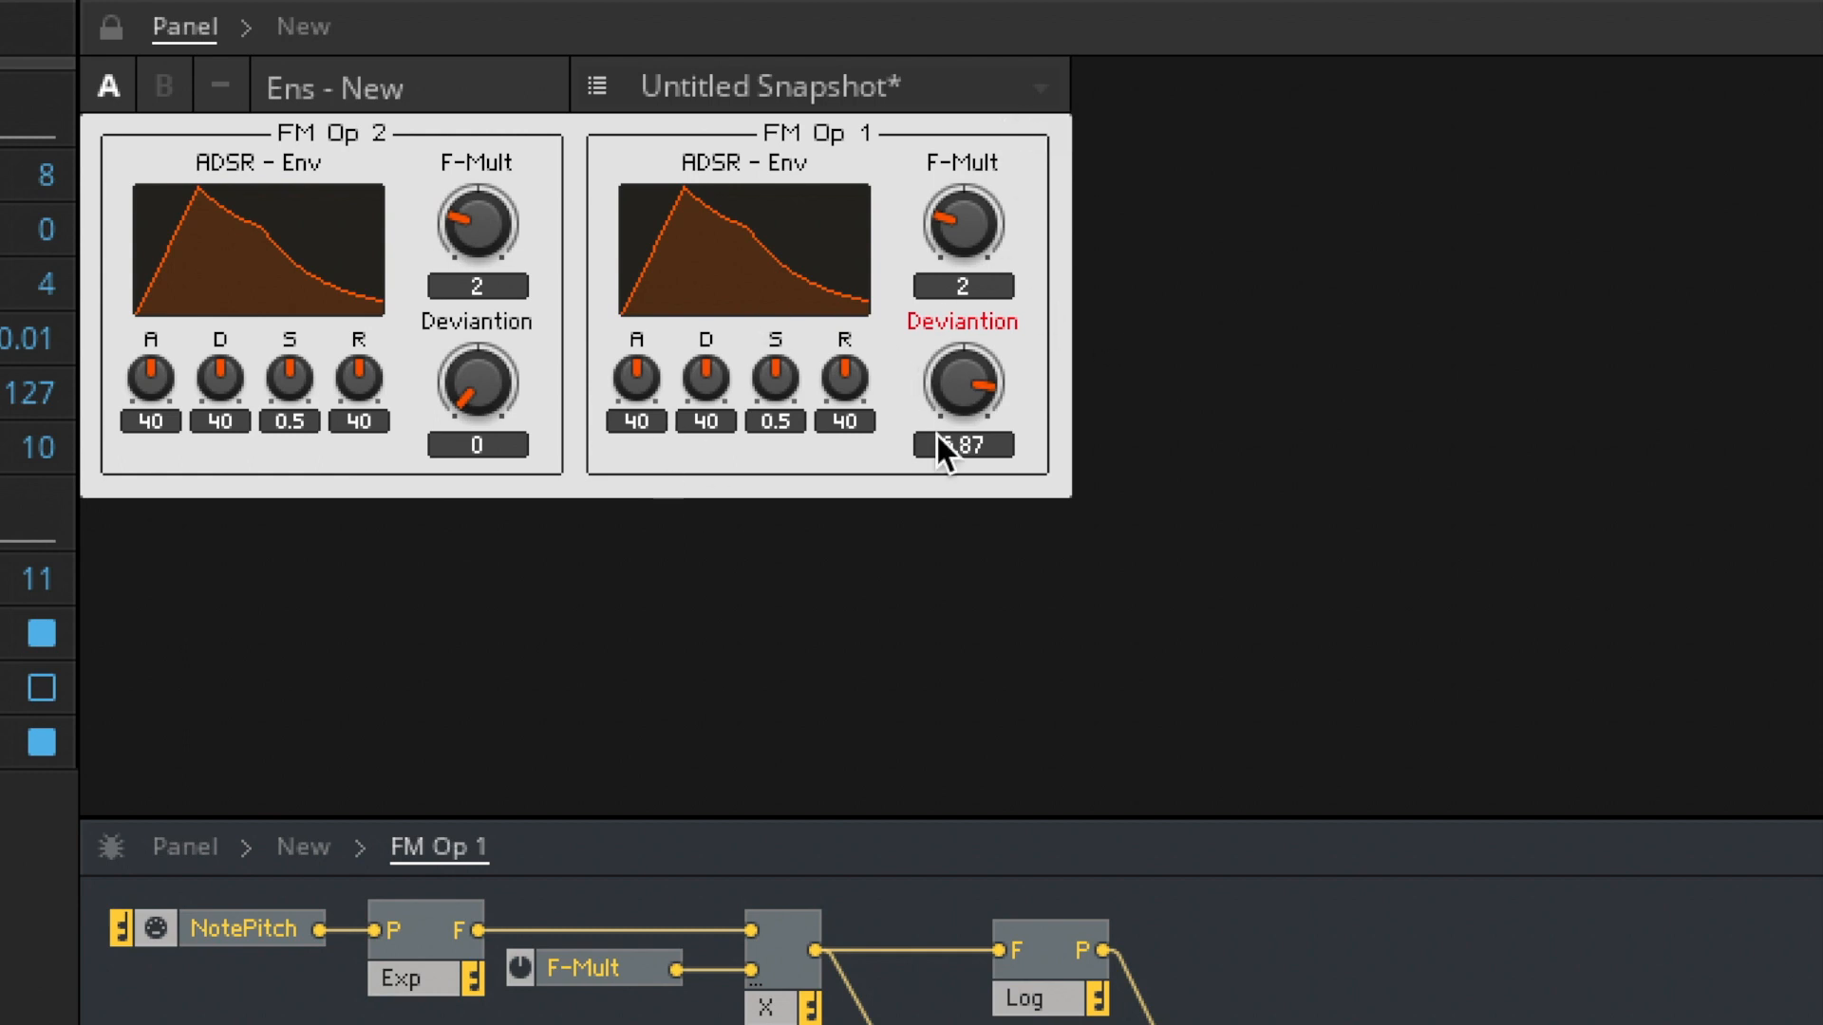
drag(925, 403, 925, 381)
double_click(960, 289)
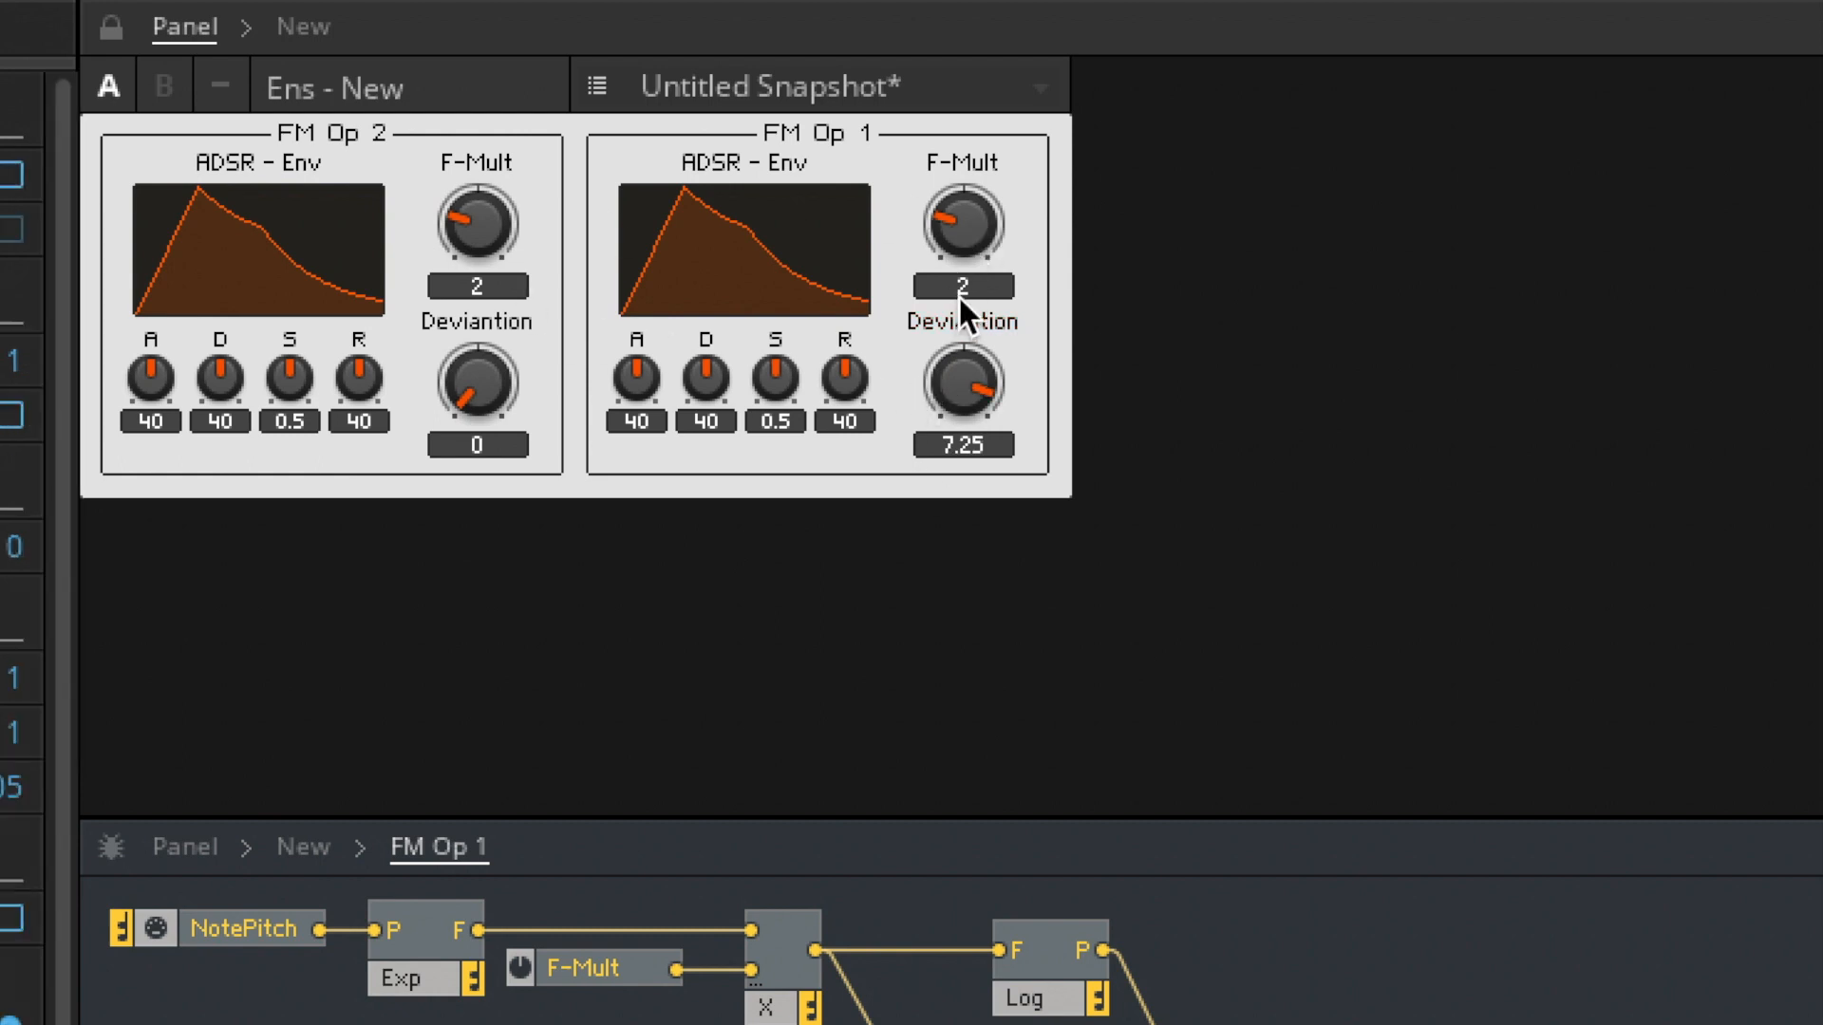
text(1)
key(Return)
click(1103, 304)
- Set FM Op 2's attack to 57, F-Mult to 3 and release to 29
drag(148, 371, 175, 302)
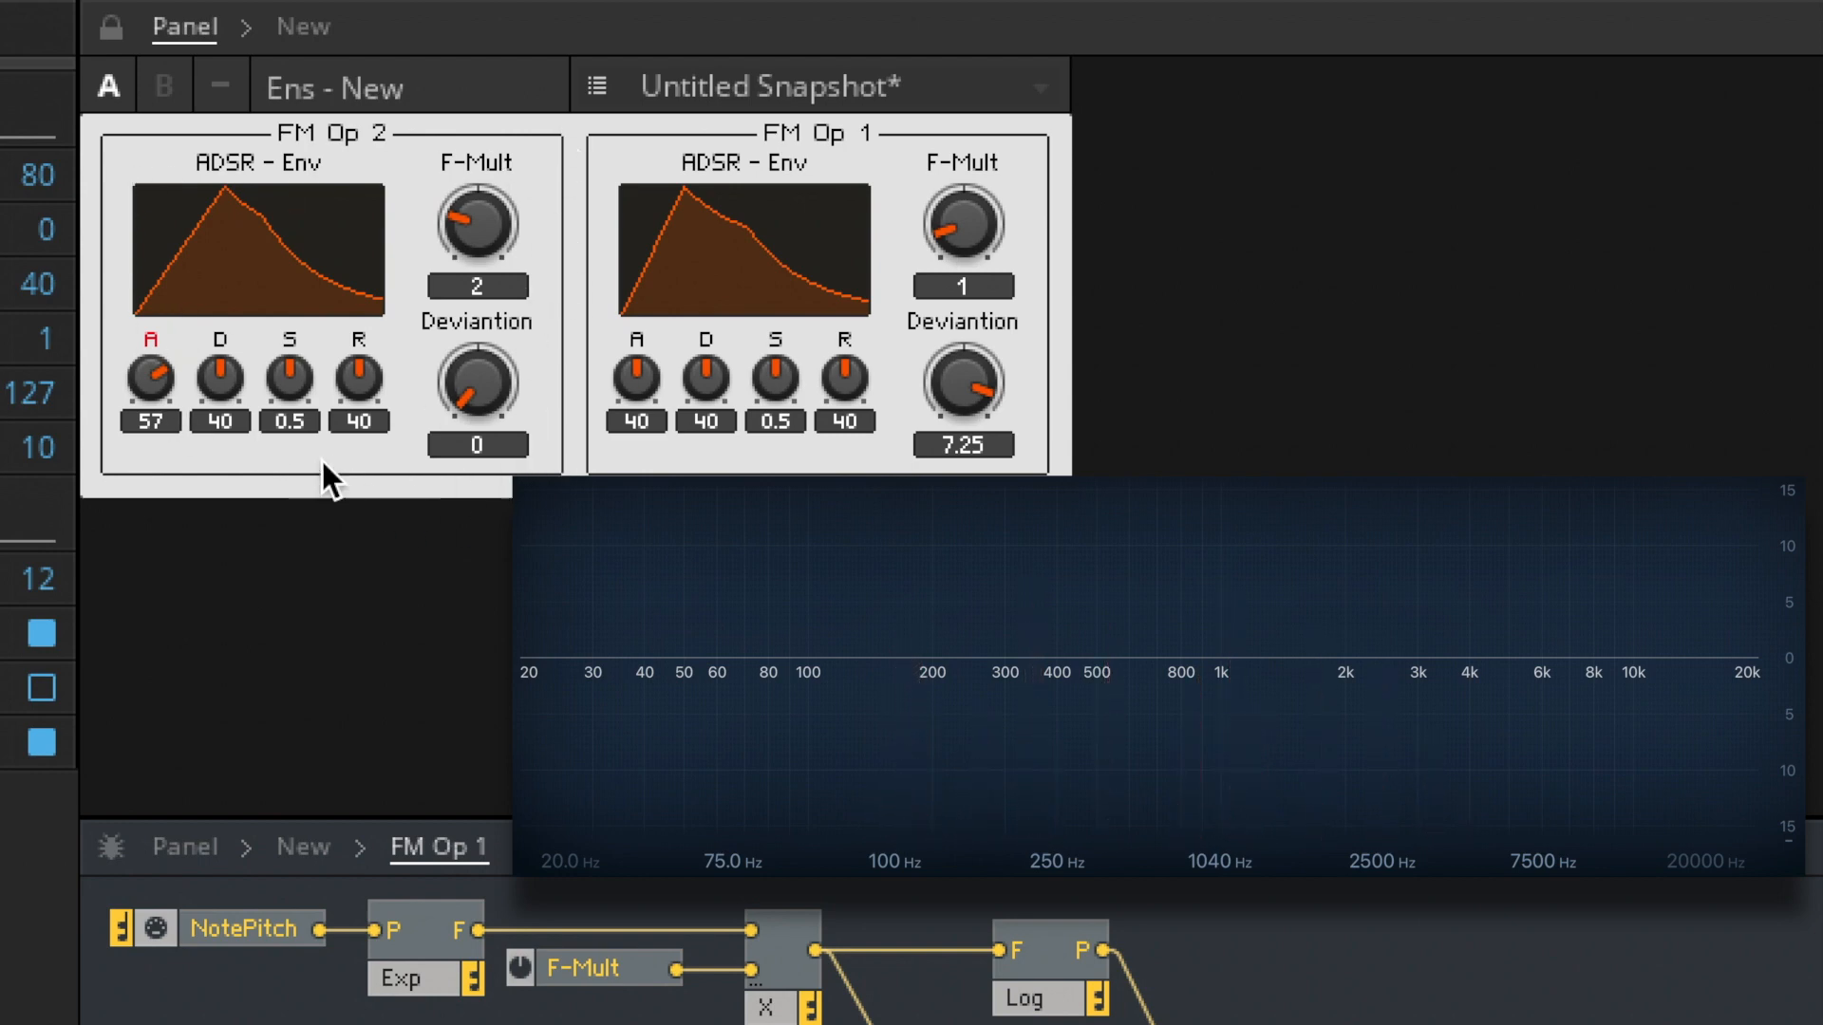
click(492, 295)
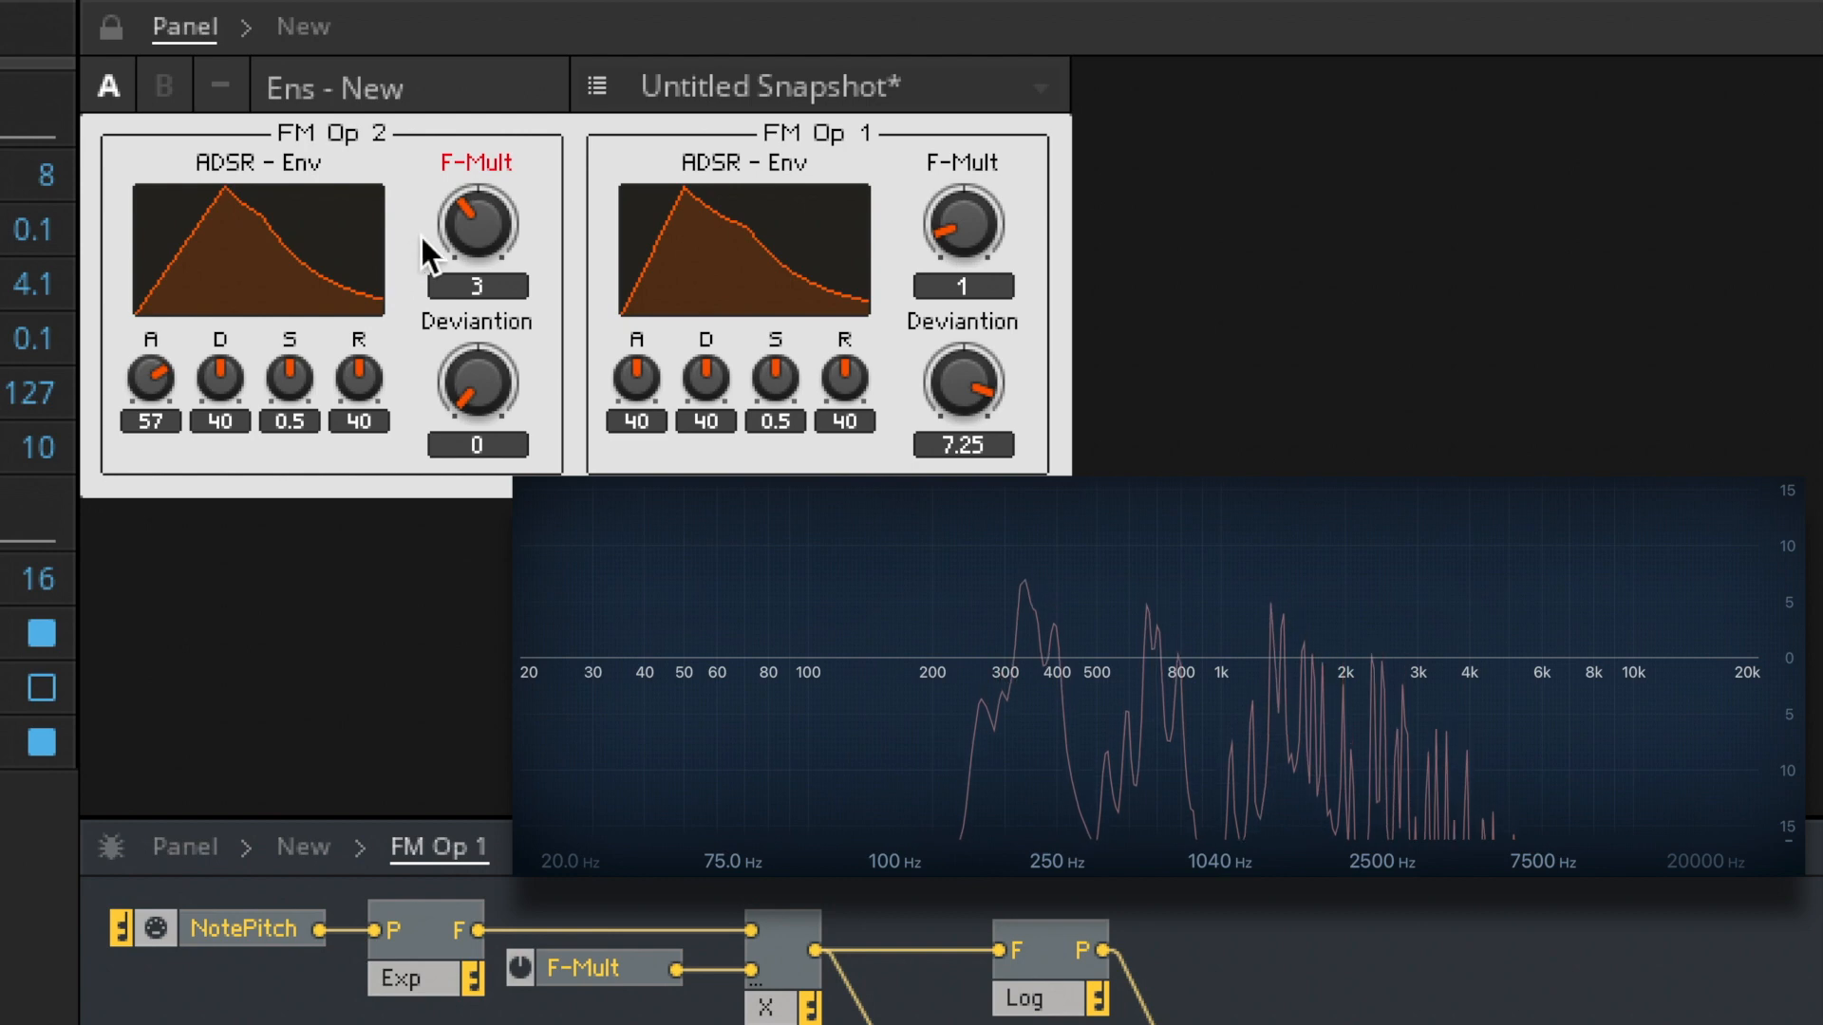
drag(358, 368, 340, 409)
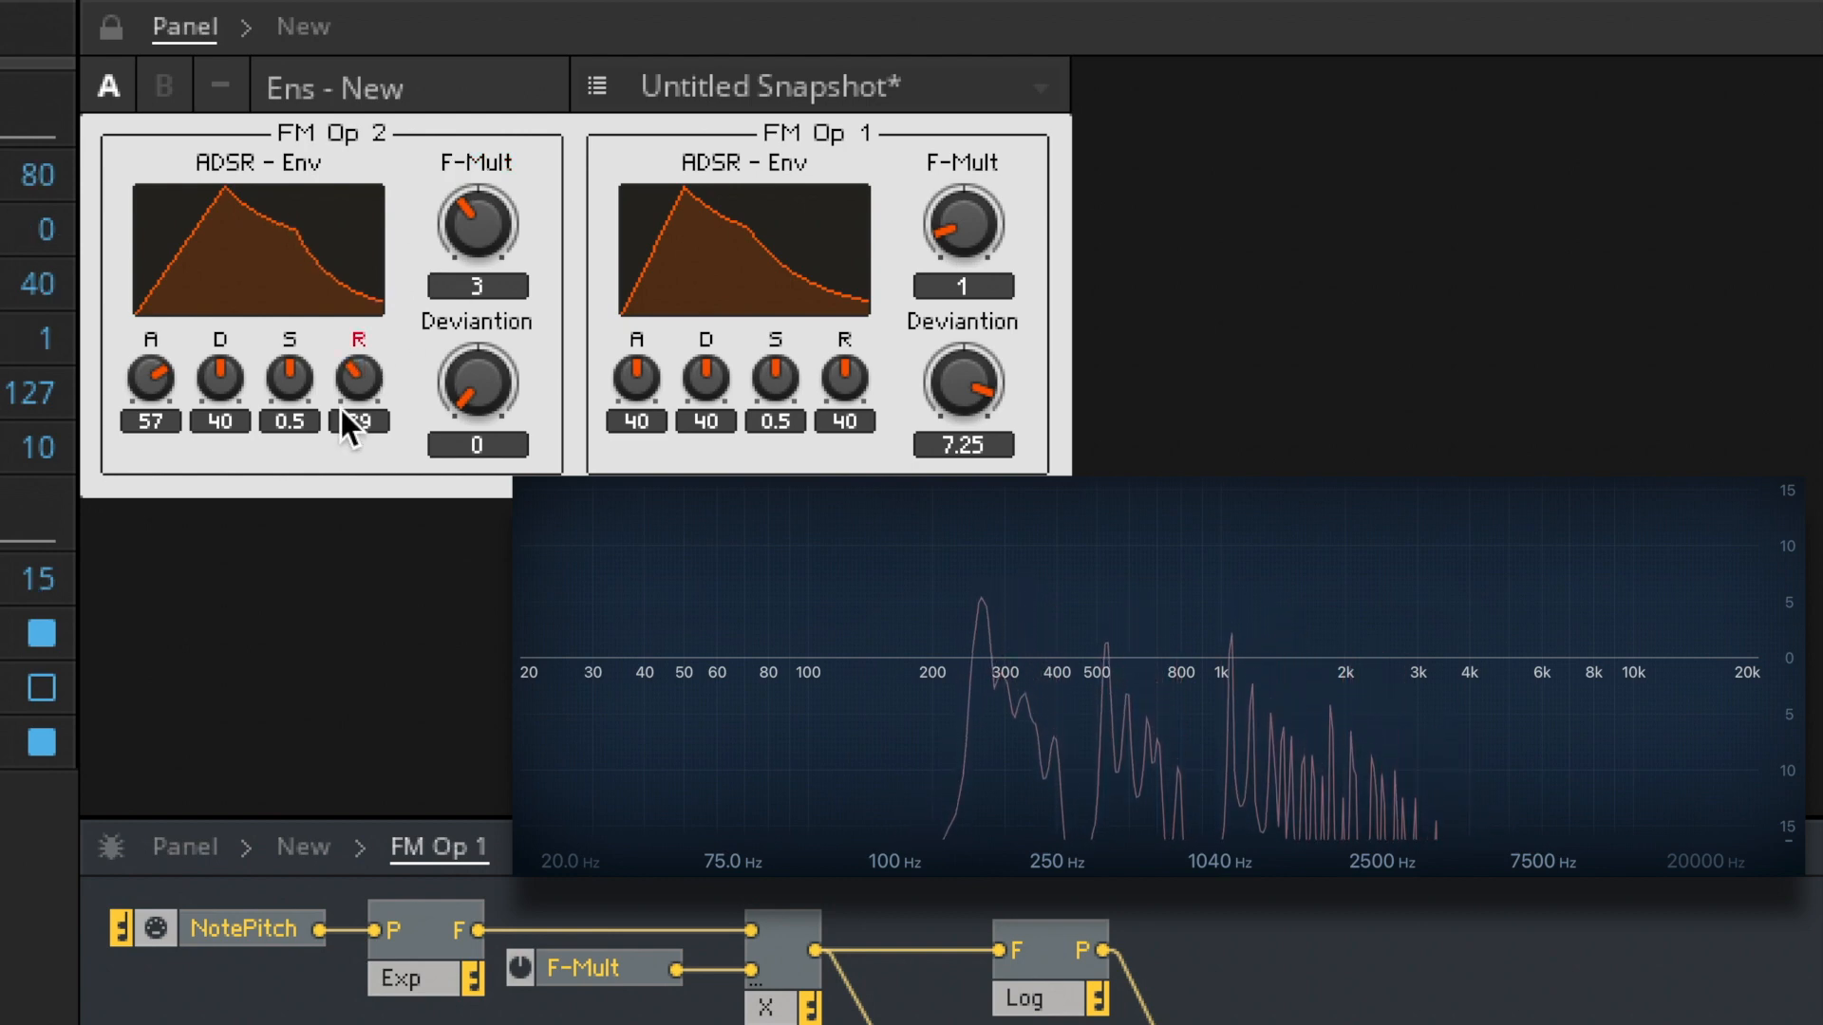
- Set FM Op 2's F-Mult to 5 and shorten FM Op 1's release to 34
double_click(484, 289)
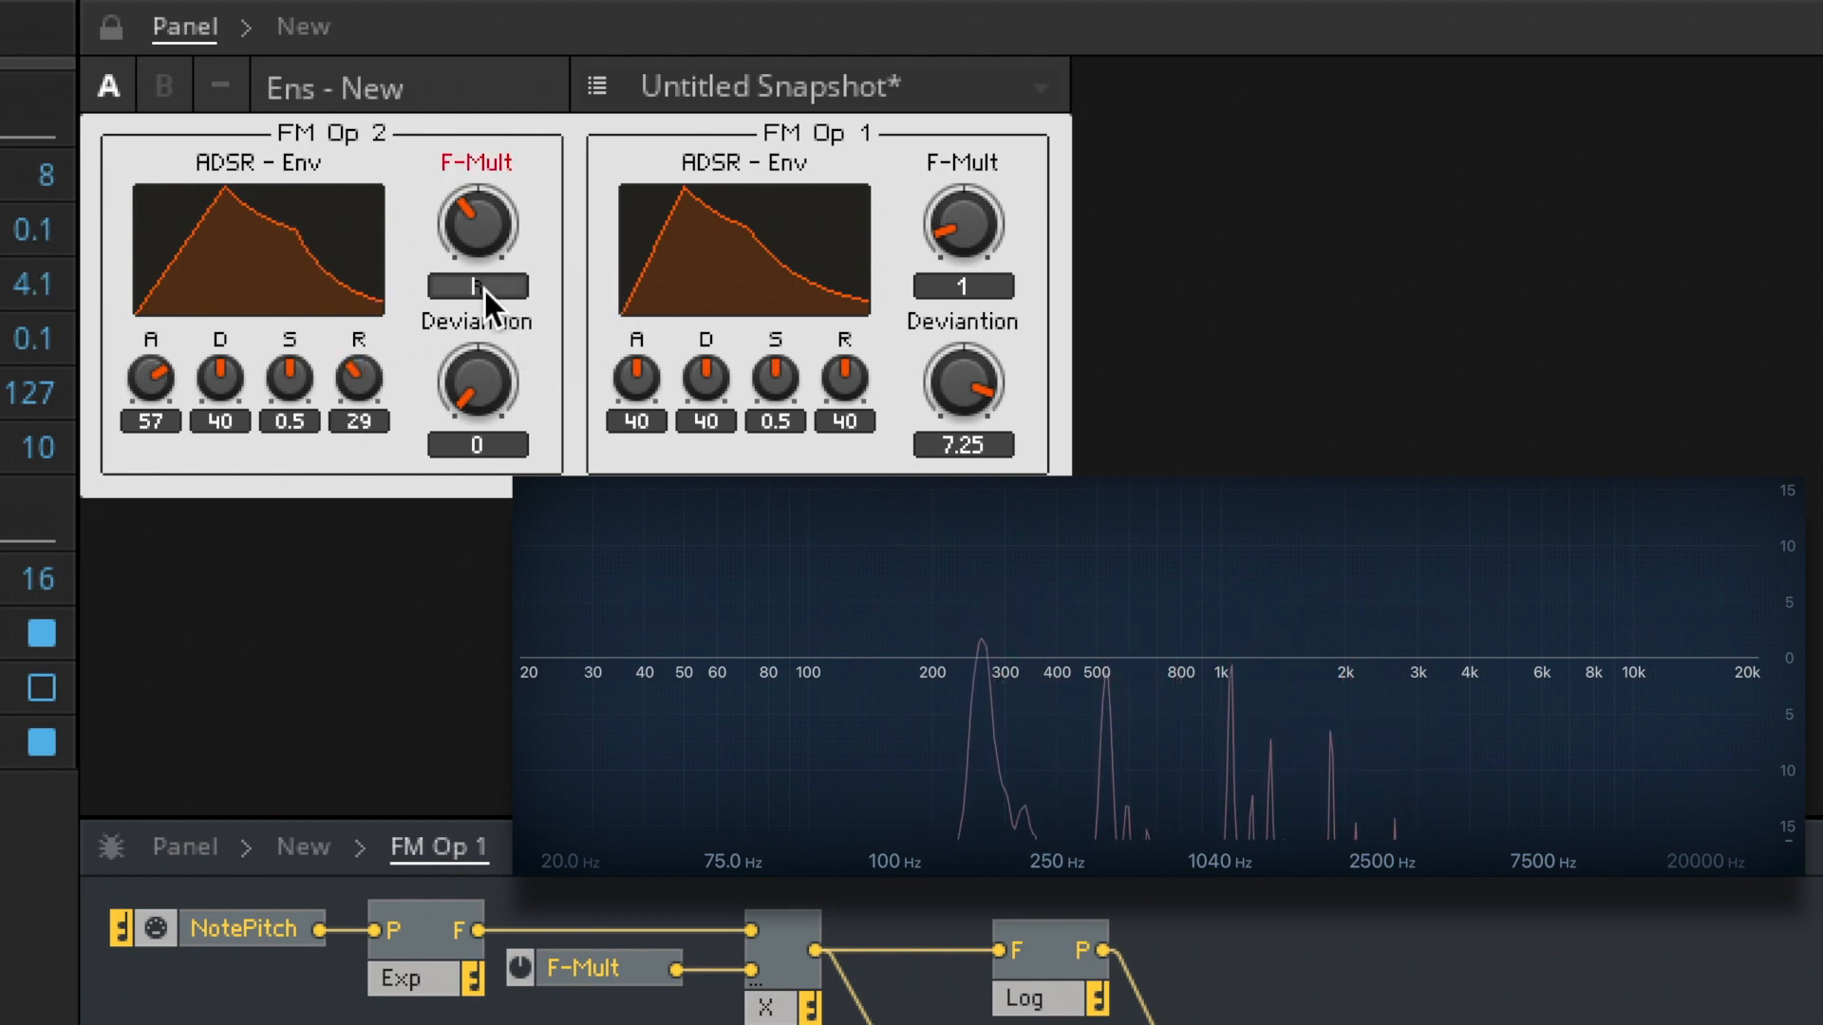
text(5)
key(Return)
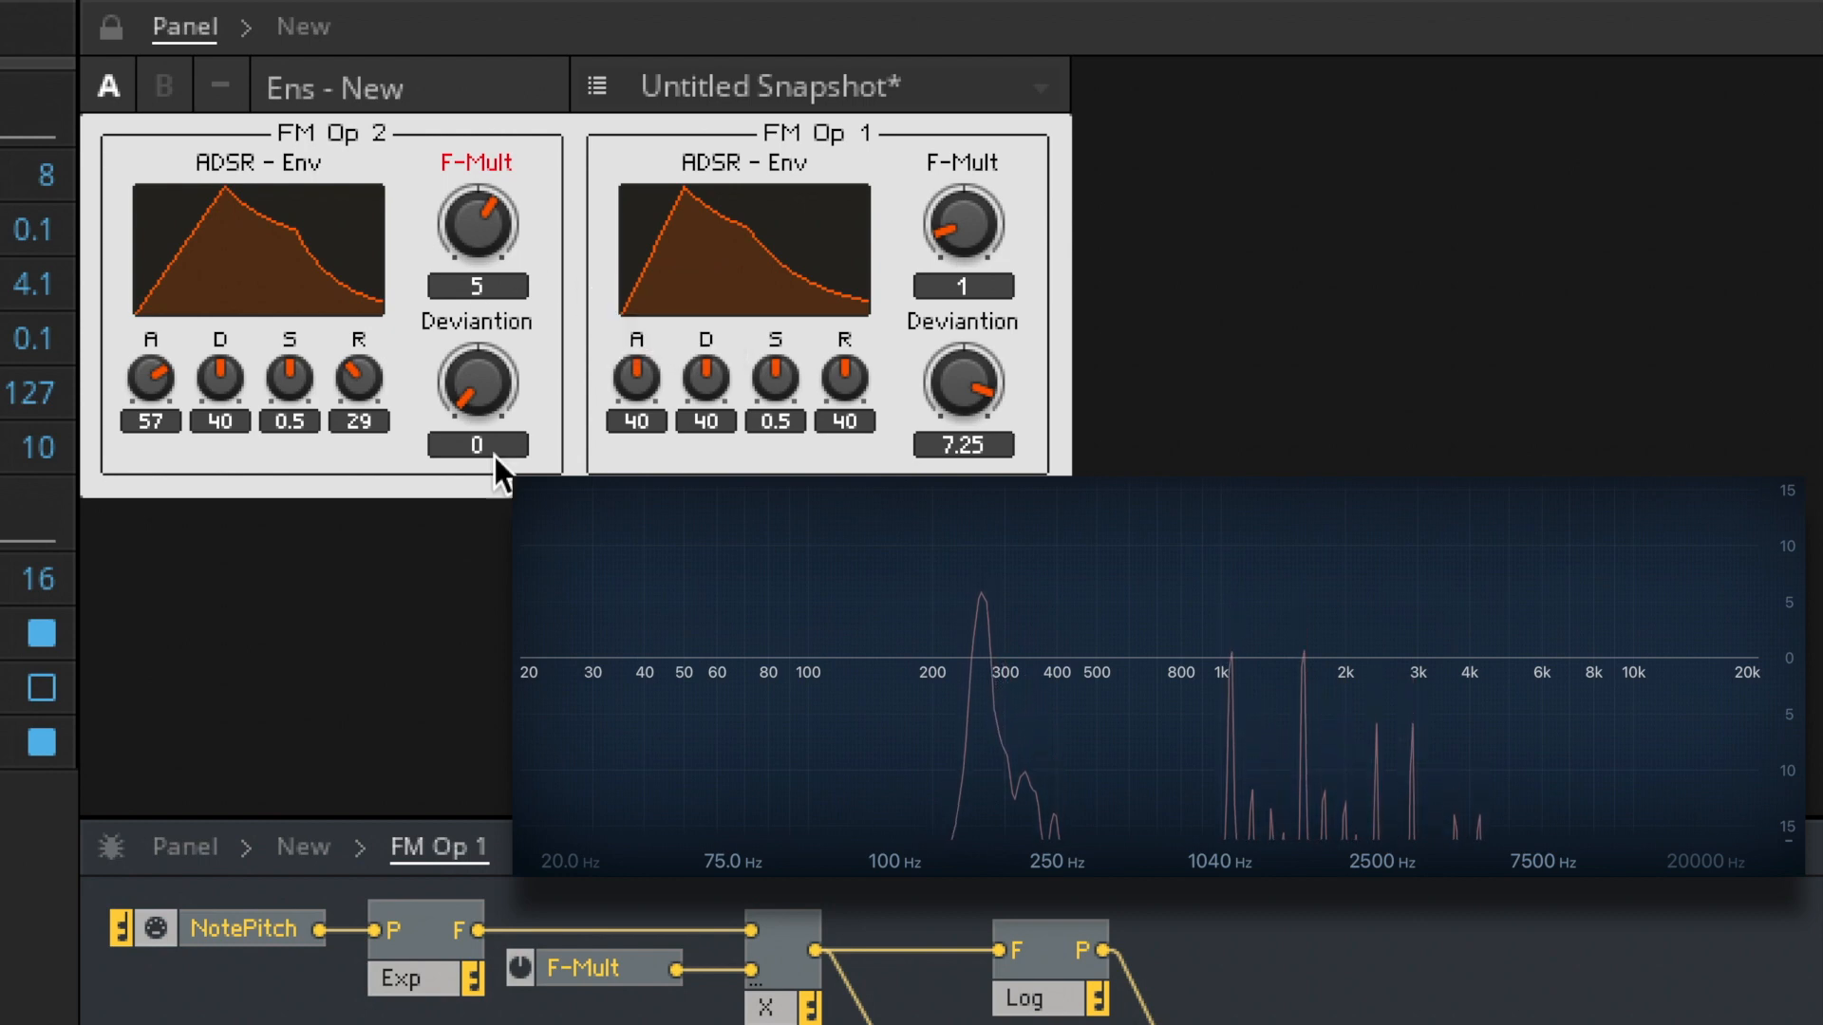
drag(845, 374, 846, 389)
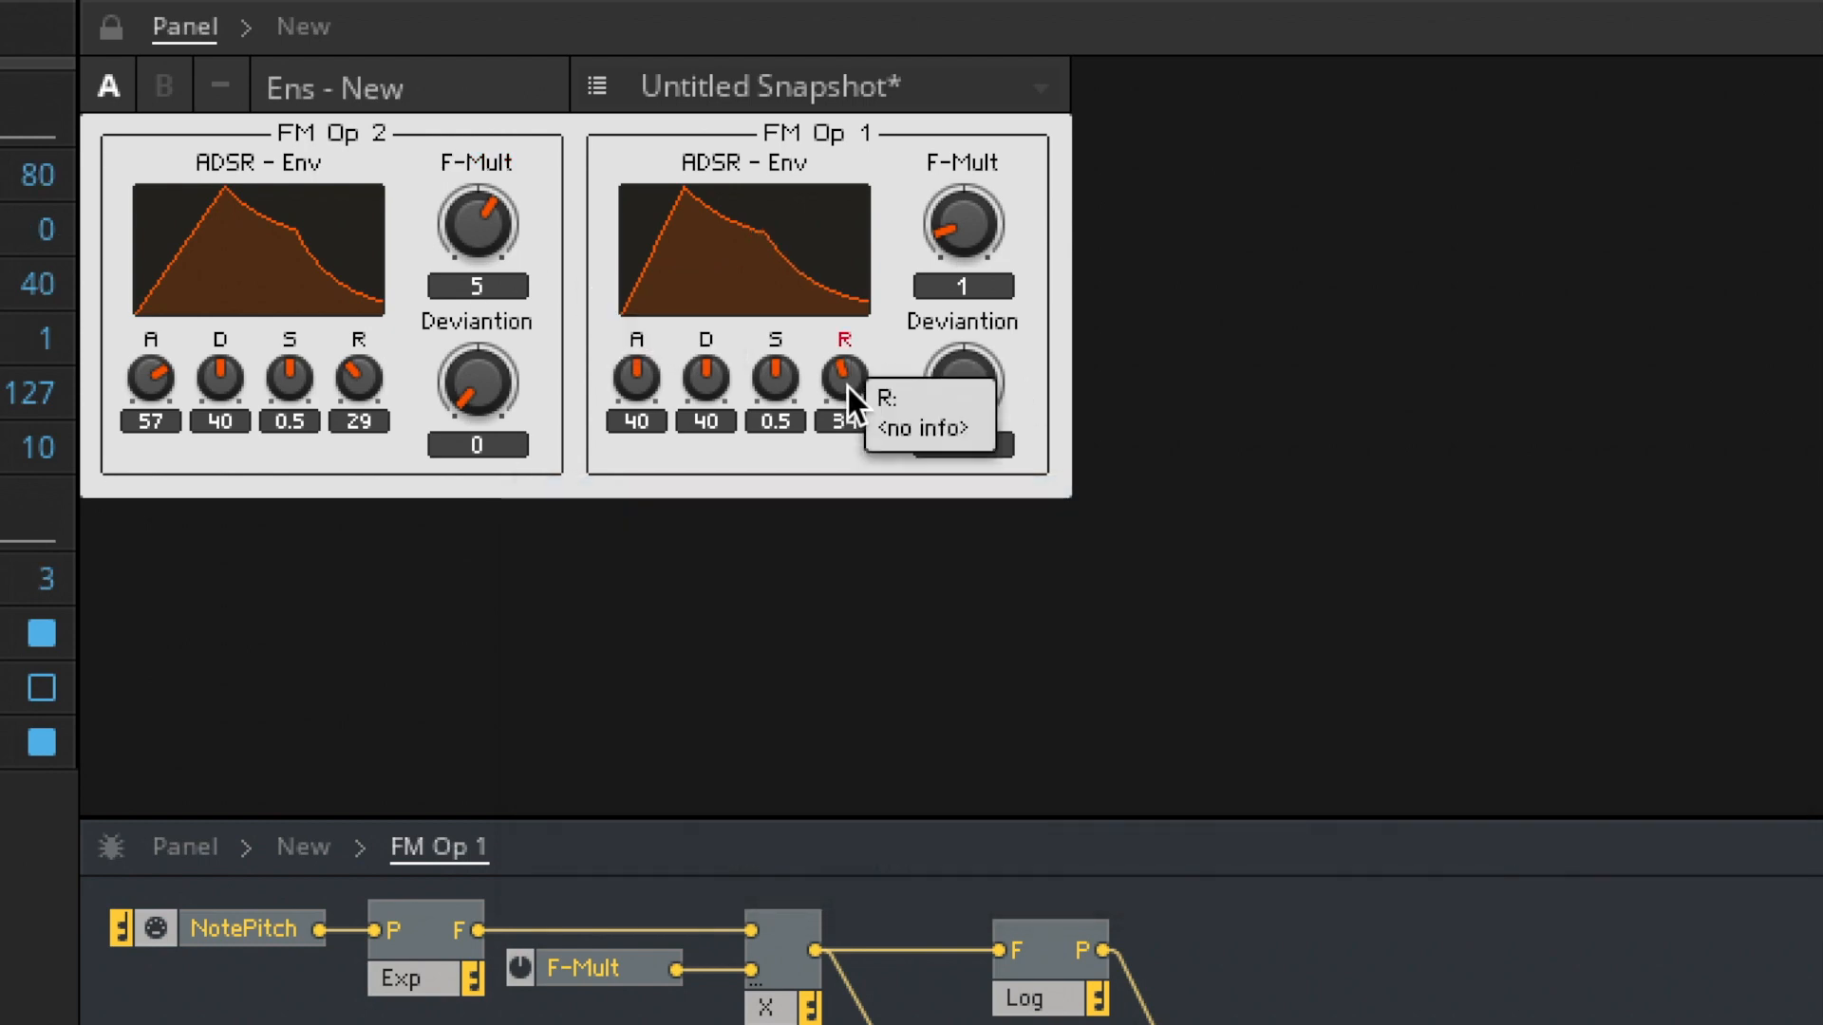
- Try FM Op 2's Deviantion at 1.39, examine the F input wiring inside the FM Op 2 macro and return to the parent structure
mouse_move(480, 419)
mouse_down()
mouse_move(487, 391)
mouse_move(514, 406)
mouse_up()
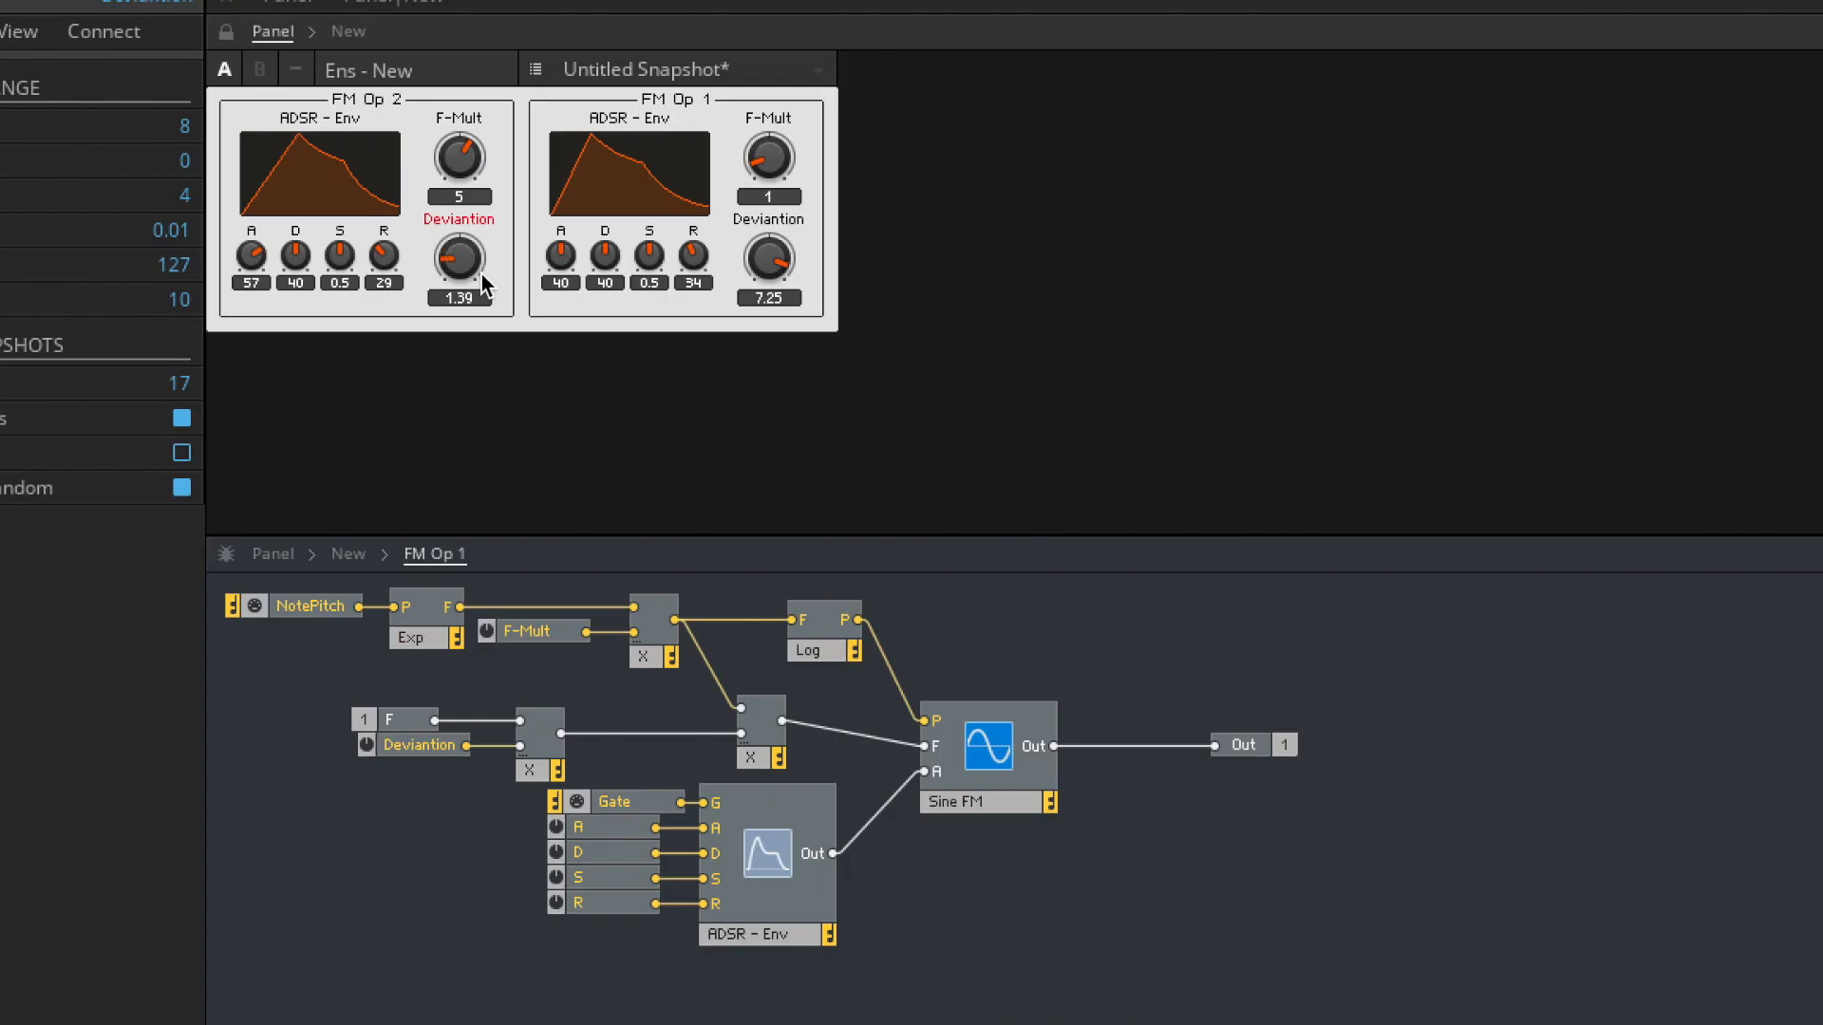
double_click(473, 917)
click(479, 752)
double_click(562, 762)
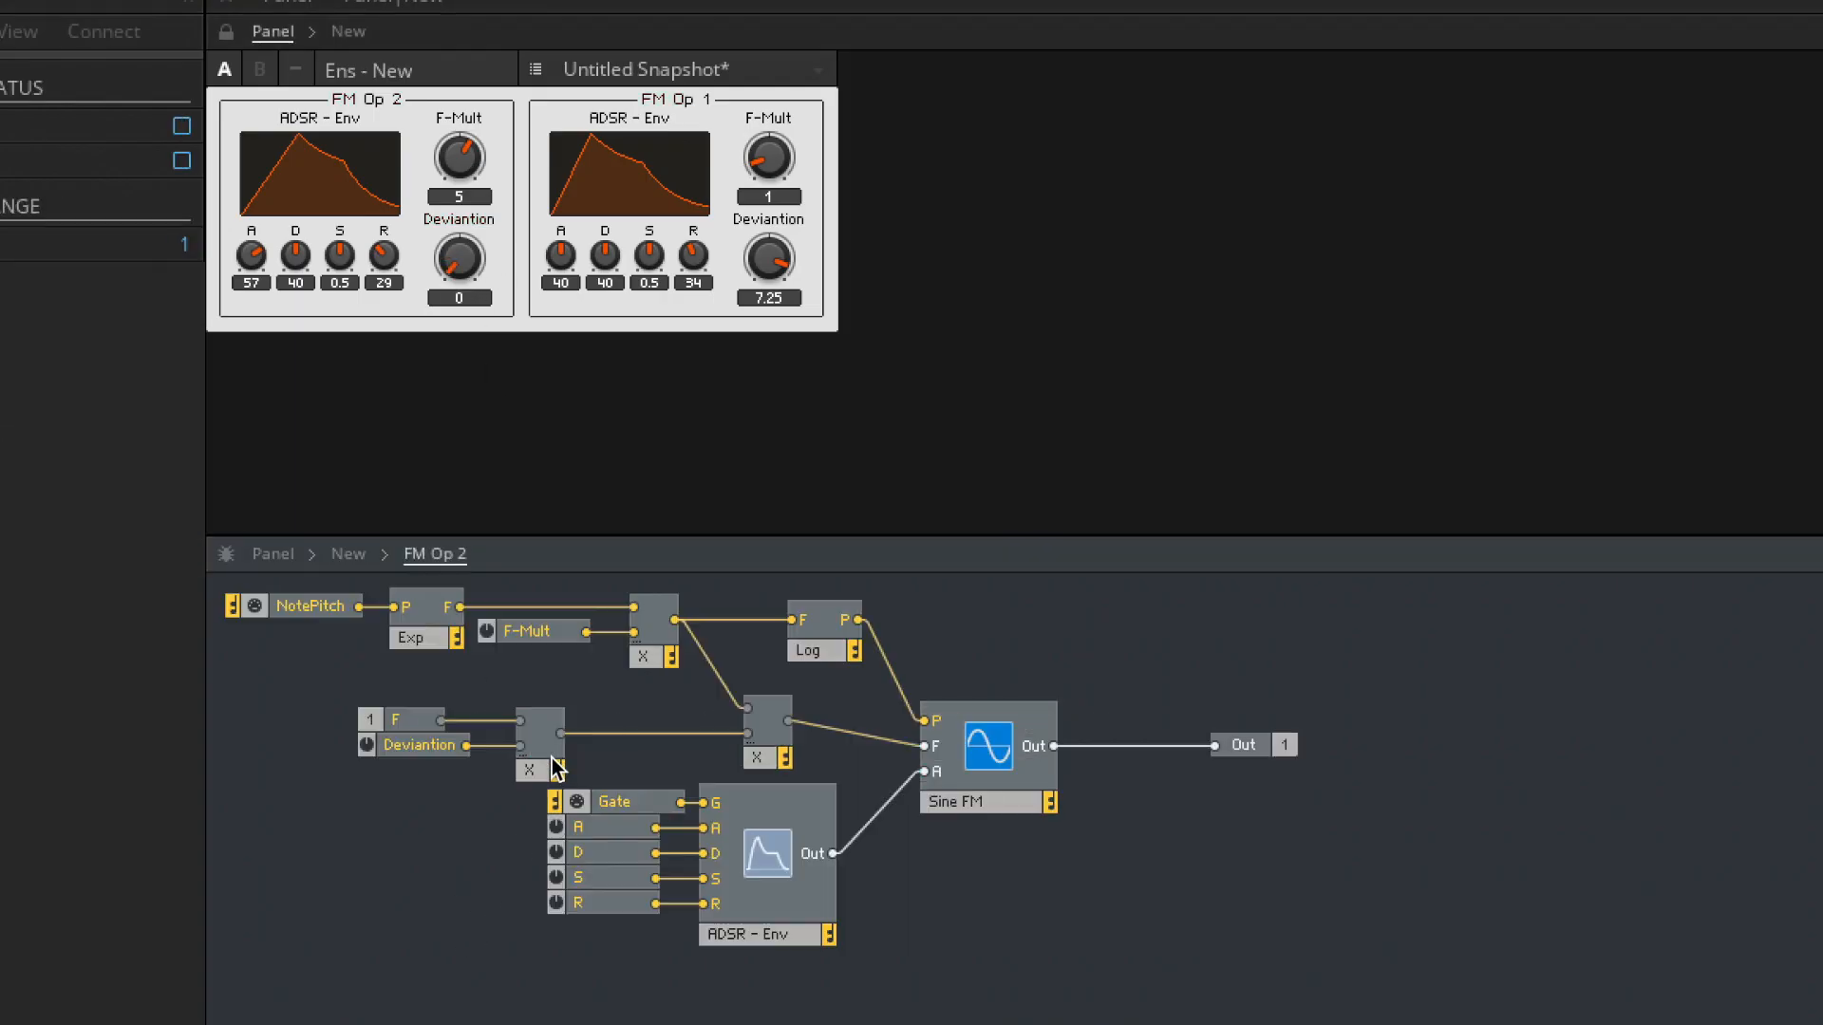
double_click(981, 854)
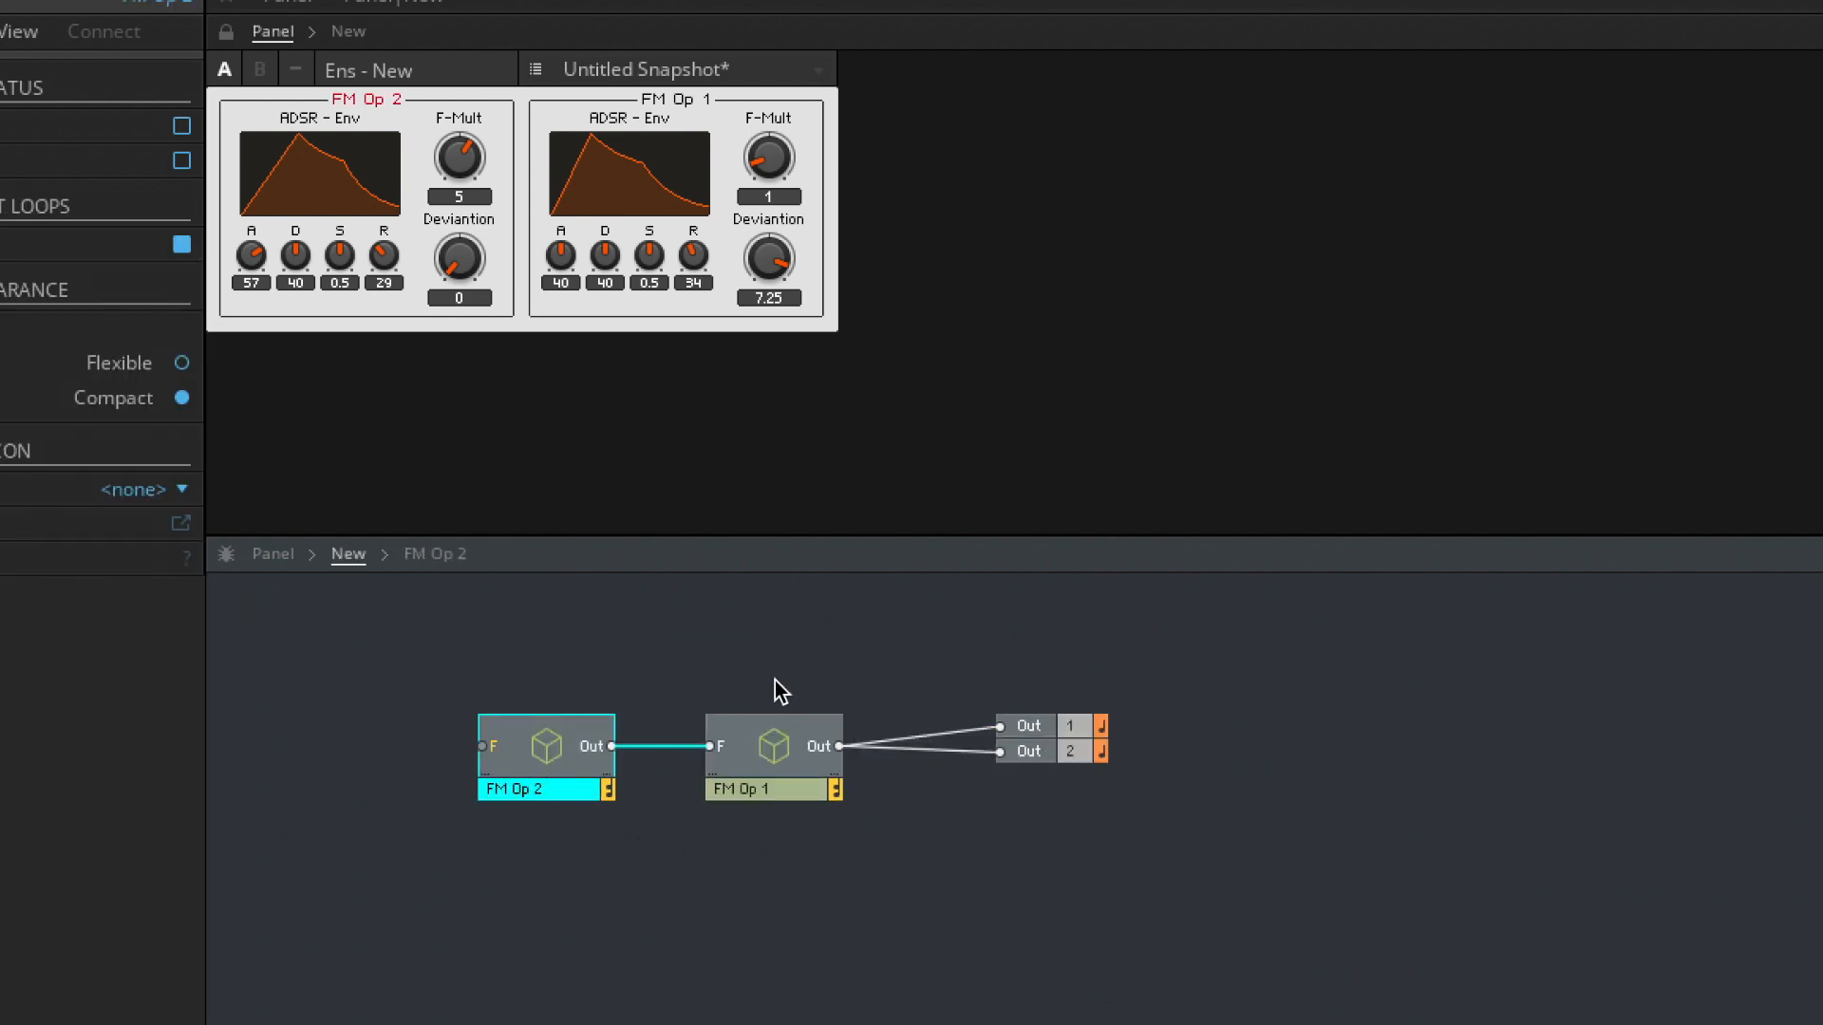
- Set FM Op 2's decay to 27, sustain to 0.38 and F-Mult to 1.2
drag(296, 254, 295, 275)
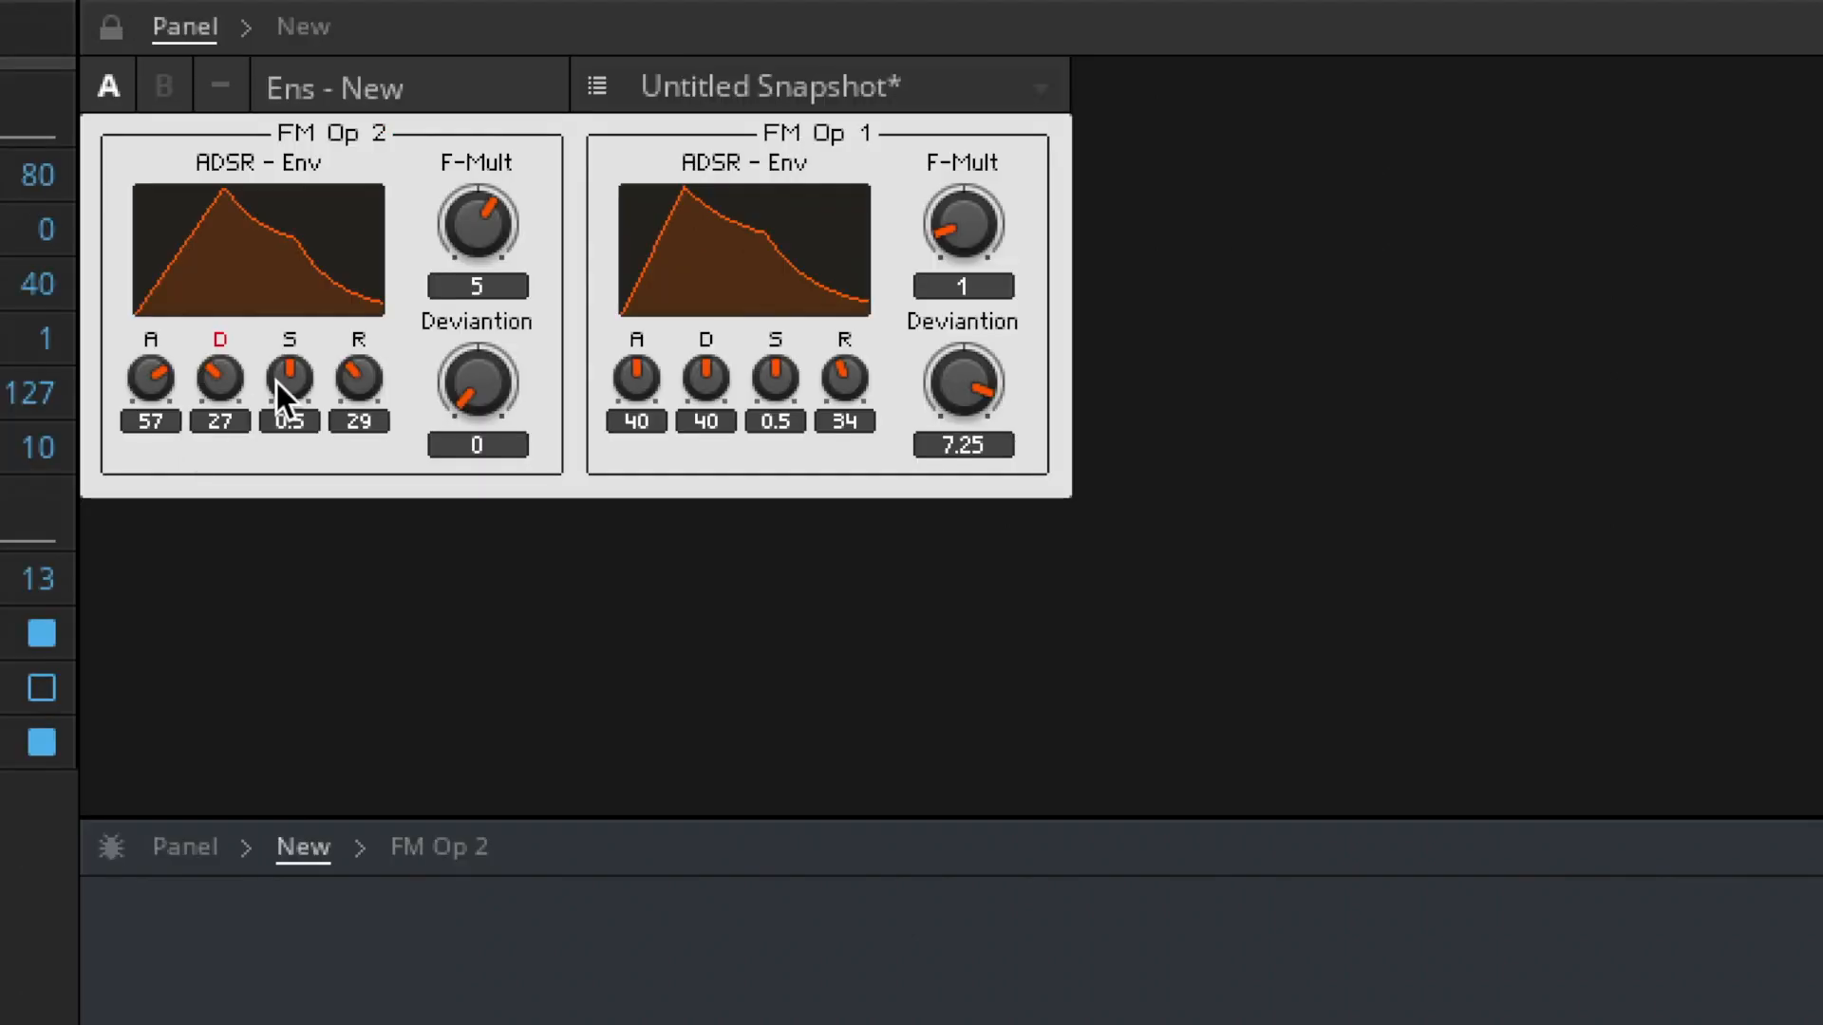
drag(298, 372, 352, 412)
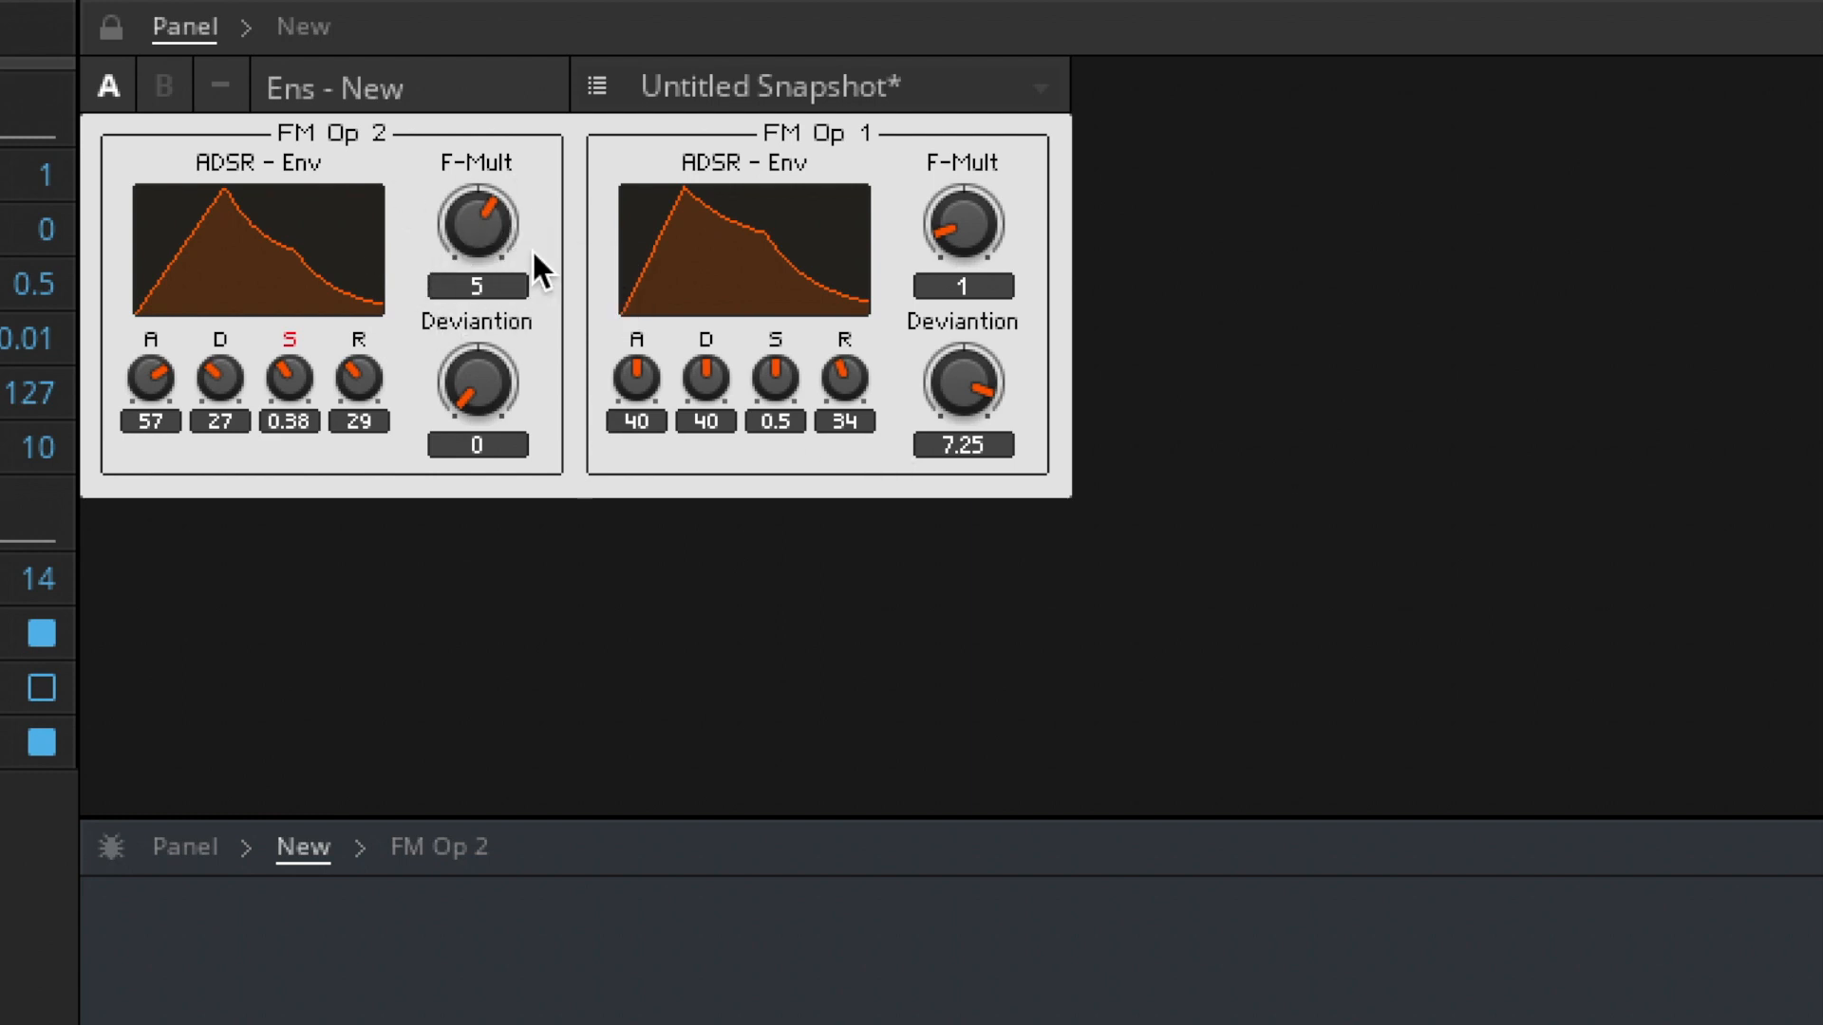
double_click(498, 284)
text(1.2)
key(Return)
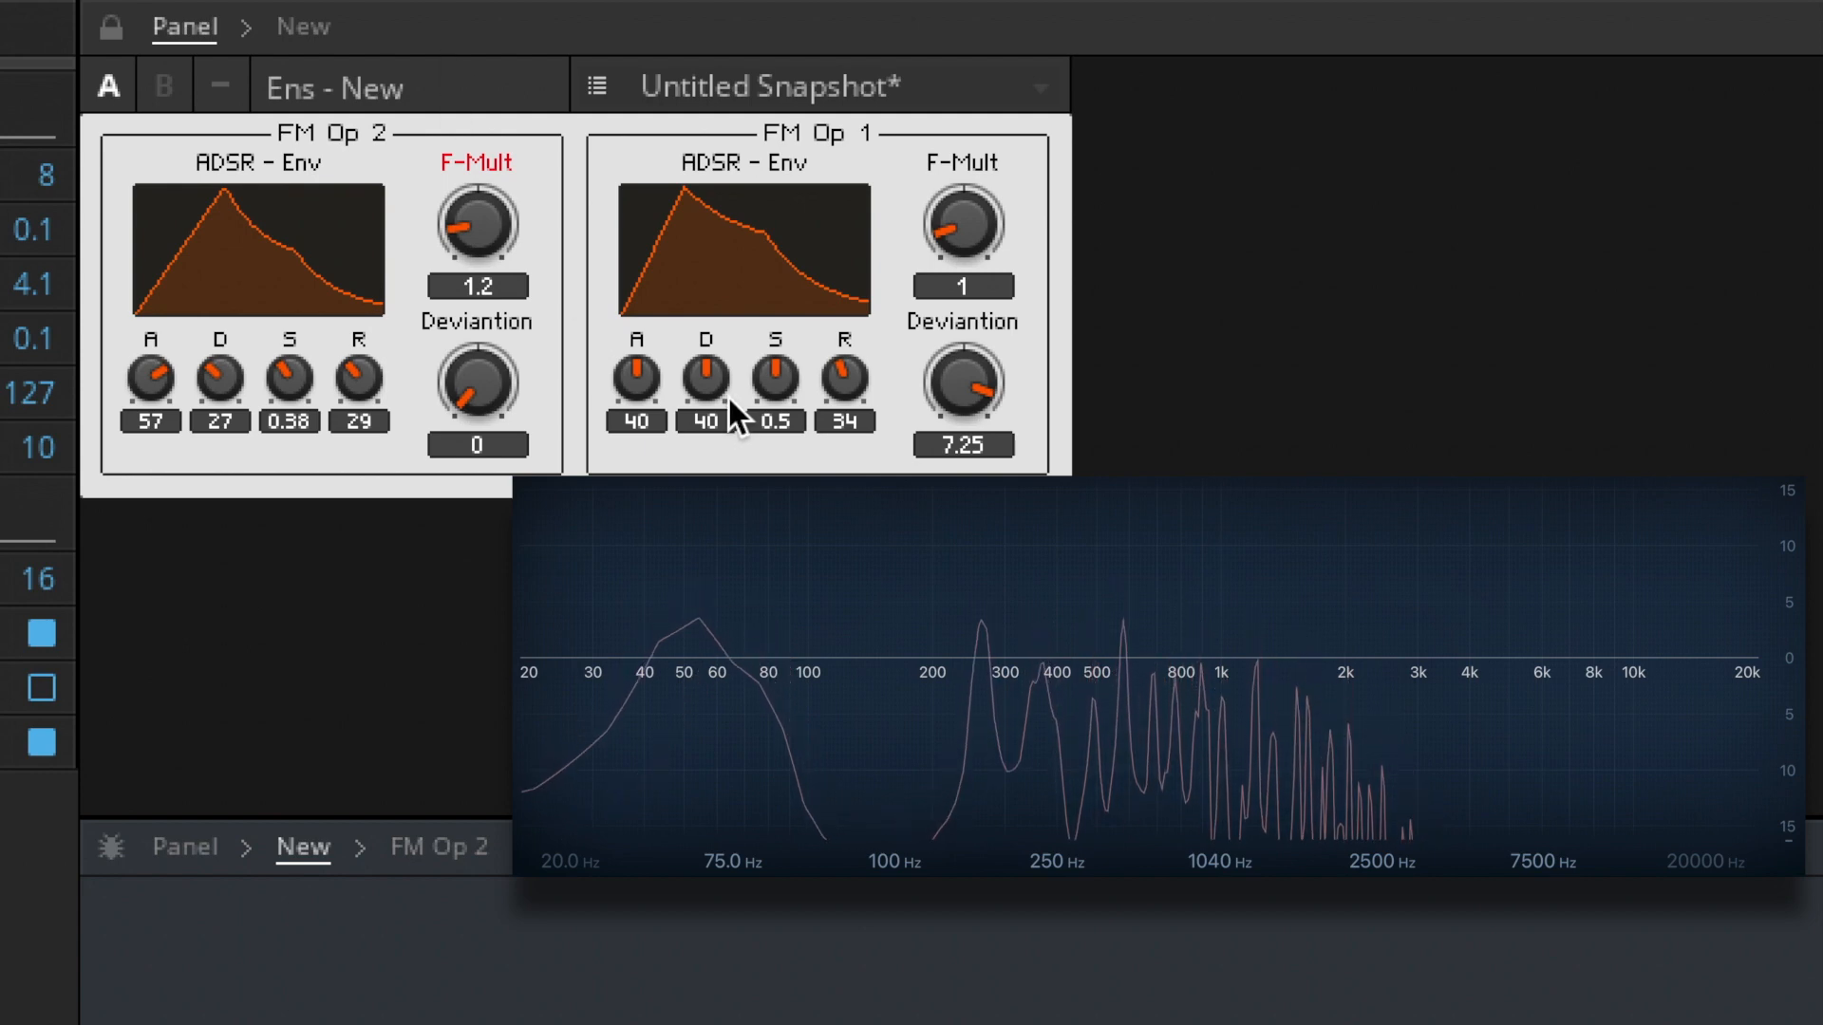
- Set FM Op 1's release to 28, and FM Op 2's F-Mult to 0.6, attack to 15 and decay to 21
drag(834, 383, 829, 413)
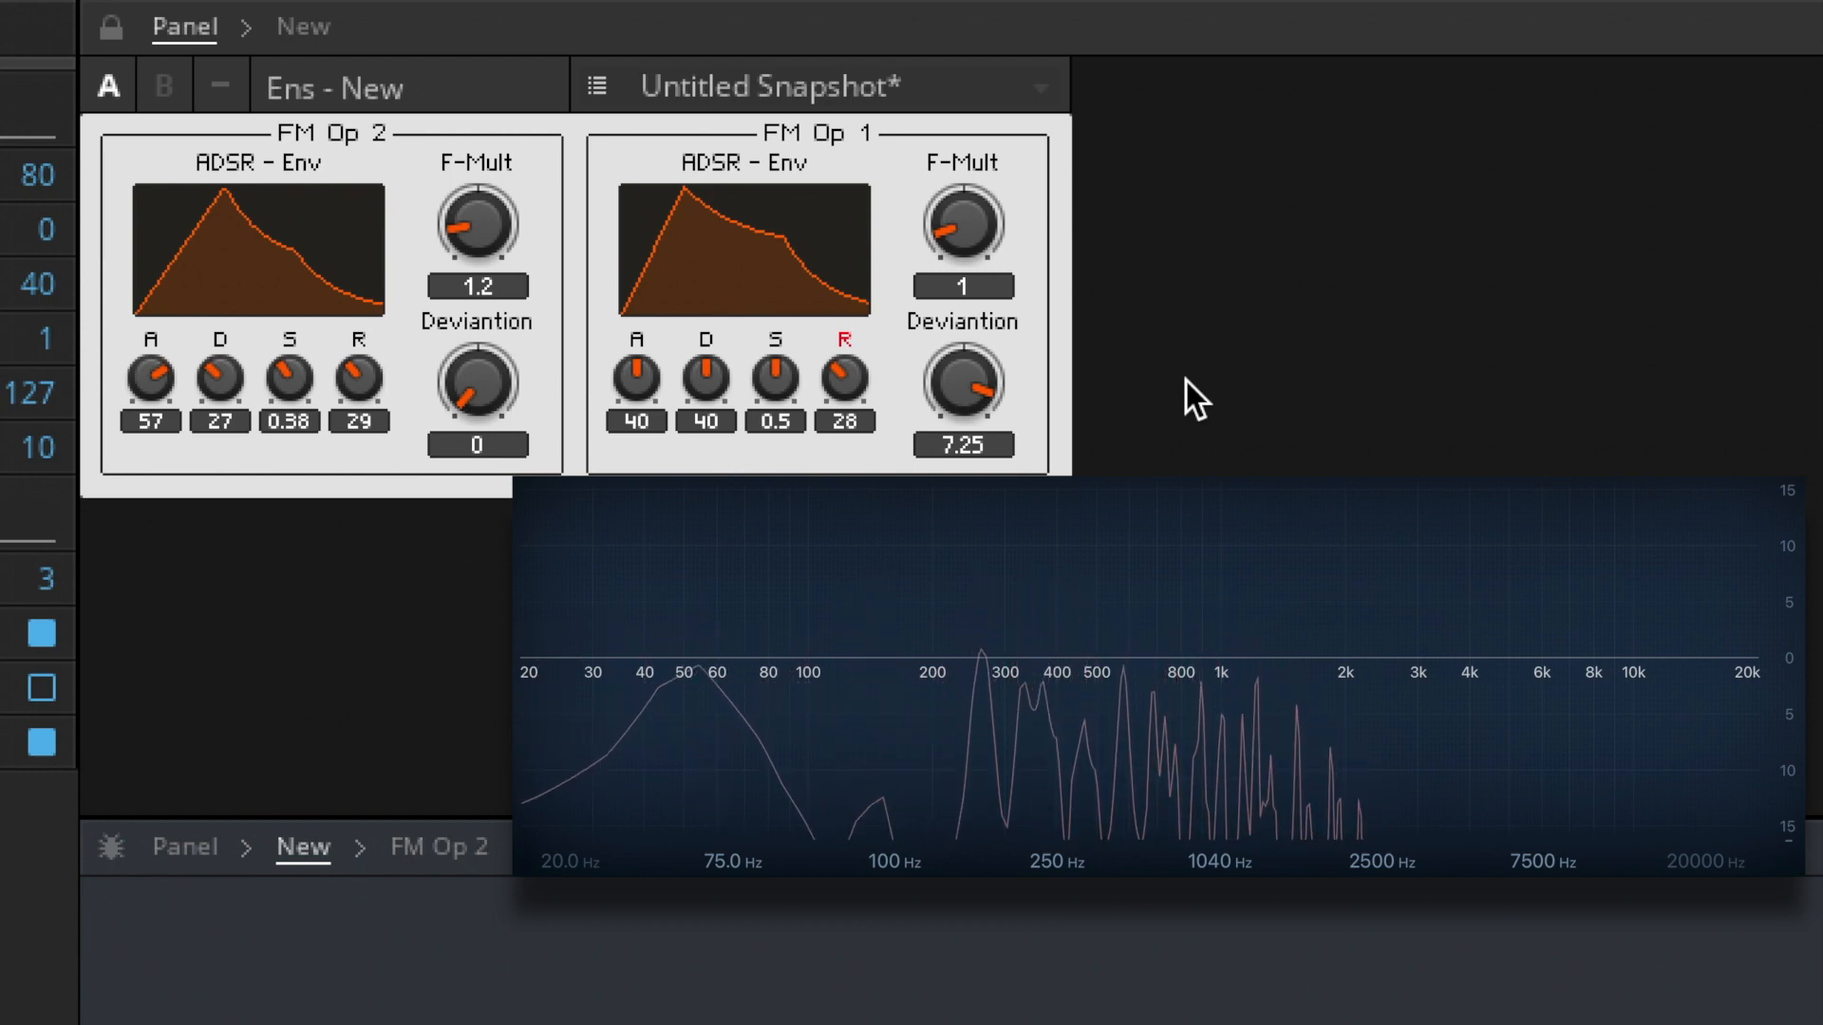
drag(505, 218, 503, 246)
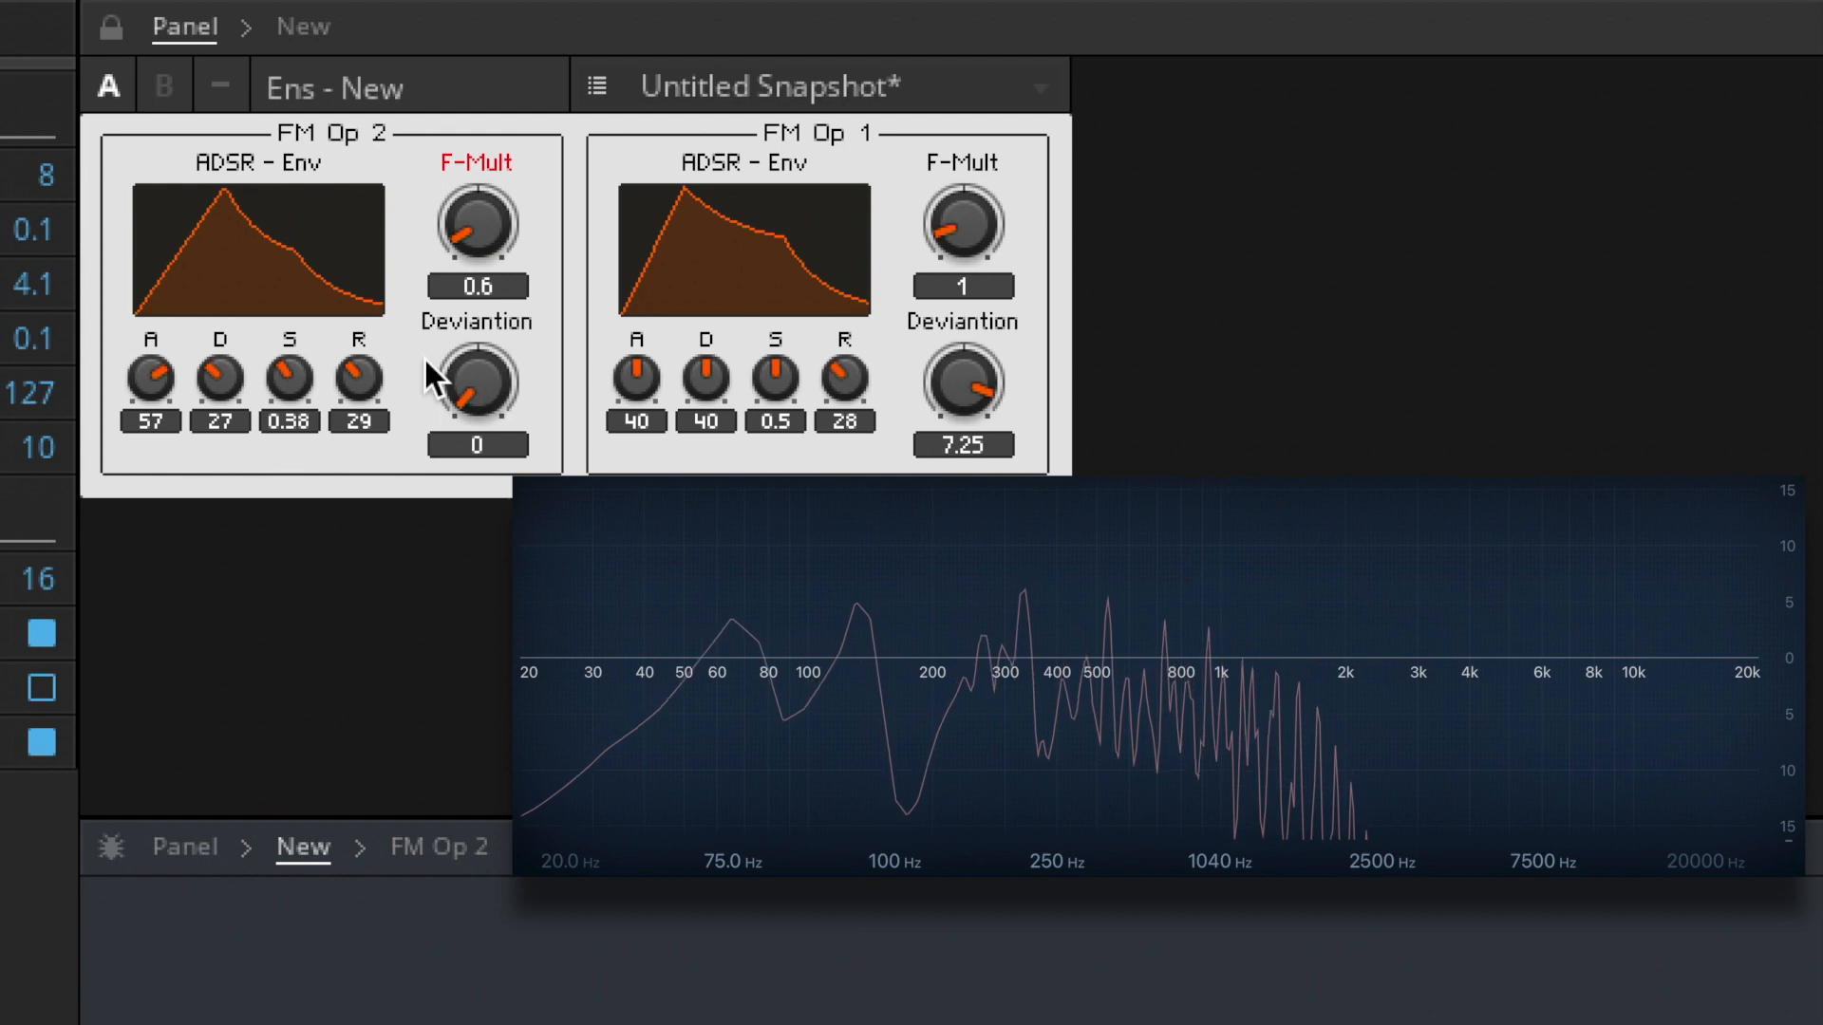
drag(153, 379, 149, 479)
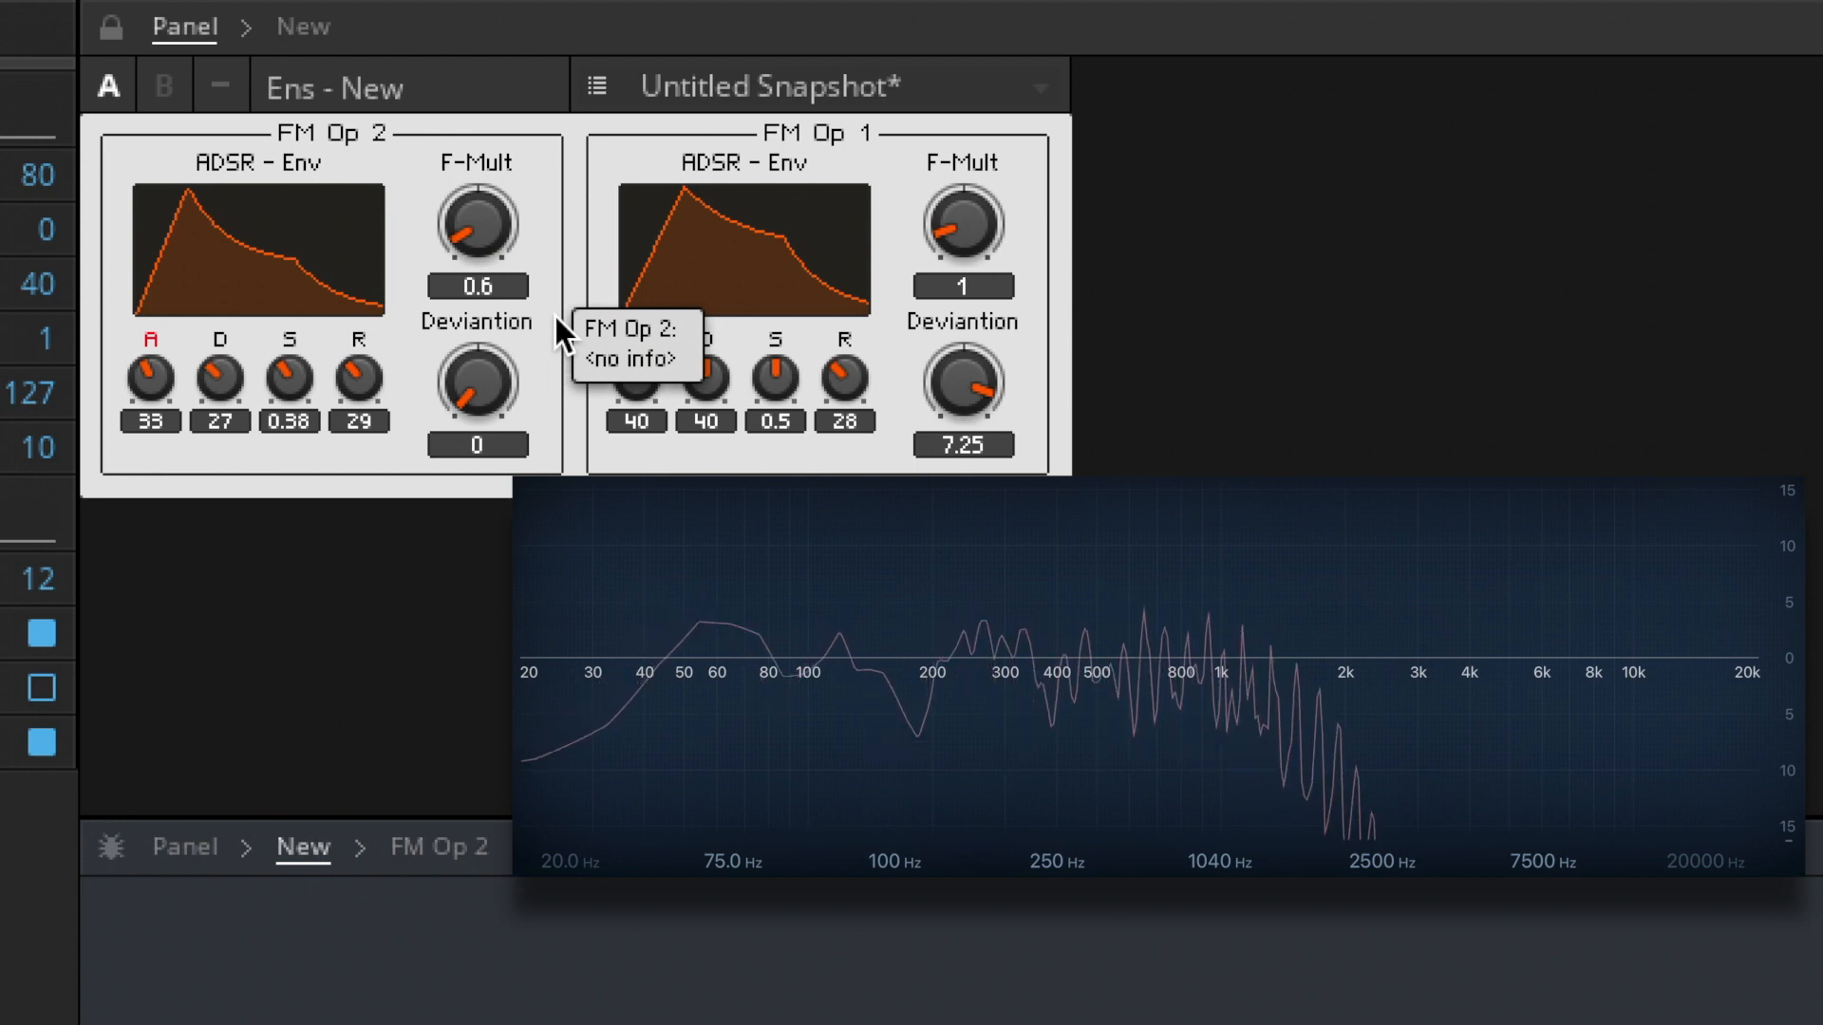
drag(148, 363, 136, 420)
drag(232, 372, 224, 400)
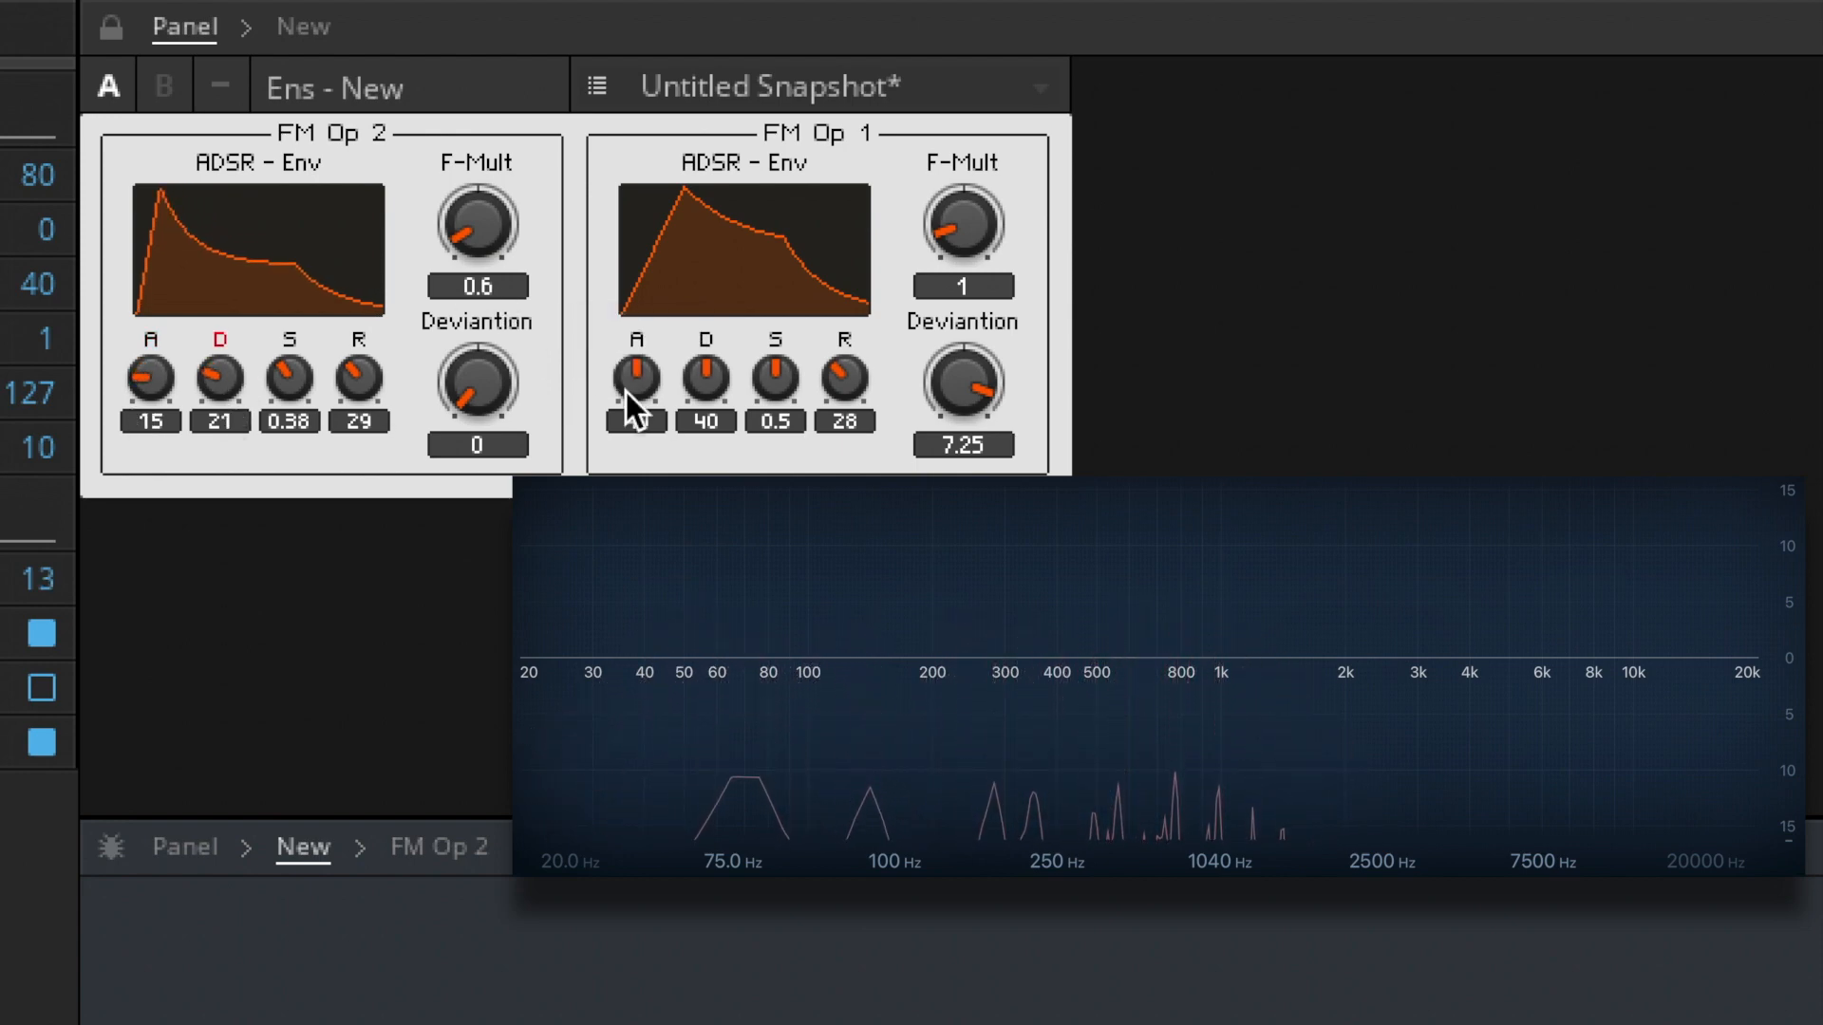
- Set FM Op 1's attack to 26 and raise FM Op 2's sustain to 0.82
drag(650, 389, 624, 444)
drag(288, 384, 279, 435)
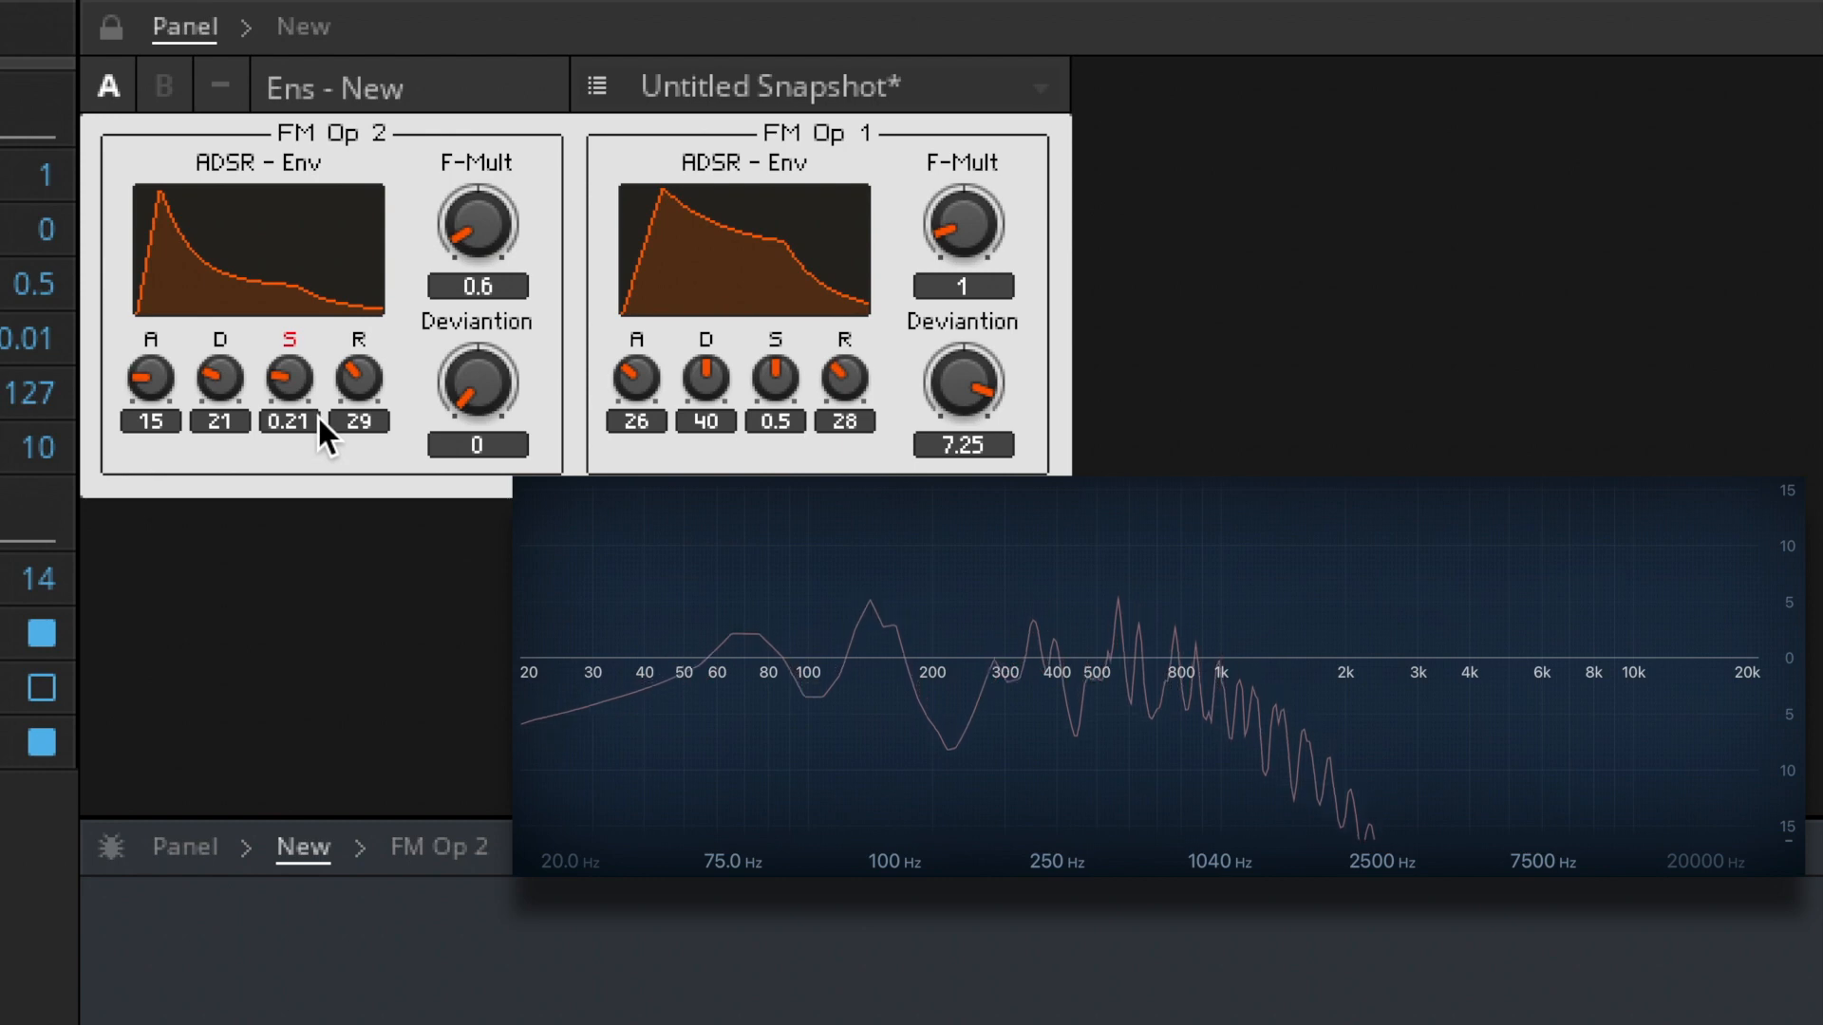
drag(282, 393, 366, 196)
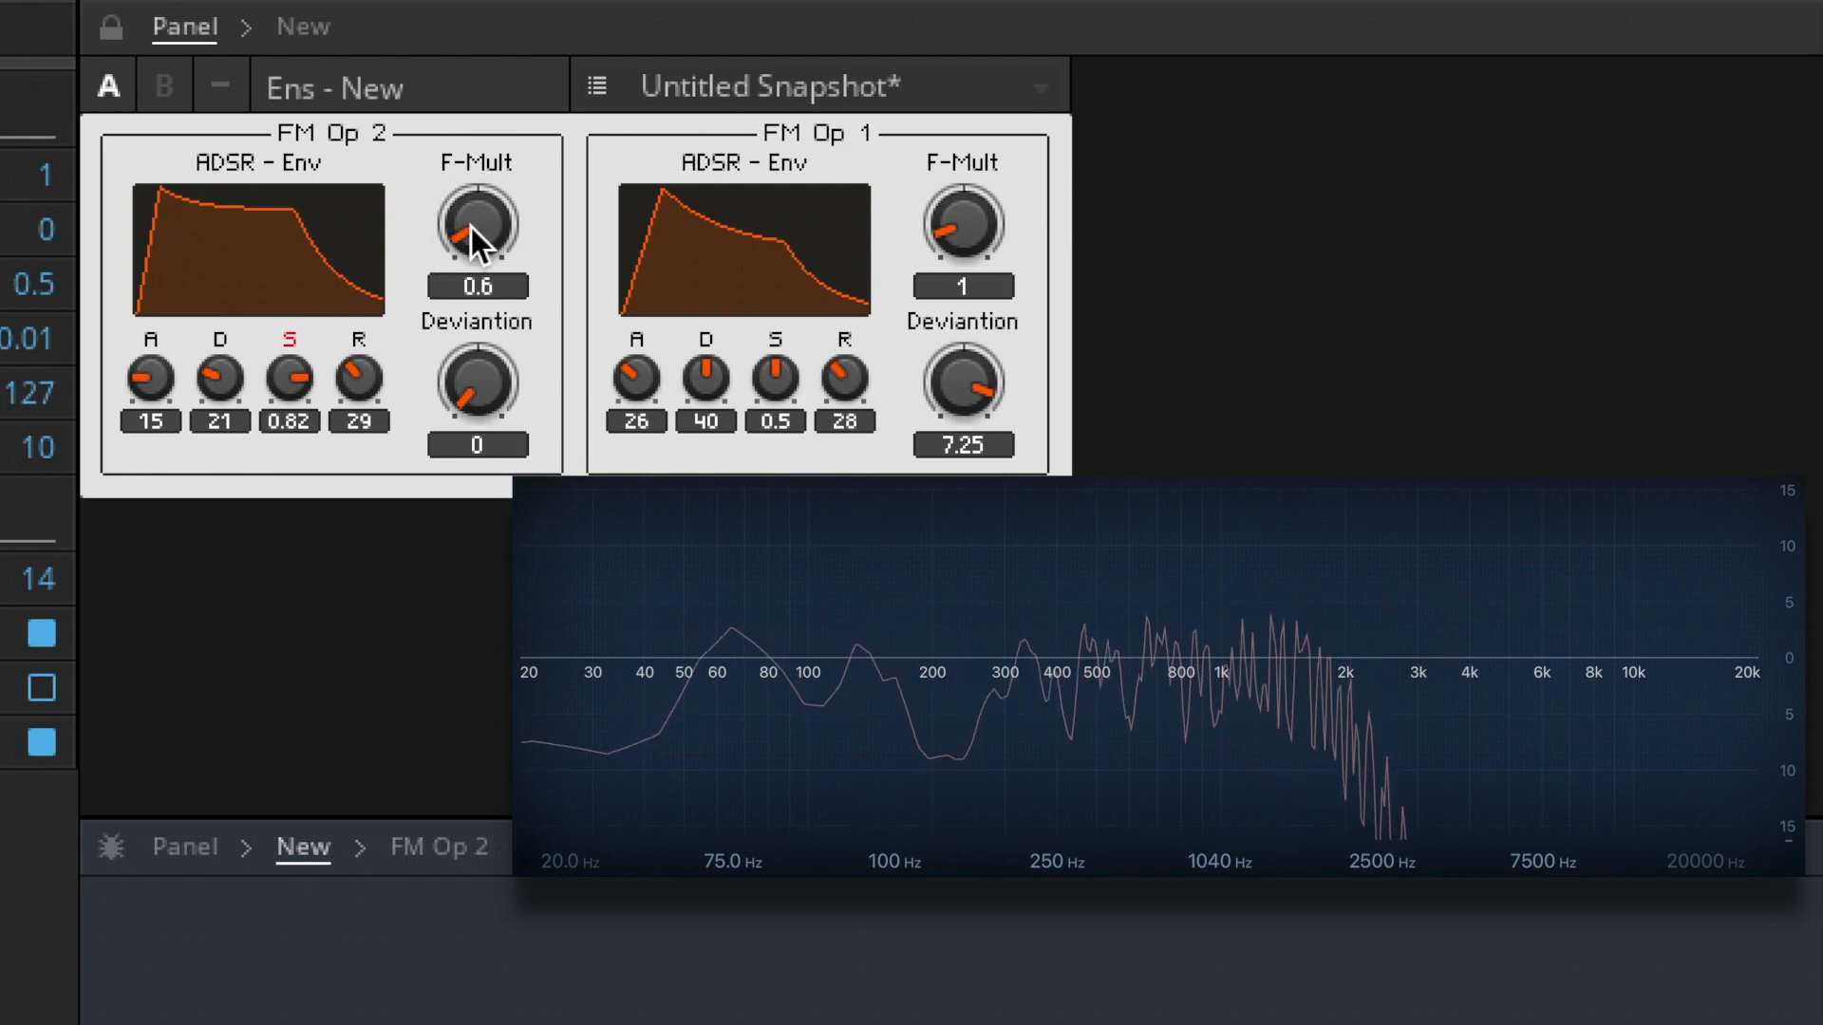
- Set FM Op 2's F-Mult to 3.9, and sweep FM Op 1's Deviantion down to 0.38 and back up to 7.62
drag(469, 230, 488, 101)
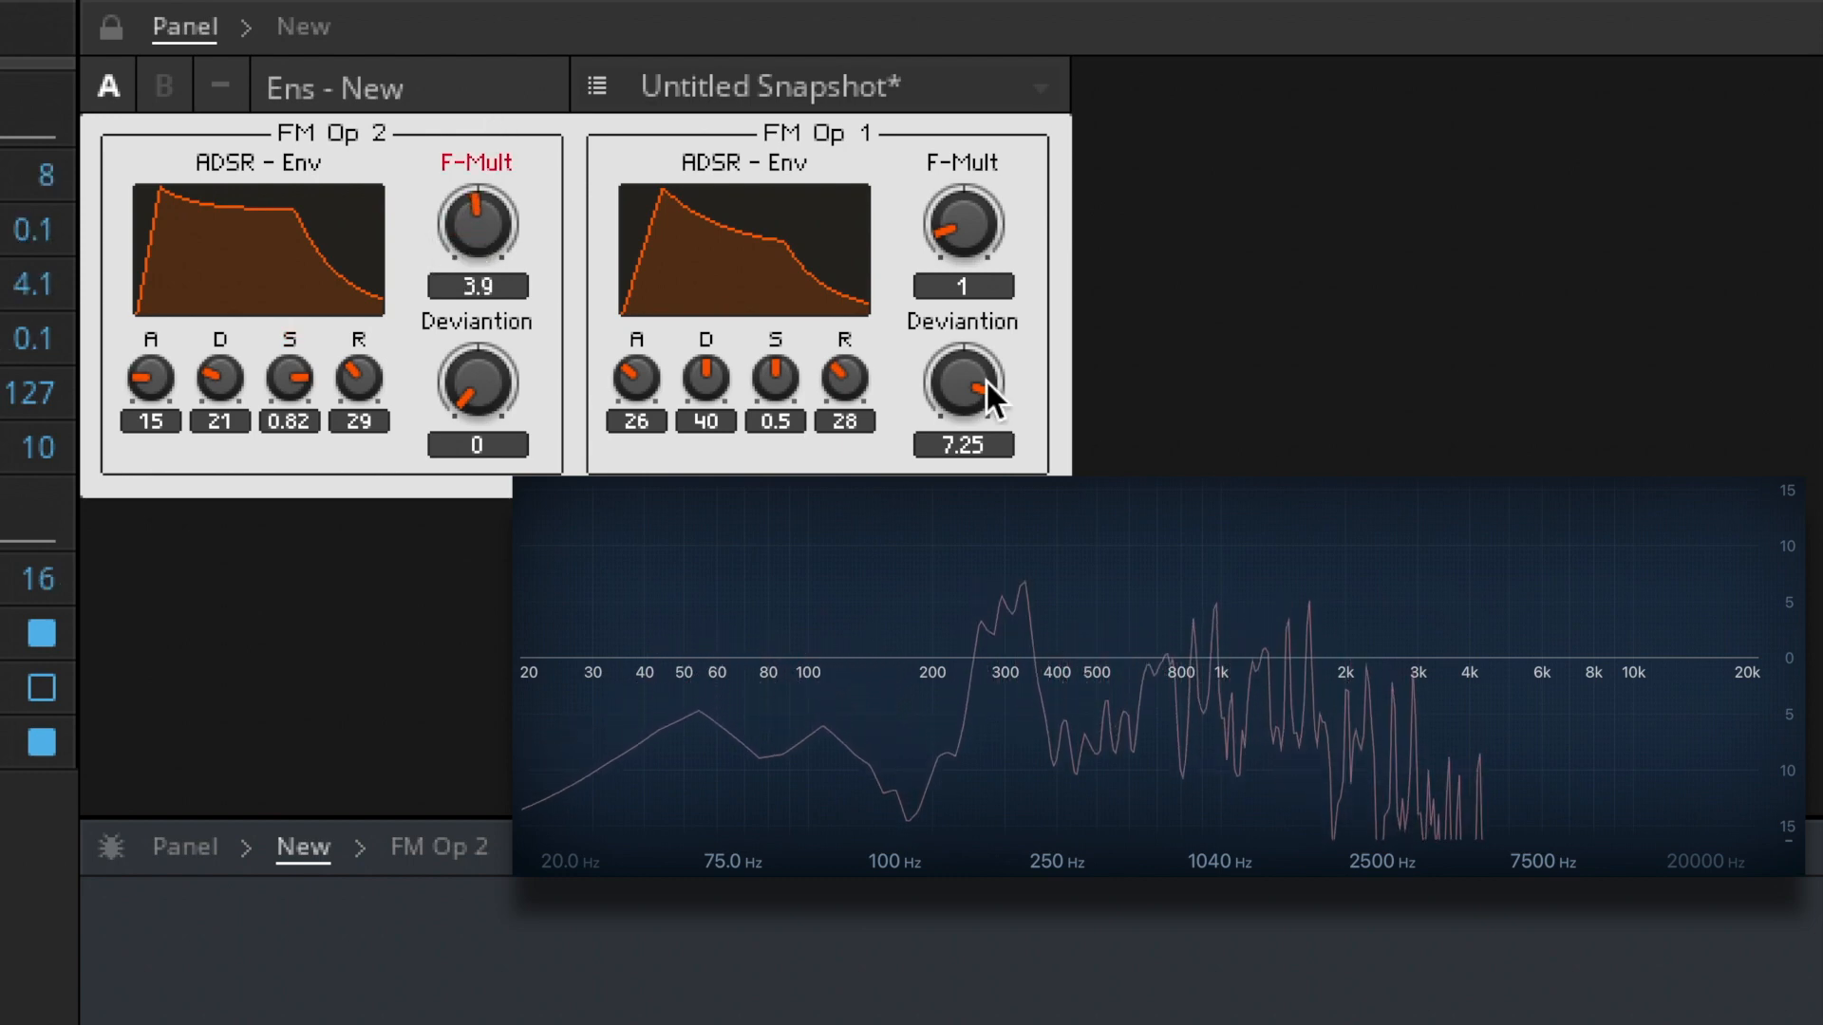
drag(954, 380, 989, 252)
drag(970, 425, 970, 567)
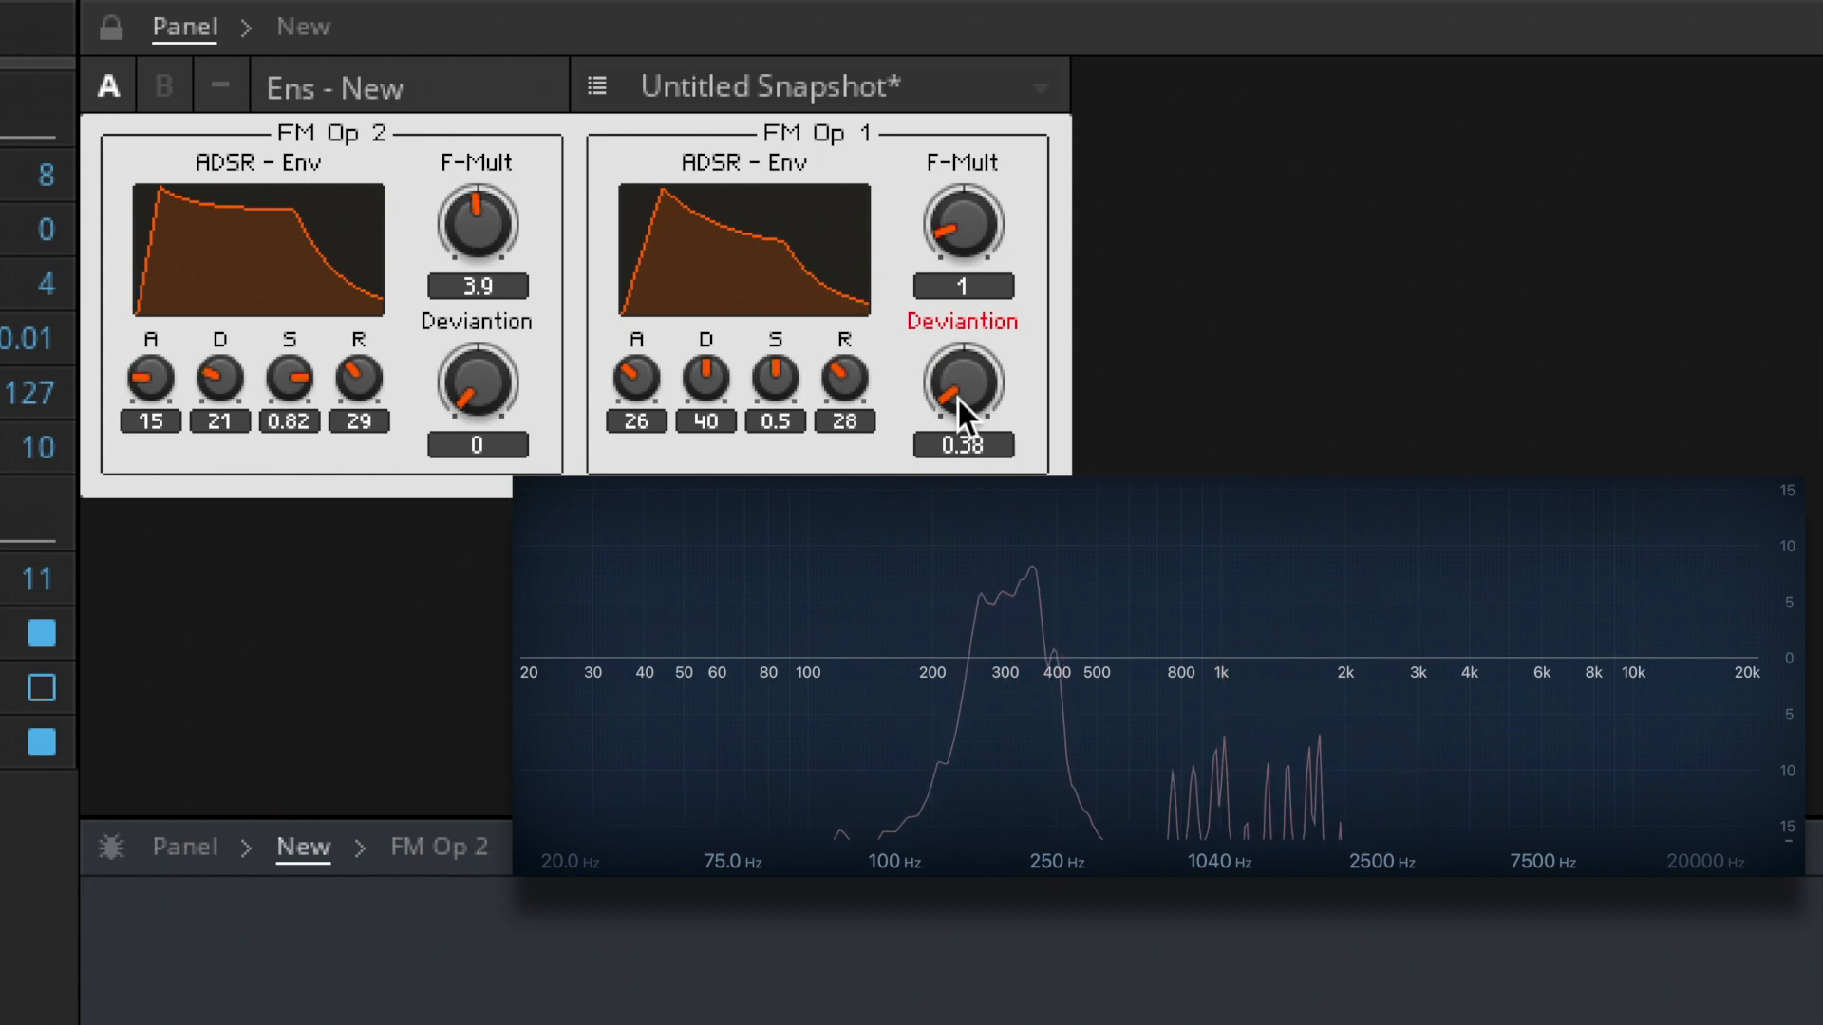
drag(959, 401, 977, 121)
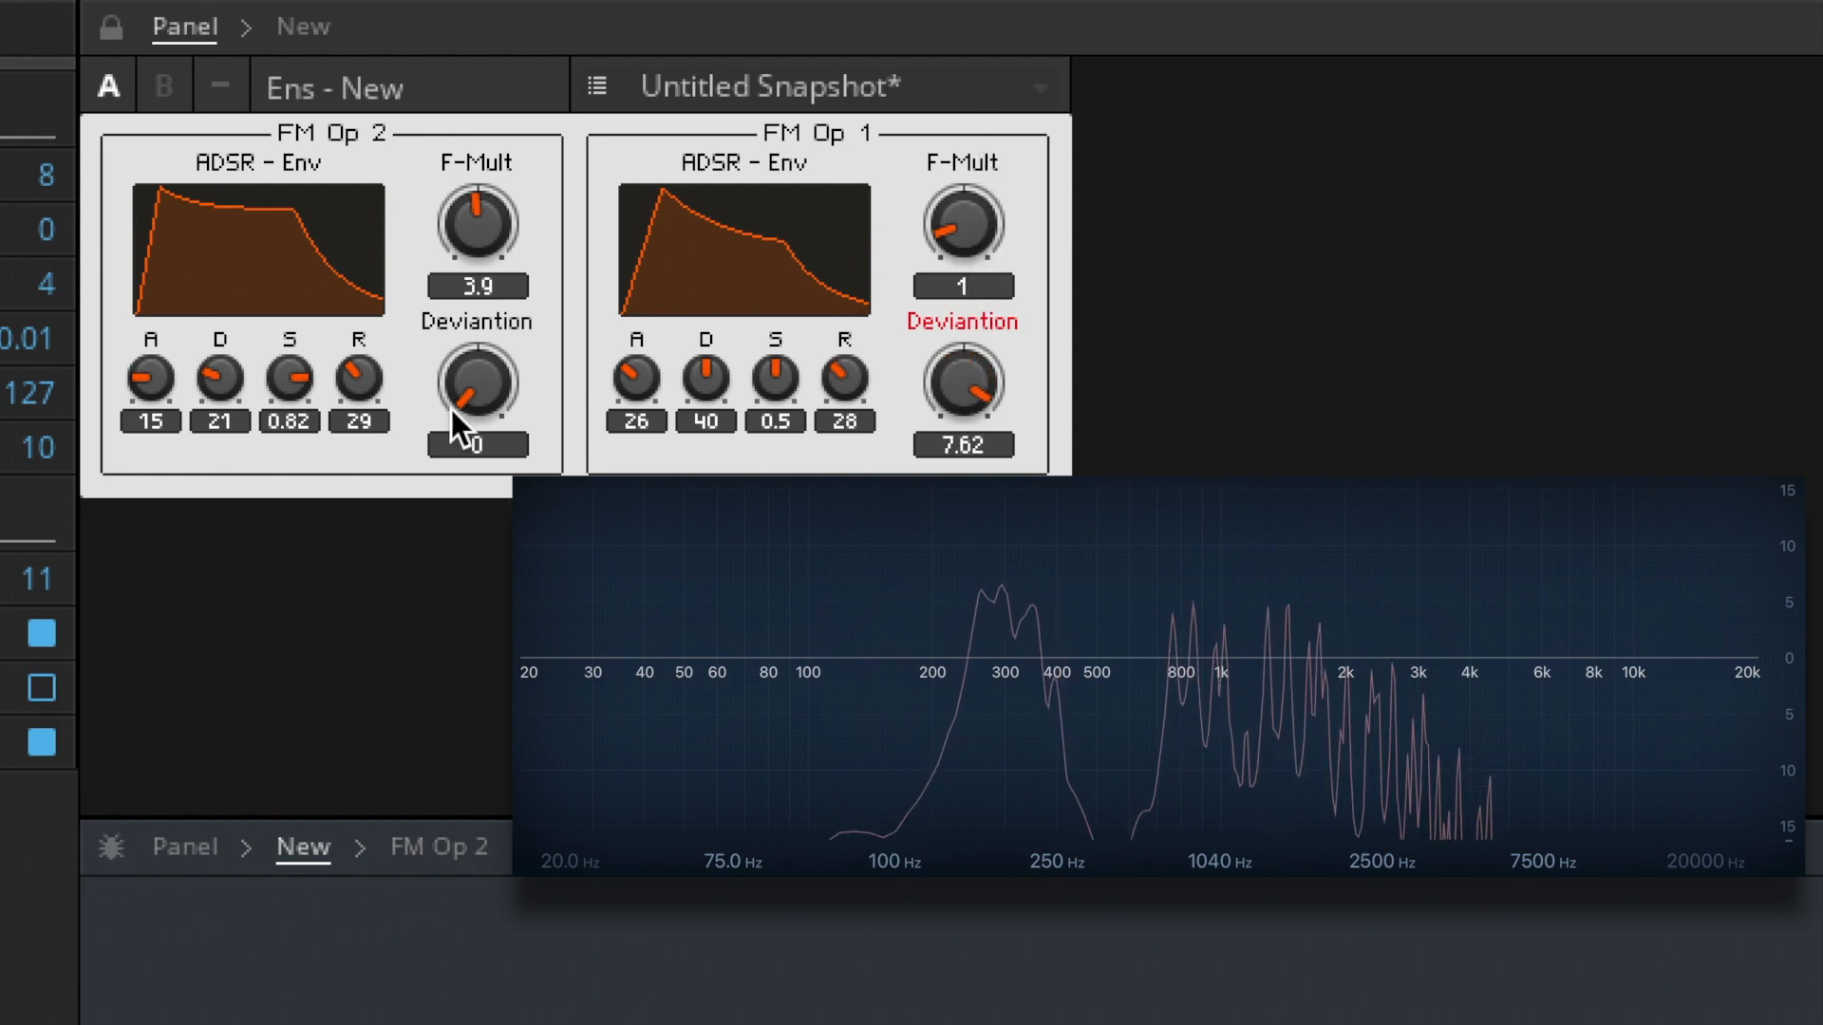
- Reshape FM Op 2's envelope with attack 45, decay 33 and sustain 0.51
drag(147, 376, 167, 313)
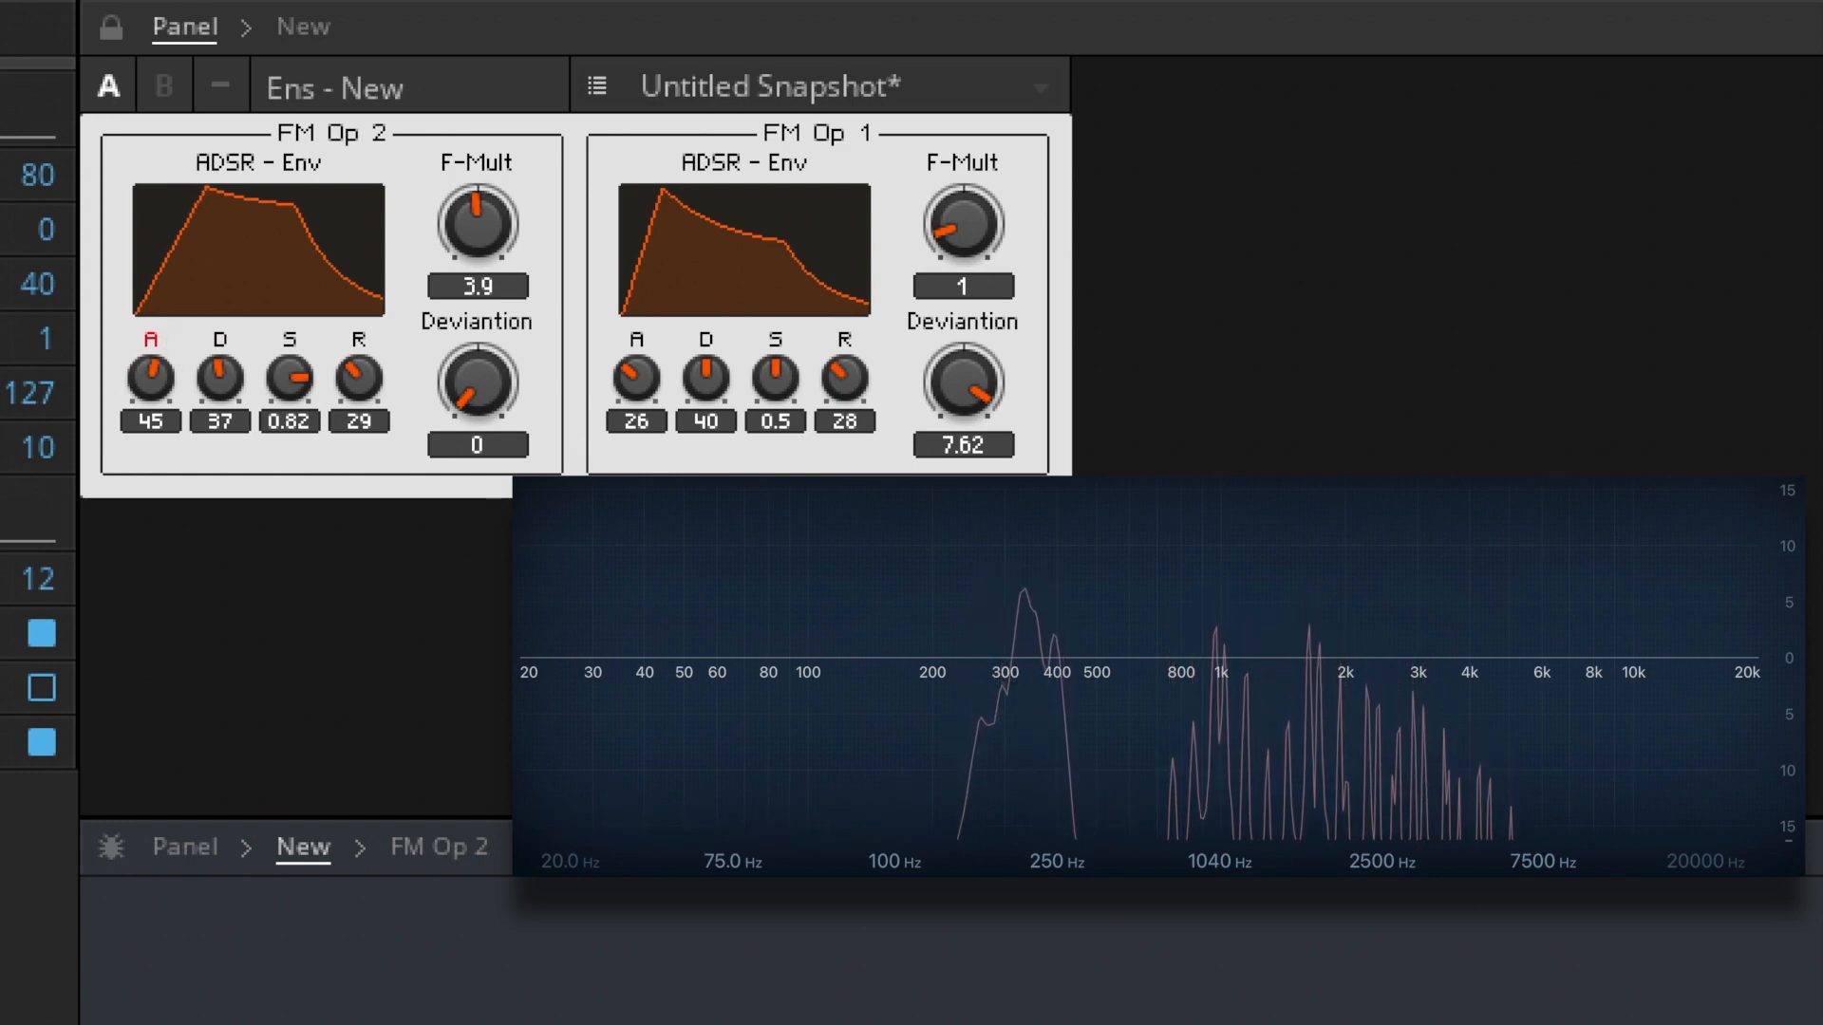
drag(236, 356, 281, 475)
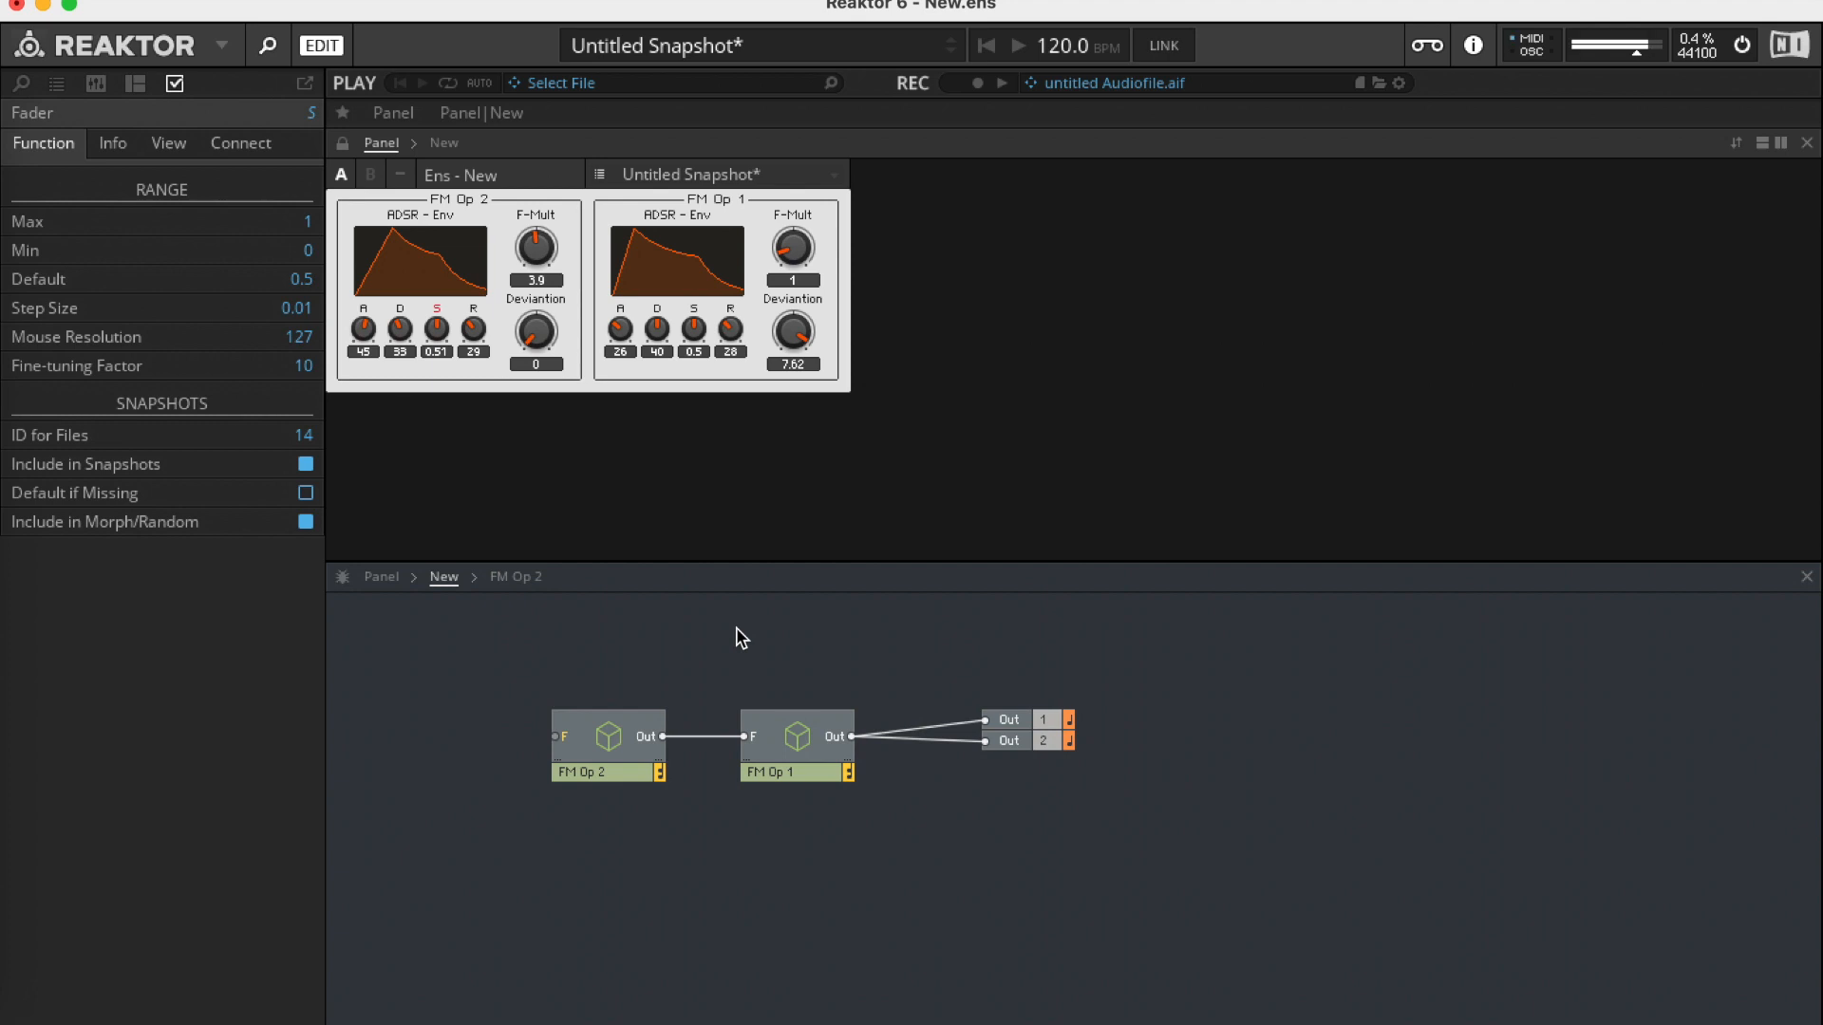
- Set FM Op 2's F-Mult to 7.4 and Deviantion to 0.38, and raise FM Op 1's Deviantion to 8
drag(535, 258, 533, 188)
drag(540, 342, 547, 312)
drag(808, 346, 819, 306)
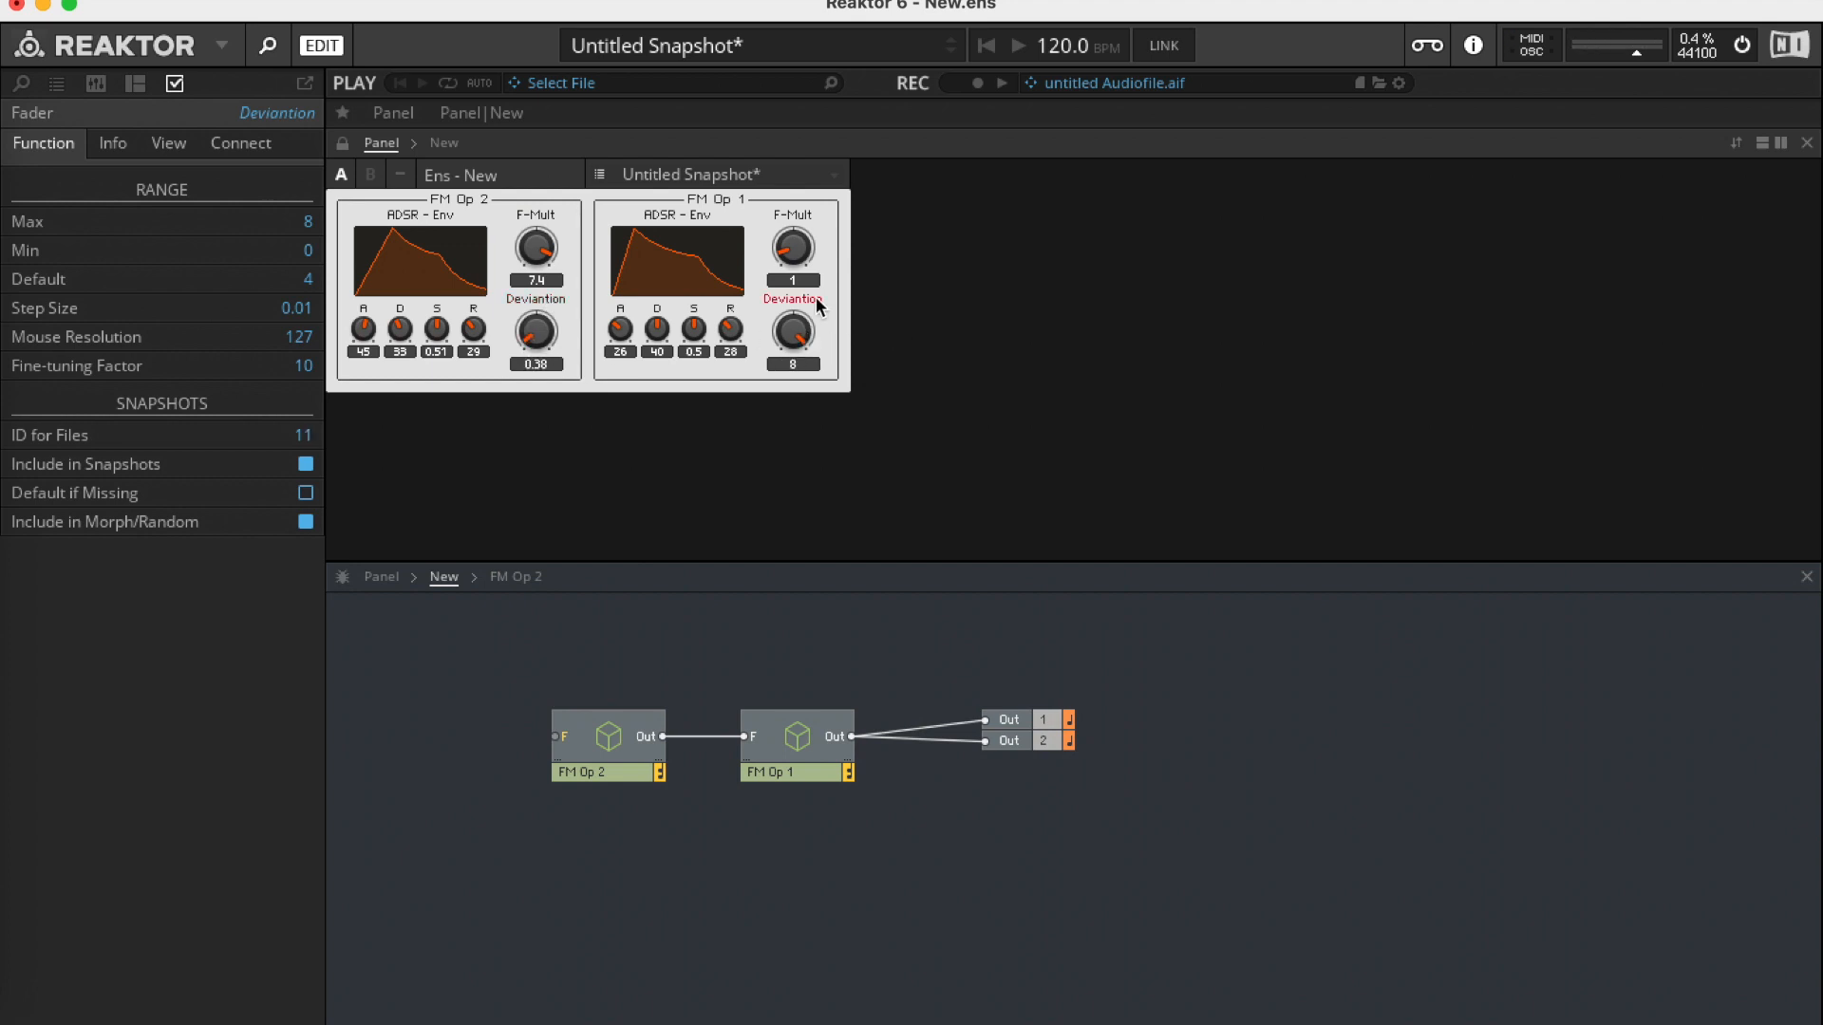
- Raise the maximum of FM Op 1's Deviantion knob to 12 and set the knob to 9.07
double_click(307, 222)
text(12)
key(Return)
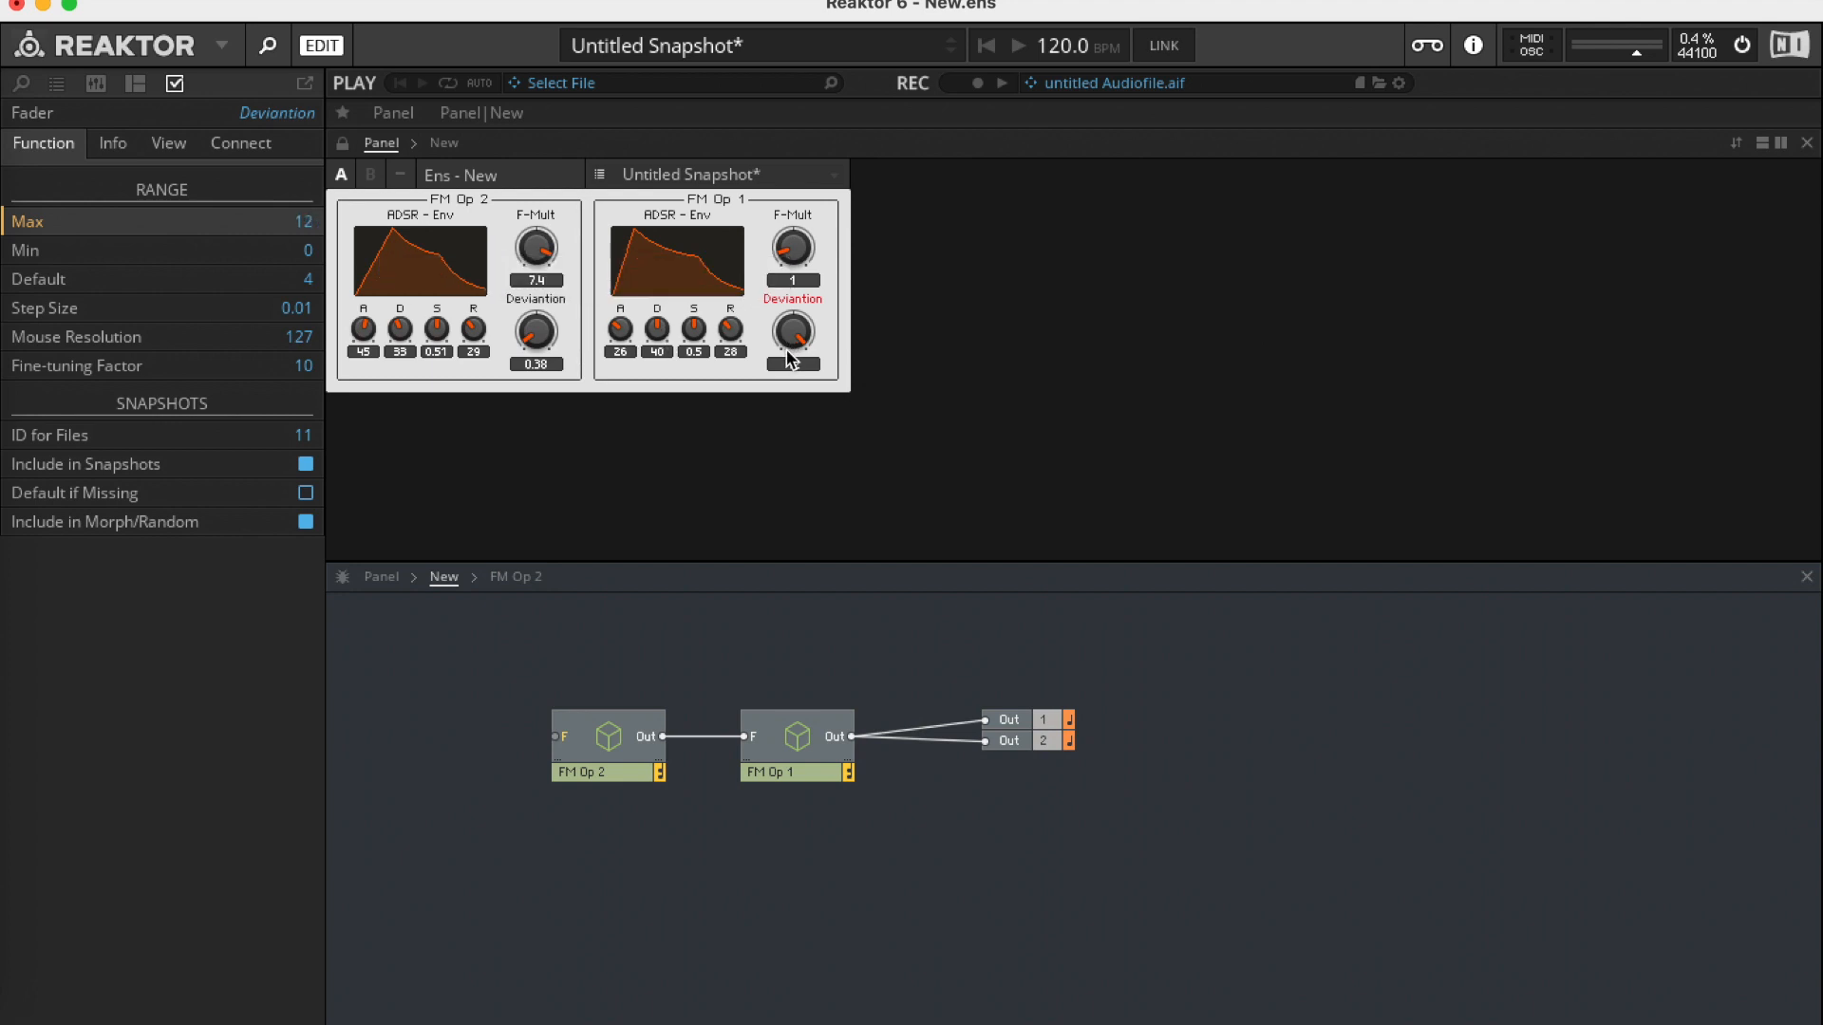
drag(791, 347, 776, 304)
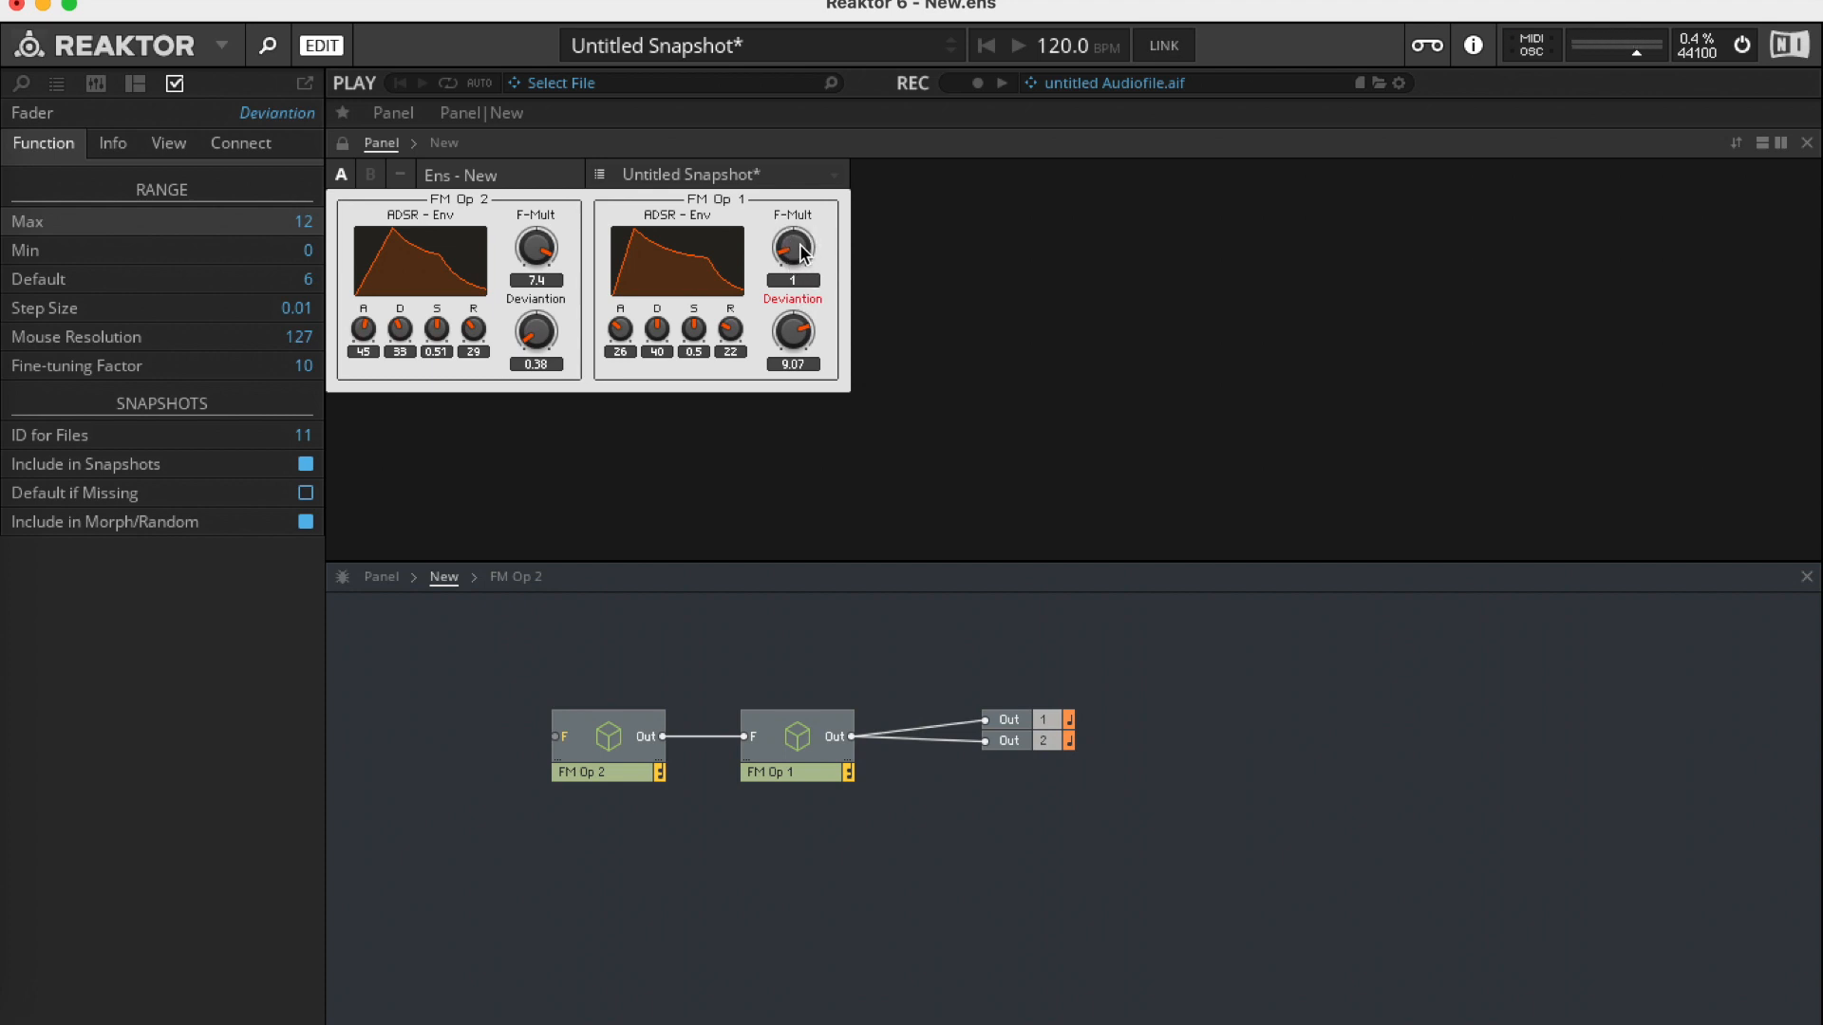
- Rename the FM Op 1 macro as "FM Op 1 (Carried)"
drag(797, 770, 819, 757)
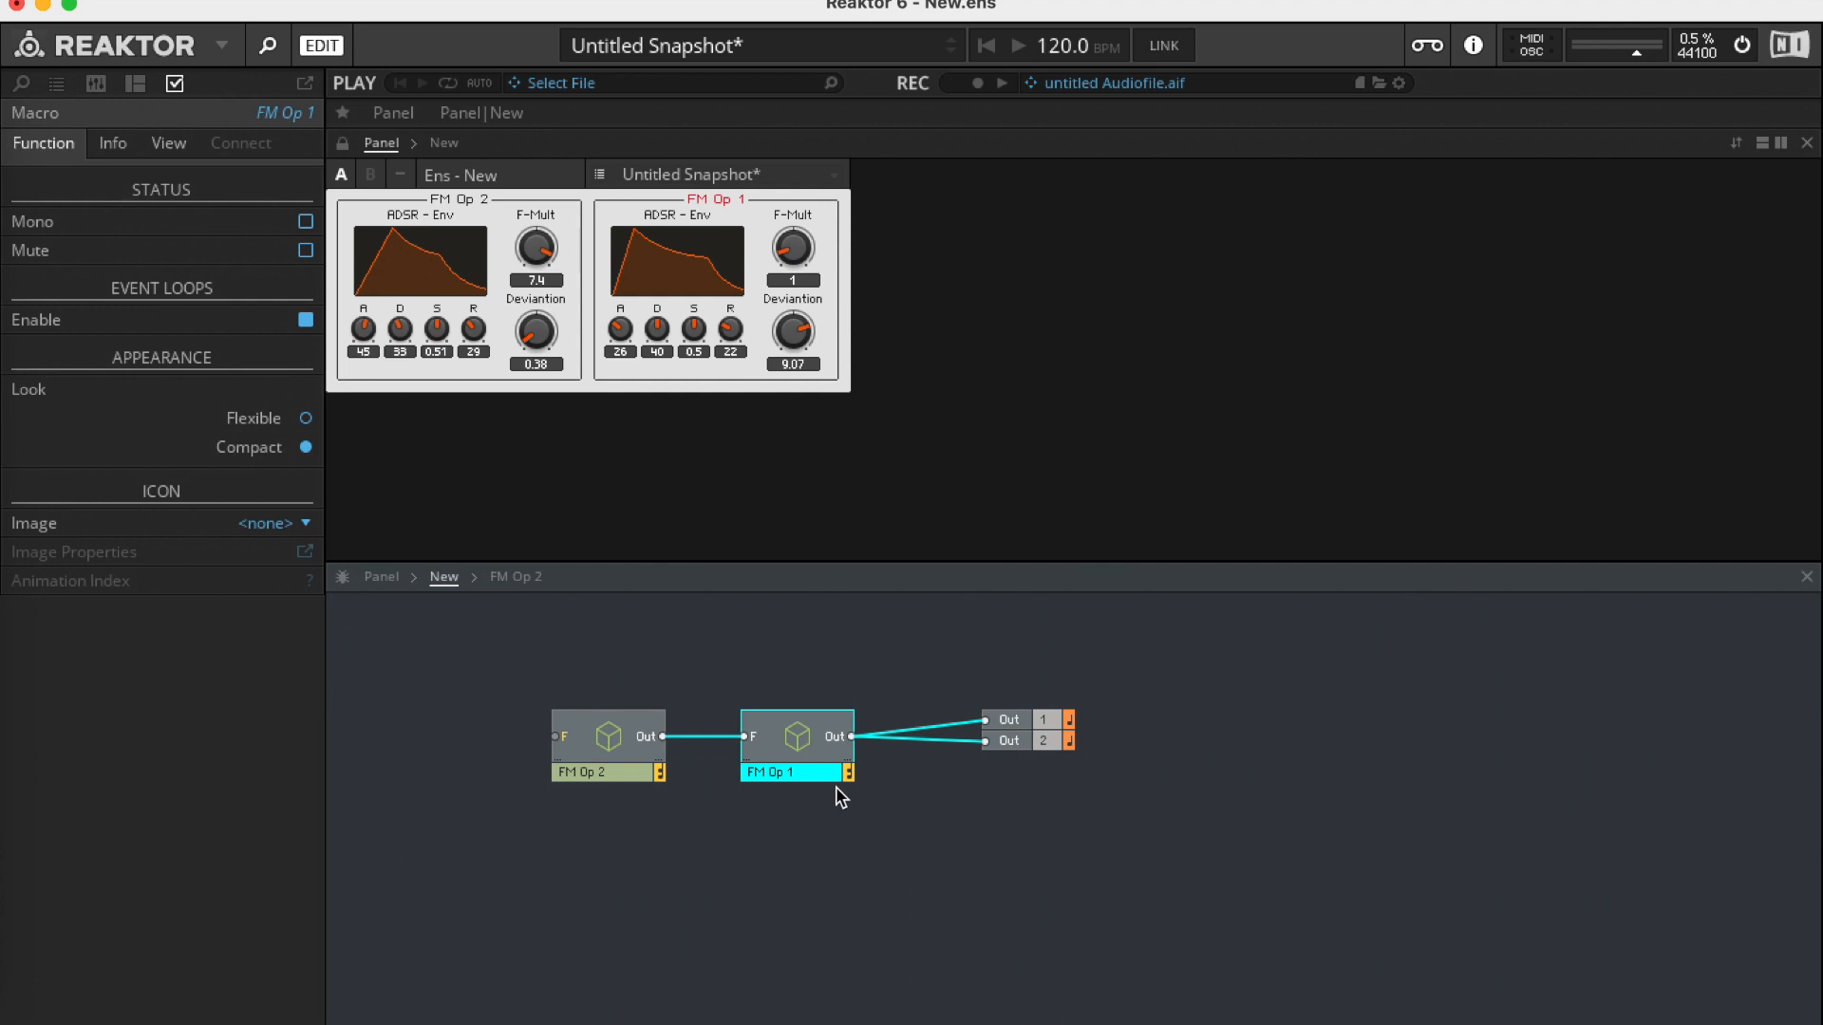
double_click(816, 766)
key(Left)
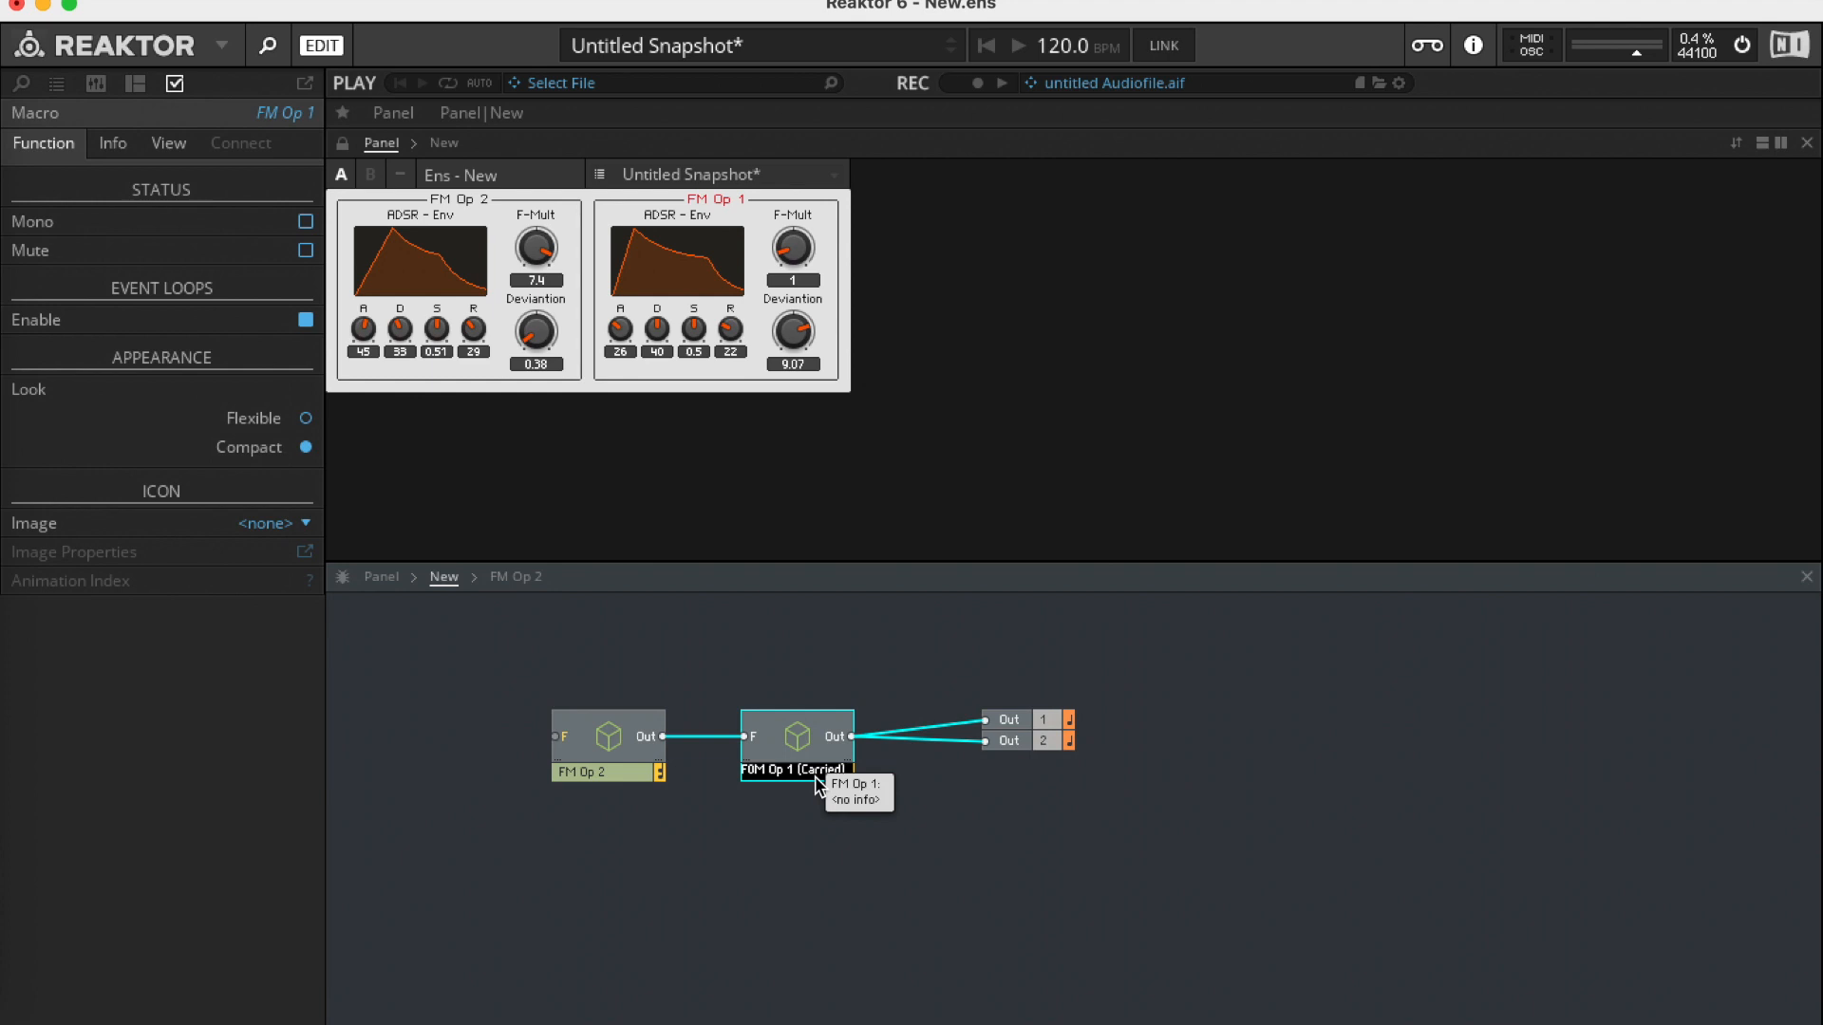
key(BackSpace)
click(840, 854)
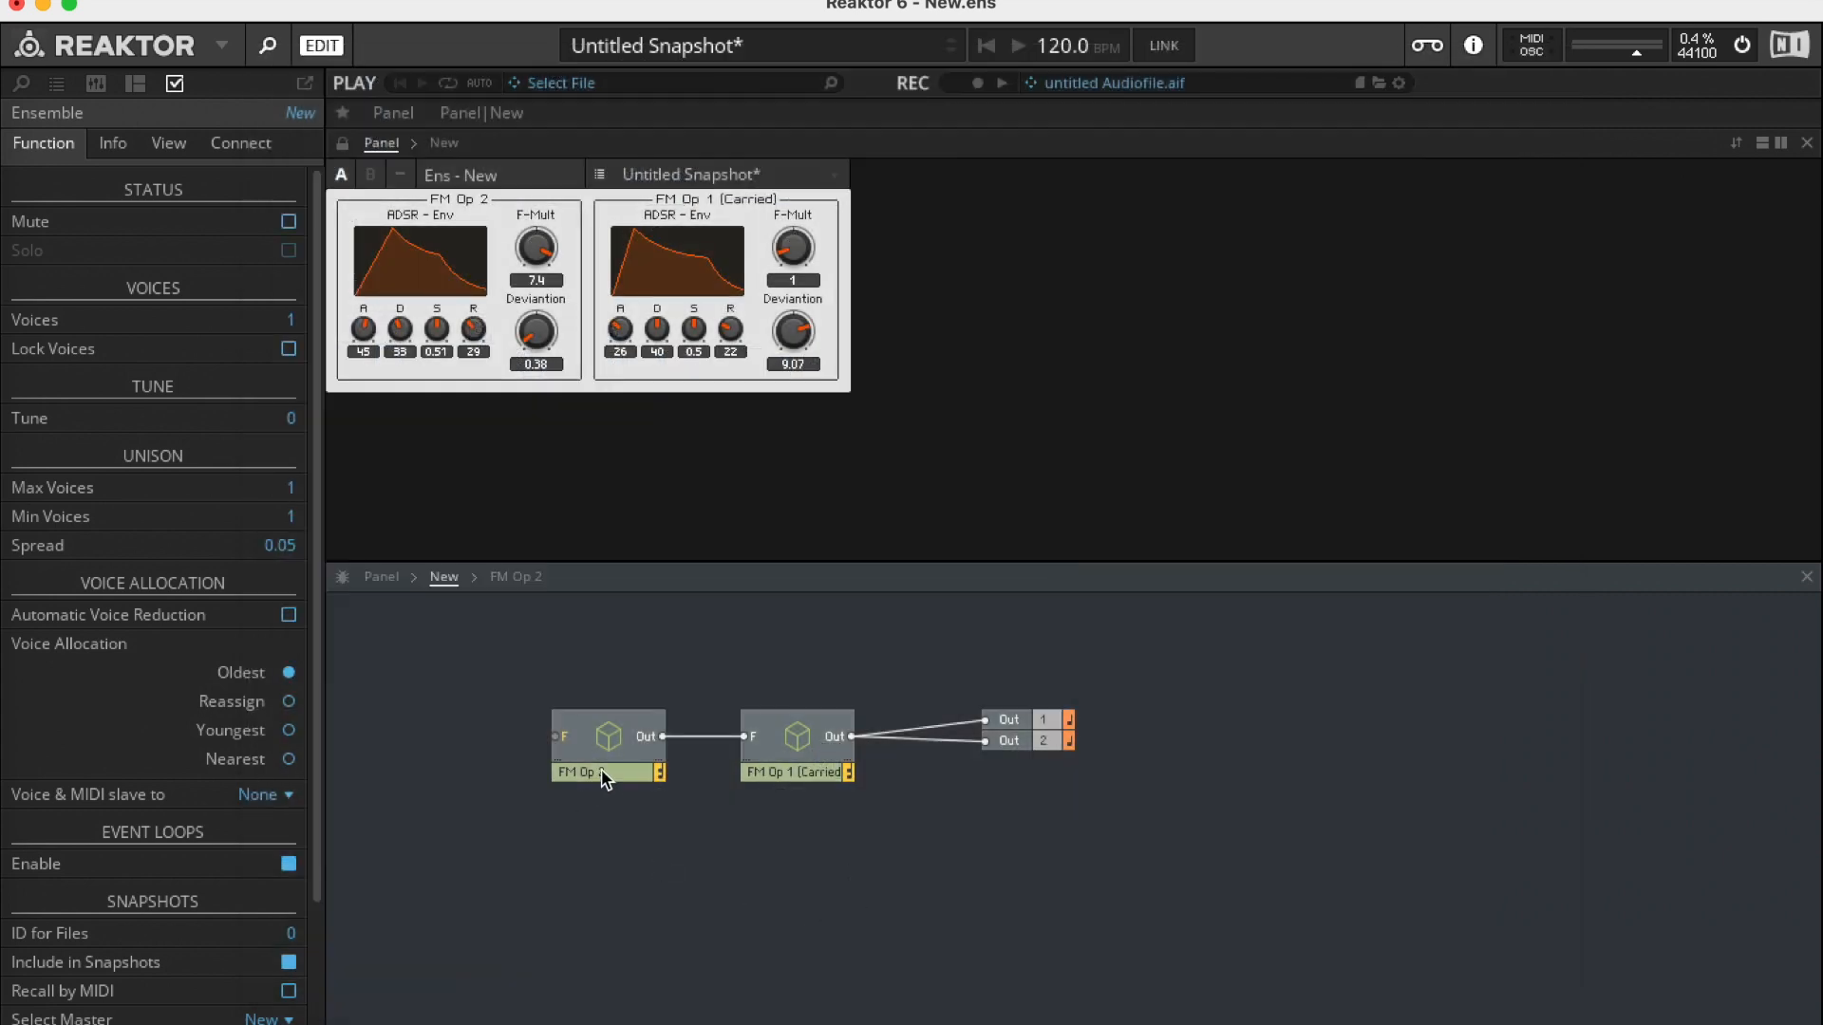
- Duplicate FM Op 2, wire the copy's output into FM Op 2's F input, and rename the copy FM Op 3
click(600, 769)
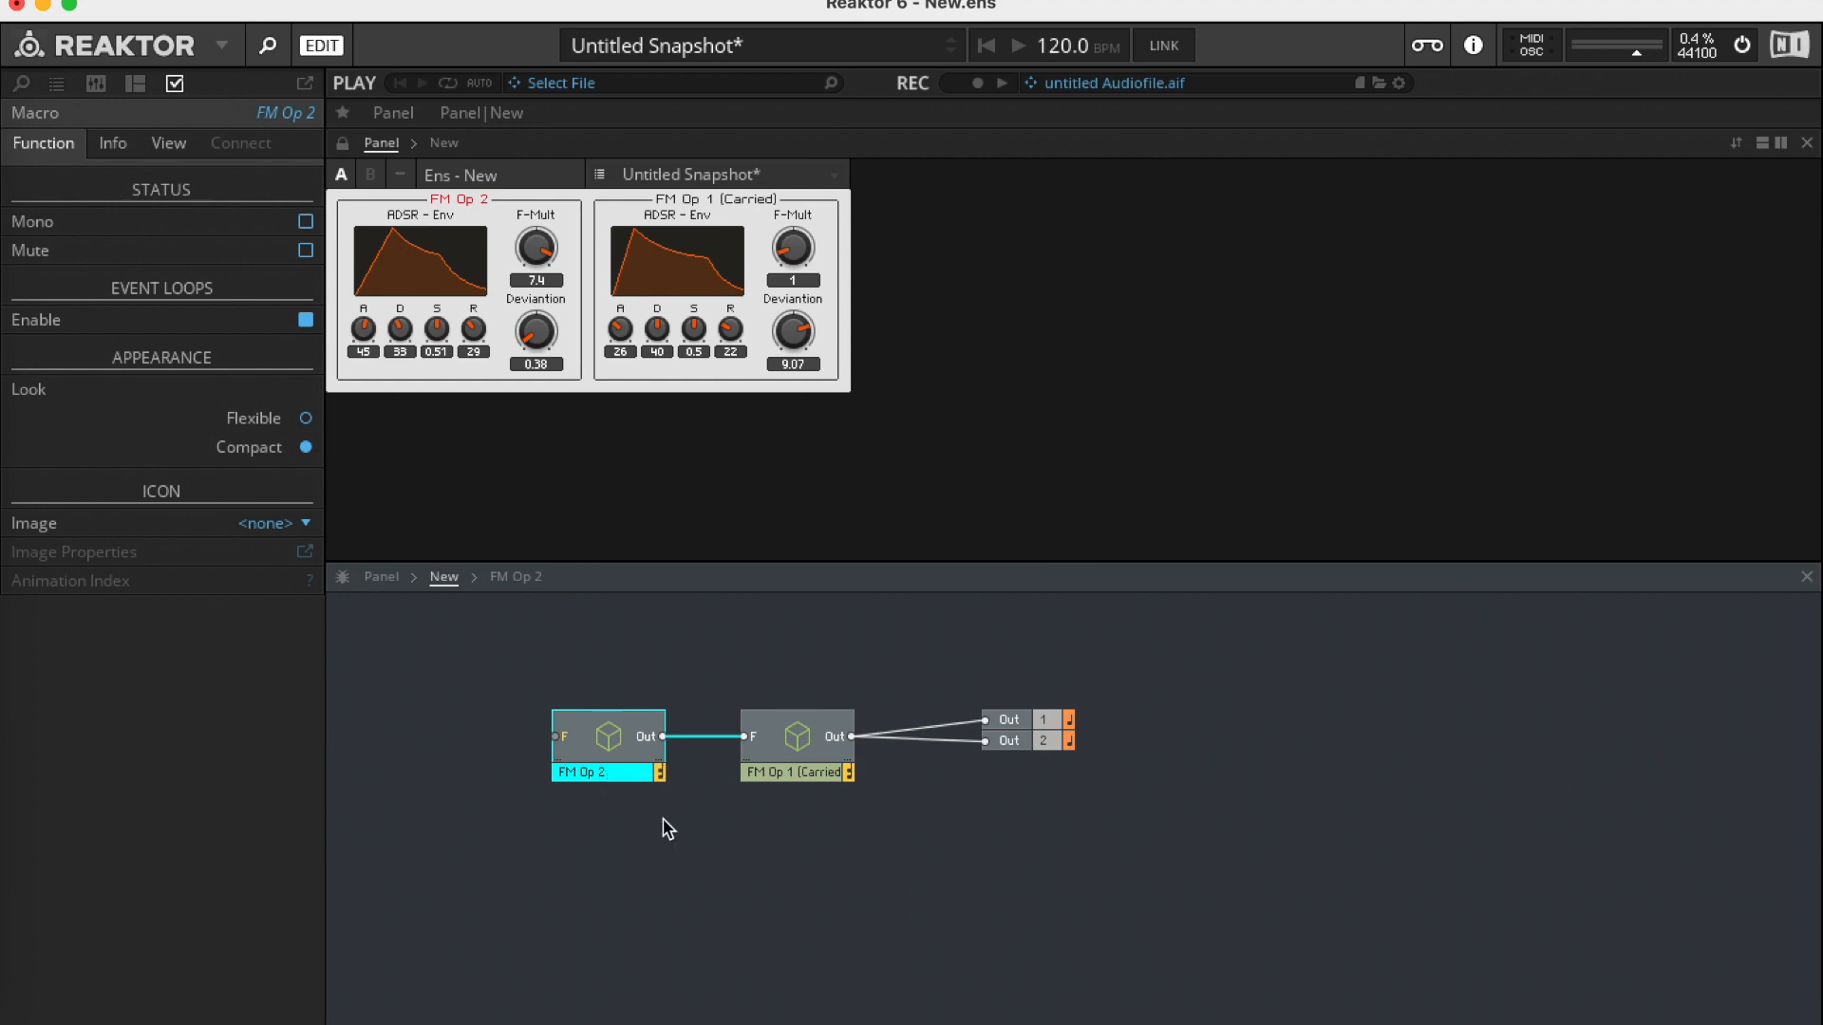
key(super+d)
drag(610, 782, 554, 738)
double_click(436, 774)
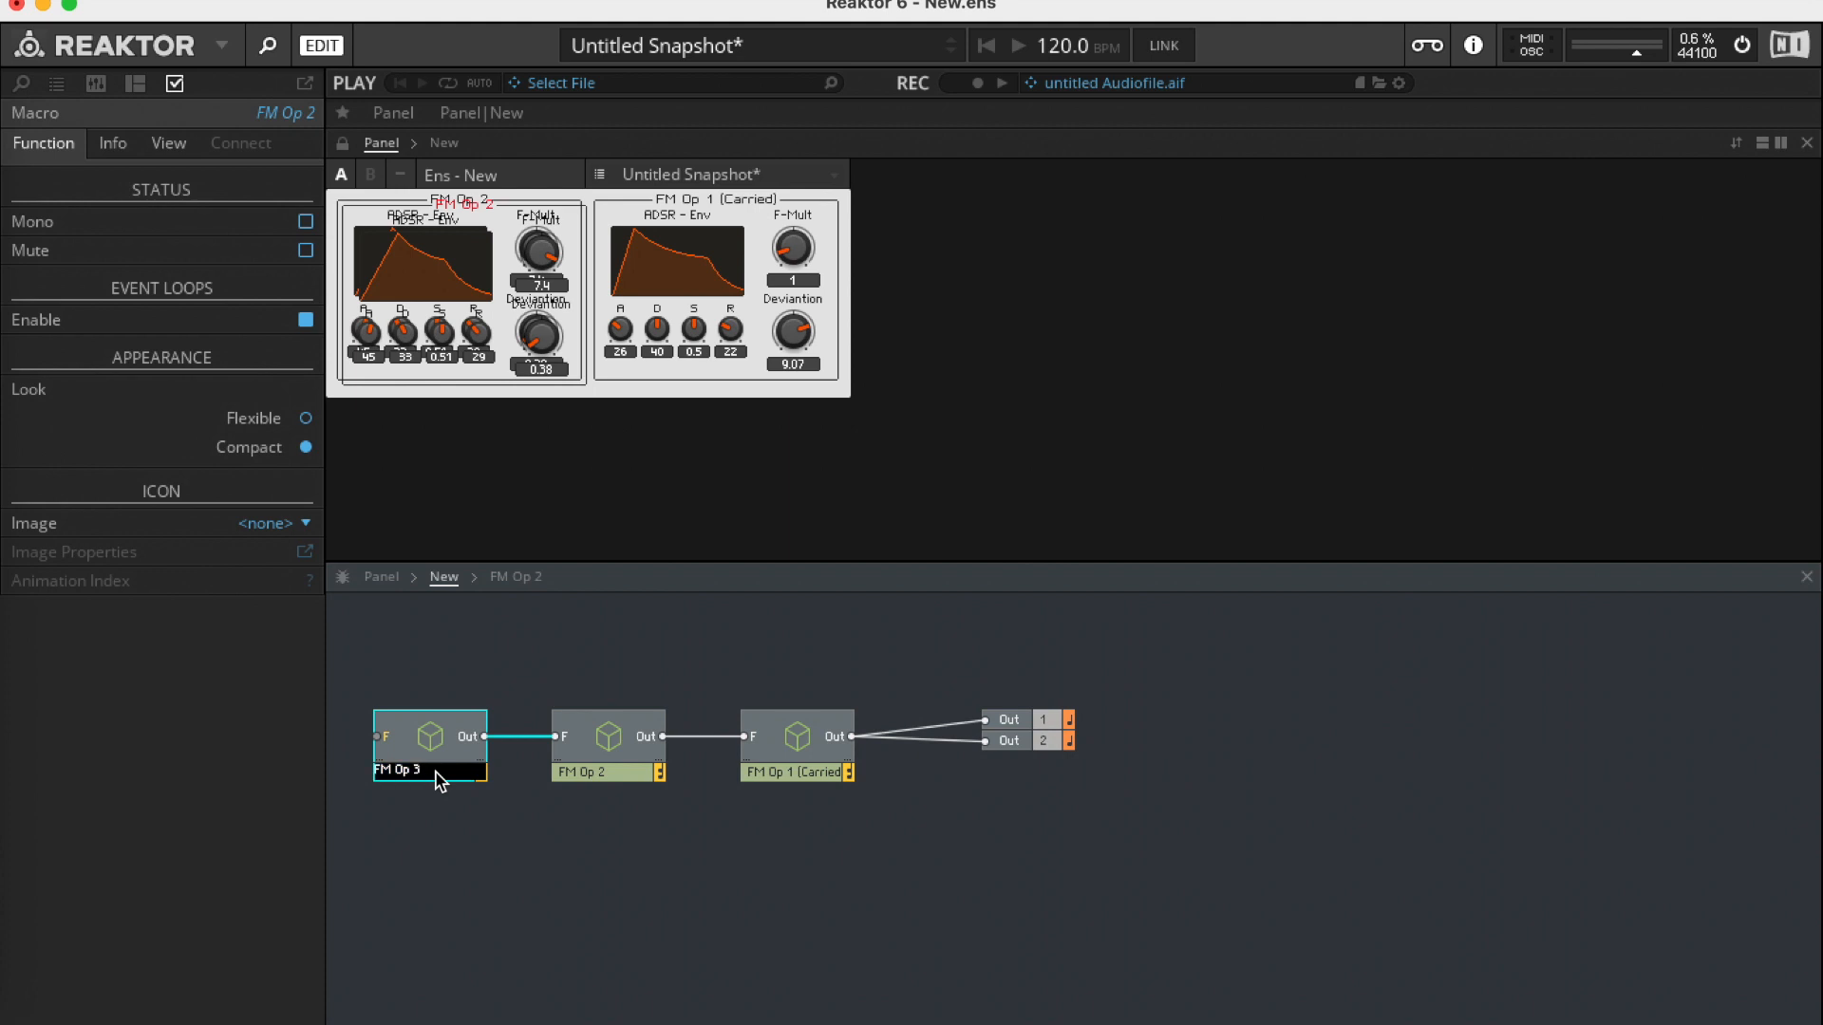
text(3)
click(686, 910)
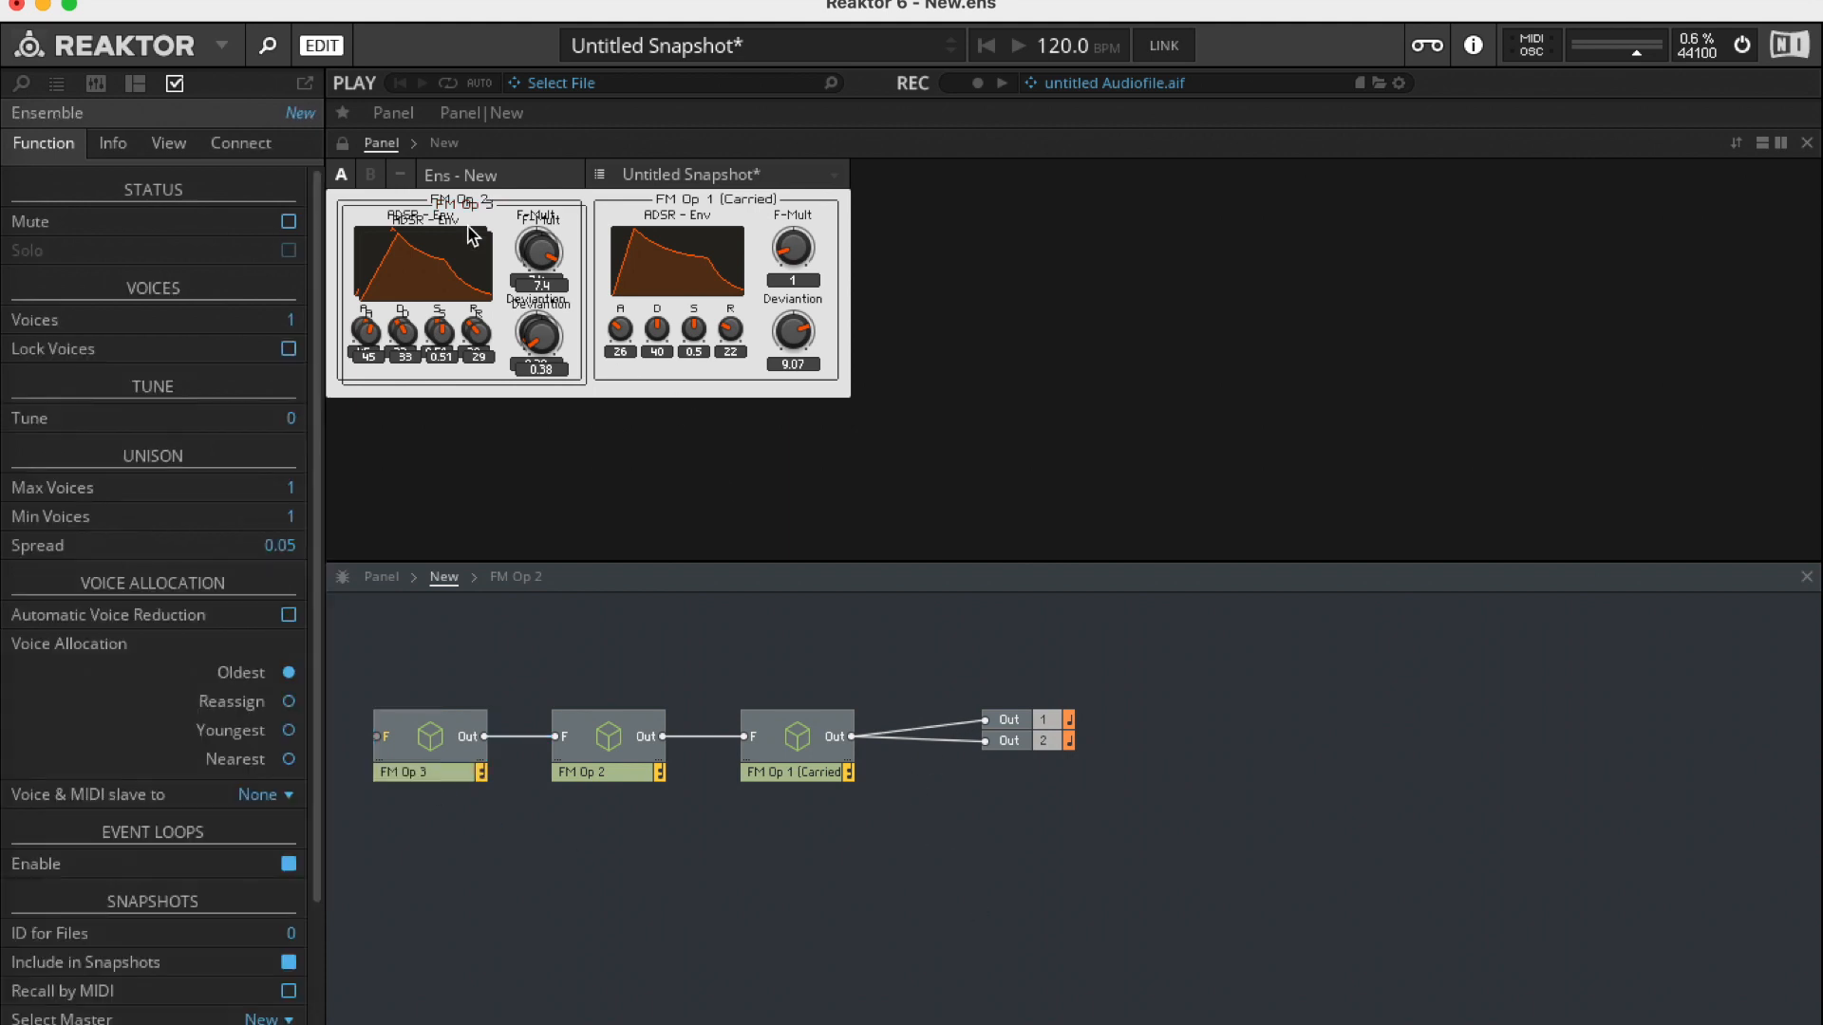
- Unlock the panel, arrange FM Op 3, FM Op 2 and FM Op 1 side by side without overlap, and lock it again
click(344, 144)
click(472, 202)
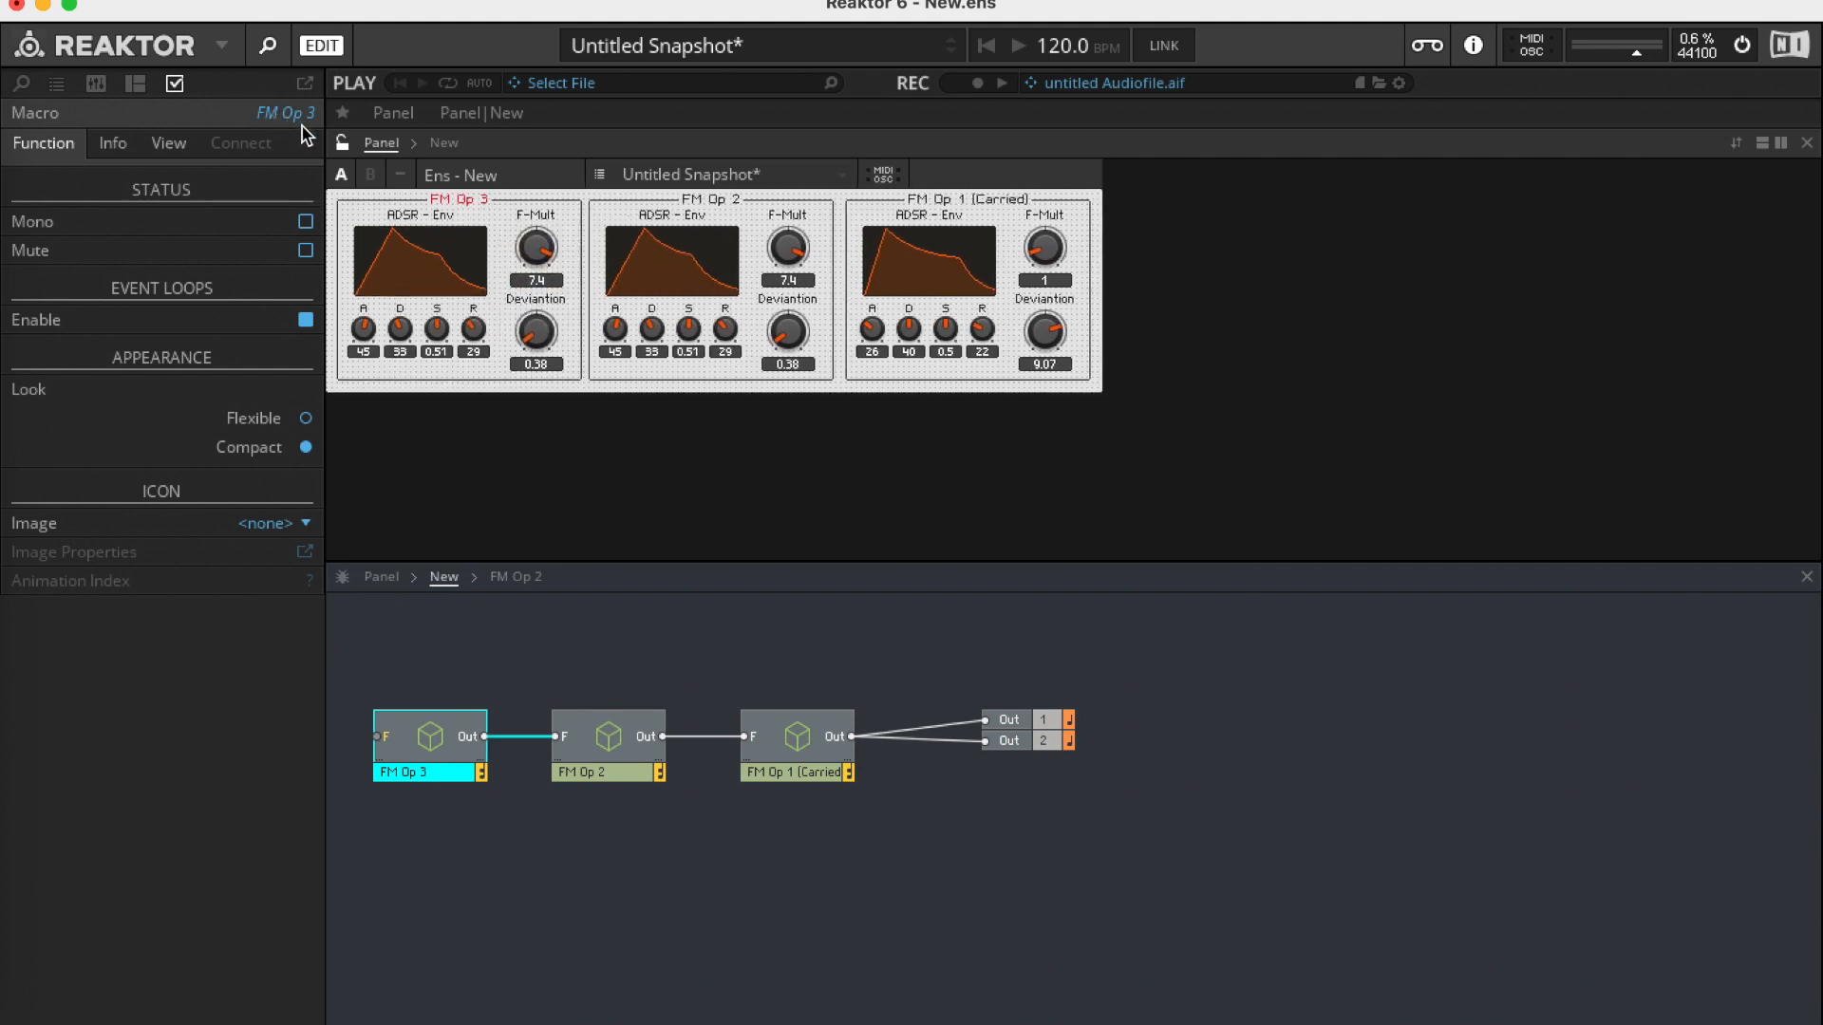
click(341, 143)
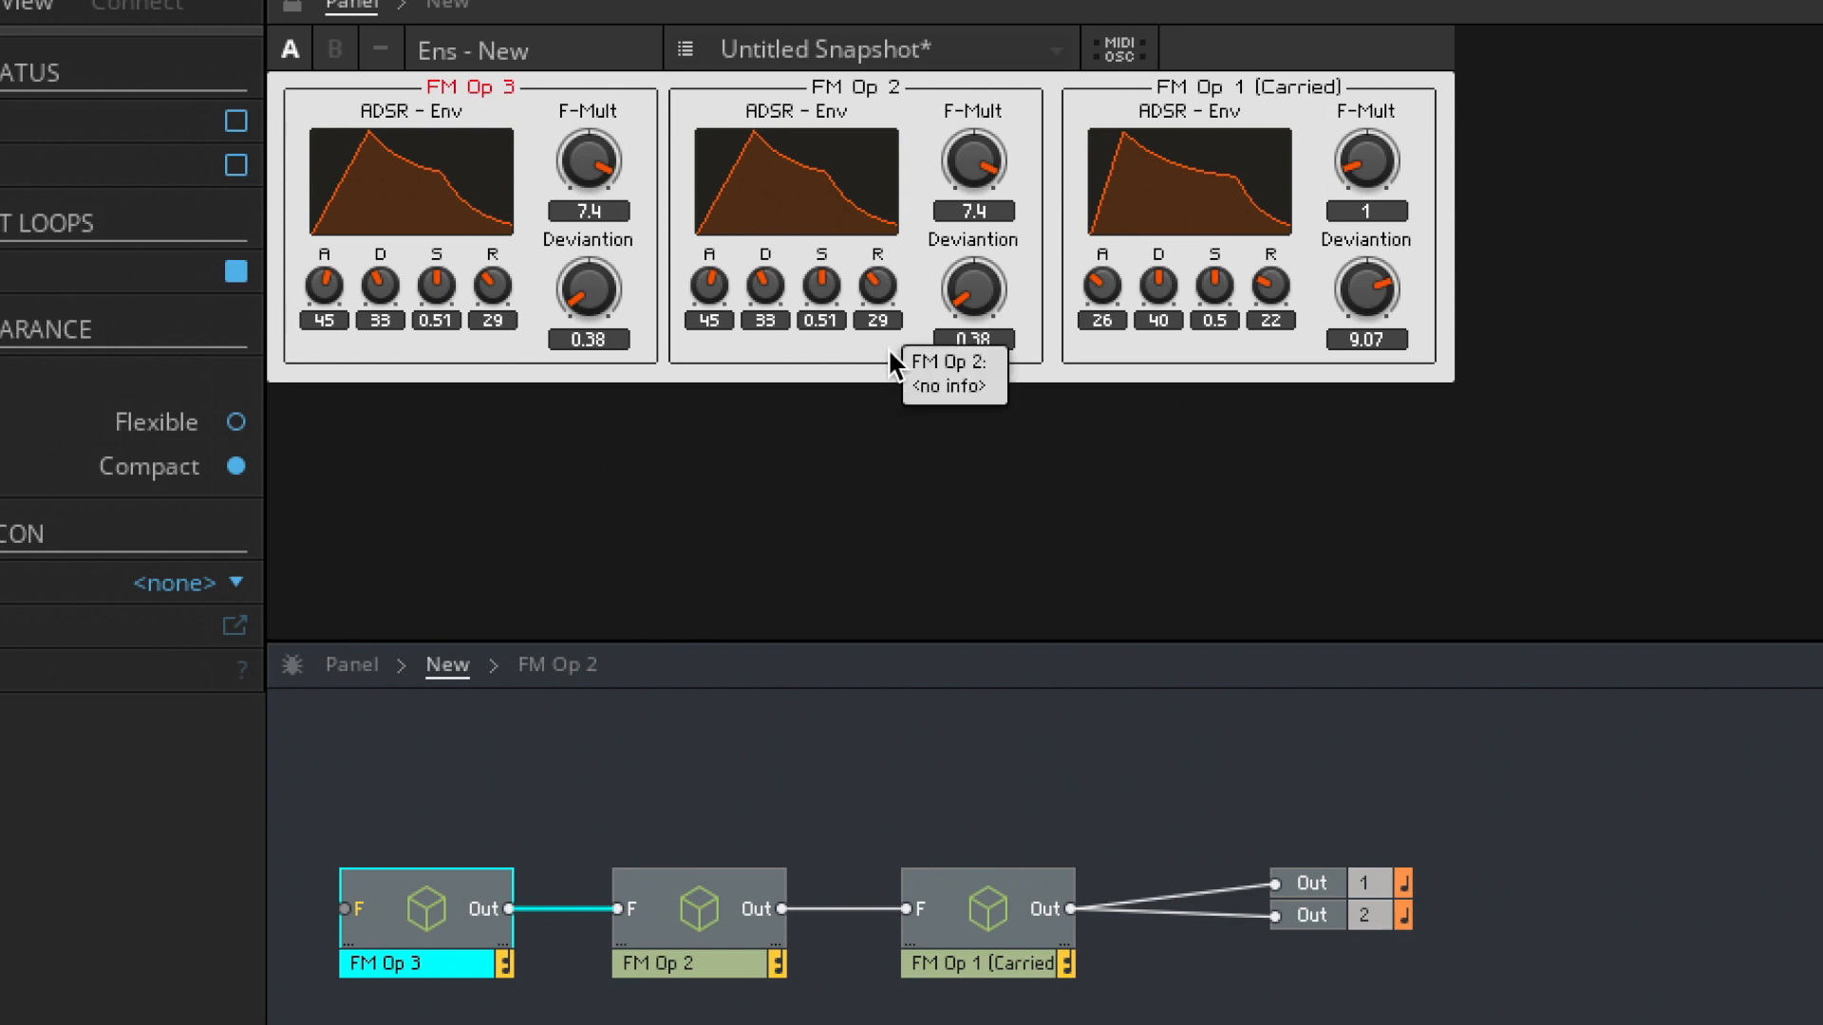
- Raise FM Op 2's Deviantion to 6.55, and shorten FM Op 3's envelope to attack 17, decay 24 and sustain 0.02
drag(975, 290, 994, 98)
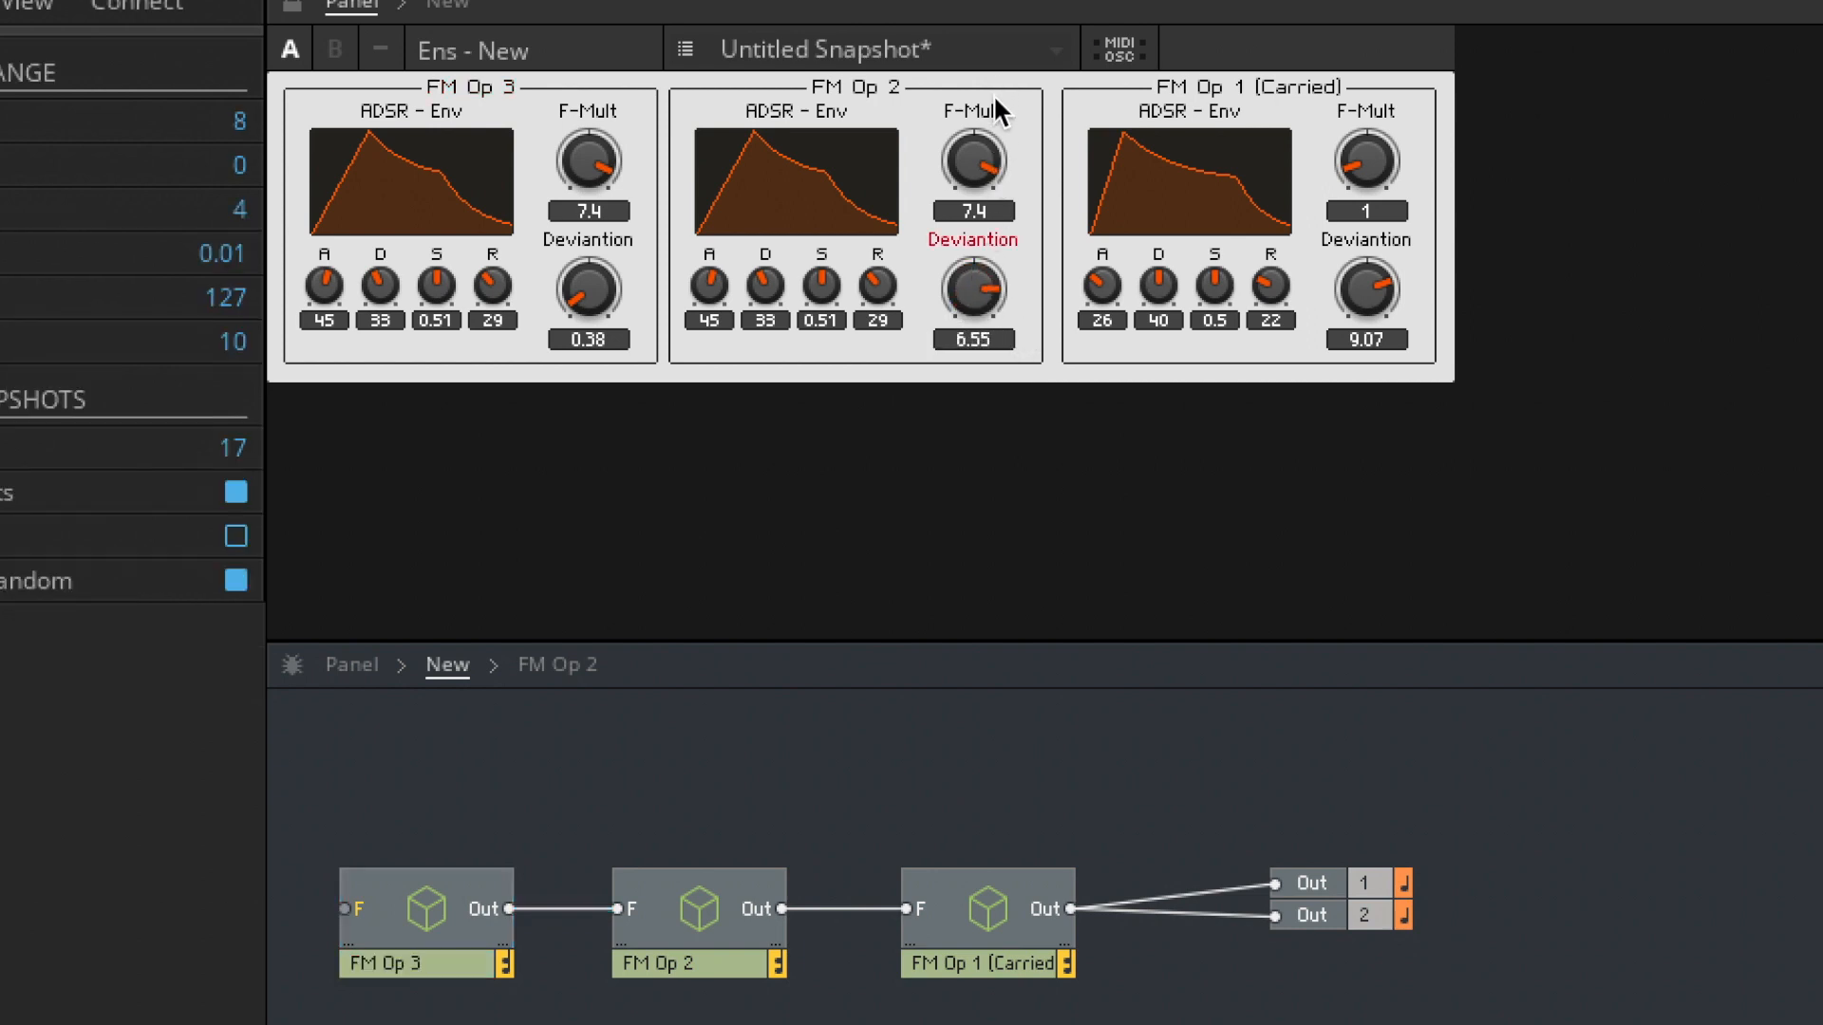
drag(315, 283, 313, 391)
drag(381, 281, 453, 484)
- Set FM Op 3's F-Mult to 2, FM Op 2's to 3, and readjust FM Op 3's to 1.6
drag(612, 180, 588, 220)
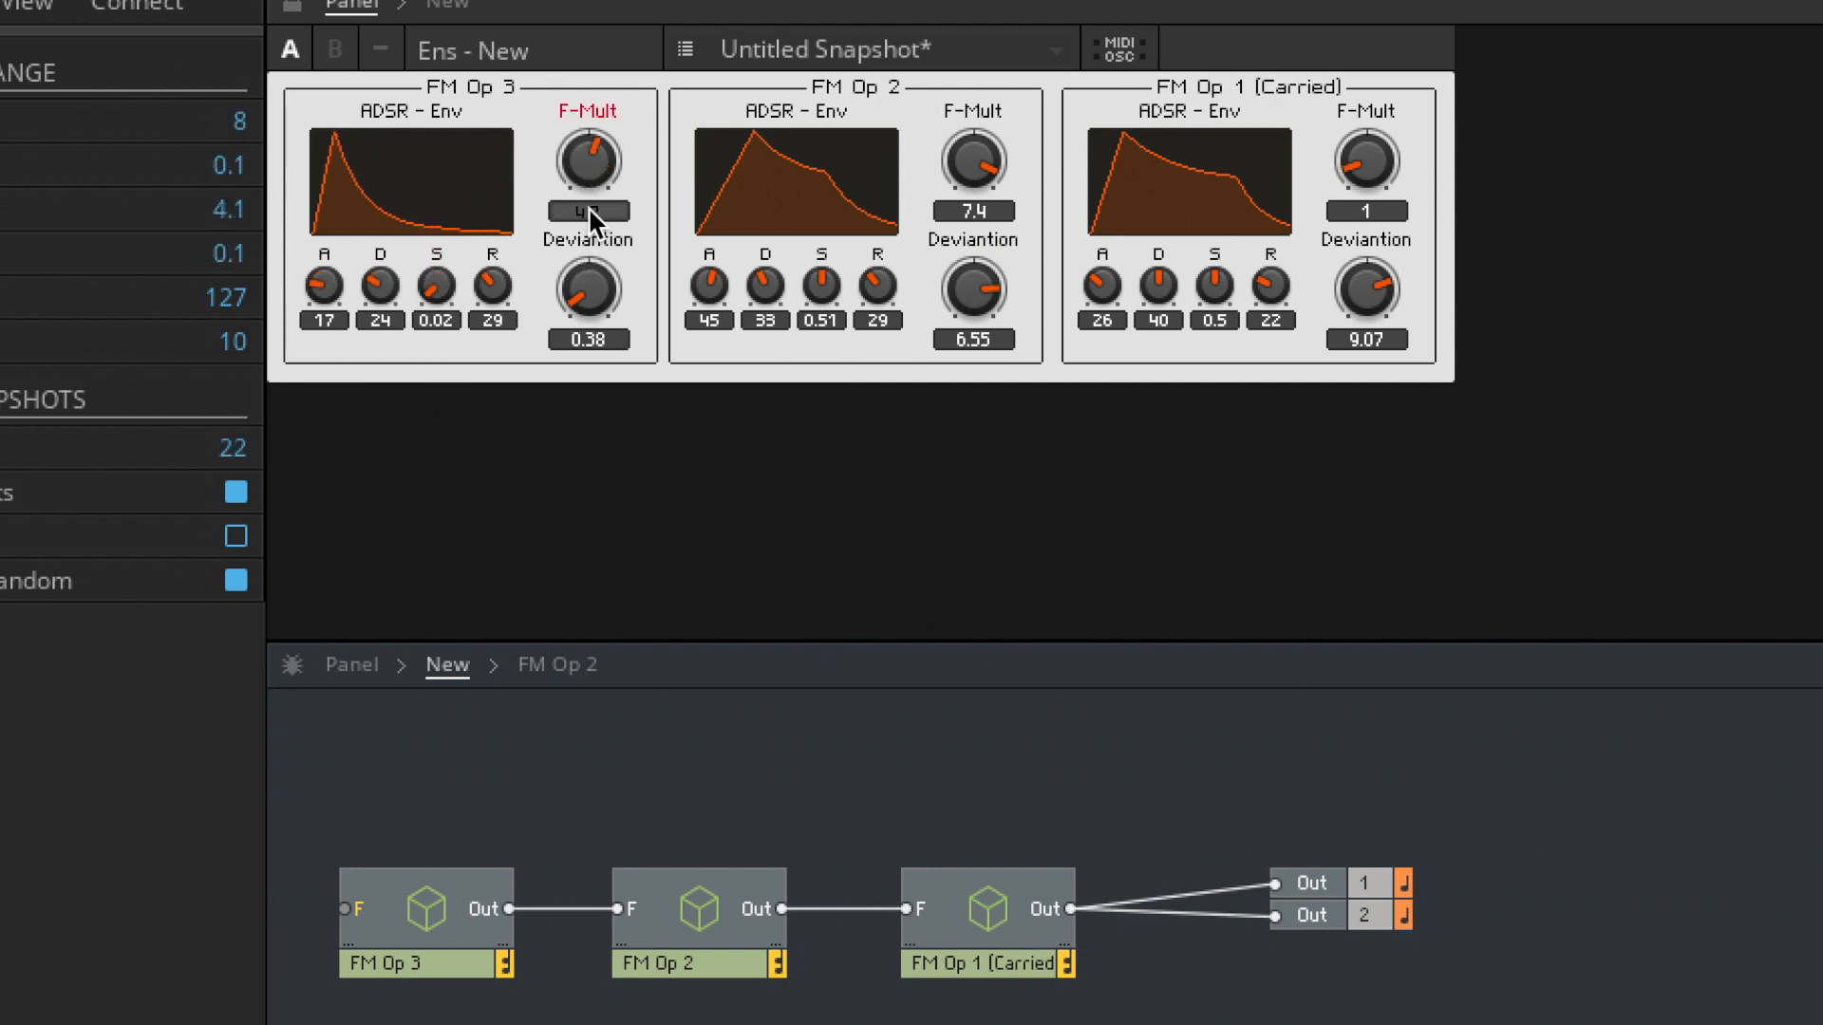
text(2)
key(Return)
double_click(994, 213)
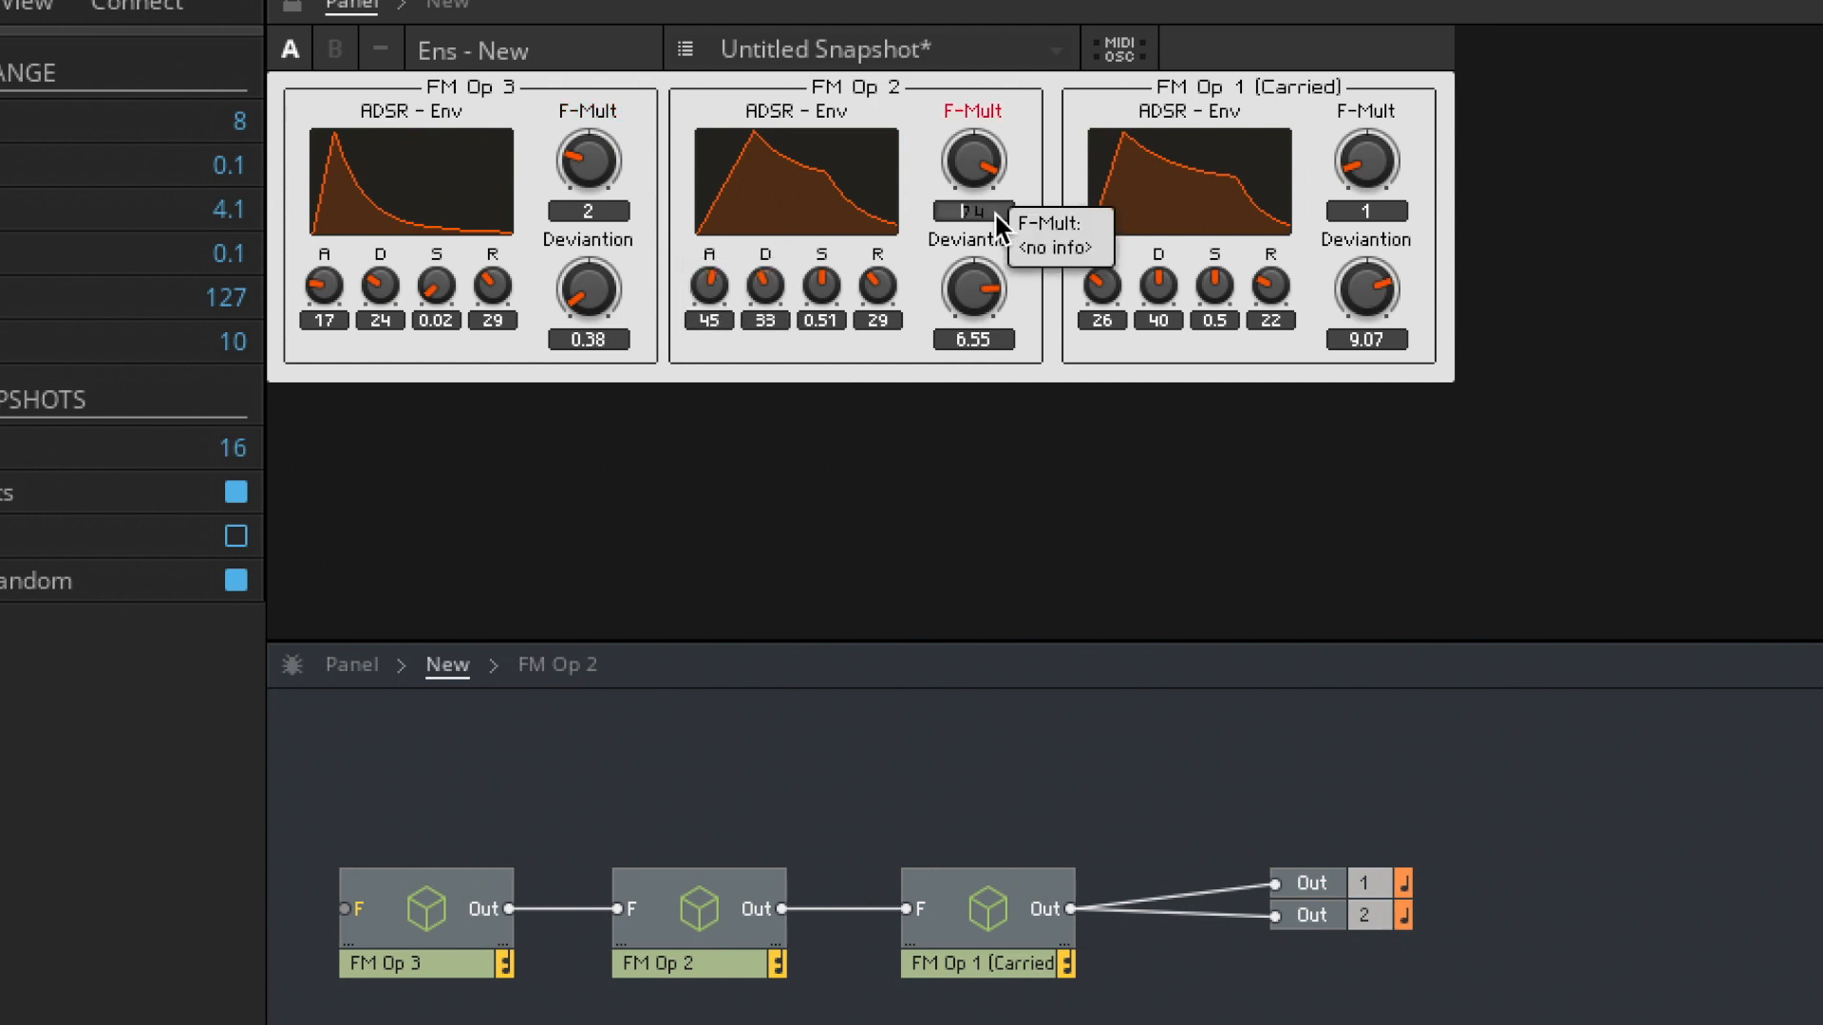
text(3)
key(Return)
double_click(599, 214)
text(1.6)
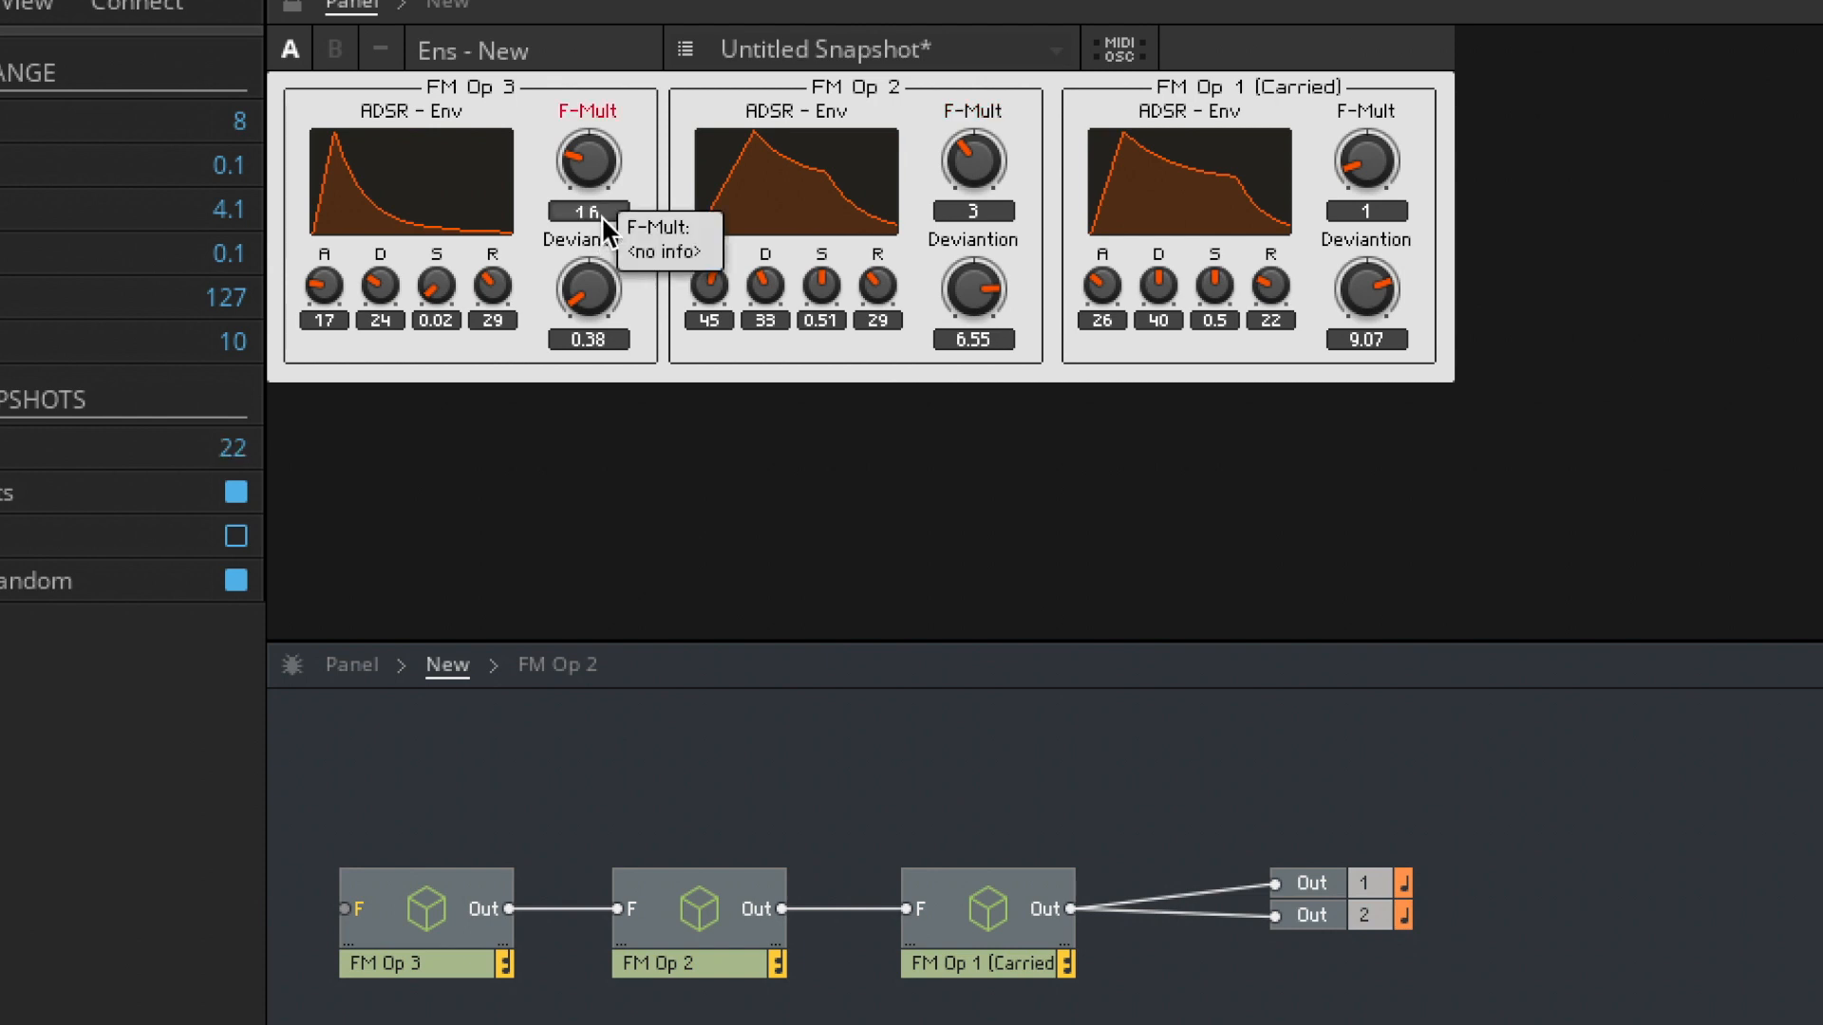
key(Return)
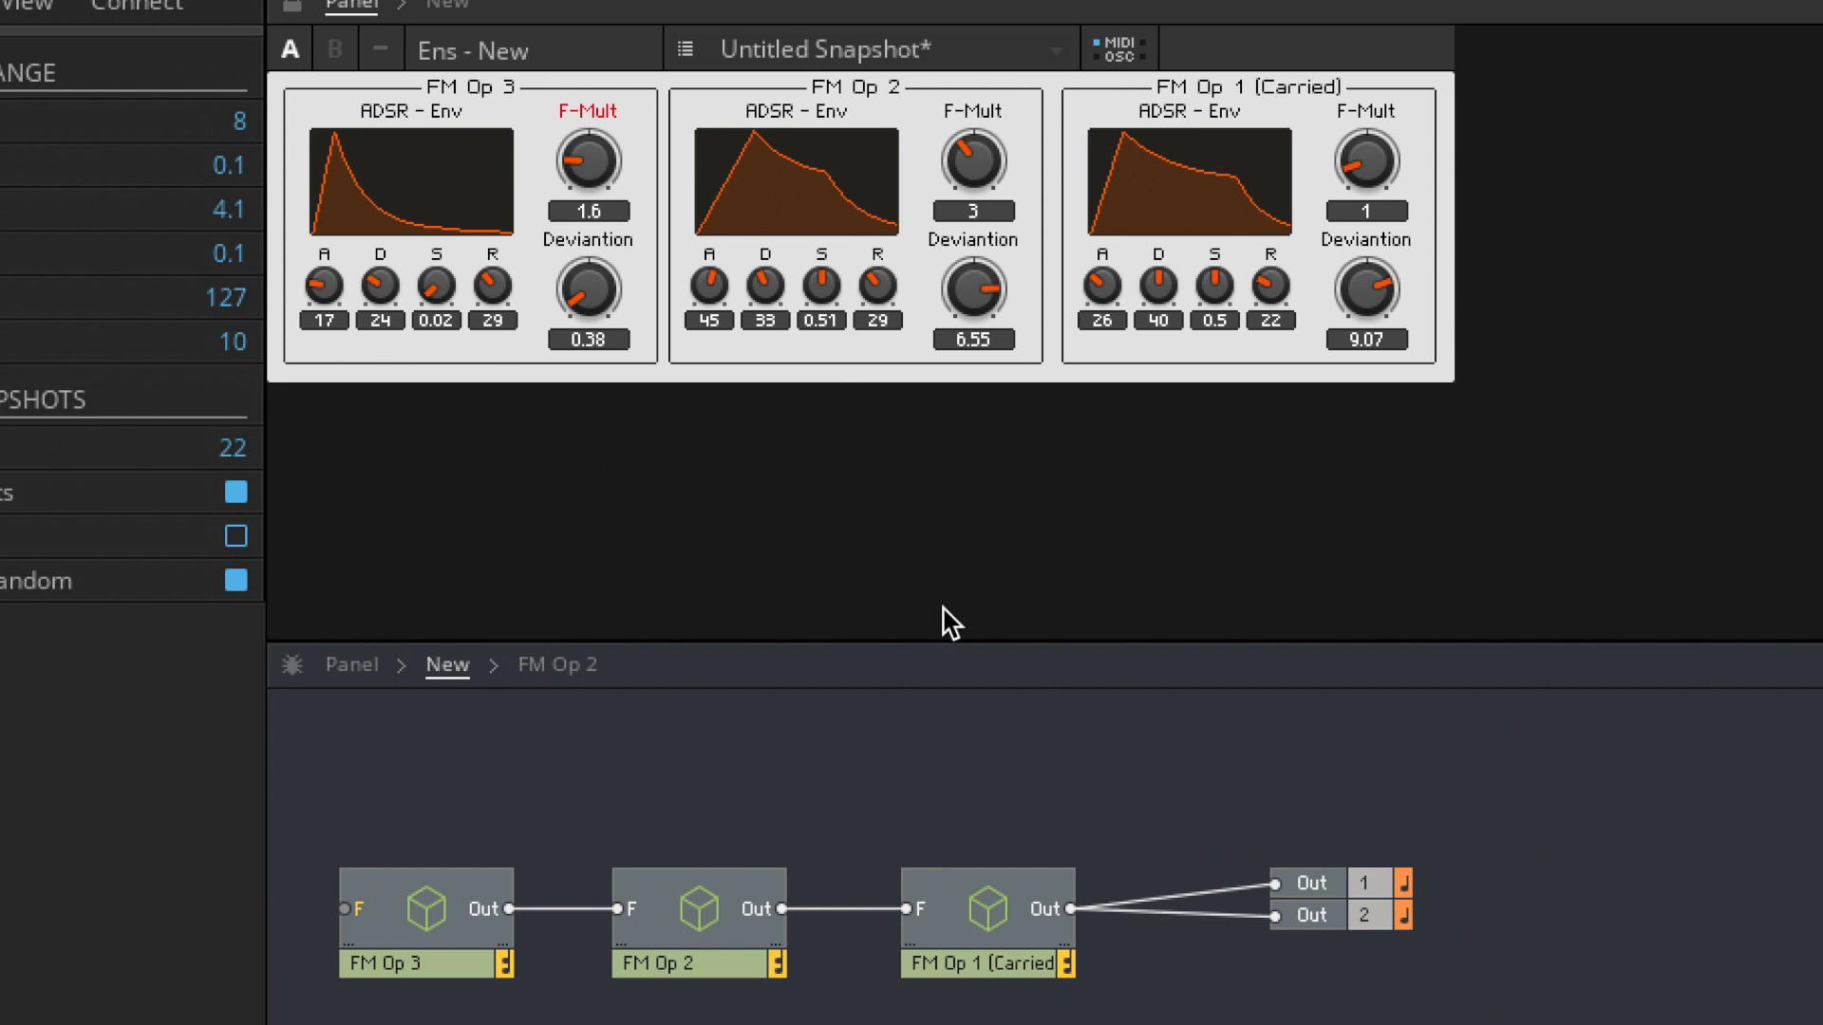
- Set FM Op 1's sustain to 0.63 and release to 50, FM Op 2's sustain to 0.39 and release to 13, and FM Op 3's sustain to 0.05
drag(1245, 308, 1262, 224)
drag(1204, 286, 1211, 254)
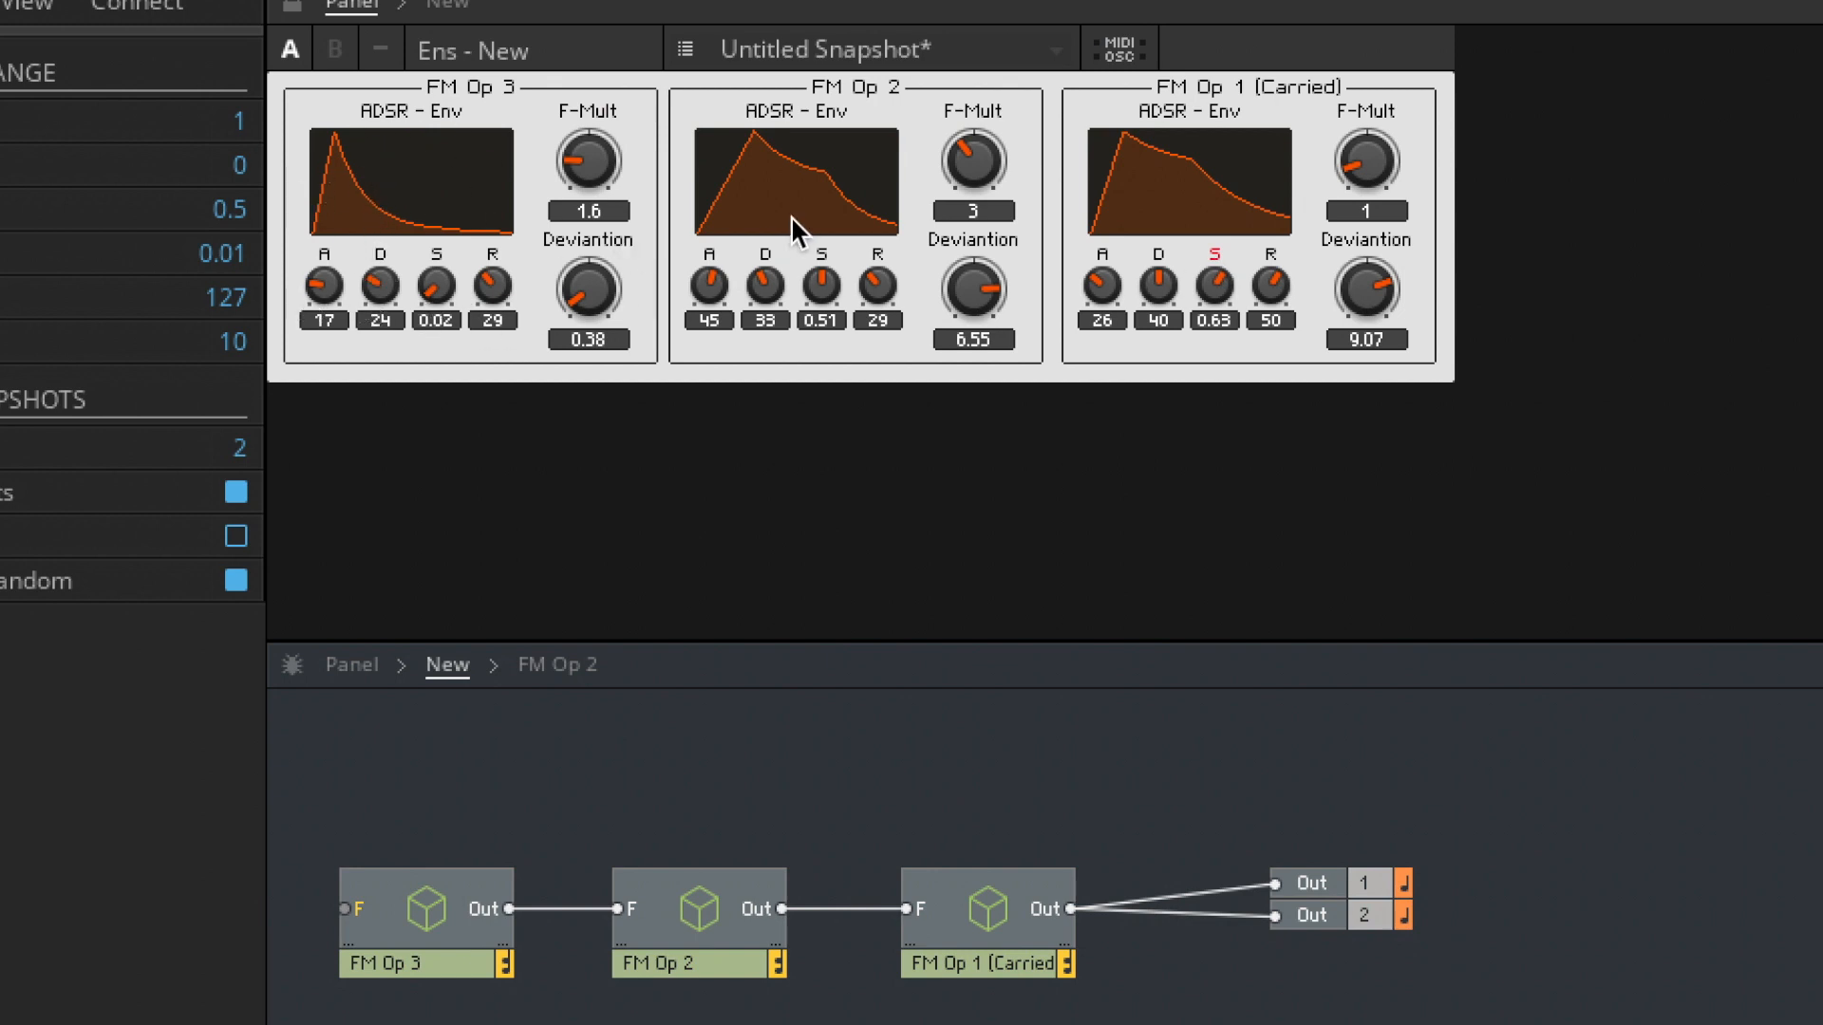
mouse_move(790, 214)
drag(820, 289, 827, 344)
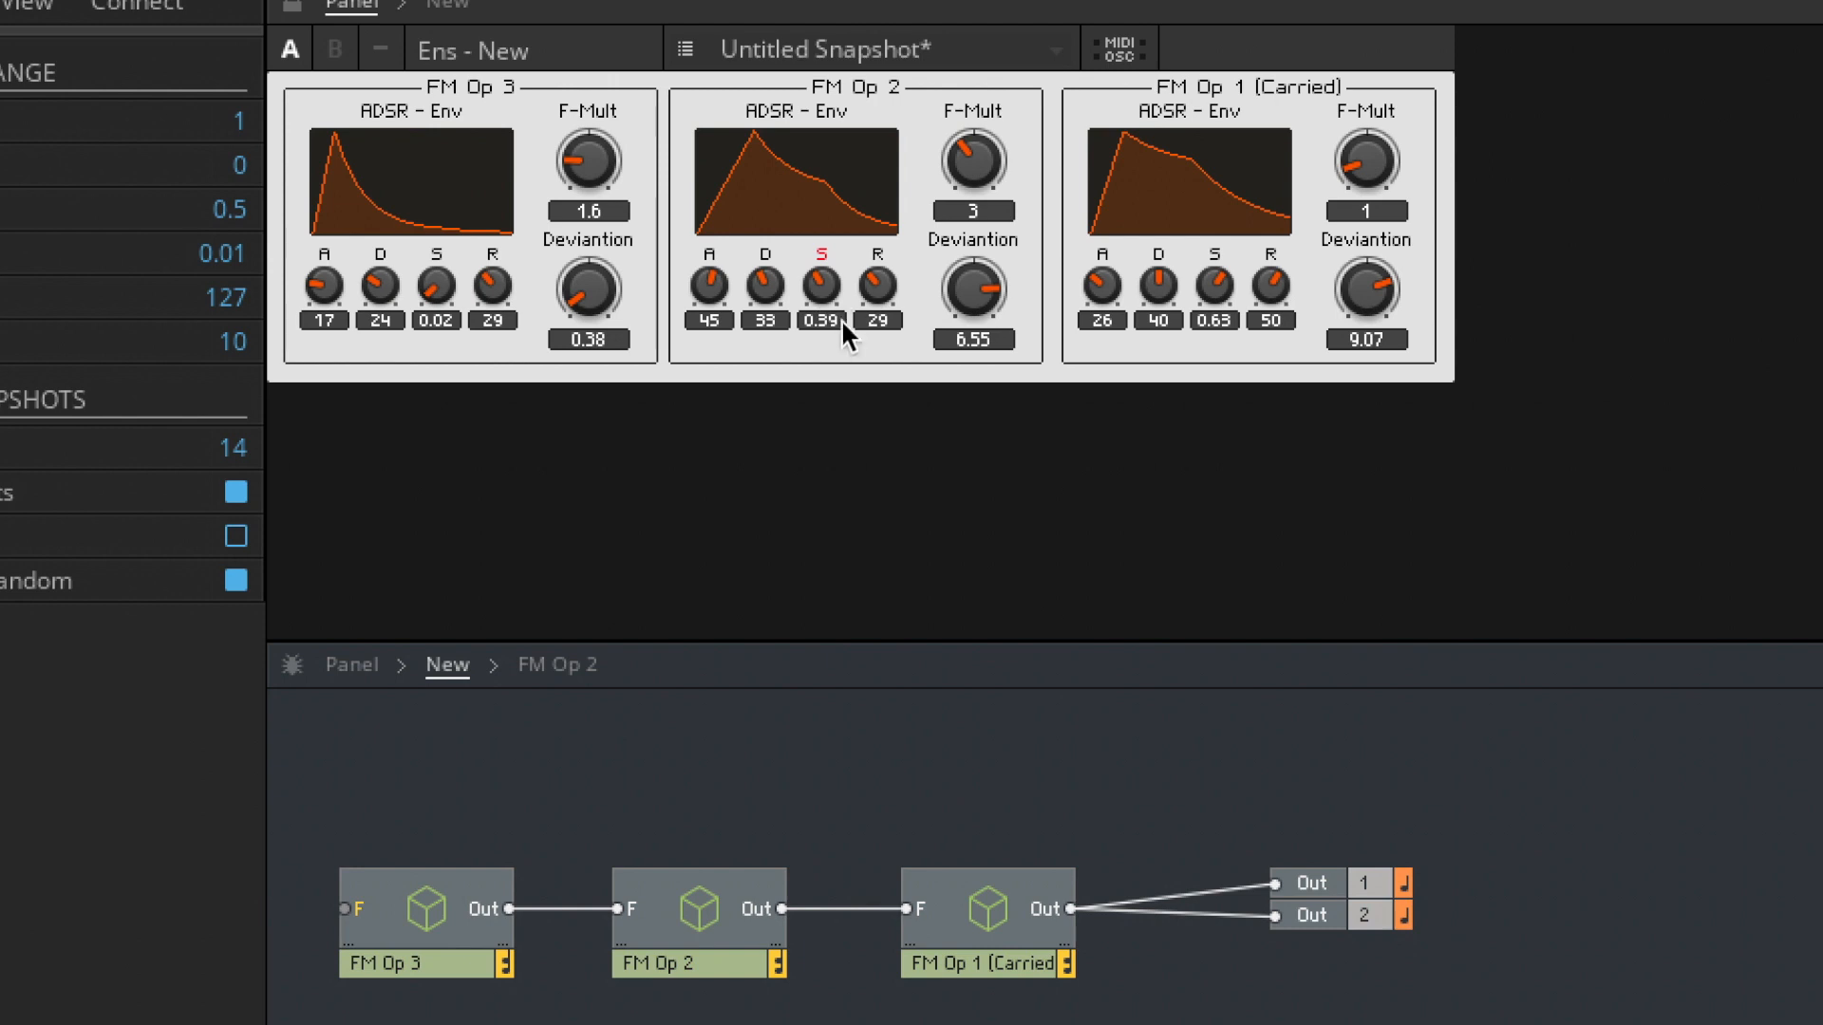
drag(448, 285, 448, 277)
drag(887, 281, 883, 328)
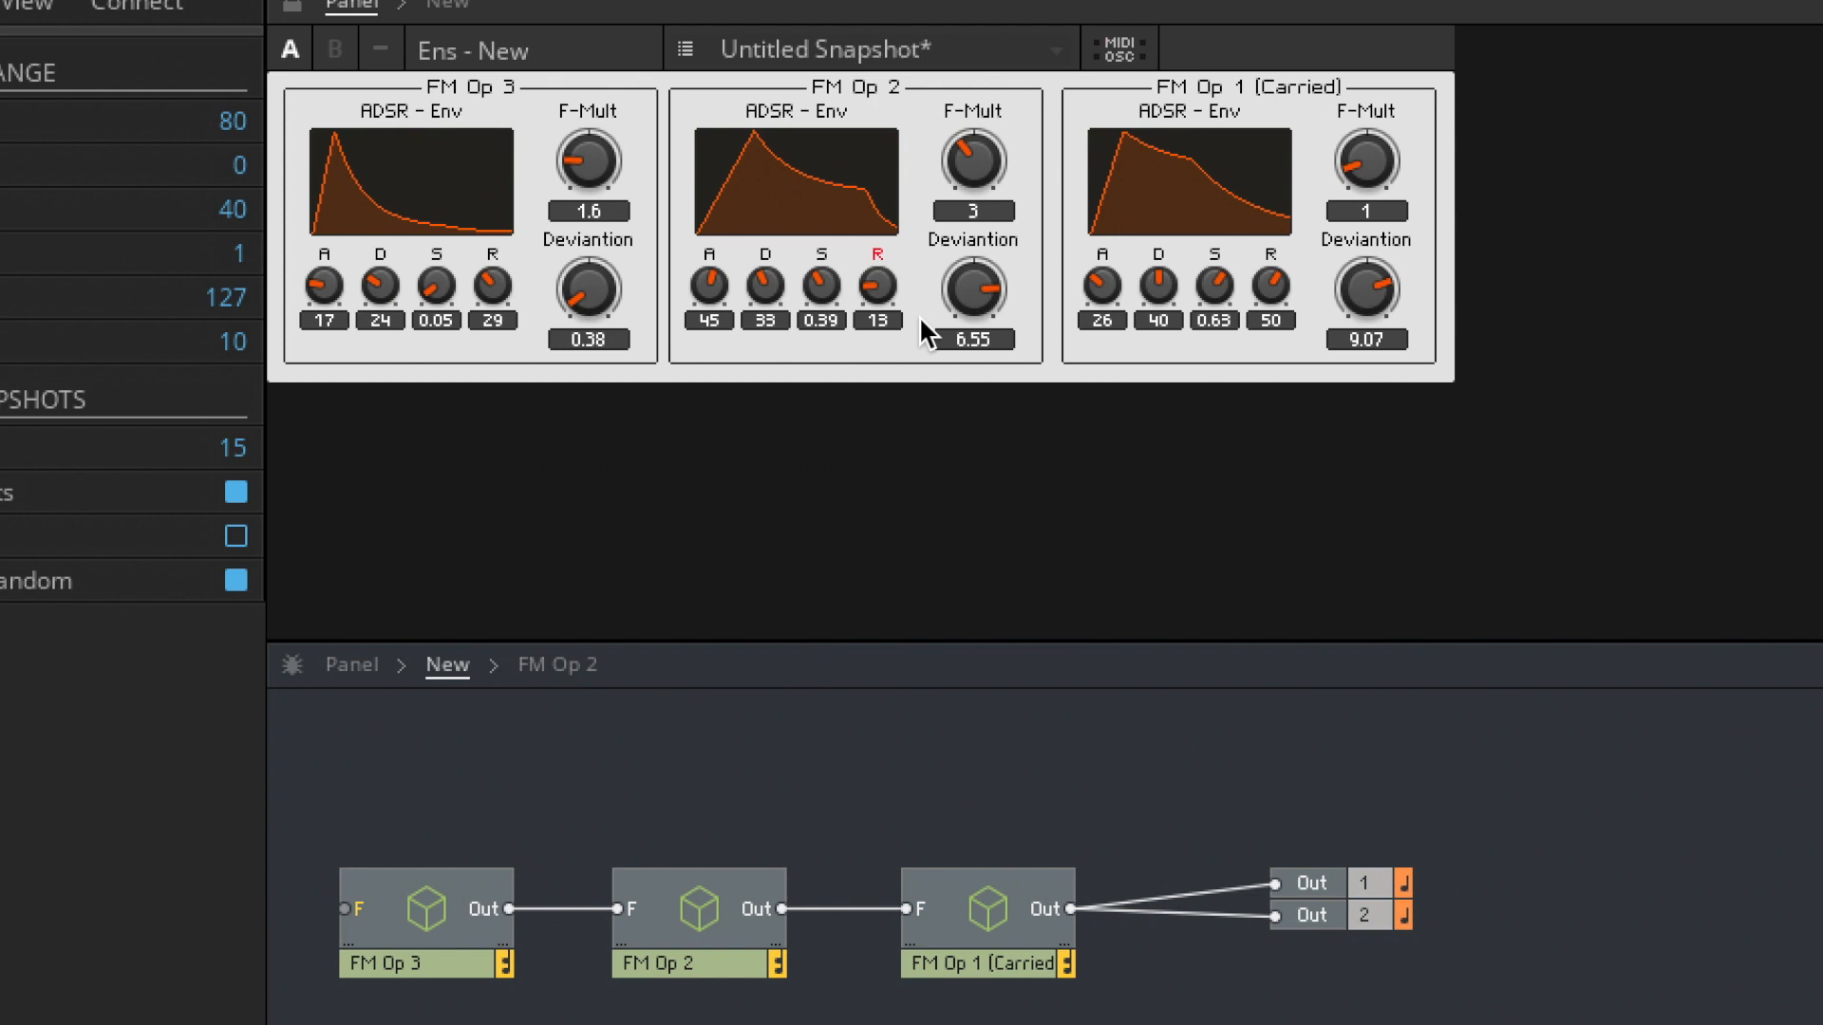
- Set FM Op 3's attack to 34 and Deviantion to 0, and sweep its F-Mult through 2.5 to 1.2
drag(322, 277, 335, 221)
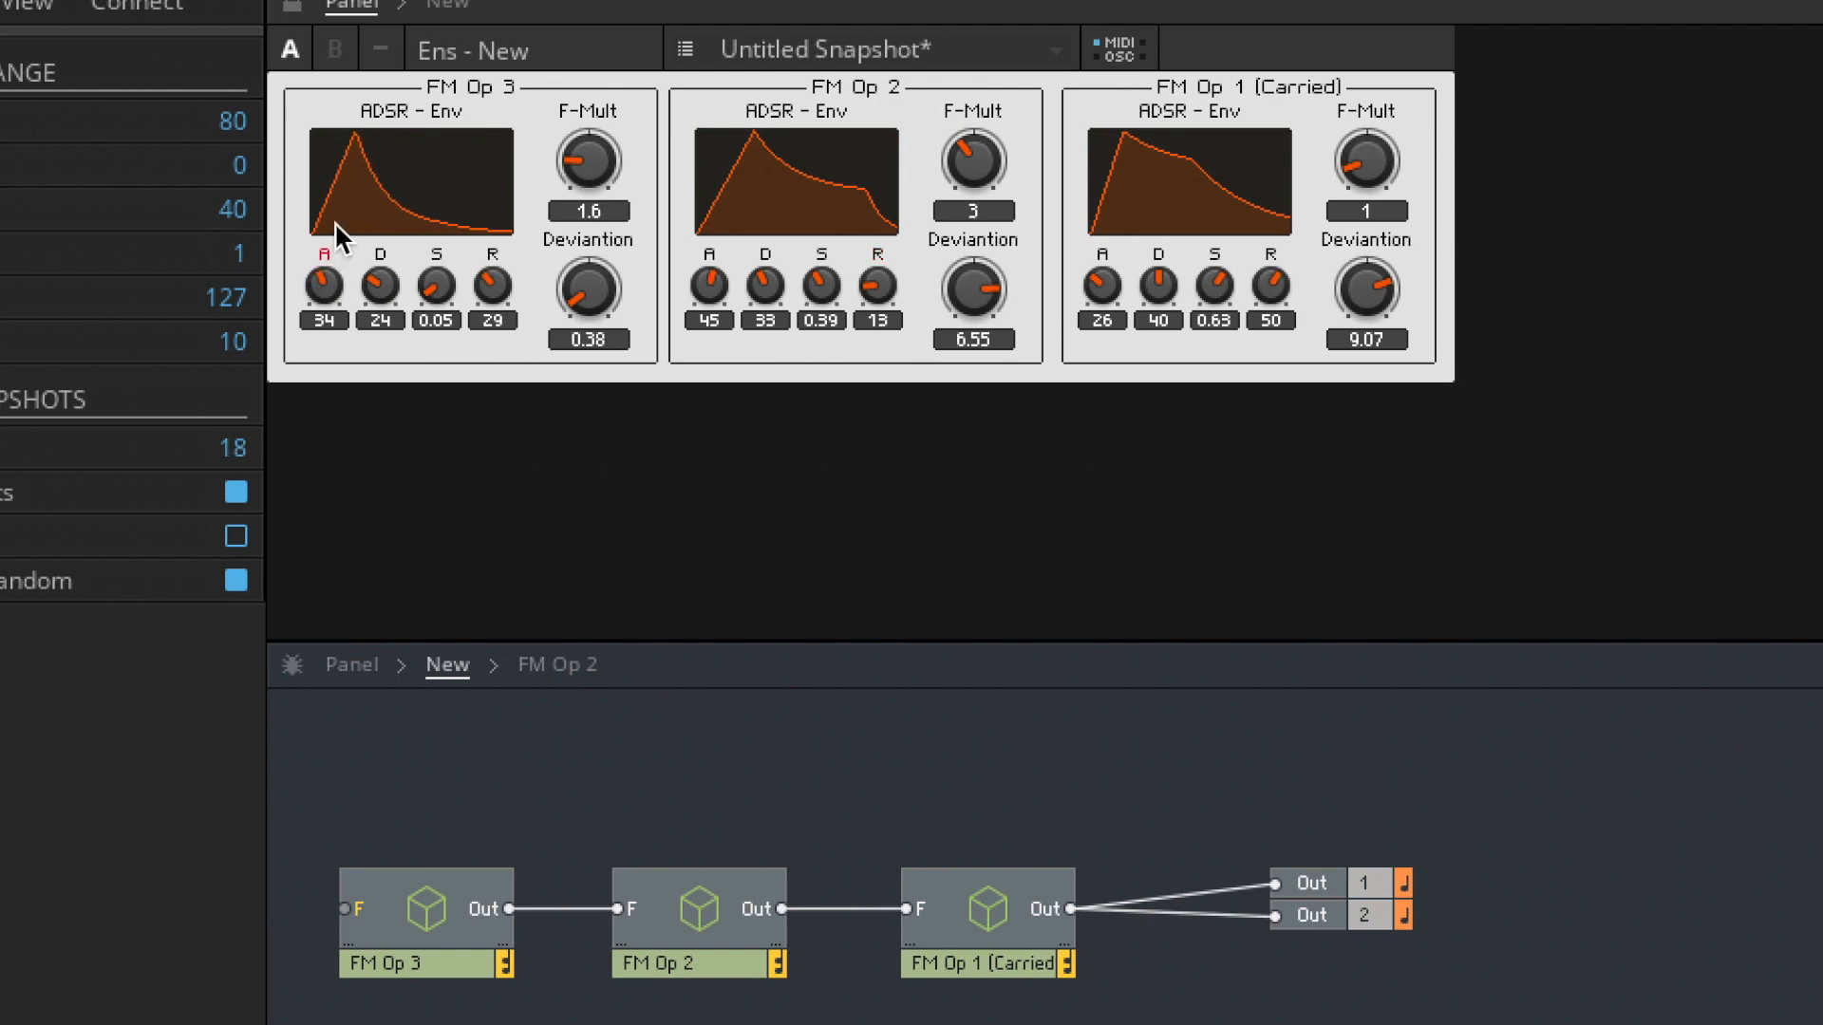
drag(590, 291, 601, 264)
drag(602, 168, 605, 139)
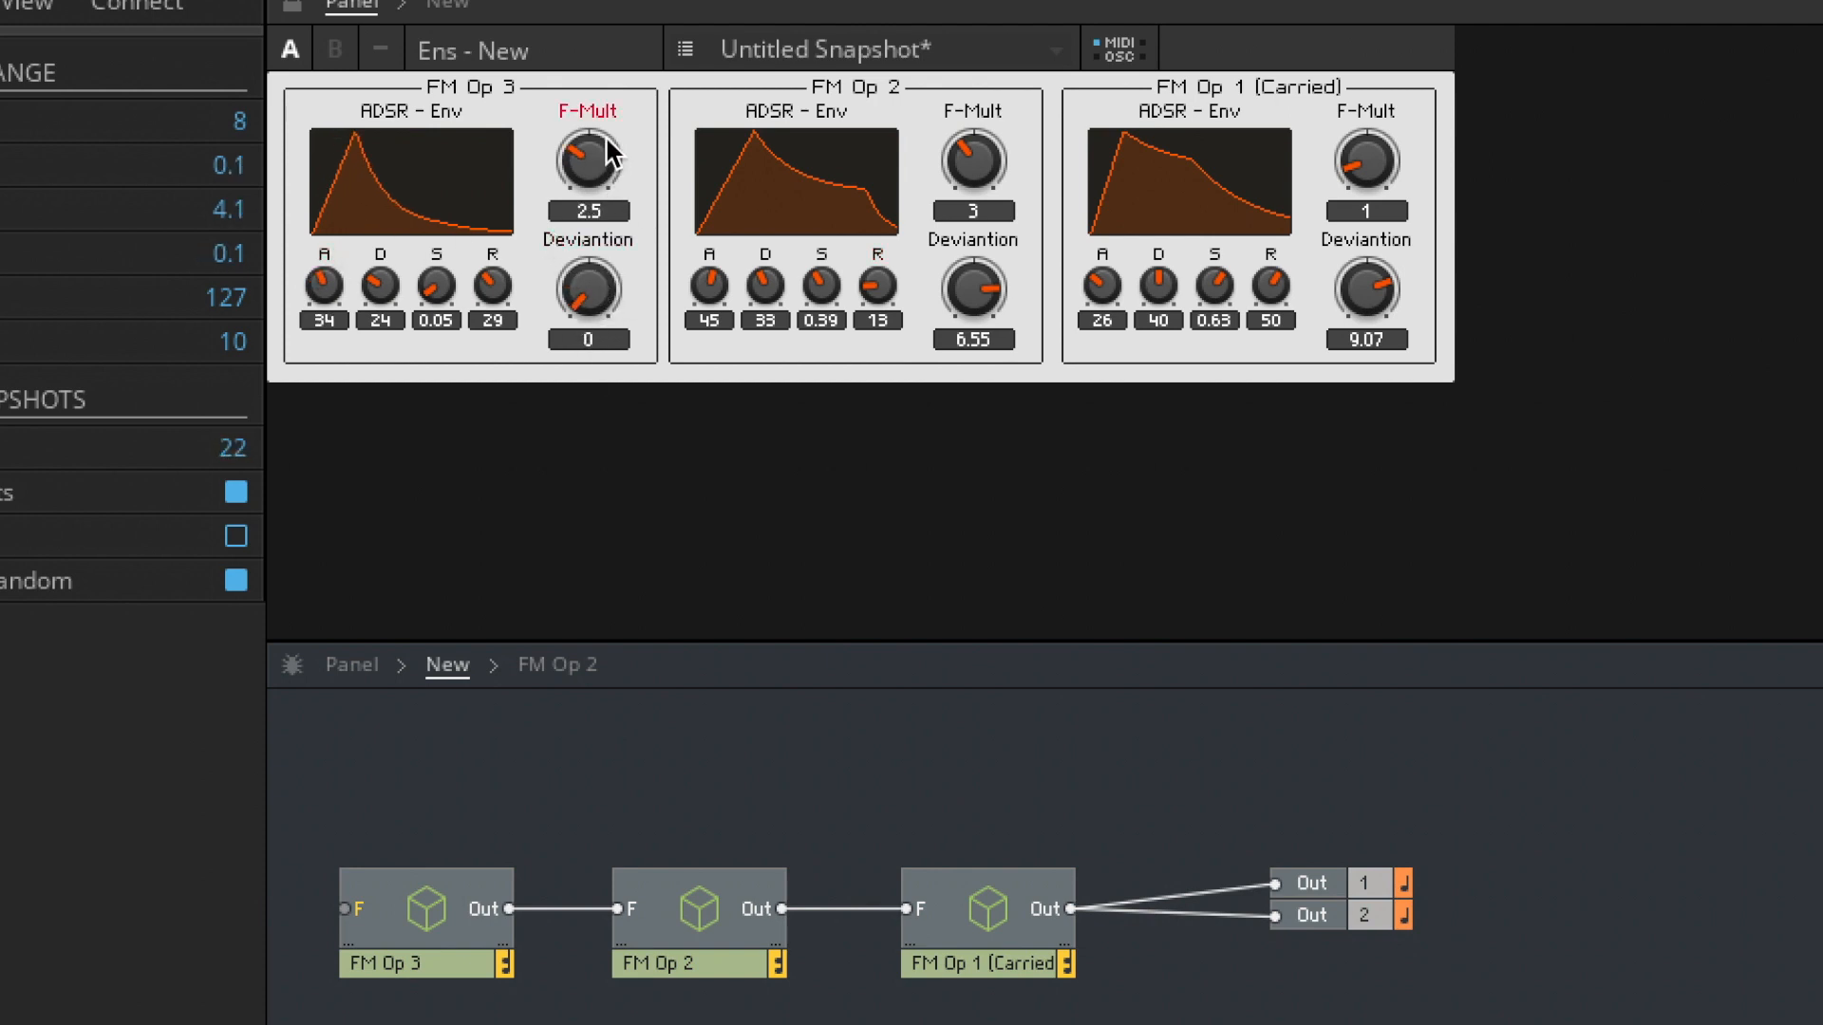
drag(606, 127, 600, 80)
drag(574, 159, 589, 101)
drag(566, 249, 582, 447)
drag(594, 161, 596, 140)
scroll(584, 174, up, 4)
- Set FM Op 3's attack to 20, decay 31, release 0 and F-Mult 2, FM Op 2's sustain to 0.55, and FM Op 1's release to 28
drag(1286, 291, 1274, 314)
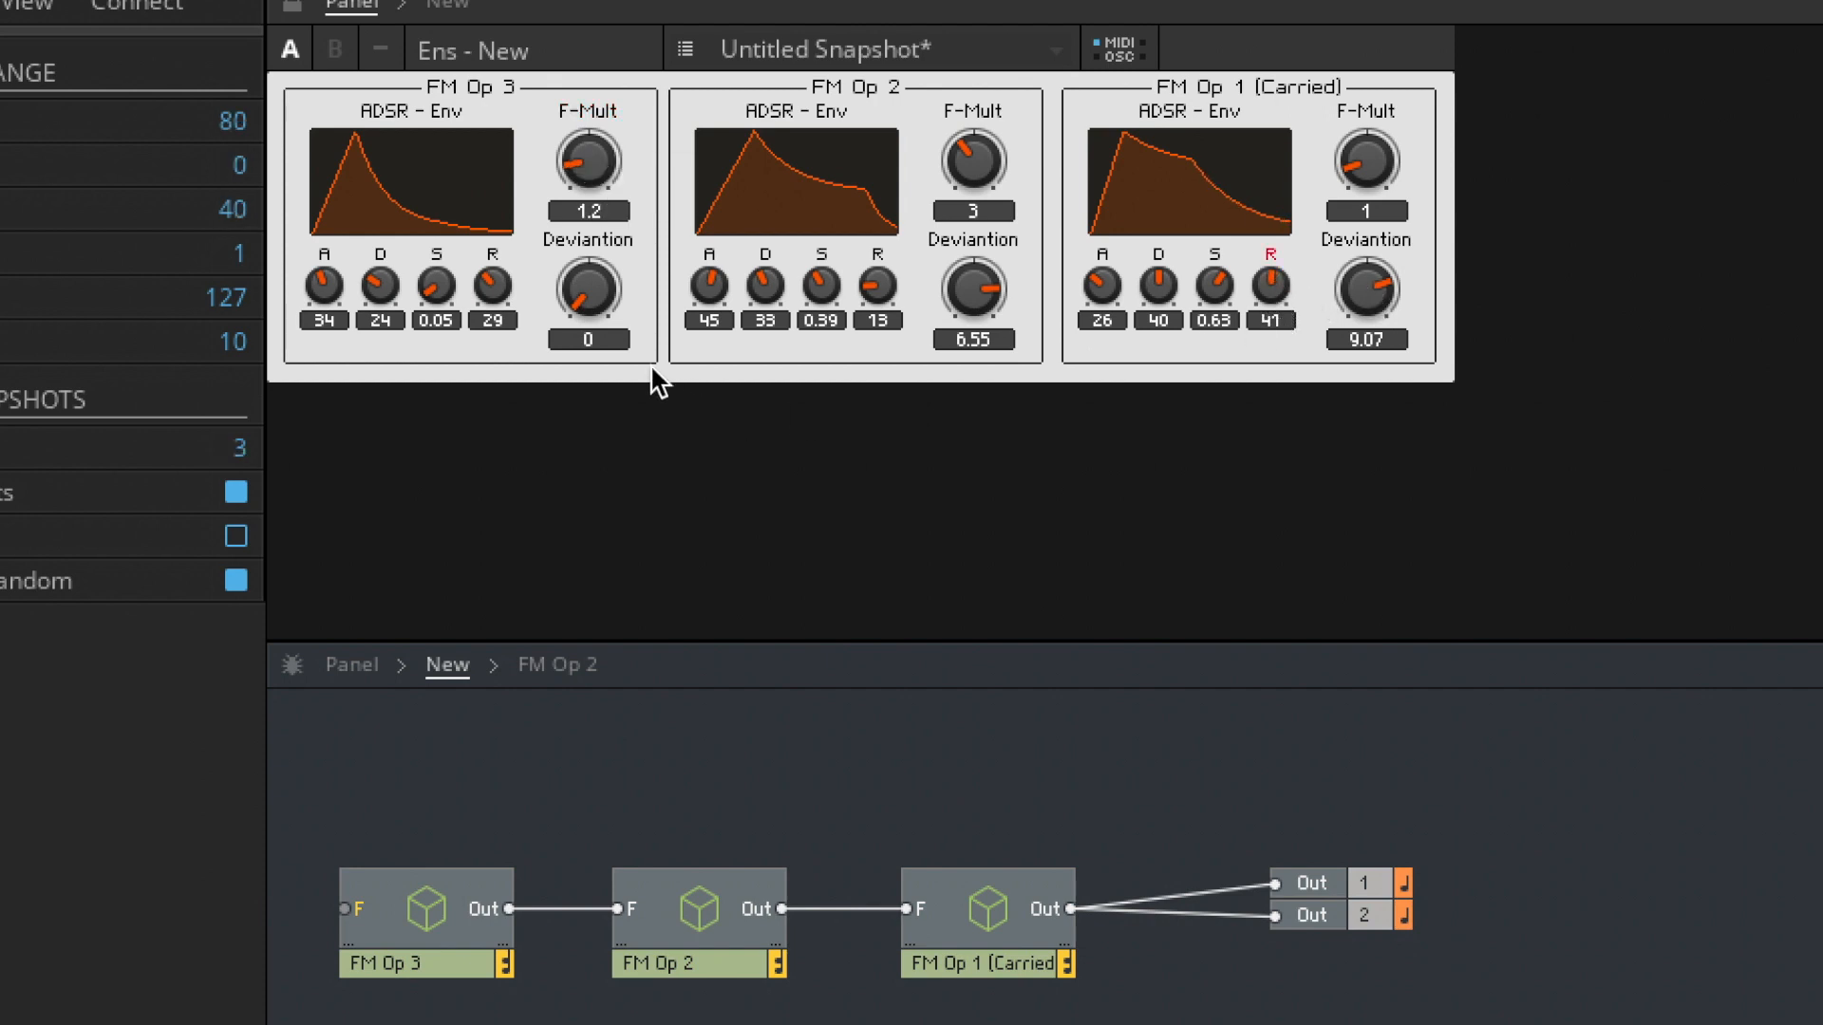
drag(385, 293, 513, 460)
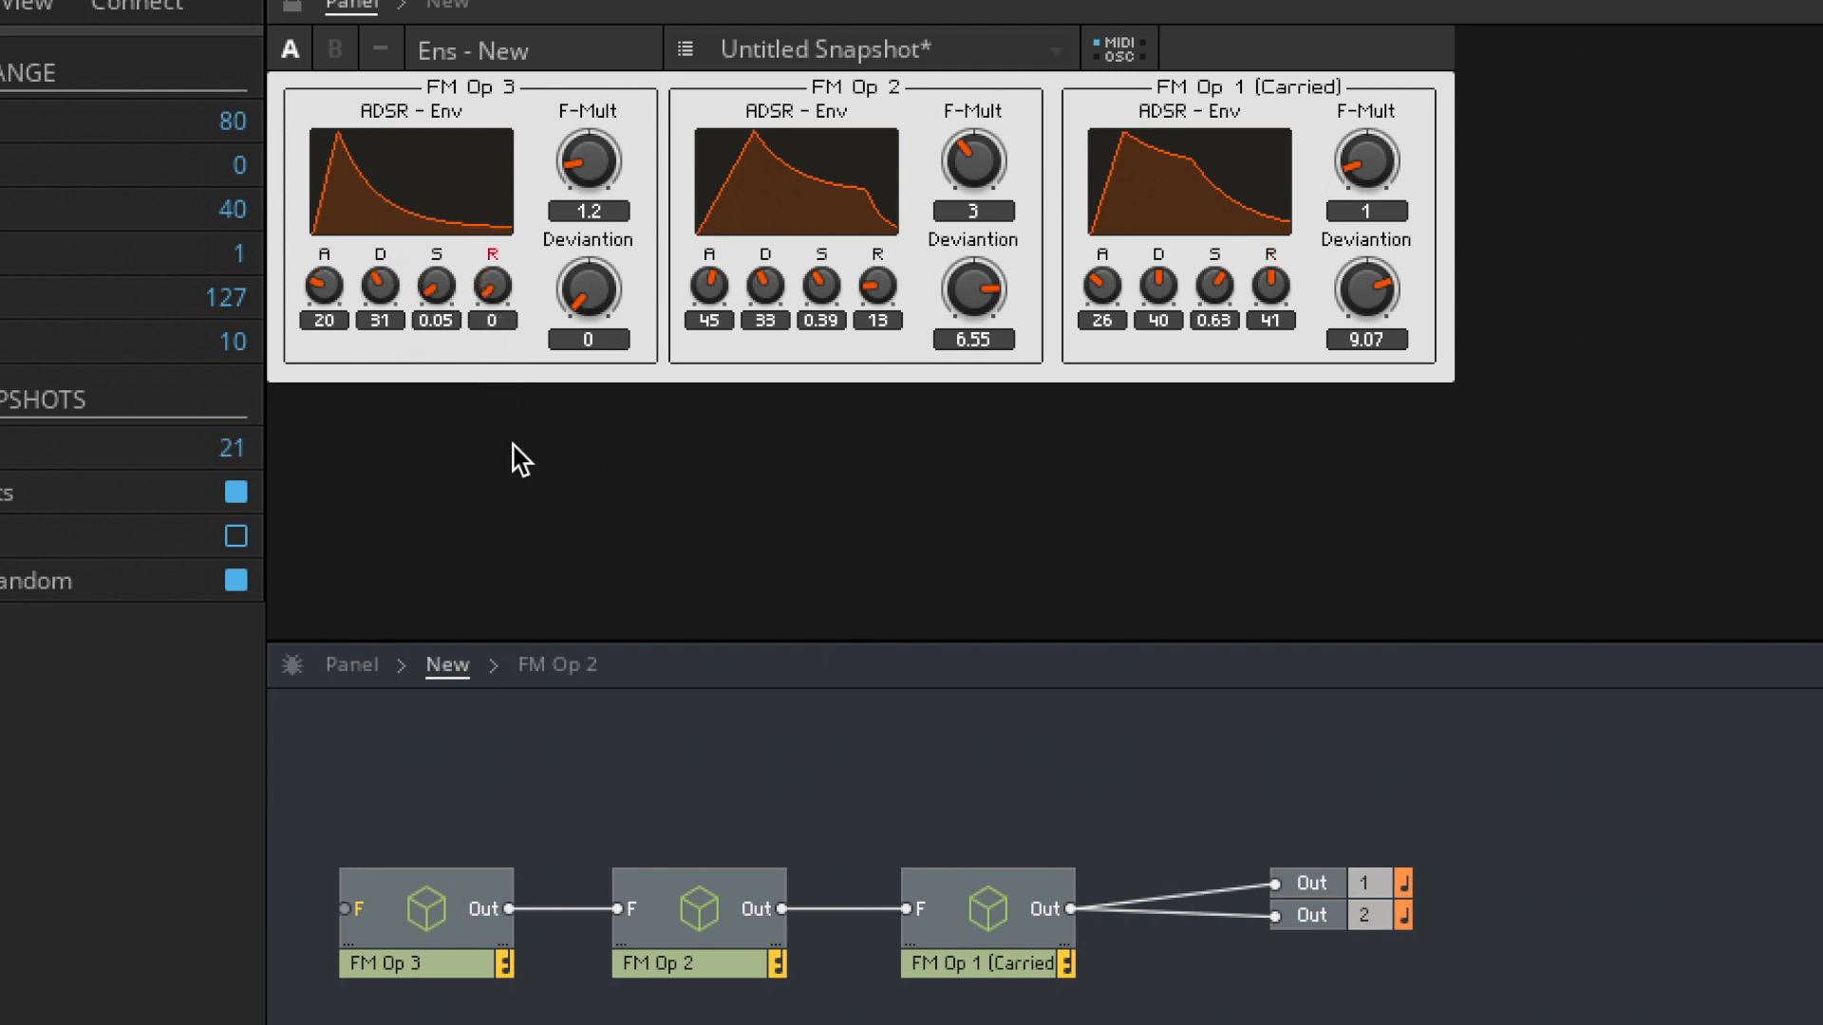
drag(821, 289, 828, 265)
click(607, 212)
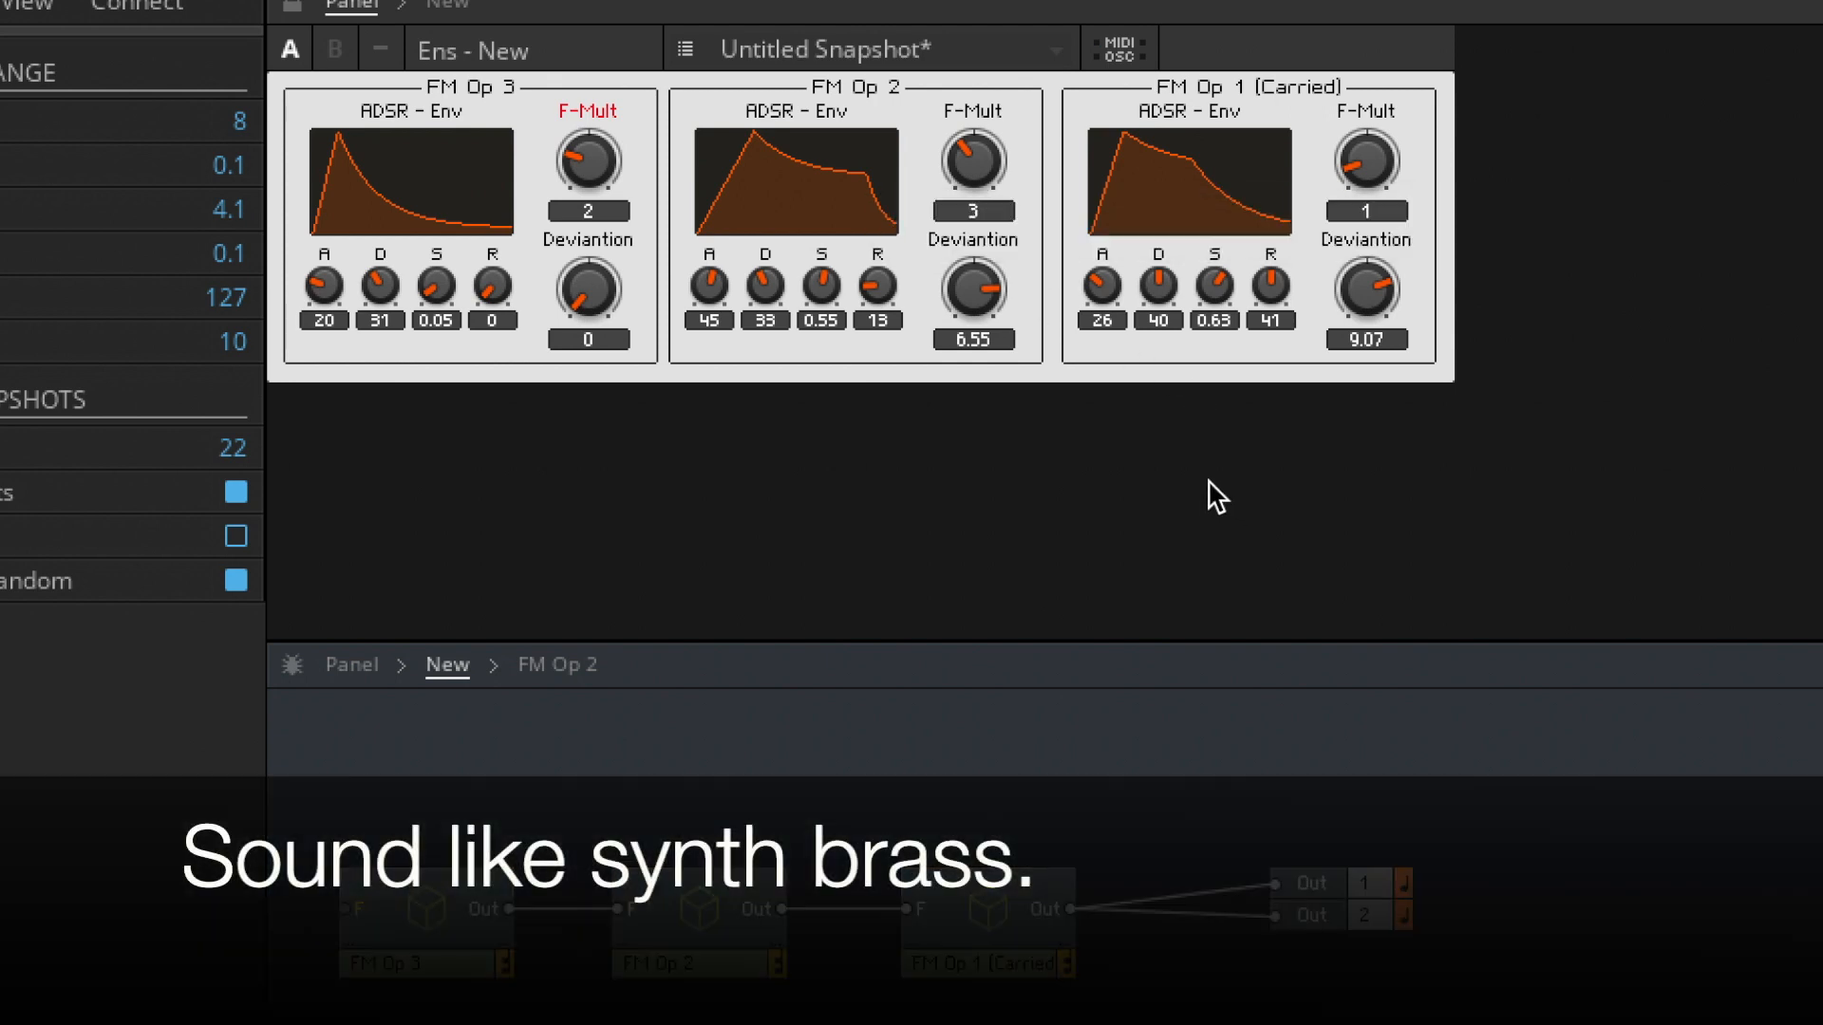
drag(1270, 283, 1272, 323)
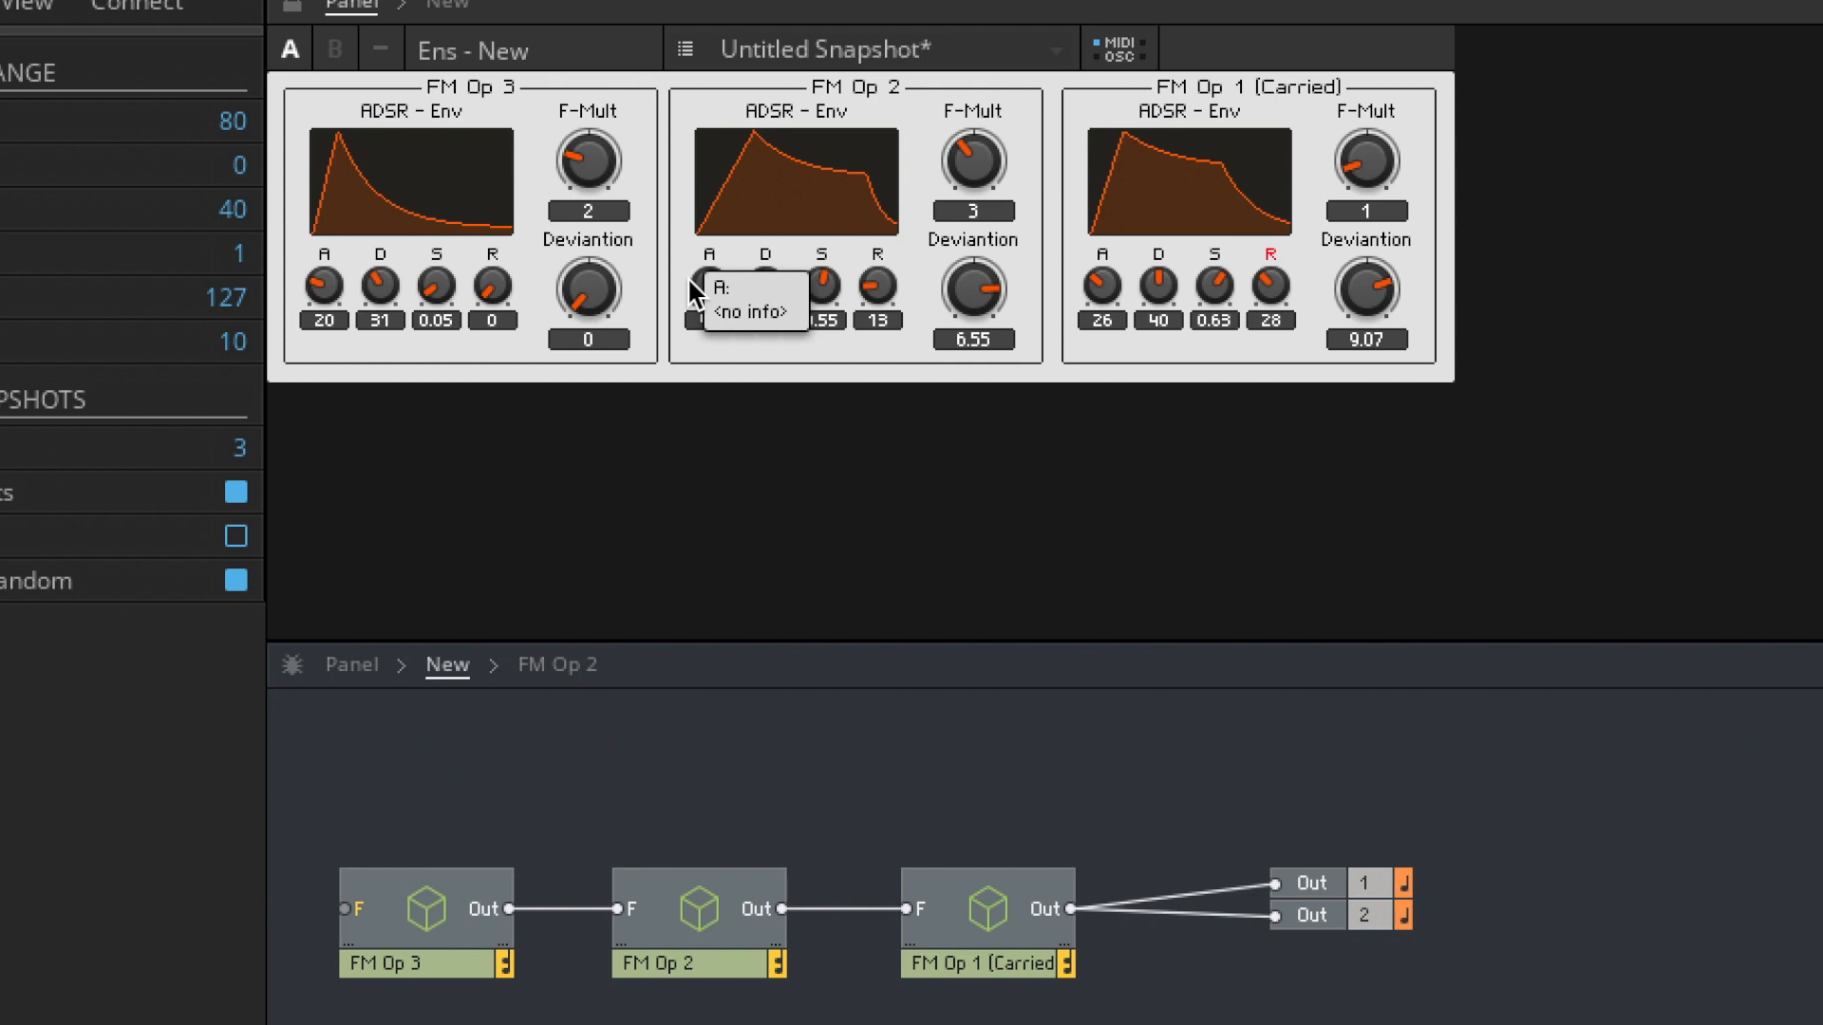
- Duplicate FM Op 3, wire the copy's output into FM Op 3's F input, and rename the copy FM Op 4
drag(394, 904, 215, 956)
drag(459, 912, 539, 911)
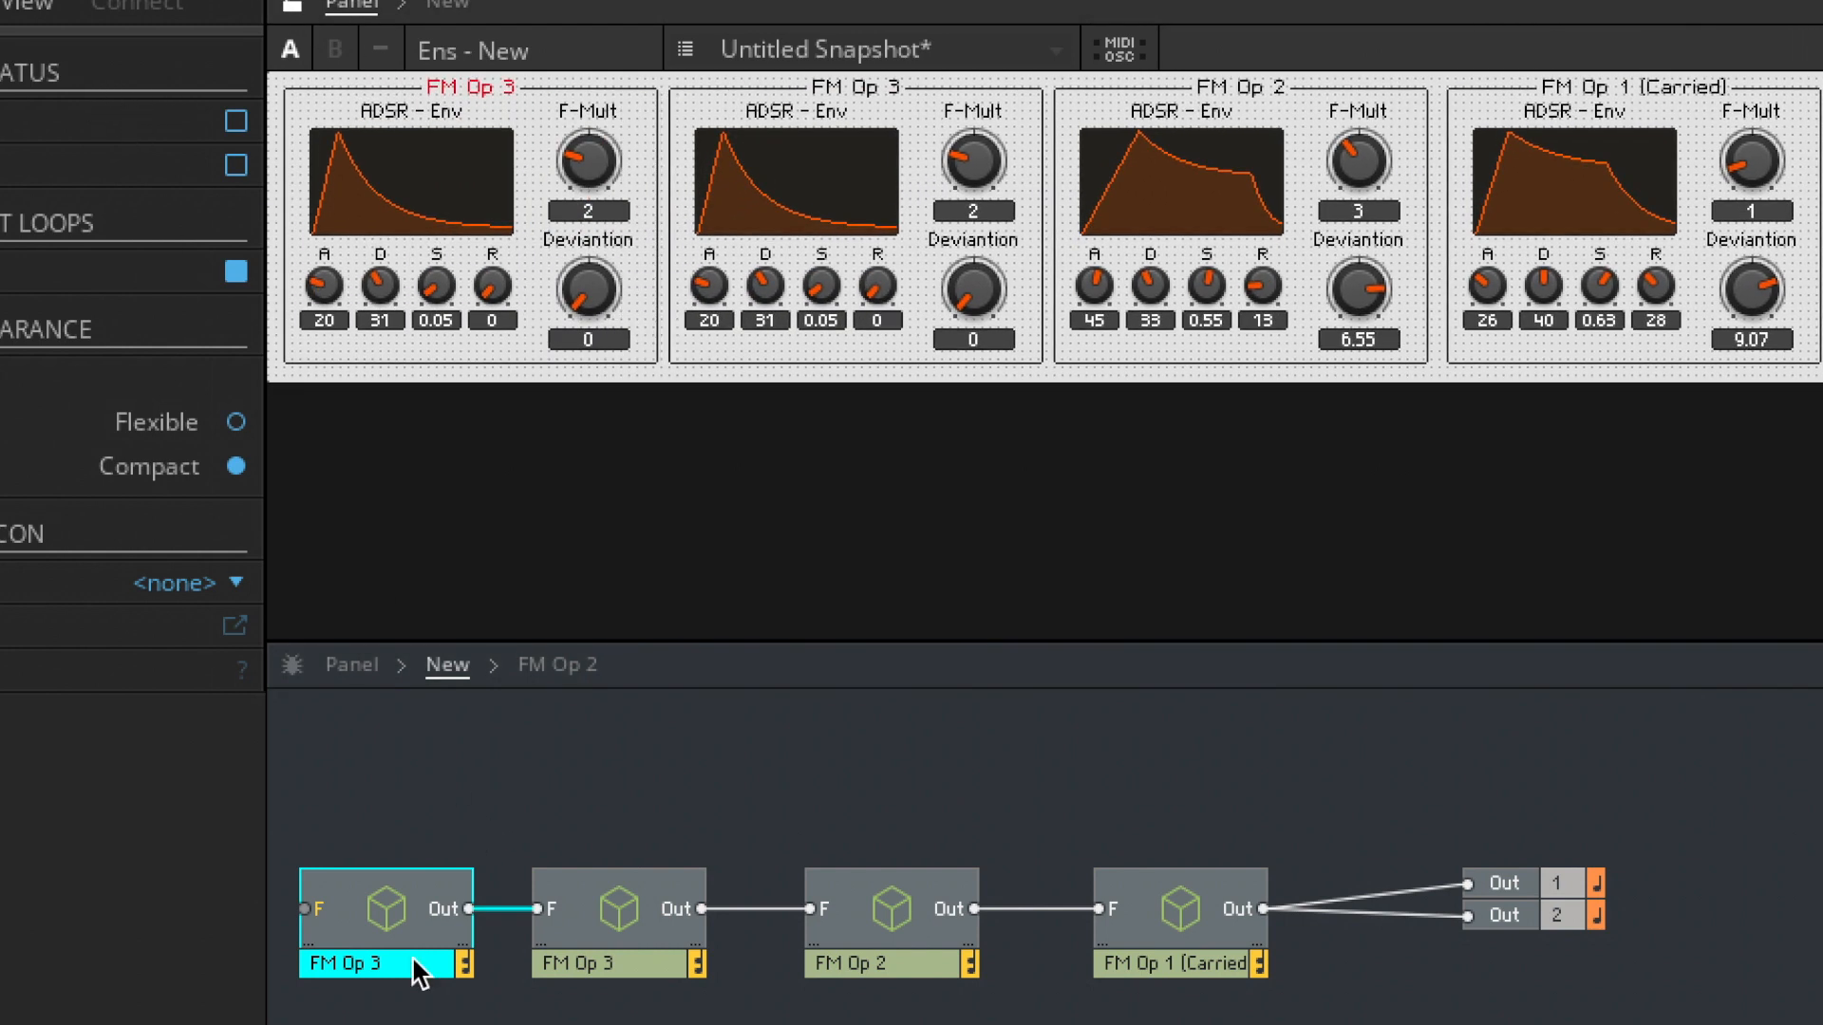
double_click(414, 965)
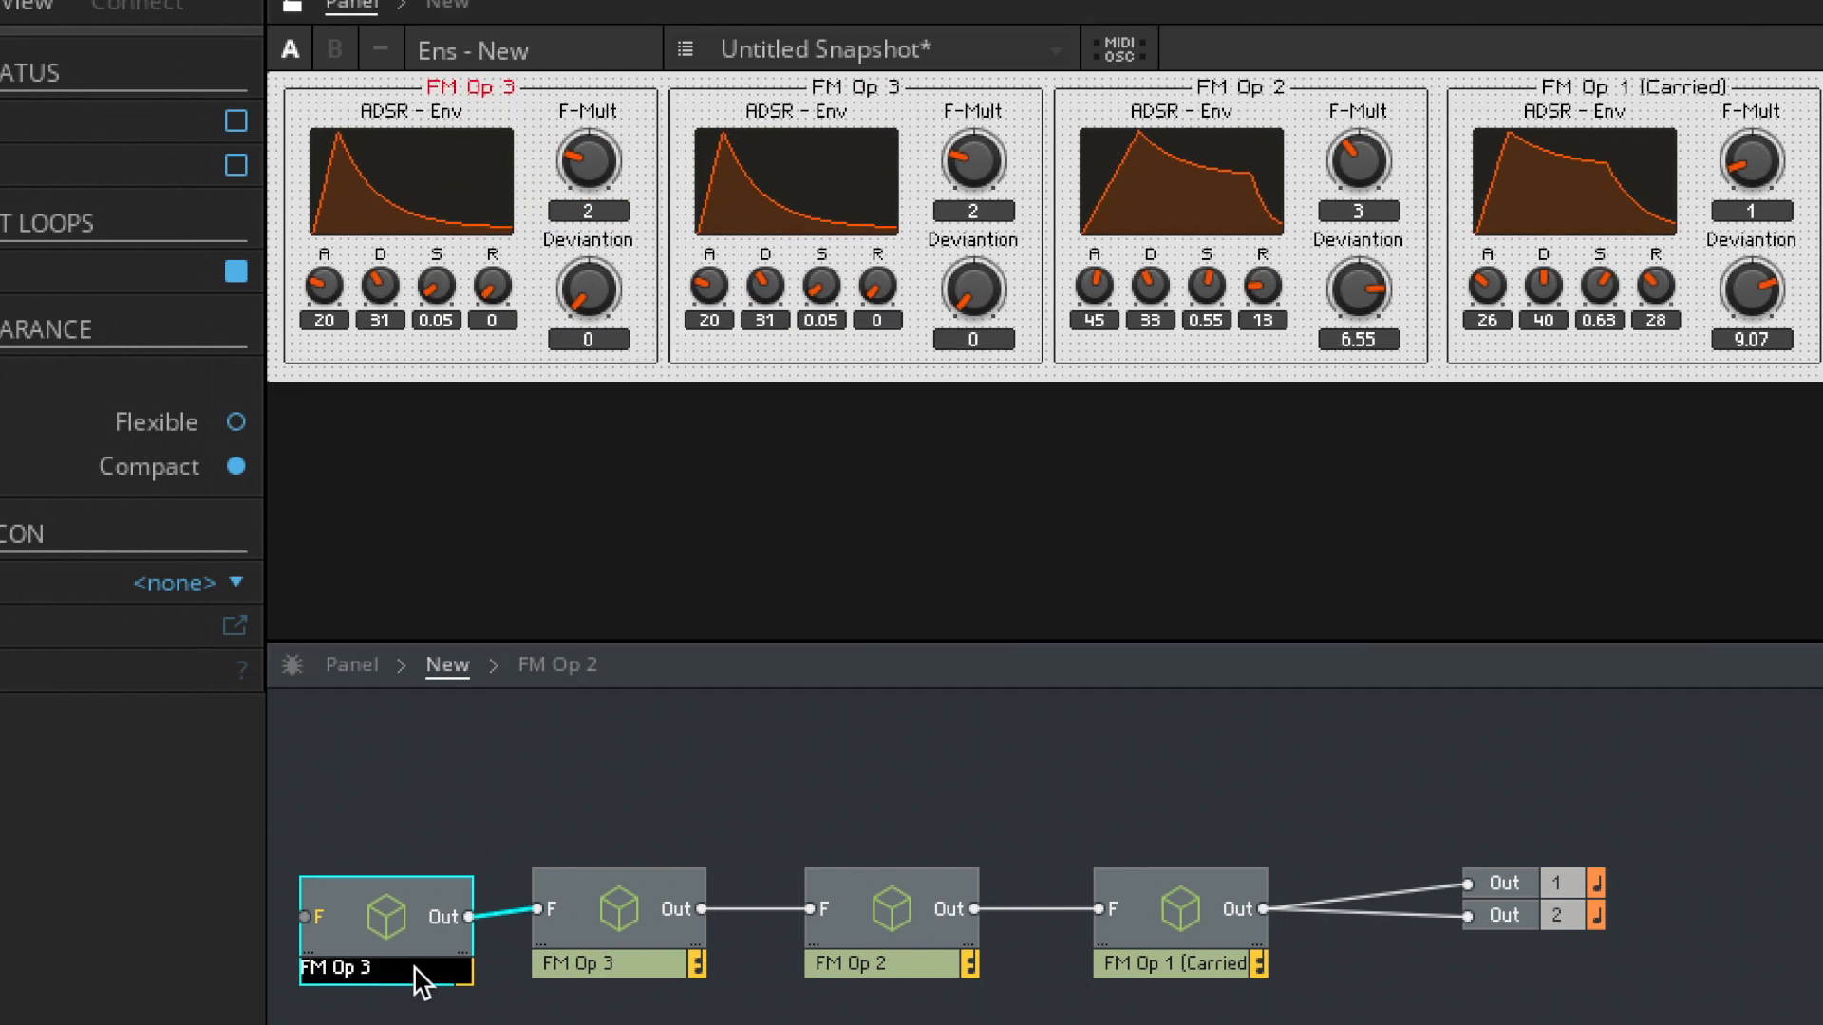
text(4)
key(Return)
- Line up the four FM Op macros in a compact, evenly spaced row next to the output module
drag(394, 919, 392, 913)
click(446, 1022)
drag(1262, 1023, 936, 919)
drag(938, 955, 885, 967)
click(1119, 988)
drag(1138, 967, 563, 960)
click(1001, 998)
drag(1002, 971, 355, 940)
drag(399, 947, 700, 953)
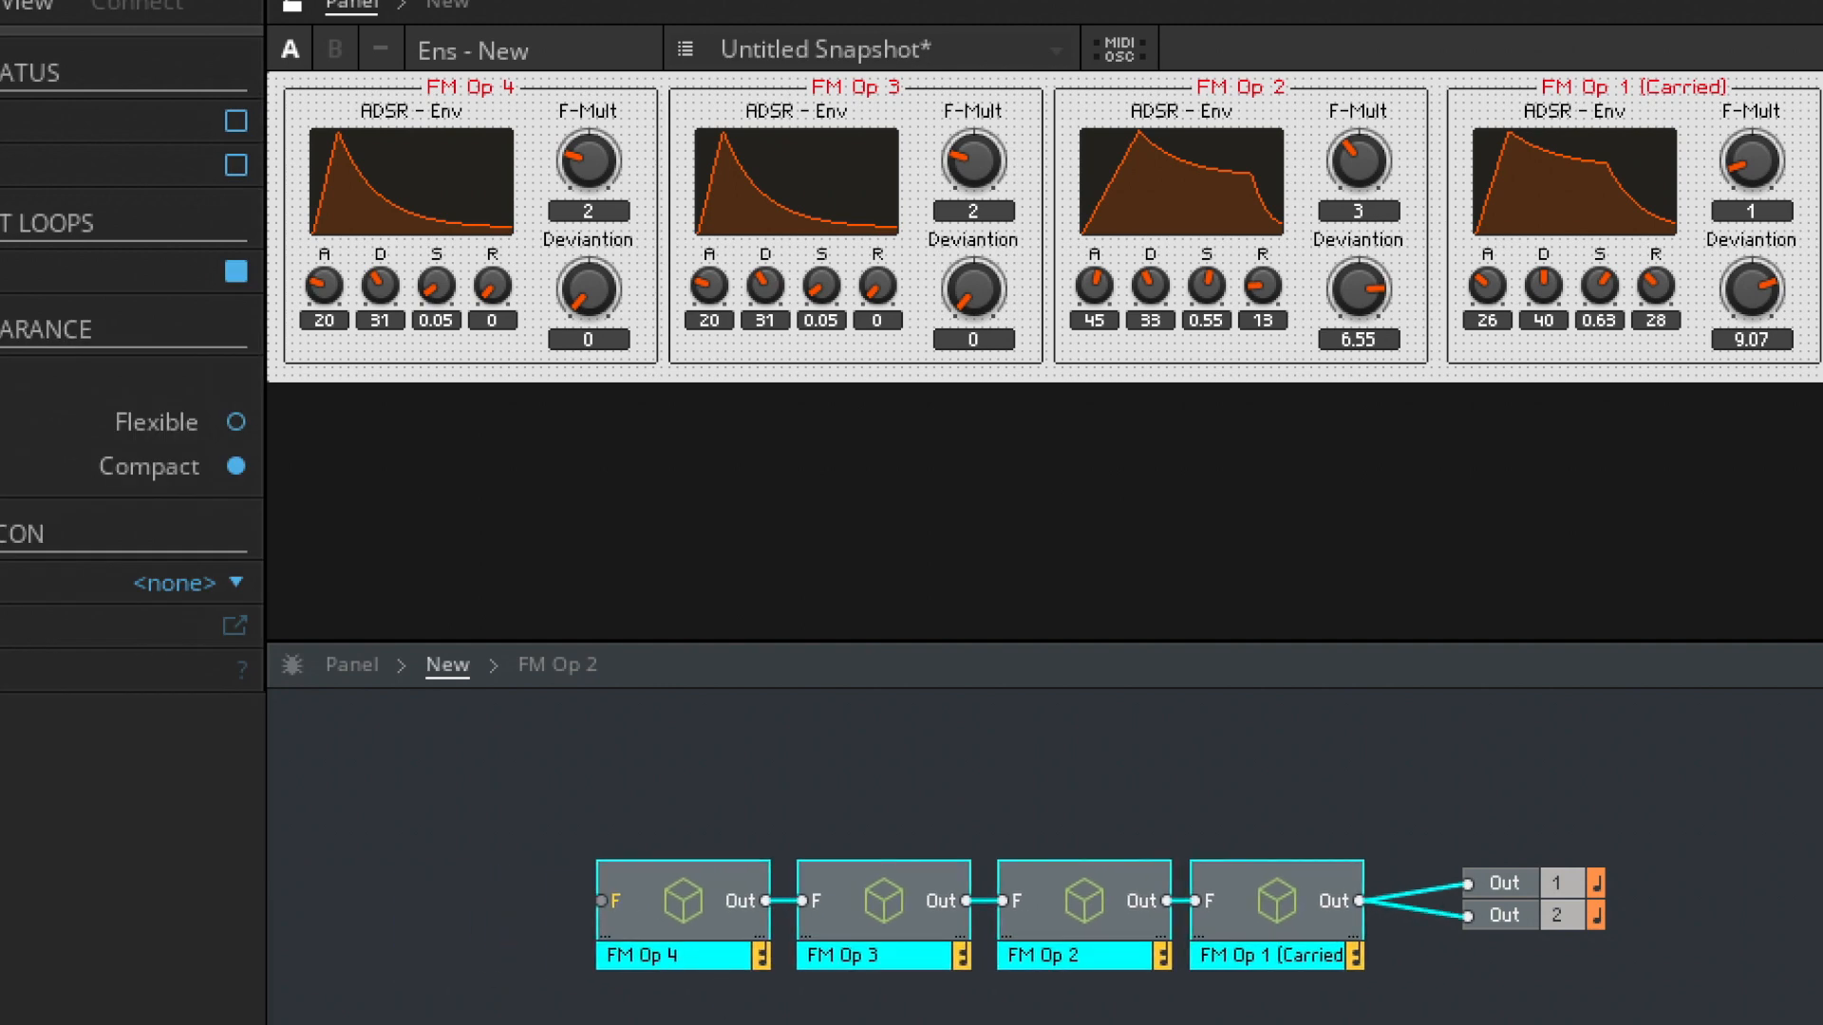
click(721, 992)
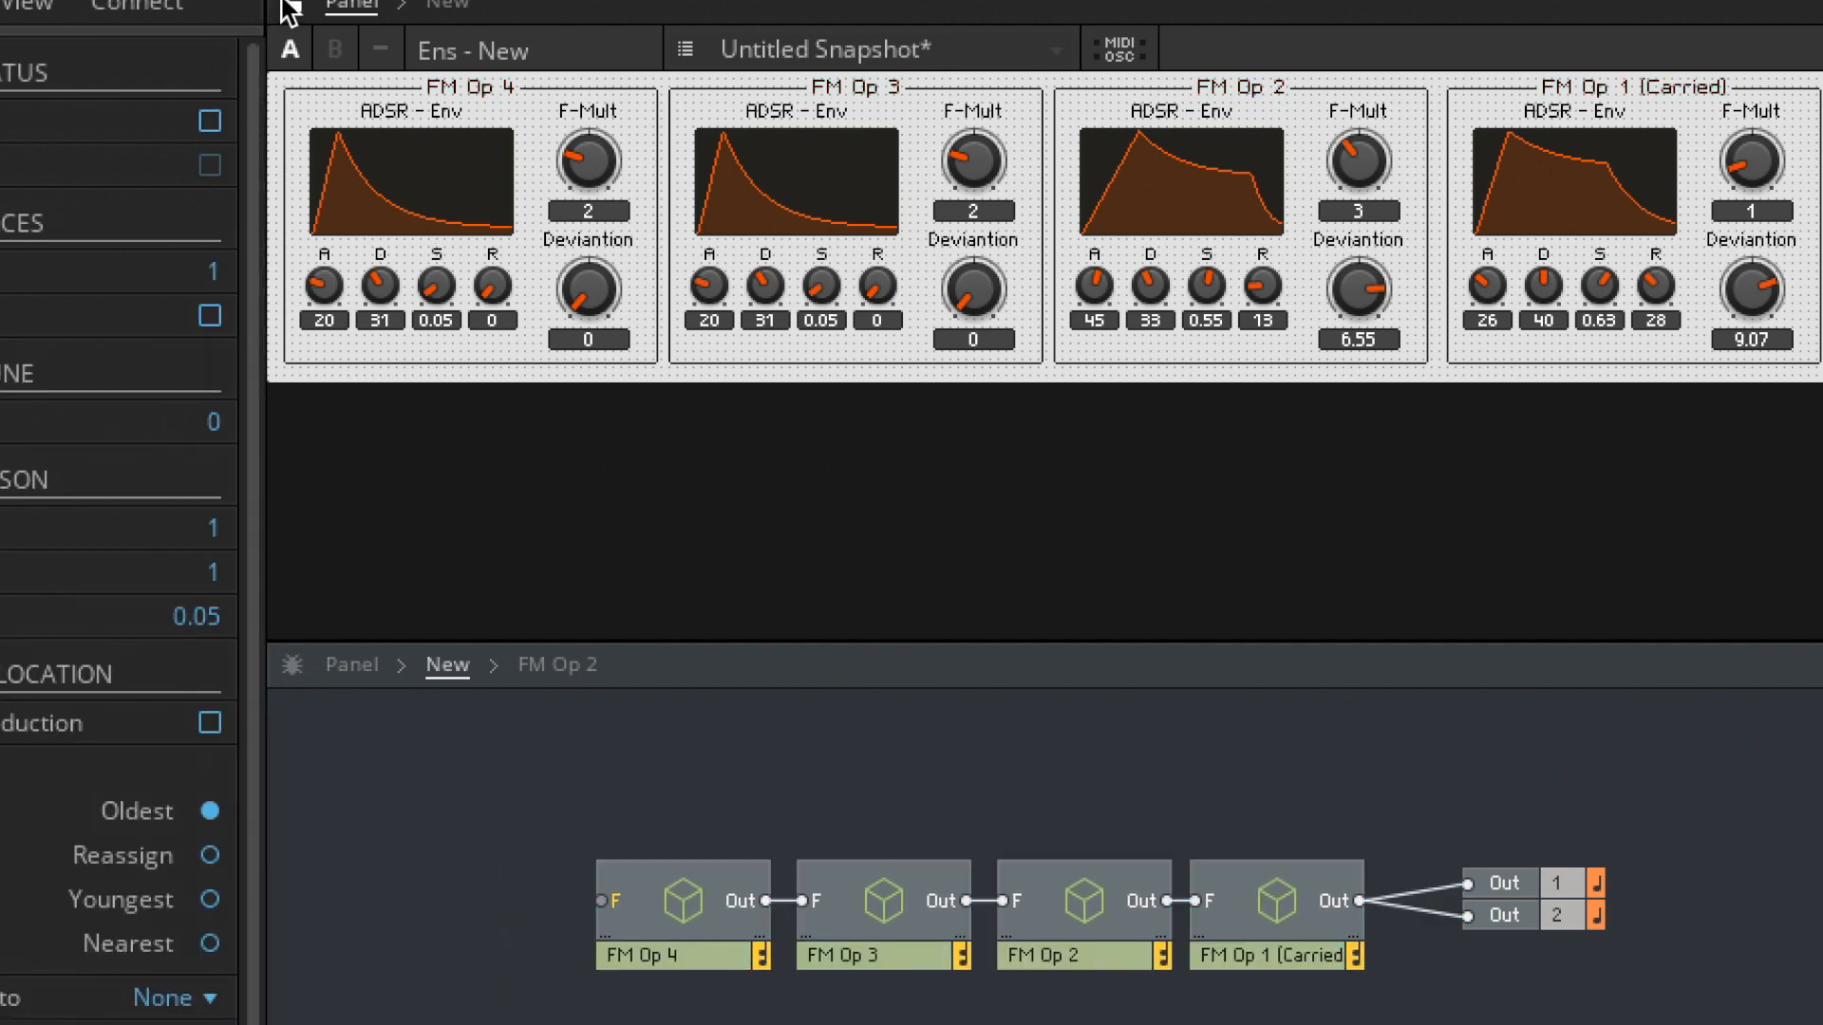
- Set FM Op 4's F-Mult to 5.4, attack to 28 and sustain to 0, and FM Op 3's Deviantion to 4.91 and sustain to 0.22
drag(588, 161, 598, 68)
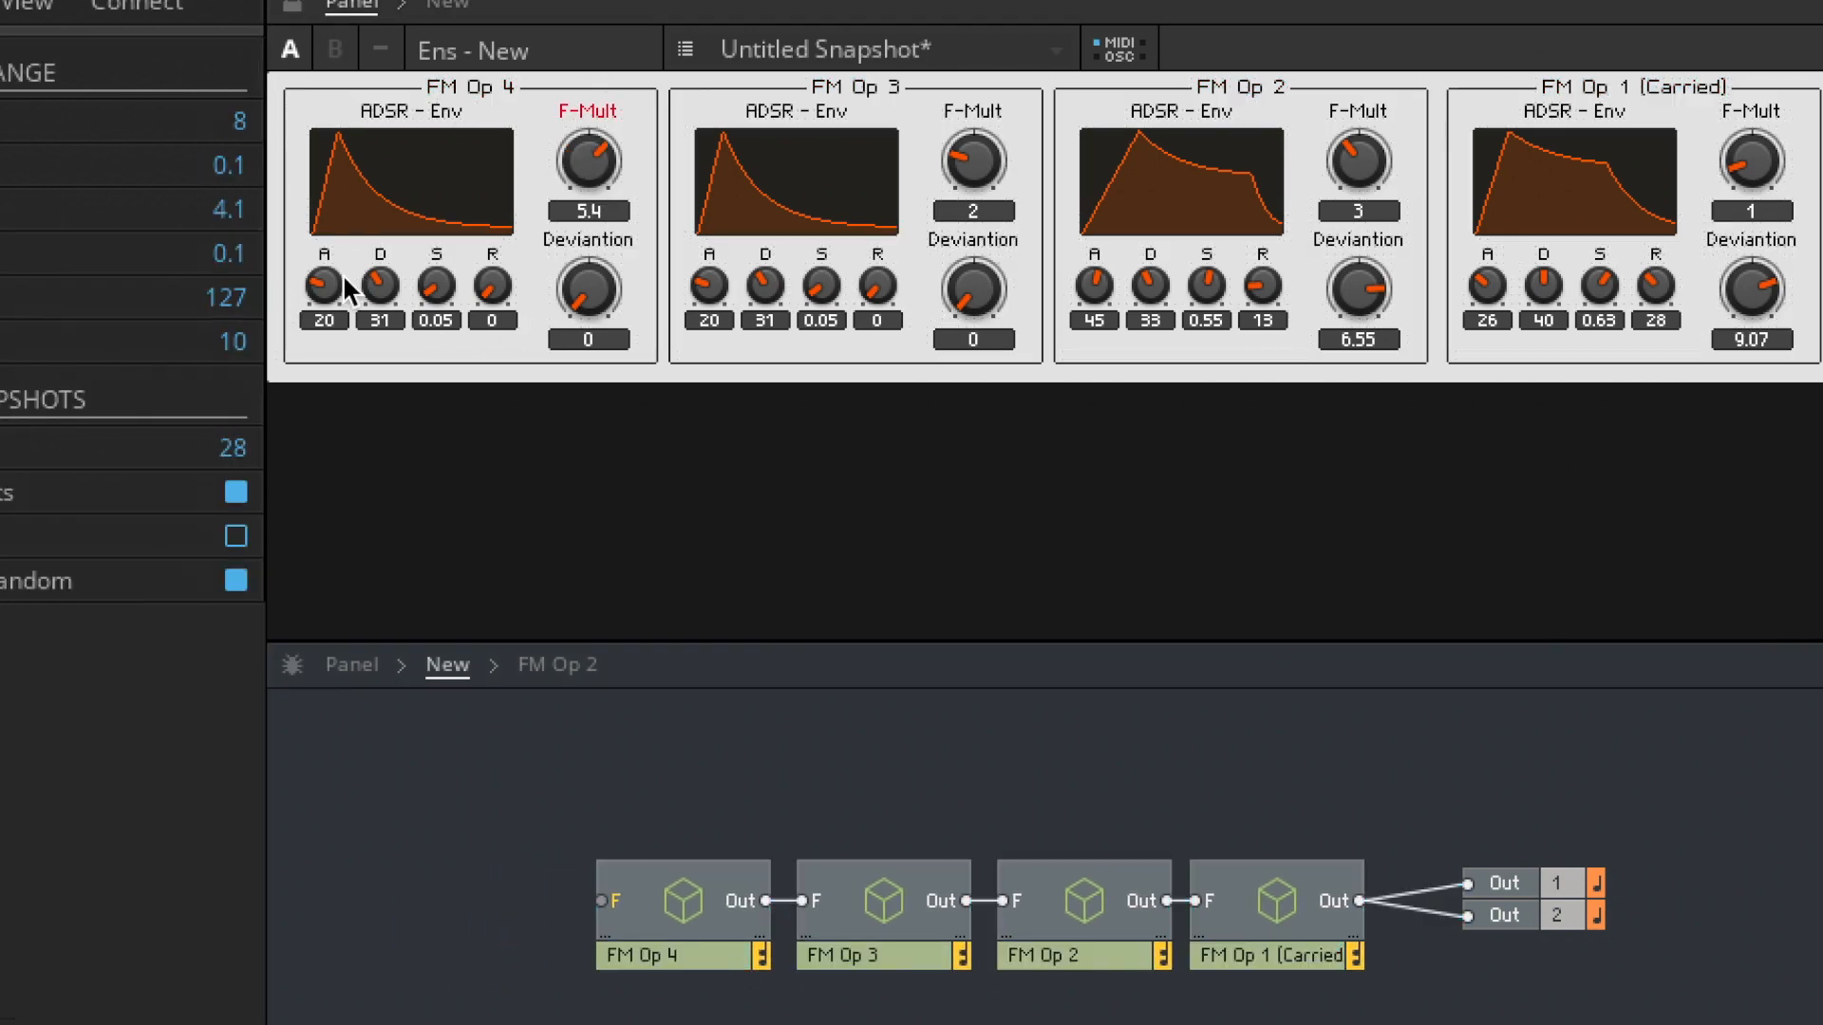
drag(325, 288, 332, 275)
drag(973, 287, 982, 135)
drag(441, 288, 454, 235)
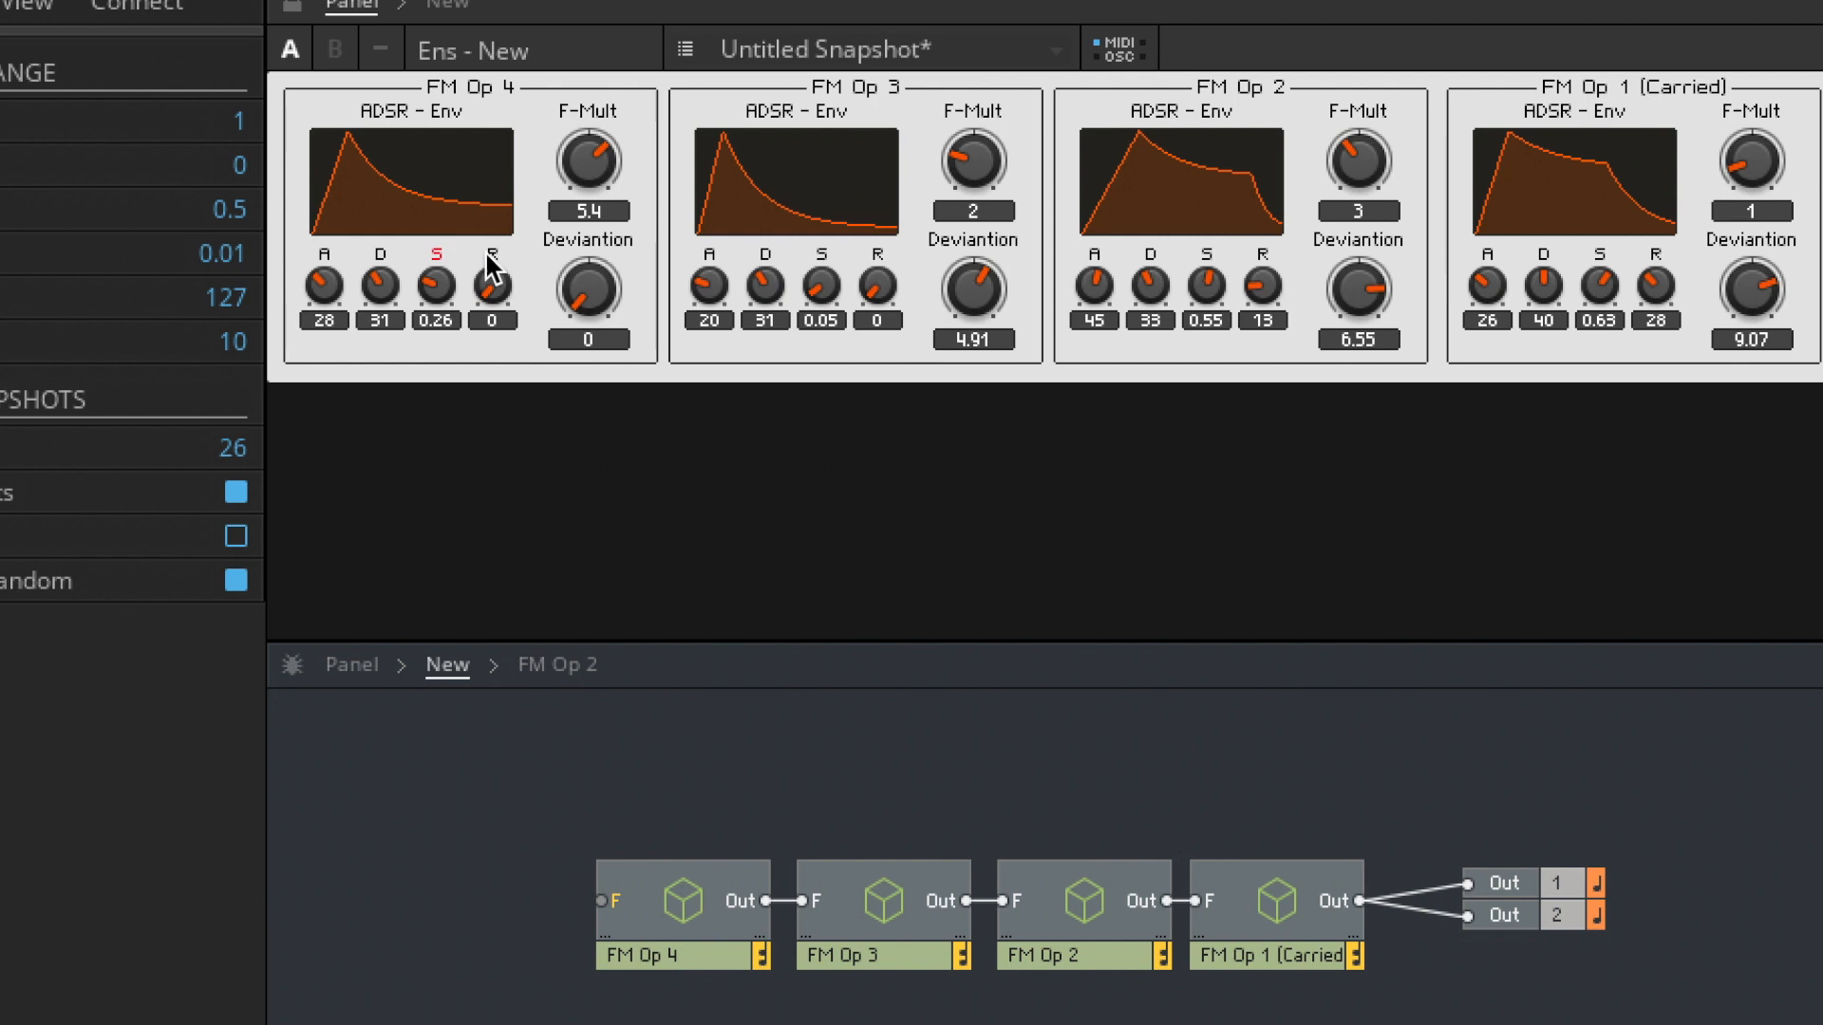
drag(821, 285, 836, 252)
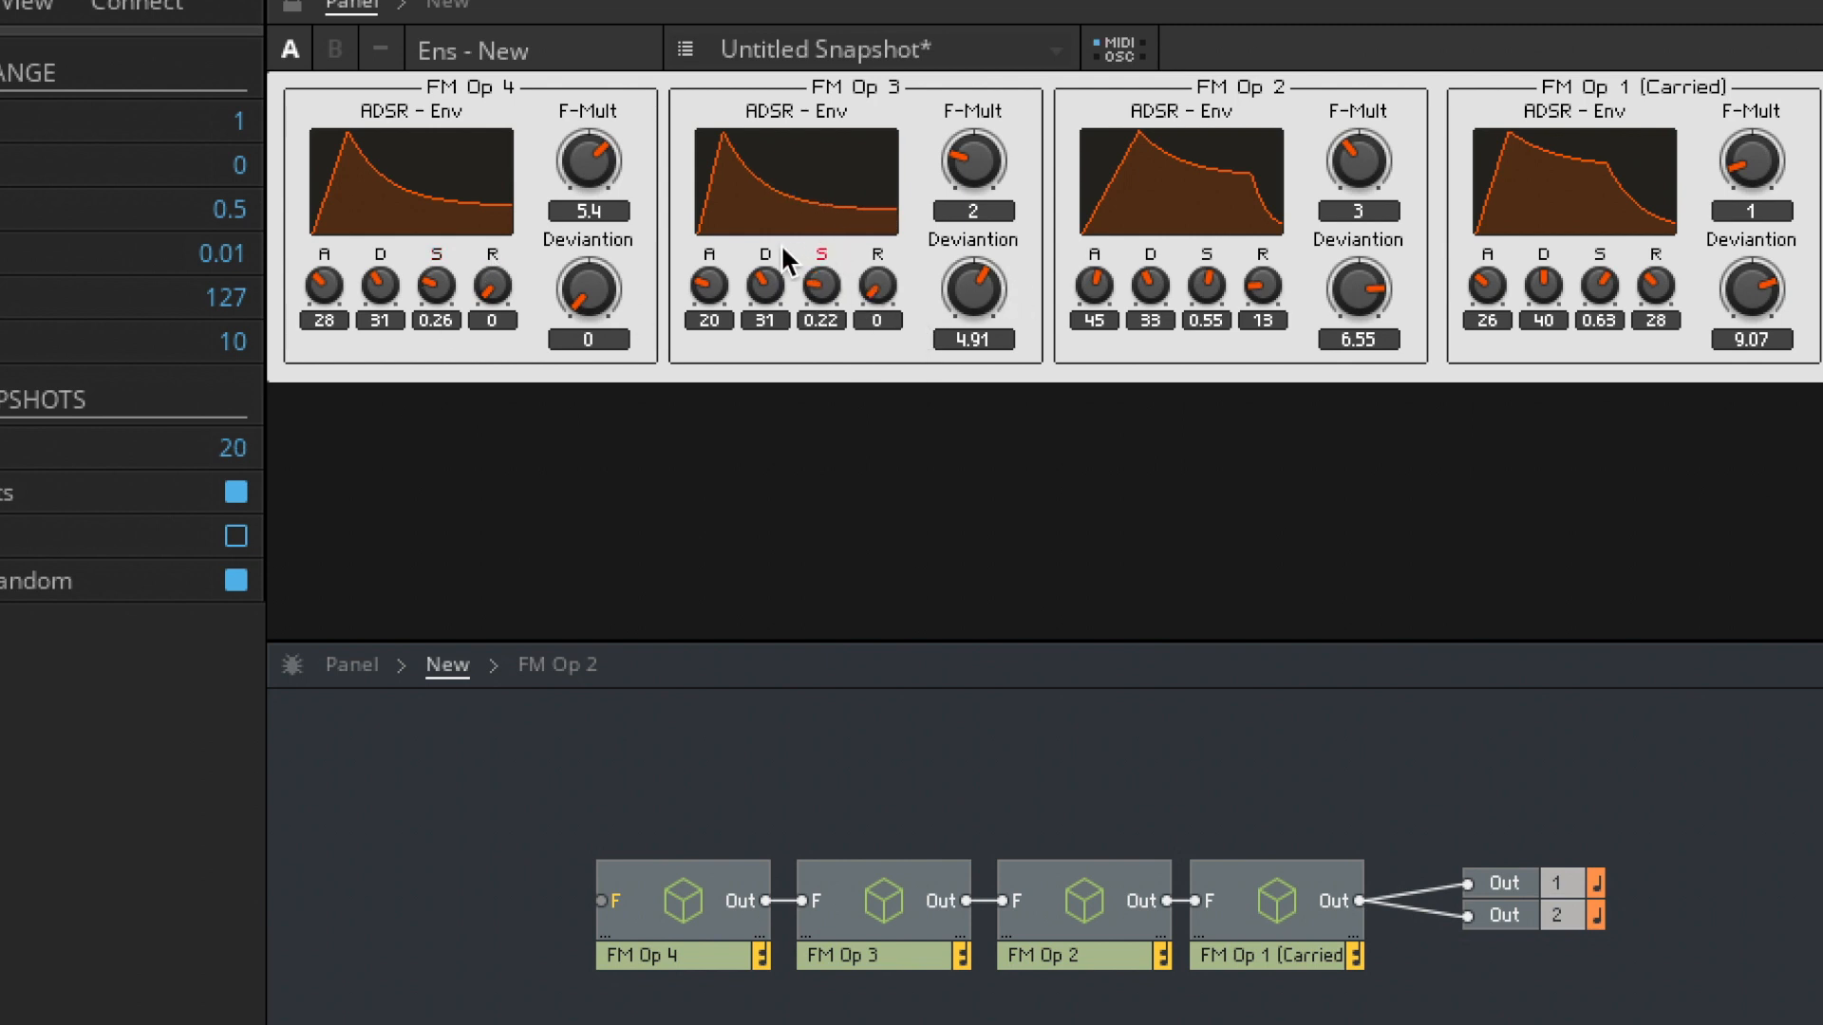
drag(440, 310, 460, 437)
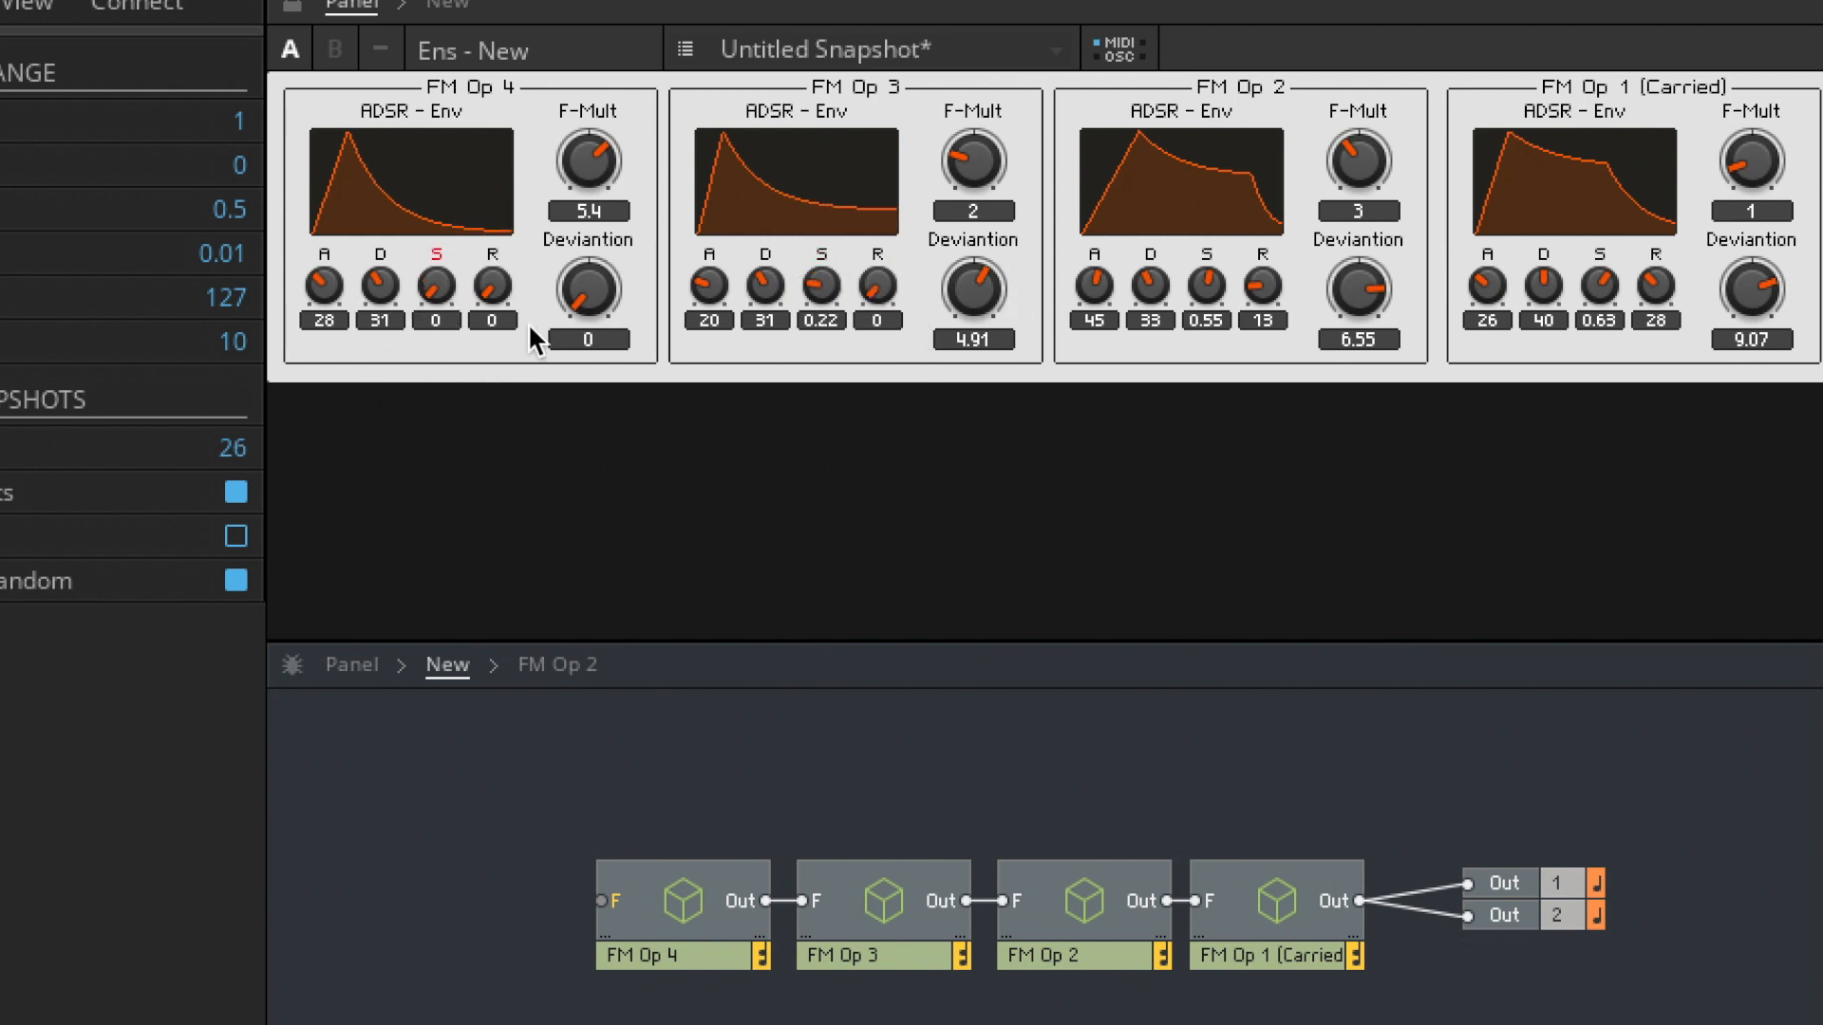
- Set FM Op 4's Deviantion to 0.13 and F-Mult to 6, FM Op 3's F-Mult to 1 and Deviantion to 2.64, and FM Op 2's Deviantion to 3.21
drag(575, 302, 732, 305)
drag(612, 176, 603, 142)
drag(987, 157, 976, 142)
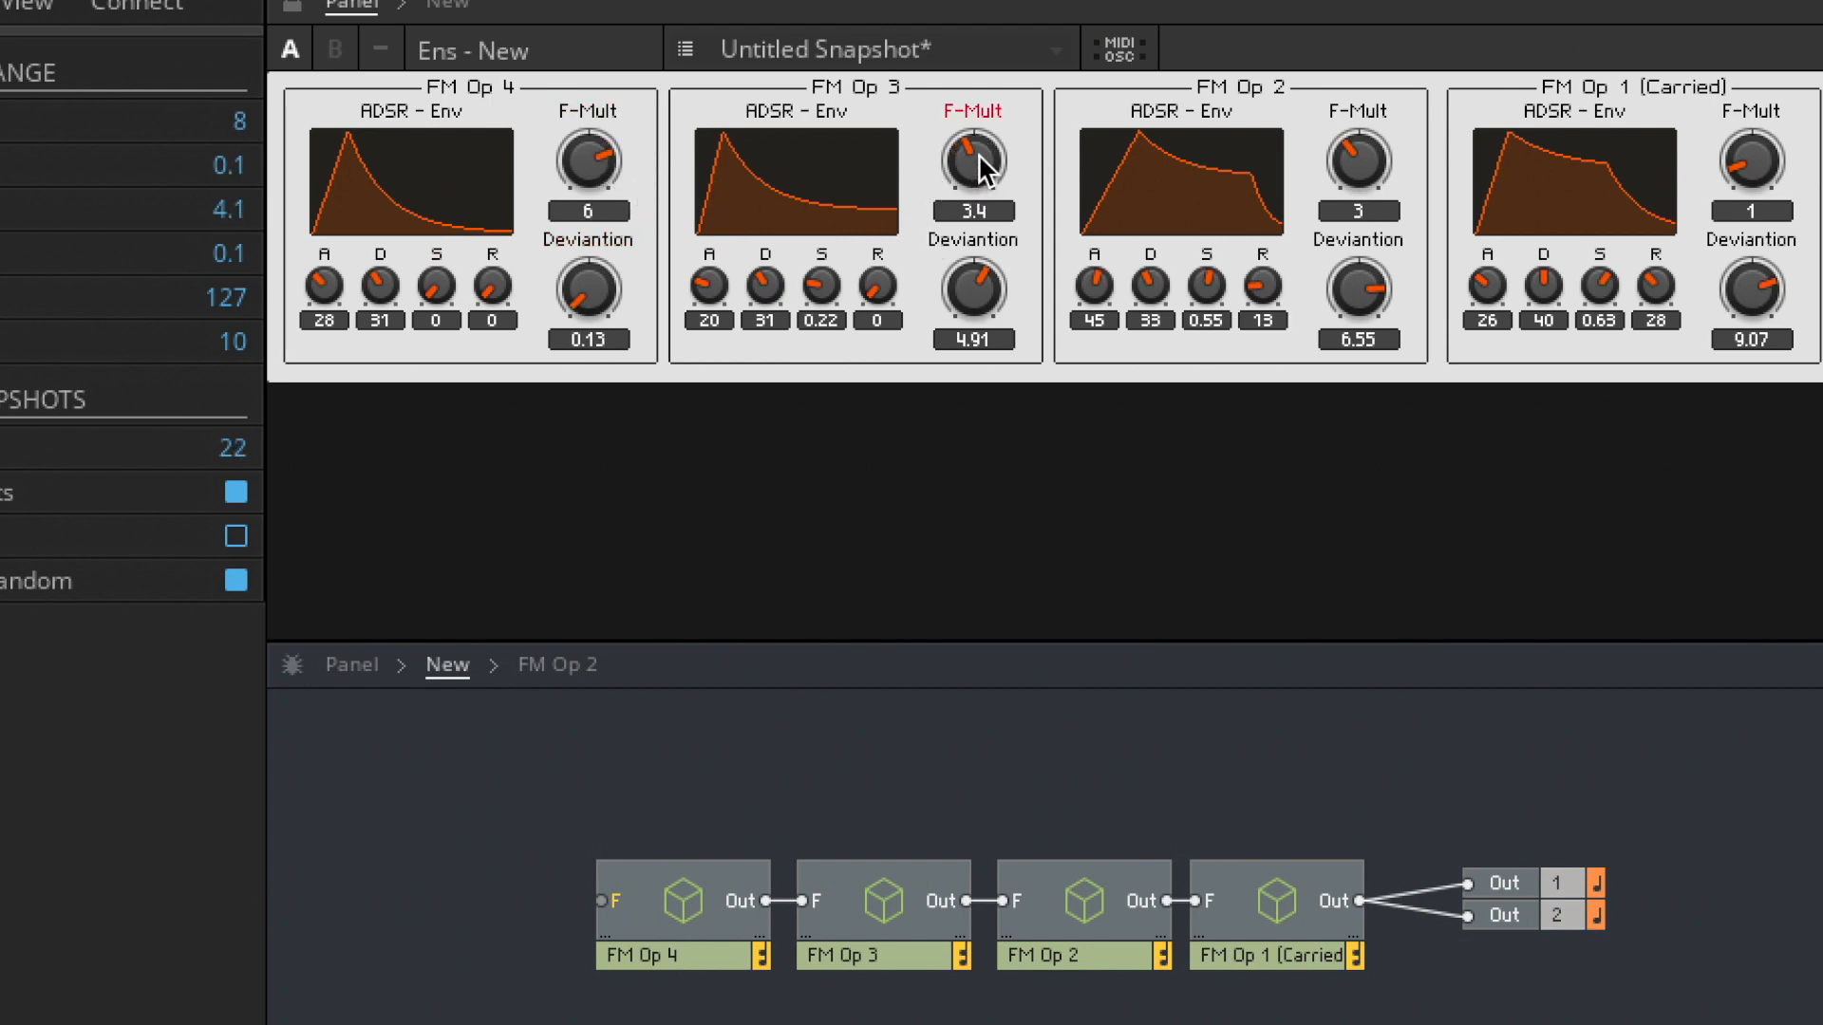
drag(977, 152, 976, 232)
drag(978, 289, 953, 361)
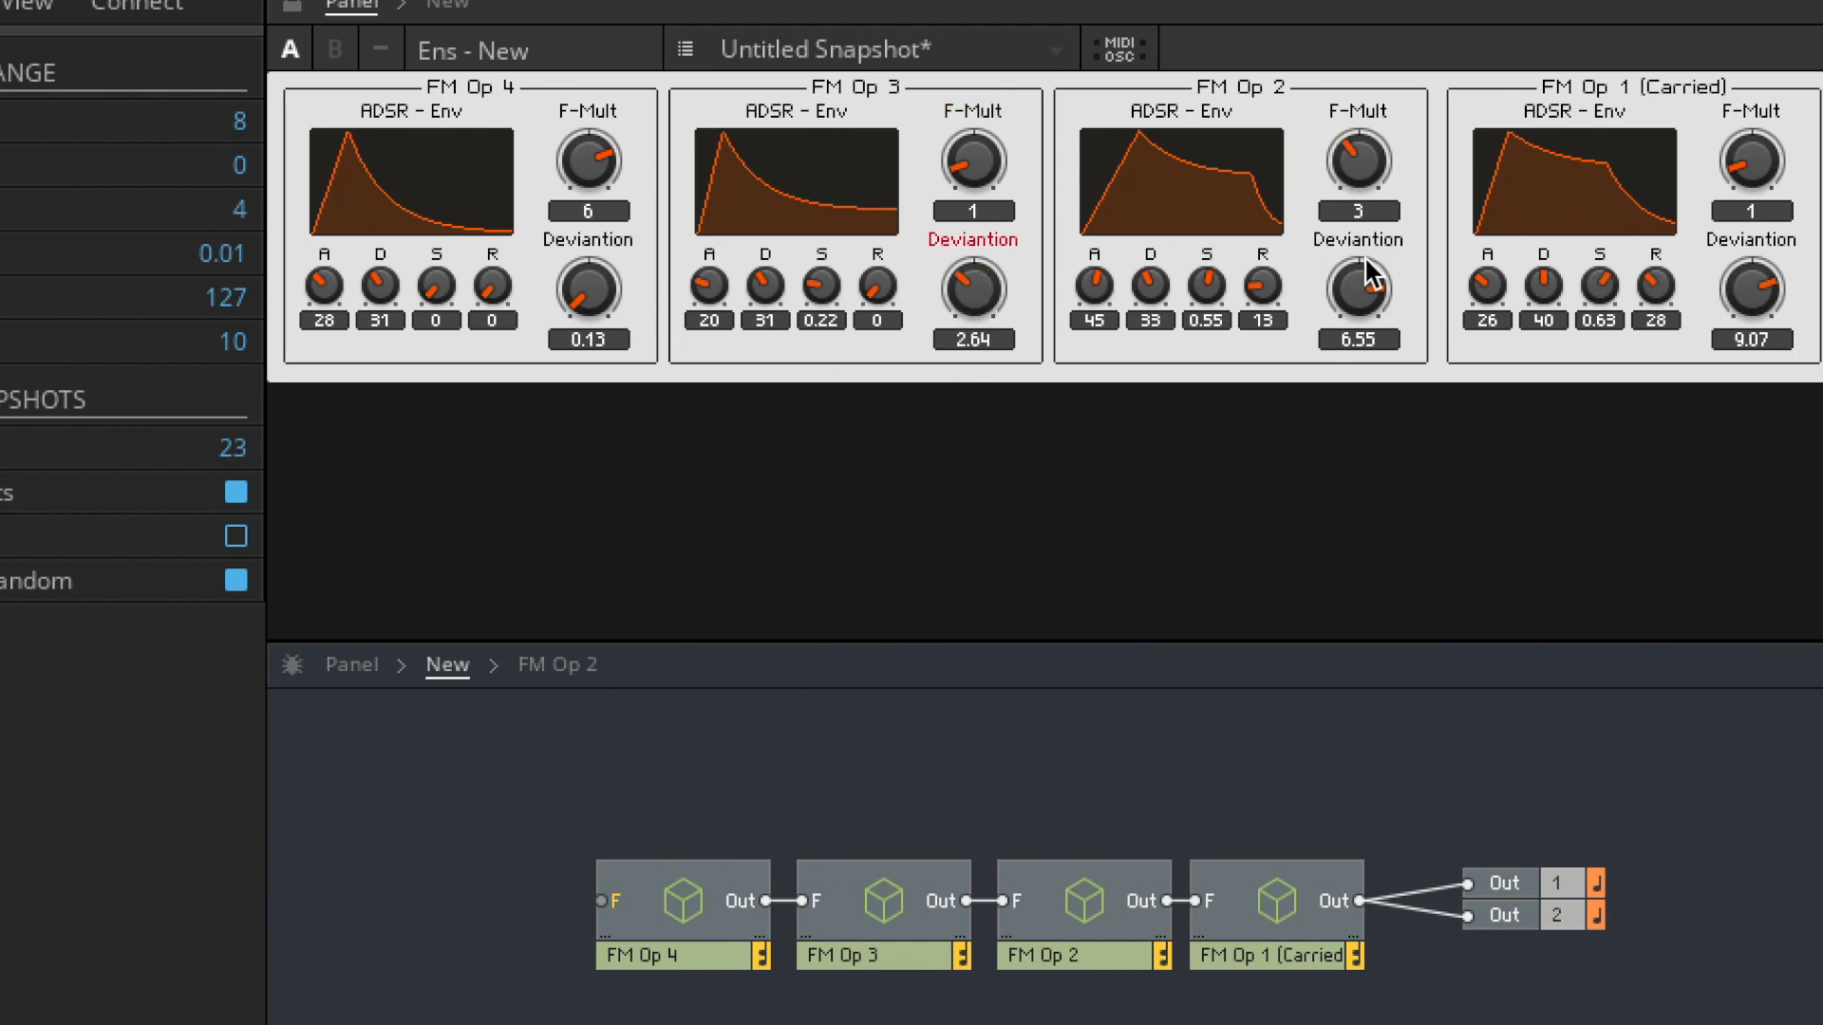
drag(1358, 285, 1352, 401)
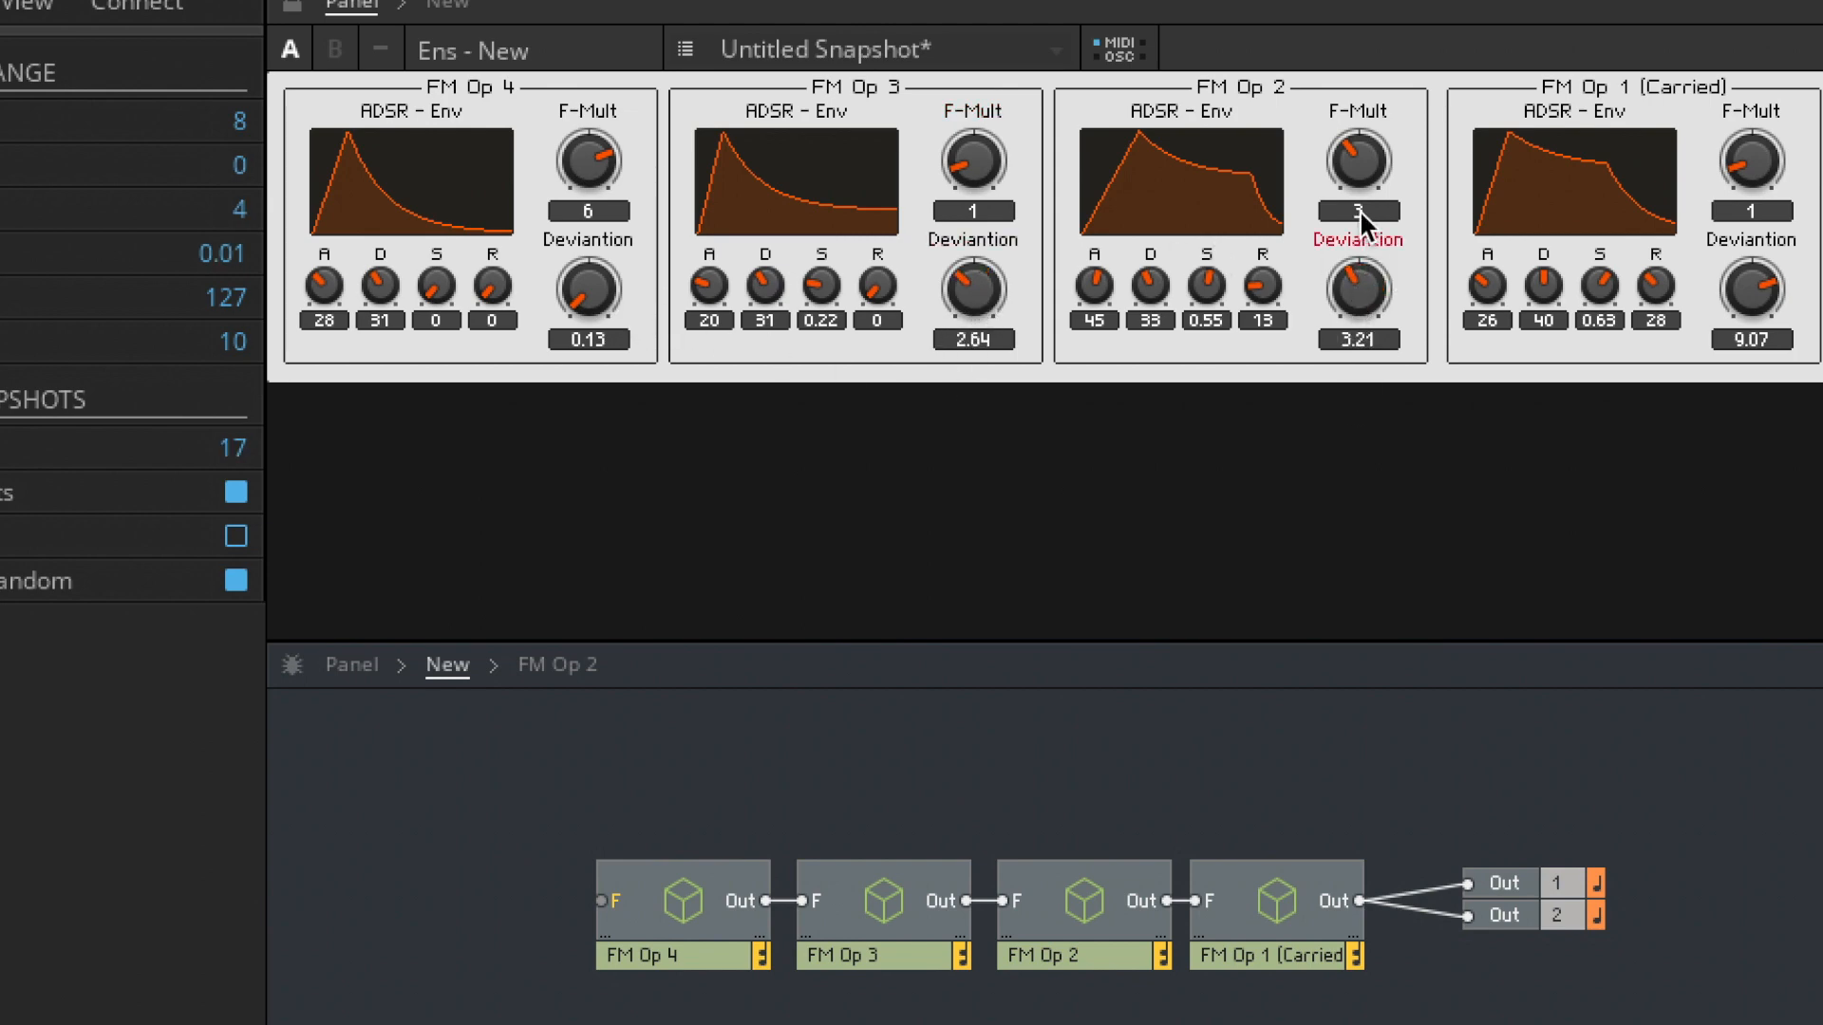
- Set FM Op 2's F-Mult to 1.4
drag(1357, 163, 1350, 209)
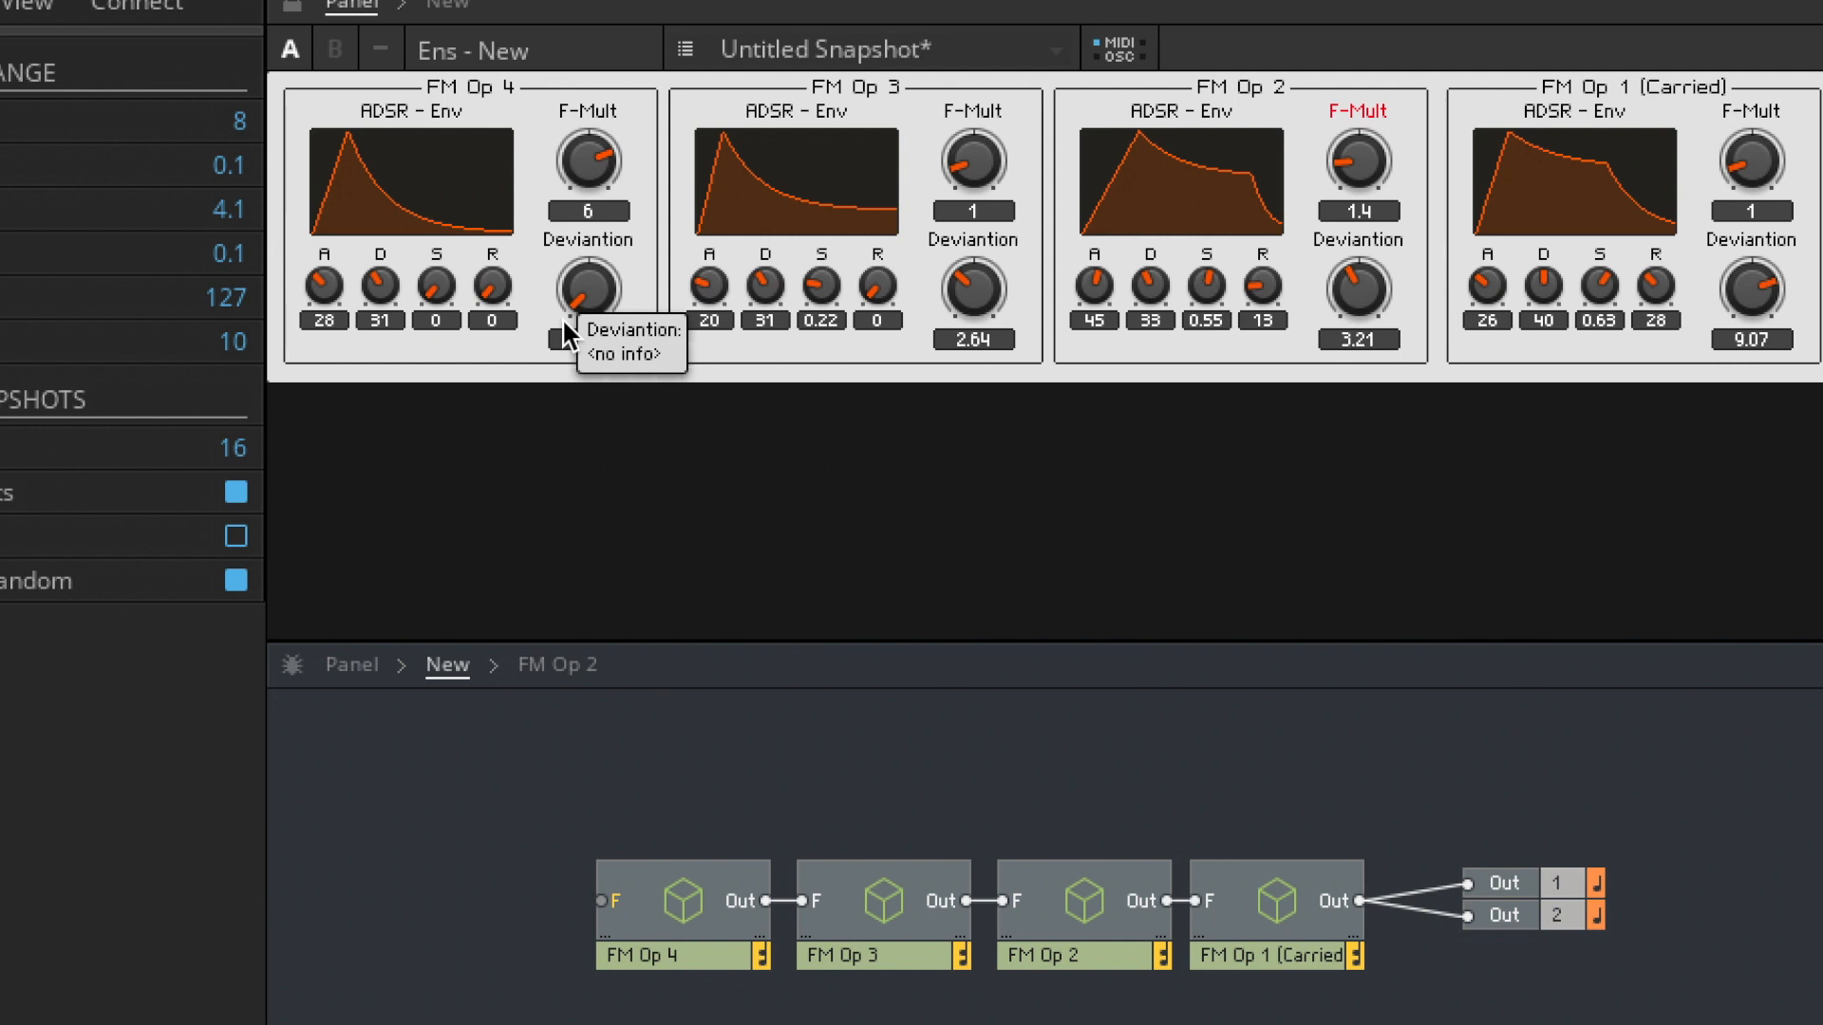
click(1448, 567)
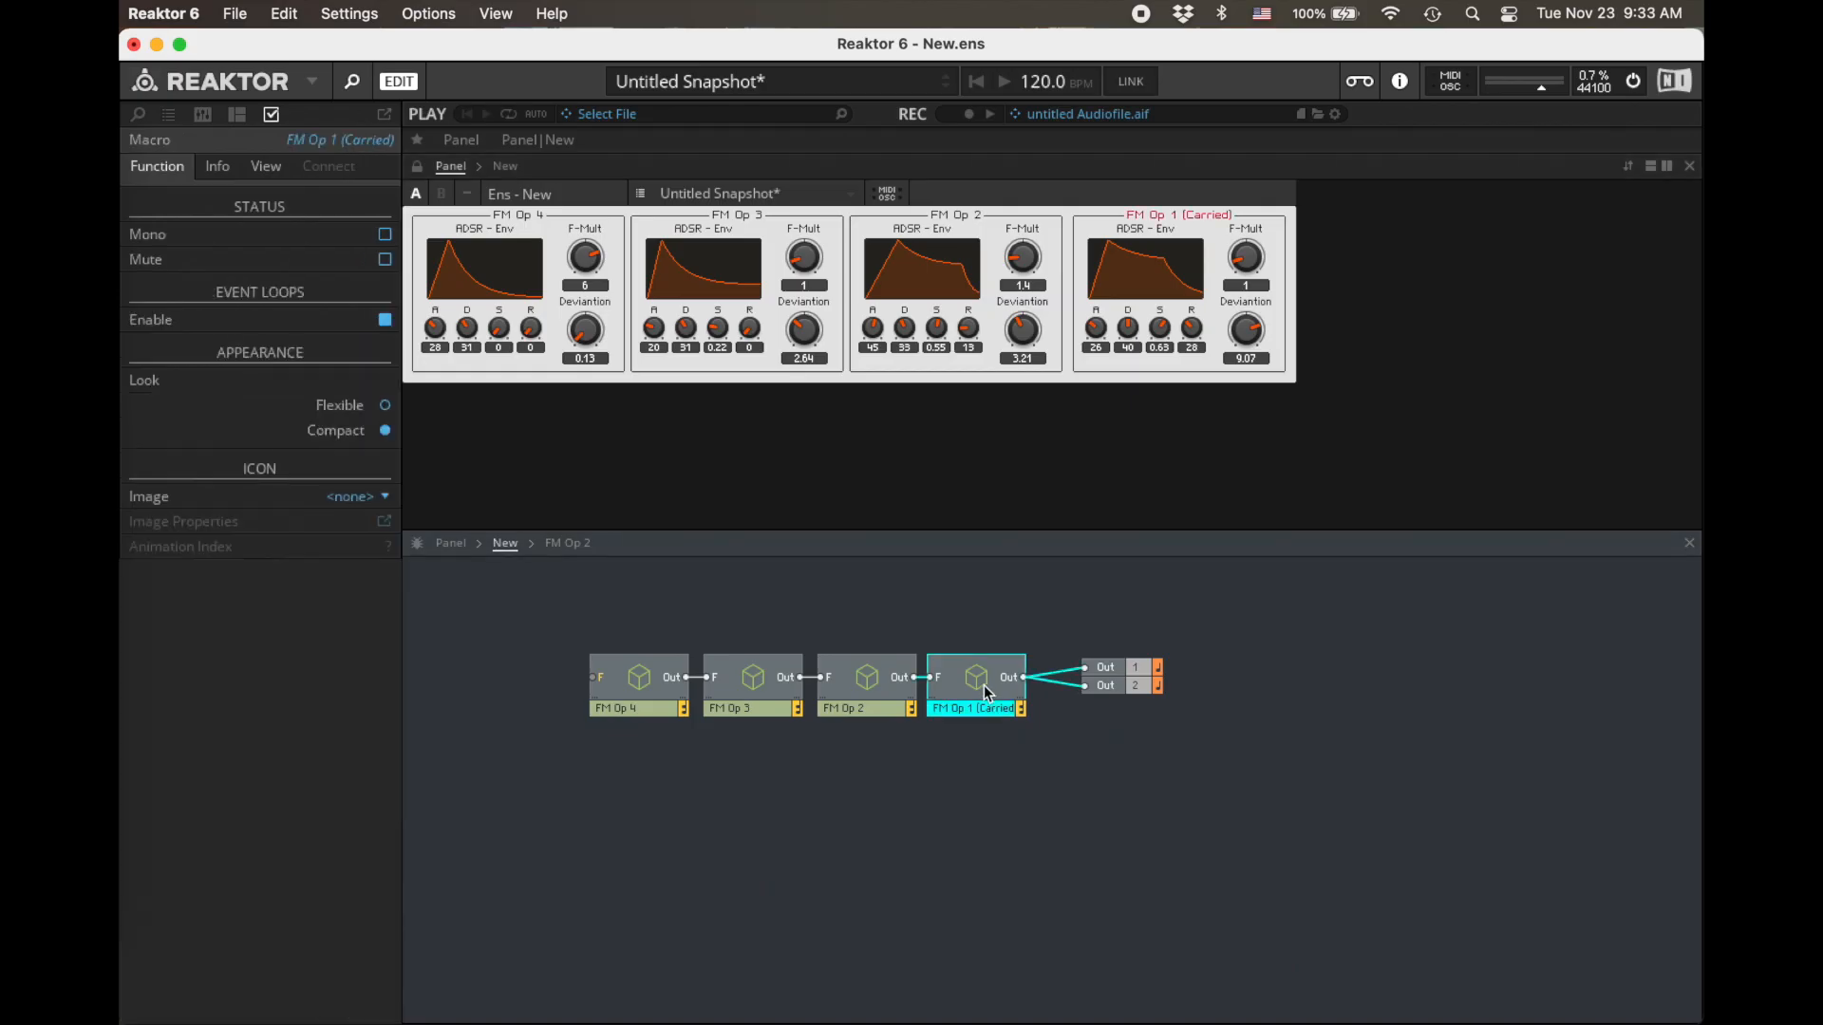
- Open the FM Op 1 (Carried) macro's structure and examine its Sine FM oscillator and the NotePitch, Exp and F-Mult multiplier chain
double_click(1280, 907)
click(984, 685)
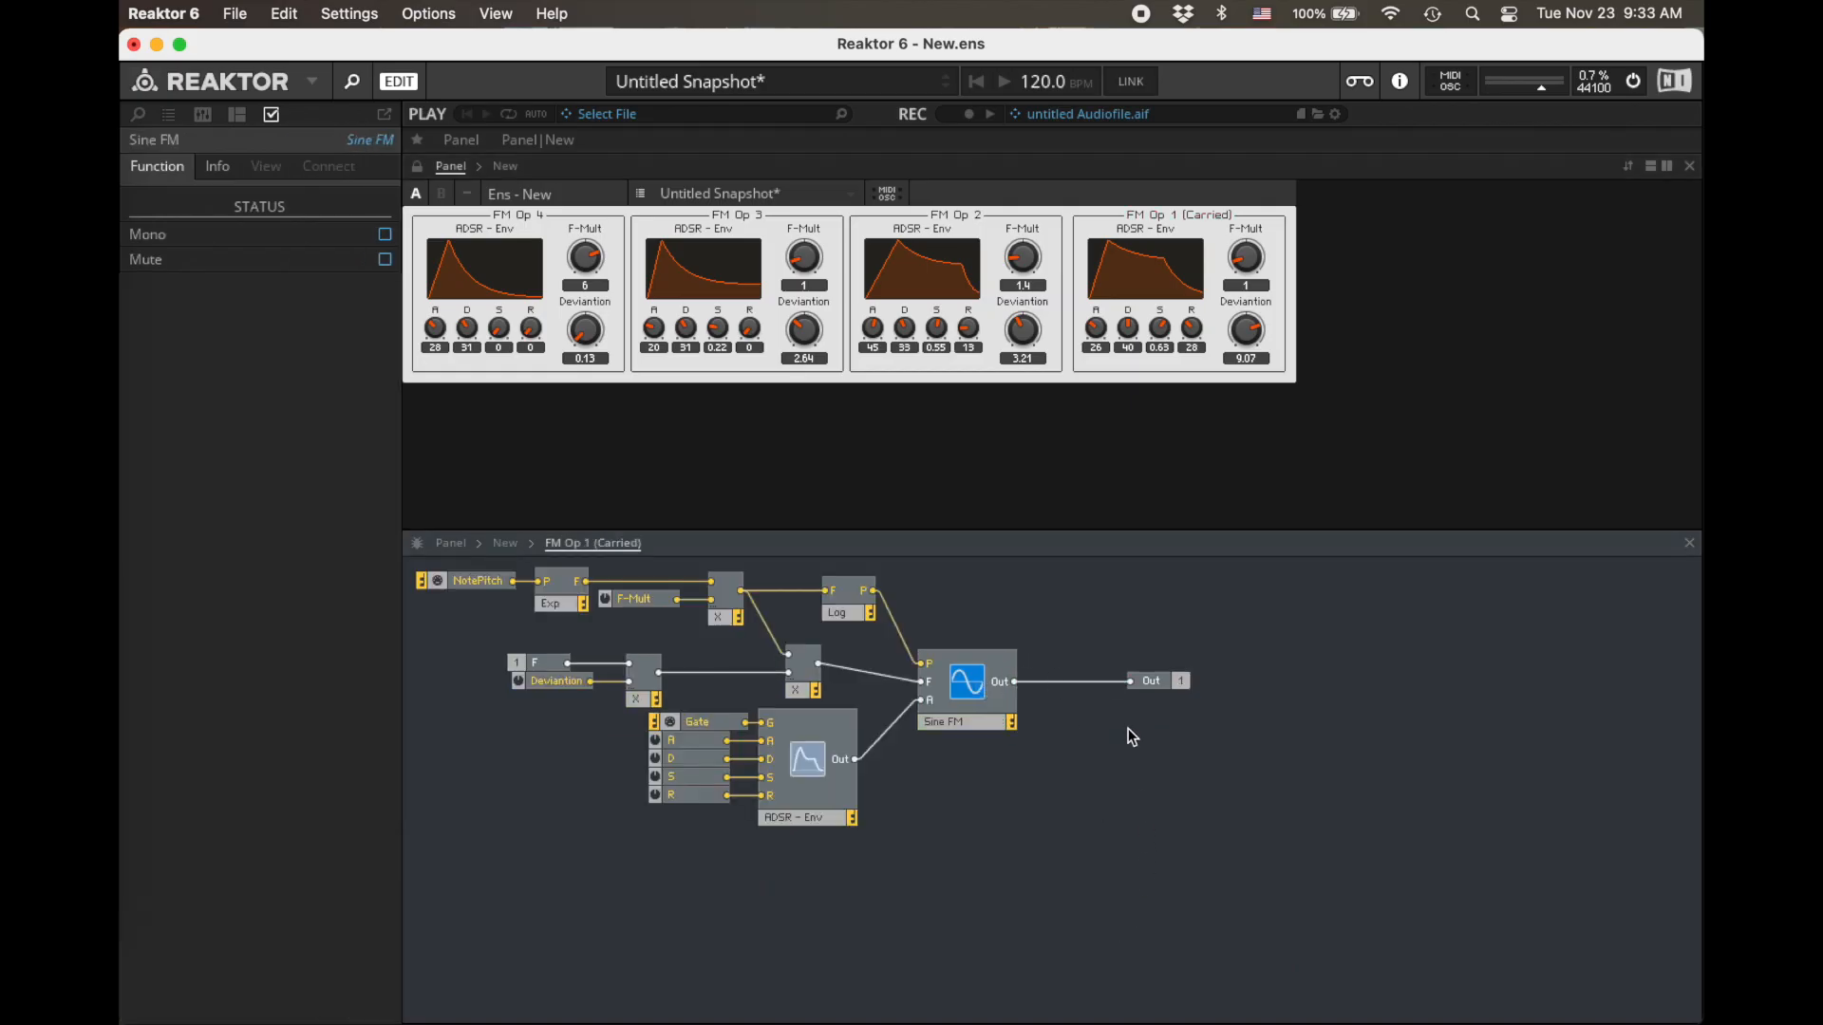
click(960, 725)
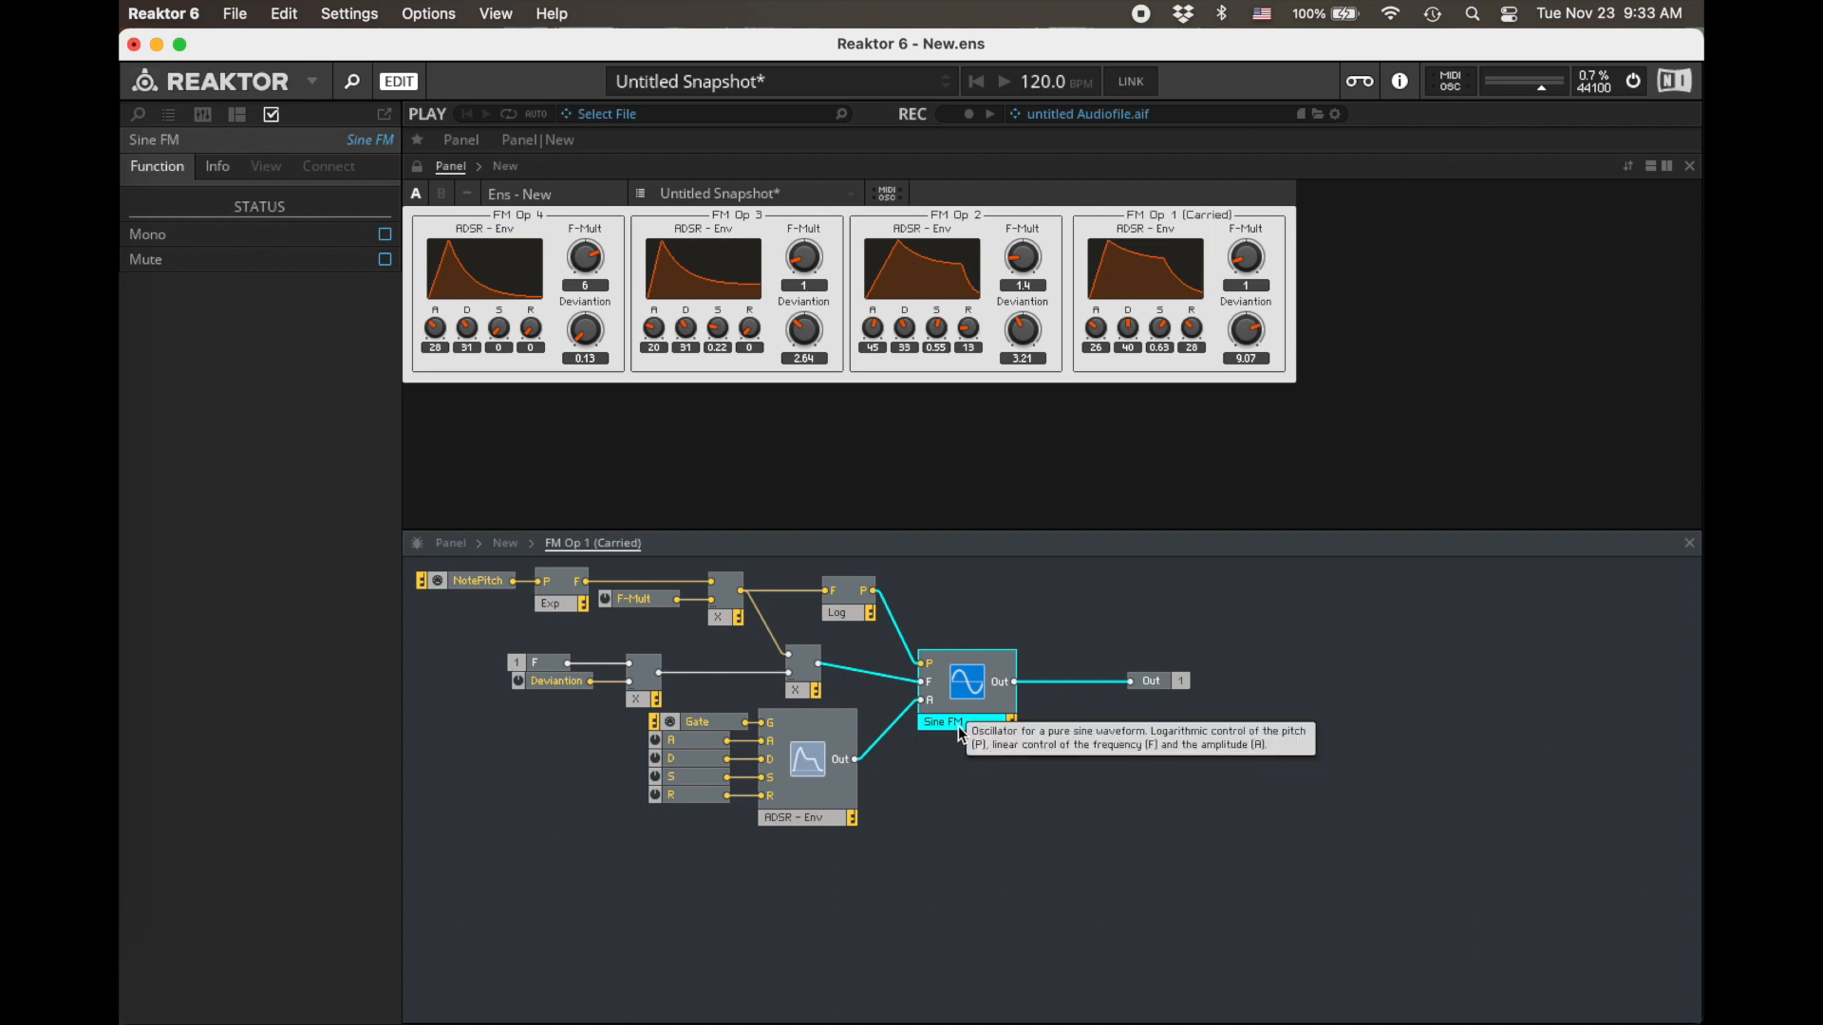
click(731, 613)
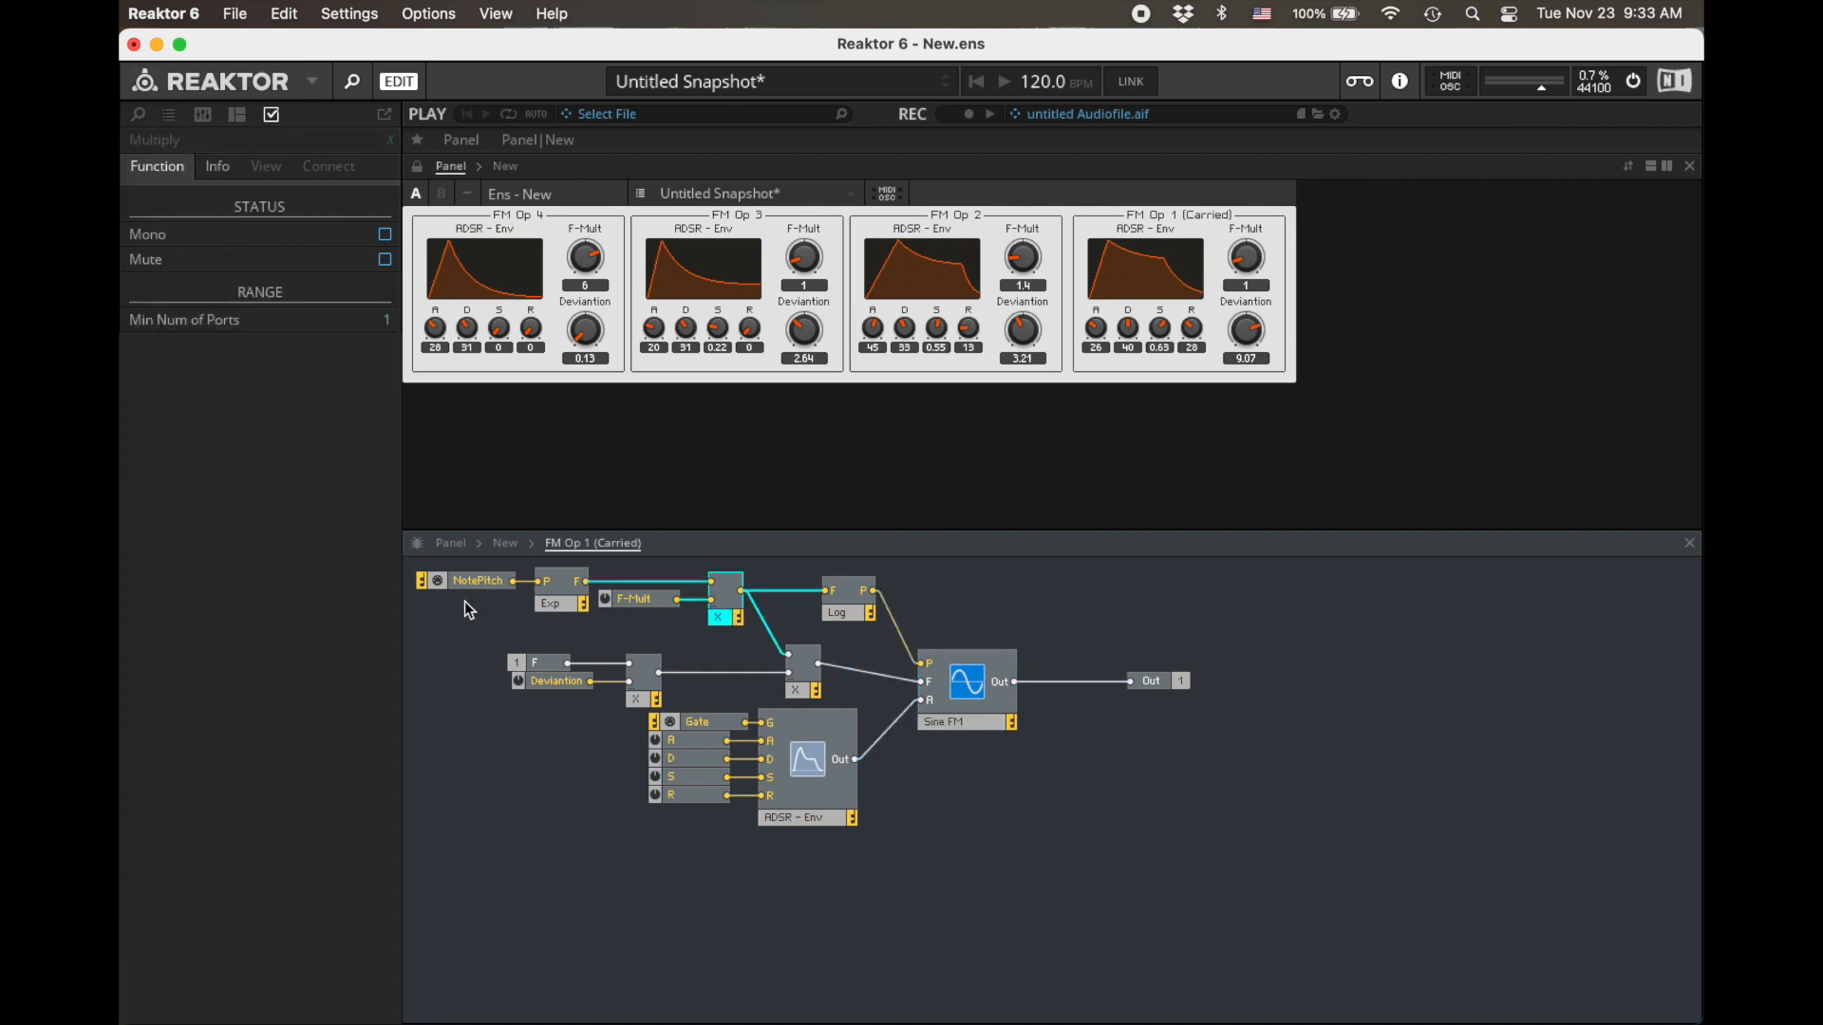
click(447, 583)
click(569, 604)
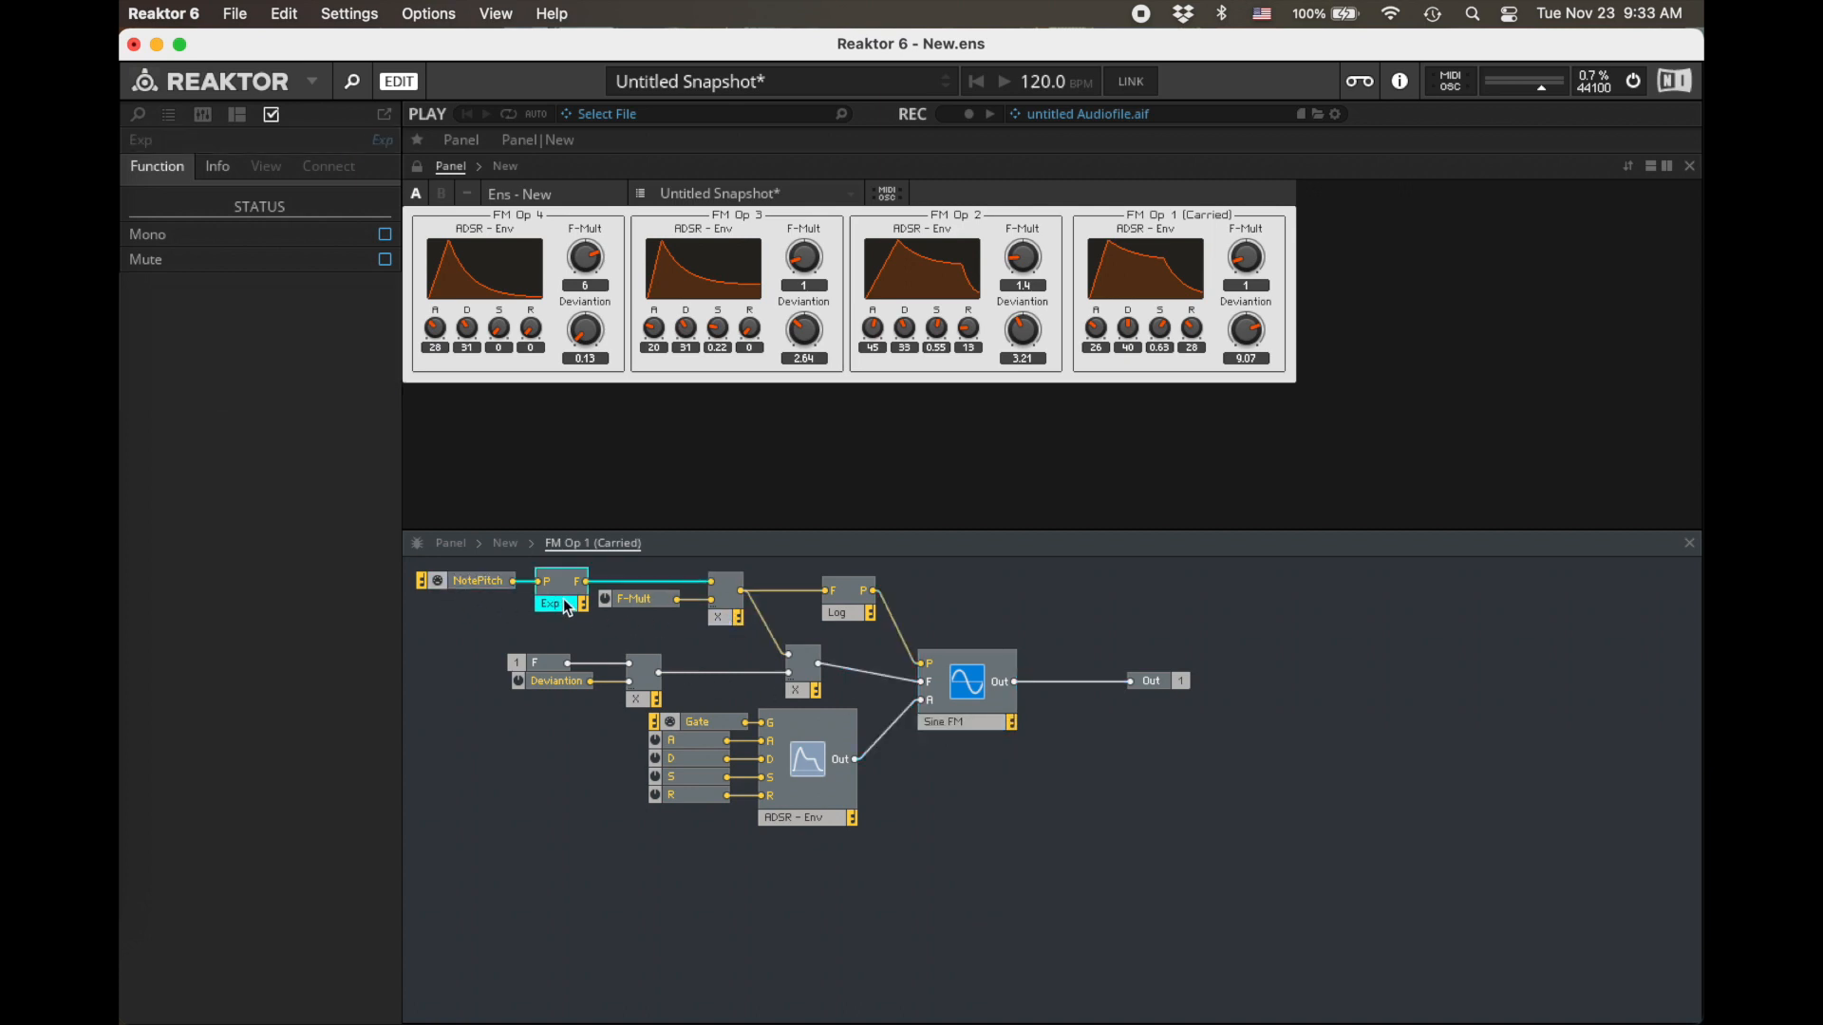
drag(737, 641, 653, 582)
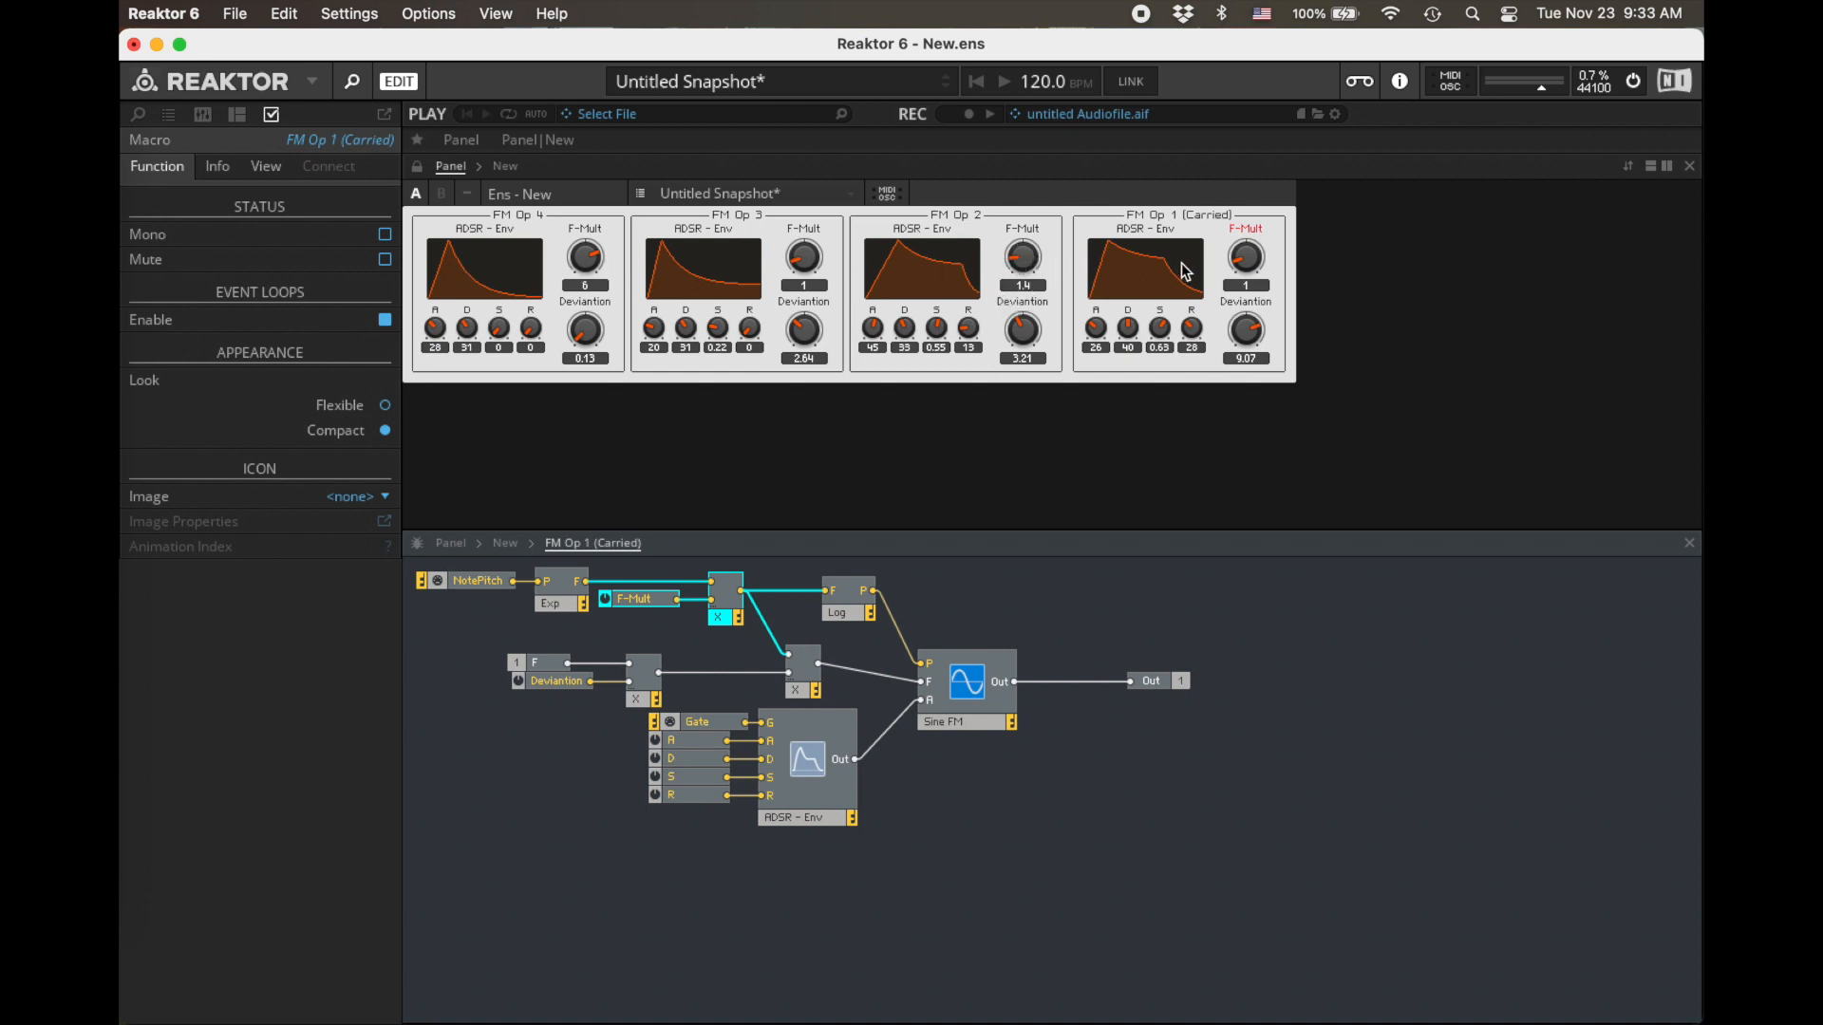
- Move the F input, the Deviantion knob and their multiplier closer to the second multiplier that feeds the Sine FM oscillator
click(516, 662)
double_click(439, 677)
double_click(972, 681)
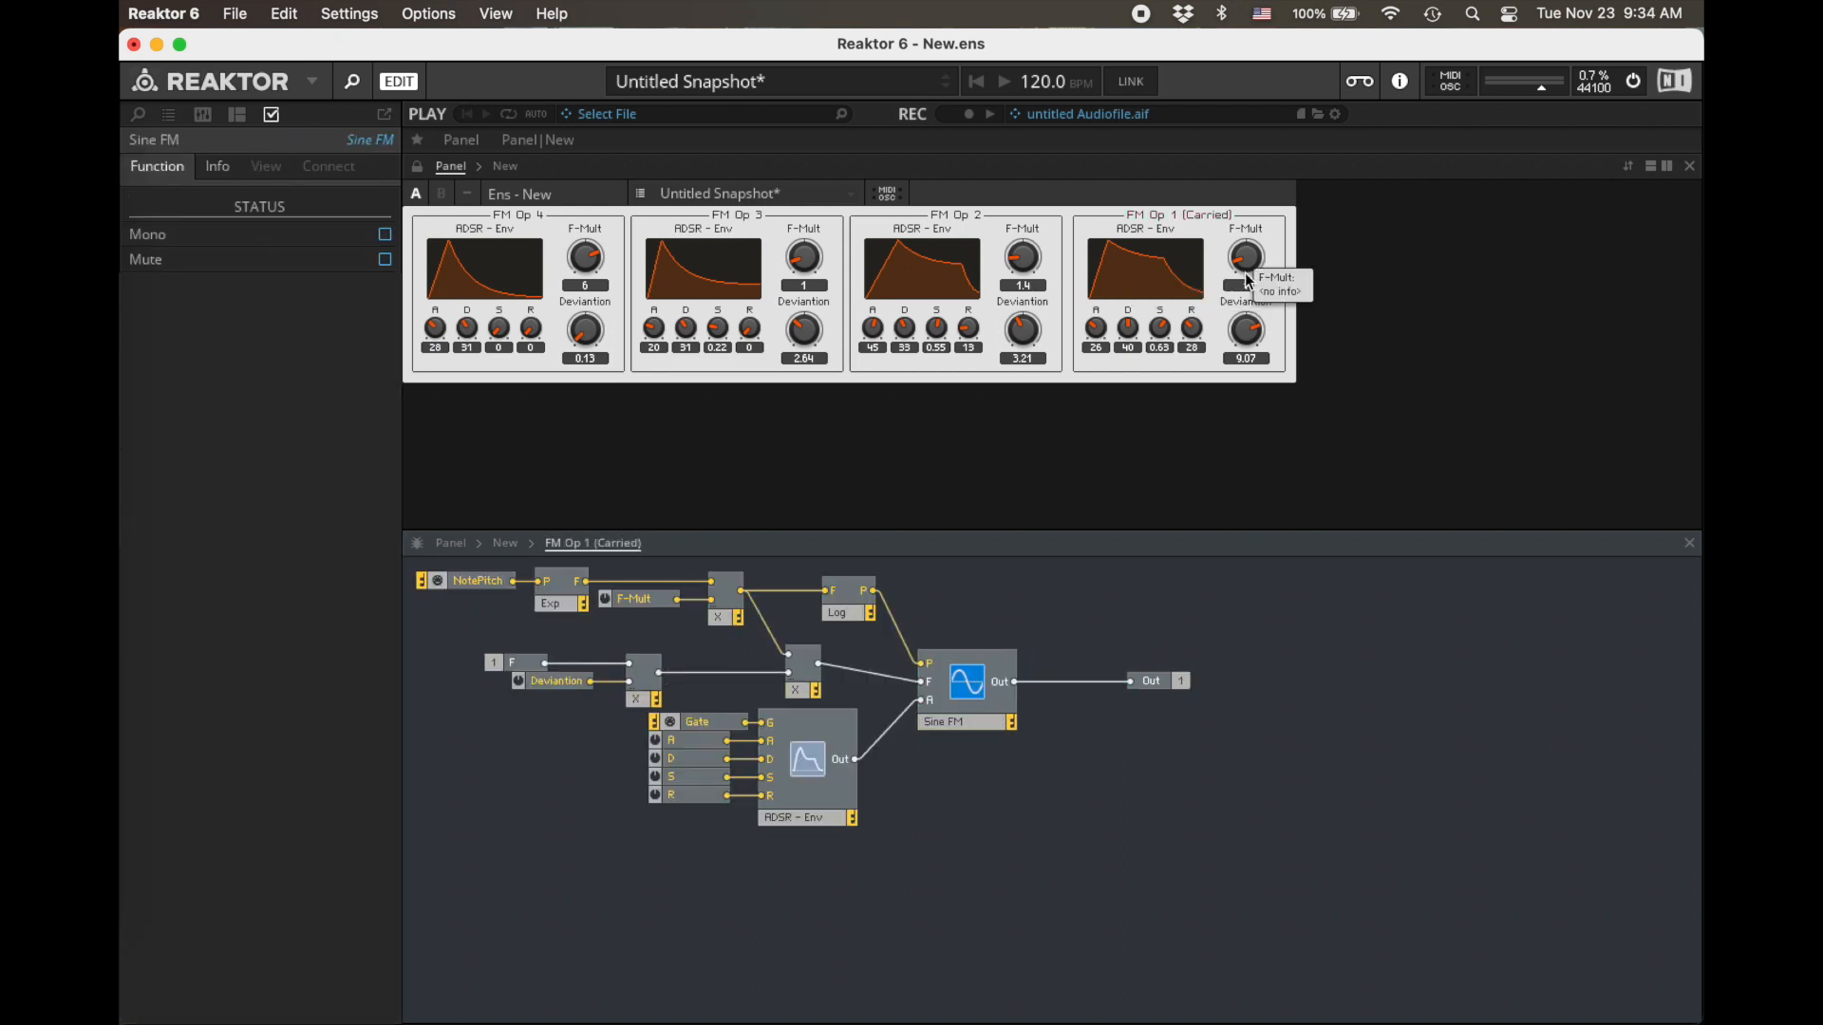
click(802, 666)
drag(669, 699, 494, 667)
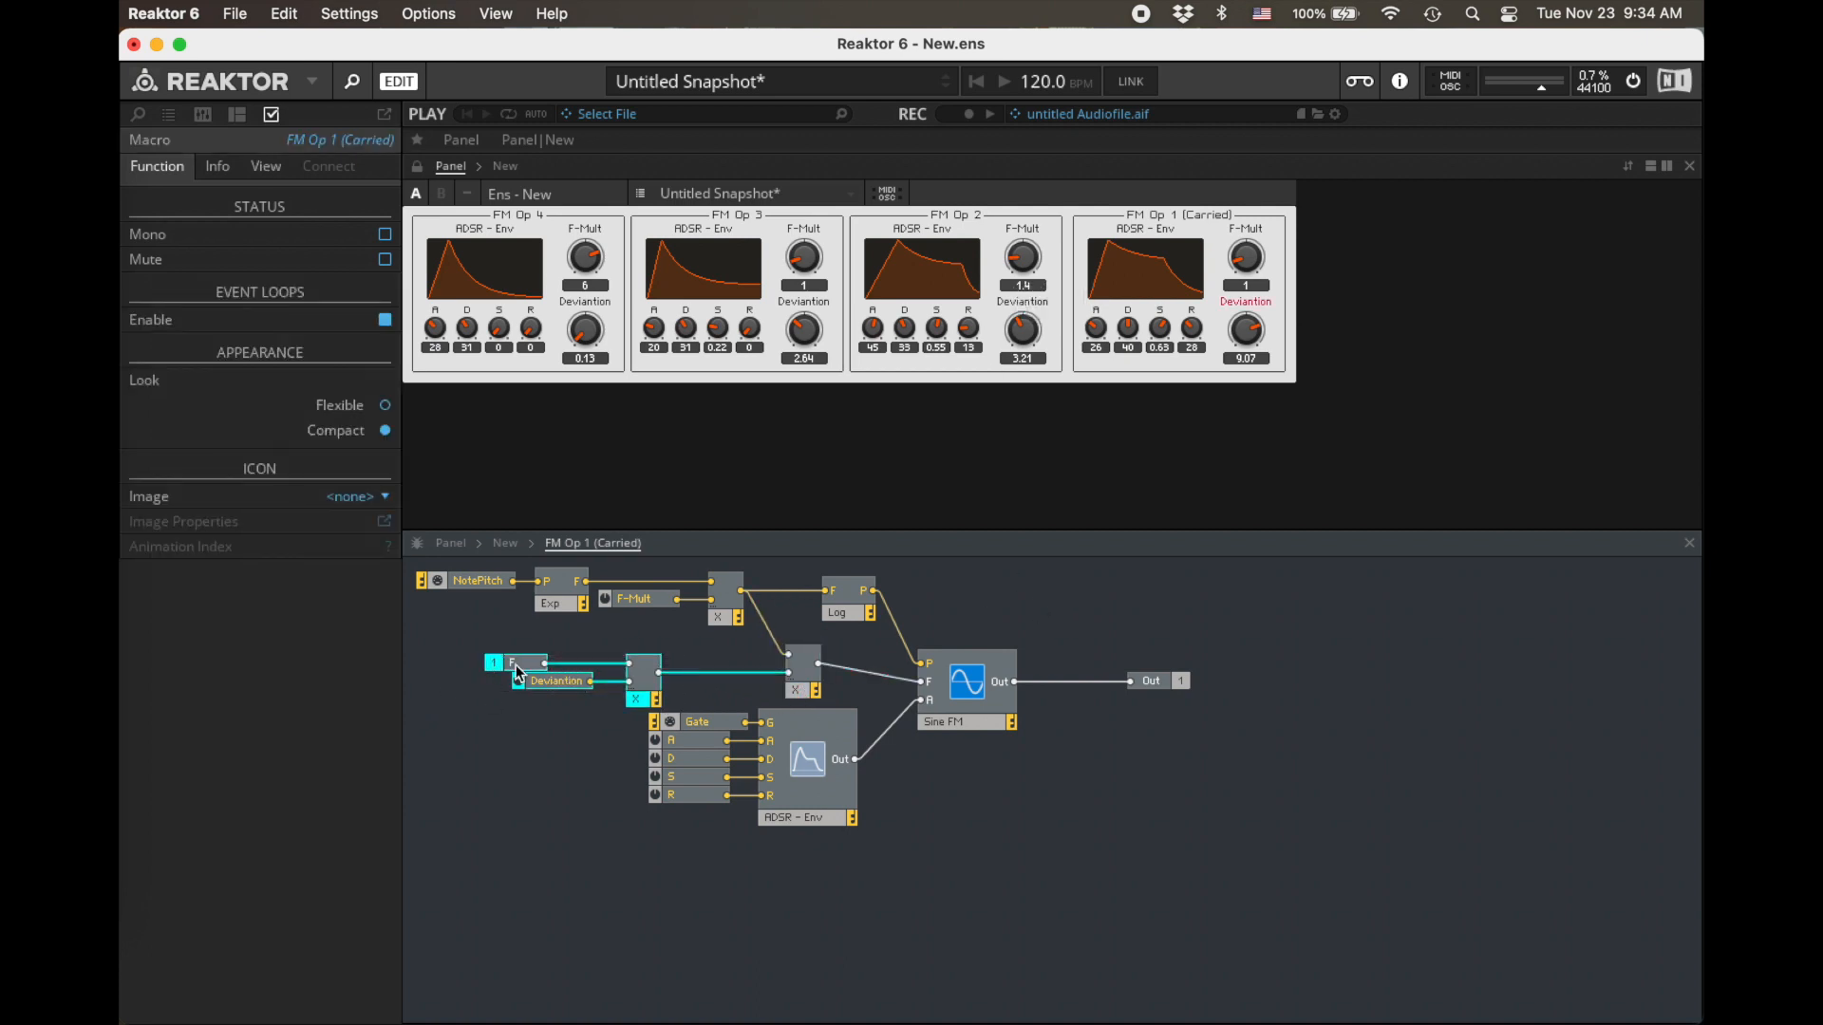
drag(645, 700, 731, 700)
click(606, 667)
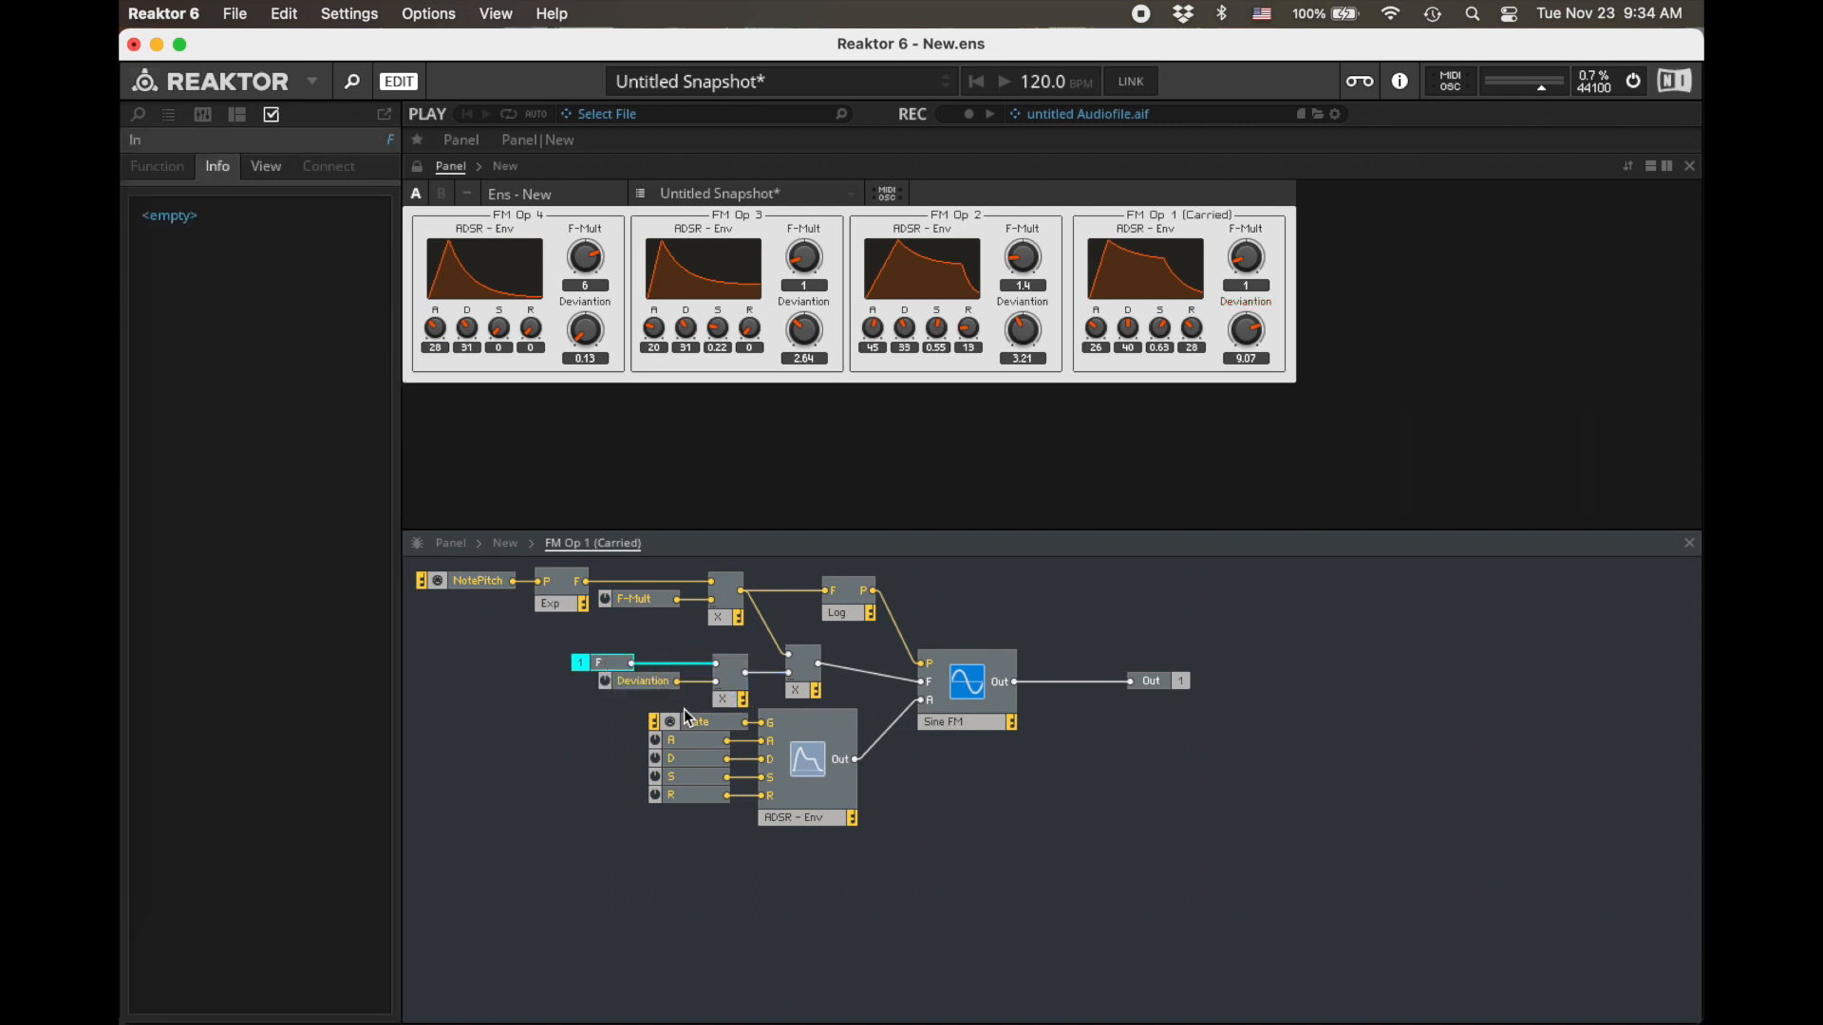
- Set FM Op 1 (Carried)'s Deviantion to 1.98 and FM Op 3's Deviantion to 8
click(638, 690)
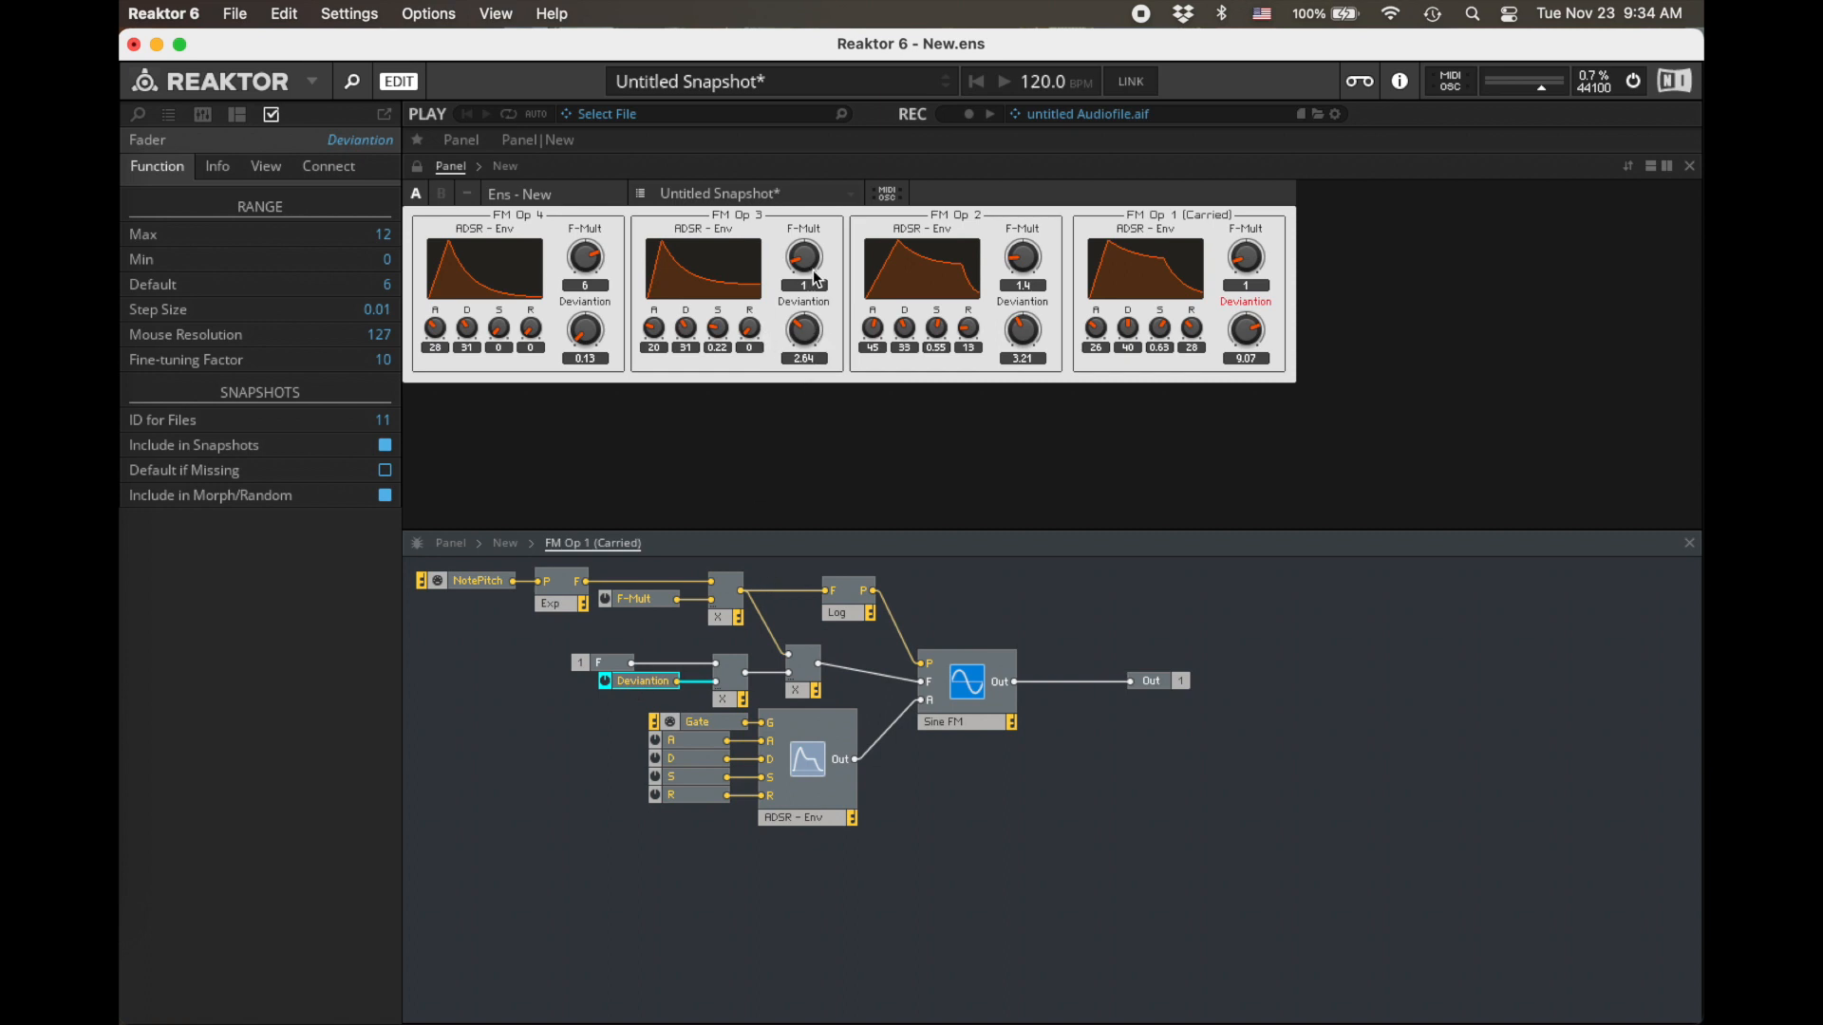
click(1246, 302)
drag(1239, 304, 1220, 414)
drag(1247, 333, 1250, 361)
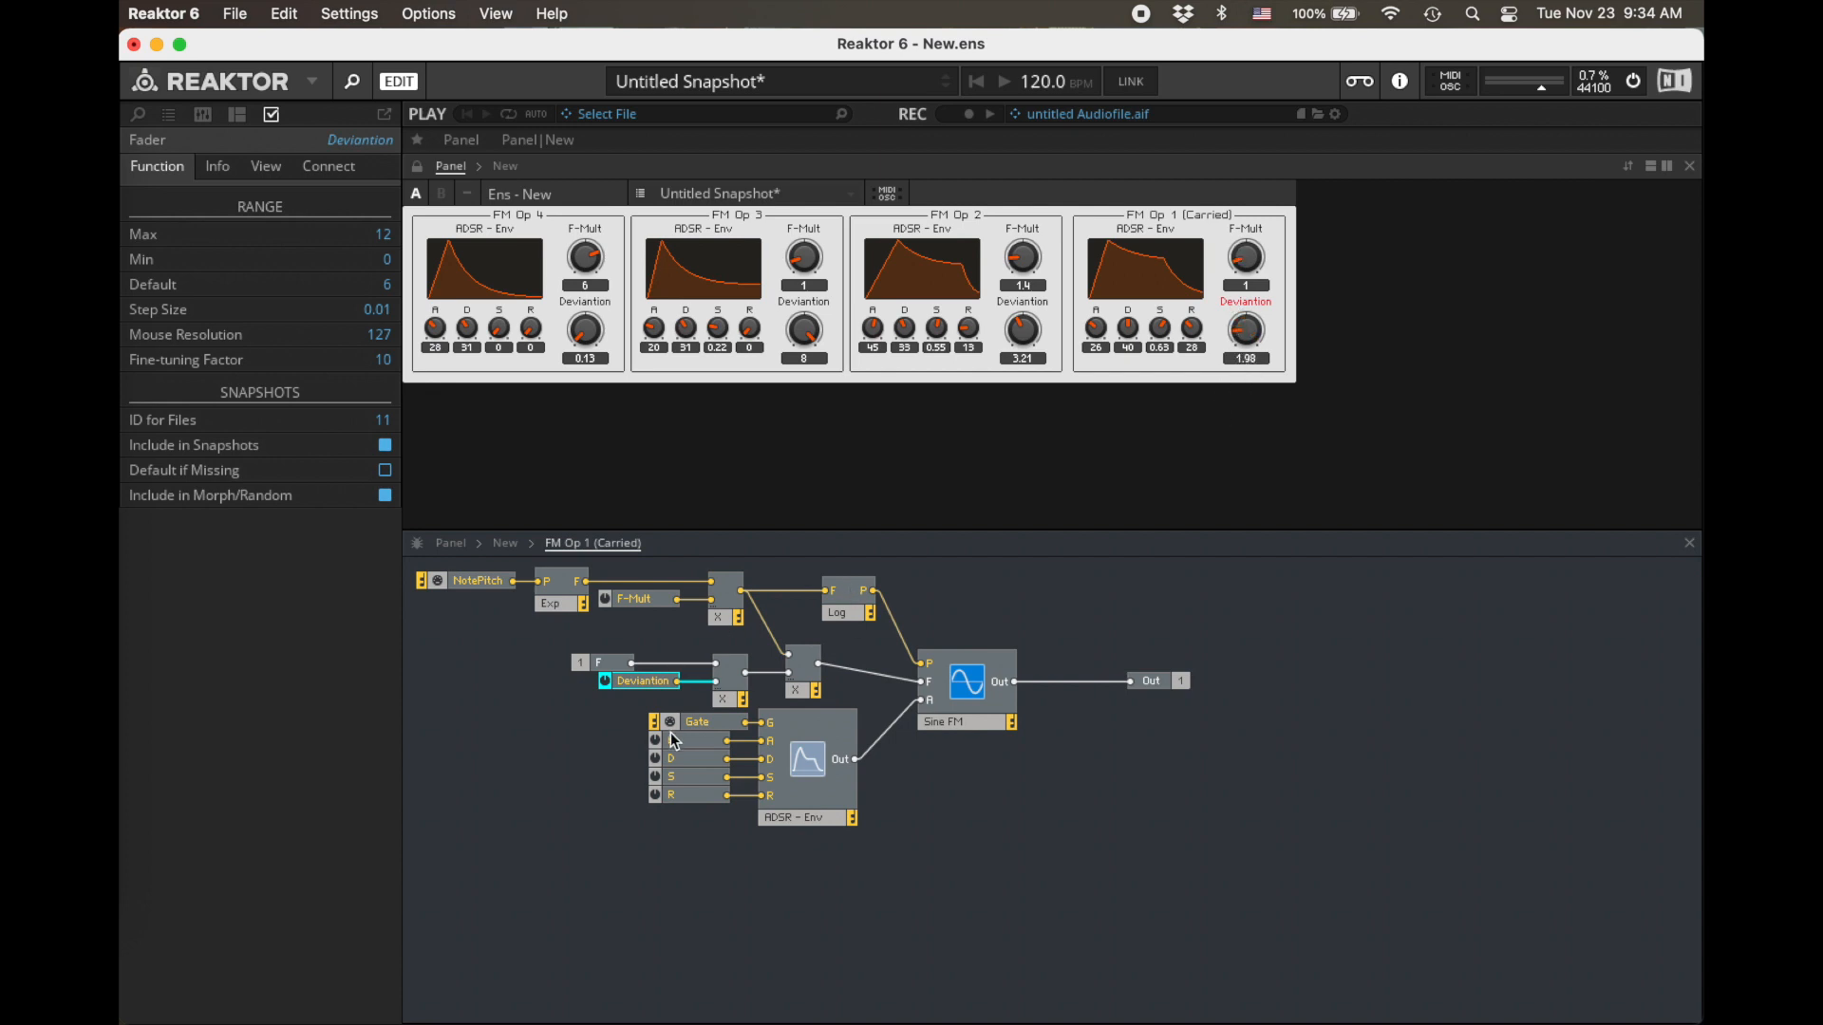
- Examine how the F and Deviantion product, the F-Mult pitch chain and the gated ADSR envelope drive the Sine FM oscillator
drag(615, 641, 716, 686)
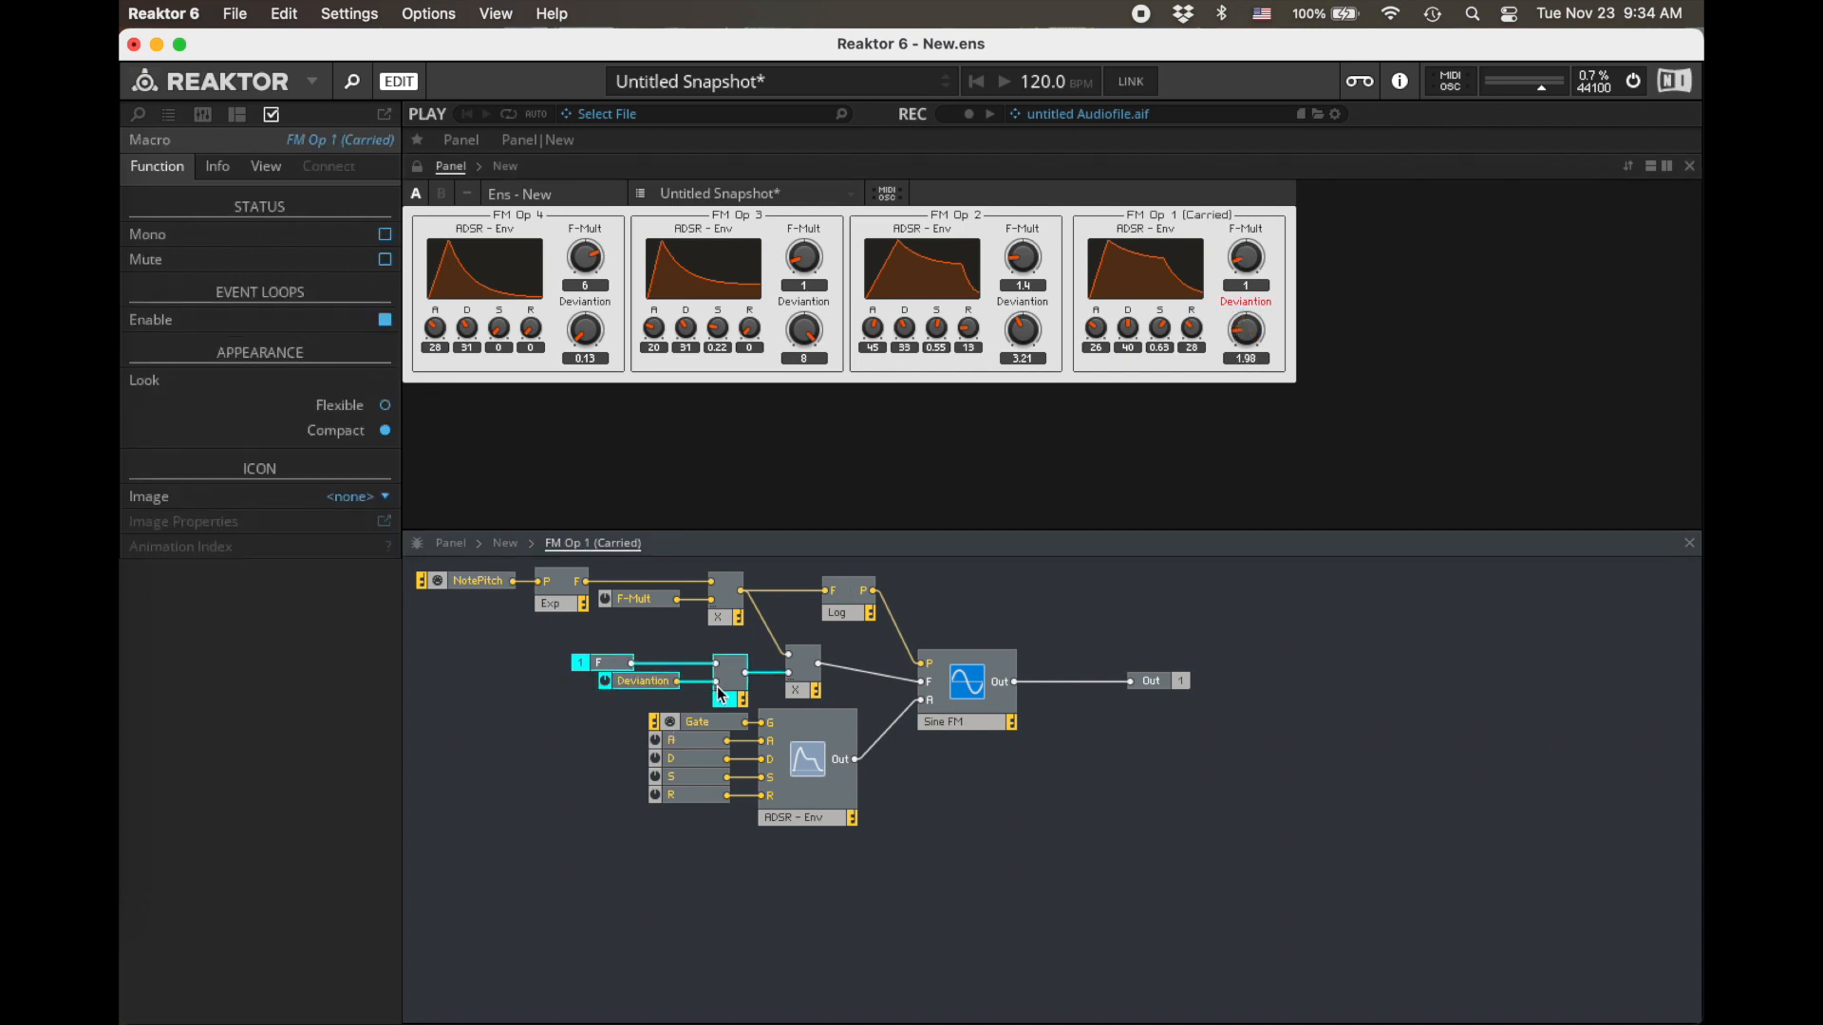
click(720, 608)
click(655, 602)
click(719, 613)
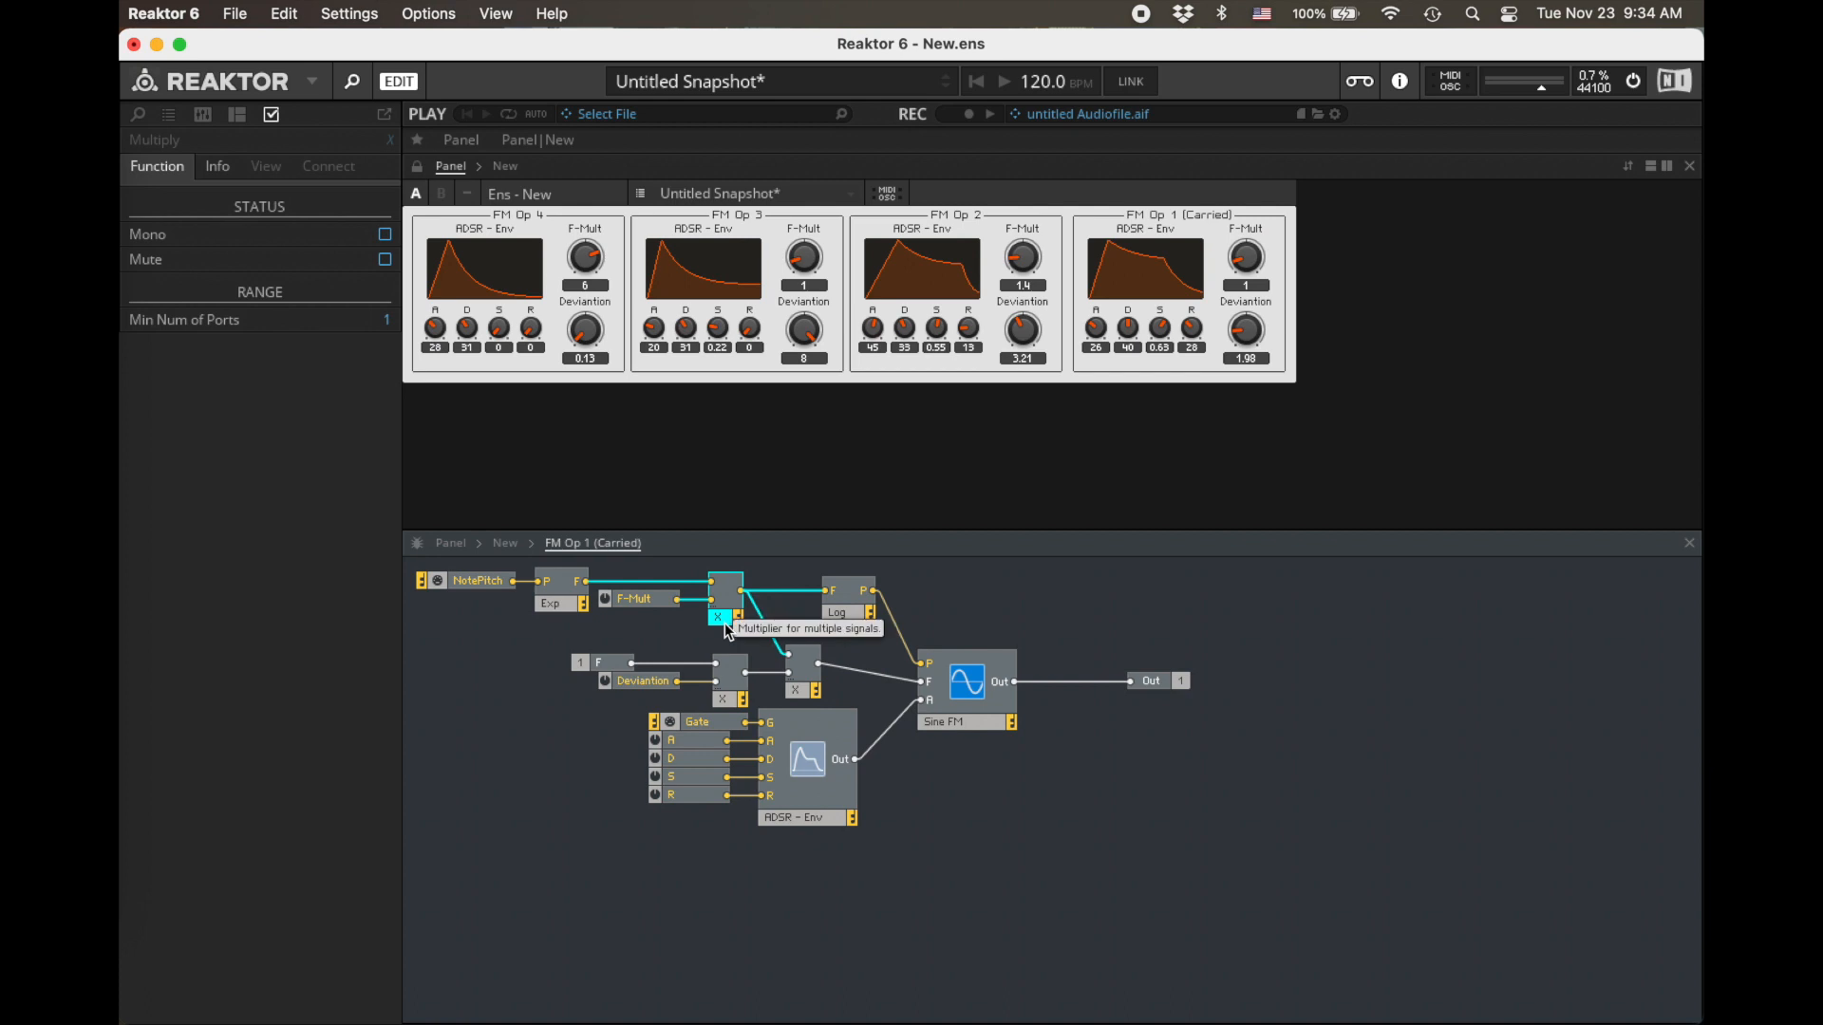
click(490, 585)
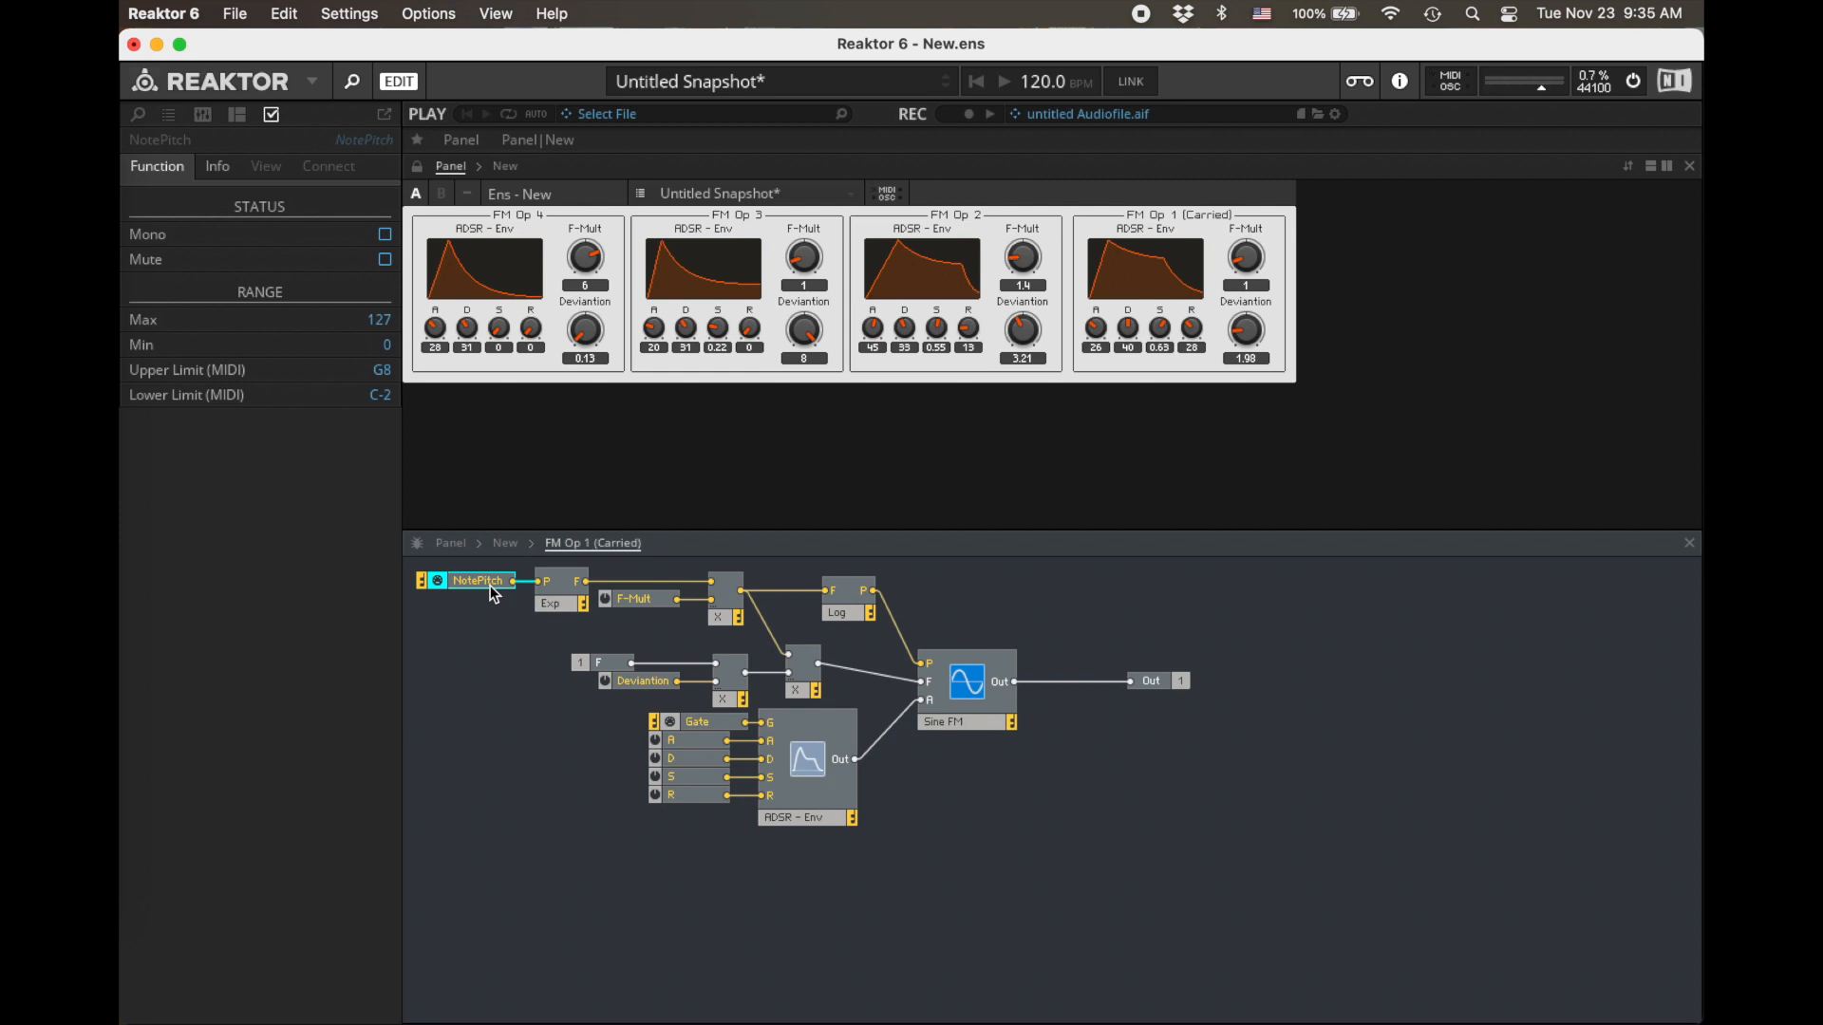
click(895, 677)
drag(936, 806, 691, 728)
click(933, 894)
drag(865, 890, 722, 725)
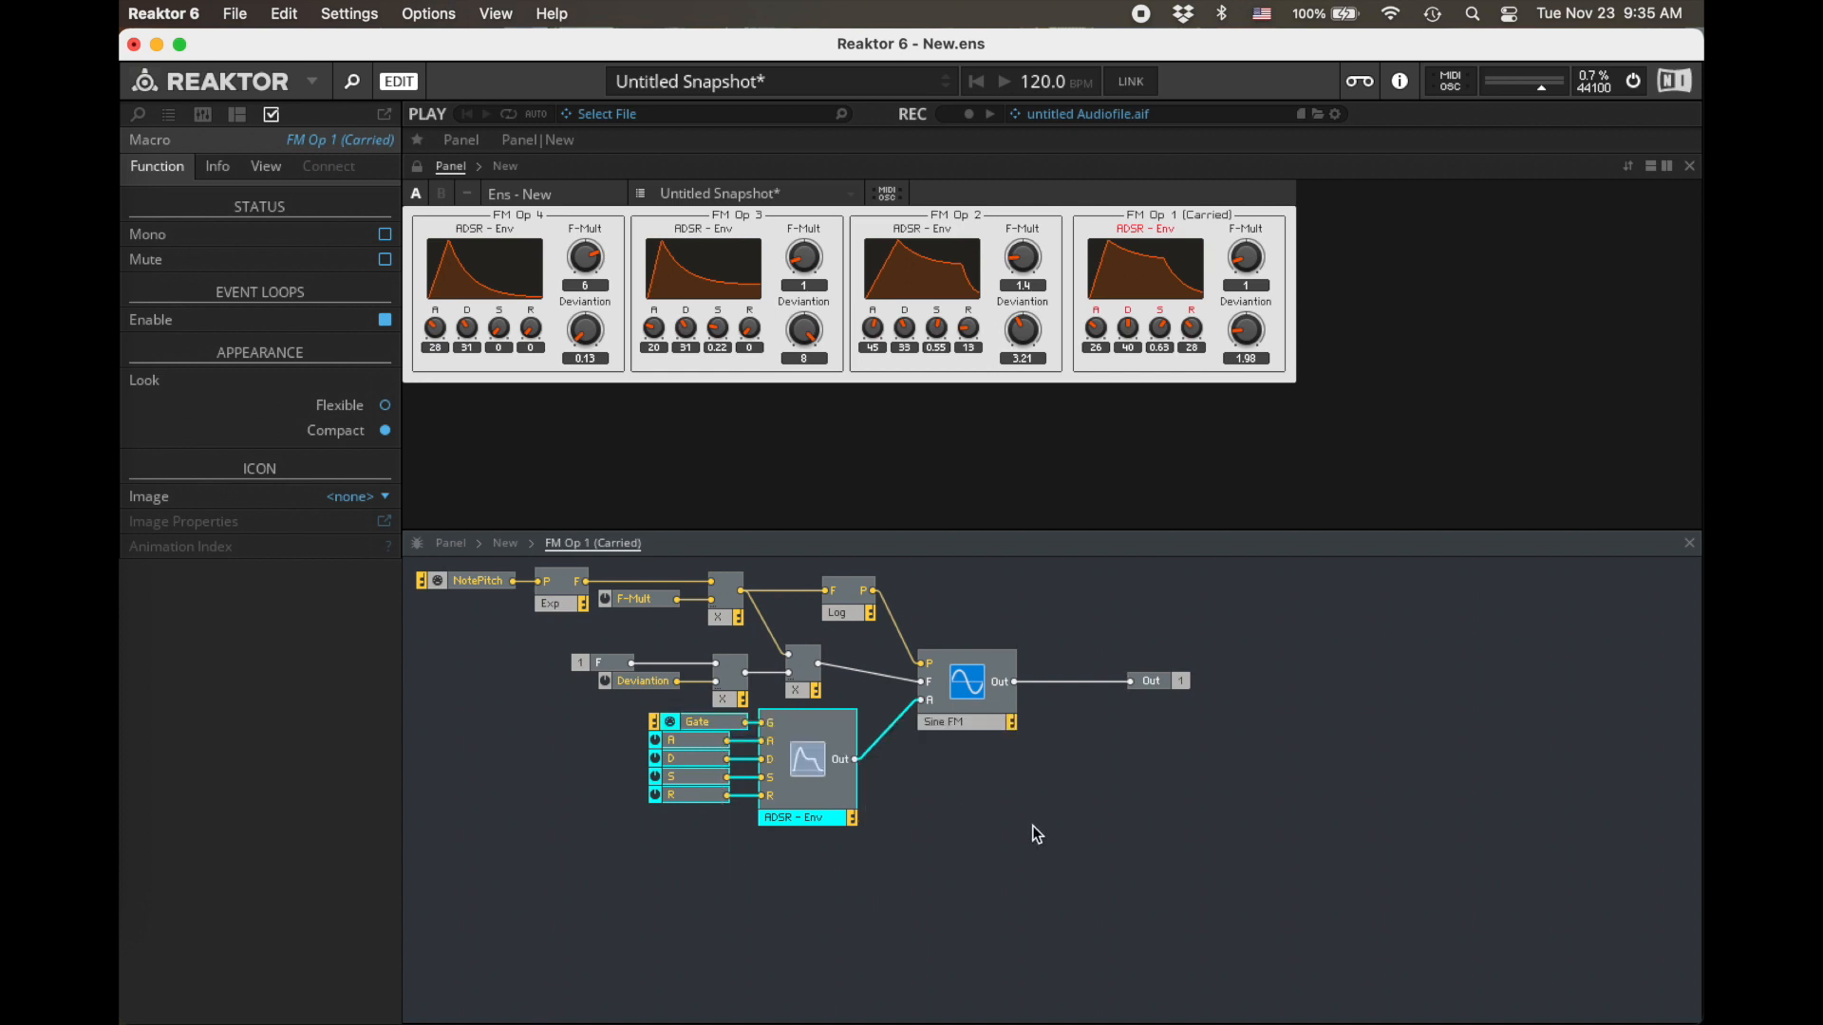